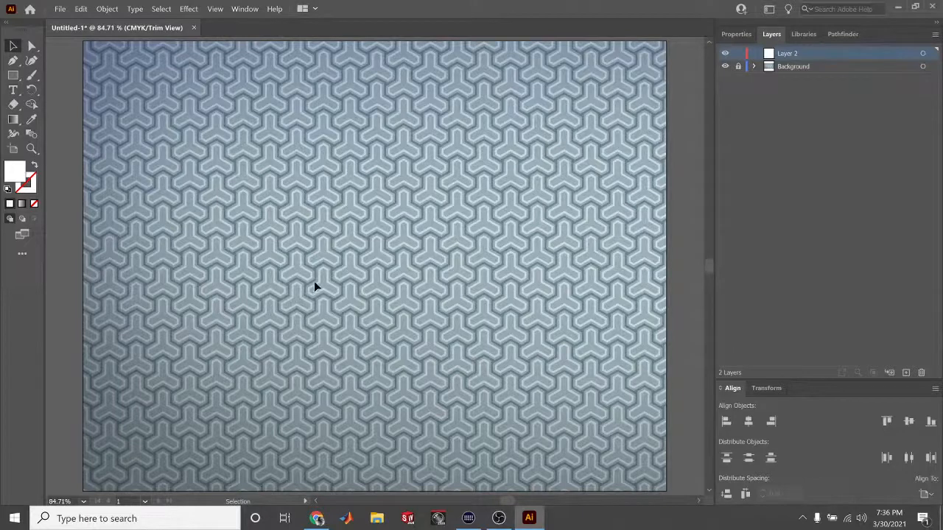
Place the Woody picture on Layer 2 and scale it down in the upper-left area of the artboard
click(61, 12)
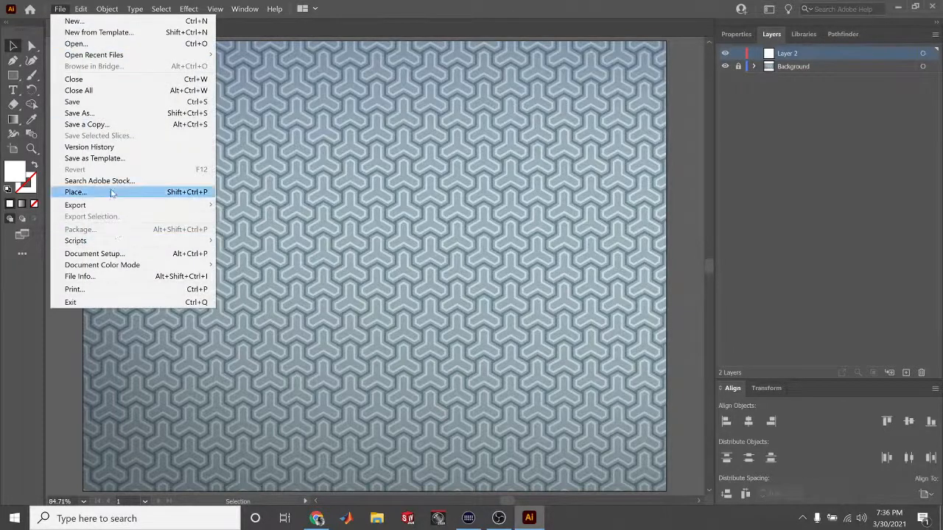
click(75, 191)
click(482, 276)
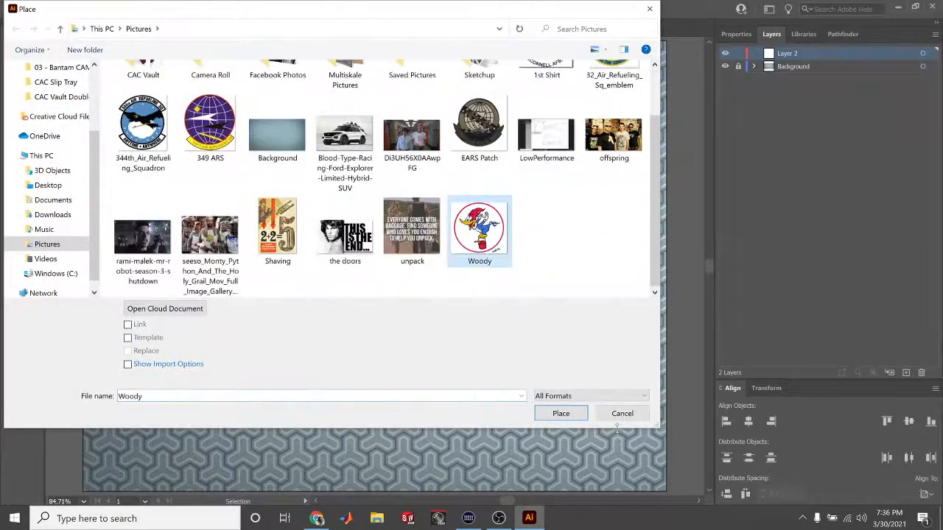
click(560, 414)
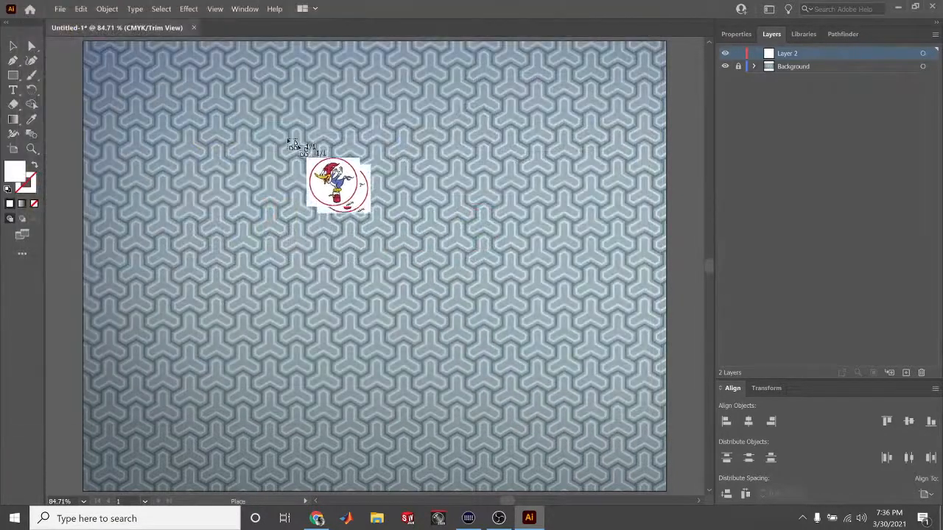
drag(194, 127, 428, 383)
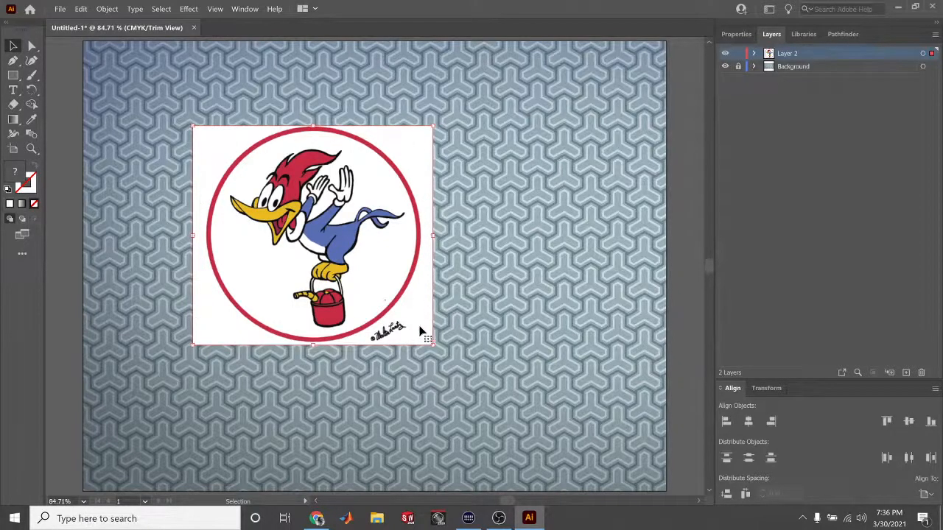
drag(433, 344, 263, 204)
click(350, 234)
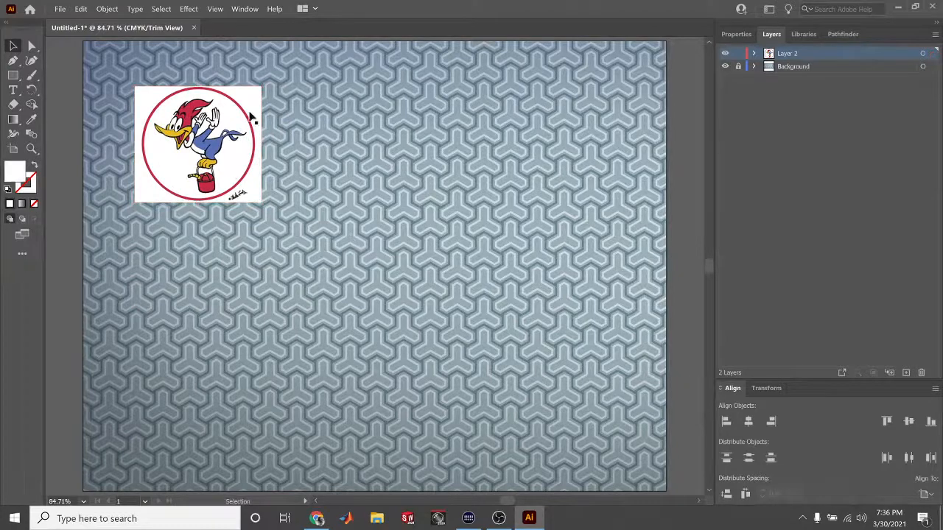
Place the 349 ARS picture just right of the Woody image, level with its upper edge and at a similar height
click(61, 8)
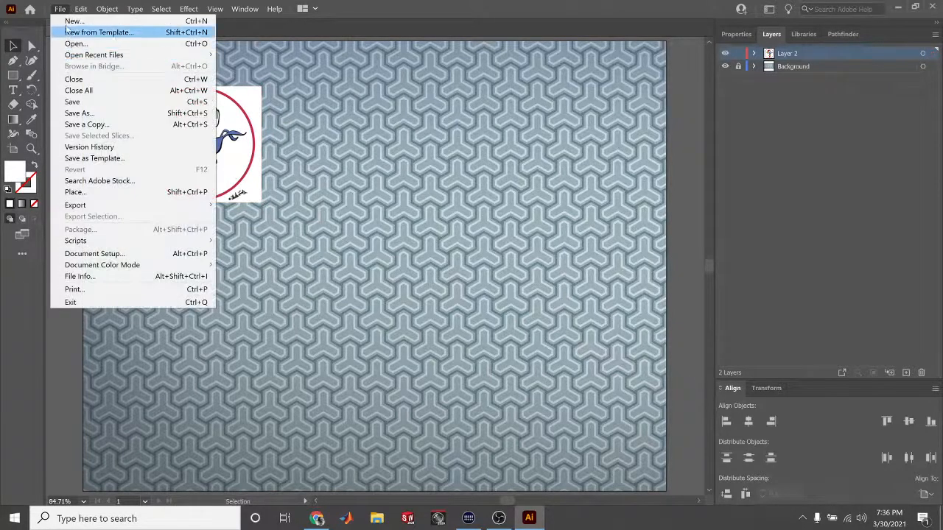
click(90, 194)
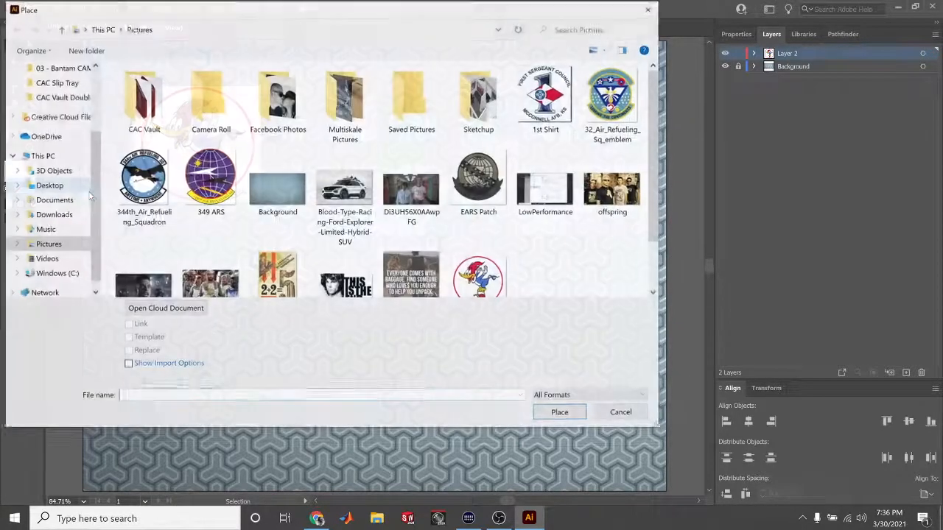
click(209, 184)
click(554, 415)
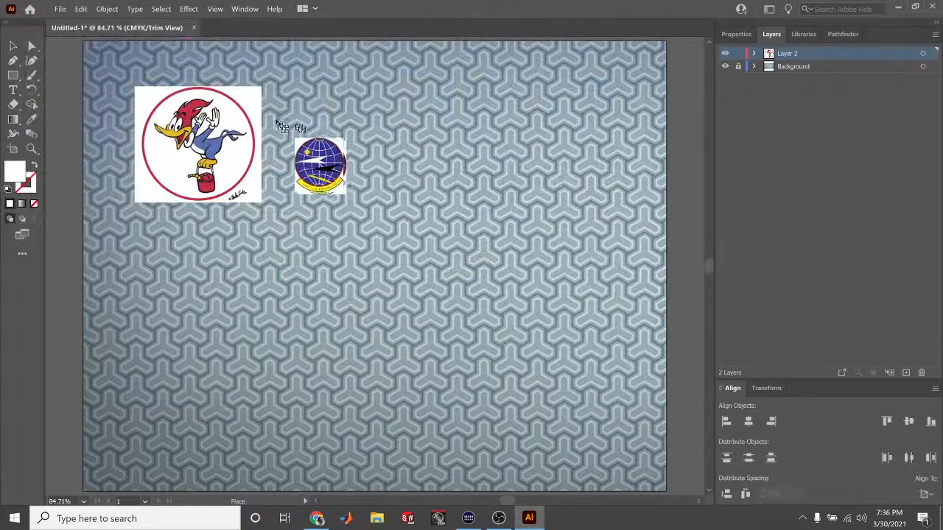
drag(275, 87, 374, 211)
click(324, 254)
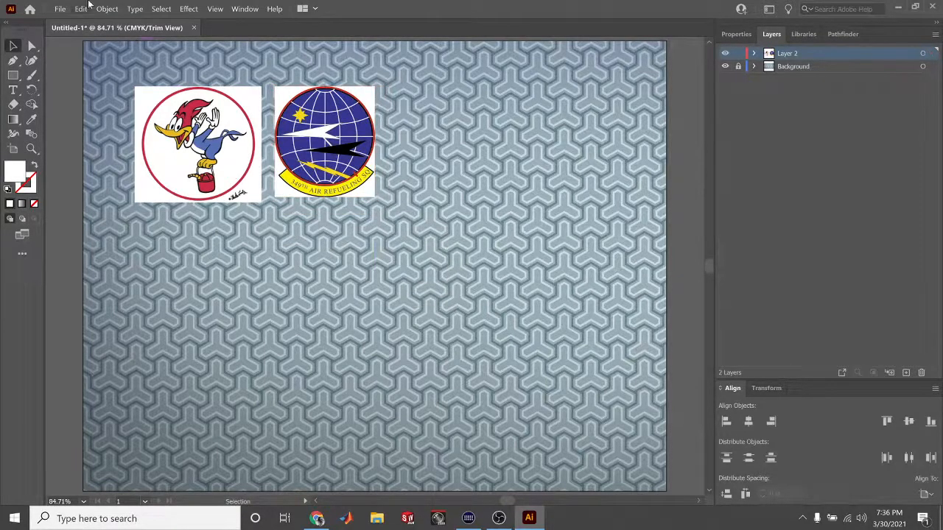
Place the EARS Patch picture just right of the 349 ARS emblem, level with its upper edge
click(60, 8)
click(75, 191)
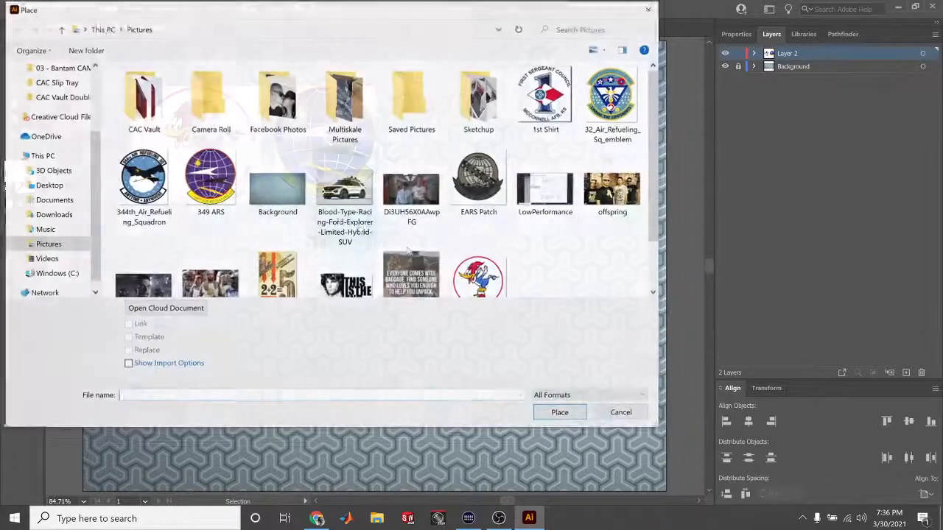
click(469, 199)
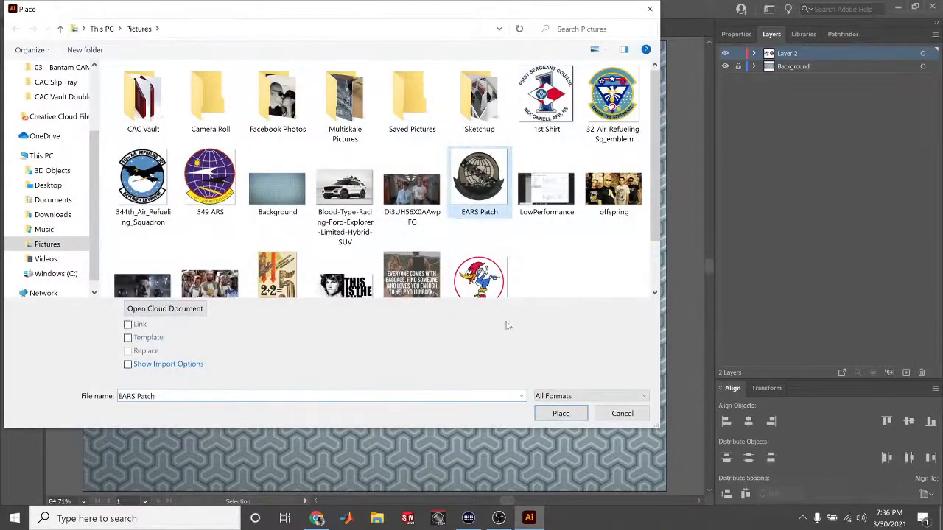
click(548, 413)
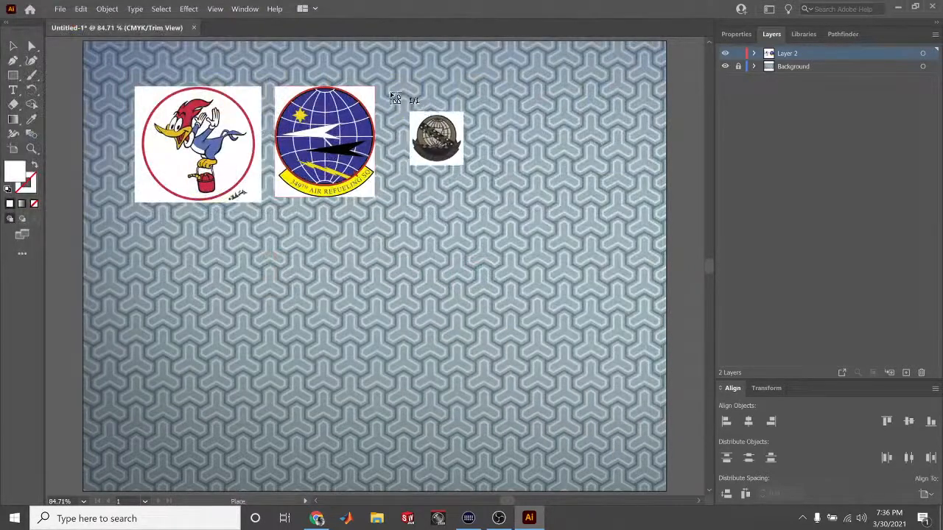
drag(389, 87, 519, 243)
click(492, 258)
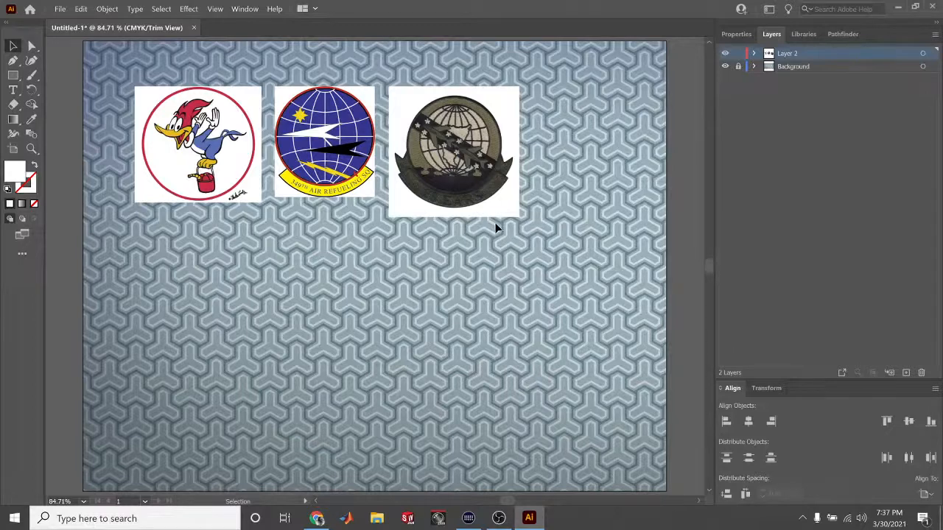
Create a new layer beneath Layer 2 and draw a white rectangle on it across the artboard's full width behind the three emblems
click(905, 373)
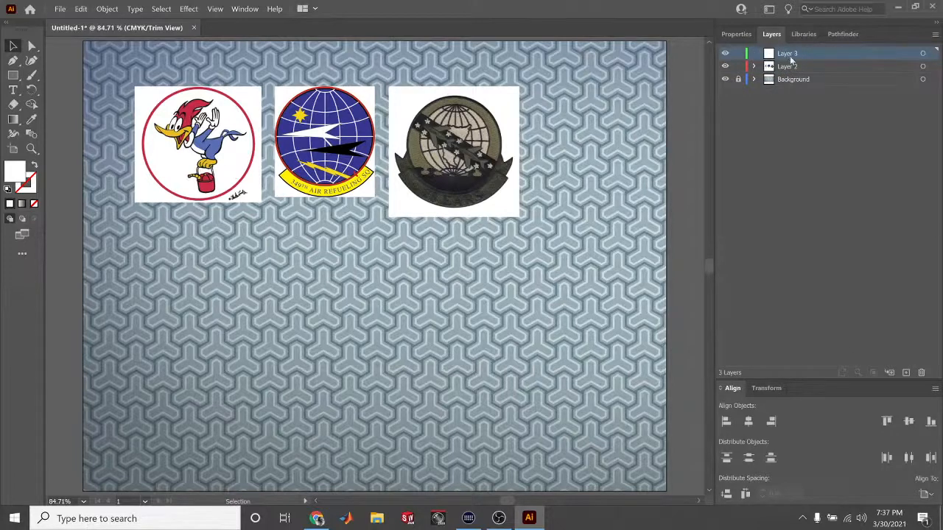
drag(791, 58, 790, 75)
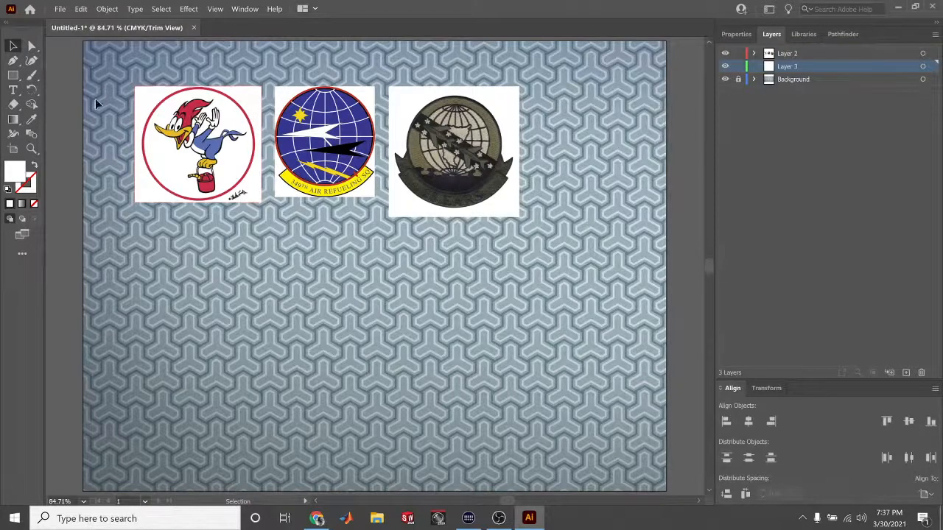
click(13, 75)
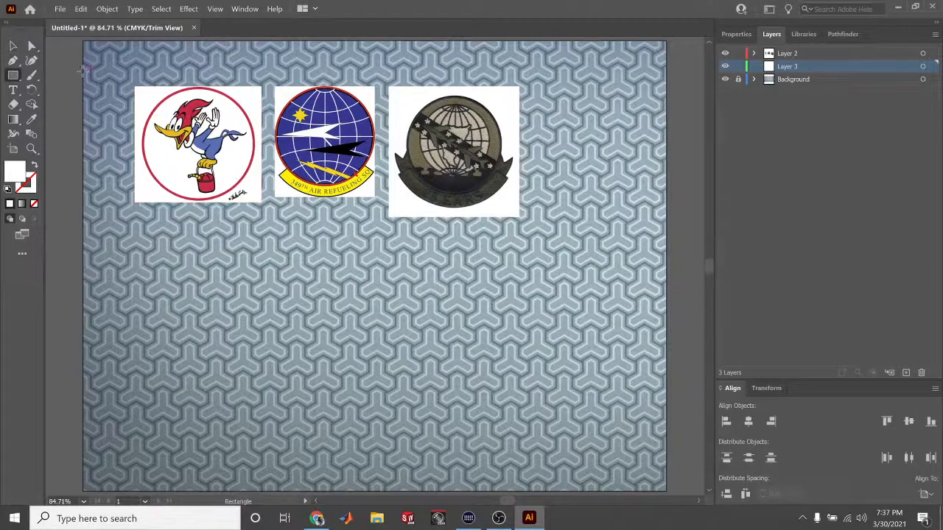
drag(83, 71, 667, 223)
key(v)
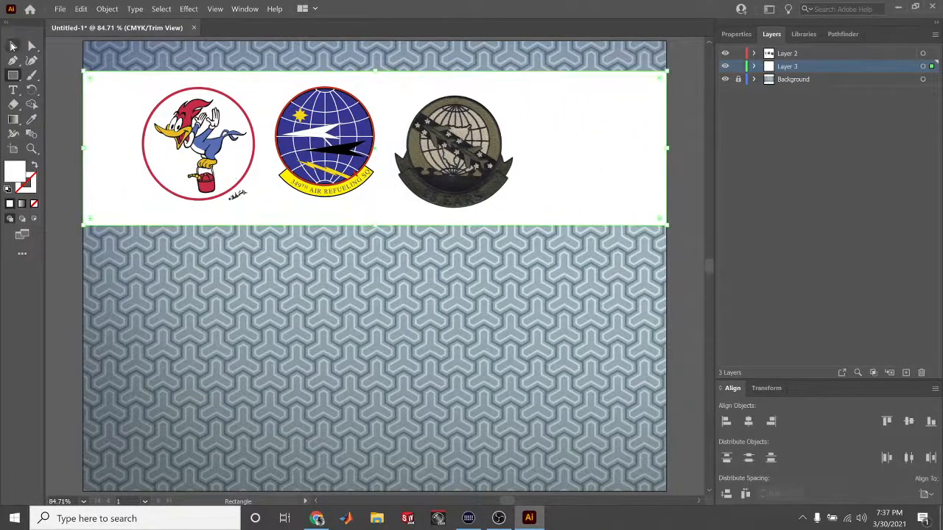
click(350, 293)
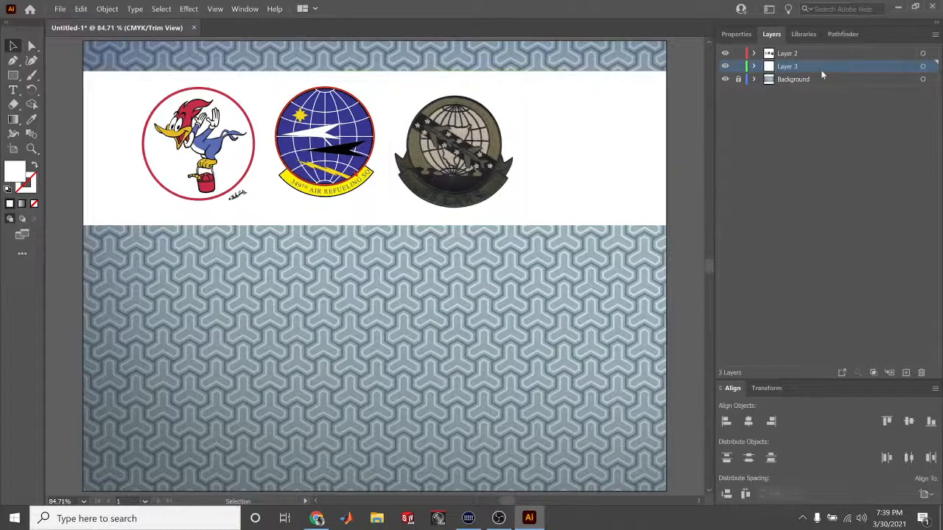
Hide Layer 3 and the Background layer, and delete the EARS Patch and Woody images
click(725, 66)
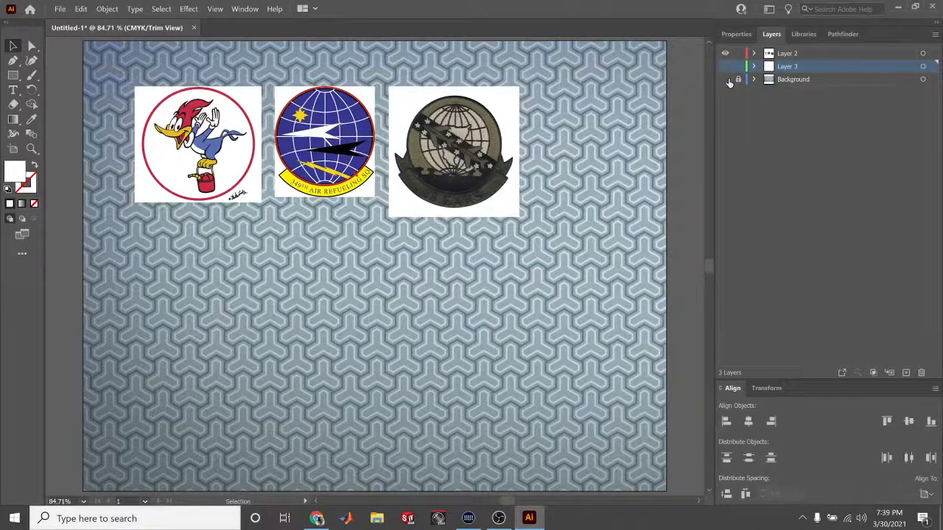
click(726, 80)
click(422, 175)
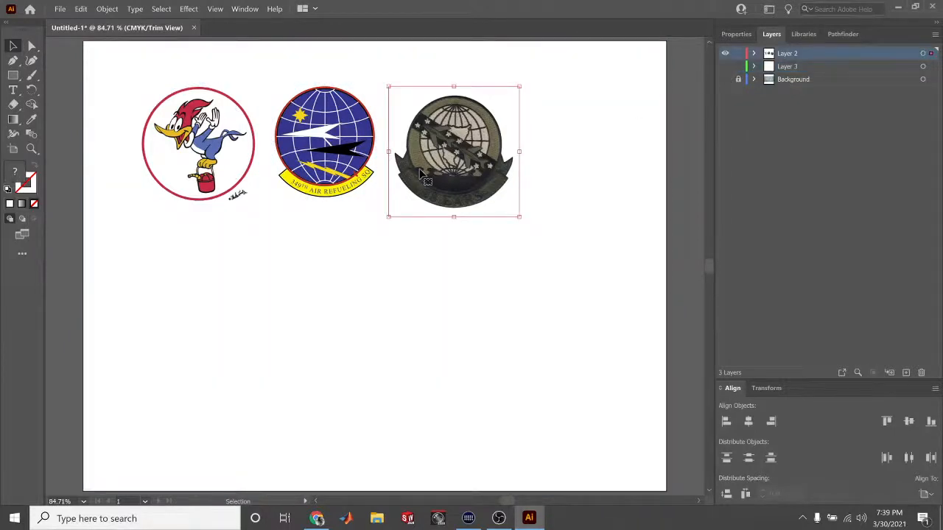
key(Delete)
click(372, 168)
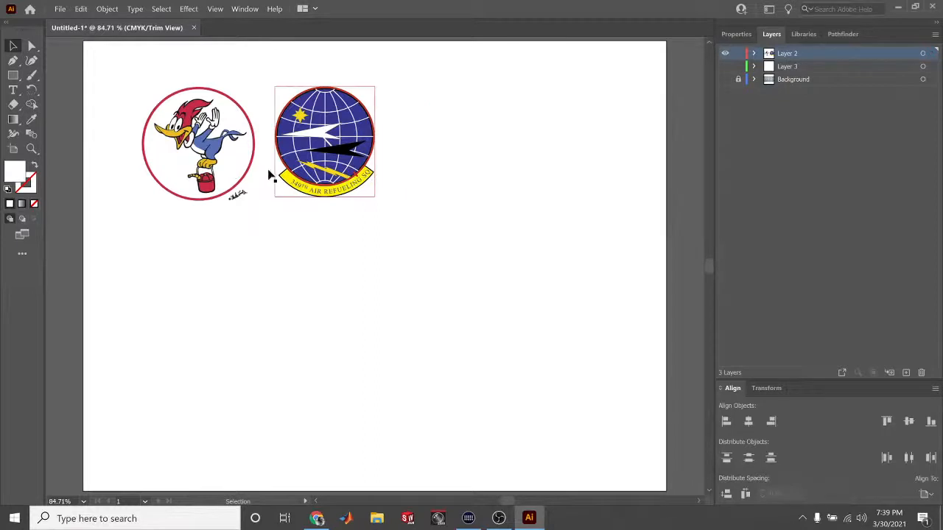
click(200, 169)
key(Delete)
Enlarge the 349 ARS emblem proportionally to about 503 by 557 pt so that it nearly fills the artboard's height
click(303, 151)
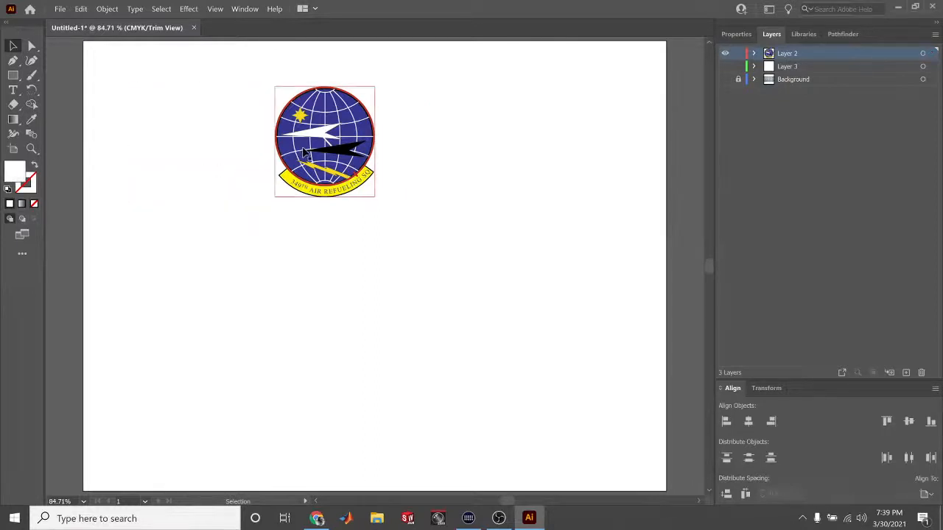
click(303, 151)
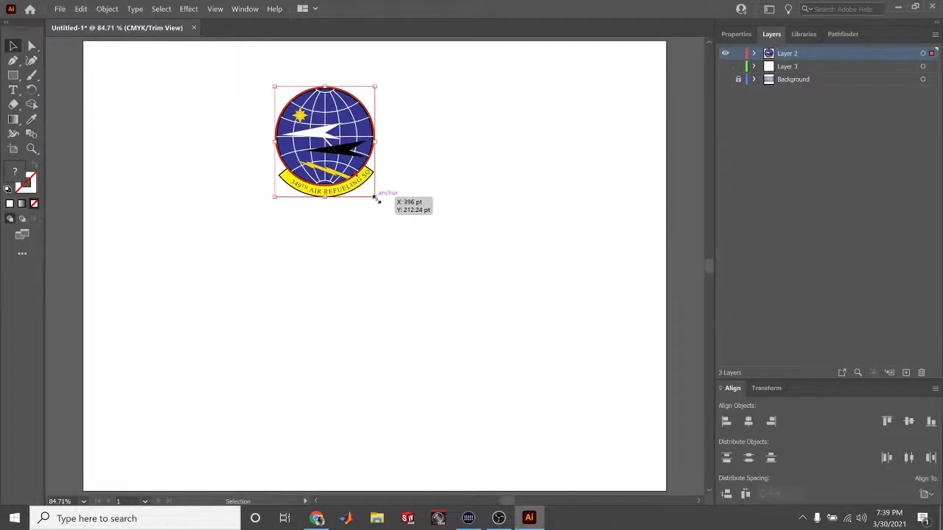
click(734, 34)
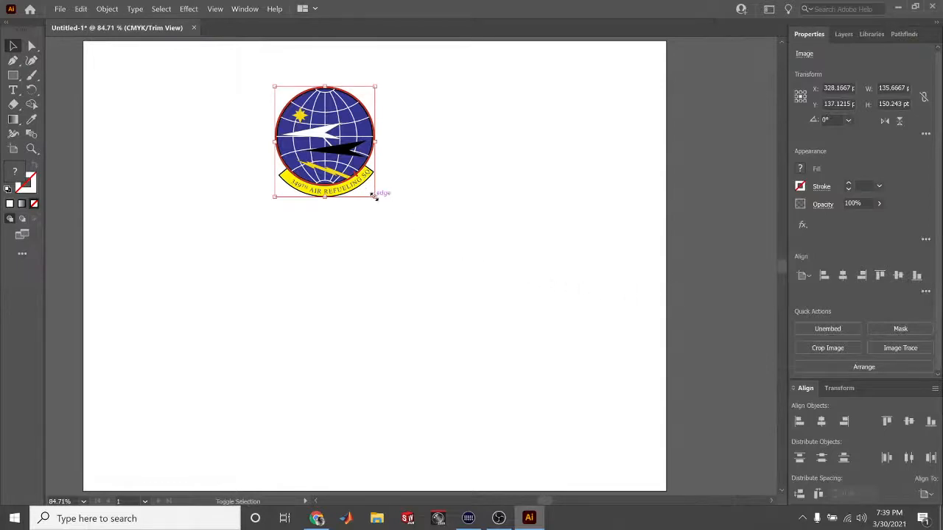
drag(374, 195, 614, 484)
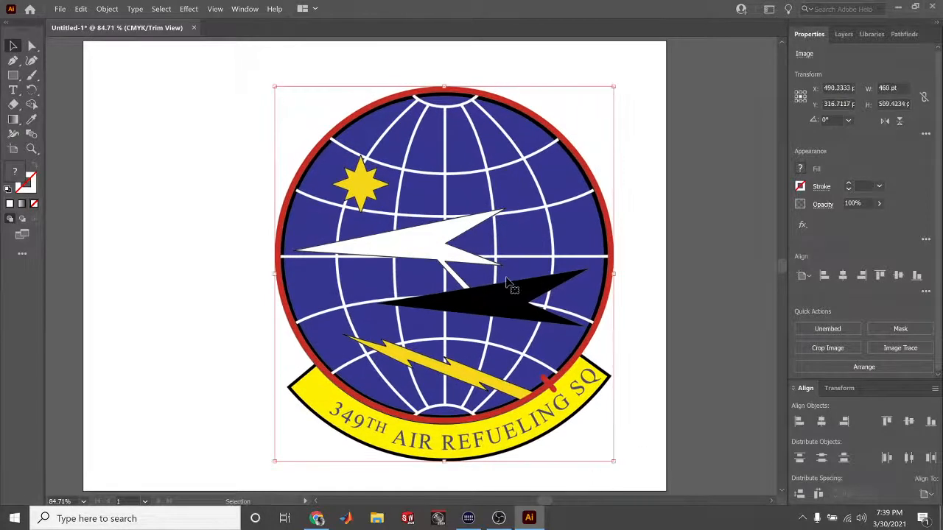
drag(508, 283, 451, 275)
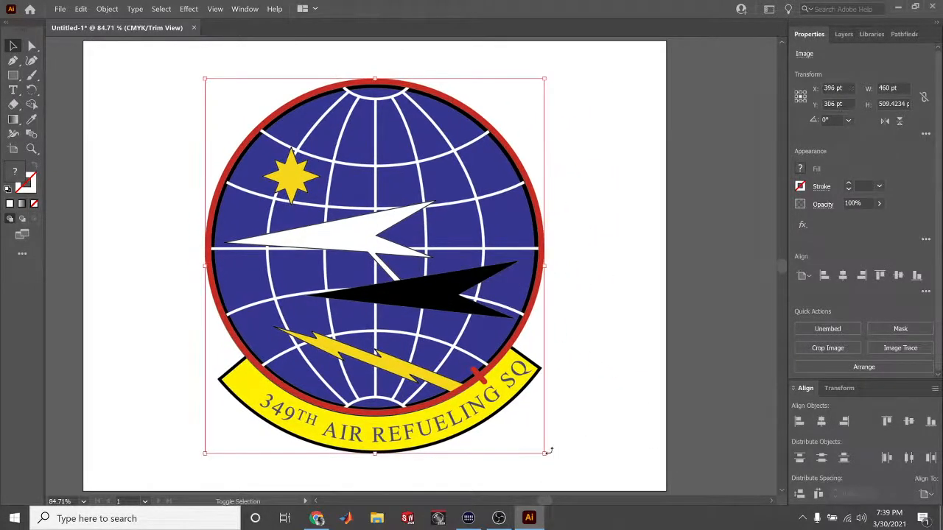
drag(548, 451, 557, 468)
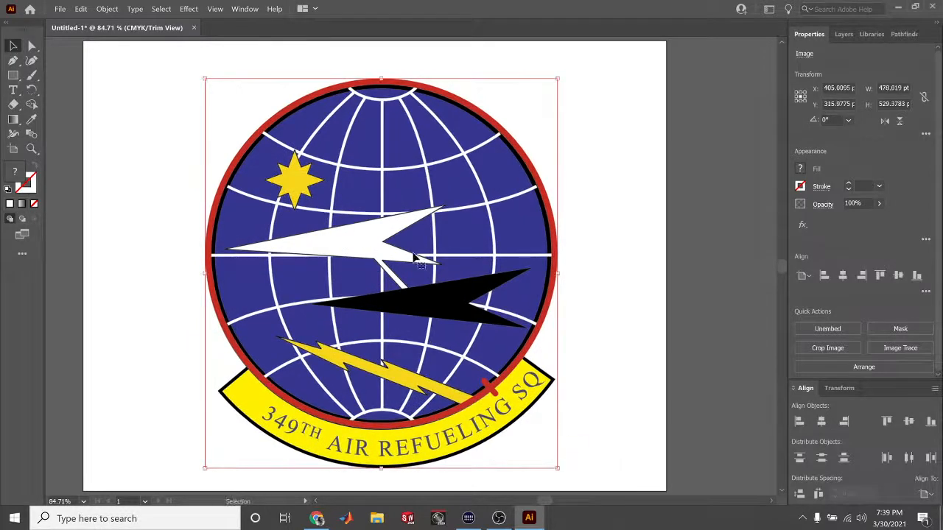
drag(205, 77, 186, 59)
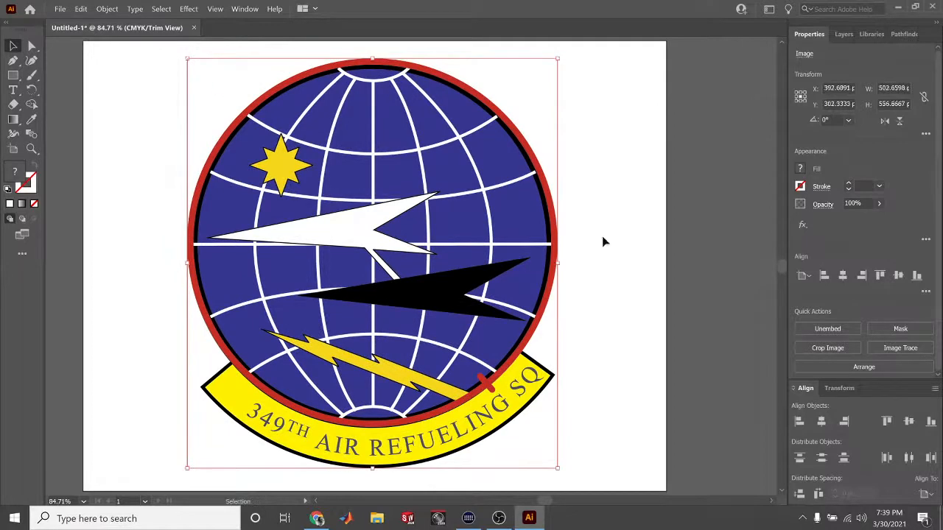
Center the enlarged emblem horizontally and vertically on the artboard and deselect it
click(821, 420)
click(917, 419)
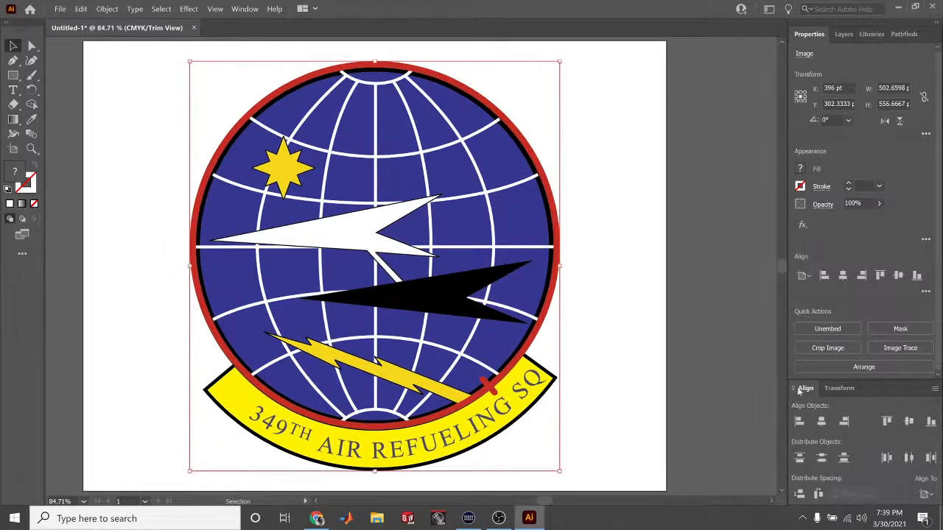
click(617, 304)
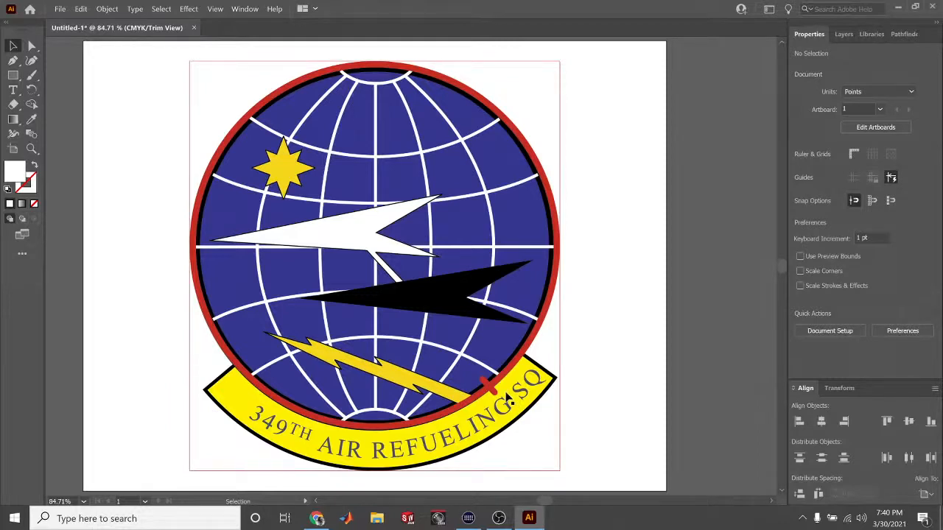
Examine the line edges of the 349 ARS emblem at high magnification and return to a view of the whole artboard
scroll(507, 397, up, 7)
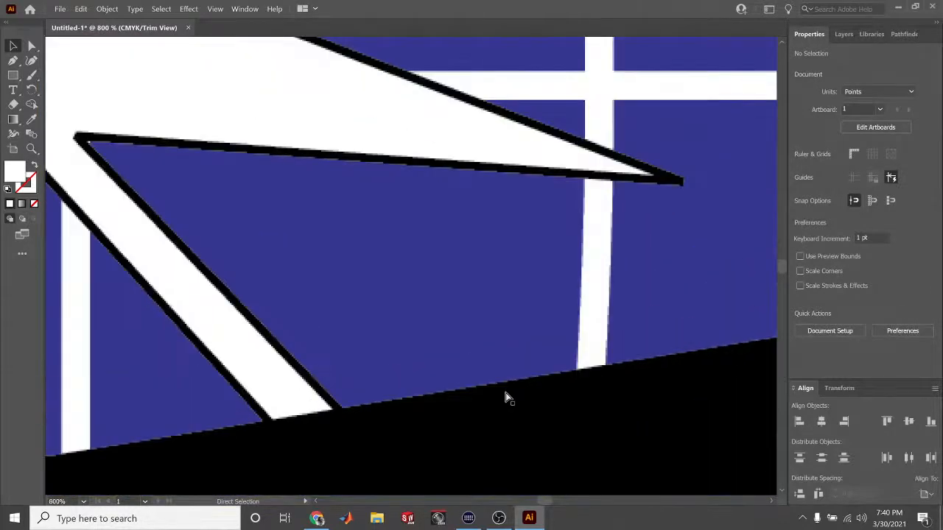
scroll(507, 398, up, 1)
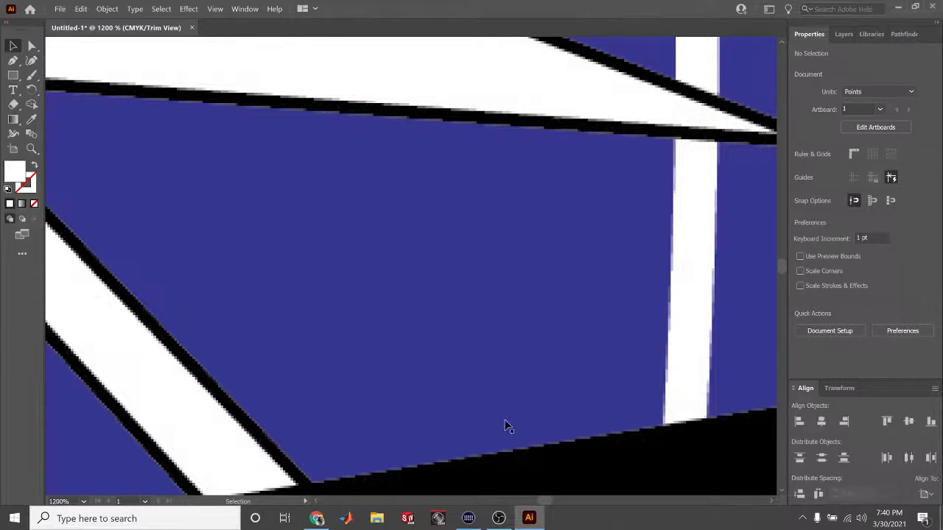
scroll(507, 425, down, 6)
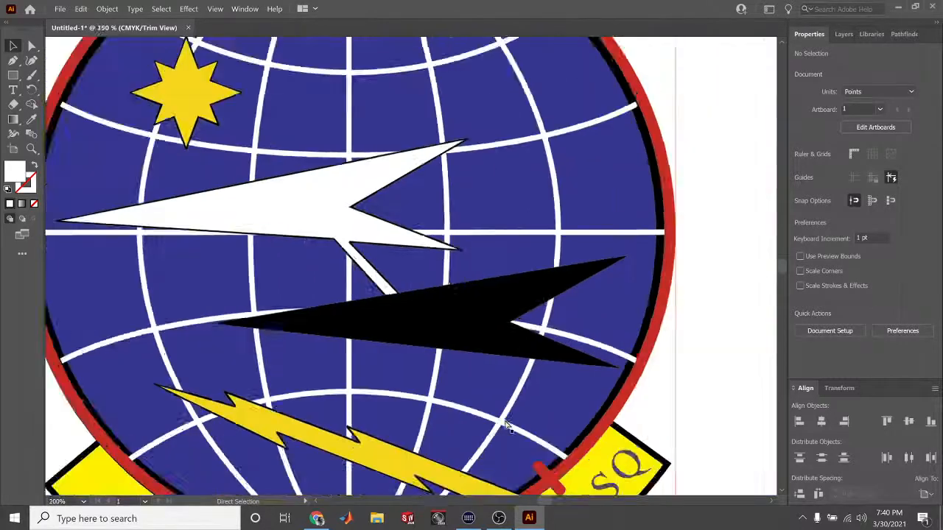
key(ctrl+minus)
key(minus)
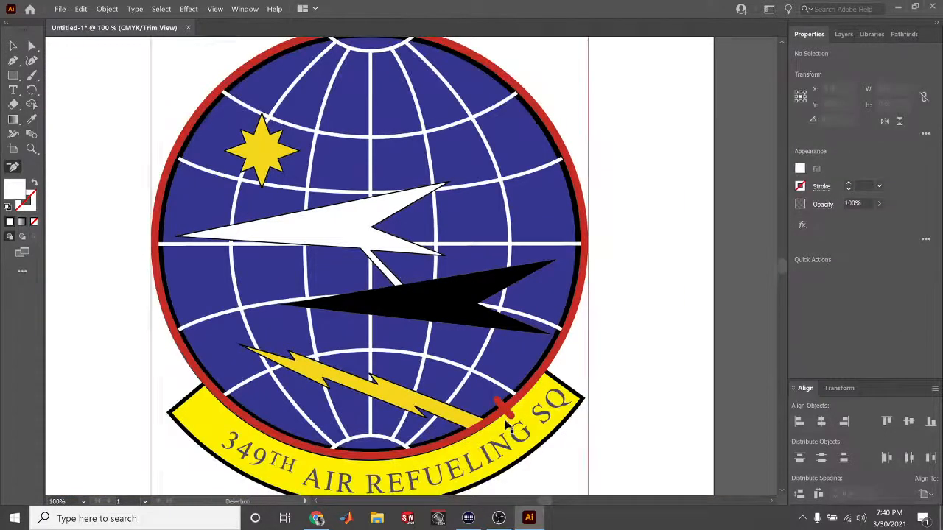
key(ctrl+minus)
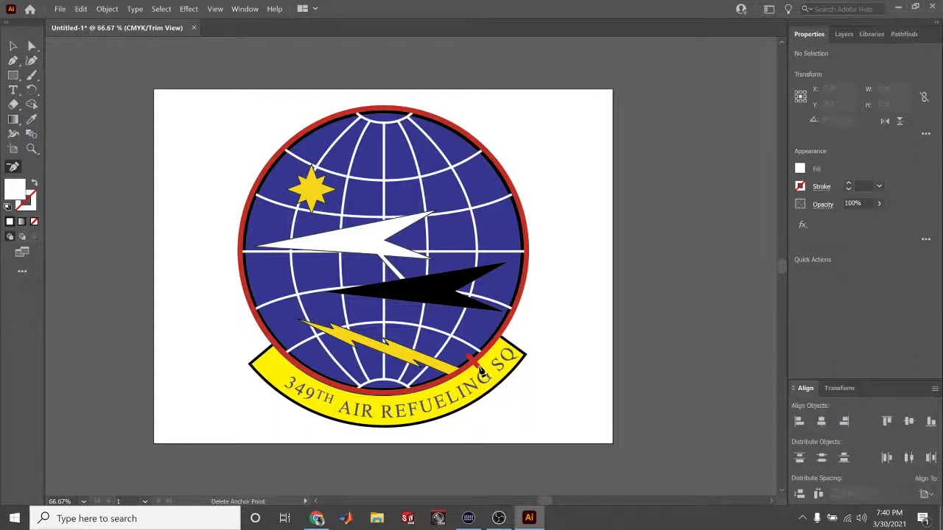
Select the 349 ARS emblem and trace it as a vector with the High Fidelity Photo preset, accepting the large image
click(13, 46)
click(312, 242)
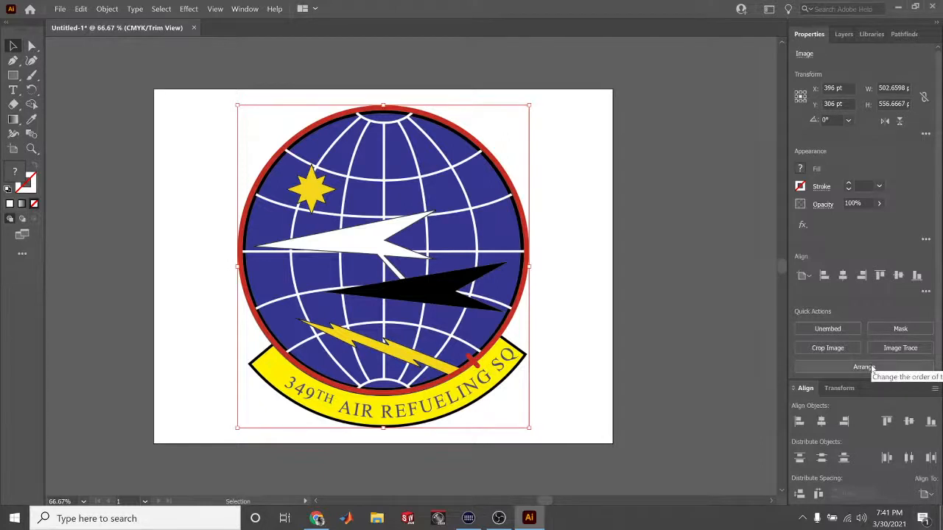
click(911, 353)
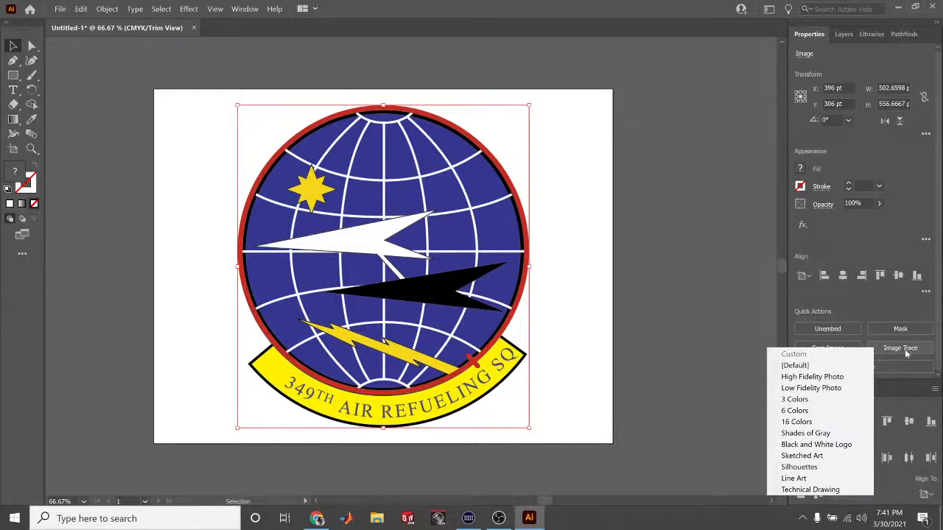
click(820, 378)
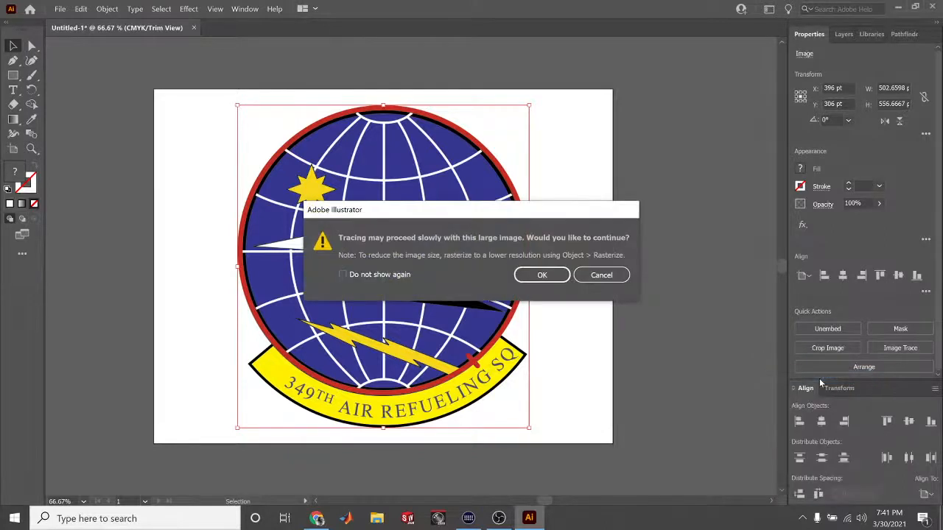
click(526, 279)
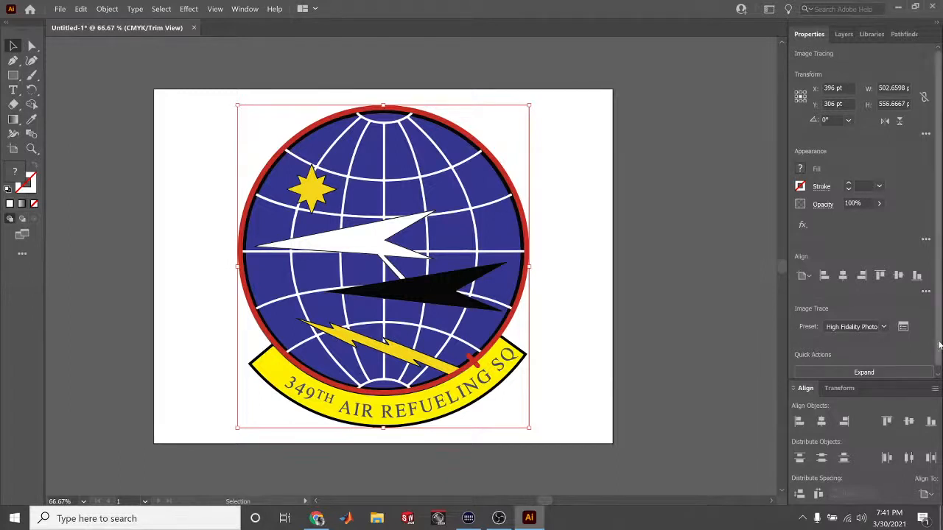
Open the detailed Image Trace settings and place them beside the emblem so they no longer cover it
scroll(847, 343, down, 1)
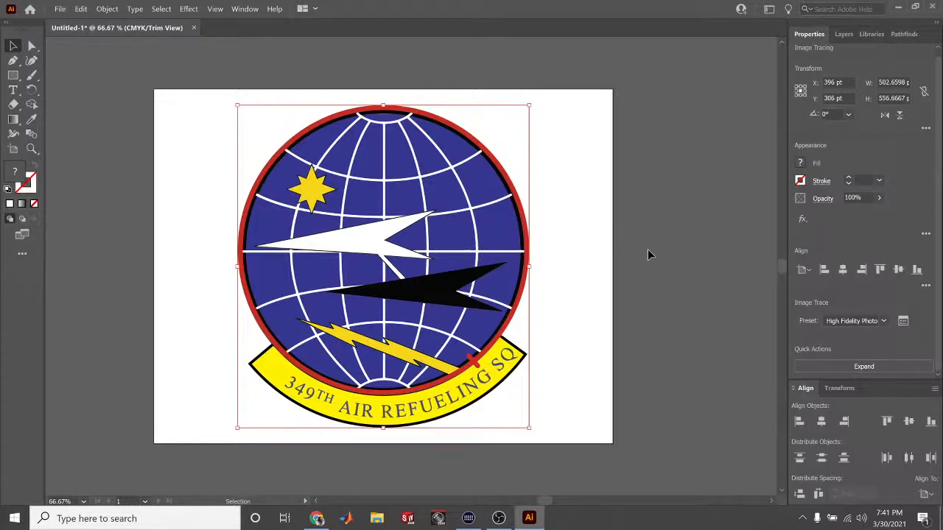
click(903, 321)
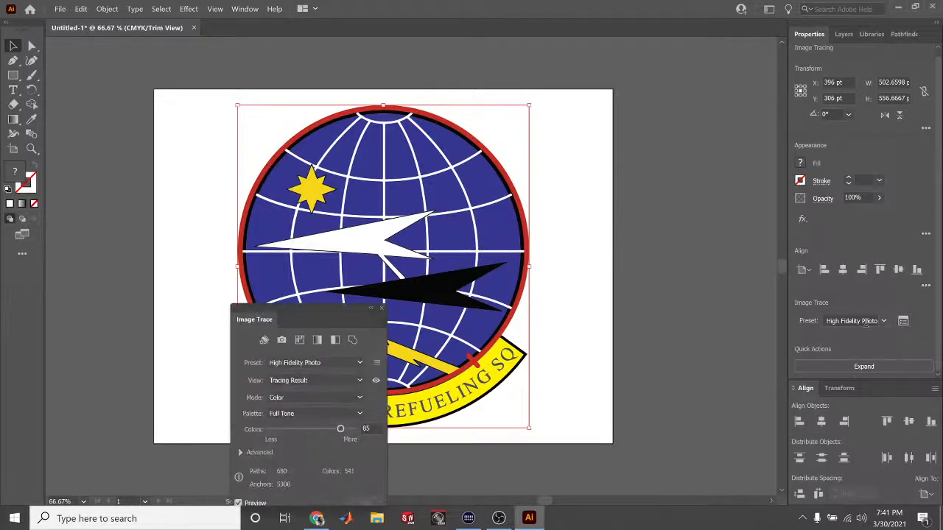
mouse_move(264, 319)
mouse_down()
mouse_move(323, 326)
mouse_move(648, 153)
mouse_up()
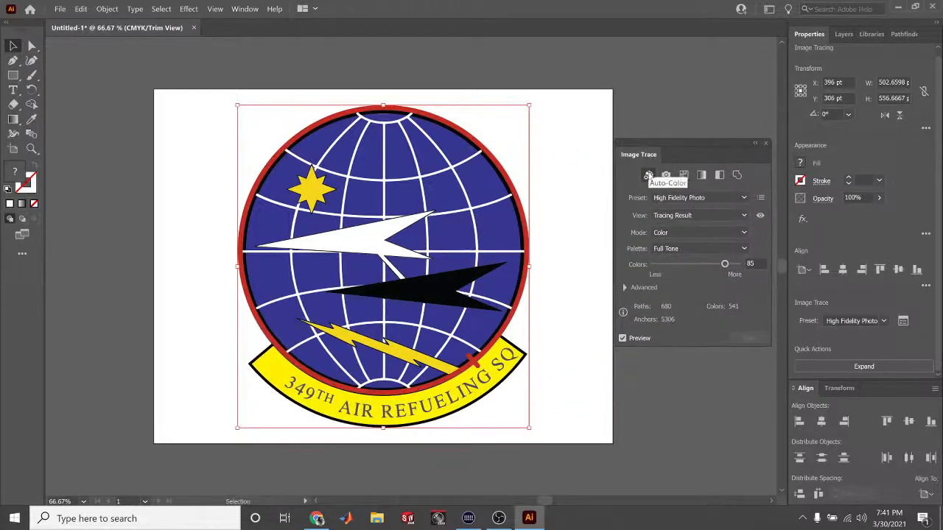
View the trace as Tracing Result with Outlines and as Outlines with guides shown, and finish on Outlines with Source Image
click(696, 215)
click(704, 244)
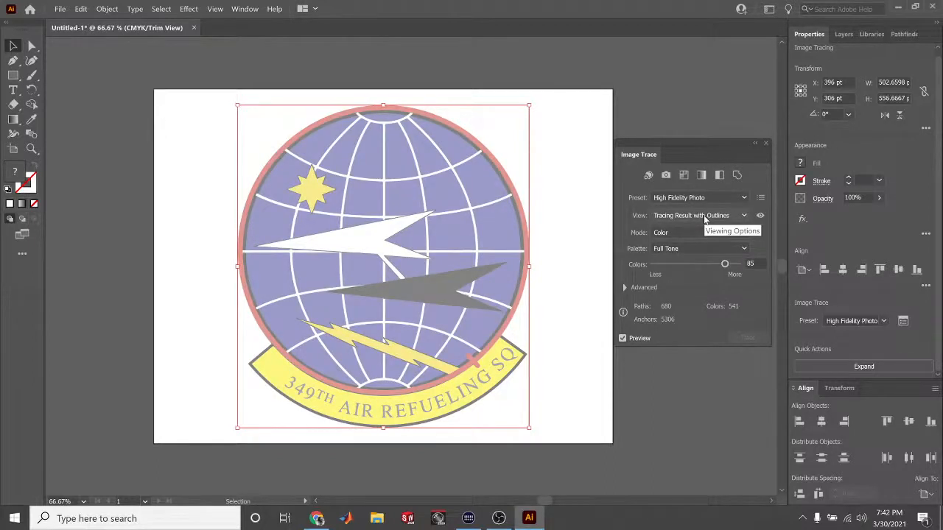
click(705, 216)
click(707, 256)
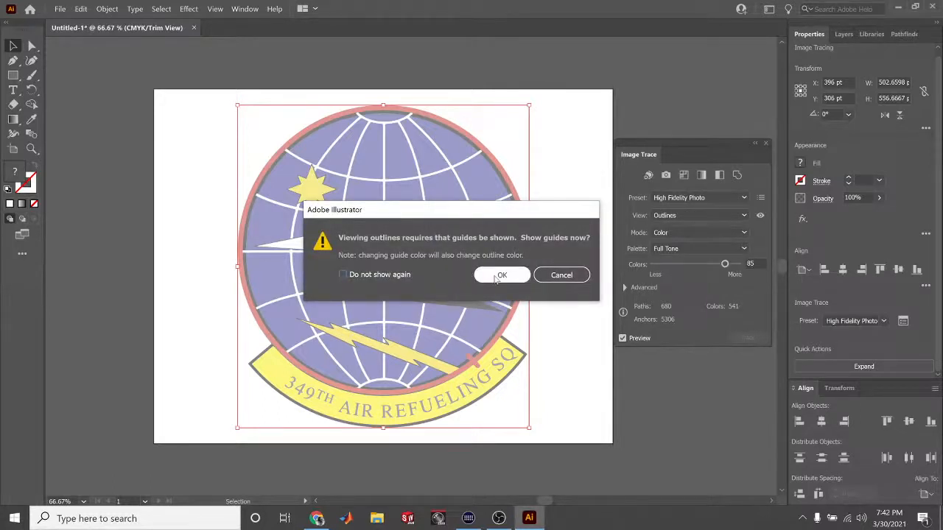
click(495, 277)
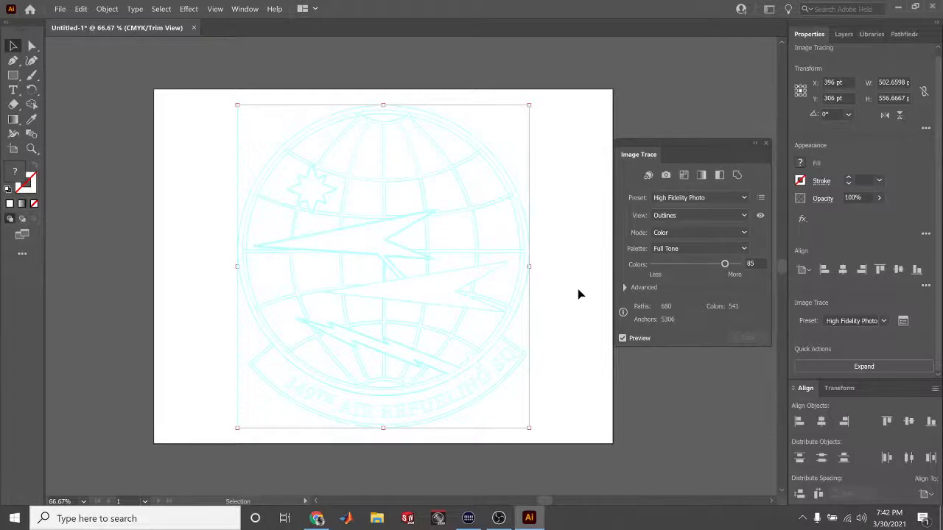
click(677, 216)
click(696, 269)
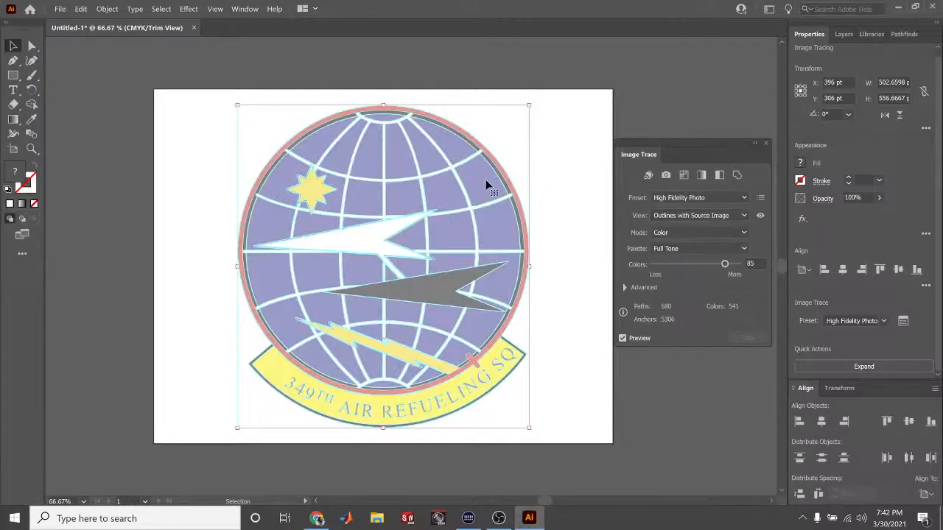
Expand the advanced trace settings, choose the overlapping method, and retrace the emblem with the Low Fidelity Photo preset
click(624, 287)
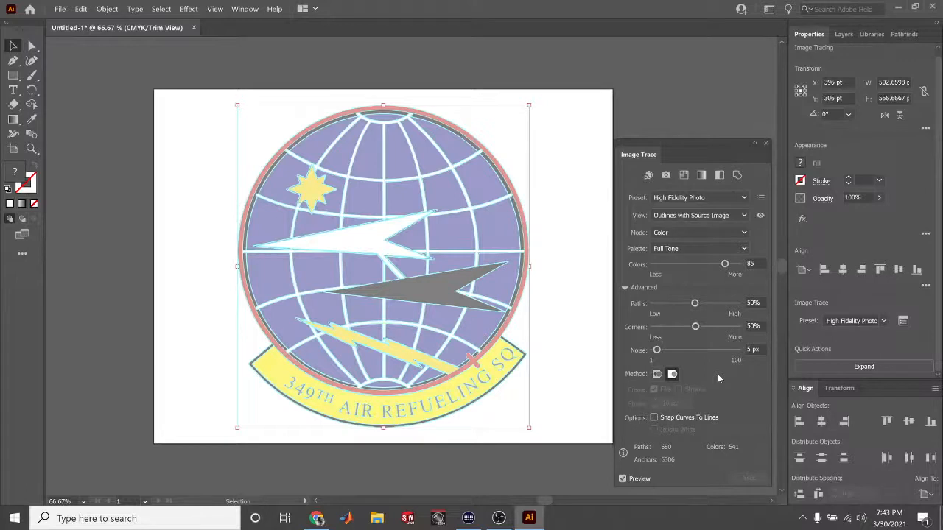
click(671, 375)
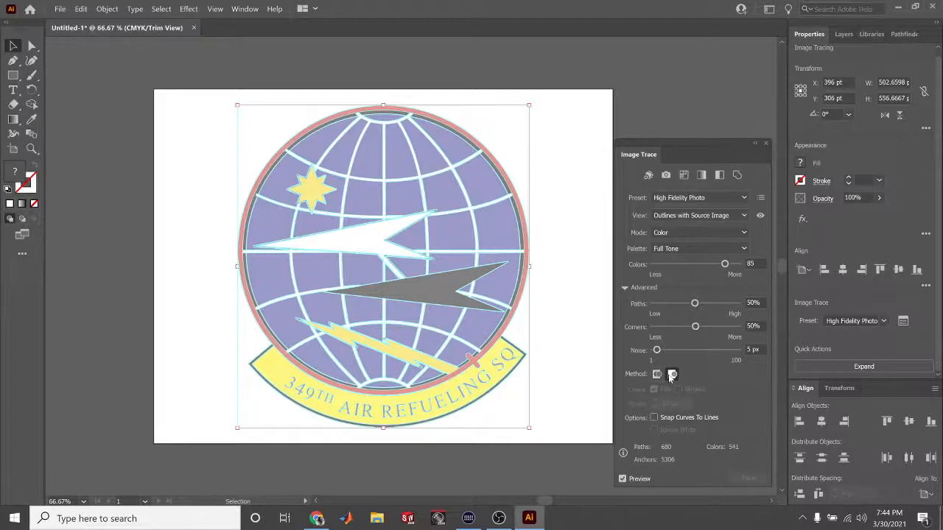
click(696, 199)
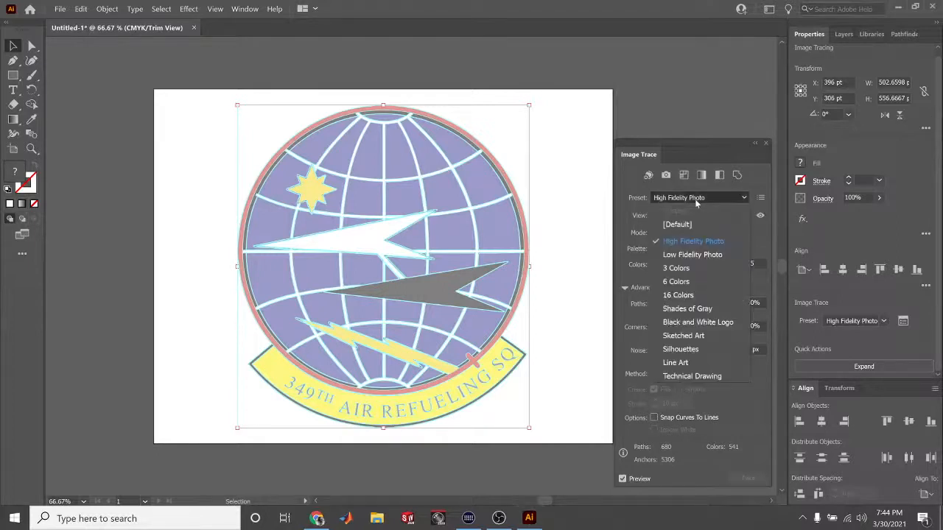
click(696, 254)
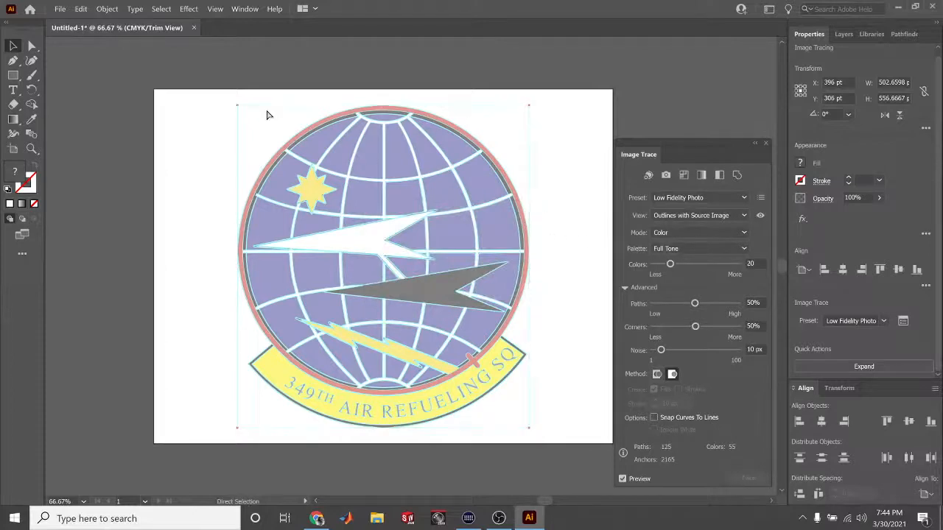
Examine at high magnification how closely the Low Fidelity Photo outlines follow the edges of the arrows and grid lines
key(ctrl+equal)
key(ctrl+equal)
key(ctrl+equal)
key(ctrl+equal)
key(ctrl+equal)
key(ctrl+equal)
key(ctrl+equal)
key(ctrl+equal)
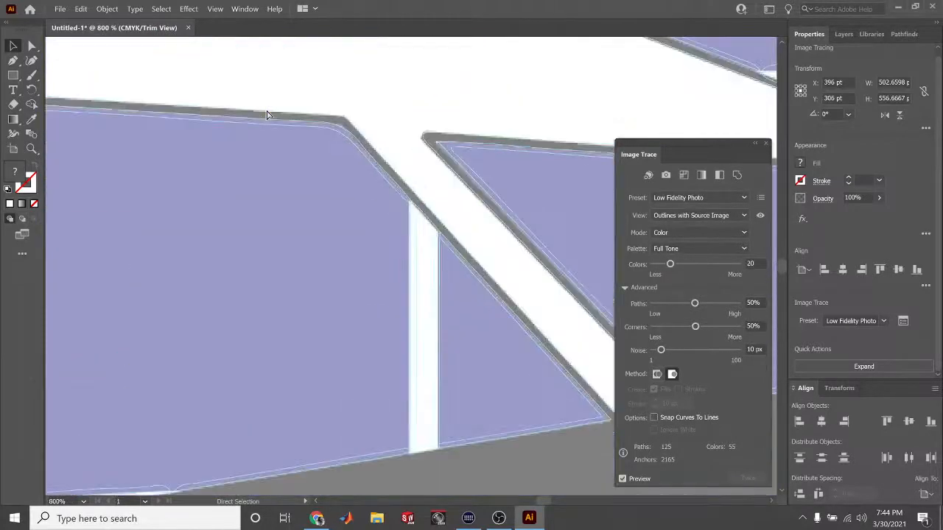
scroll(332, 137, up, 3)
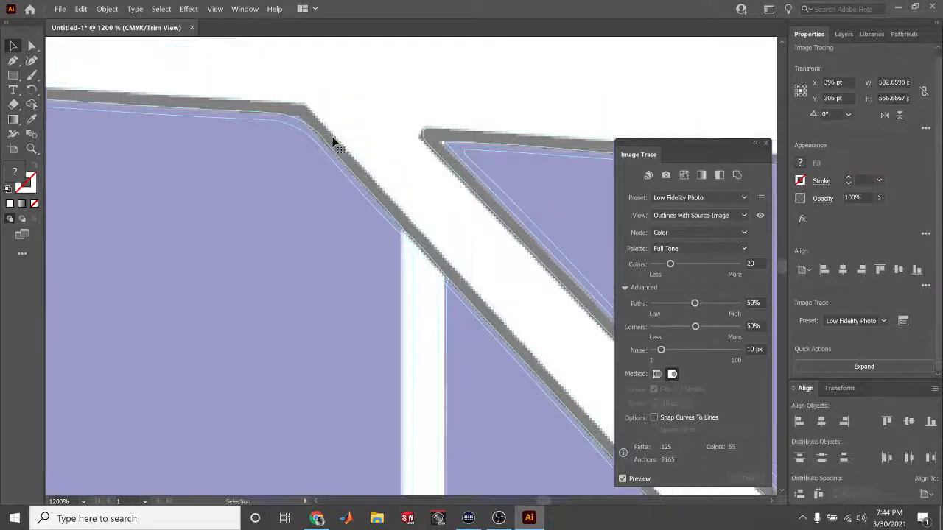
scroll(327, 171, up, 2)
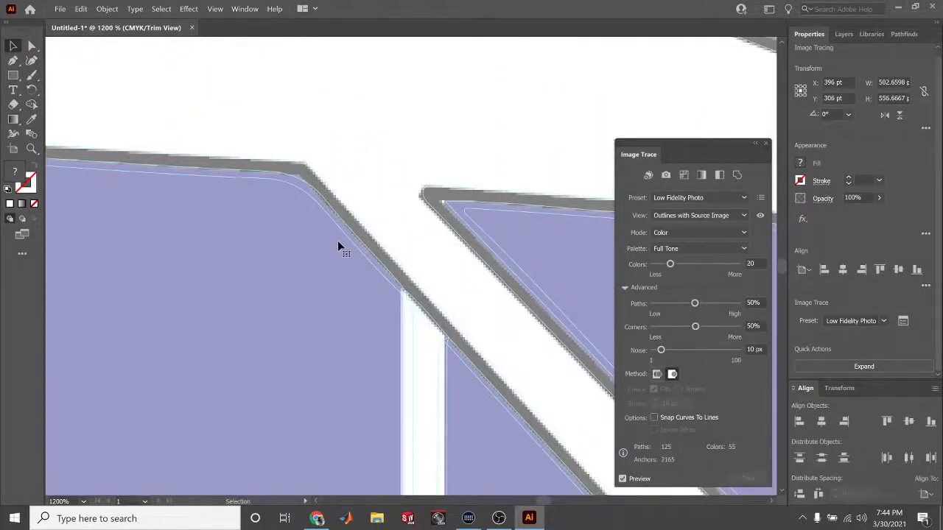
scroll(337, 240, down, 1)
scroll(440, 300, down, 2)
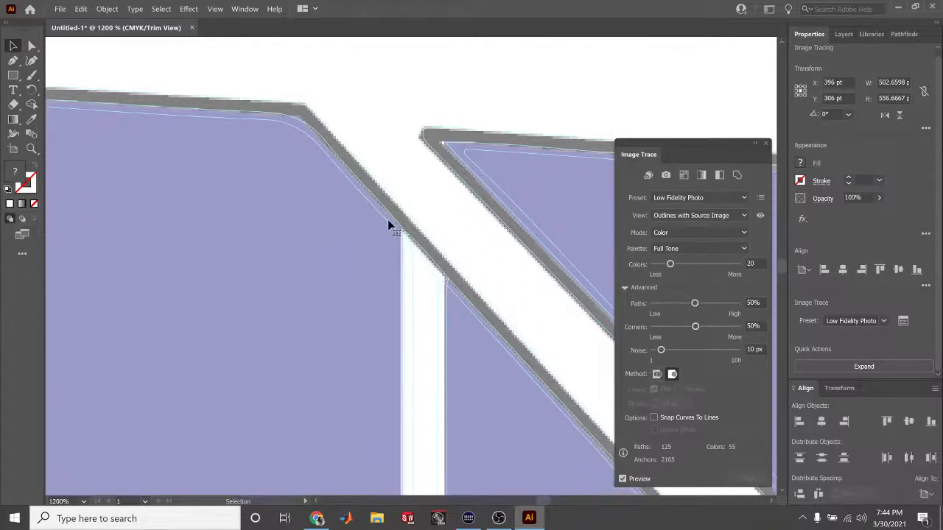
scroll(453, 287, down, 1)
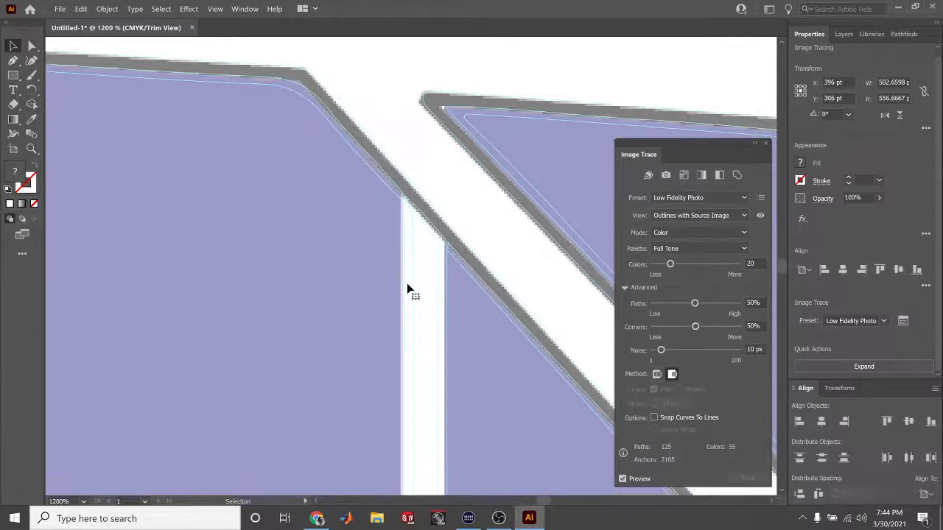
scroll(478, 300, down, 5)
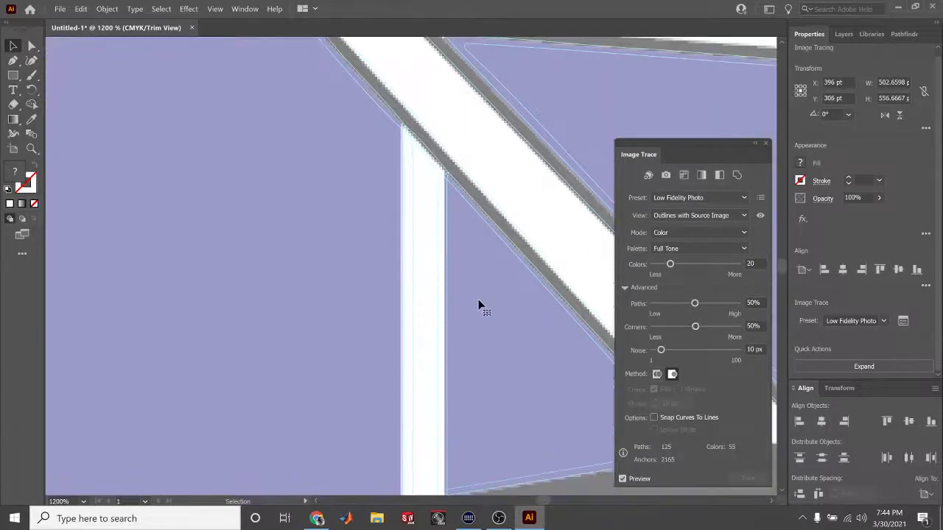
scroll(474, 298, down, 7)
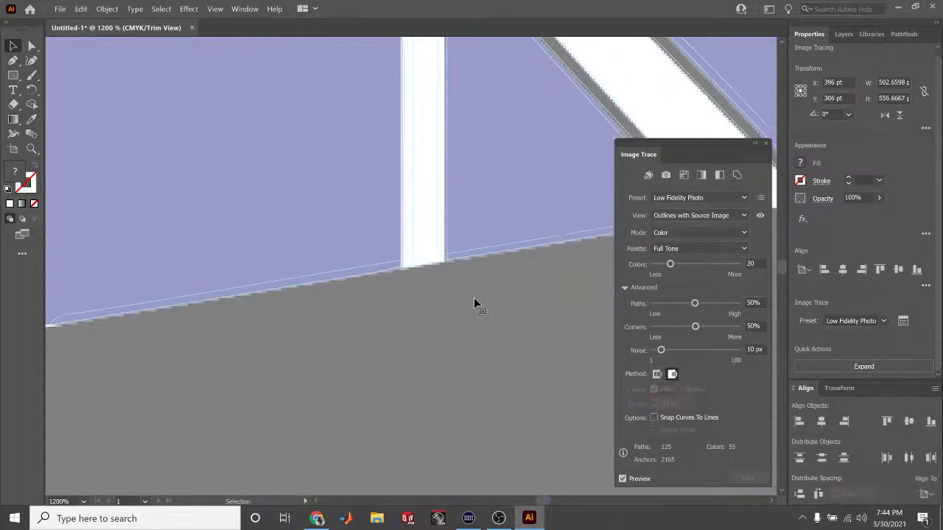
scroll(474, 298, down, 6)
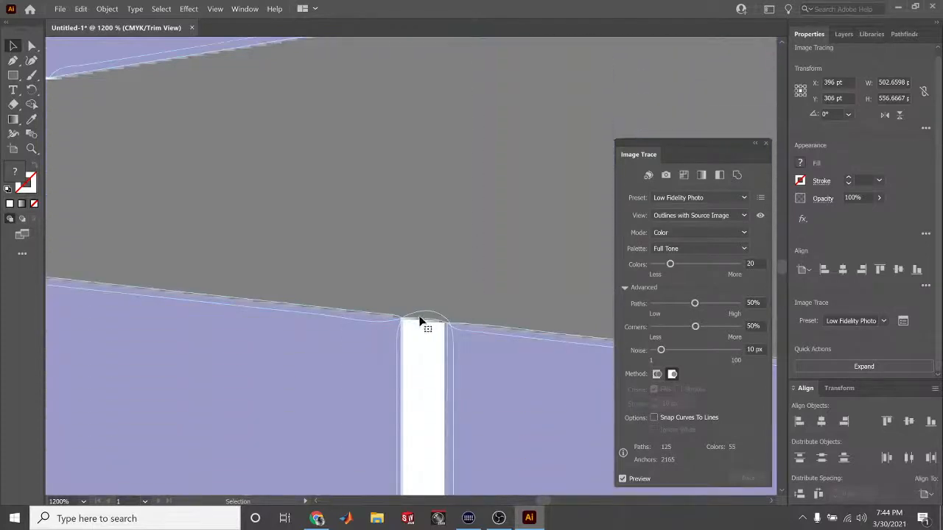
Retrace the emblem with the 3 Colors preset
click(689, 199)
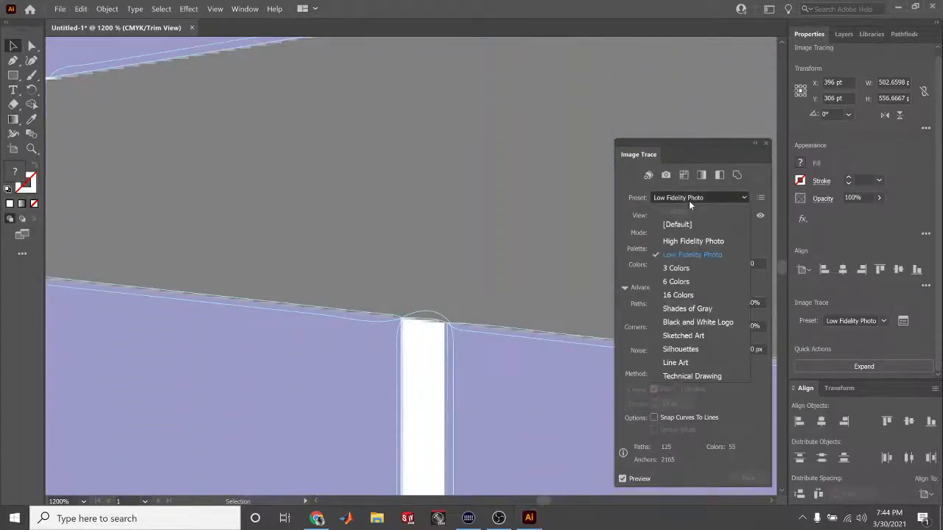
click(677, 268)
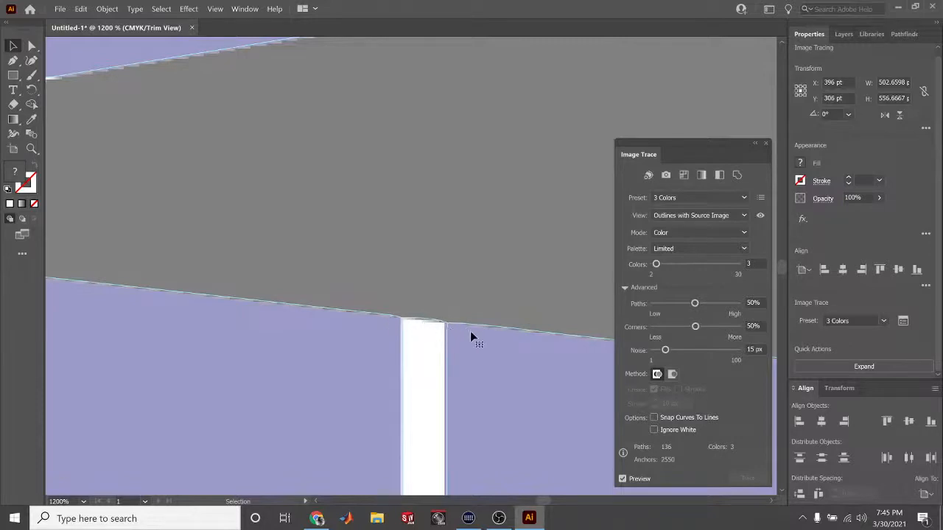
Examine the 3 Colors outlines around the arrows, lightning bolt, rim and banner lettering at several magnifications
key(a)
scroll(522, 333, down, 3)
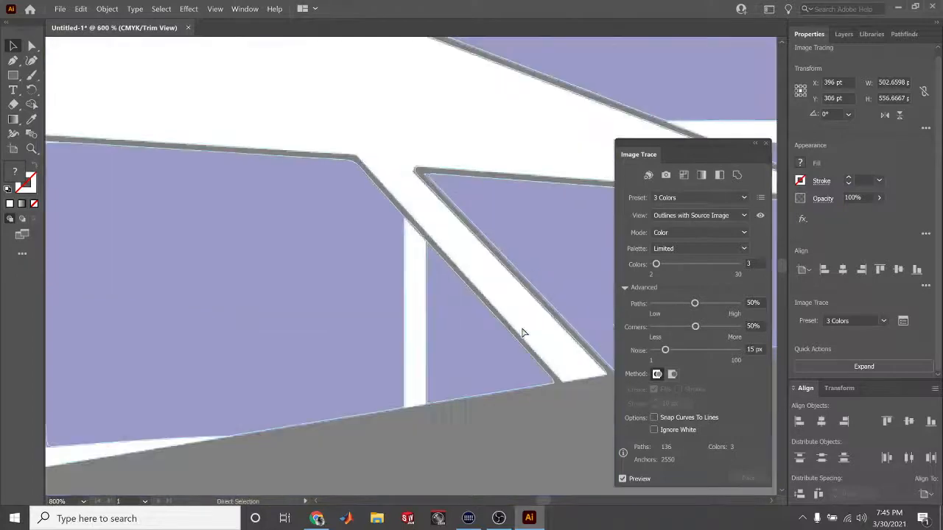
scroll(522, 332, down, 3)
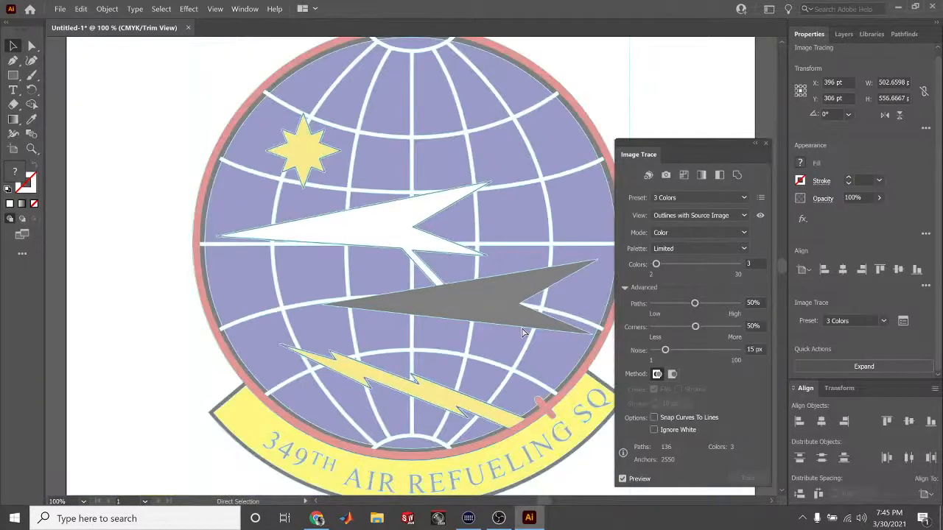
key(v)
key(a)
scroll(415, 269, up, 3)
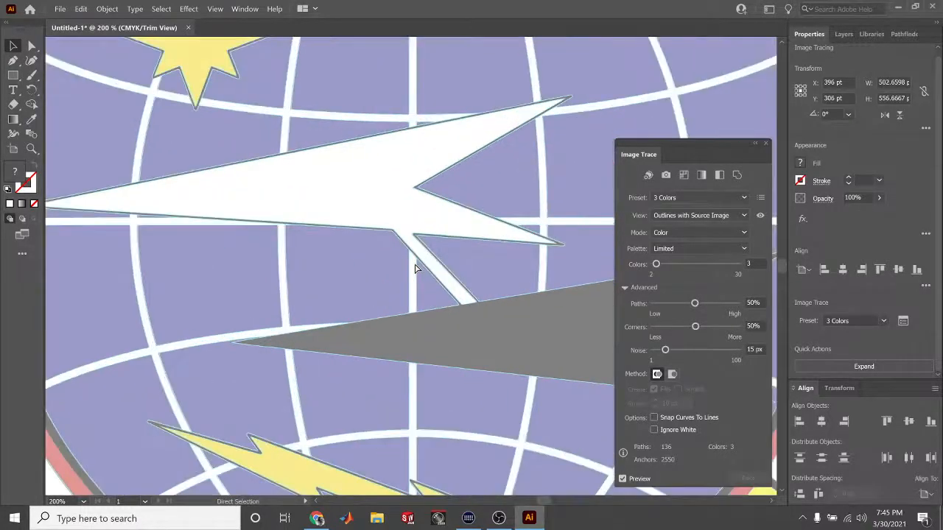
key(v)
scroll(411, 283, down, 2)
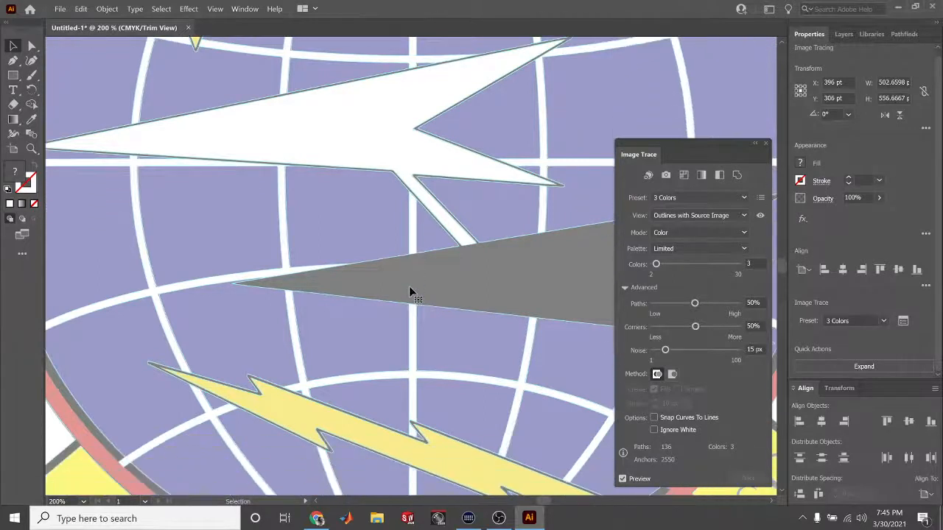
scroll(410, 291, down, 4)
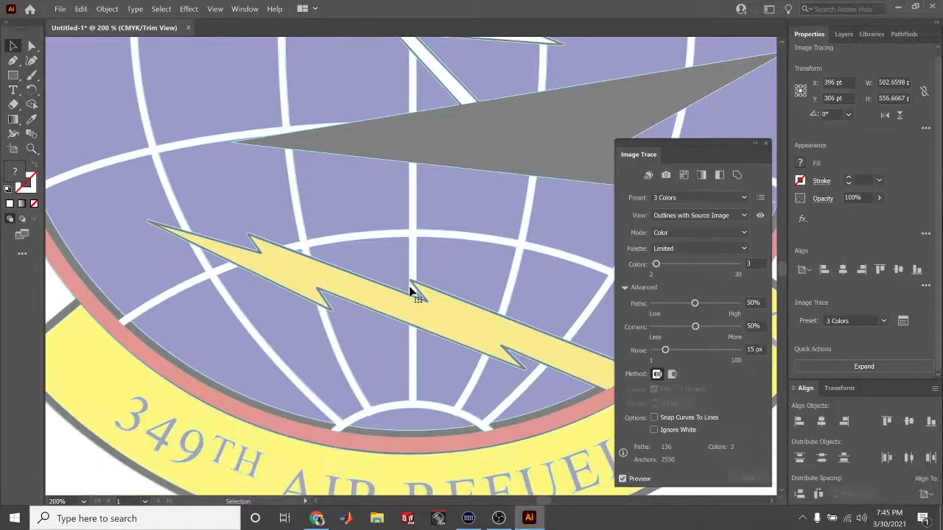
scroll(231, 335, down, 2)
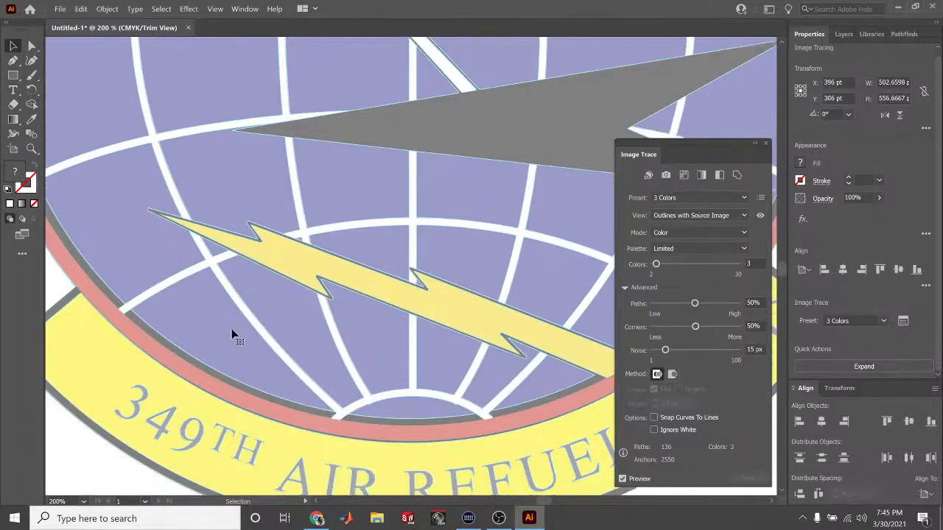
scroll(231, 335, down, 1)
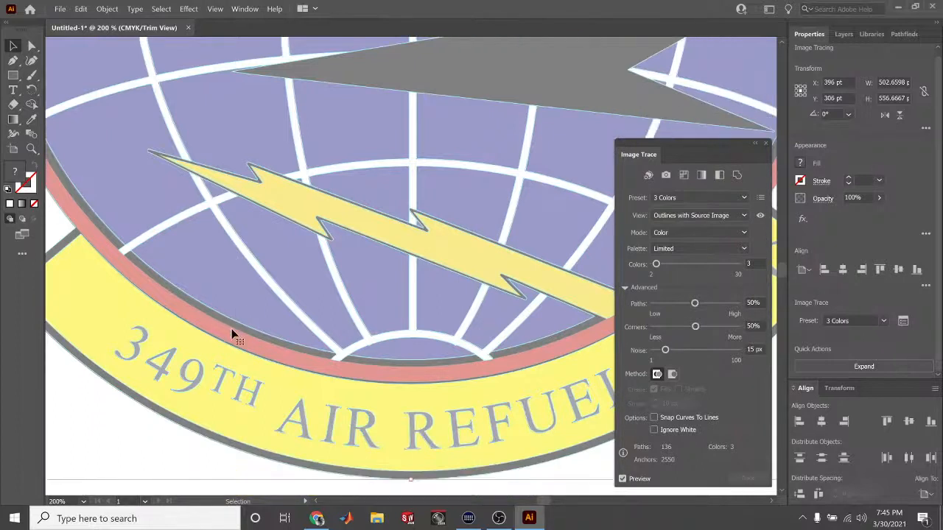
scroll(231, 336, up, 3)
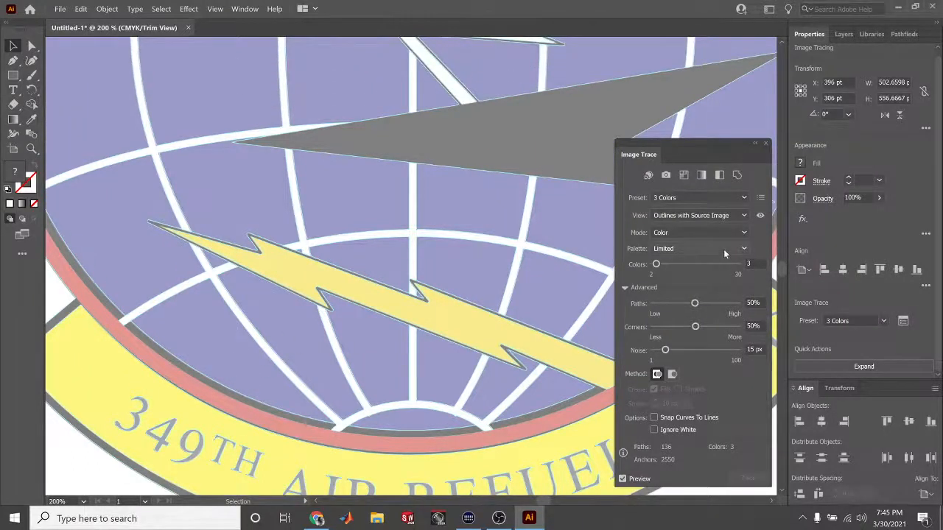
Retrace the emblem with the 6 Colors preset
click(719, 198)
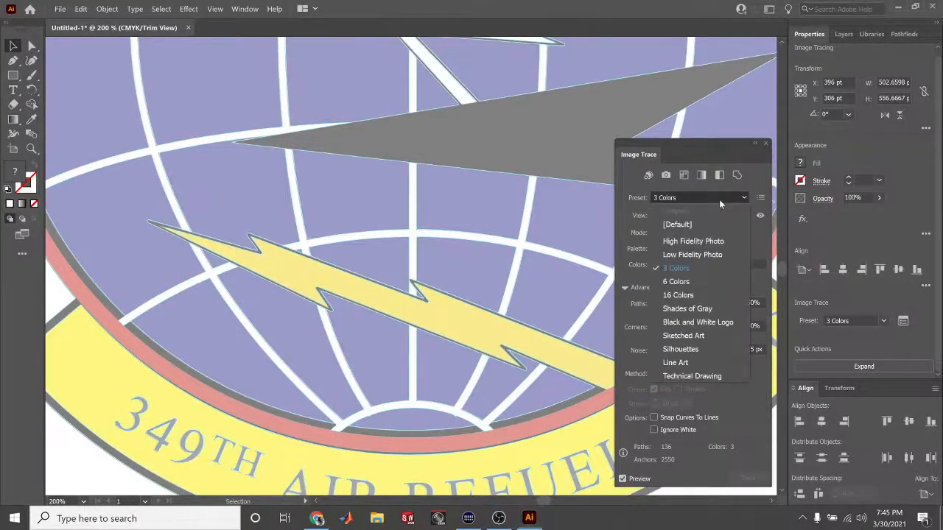
click(683, 285)
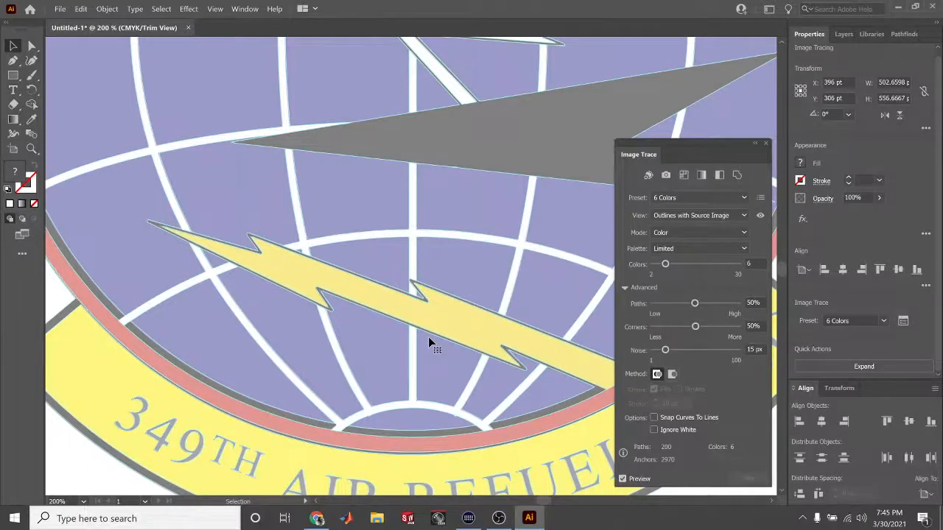
Examine how closely the 6 Colors outlines follow the lightning bolt, arrows, grid lines and upper rim
scroll(414, 349, up, 4)
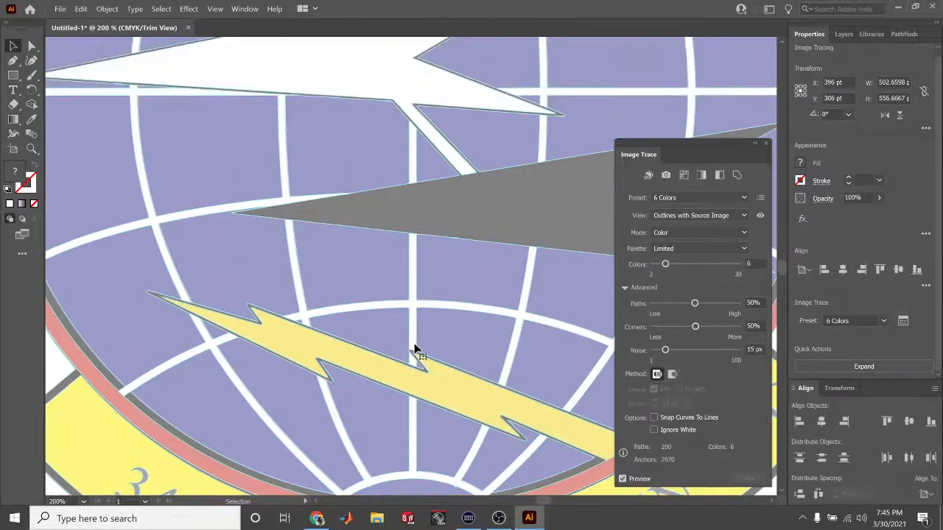
scroll(414, 350, up, 4)
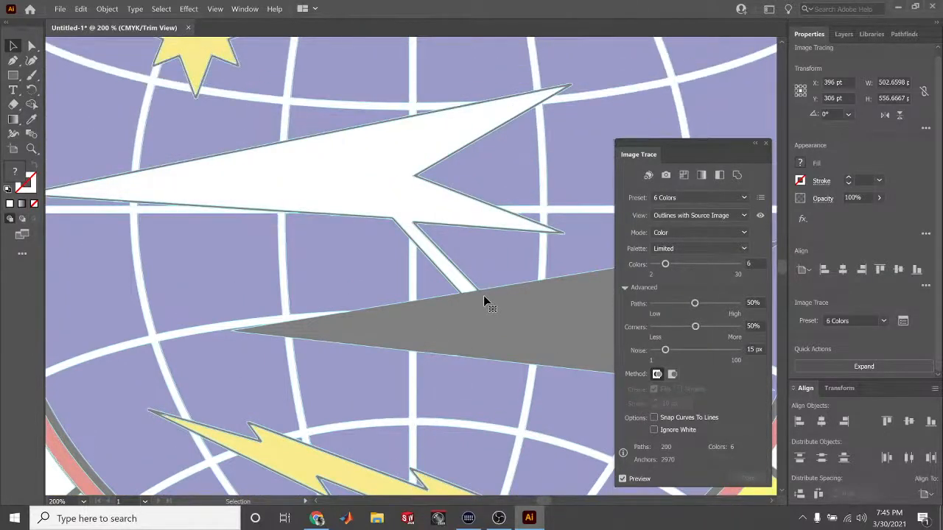
scroll(484, 295, up, 4)
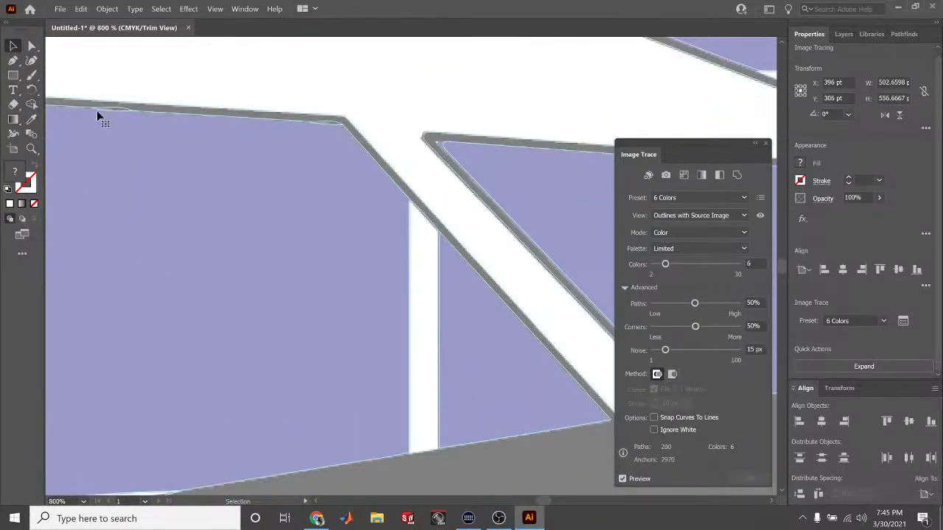
scroll(386, 171, up, 4)
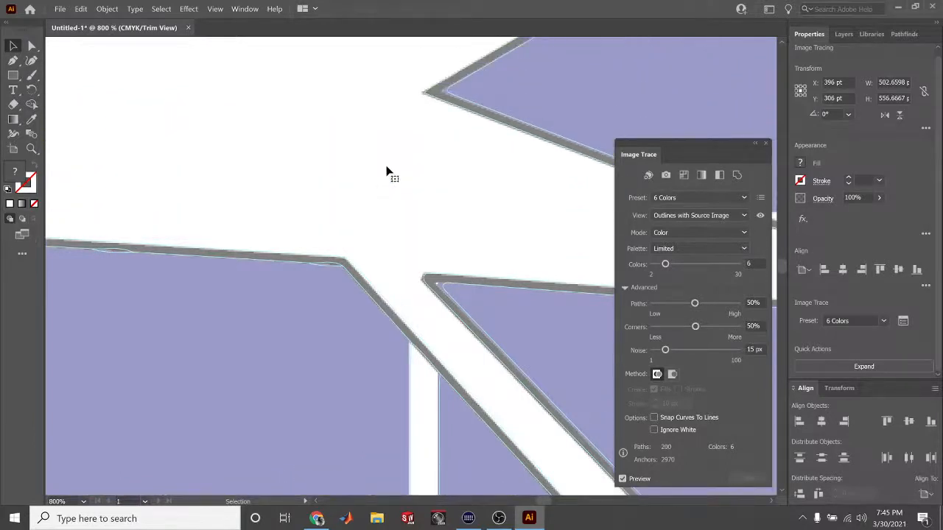
scroll(386, 170, up, 9)
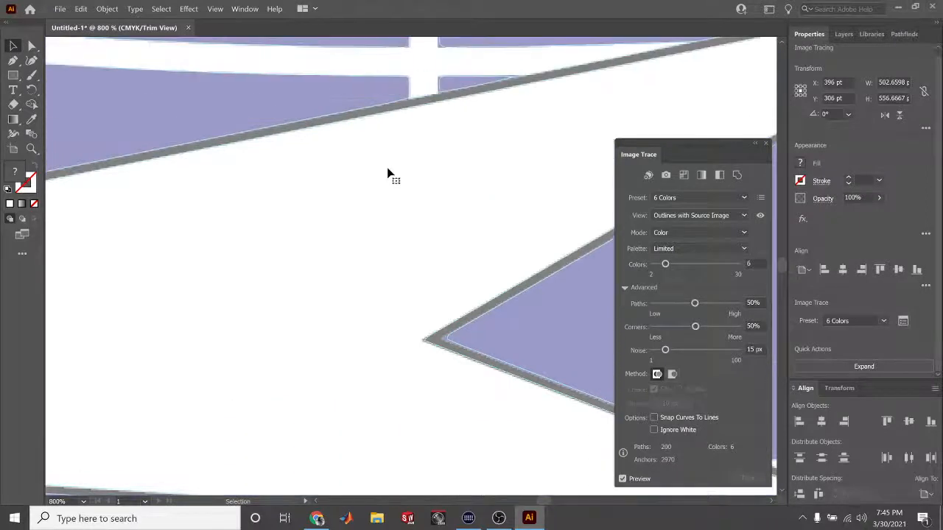
scroll(387, 170, up, 8)
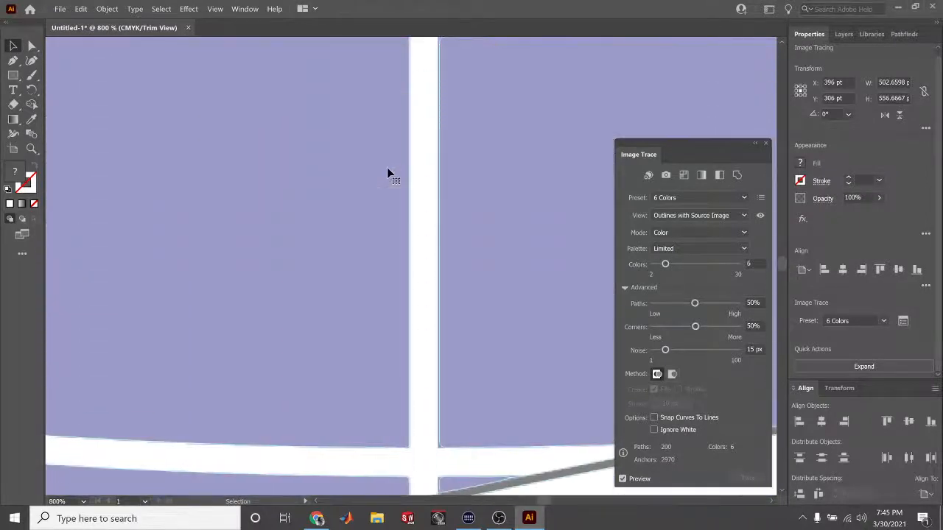
scroll(388, 171, up, 8)
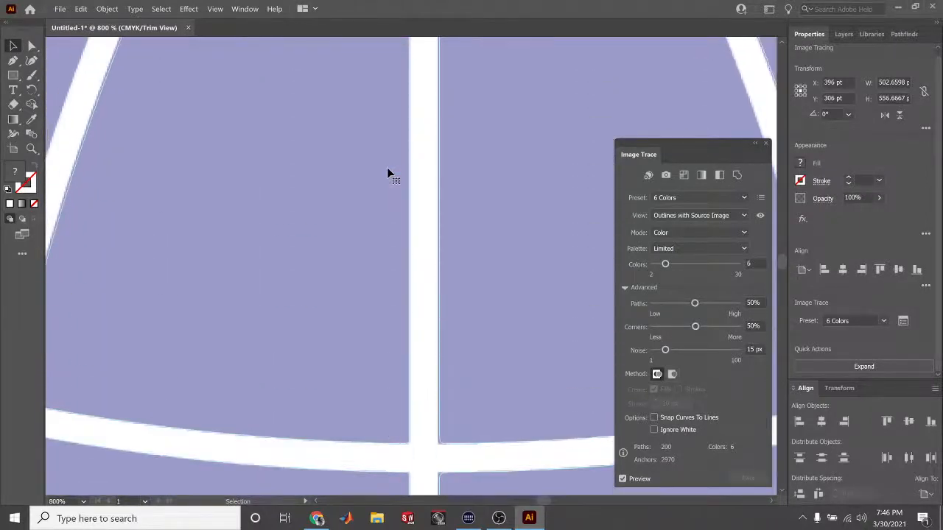
scroll(386, 174, up, 8)
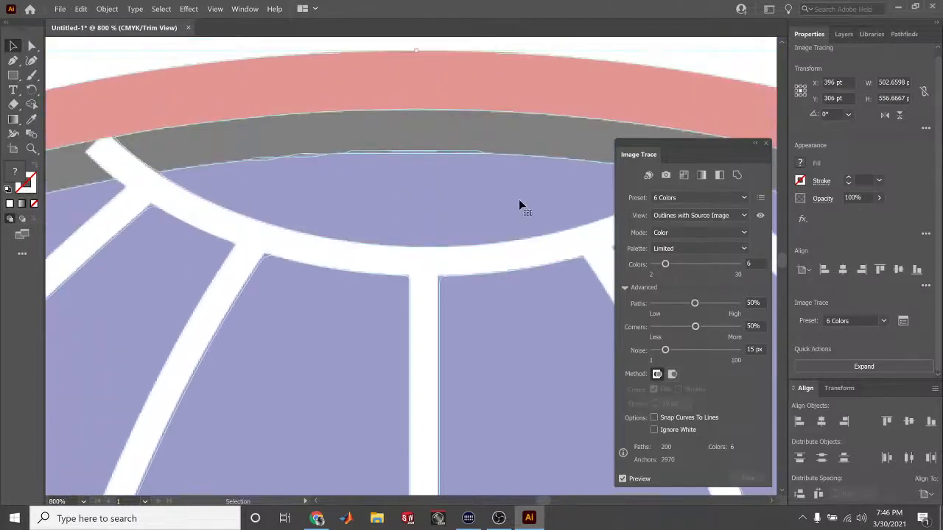
Try retracing the emblem with the Sketched Art preset and with the Line Art preset
click(714, 200)
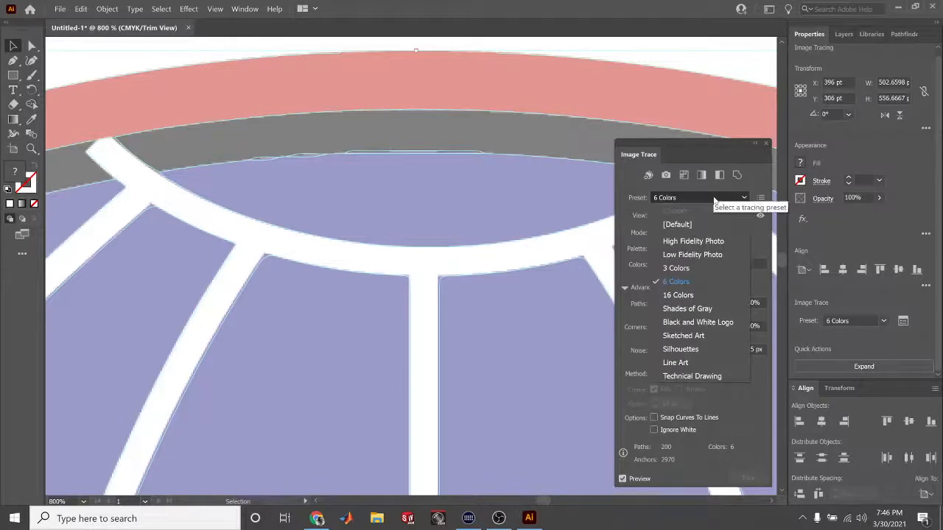
click(703, 336)
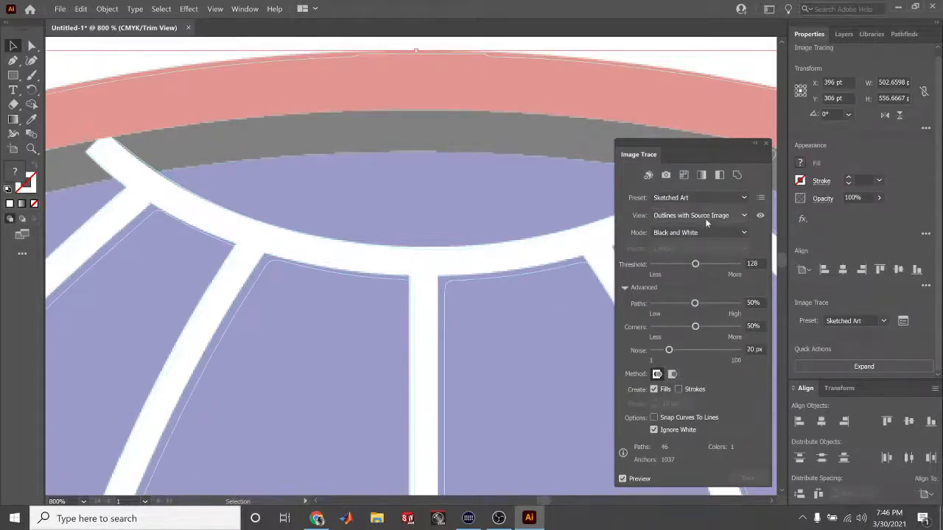
click(708, 199)
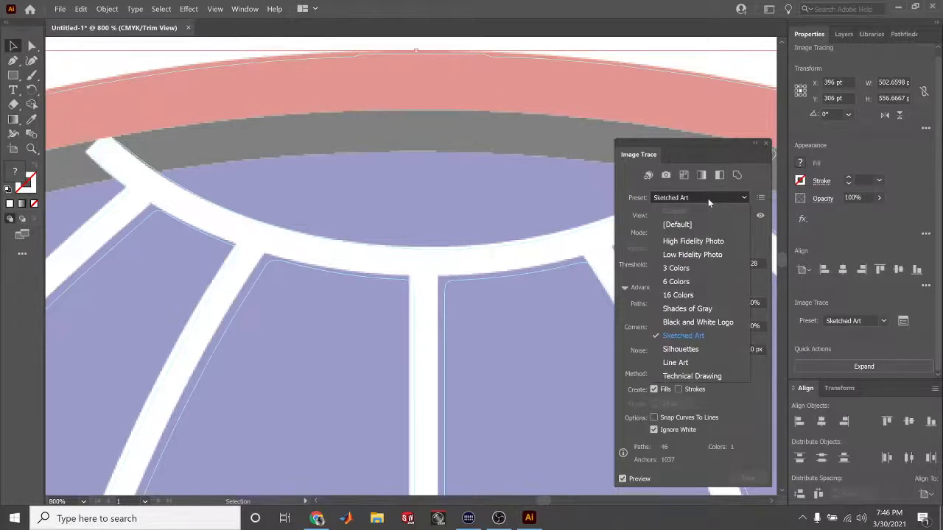
click(697, 362)
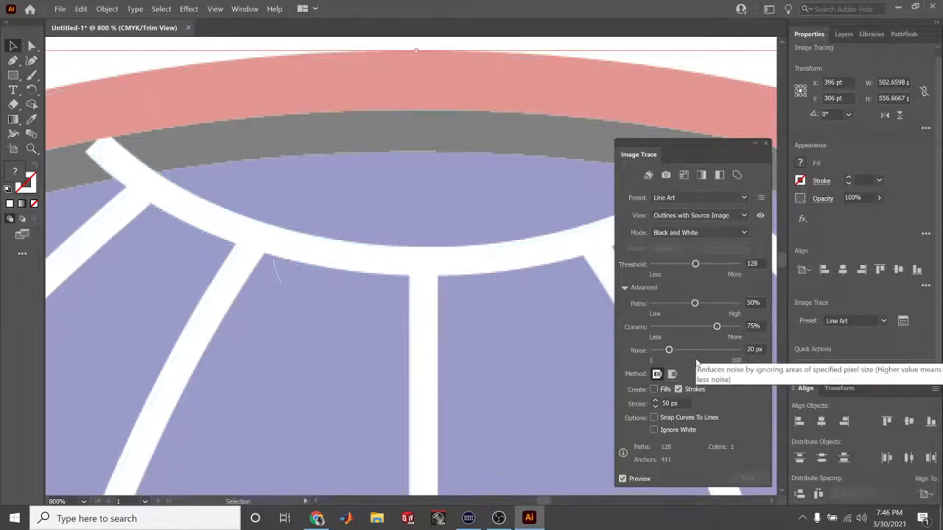
Try the Color tracing mode on the Line Art settings and check the outlines near the upper rim
click(708, 233)
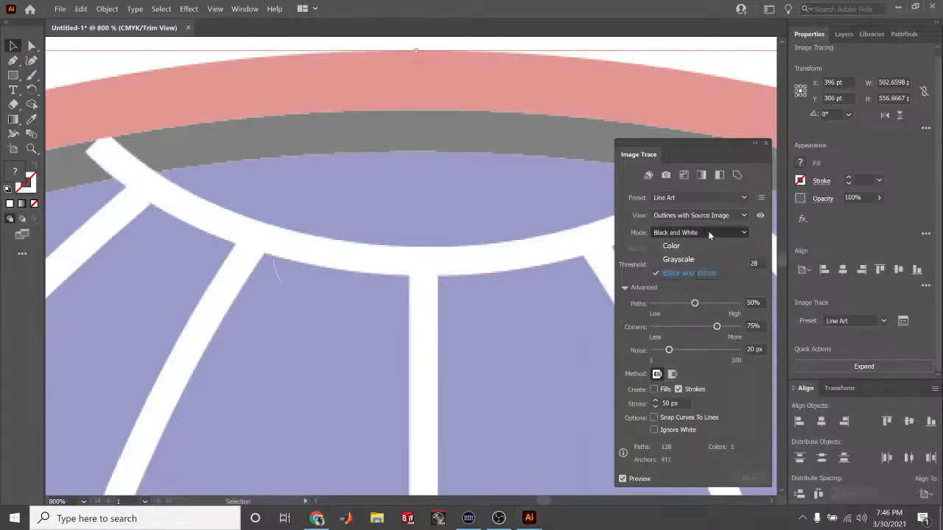
click(703, 251)
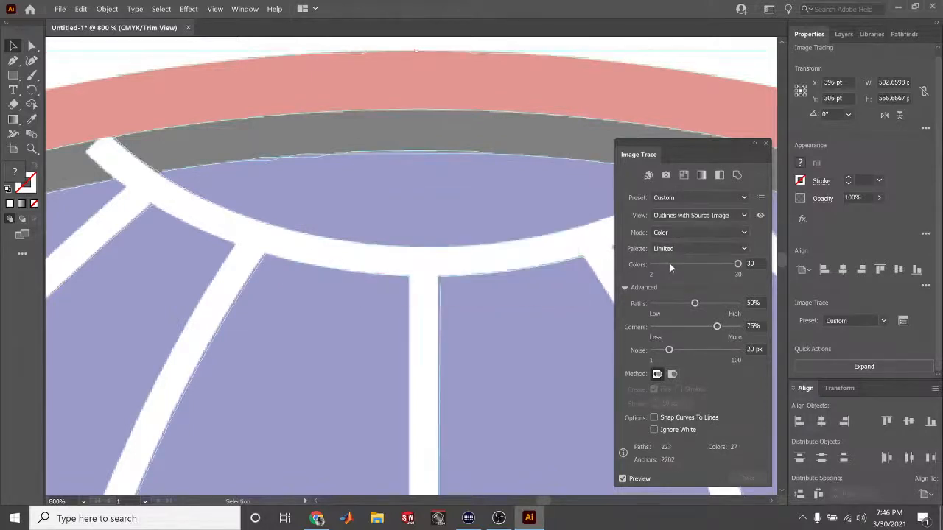
scroll(450, 280, down, 1)
scroll(450, 280, down, 1)
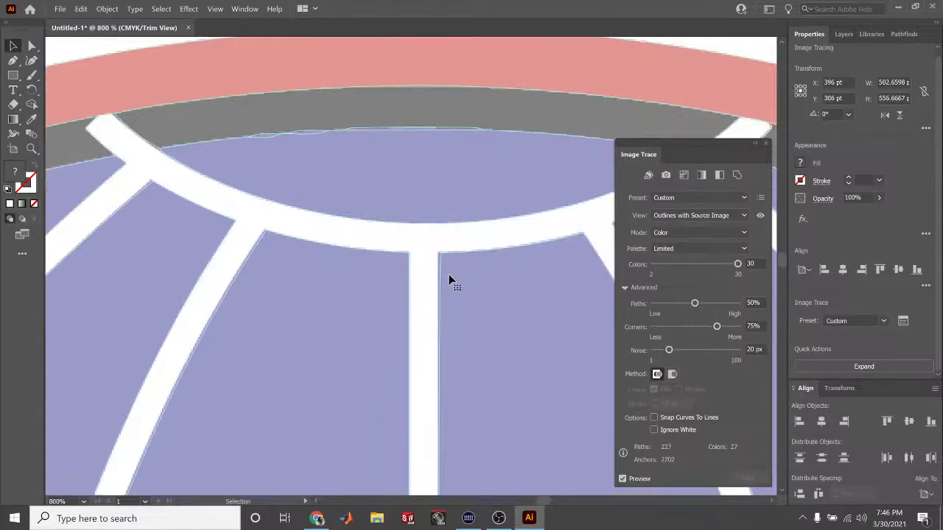
Retrace the emblem with the 6 Colors preset again
key(ctrl+minus)
key(ctrl+minus)
key(ctrl+minus)
key(ctrl+minus)
key(ctrl+minus)
key(ctrl+minus)
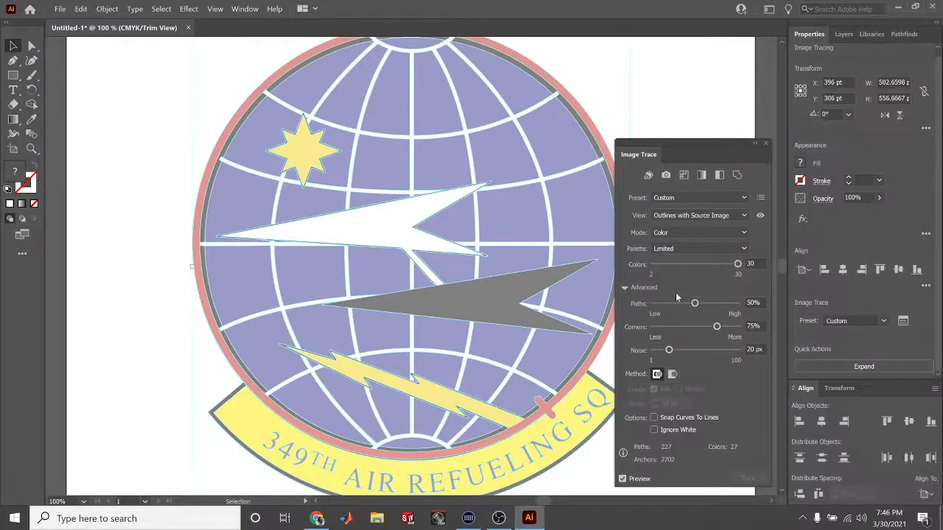
click(674, 198)
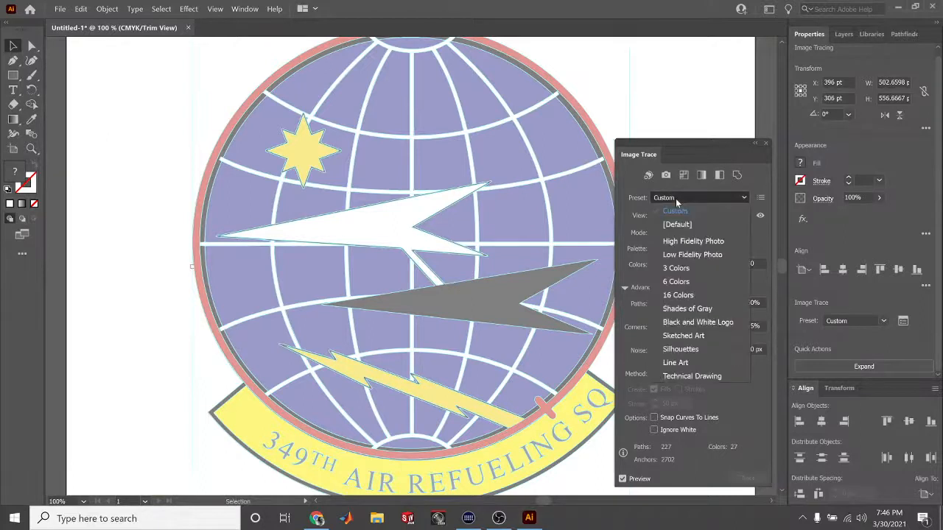
click(689, 278)
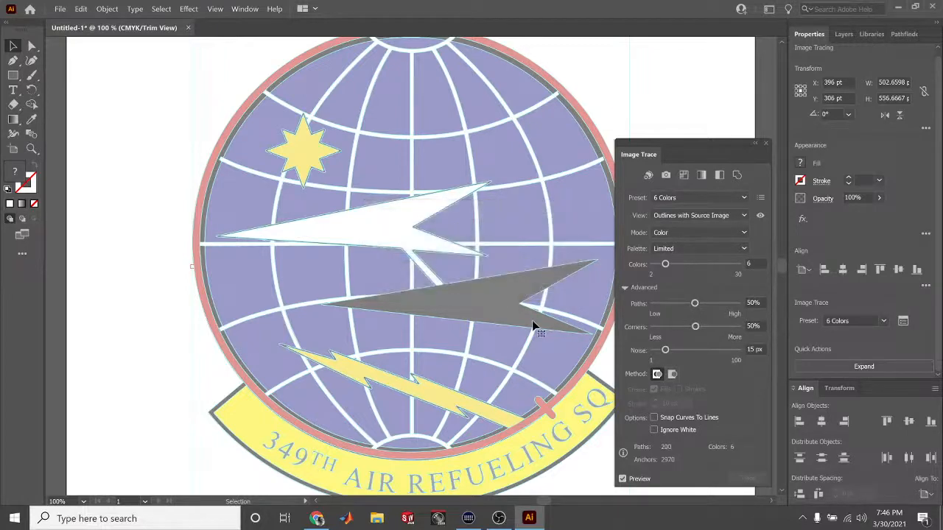
Inspect the arrows and upper rim, and try lowering the path fitting to 22% and to 1%
scroll(534, 327, up, 4)
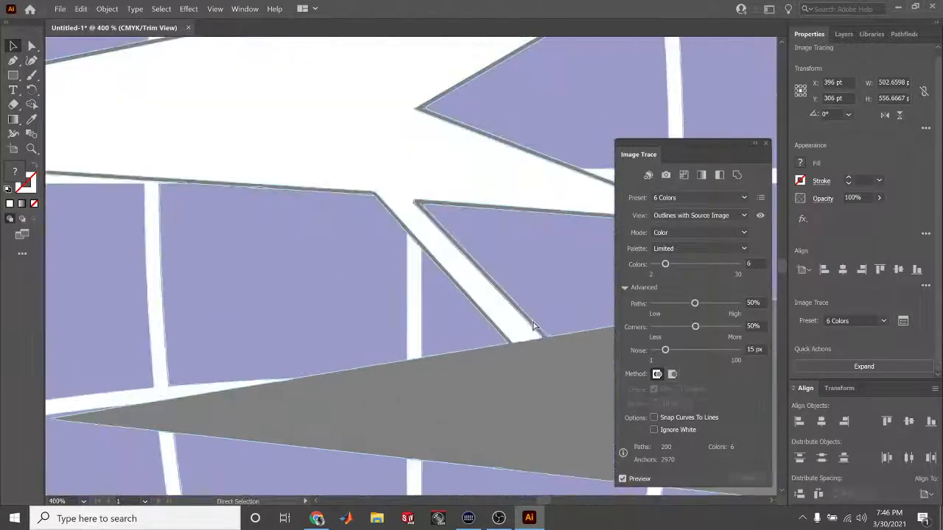
scroll(499, 289, down, 3)
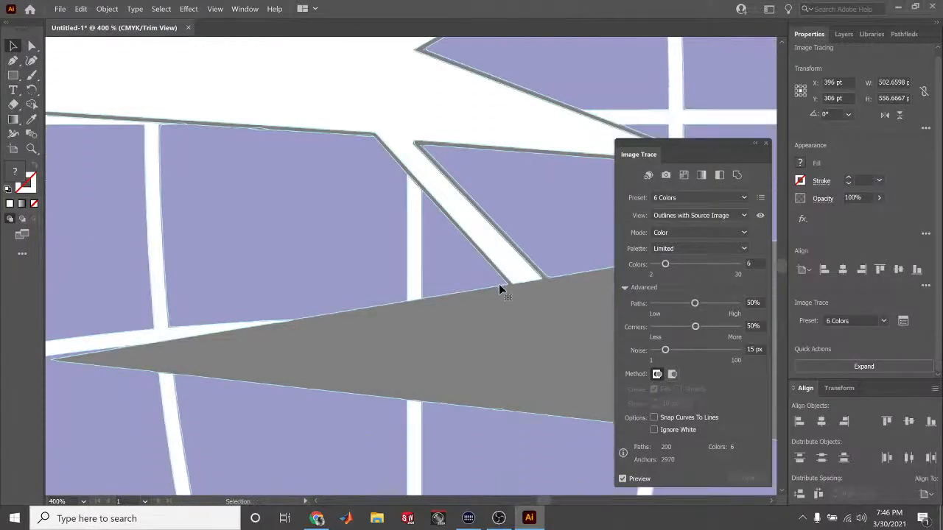
scroll(499, 290, up, 15)
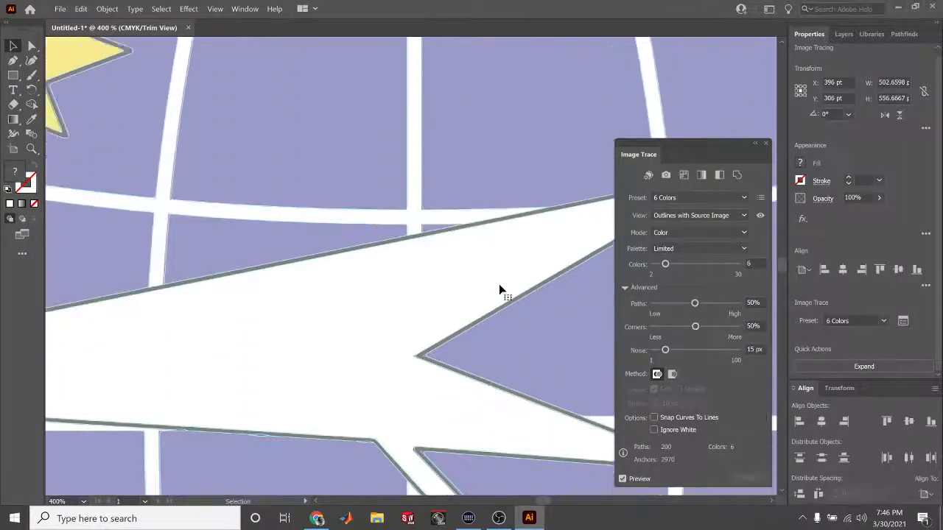
scroll(499, 289, up, 15)
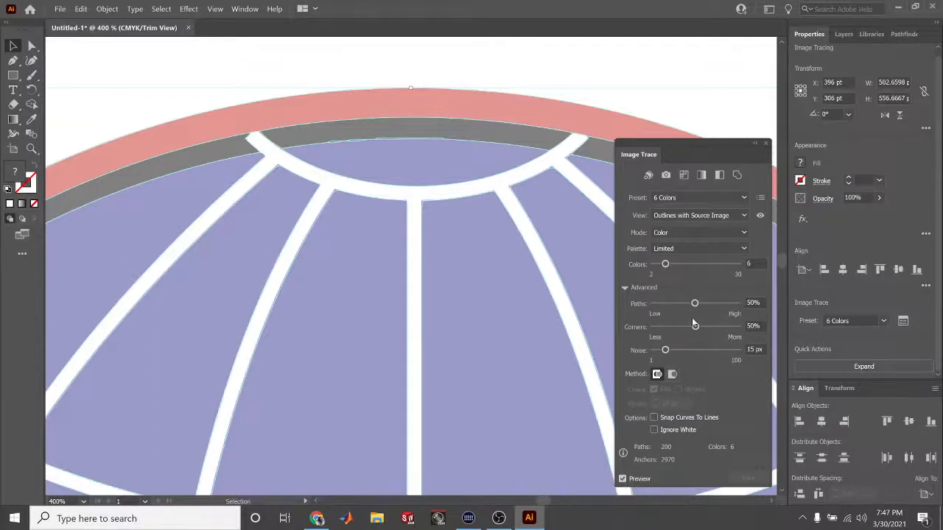
drag(695, 305, 669, 311)
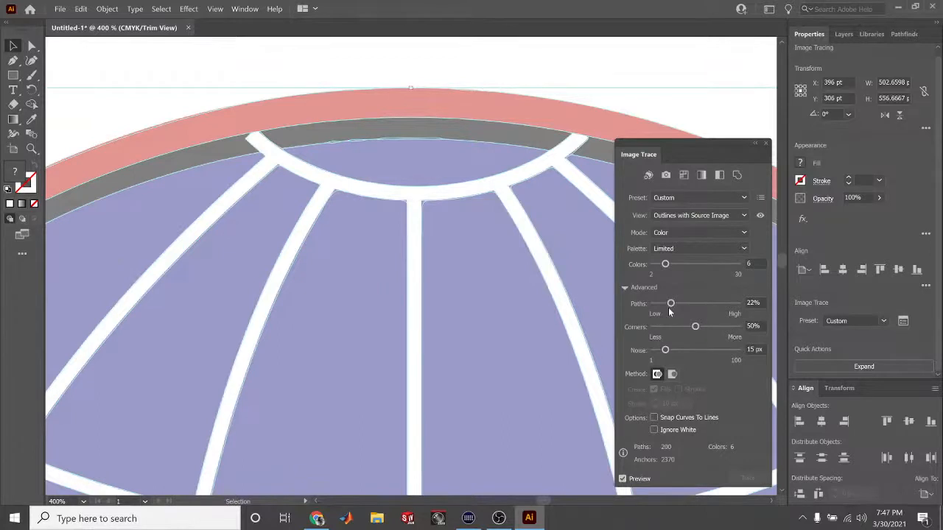
drag(671, 303, 645, 305)
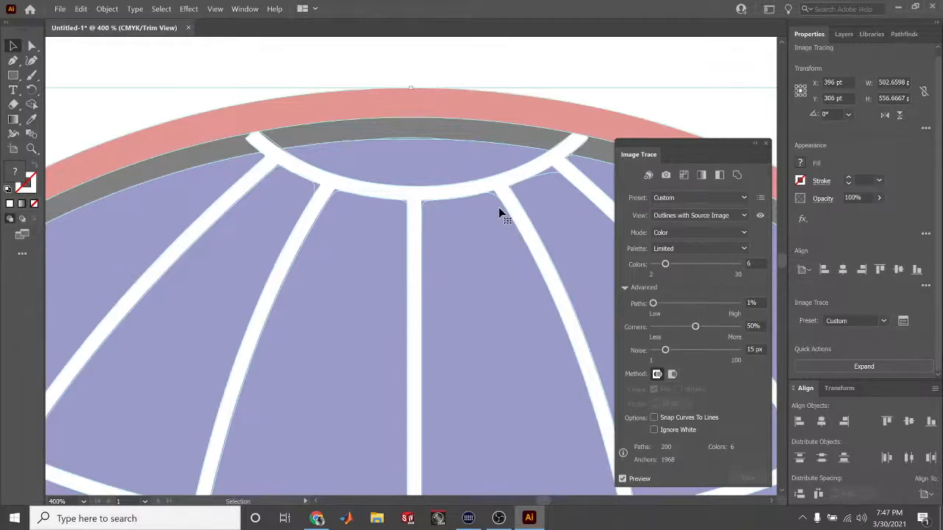
Examine at high magnification how the 1% path fitting outlines follow the white arrow's corners and the nearby grid lines
key(a)
key(ctrl+0)
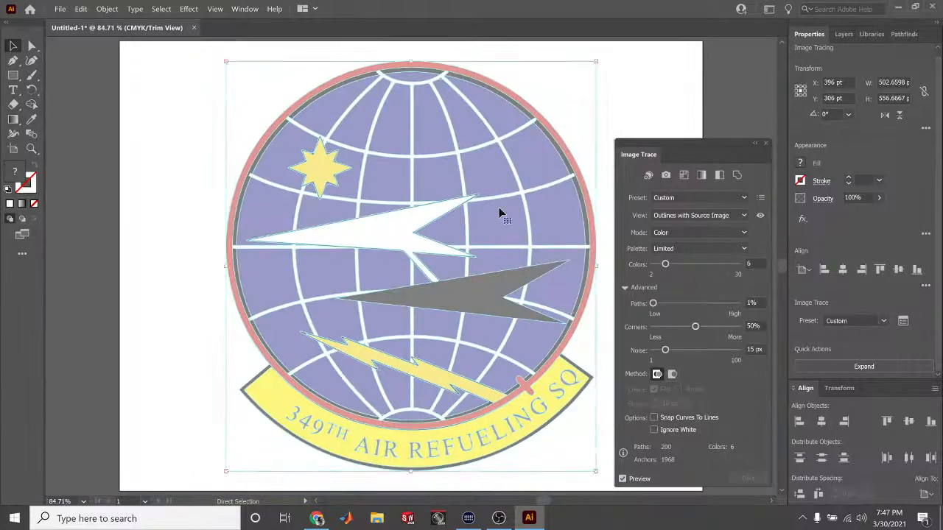
scroll(500, 213, up, 3)
scroll(499, 213, up, 6)
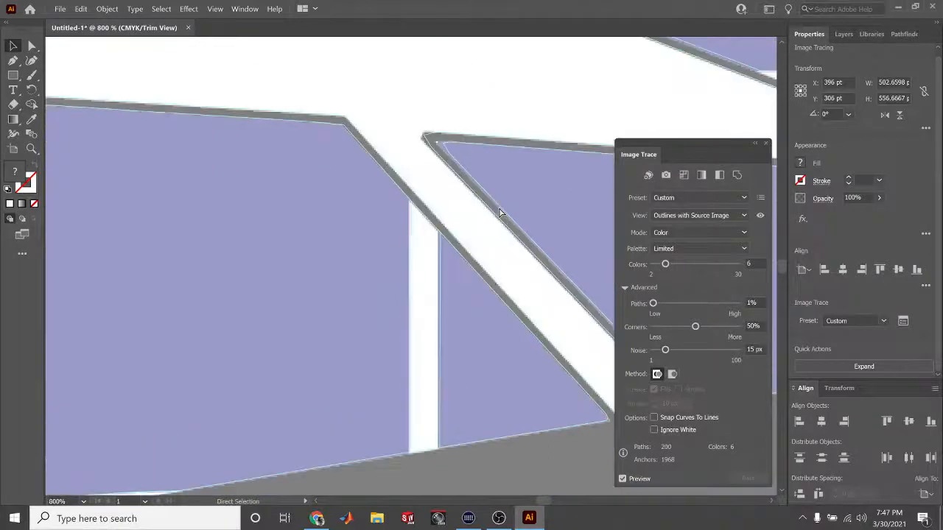
scroll(499, 213, up, 6)
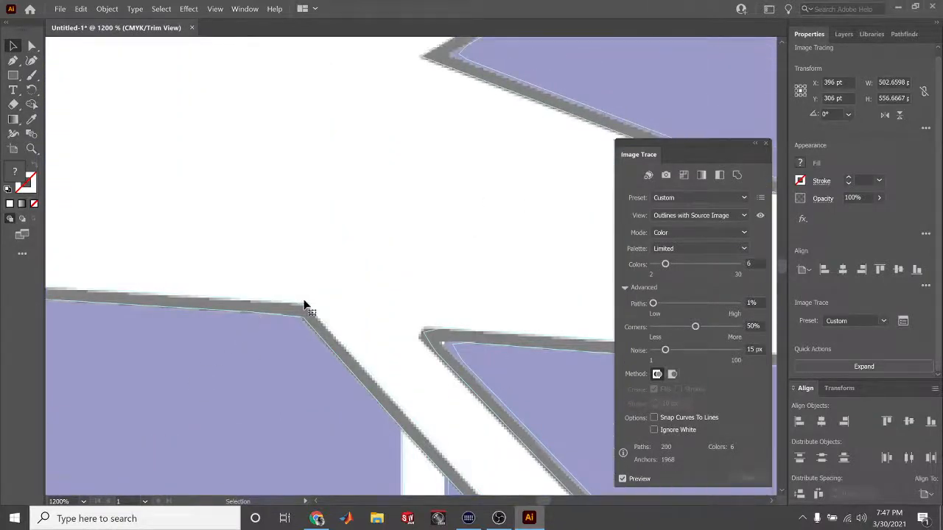
scroll(369, 331, up, 4)
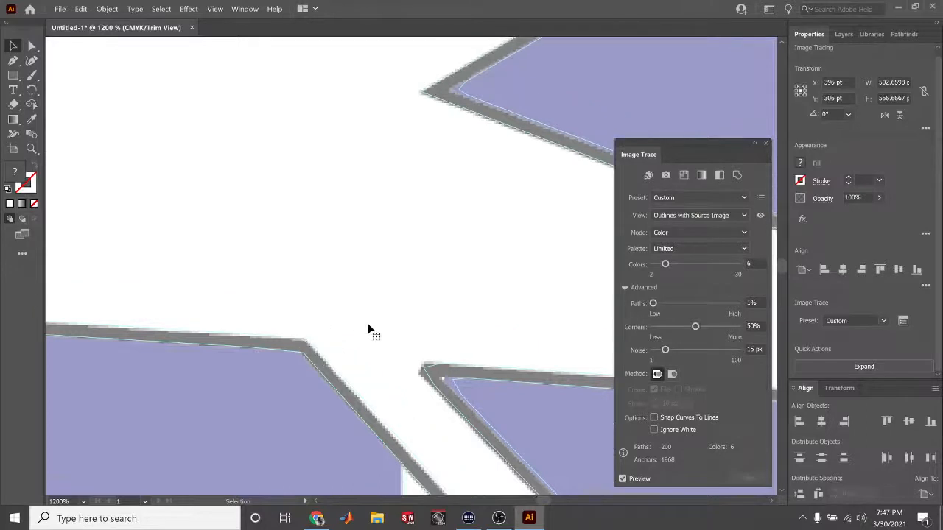
scroll(451, 221, up, 9)
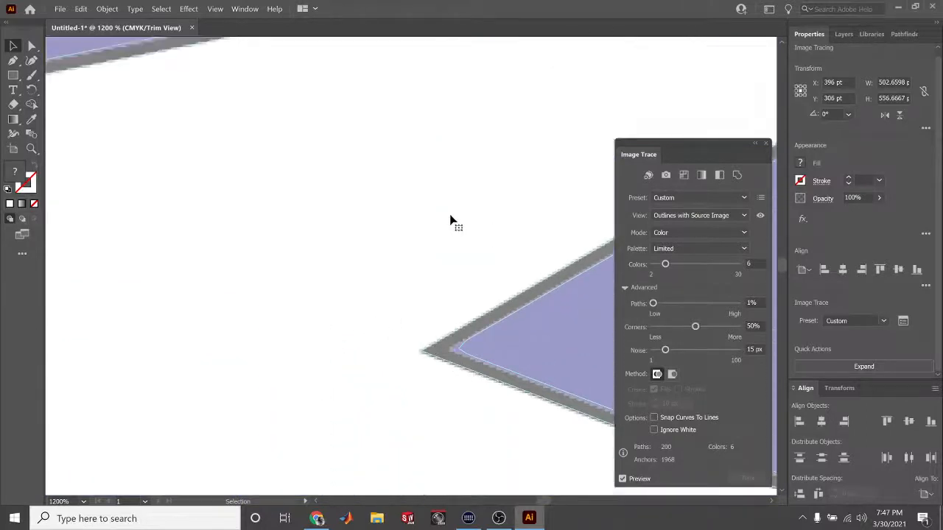
scroll(449, 221, up, 1)
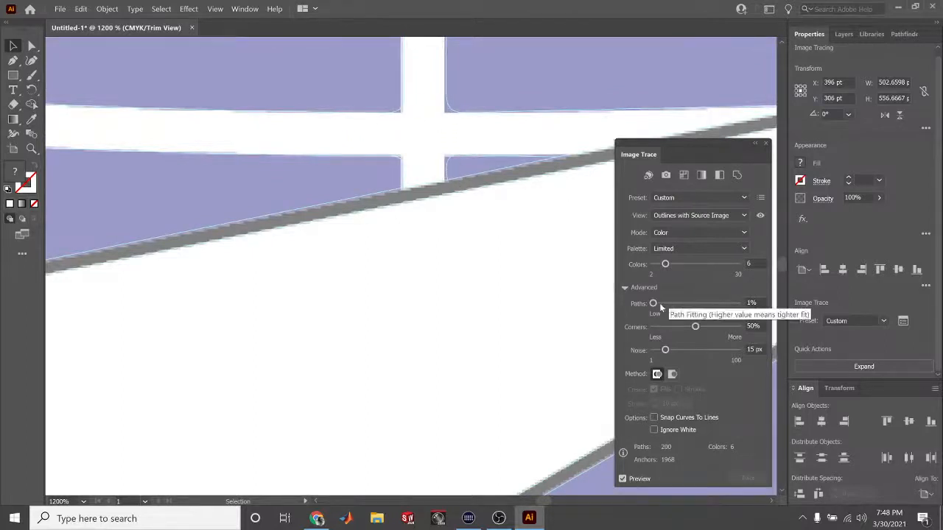
Try raising the path fitting to 100% and check the outlines along the arrow edge and grid crossings
drag(652, 304, 774, 308)
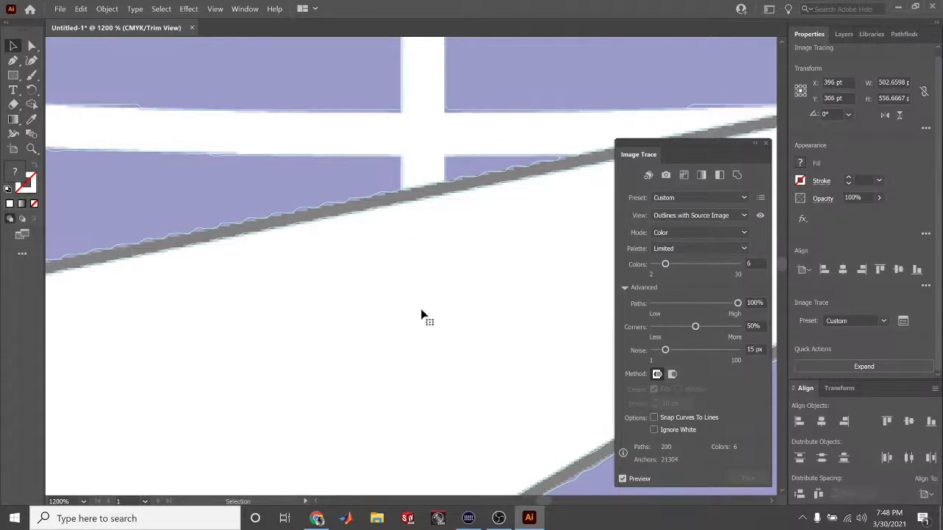
scroll(417, 313, up, 5)
scroll(416, 313, up, 10)
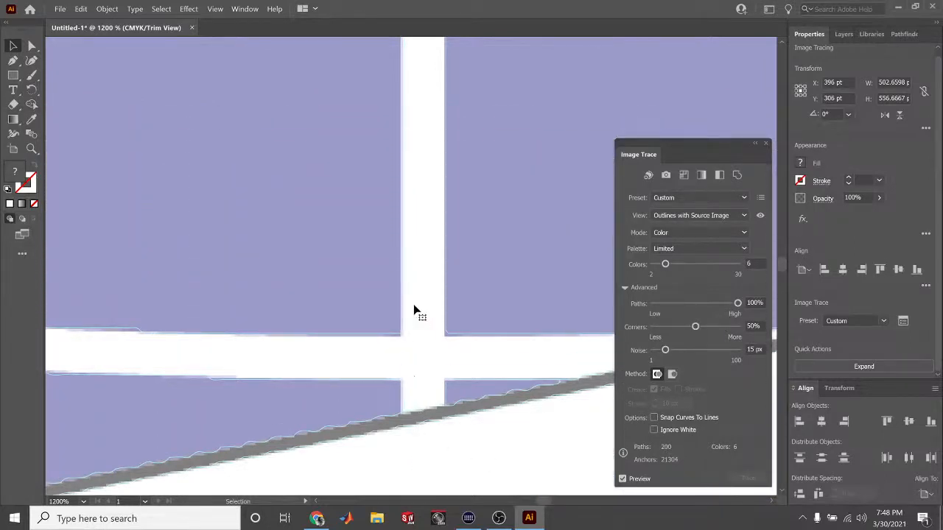
scroll(415, 310, up, 4)
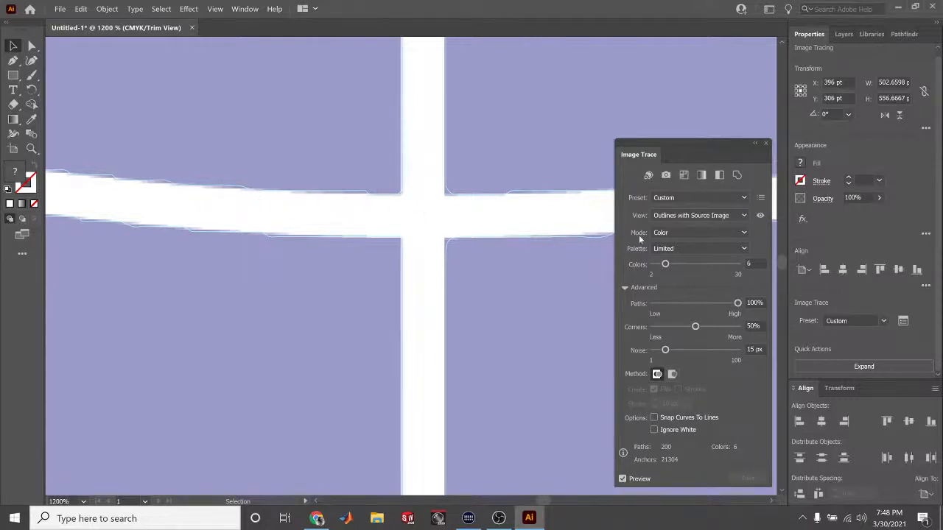
Set the trace's path fitting to 69% and its corner emphasis to 29%
drag(738, 304, 713, 308)
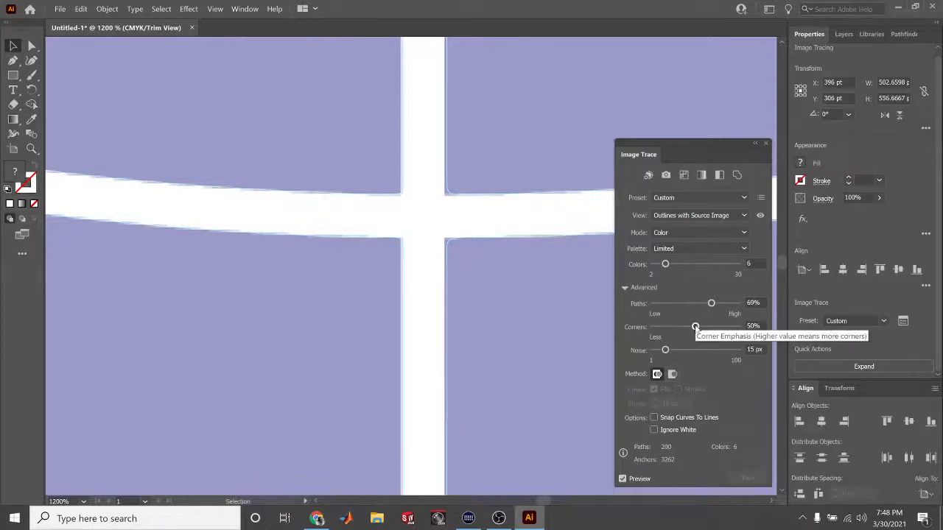
drag(695, 327, 677, 328)
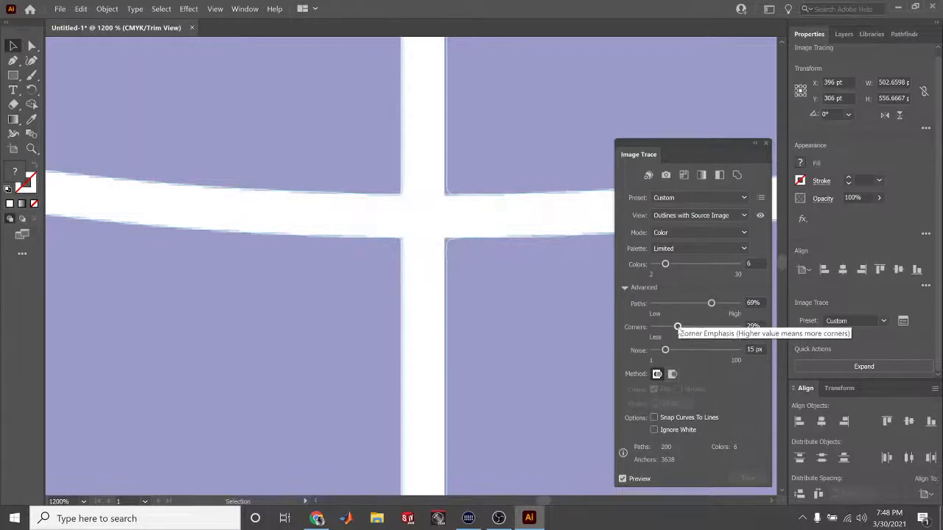
Try the corner emphasis at 2% and at 85%, and check the outlines at the grid crossing and around the arrows
drag(678, 326, 655, 328)
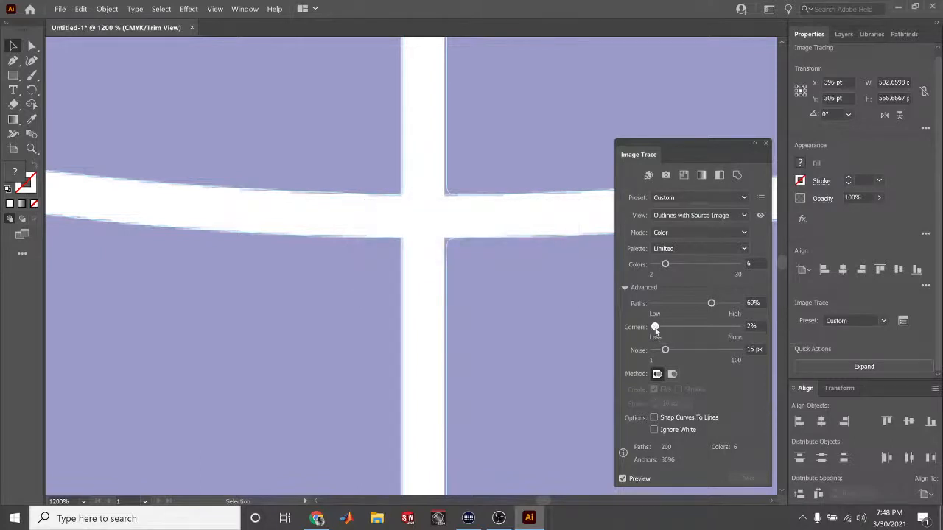
drag(655, 327, 725, 330)
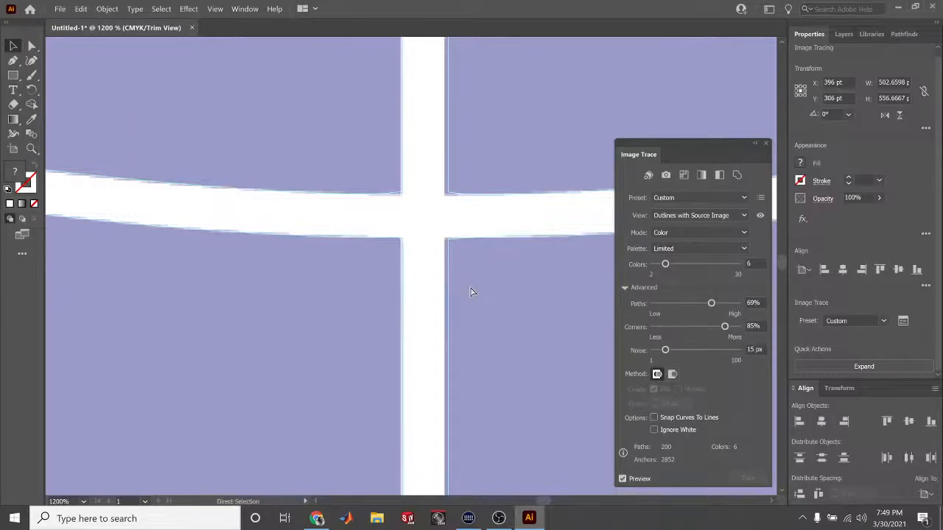
key(ctrl+minus)
key(ctrl+minus)
key(ctrl+minus)
key(ctrl+minus)
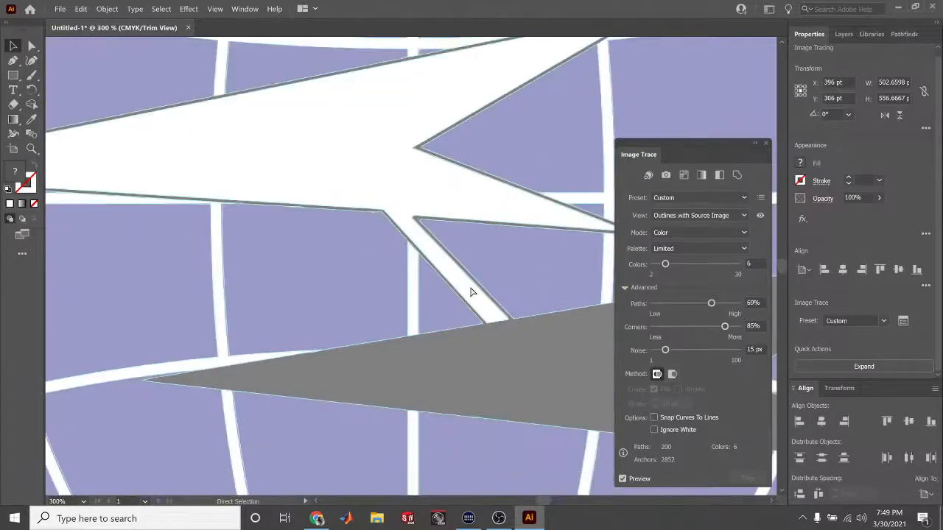
key(ctrl+minus)
key(ctrl+minus)
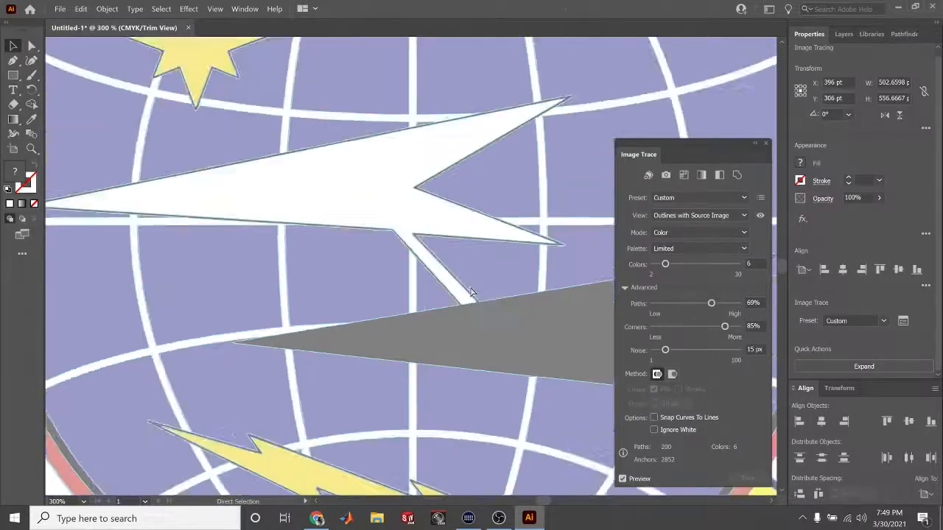
Examine how the 85% corner emphasis outlines follow the star, the globe's rim and the white arrow's lower corners at high magnification
scroll(259, 236, up, 5)
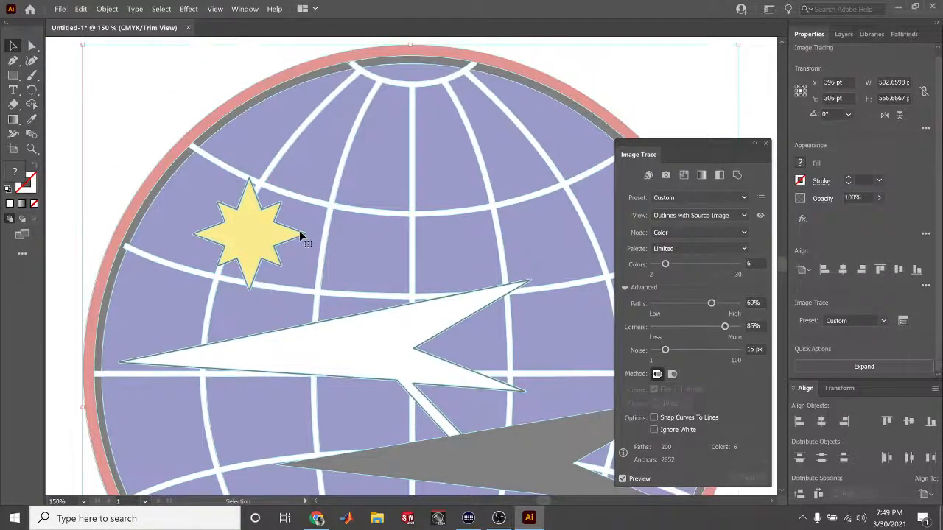
scroll(300, 236, up, 2)
key(ctrl+plus)
key(ctrl+plus)
key(ctrl+plus)
key(ctrl+plus)
key(ctrl+plus)
key(ctrl+plus)
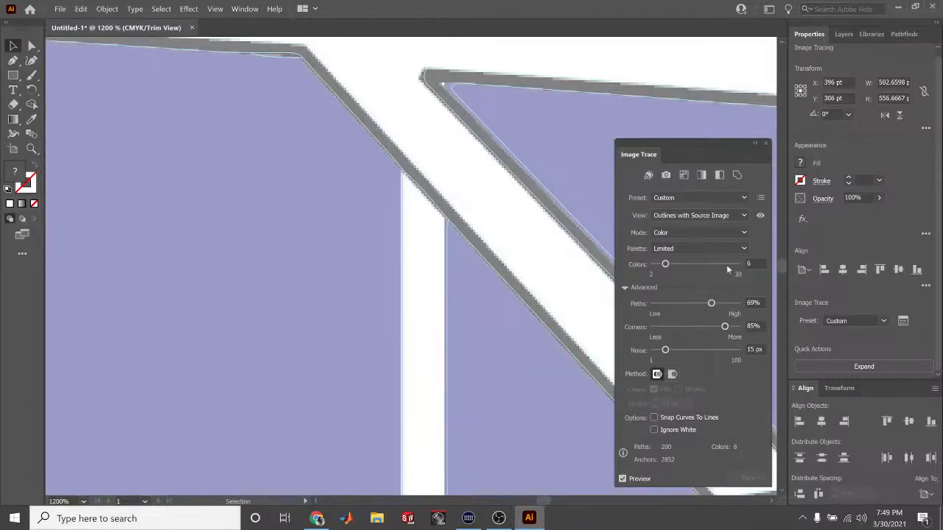
Set the trace's corner emphasis to 56% and its noise to 1 px
drag(725, 327, 700, 327)
drag(665, 352, 629, 352)
scroll(334, 386, up, 5)
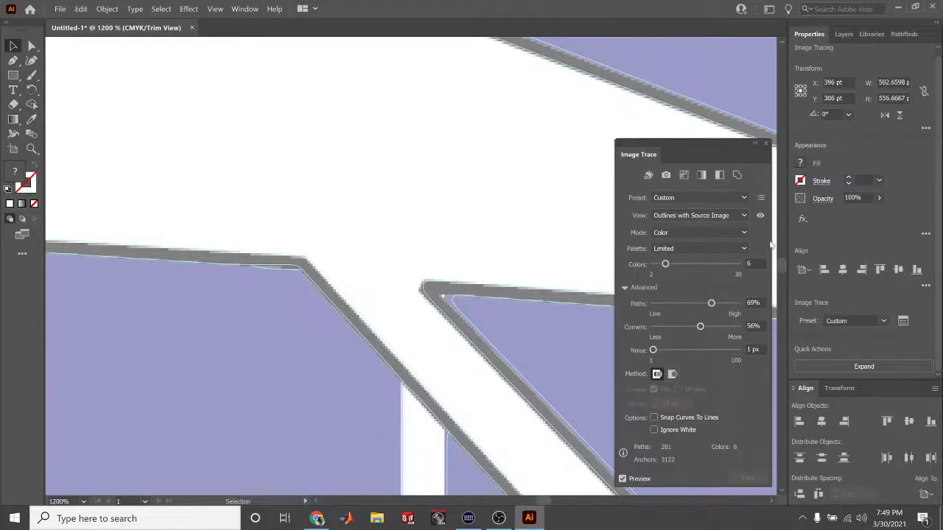
Expand the traced emblem into editable vector paths and check the result on the whole artboard
click(878, 362)
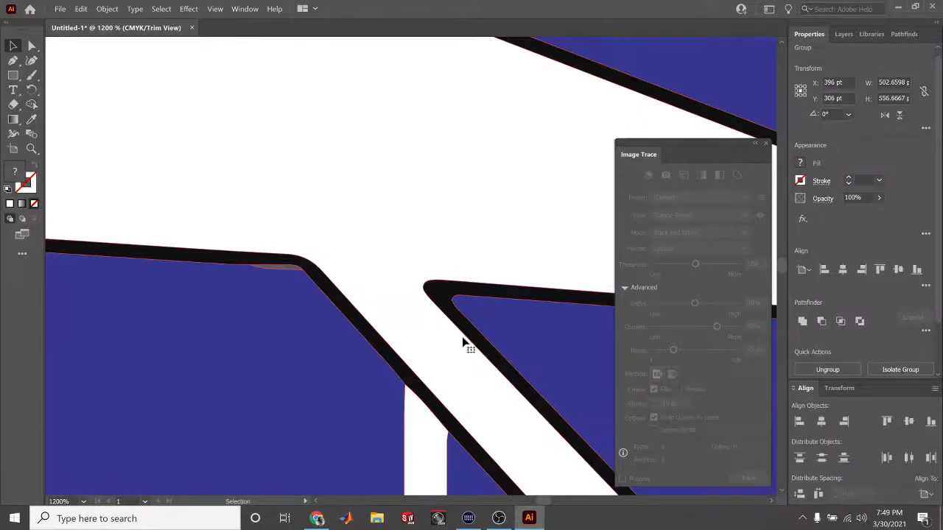
key(a)
key(ctrl+minus)
key(ctrl+minus)
key(ctrl+minus)
key(ctrl+minus)
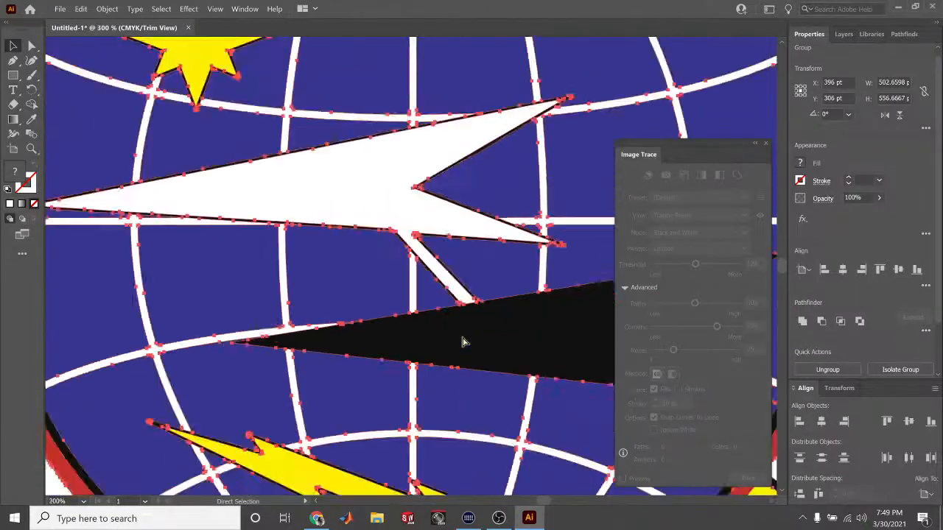
key(ctrl+minus)
key(ctrl+minus)
key(ctrl+minus)
key(ctrl+minus)
key(v)
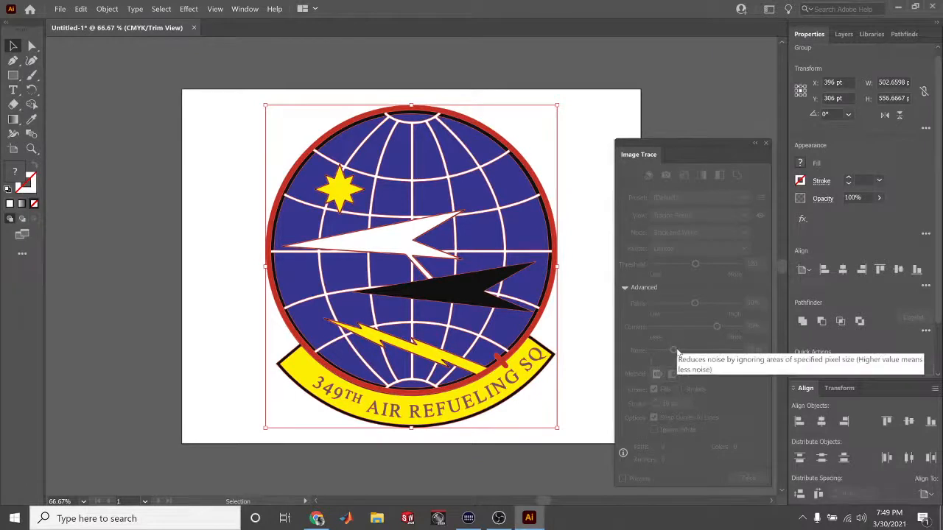
Check whether the white areas around the globe are selected together with the expanded emblem
click(574, 278)
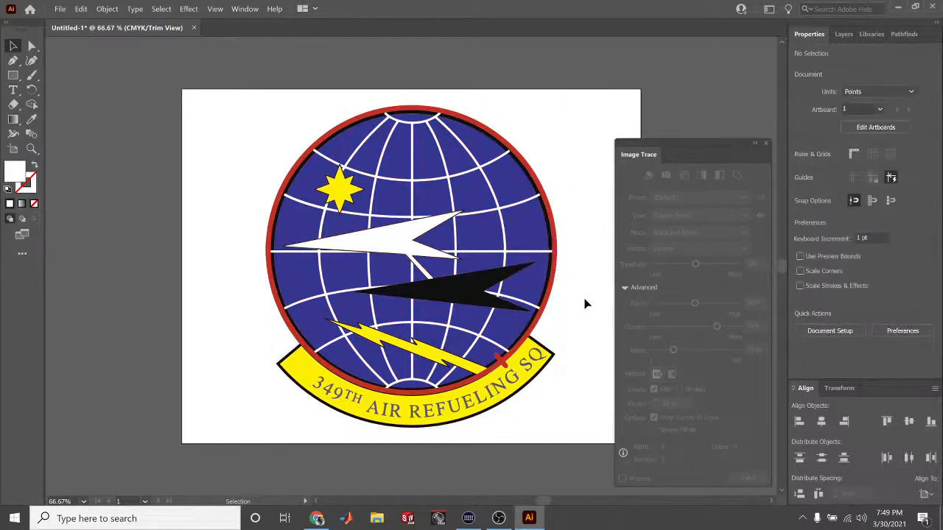
click(534, 200)
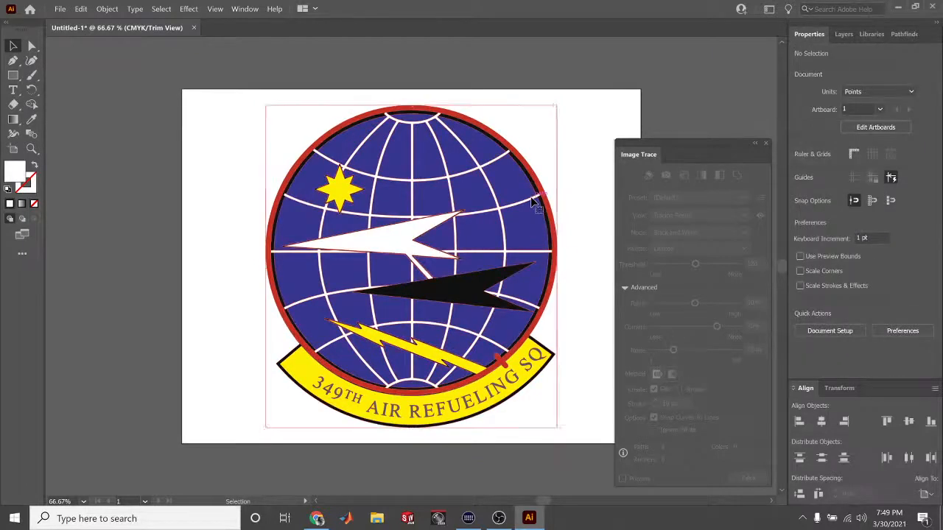
click(580, 249)
click(532, 146)
click(568, 252)
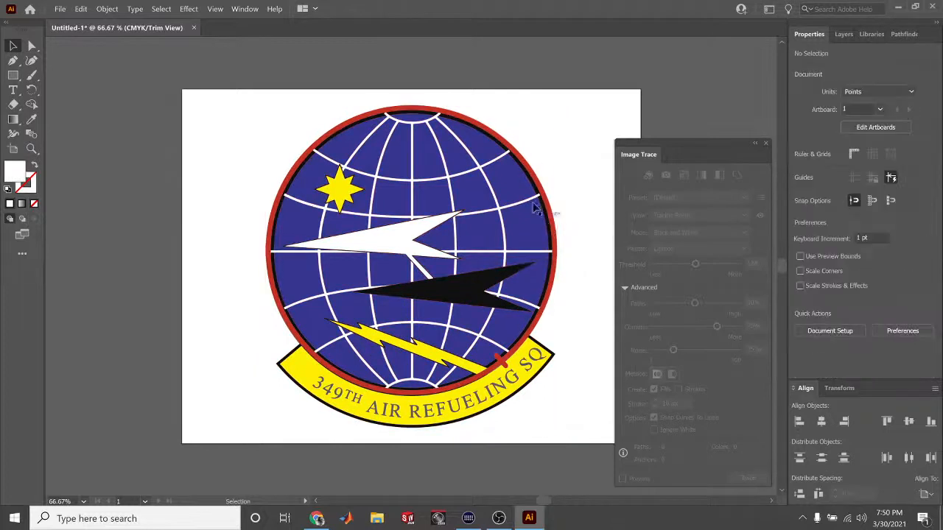
click(515, 130)
click(247, 164)
Try ungrouping the expanded emblem and selecting the white background piece beside the globe's upper-right rim, and undo the ungrouping
click(297, 146)
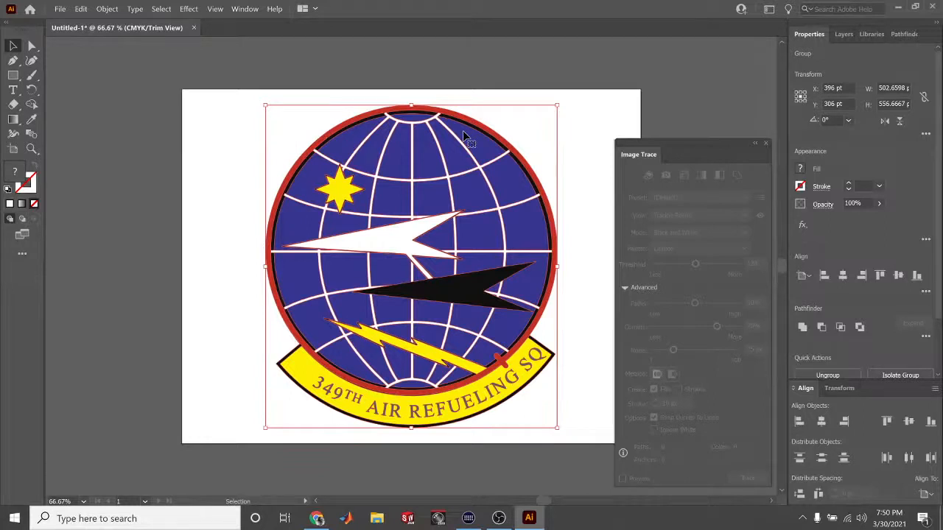
right_click(501, 129)
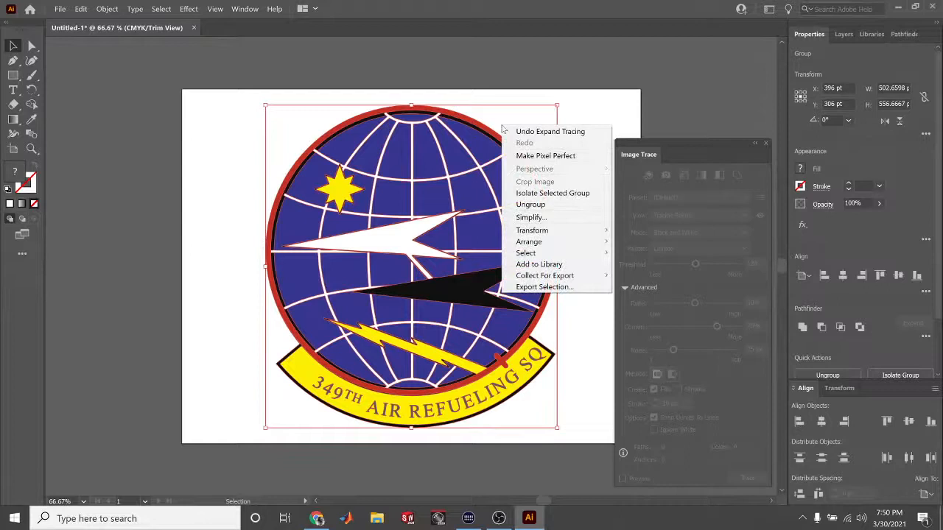
click(531, 204)
click(580, 229)
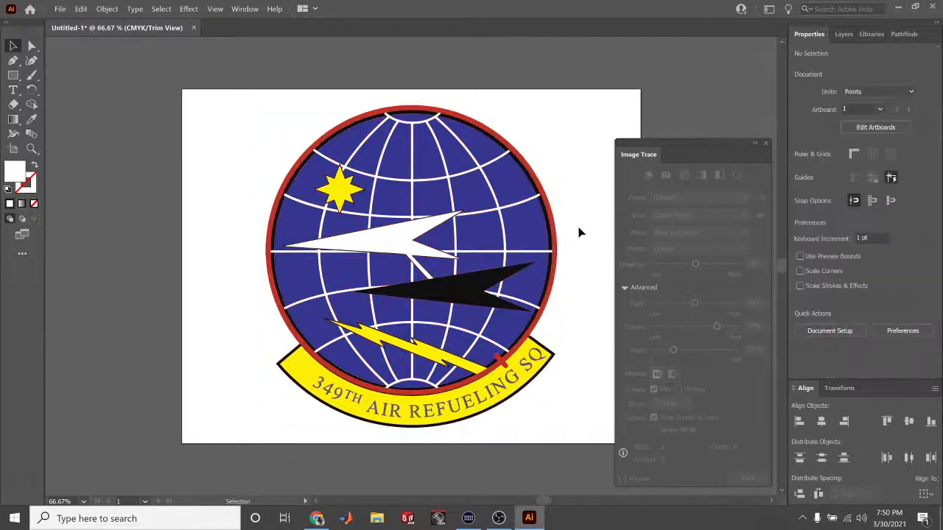
click(536, 138)
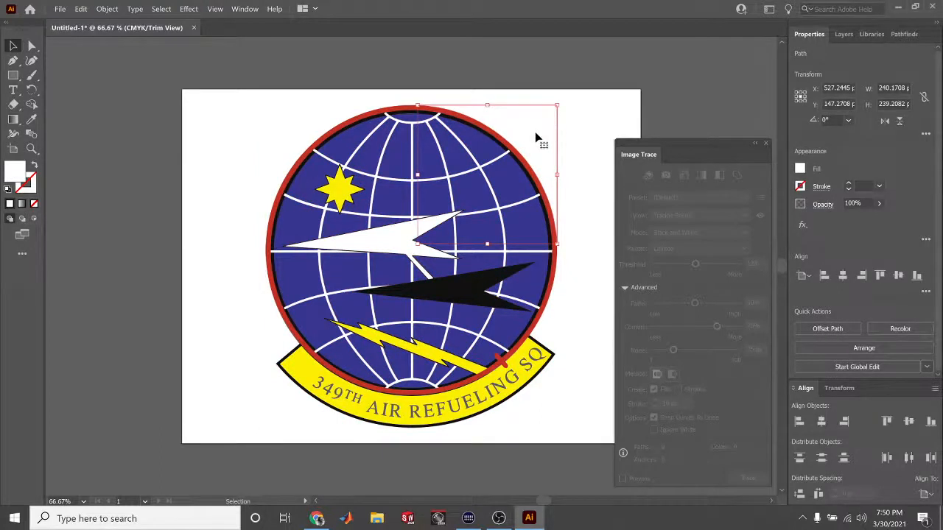
click(561, 137)
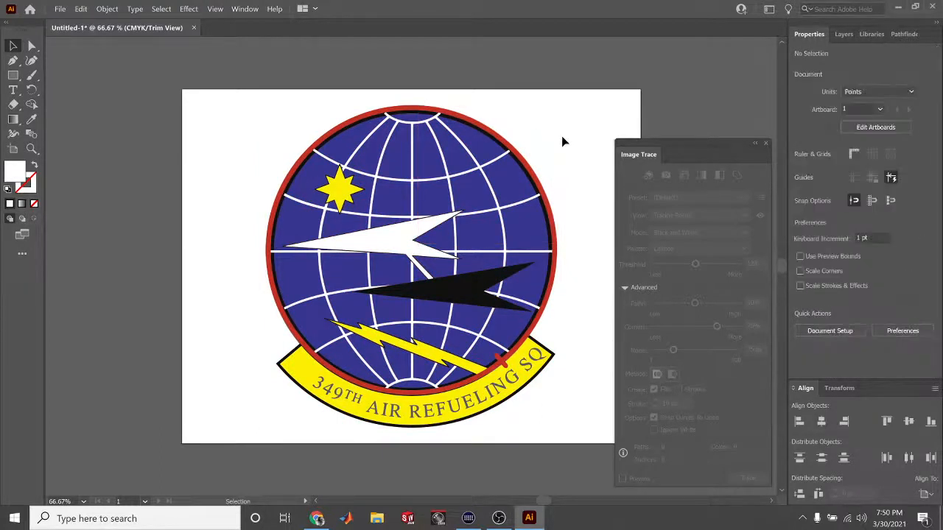
key(ctrl+a)
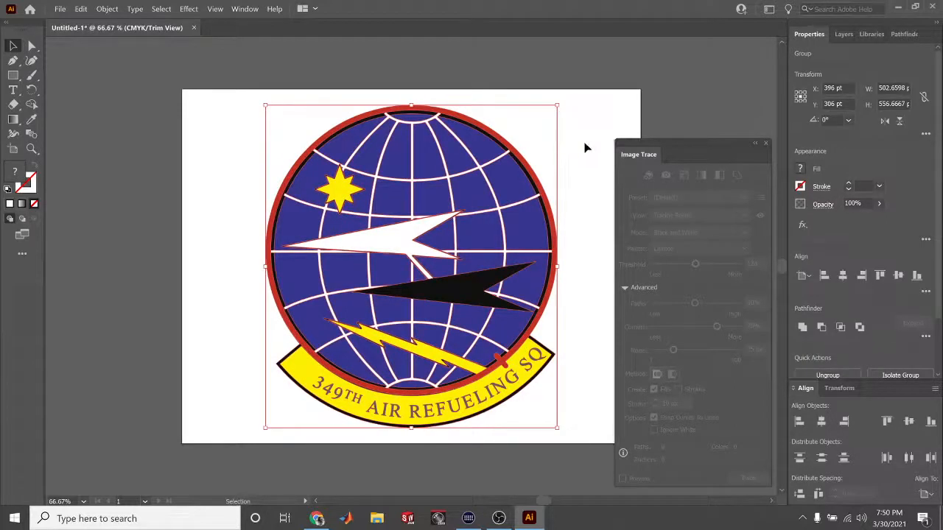
Close the Image Trace settings and expand Layer 2 and its group to list the emblem's individual paths
click(831, 32)
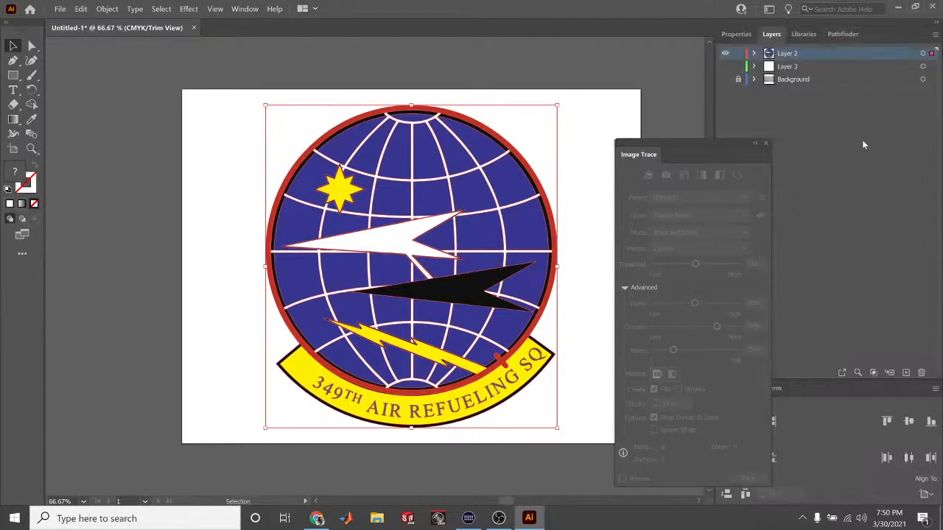
click(766, 144)
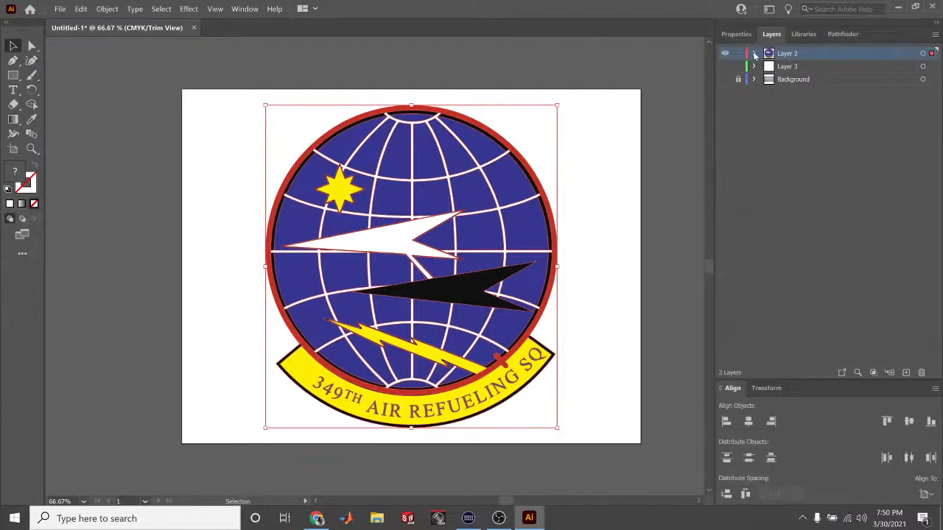
click(754, 54)
click(767, 67)
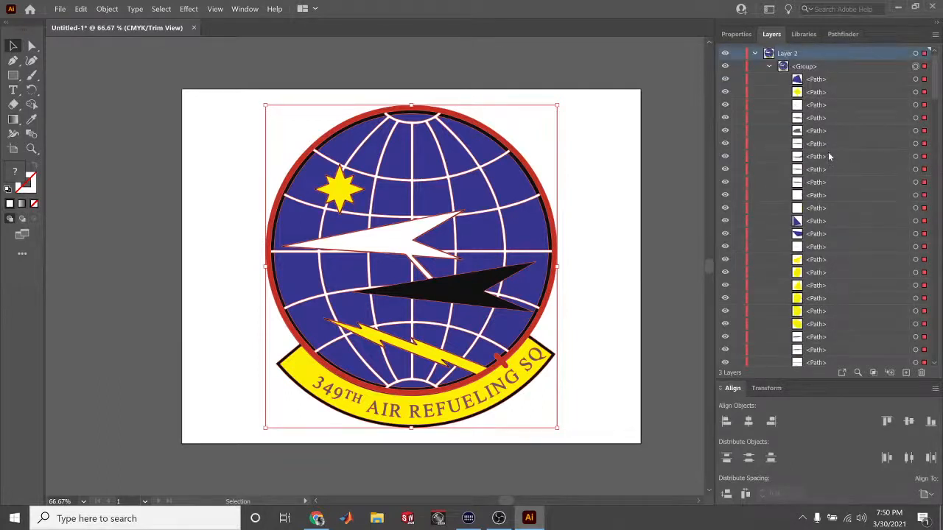
click(830, 144)
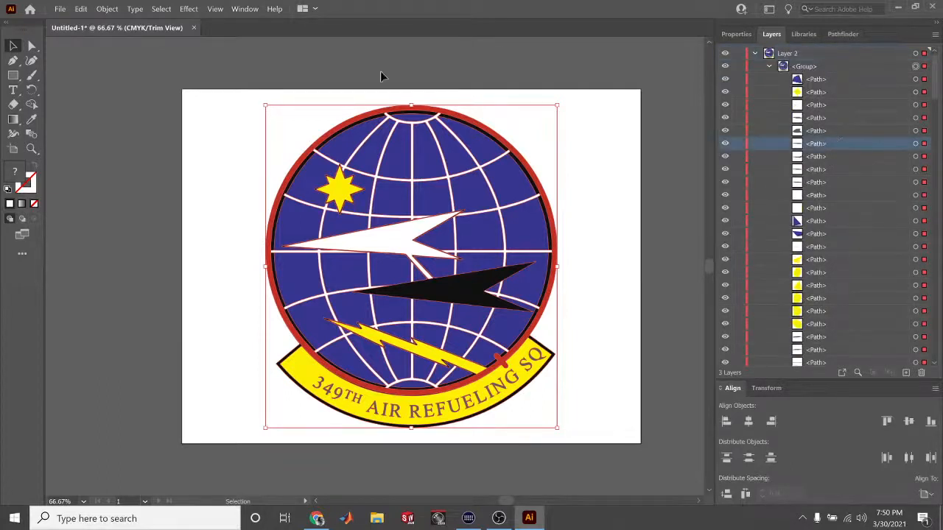
Select the emblem's upper-left white background piece with Direct Selection and locate the background pieces among the group's lowest paths
click(31, 46)
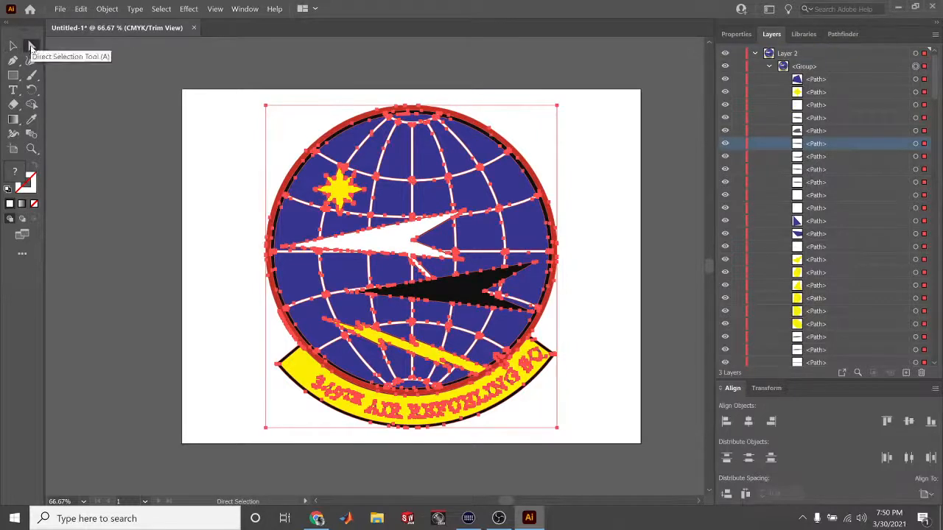
click(230, 150)
click(280, 142)
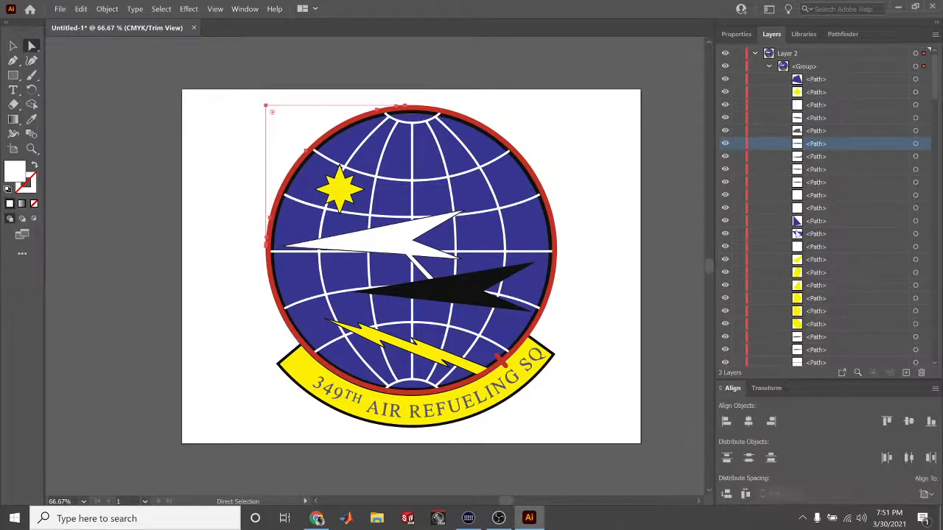
scroll(884, 122, down, 6)
scroll(869, 156, down, 15)
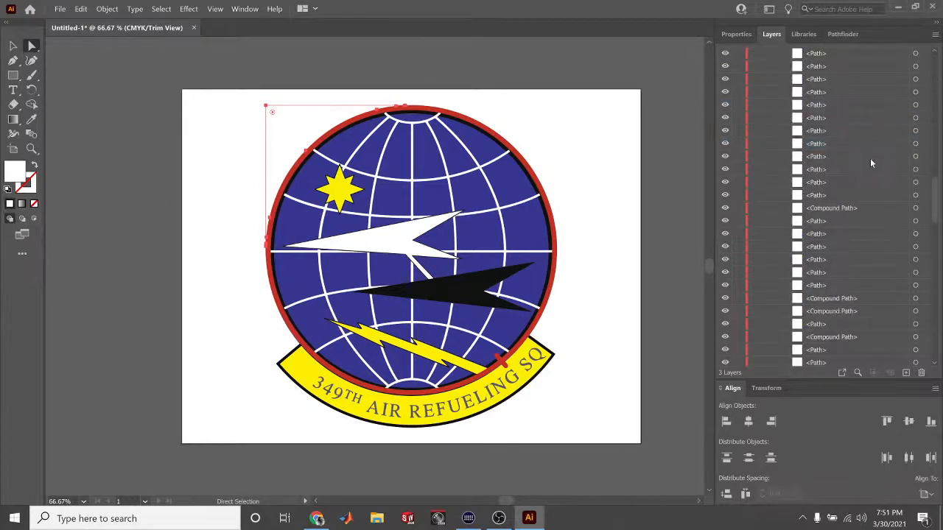
scroll(867, 165, down, 3)
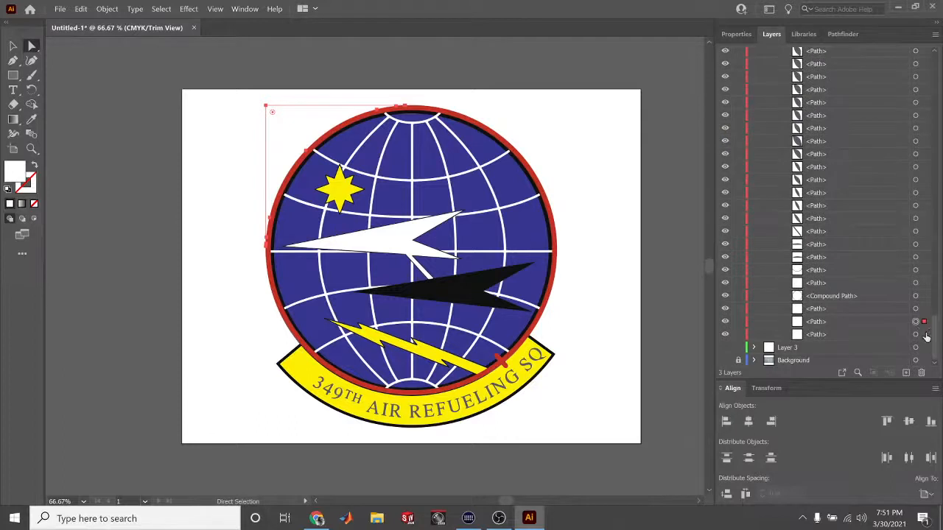
click(925, 335)
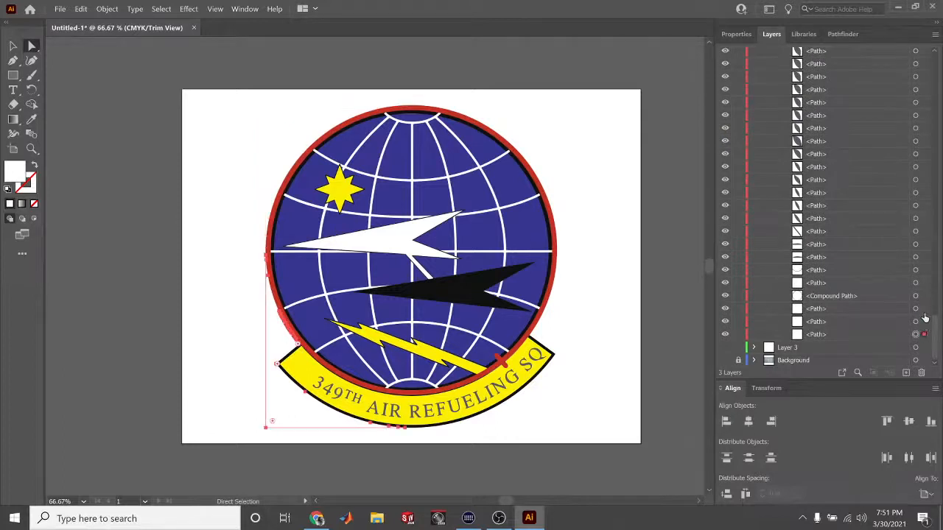
Delete the four white background corner pieces surrounding the emblem: upper right, upper left, lower left and lower right
click(924, 309)
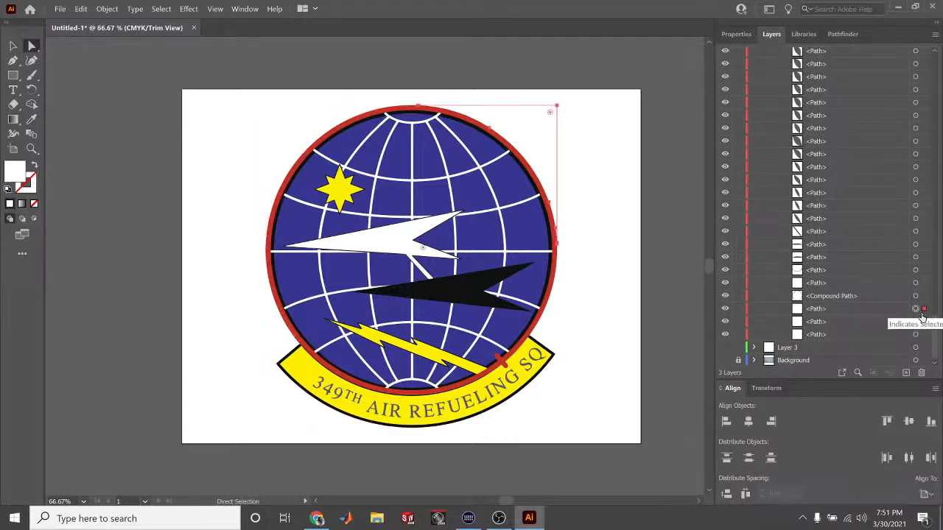
key(Delete)
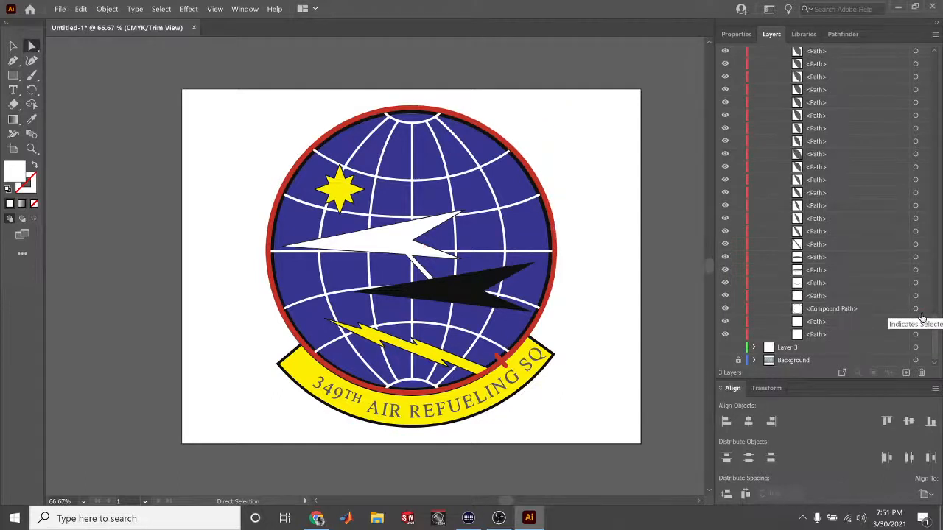
click(276, 135)
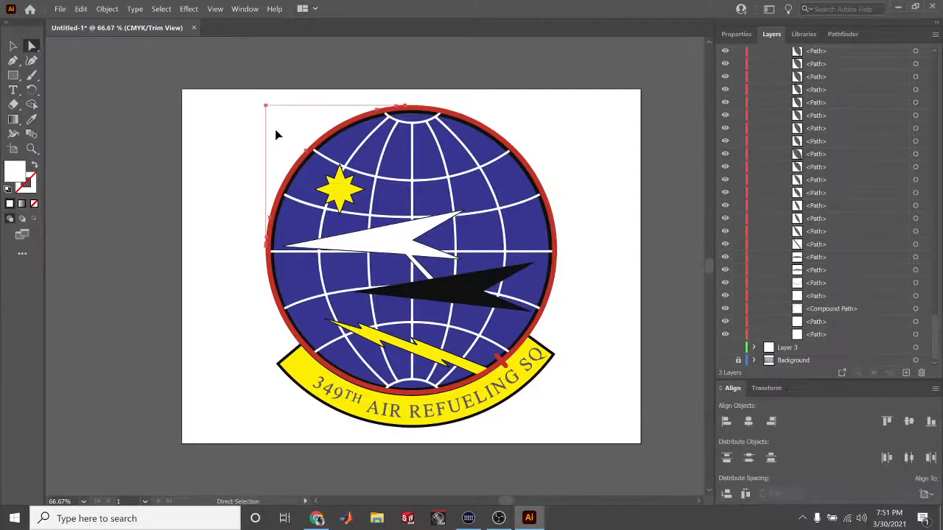
key(Delete)
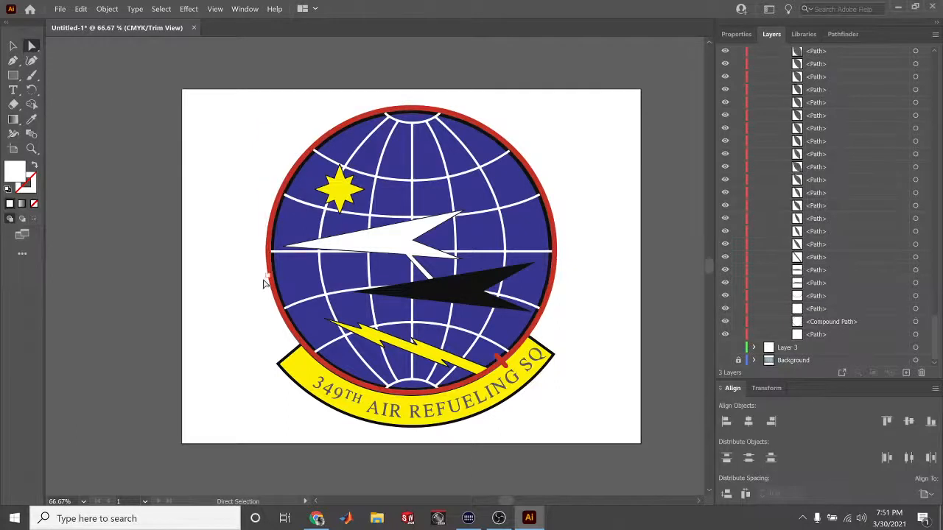
click(269, 322)
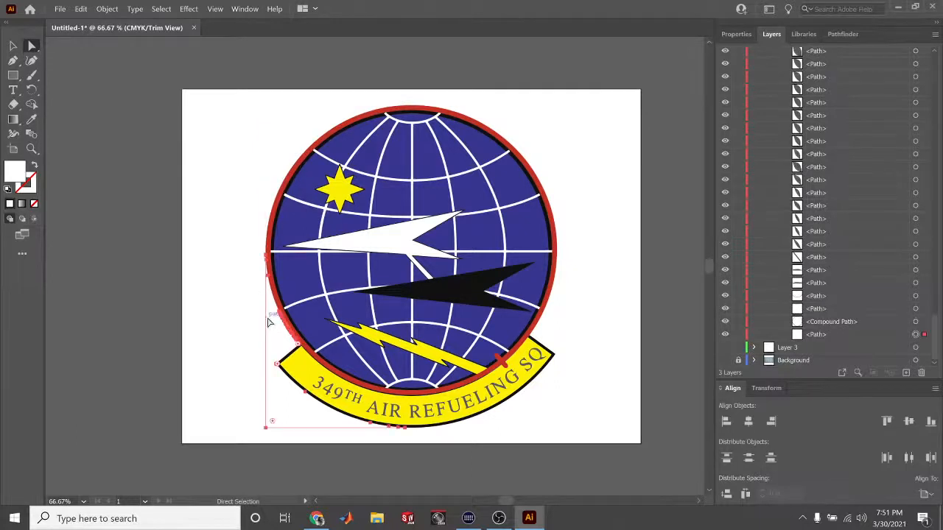
key(Delete)
click(554, 340)
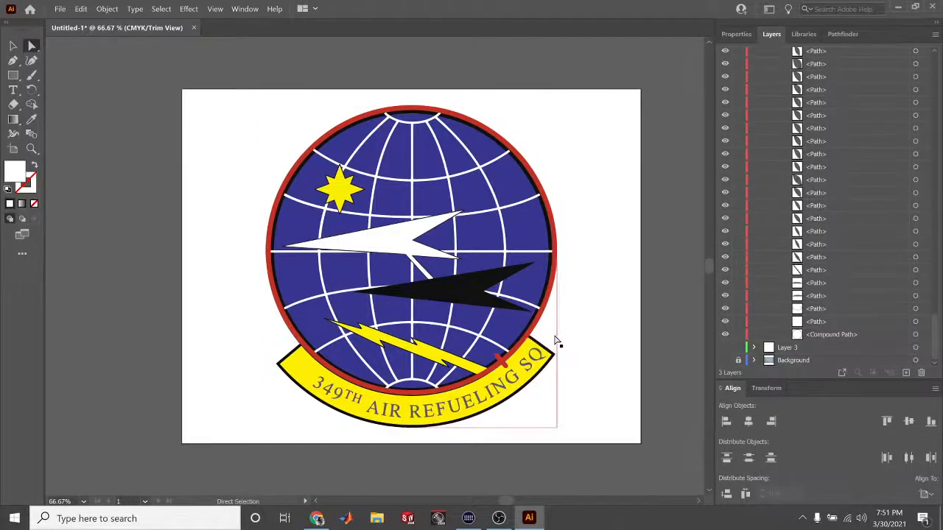
key(Delete)
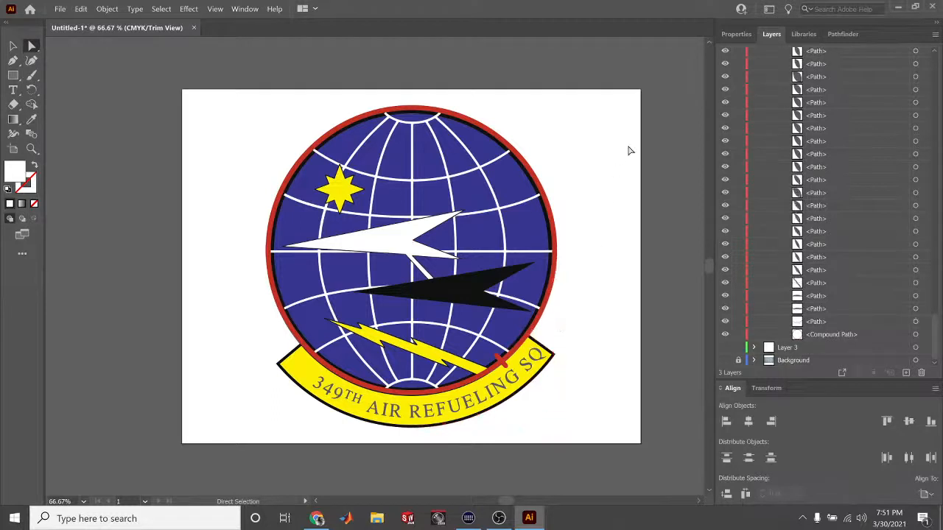
Collapse Layer 2 and show the Background layer to check the emblem against its pattern, and hide that layer again
scroll(768, 153, up, 10)
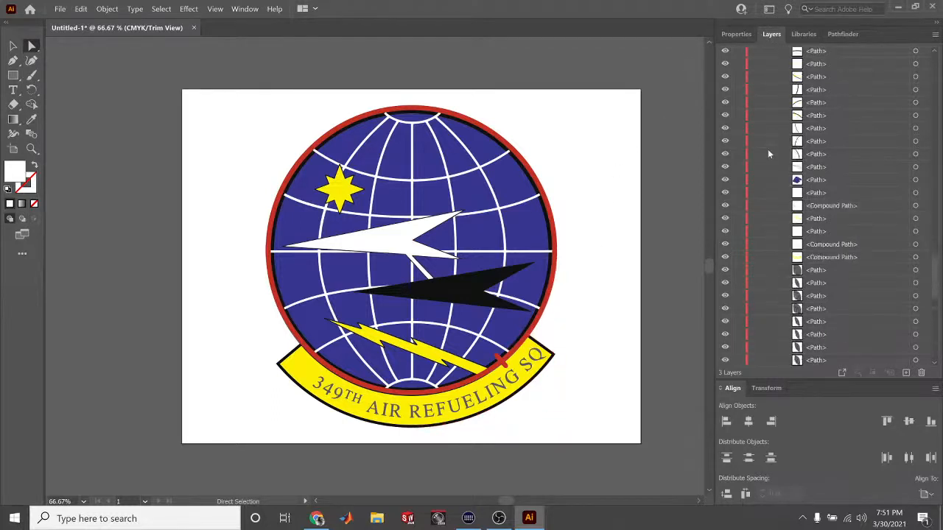
scroll(767, 153, up, 10)
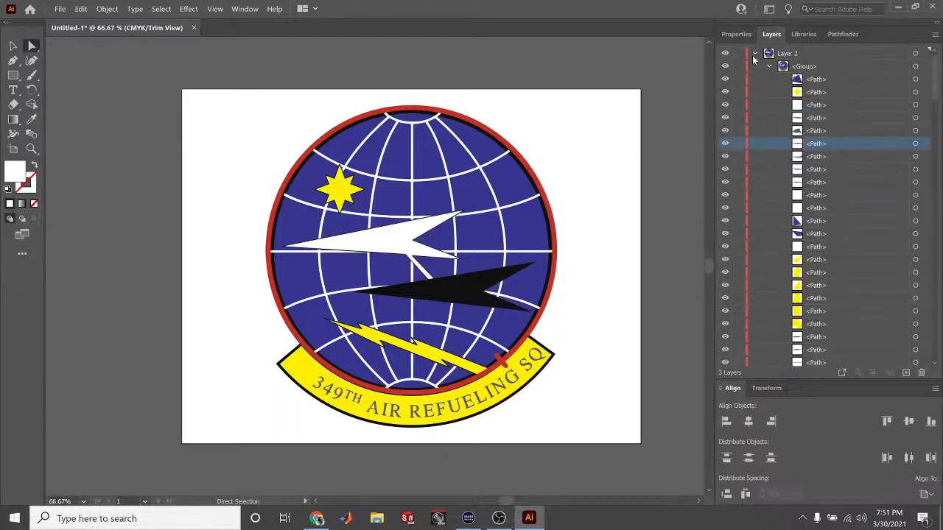
click(753, 55)
click(726, 80)
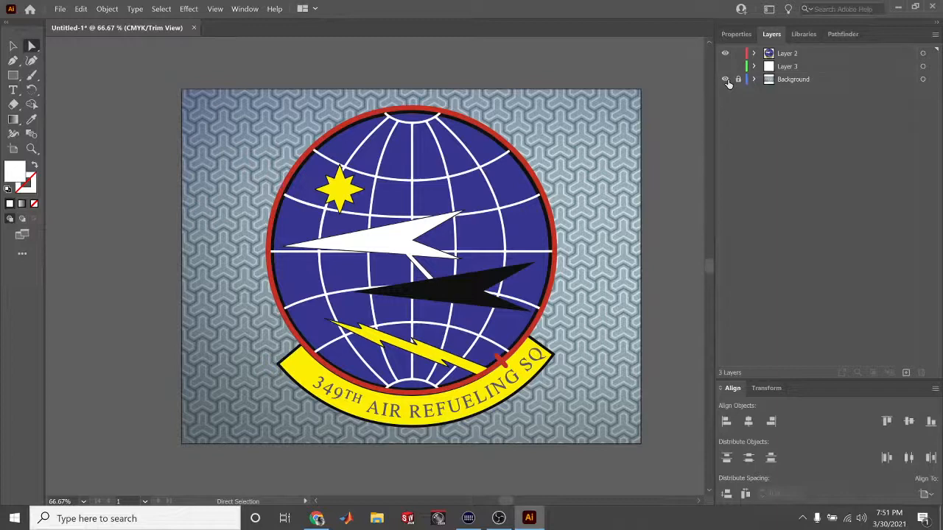
click(725, 79)
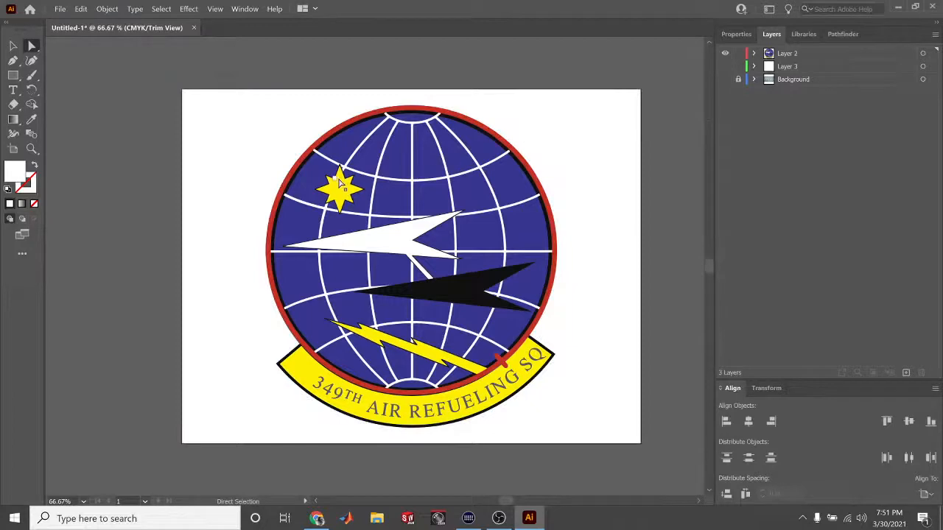
Delete the gray sliver under the white aircraft's black lower outline, just beside the vertical white grid line
key(ctrl+plus)
key(ctrl+plus)
key(ctrl+plus)
key(ctrl+plus)
key(ctrl+plus)
key(ctrl+plus)
key(ctrl+plus)
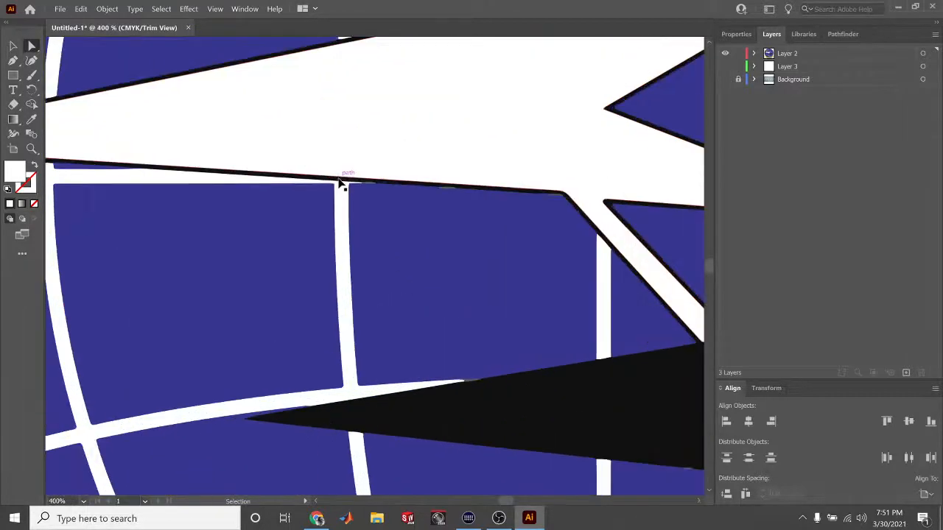
key(ctrl+plus)
key(ctrl+plus)
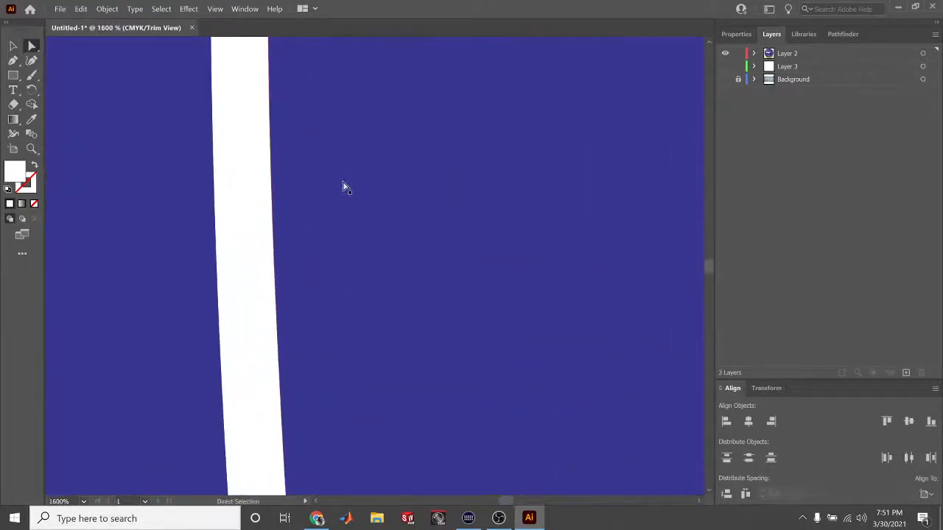
scroll(352, 193, up, 6)
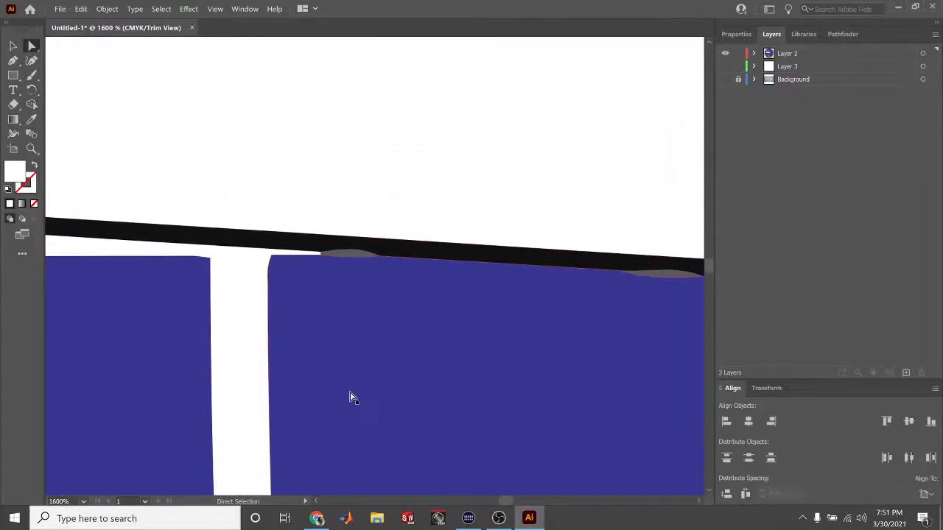
click(346, 259)
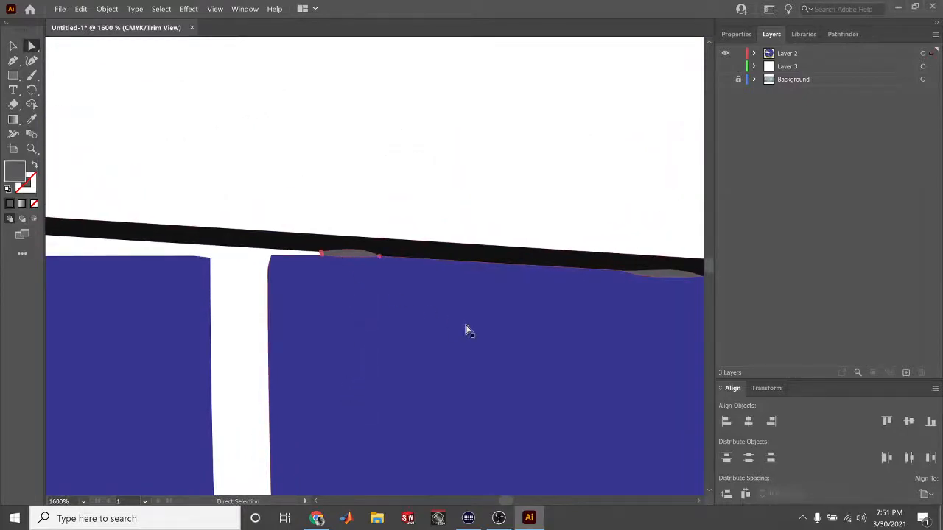
key(Delete)
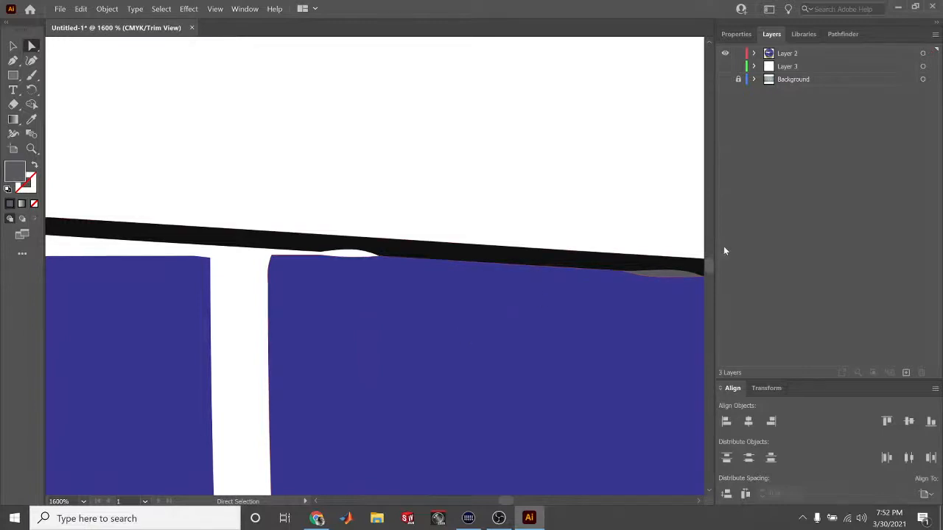
Delete the next two gray slivers along the white aircraft's lower outline, up to the corner where it turns diagonal
click(678, 276)
key(Delete)
click(653, 277)
scroll(562, 231, up, 4)
scroll(562, 231, down, 3)
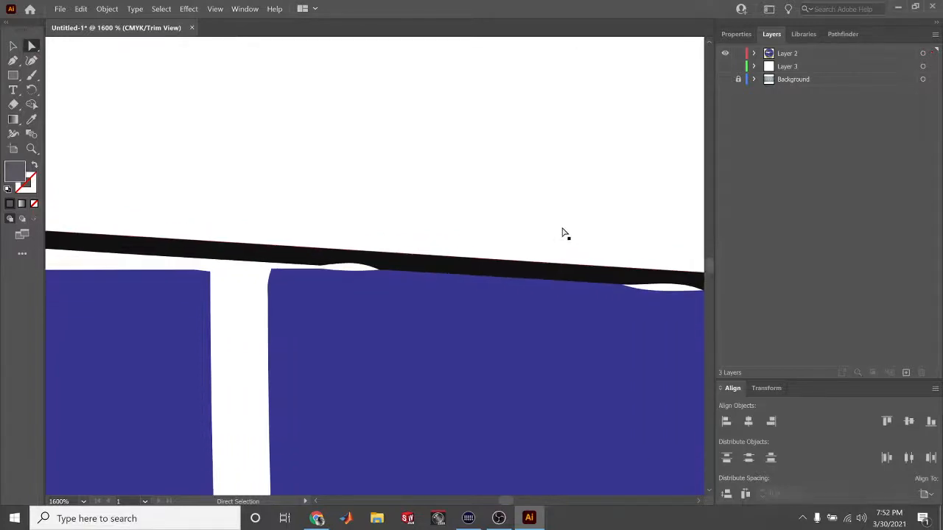
scroll(562, 232, right, 3)
scroll(562, 231, right, 10)
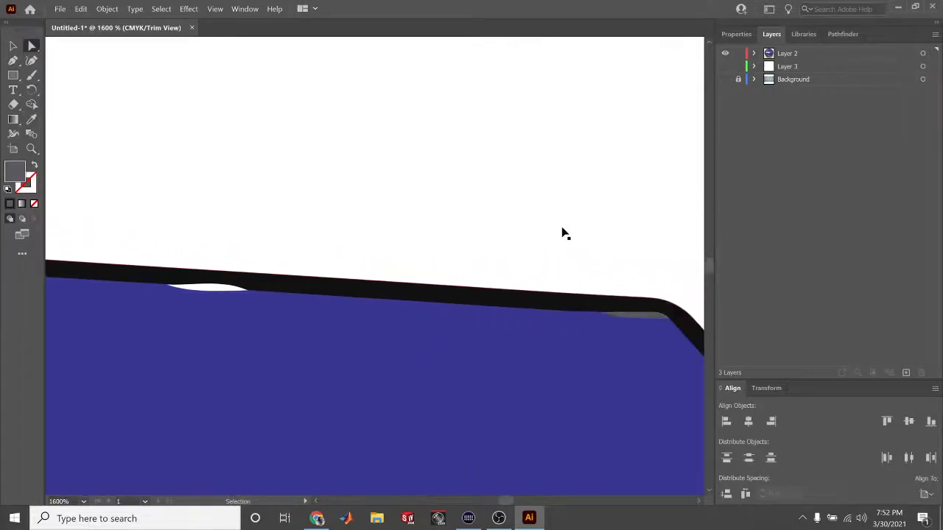
click(563, 319)
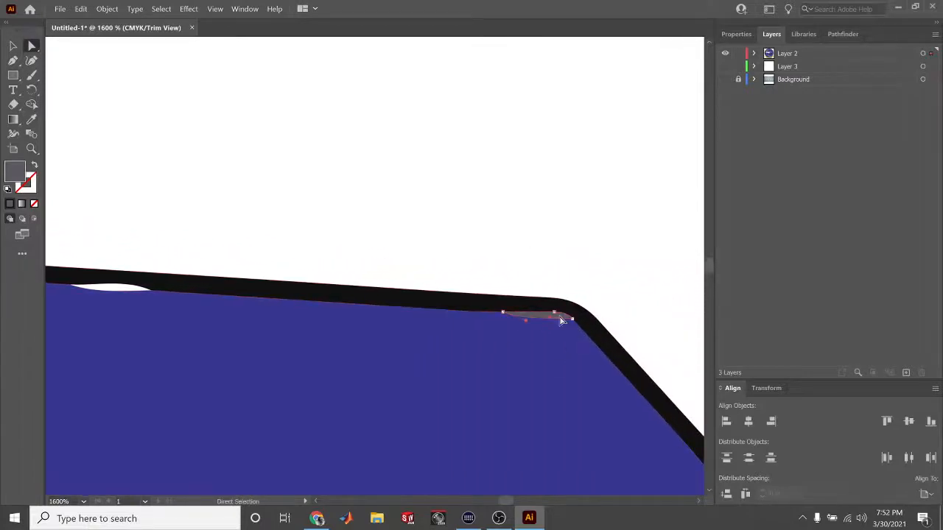
key(Delete)
key(Delete)
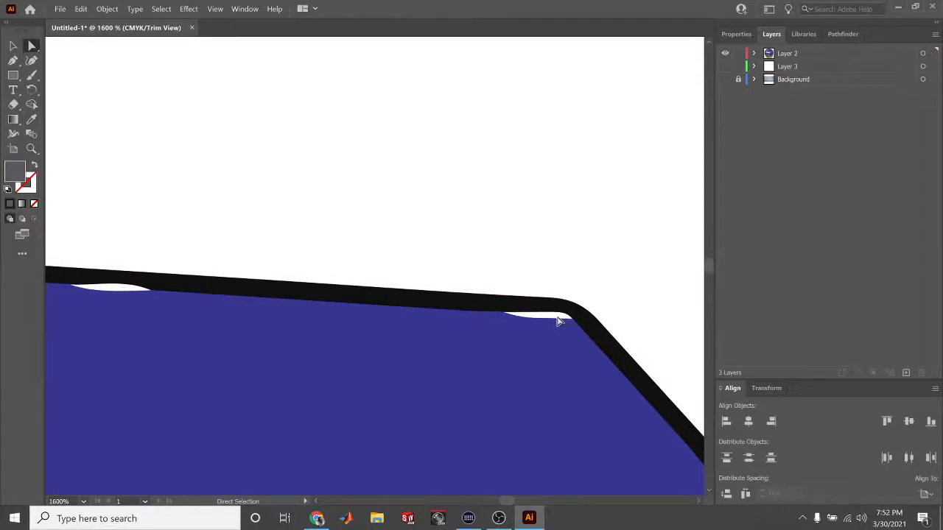
Delete the two anchor points of the black diagonal outline where the vertical white grid line meets it
scroll(561, 302, down, 3)
scroll(561, 289, right, 9)
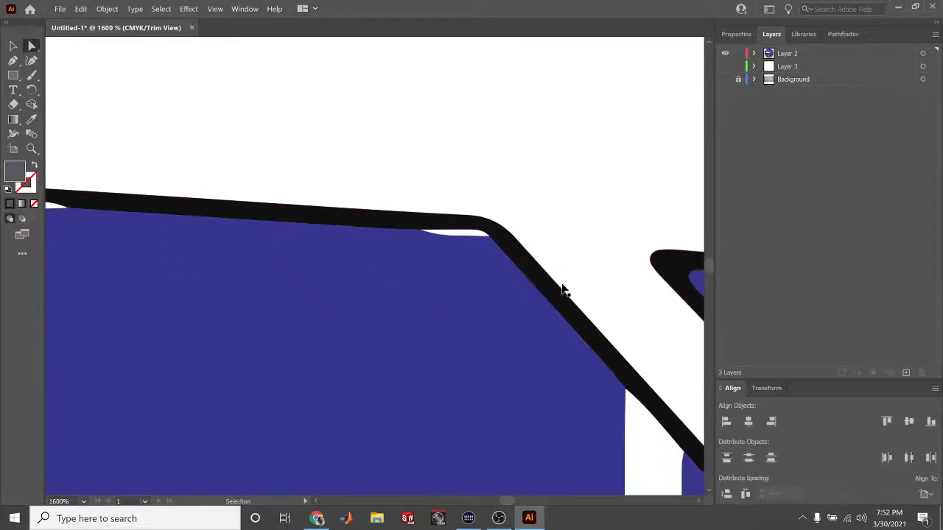
scroll(562, 289, down, 3)
scroll(562, 290, down, 3)
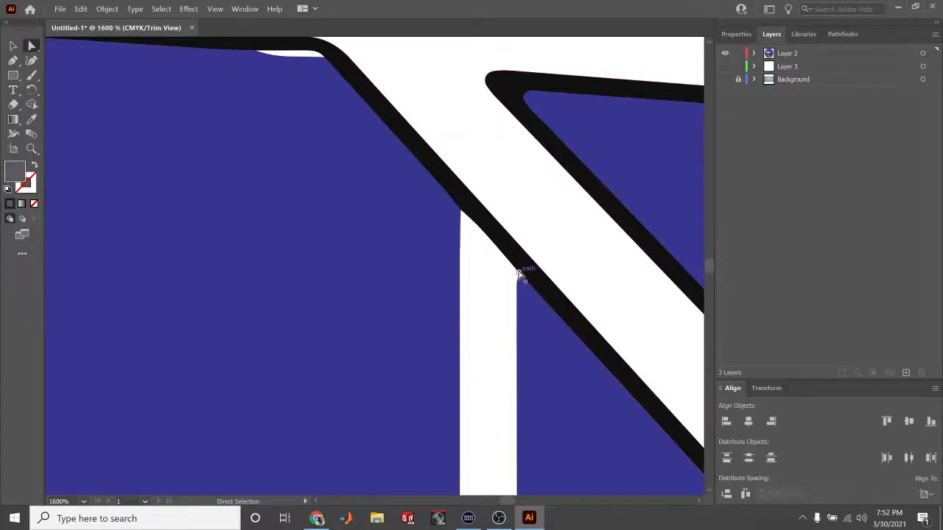
click(463, 200)
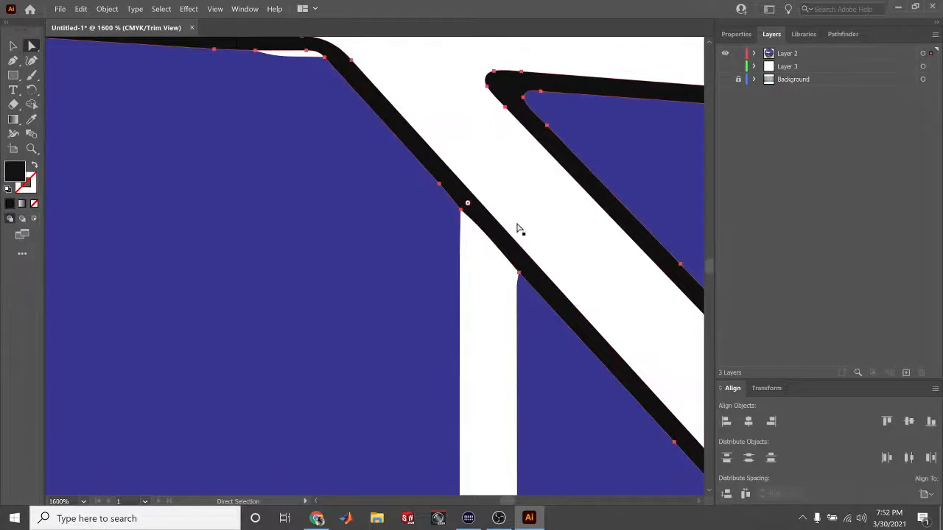
click(462, 211)
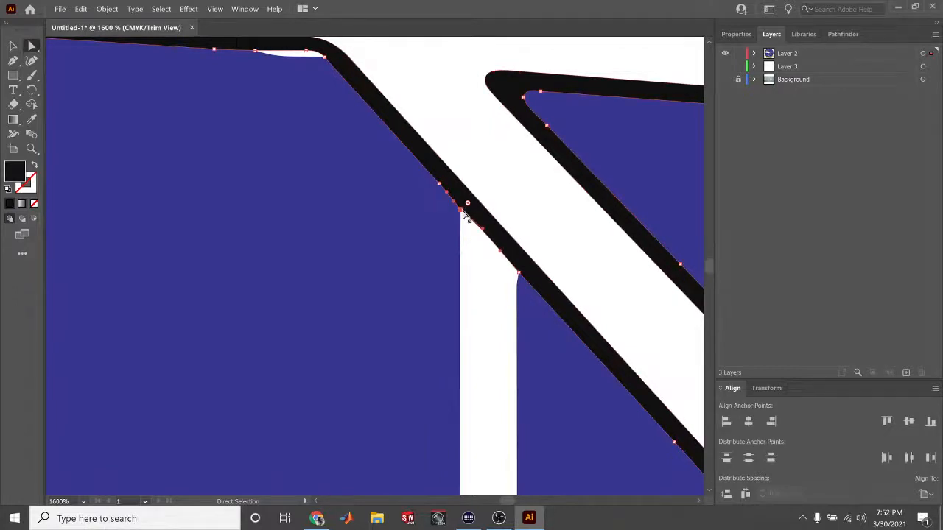
key(ctrl+equal)
key(ctrl+equal)
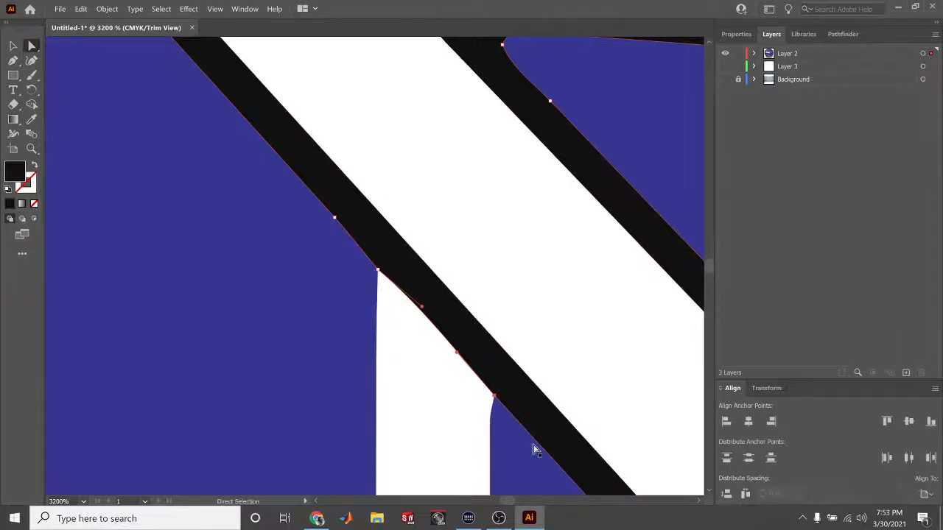
scroll(533, 446, down, 3)
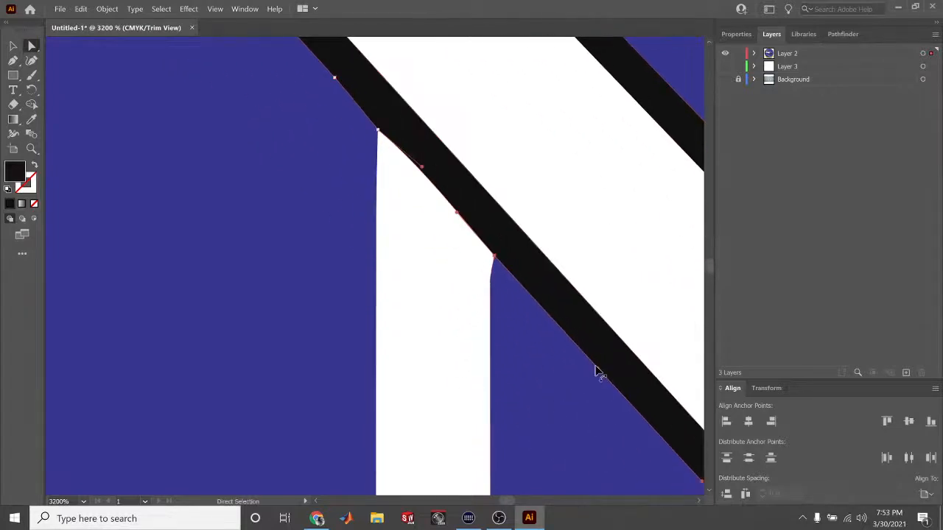
scroll(617, 414, down, 2)
scroll(617, 414, up, 2)
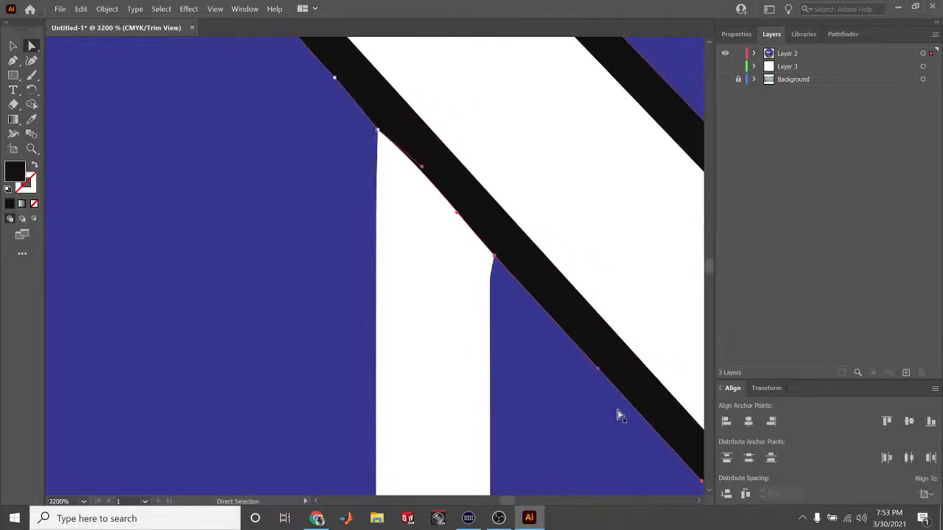
scroll(618, 415, up, 1)
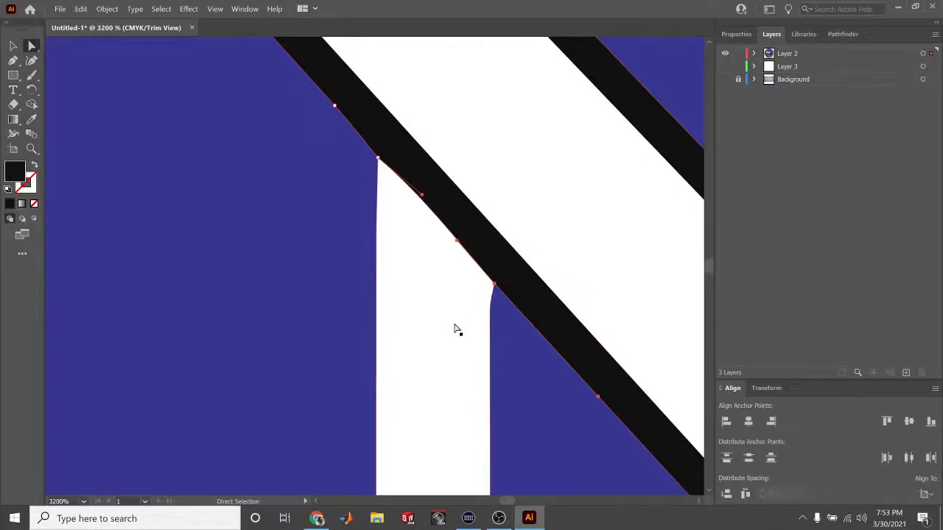
click(378, 159)
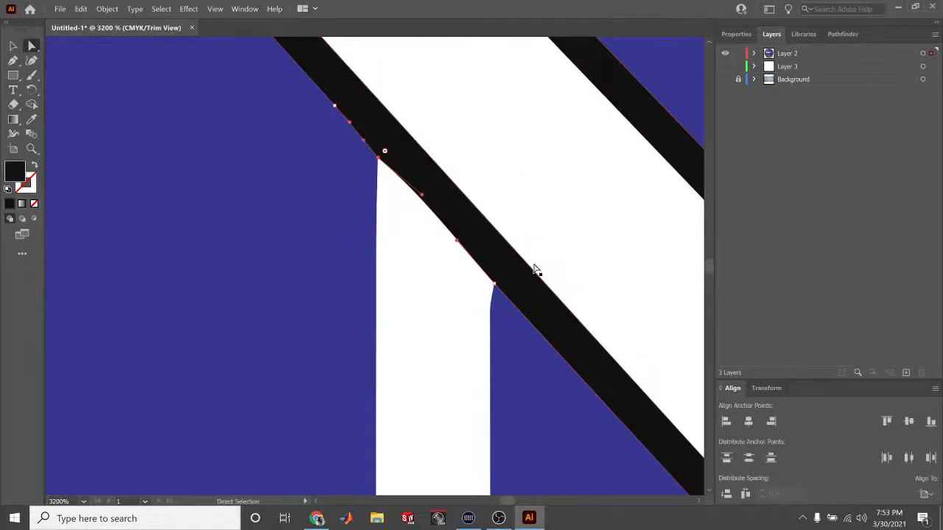
key(Delete)
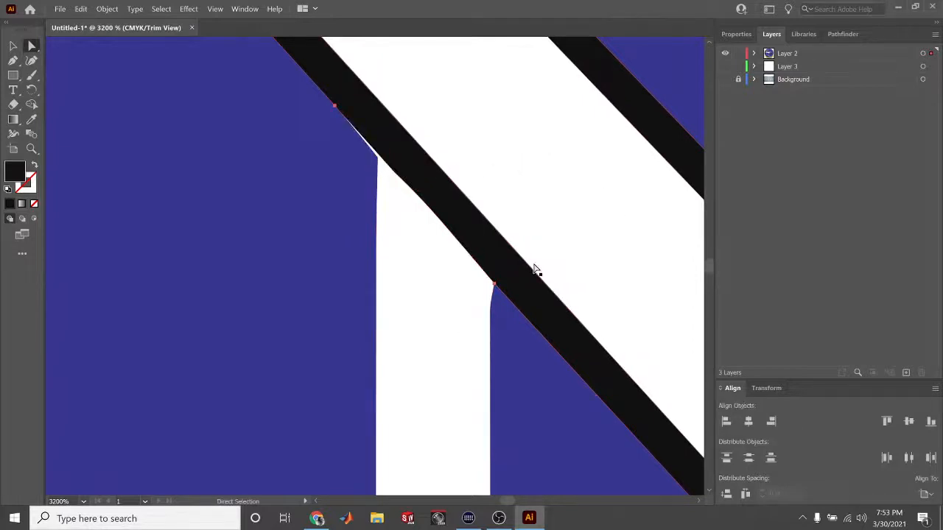
click(493, 286)
key(Delete)
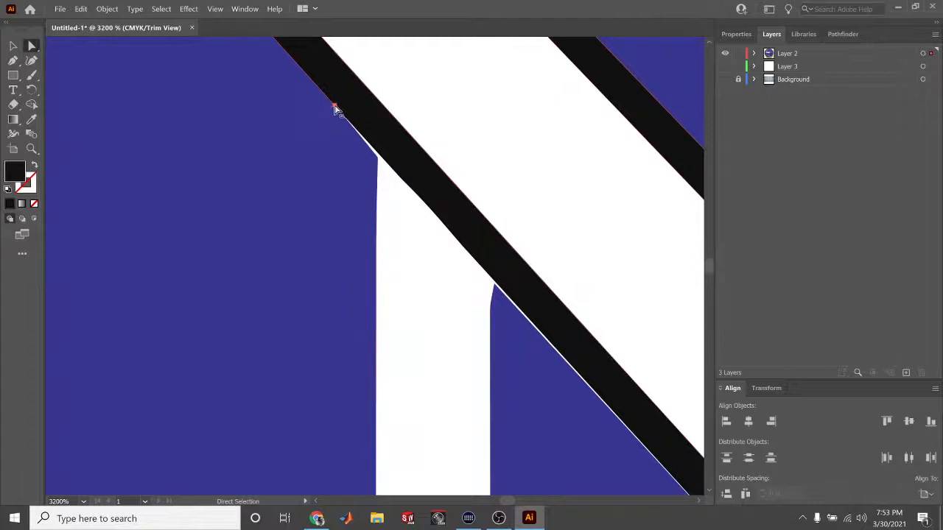
Move the blue globe piece's upper-right corner anchor onto the black diagonal outline to close the white gap
click(335, 106)
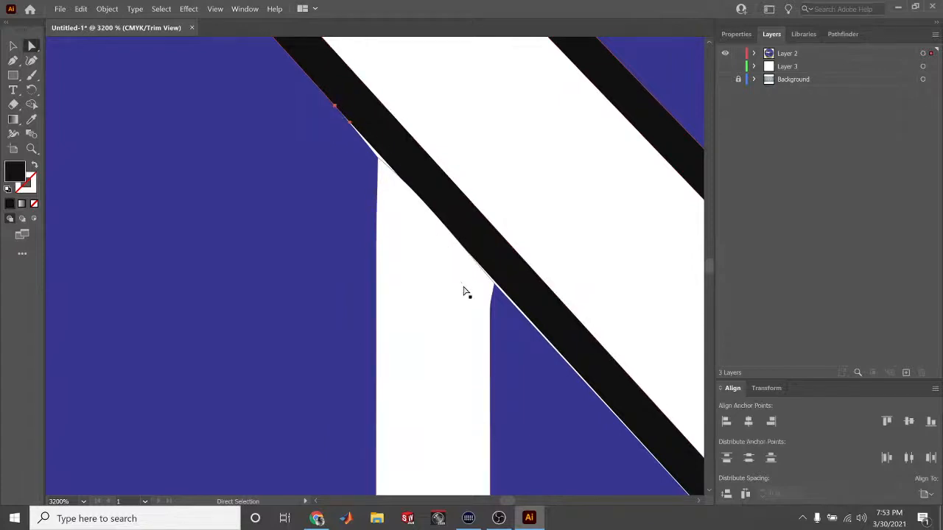
scroll(463, 287, down, 3)
scroll(464, 291, right, 4)
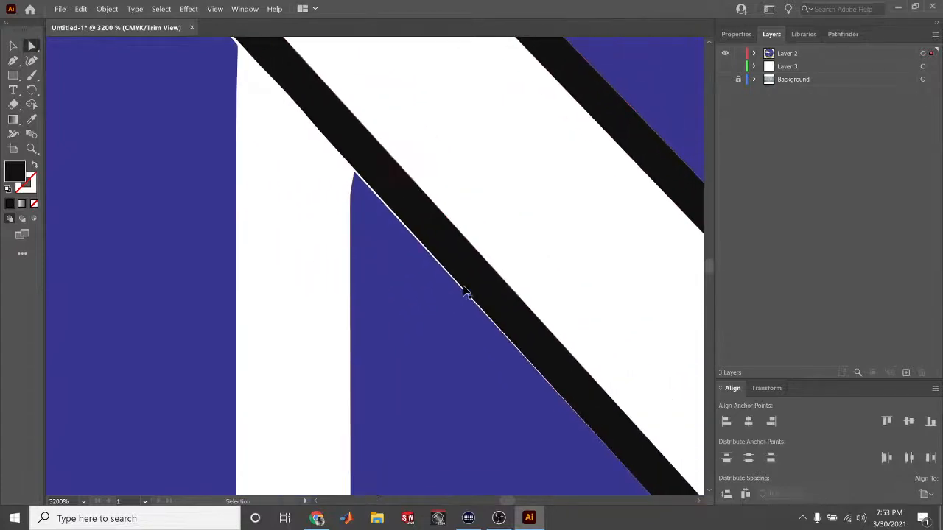
scroll(463, 291, right, 3)
scroll(463, 291, left, 3)
key(ctrl+minus)
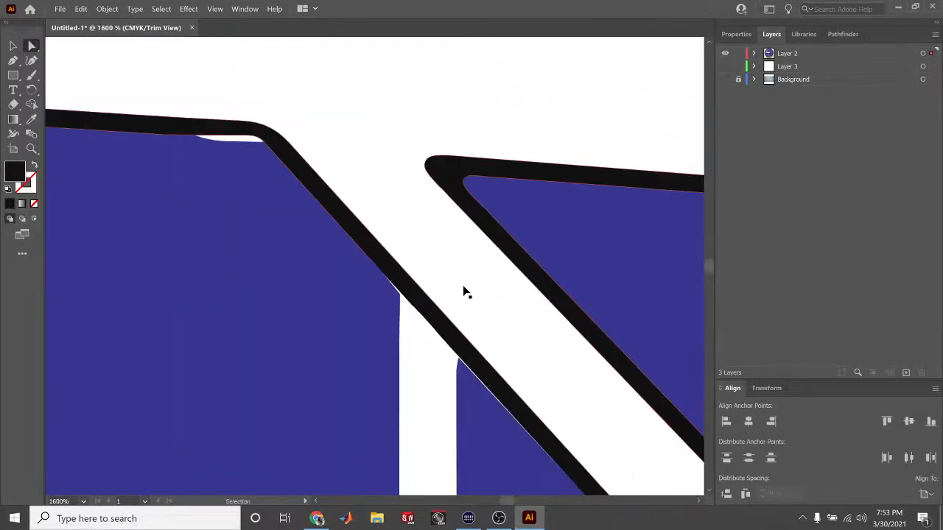
click(377, 321)
click(400, 296)
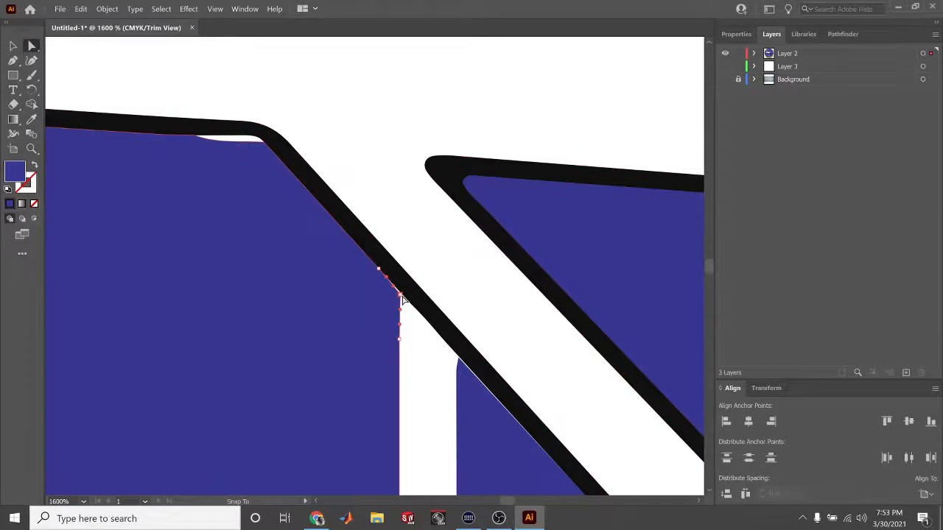
drag(402, 292, 402, 294)
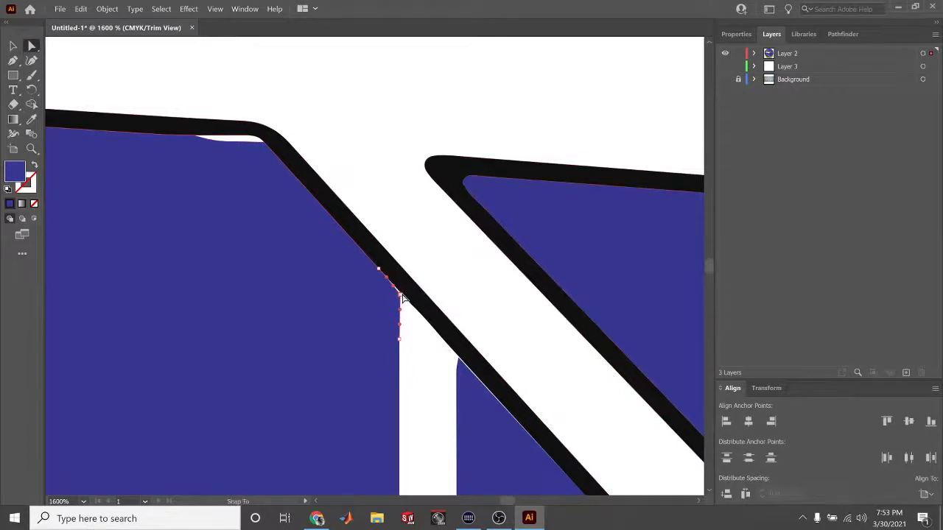
key(ctrl+z)
scroll(402, 297, up, 6)
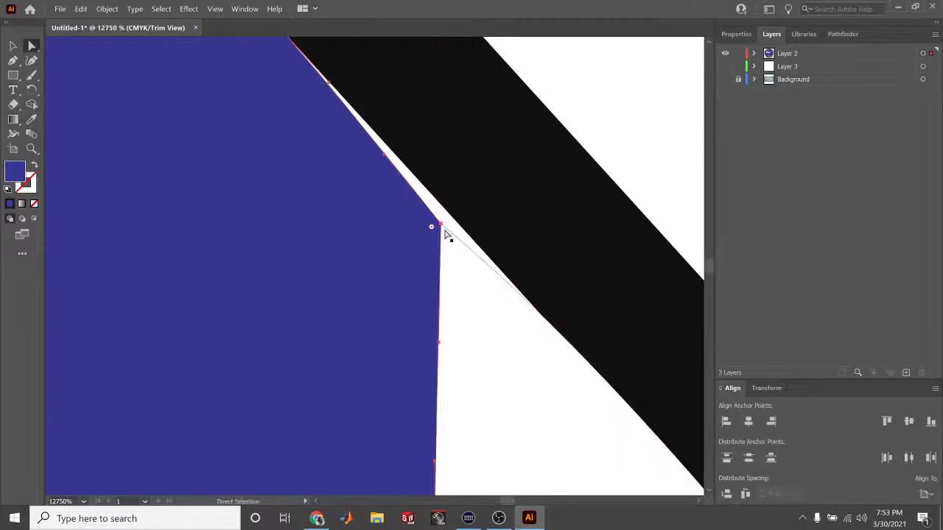
mouse_move(440, 224)
mouse_down()
mouse_move(418, 222)
mouse_move(442, 223)
mouse_move(446, 212)
mouse_up()
click(441, 223)
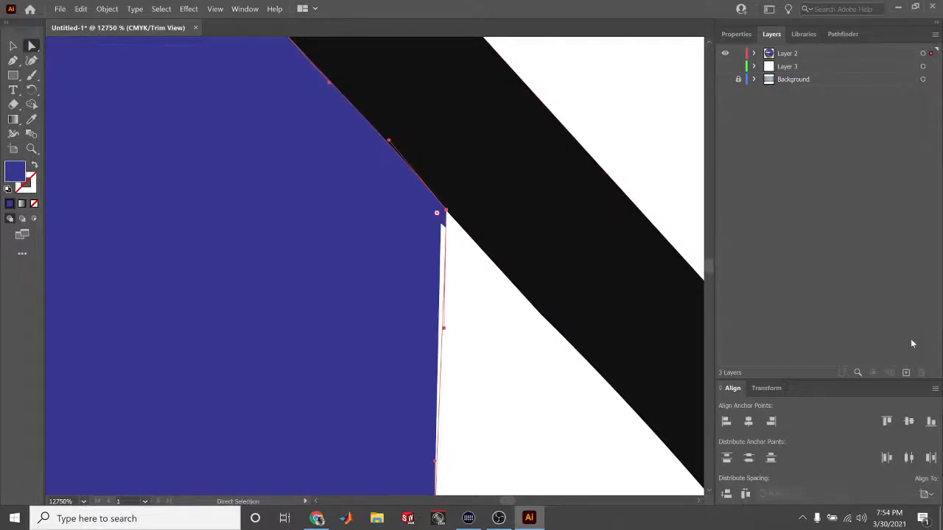
Move the white grid piece's corner anchor onto the blue corner and adjust the blue corner's upper handle along the black outline
click(736, 33)
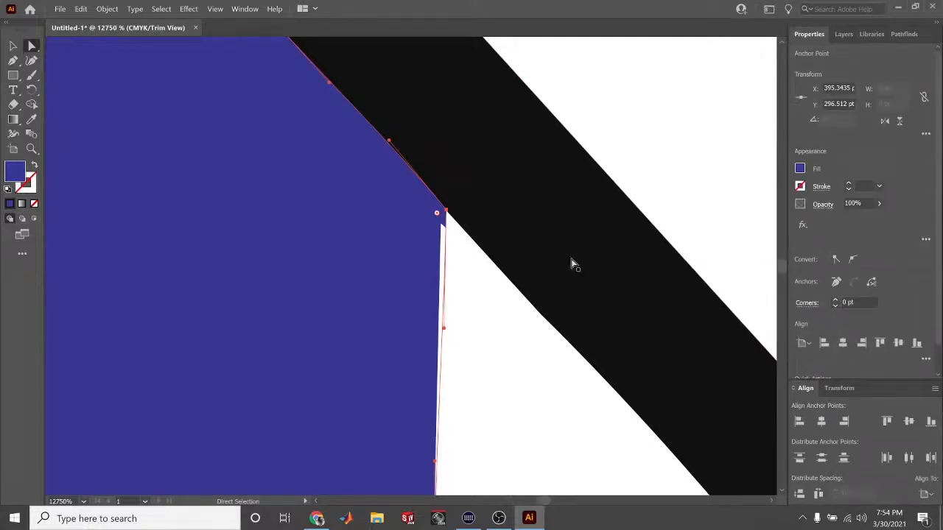
mouse_move(437, 213)
mouse_down()
mouse_move(441, 226)
mouse_move(446, 211)
mouse_up()
click(434, 241)
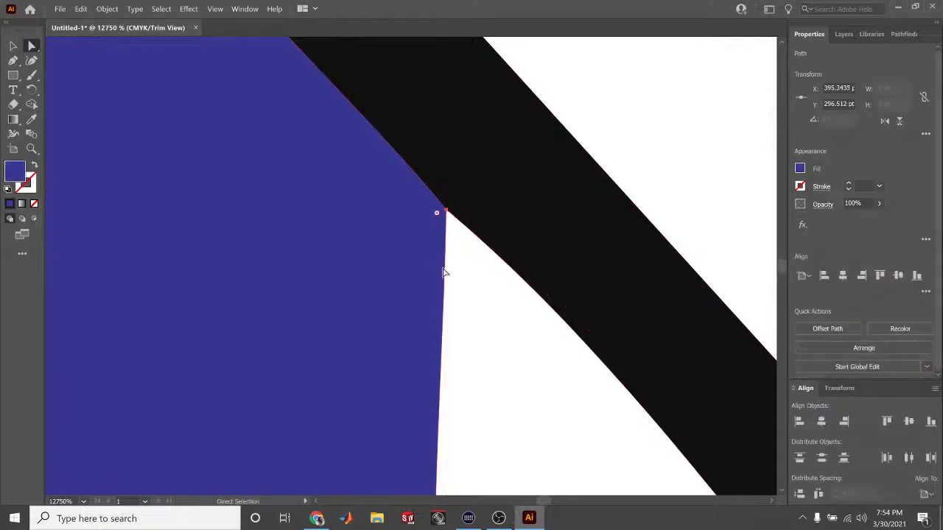
click(447, 212)
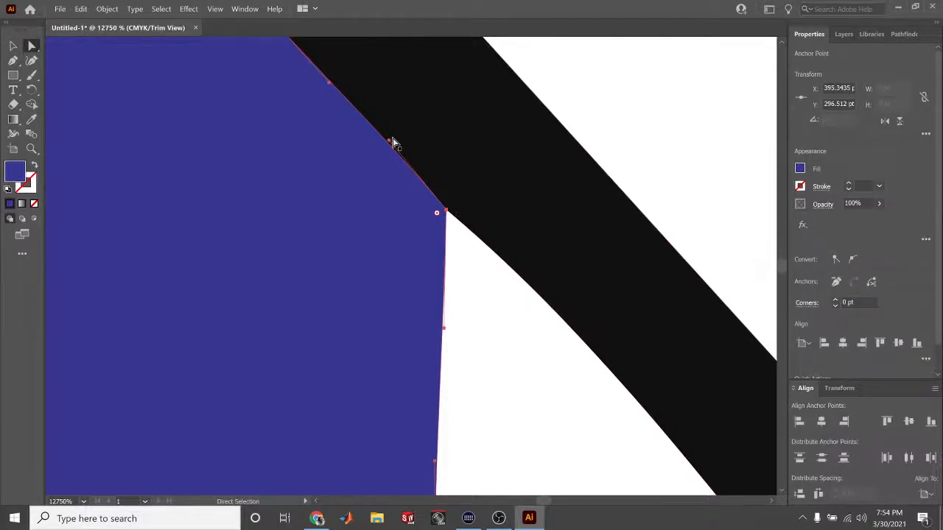
mouse_move(393, 143)
mouse_down()
mouse_move(427, 145)
mouse_move(399, 156)
mouse_up()
click(473, 289)
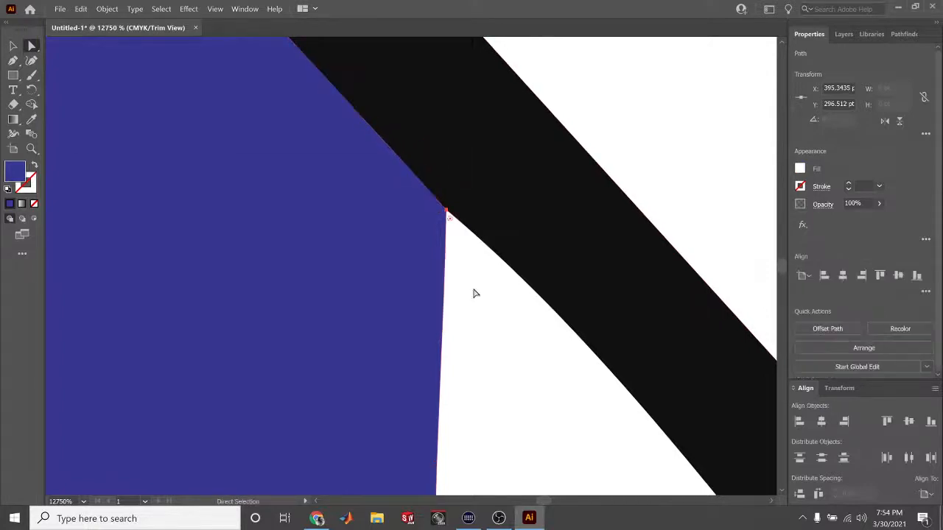
Adjust the white grid piece's top corner handles so its diagonal edge follows the black outline and its side edge meets the blue piece
click(446, 210)
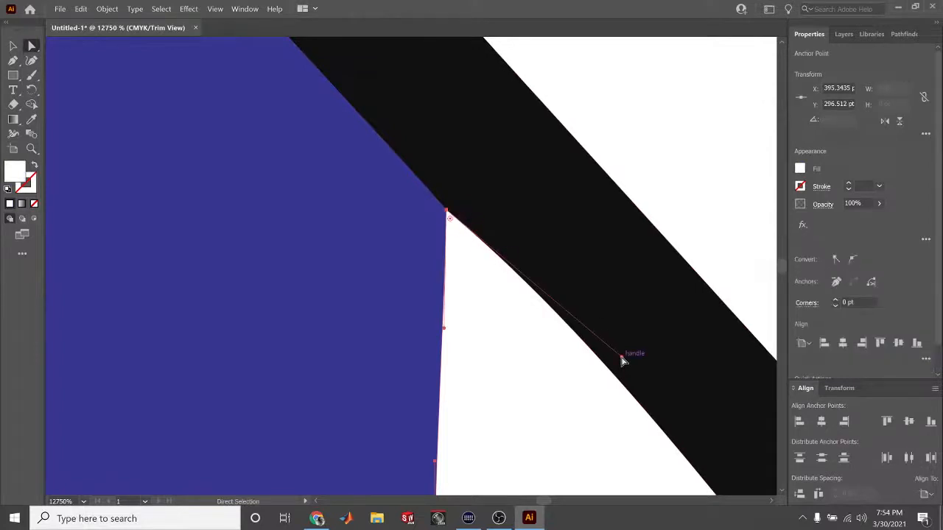
drag(622, 357, 605, 385)
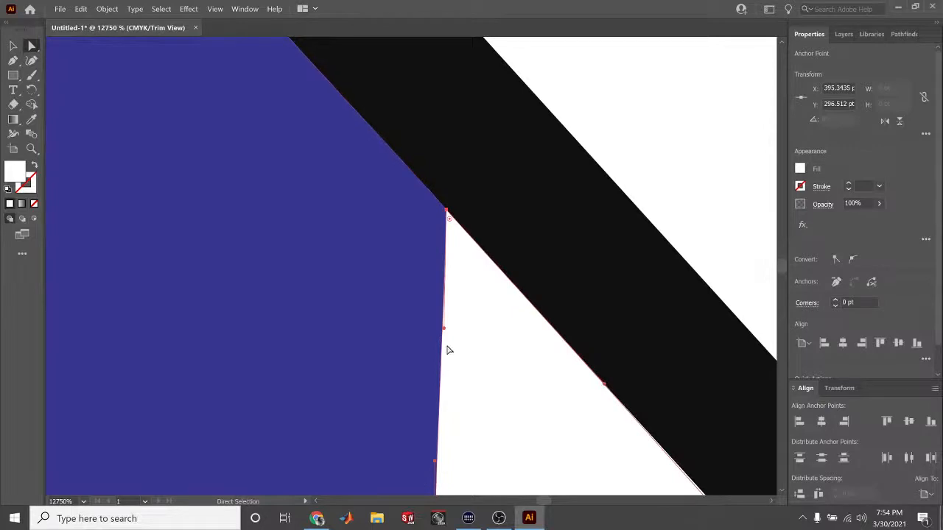
drag(444, 329, 443, 341)
click(494, 369)
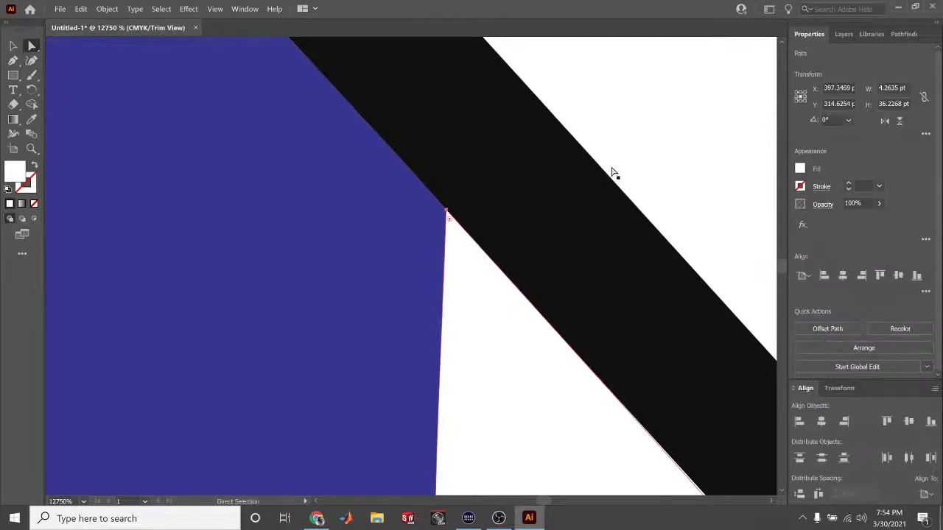
click(587, 251)
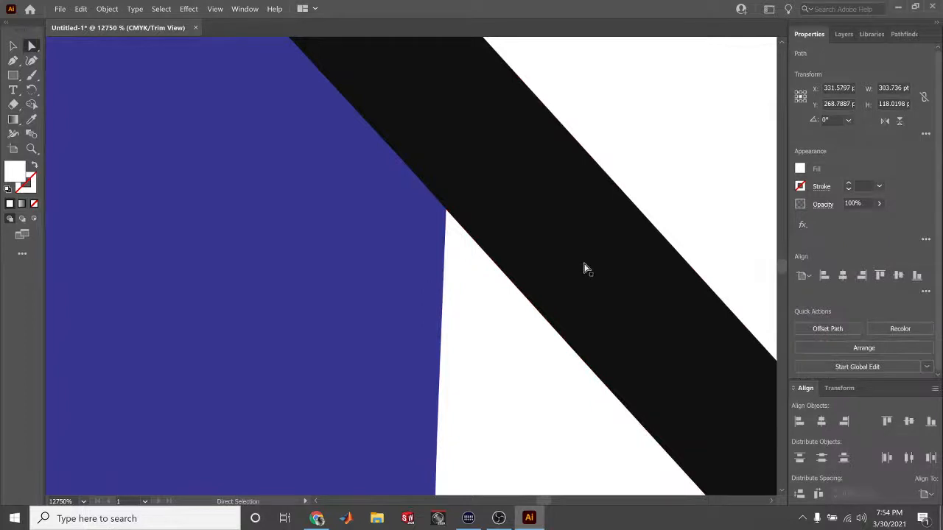
Move the top corner anchor of the small blue triangle beside the vertical white grid line up along the black diagonal outline
key(ctrl+minus)
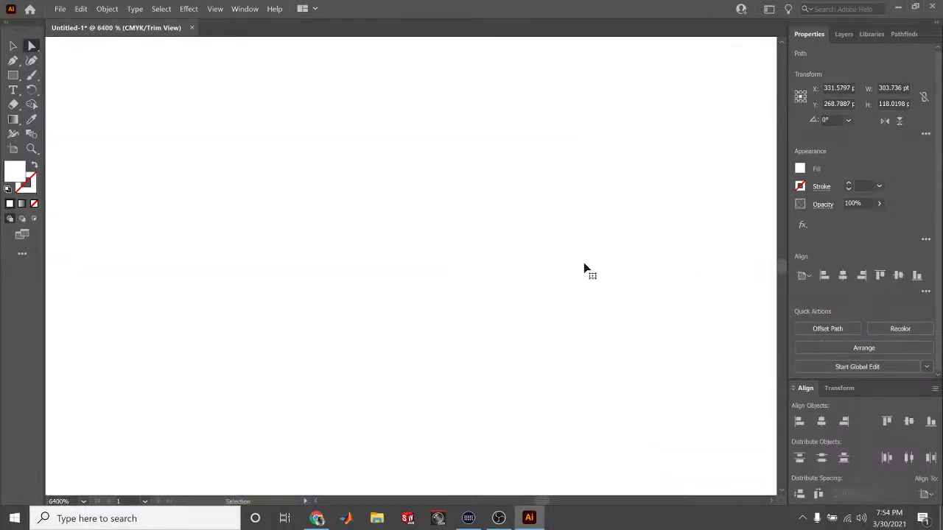
key(ctrl+0)
click(587, 269)
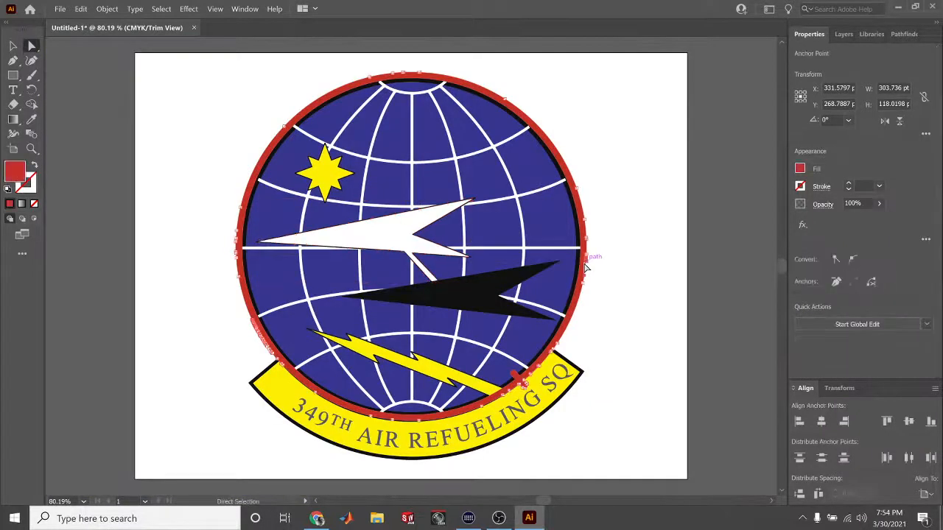
key(ctrl+plus)
key(ctrl+plus)
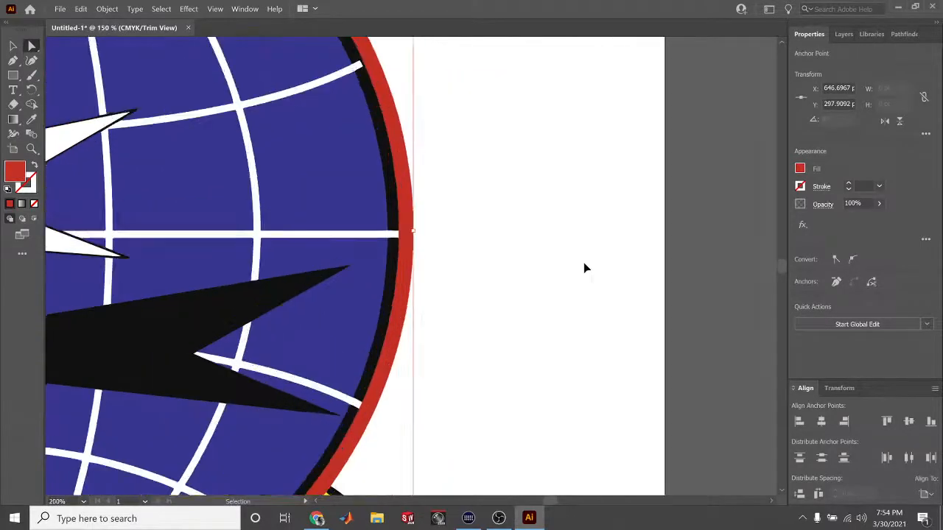
scroll(571, 283, left, 3)
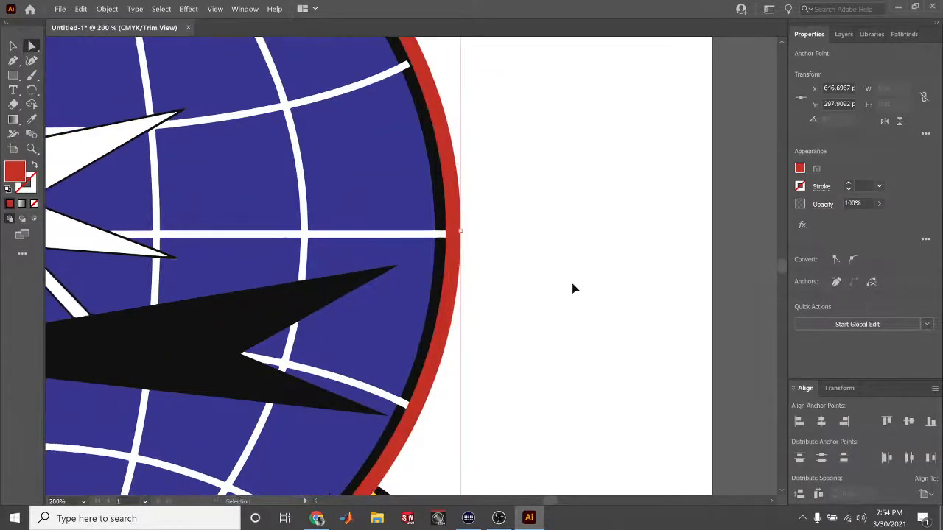
scroll(575, 281, left, 10)
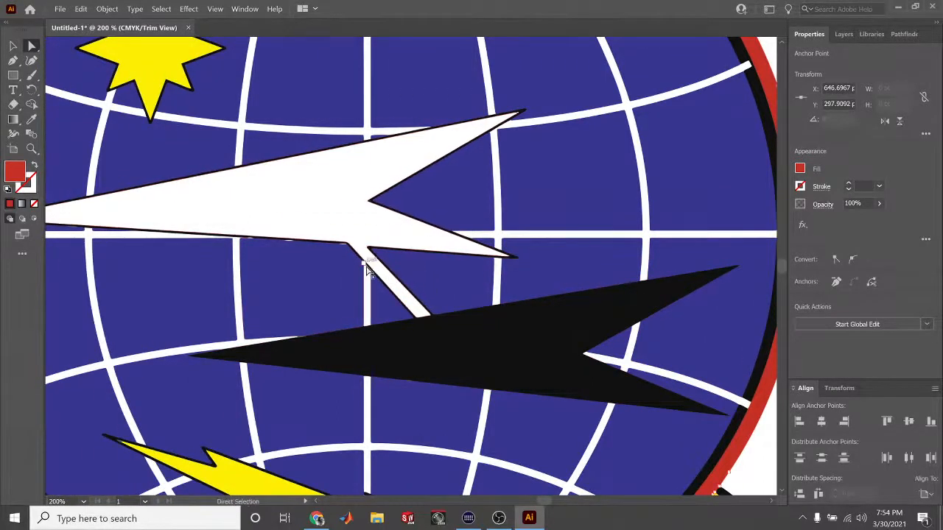
key(ctrl+equal)
key(ctrl+equal)
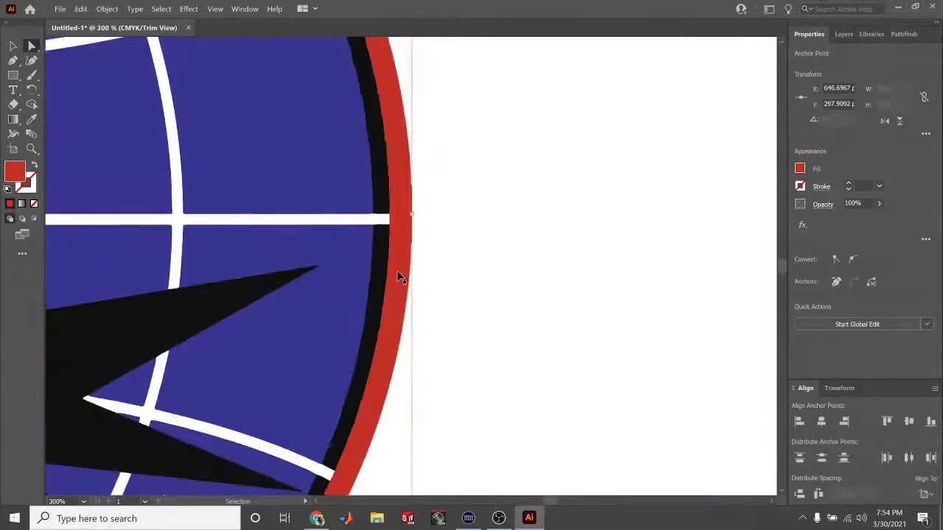
scroll(397, 276, left, 10)
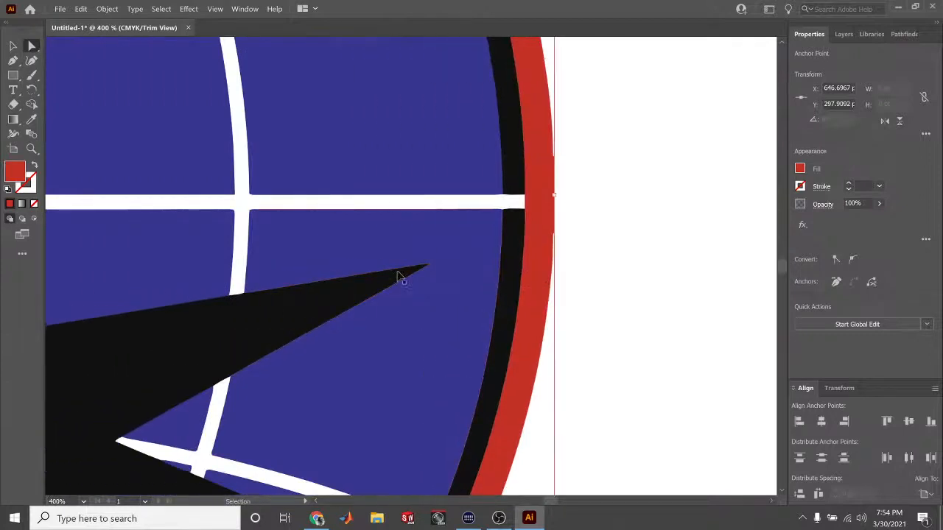
scroll(397, 275, left, 10)
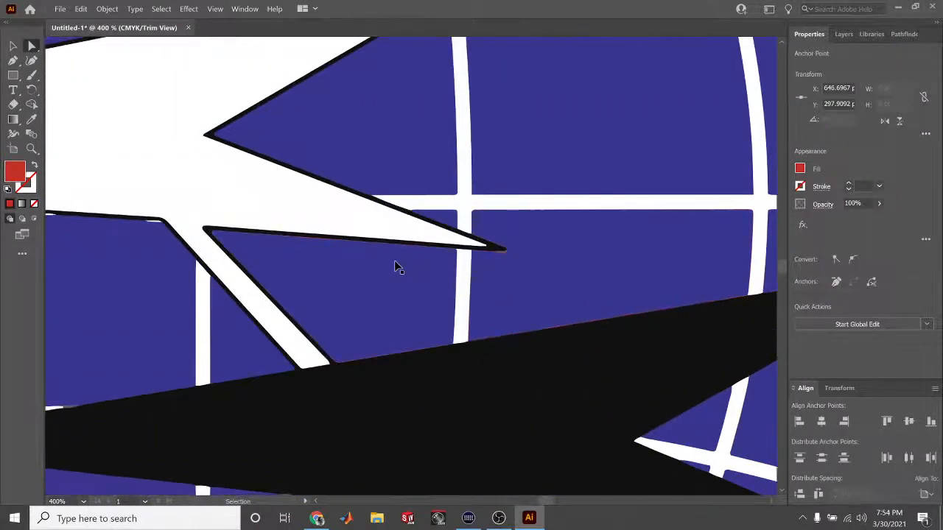
click(402, 287)
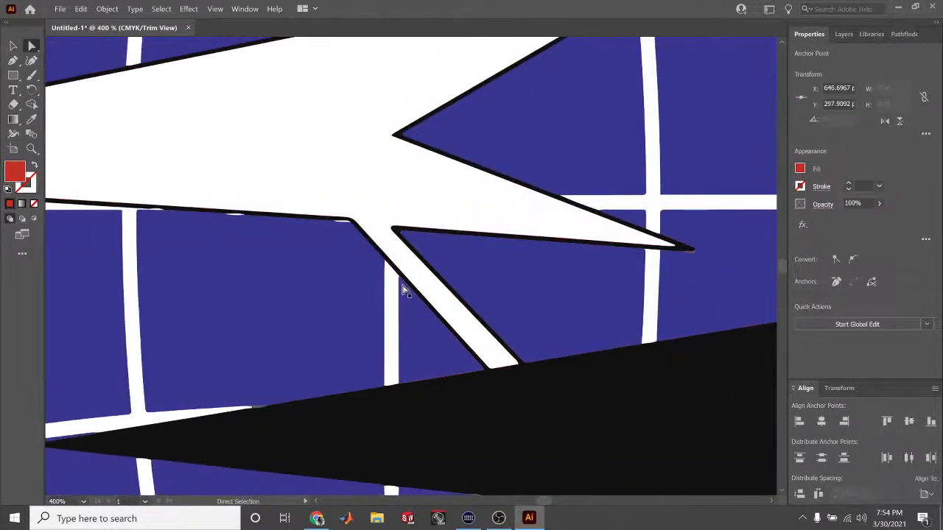
click(406, 294)
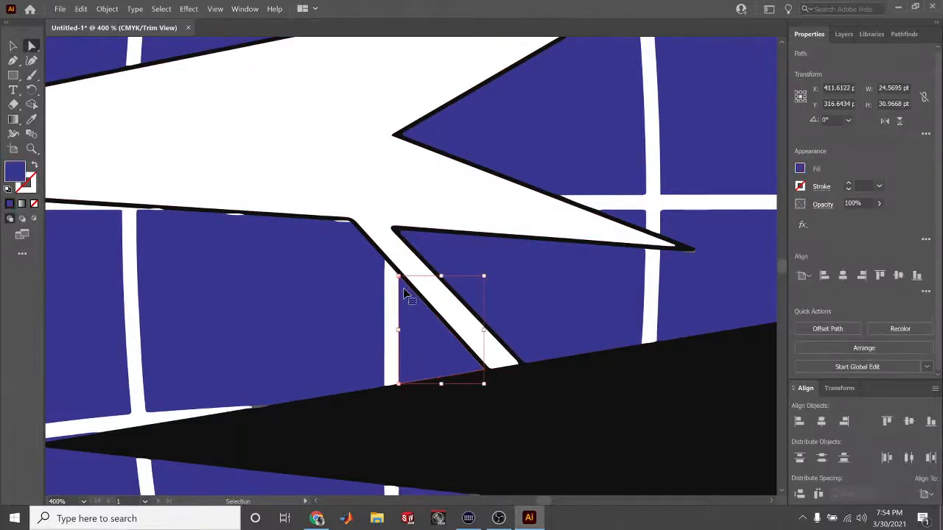
scroll(403, 294, up, 4)
scroll(405, 292, up, 5)
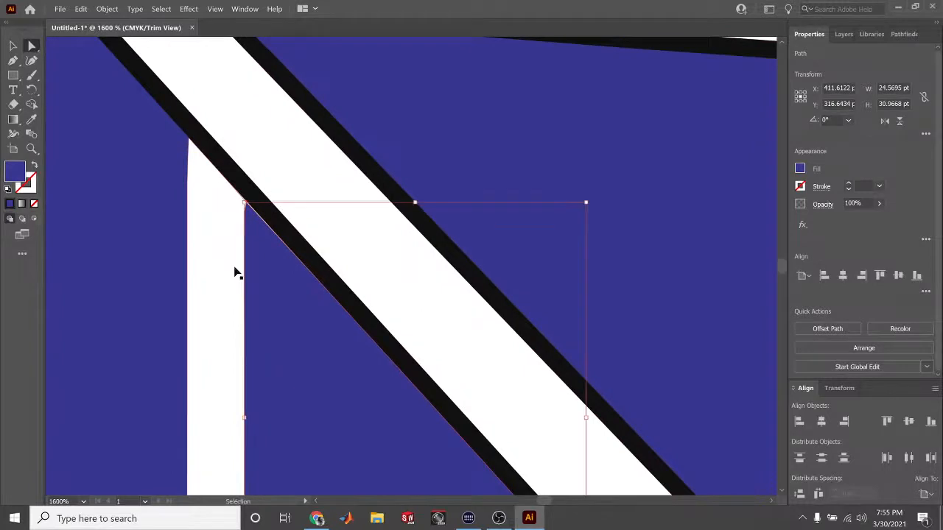
key(ctrl+plus)
key(ctrl+plus)
scroll(336, 238, up, 6)
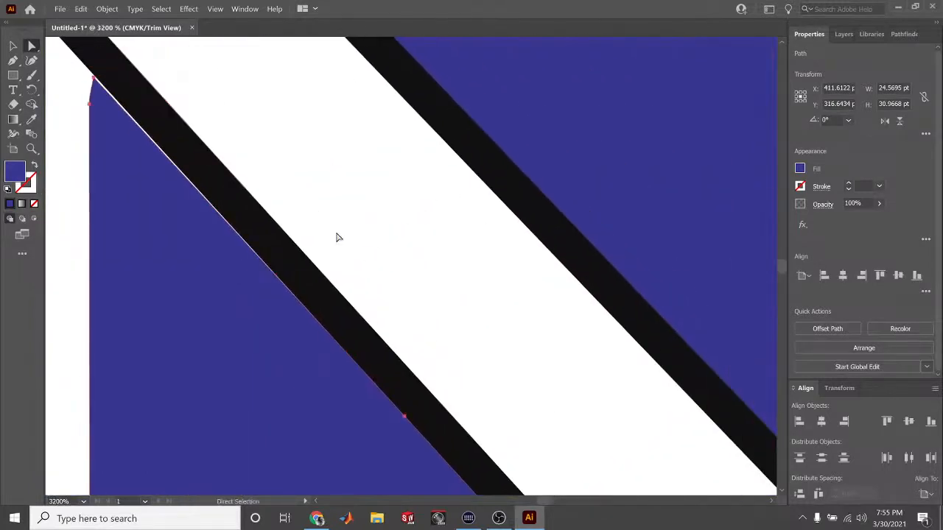
scroll(337, 238, left, 5)
scroll(336, 238, left, 3)
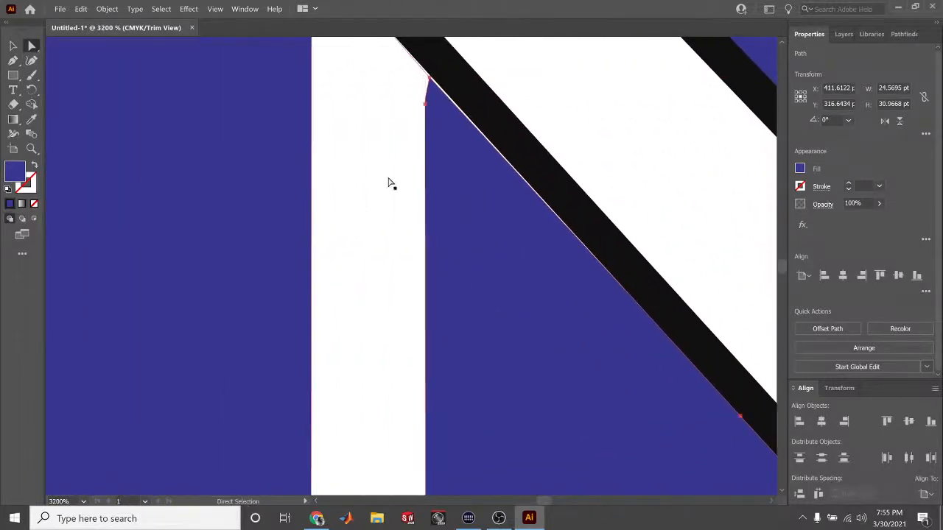
click(429, 78)
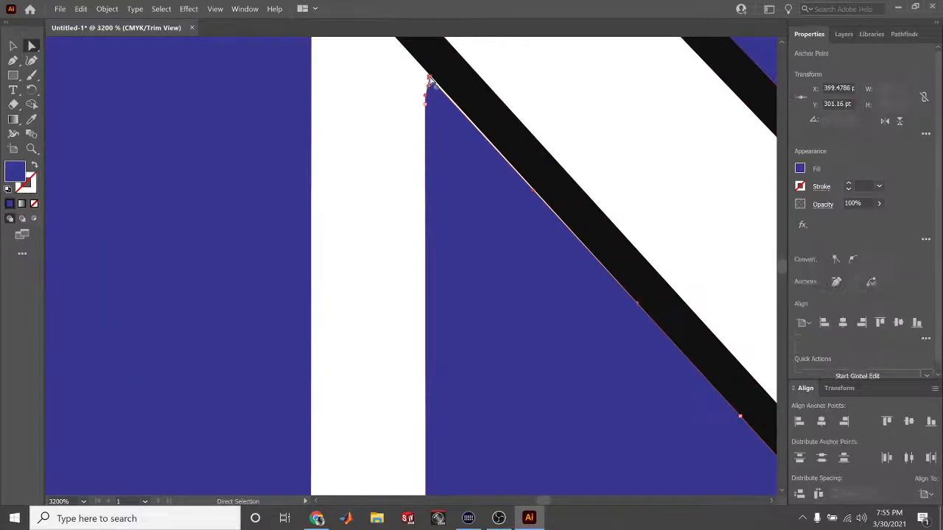
drag(429, 76, 419, 70)
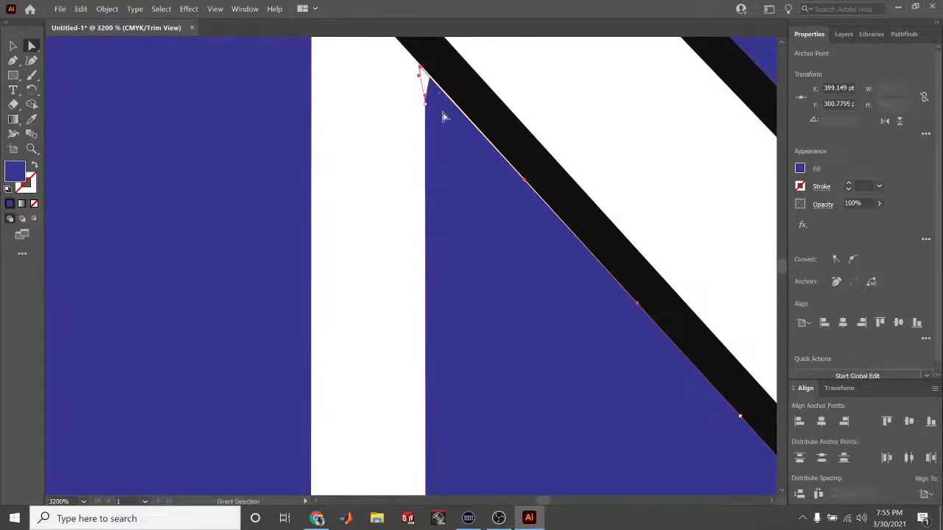
Bring the white grid piece's lower diagonal corner and the blue triangle's top corner together on the black outline to close the gap
key(v)
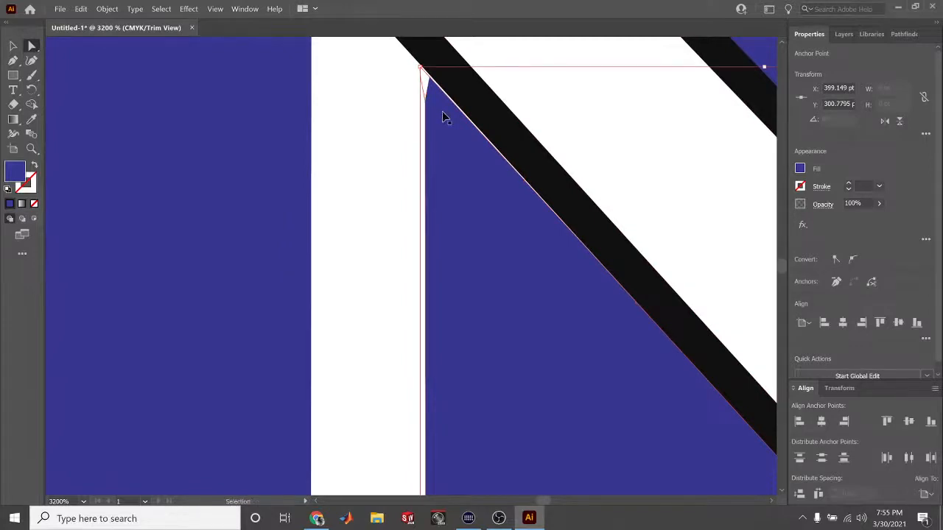
key(ctrl+equal)
key(a)
click(419, 308)
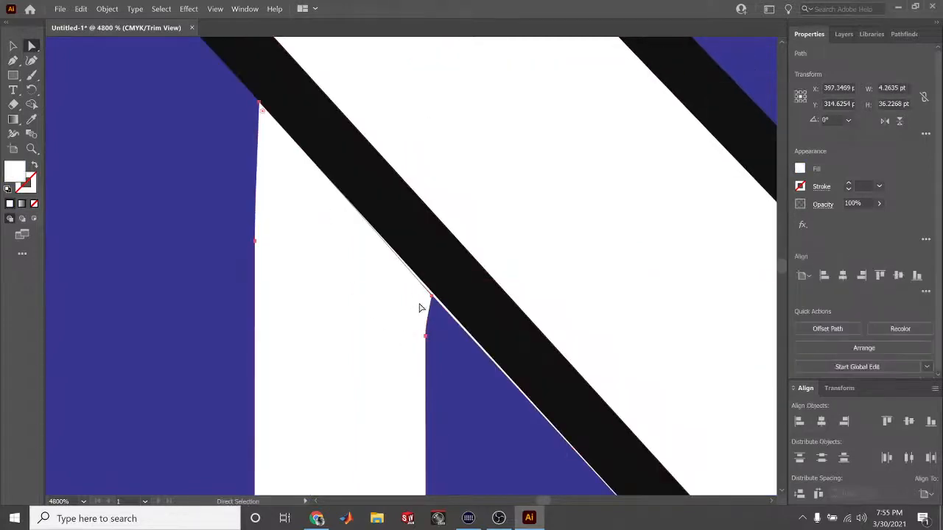
drag(432, 302, 418, 279)
click(413, 312)
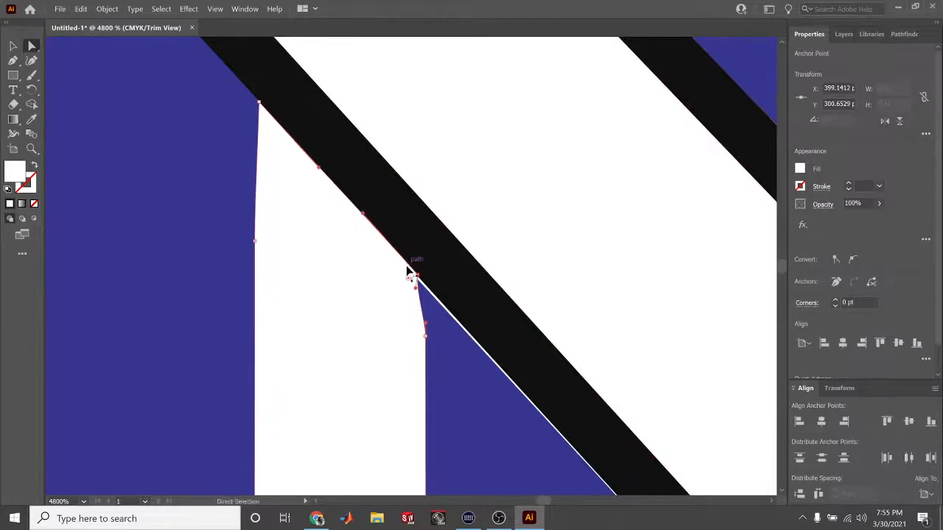
drag(415, 288, 417, 290)
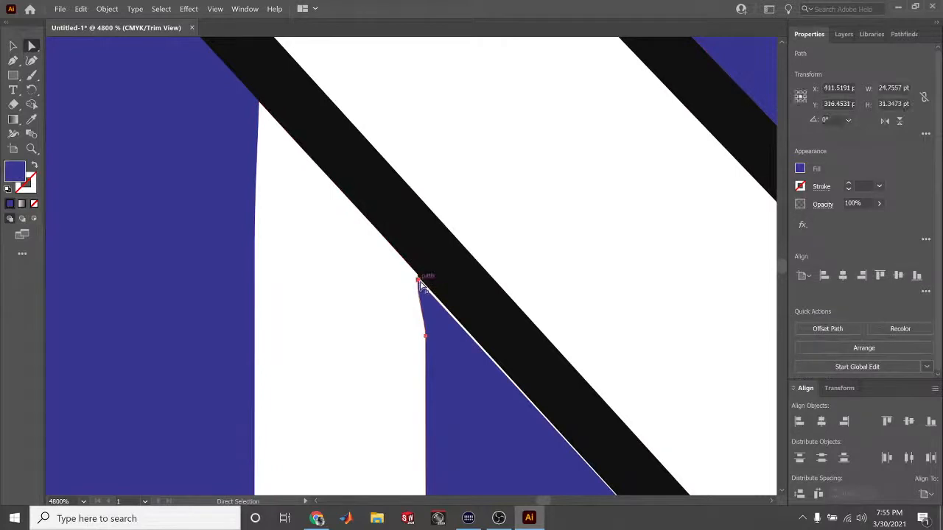
mouse_move(419, 279)
mouse_down()
mouse_move(427, 289)
mouse_move(419, 280)
mouse_up()
key(ctrl+z)
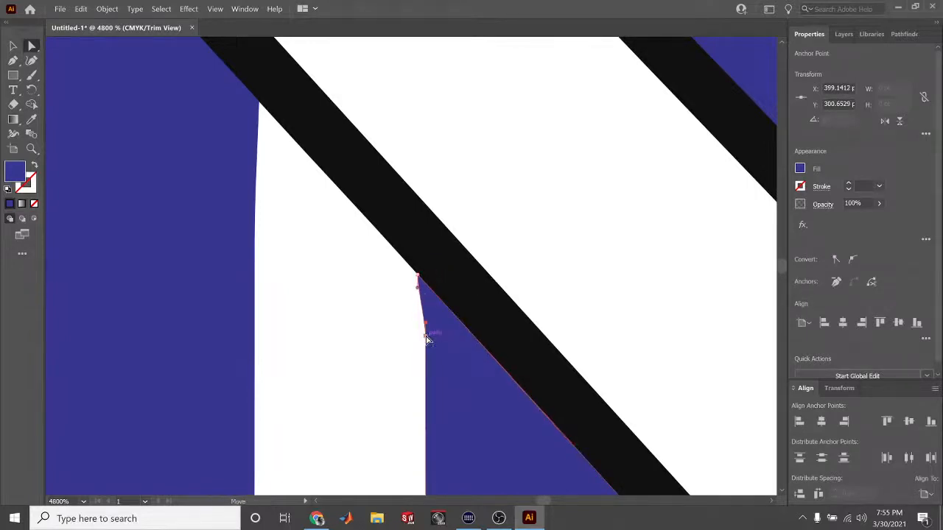
Delete the extra anchor points just below the shared corner on the blue triangle and the white grid piece, and clear the selection
click(425, 336)
click(426, 338)
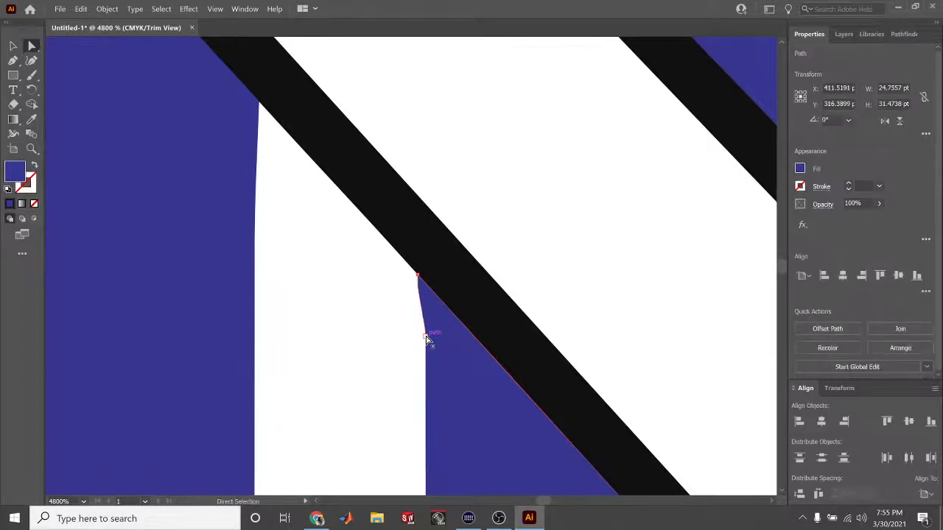
click(427, 338)
key(Delete)
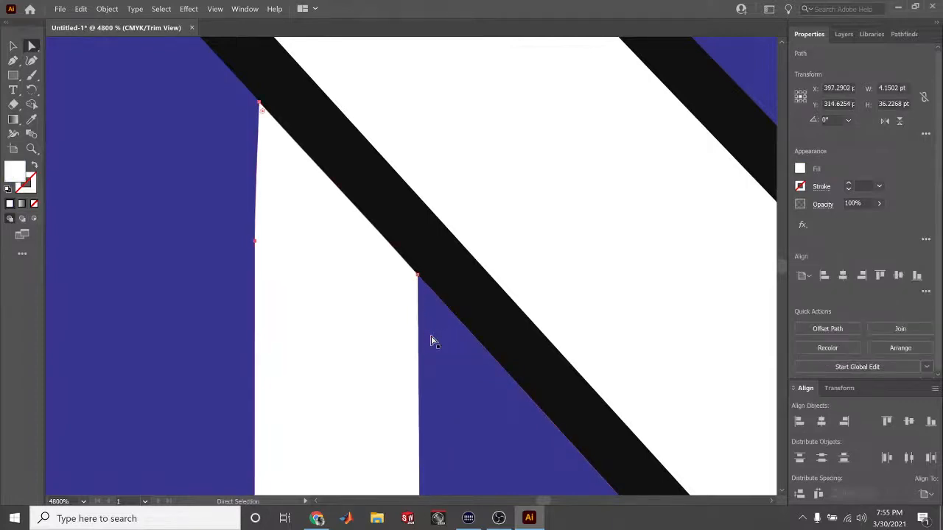
scroll(431, 341, down, 3)
key(ctrl+0)
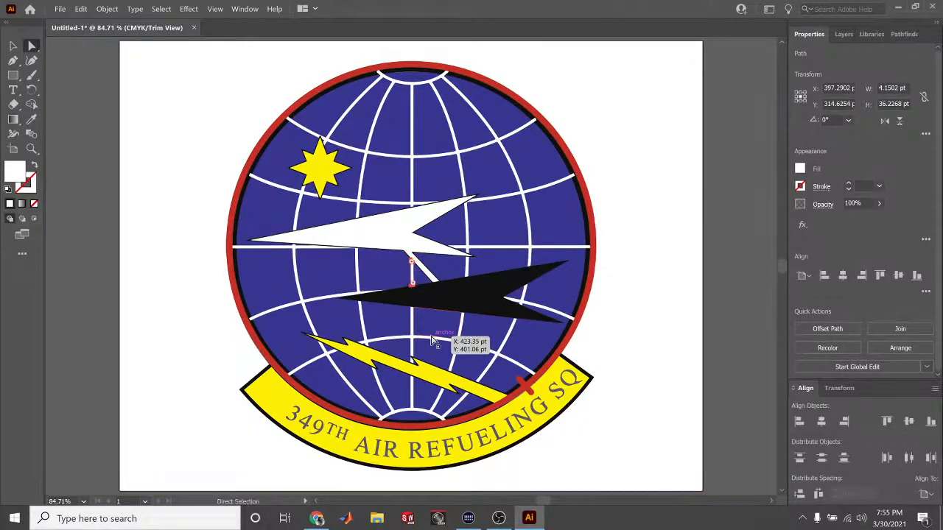
click(678, 292)
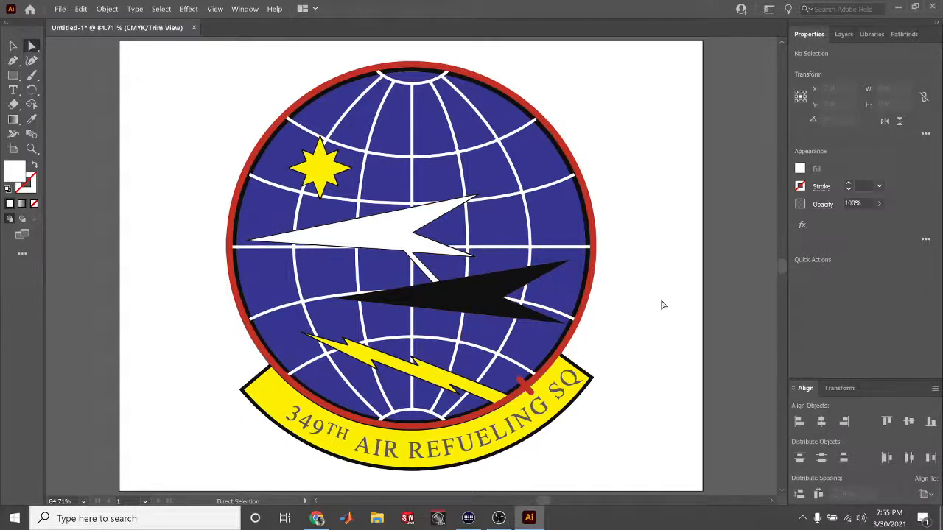
Delete the black outline's extra inner anchor at the white aircraft's lower bend to cover the white gap above the blue piece
key(ctrl+equal)
key(ctrl+equal)
key(ctrl+equal)
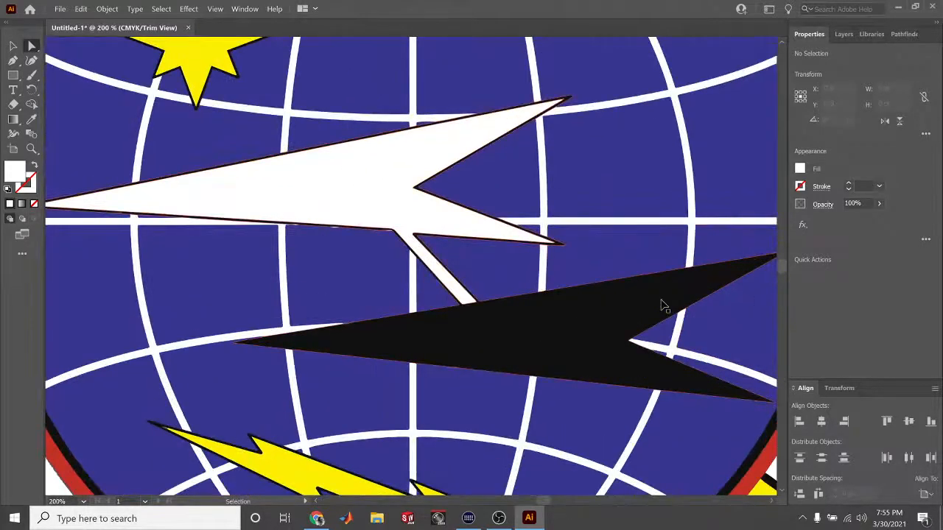
key(ctrl+equal)
key(ctrl+equal)
key(ctrl+equal)
key(ctrl+equal)
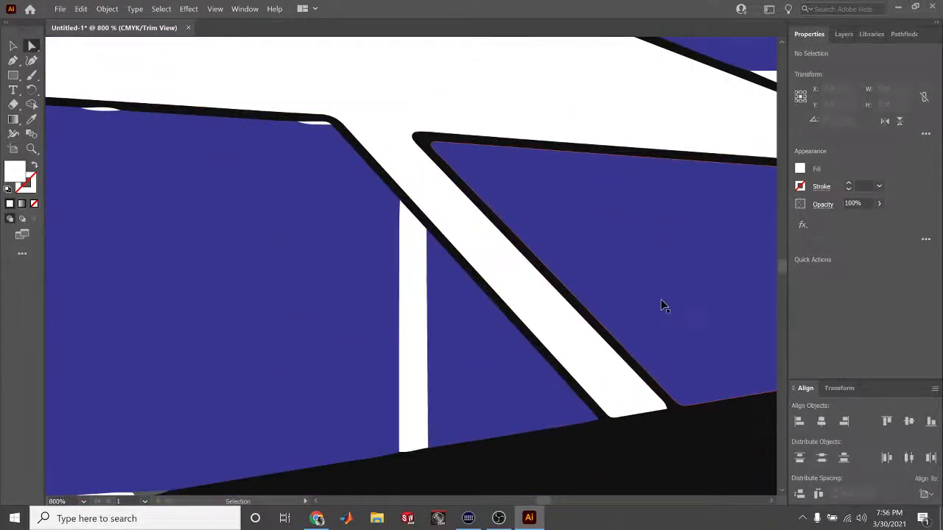
key(ctrl+equal)
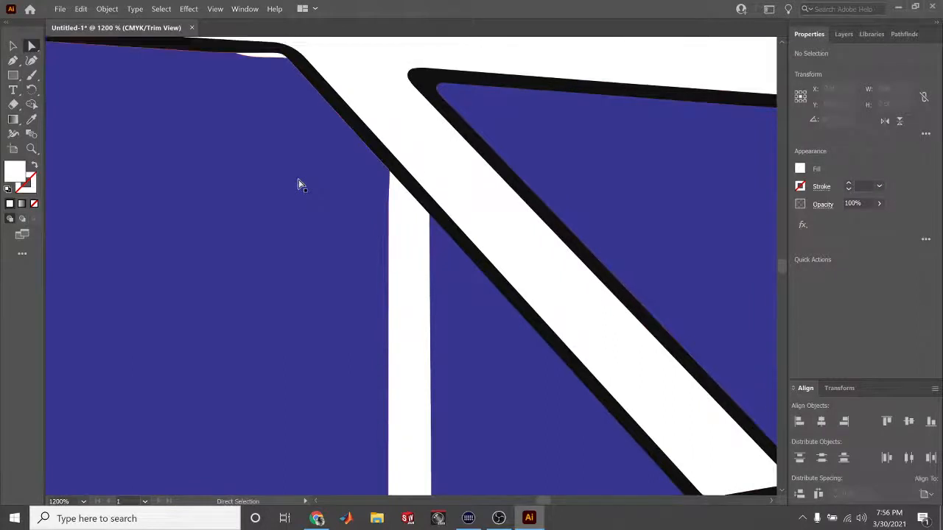
scroll(299, 184, up, 3)
click(268, 196)
scroll(269, 196, up, 2)
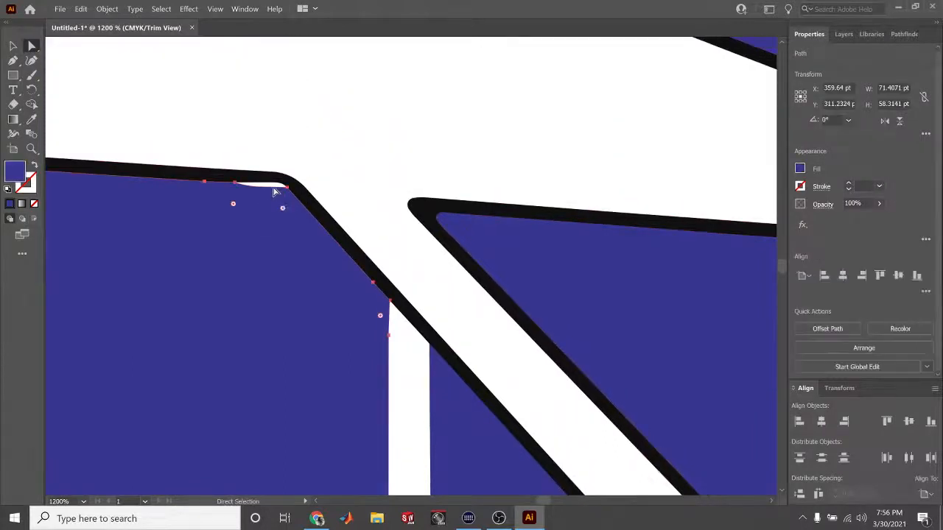
click(266, 237)
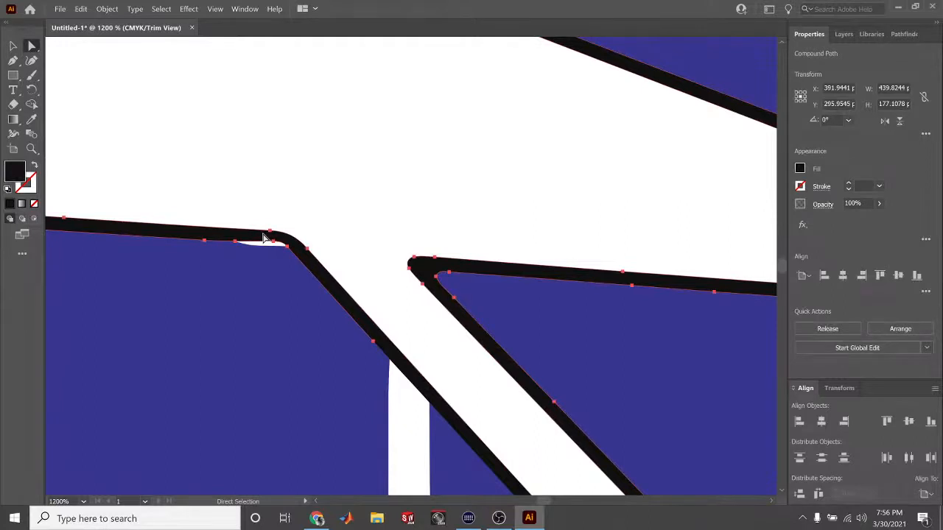
key(ctrl+plus)
scroll(267, 237, up, 4)
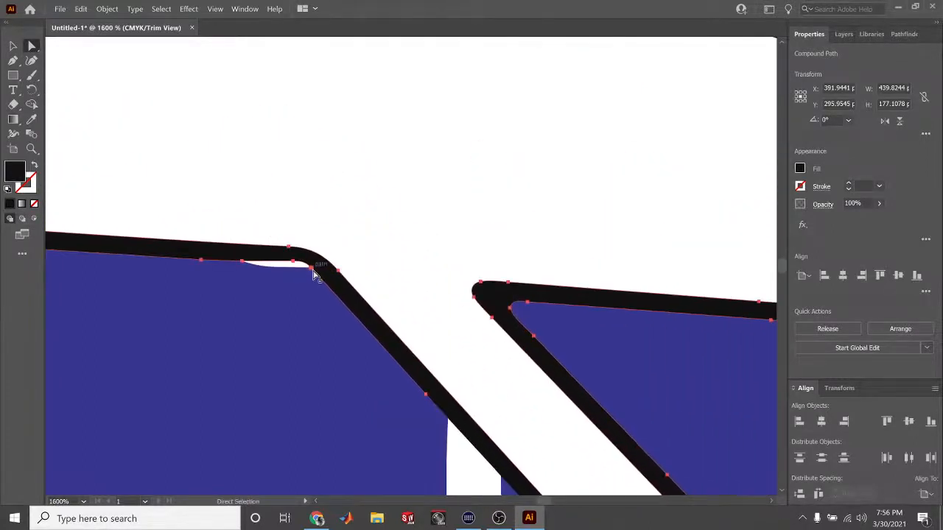
drag(312, 275, 290, 258)
key(ctrl+z)
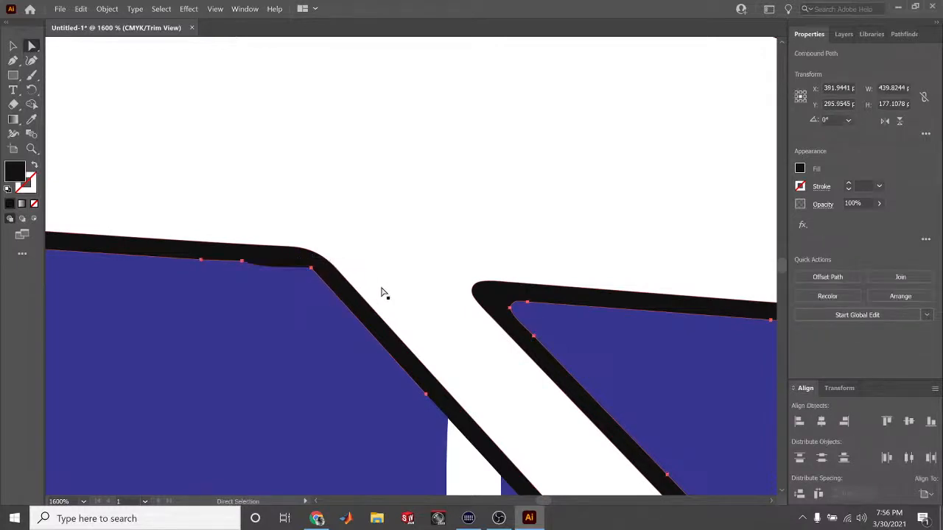
Adjust the curve handle on the blue piece's upper edge near its bend and delete the extra anchor beside it
click(244, 261)
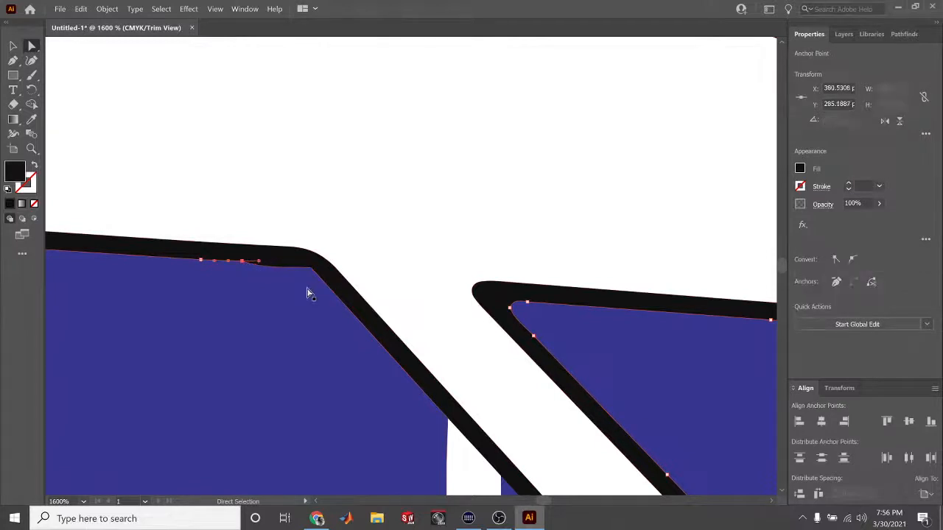
click(836, 260)
click(276, 270)
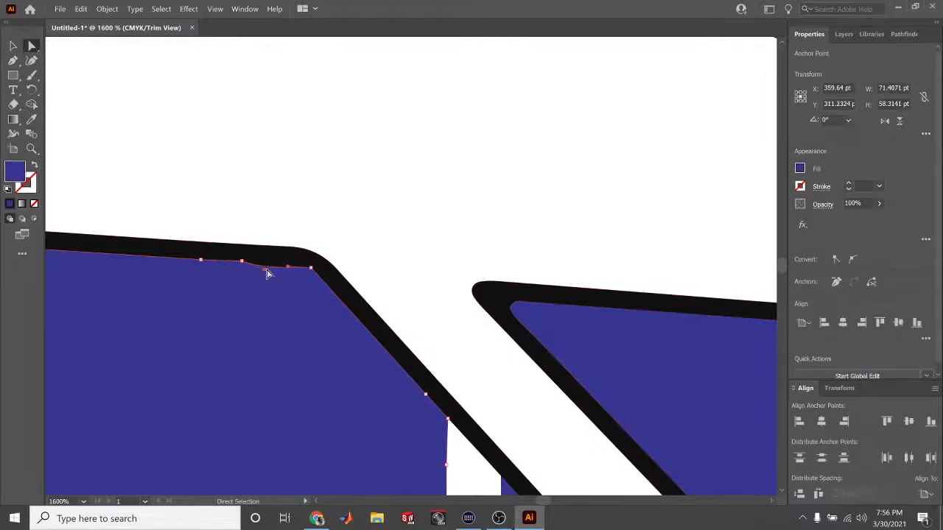
drag(265, 269, 276, 263)
click(242, 262)
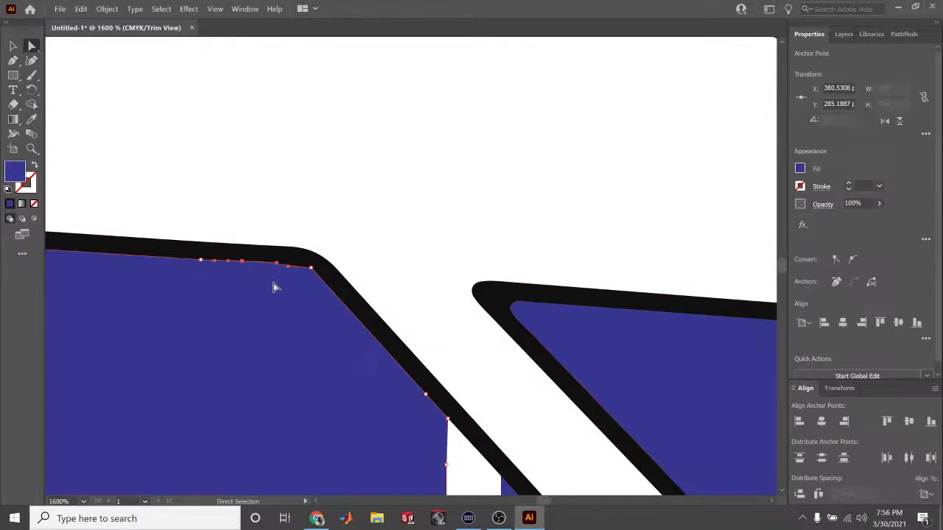
key(Delete)
Delete the matching extra anchor on the black outline above the blue piece to close the white sliver
click(274, 255)
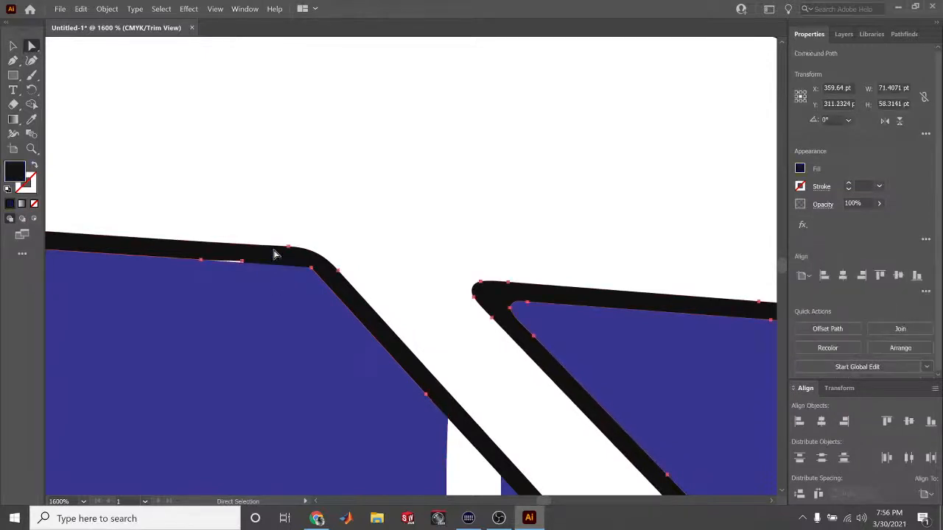
click(242, 262)
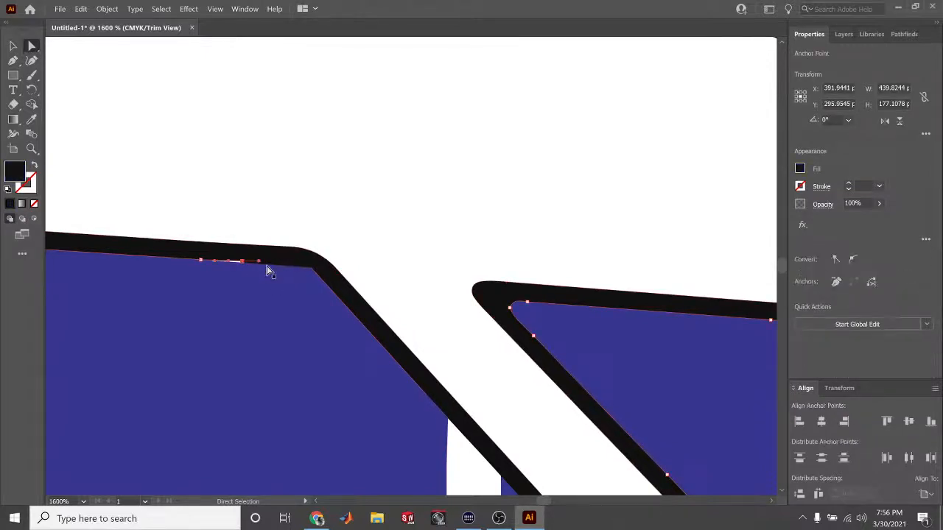
key(Delete)
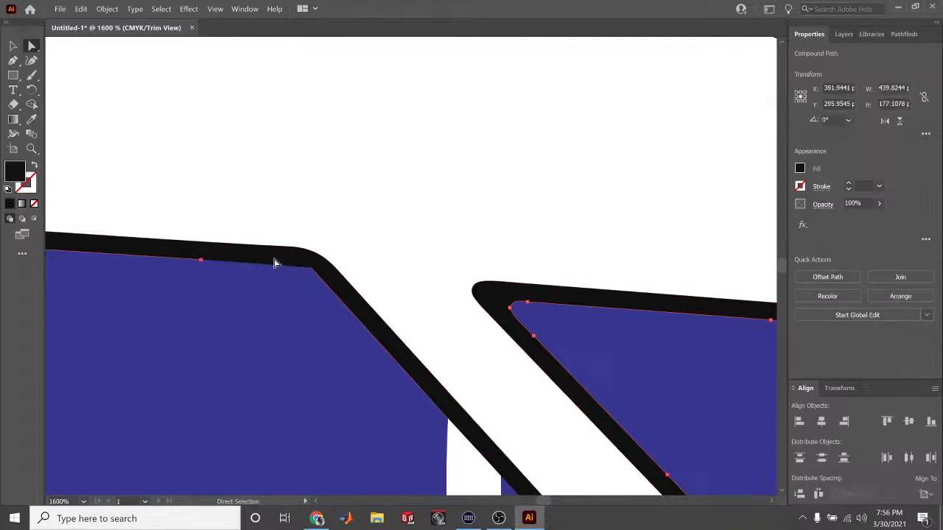
Rework the blue piece's remaining upper-edge anchor and its bend corner anchor with the Pen tool
click(302, 273)
mouse_move(312, 273)
mouse_down()
mouse_move(309, 305)
mouse_move(315, 274)
mouse_up()
click(290, 312)
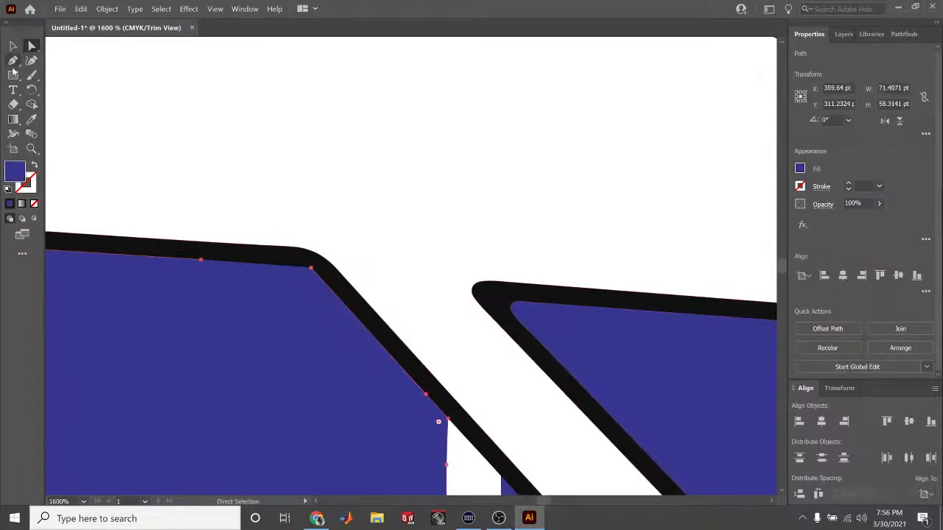
click(12, 61)
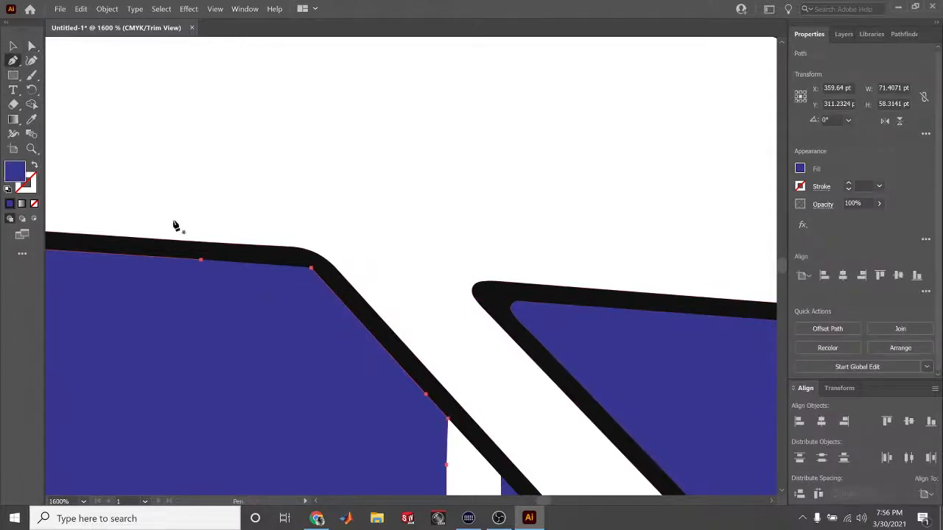
click(201, 260)
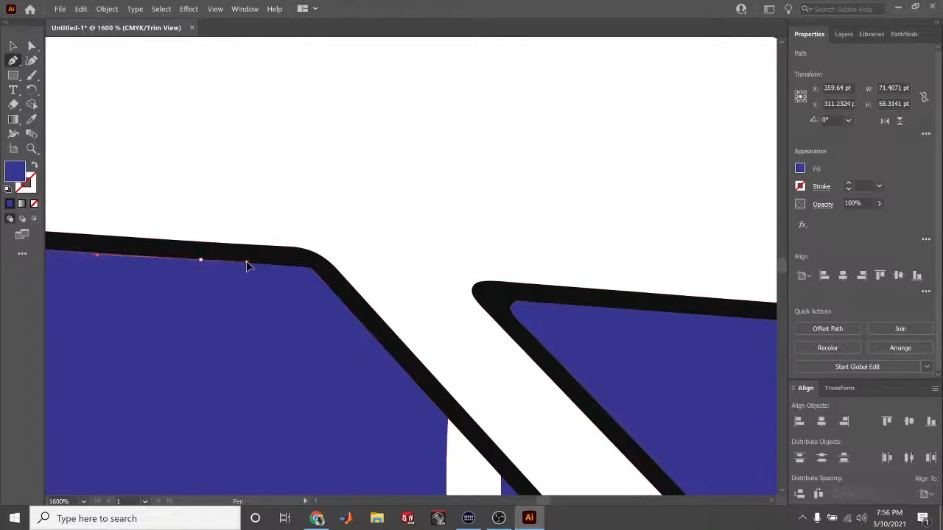
click(247, 266)
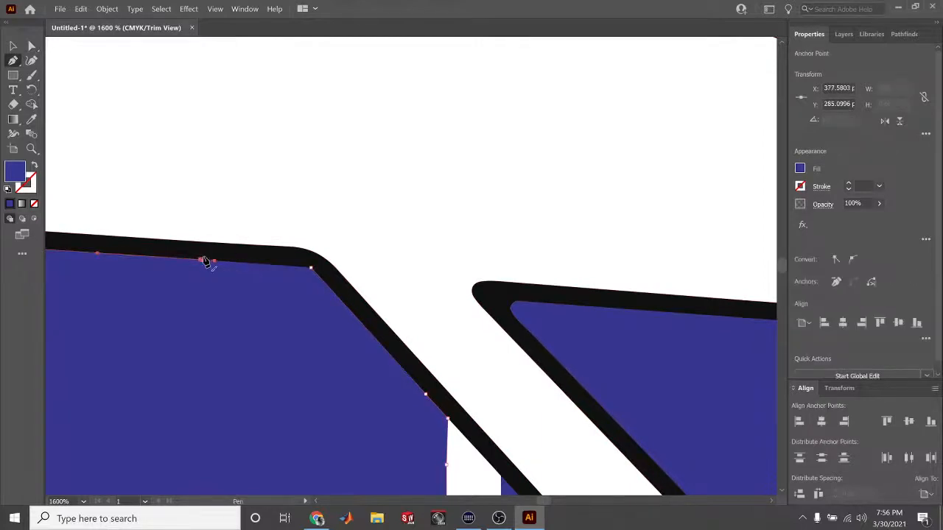
click(311, 268)
Examine the white aircraft's outline and the whole emblem for remaining flaws, and clear the selection
scroll(287, 362, up, 3)
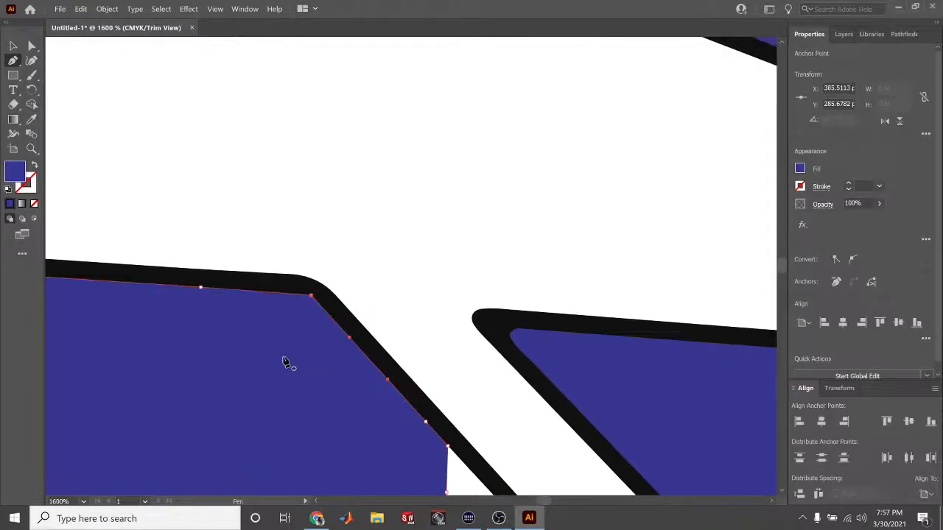
scroll(286, 362, down, 5)
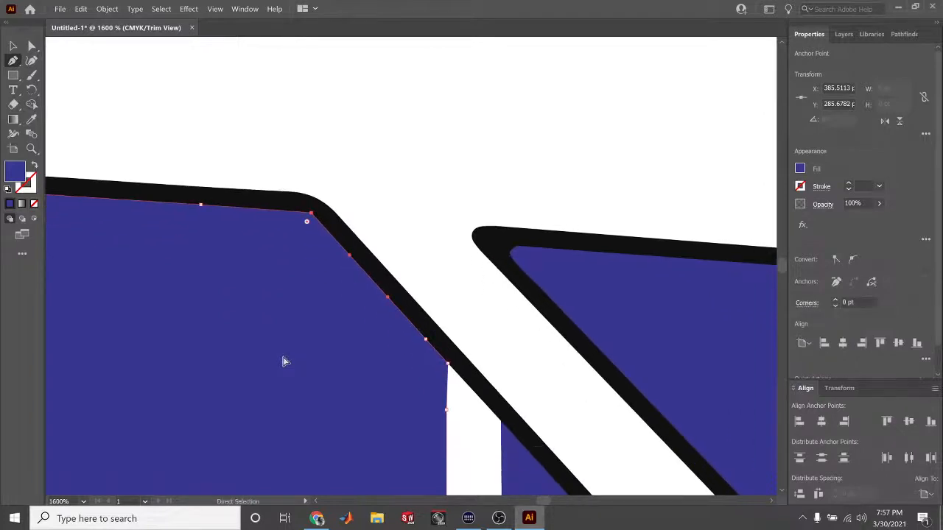
scroll(286, 362, down, 3)
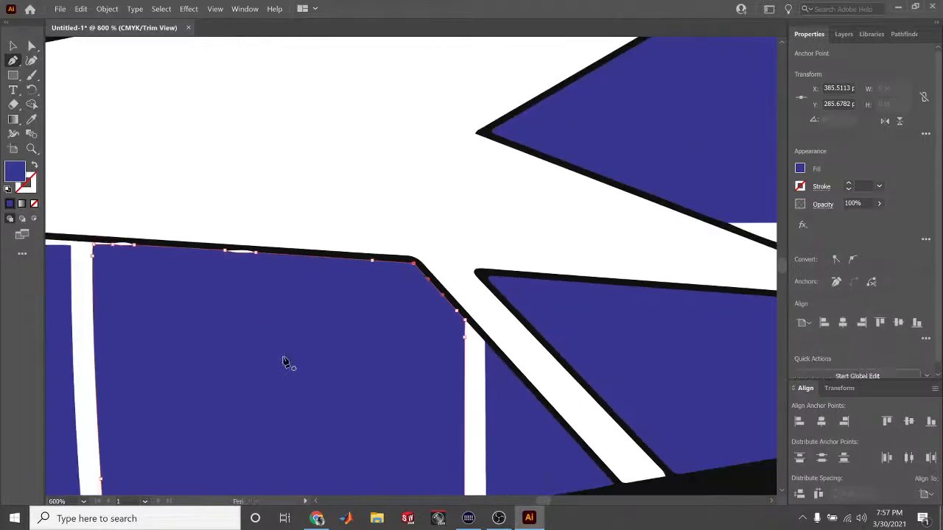
click(32, 46)
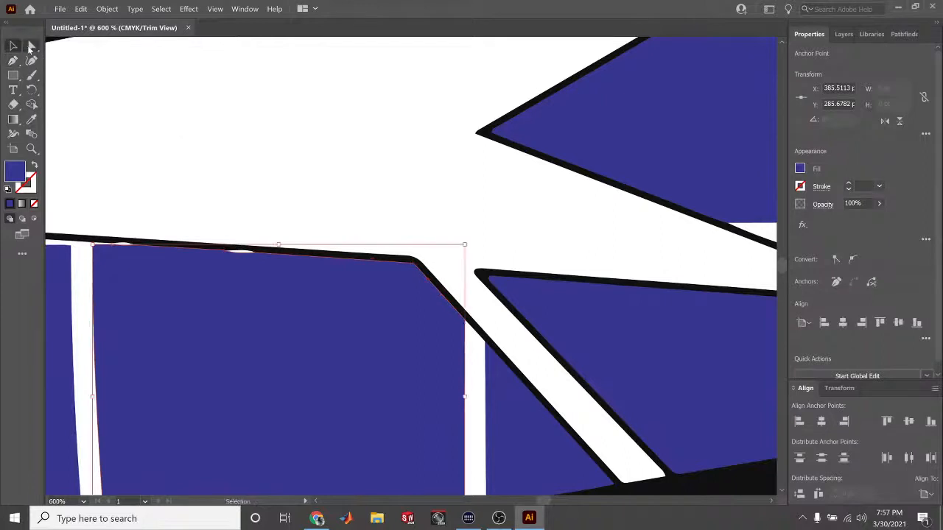
click(159, 162)
scroll(274, 302, up, 6)
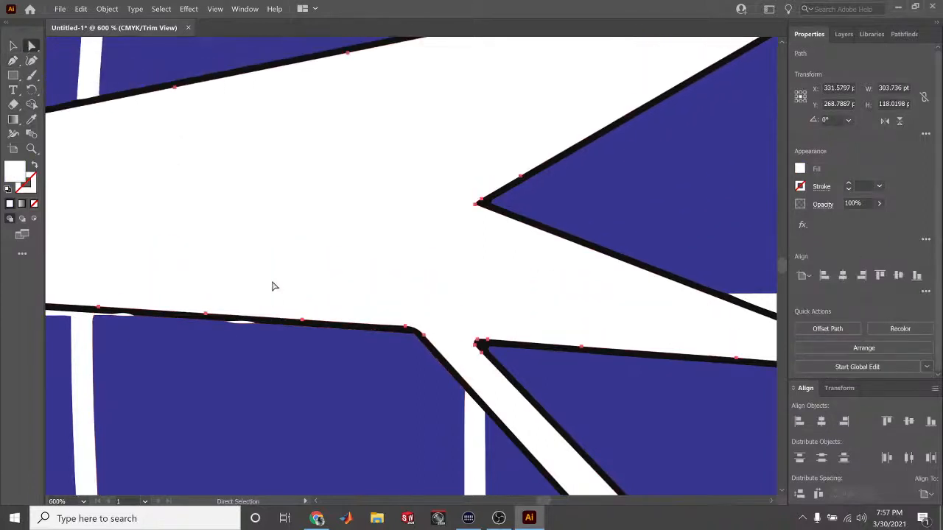
scroll(271, 277, up, 10)
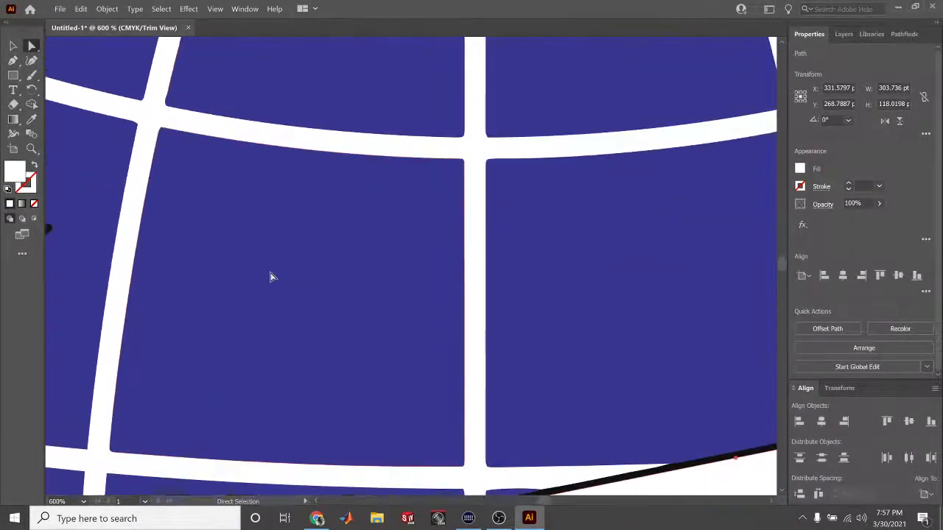
scroll(270, 277, up, 3)
key(ctrl+minus)
key(ctrl+minus)
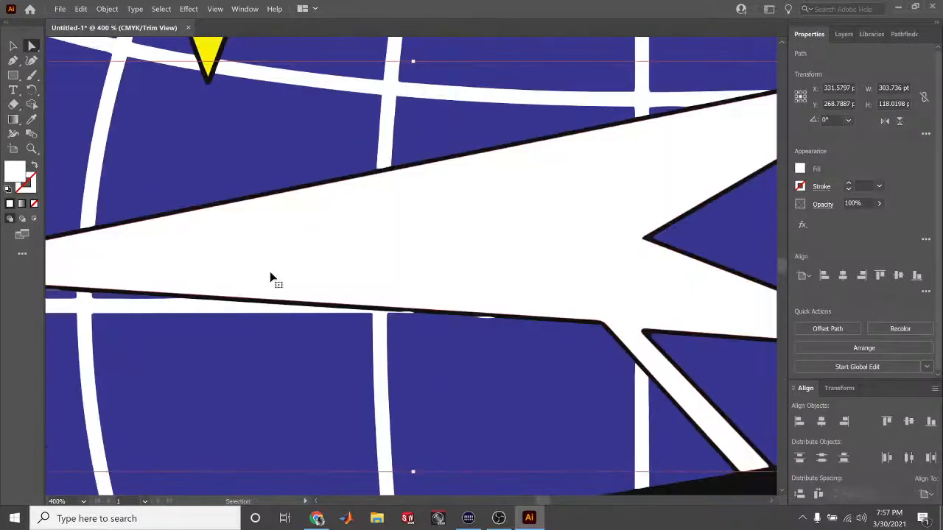
key(ctrl+minus)
key(ctrl+minus)
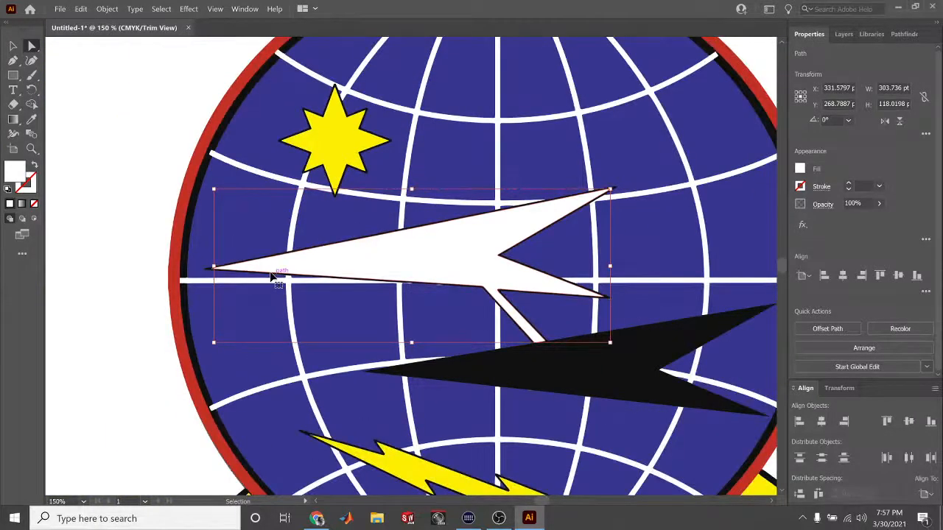
key(a)
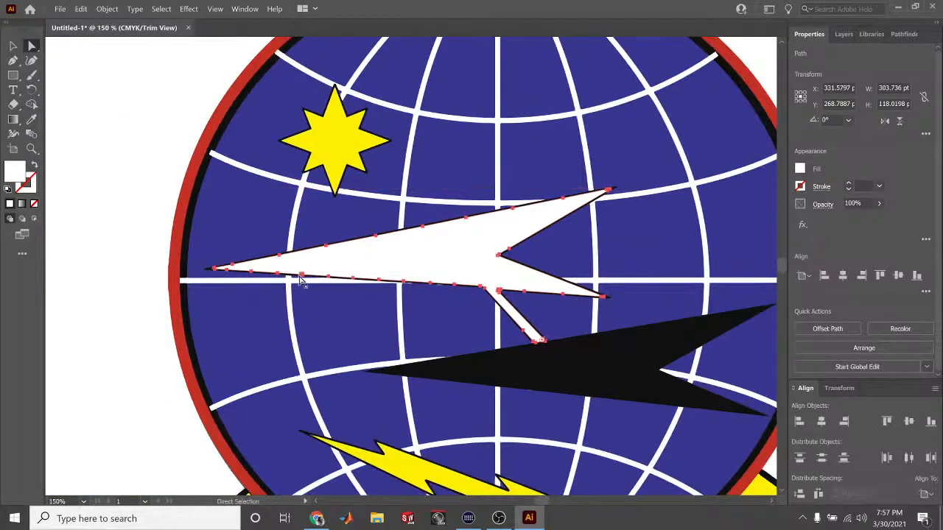
scroll(300, 281, up, 2)
key(ctrl+minus)
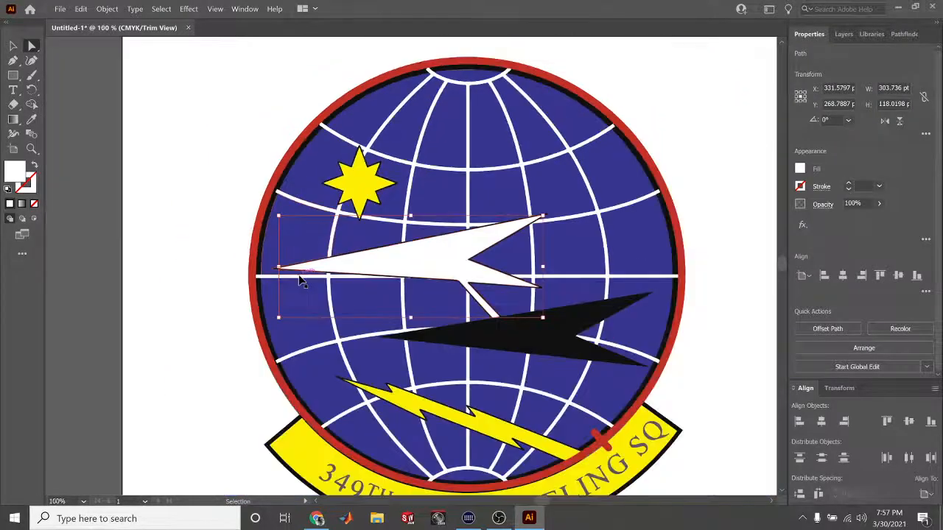
key(ctrl+minus)
key(ctrl+equal)
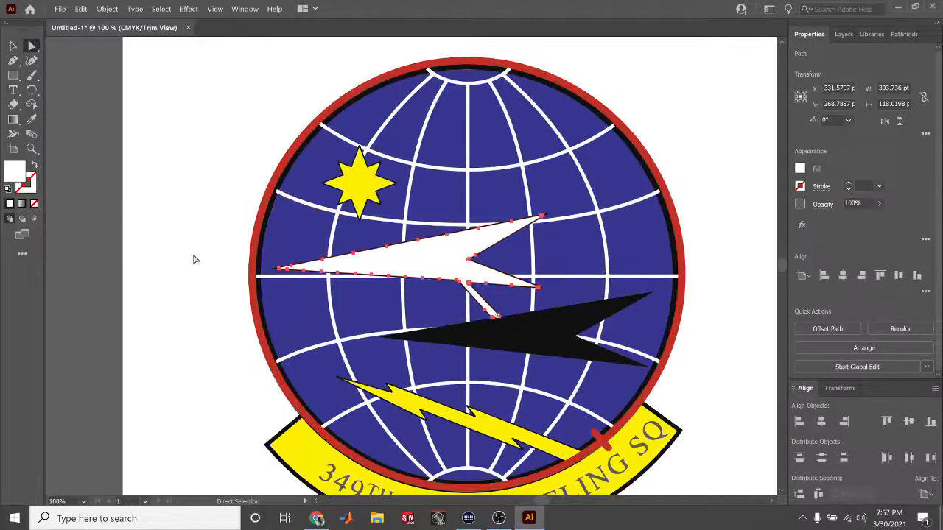
click(195, 259)
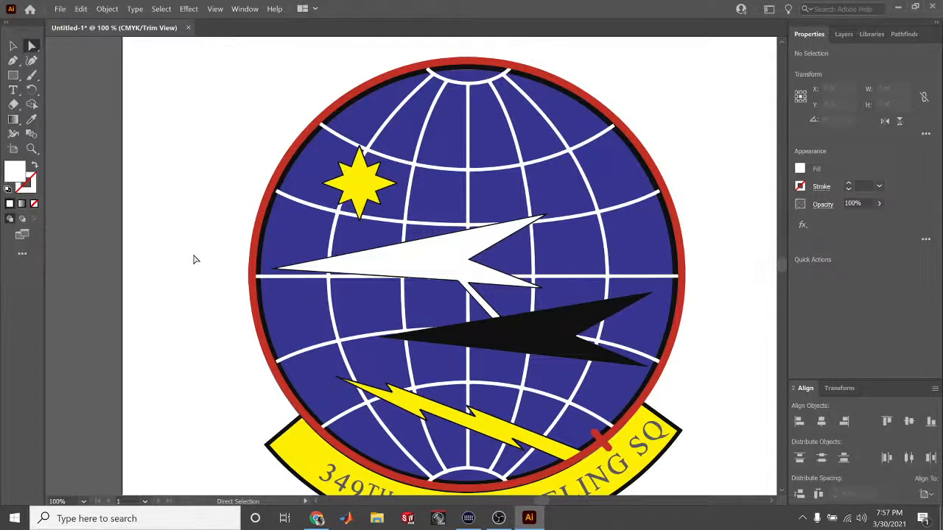
Select every blue globe piece by matching the fill color of the piece at the white aircraft's nose
click(317, 248)
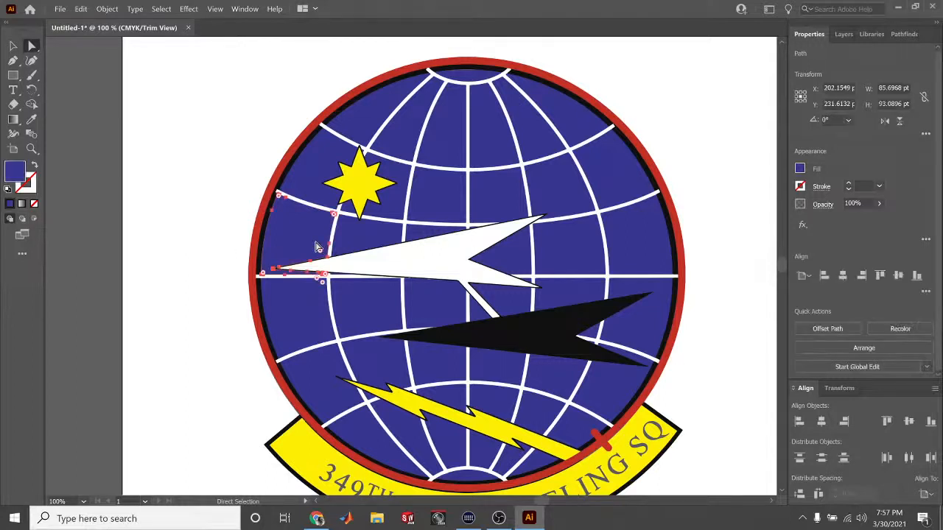
click(12, 46)
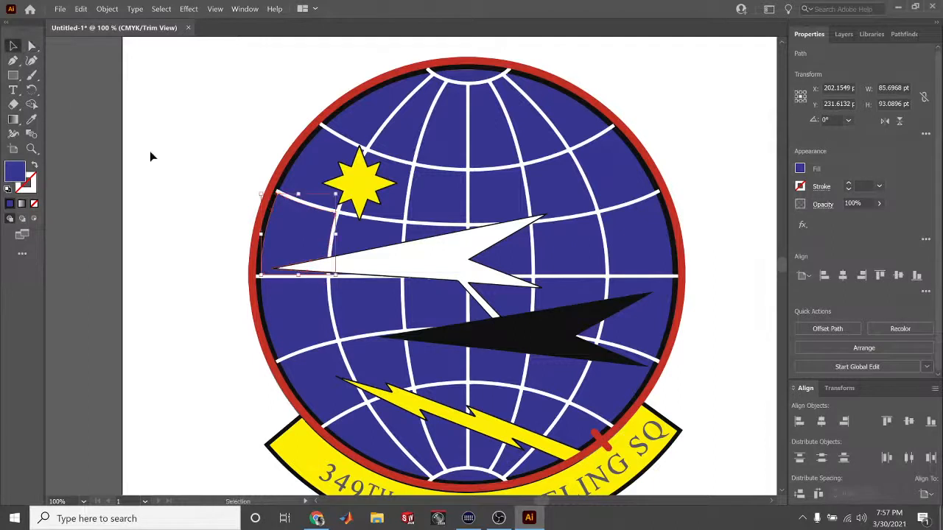
right_click(299, 241)
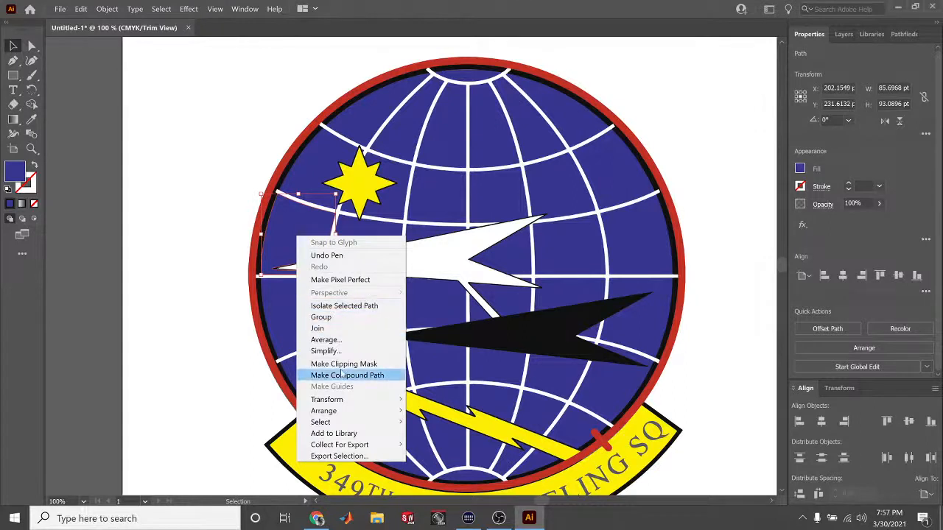
mouse_move(342, 423)
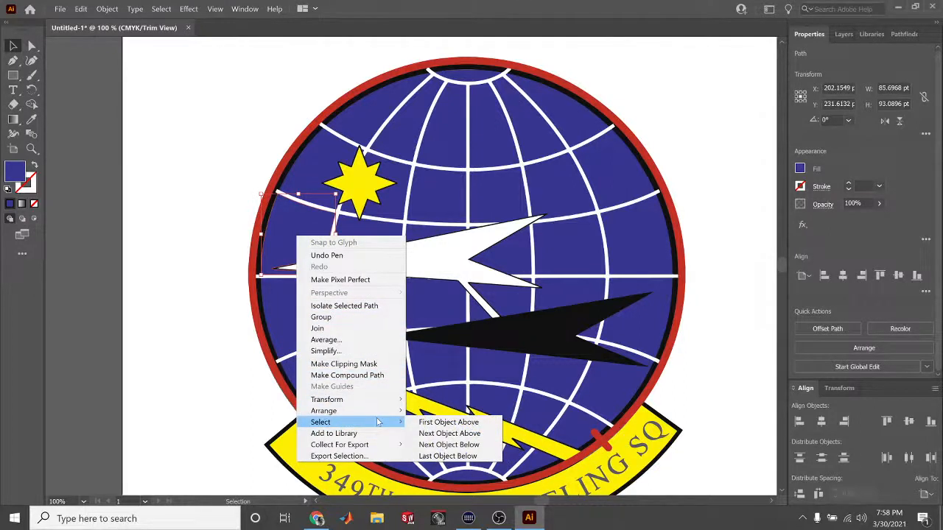
click(160, 11)
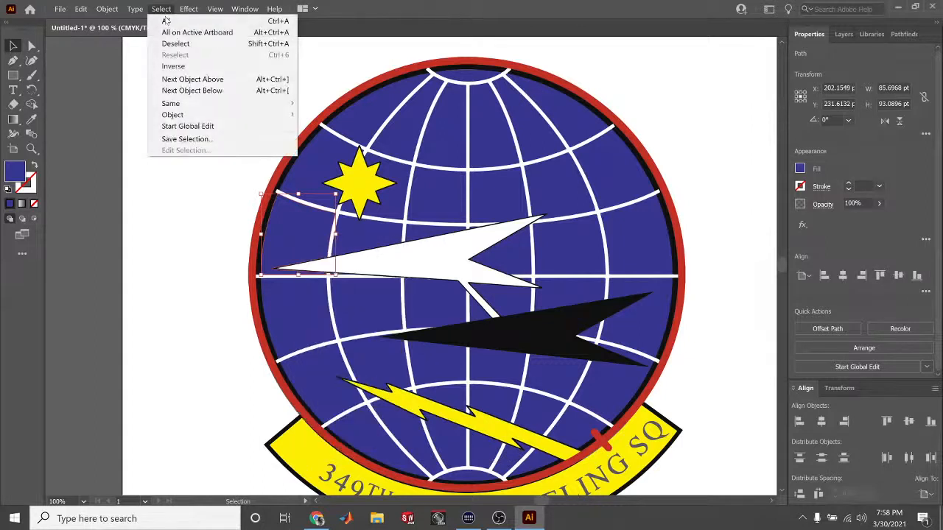
mouse_move(211, 108)
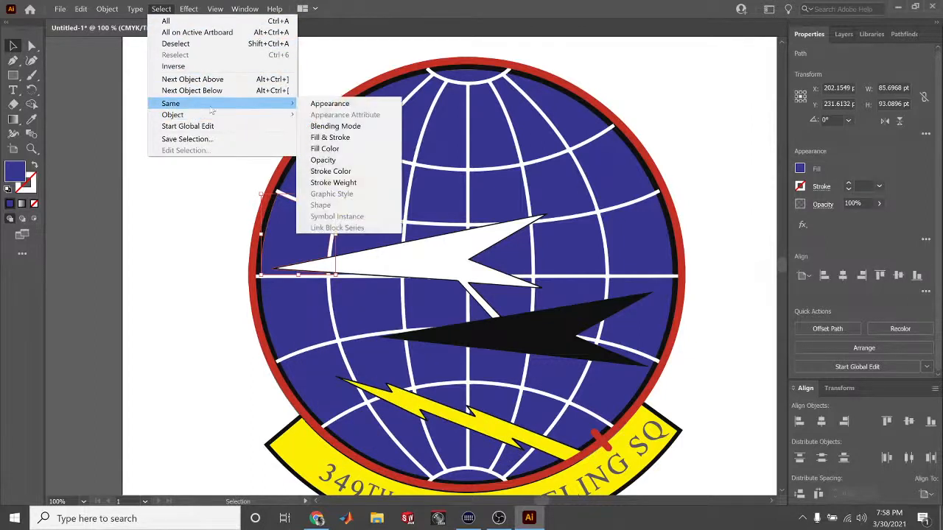
click(325, 149)
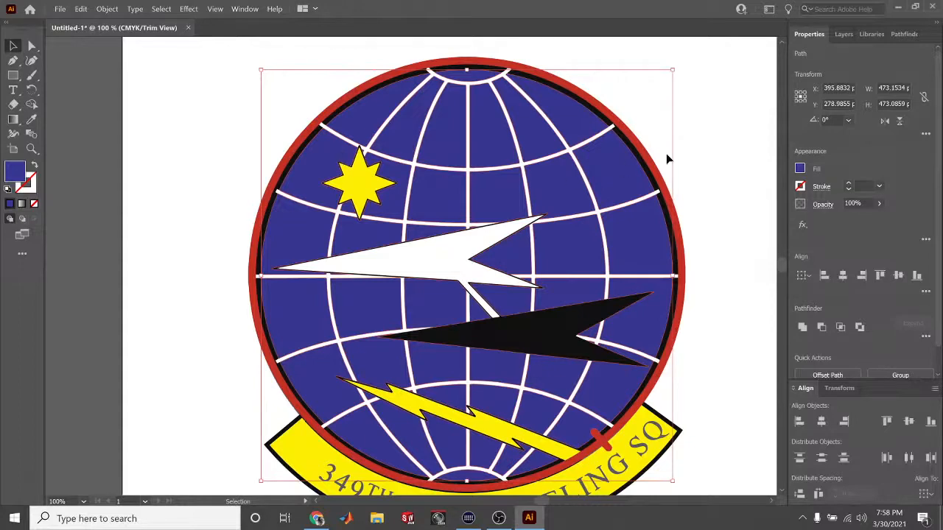
Try green, dark brown and tan fills on the selected globe pieces and settle on the brown swatch C=30 M=50 Y=75 K=10
click(800, 169)
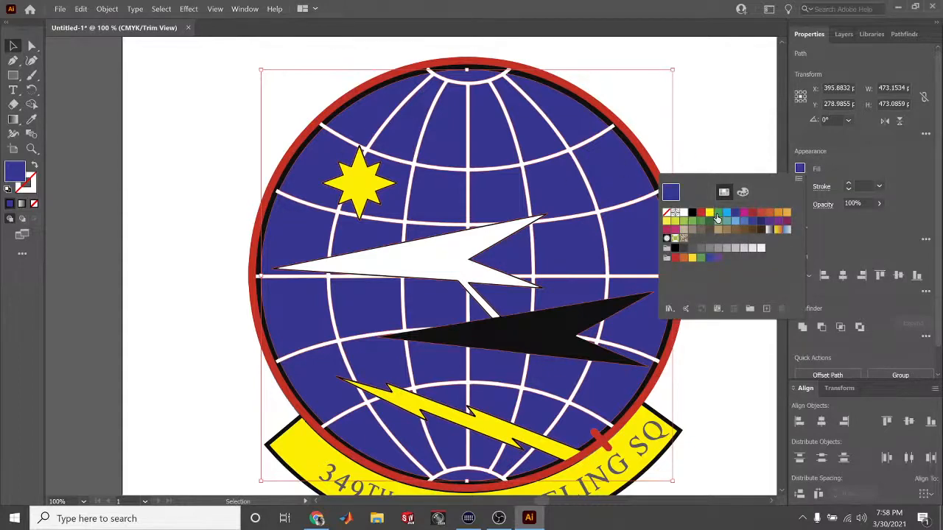
click(717, 213)
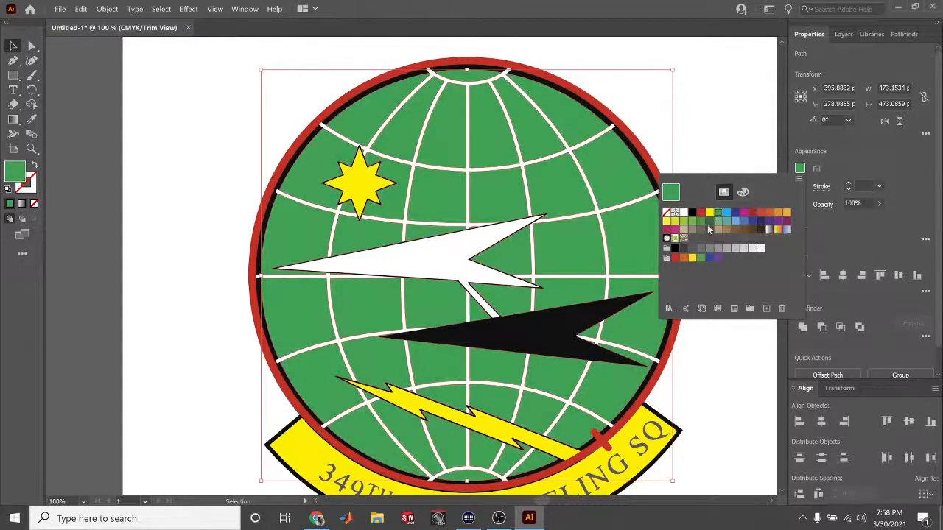
click(709, 230)
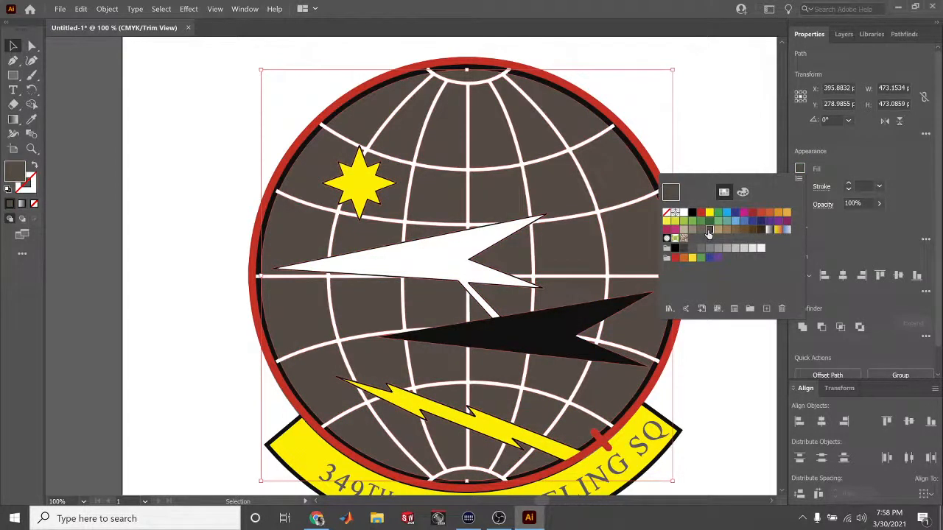
click(717, 229)
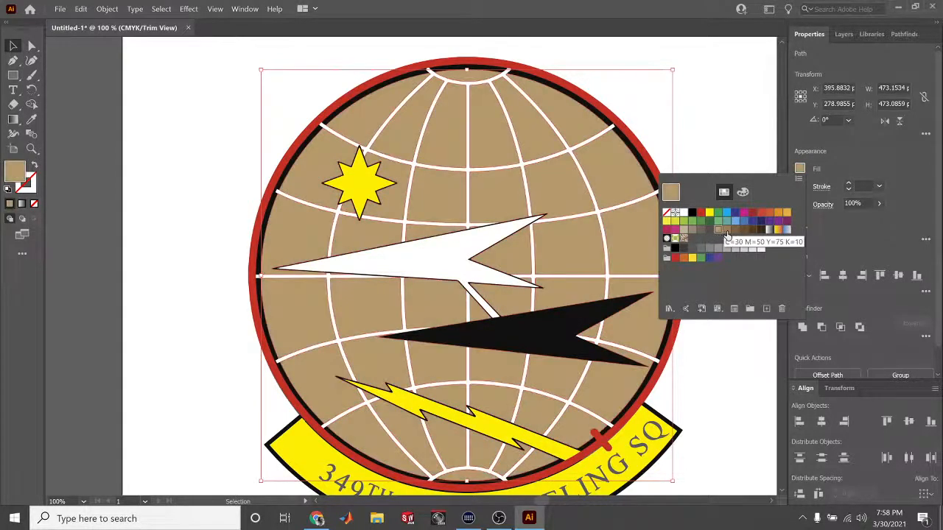
click(727, 230)
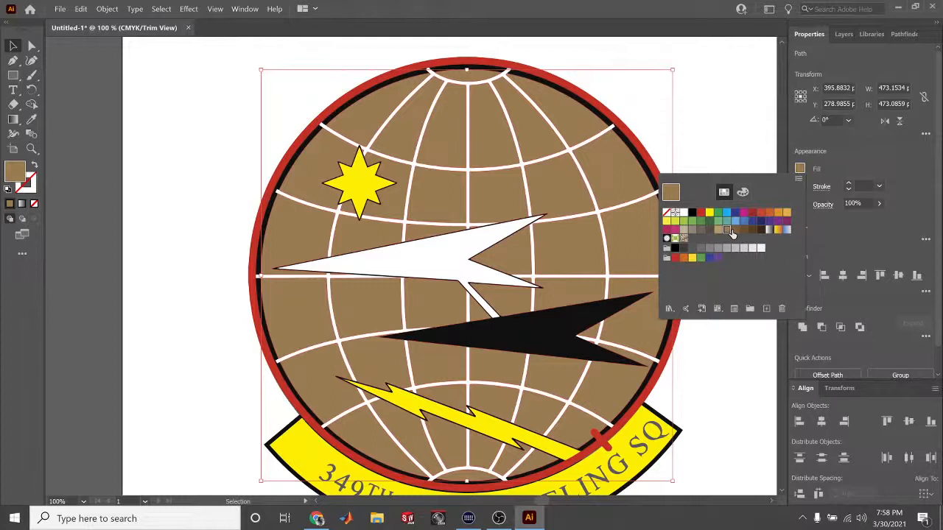
click(751, 151)
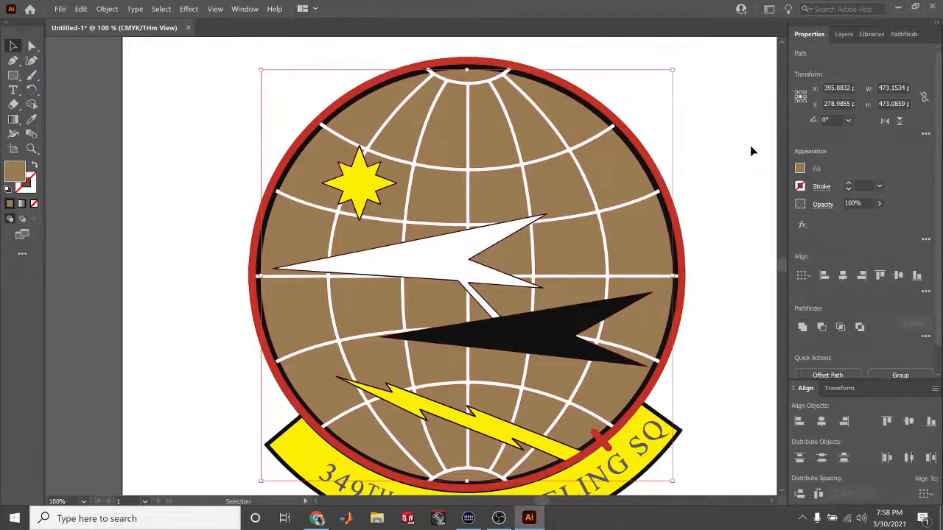
Fit the artboard in view and delete the whole recolored 349 ARS emblem group
click(752, 151)
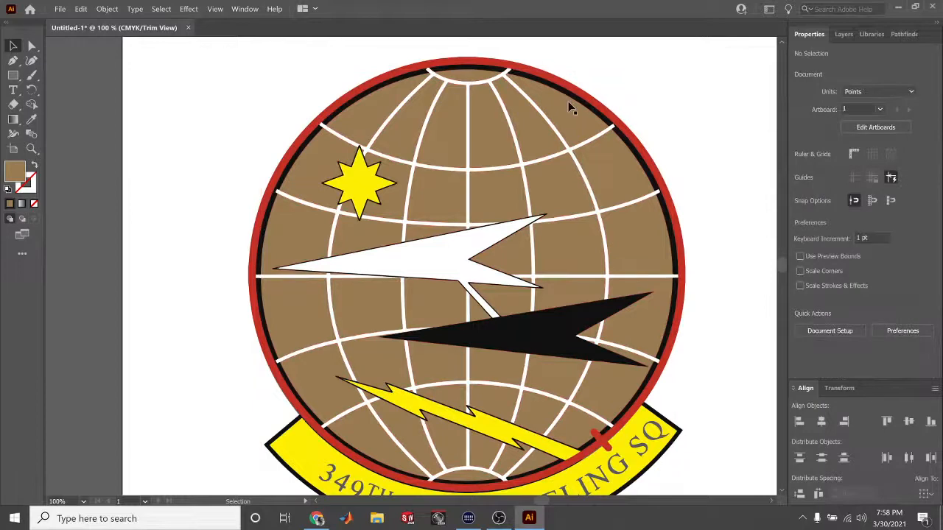
key(ctrl+minus)
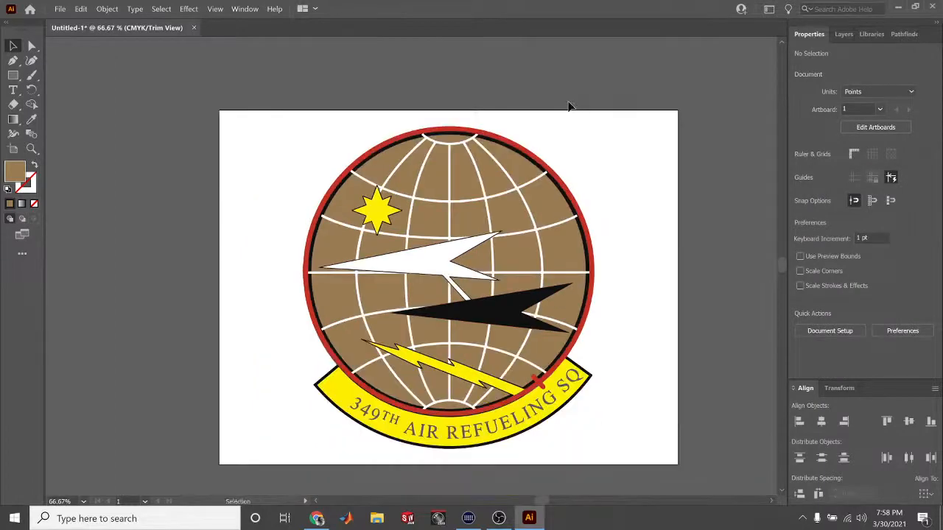
key(ctrl+0)
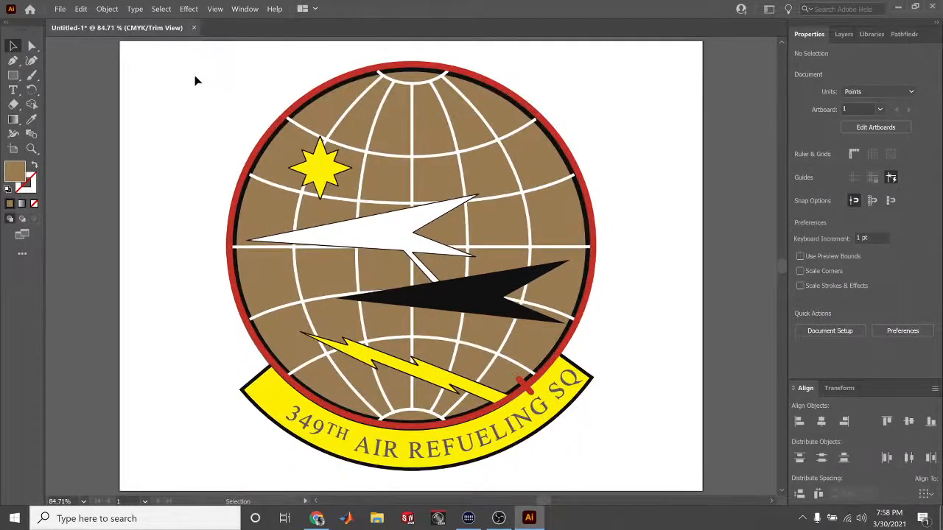
click(410, 112)
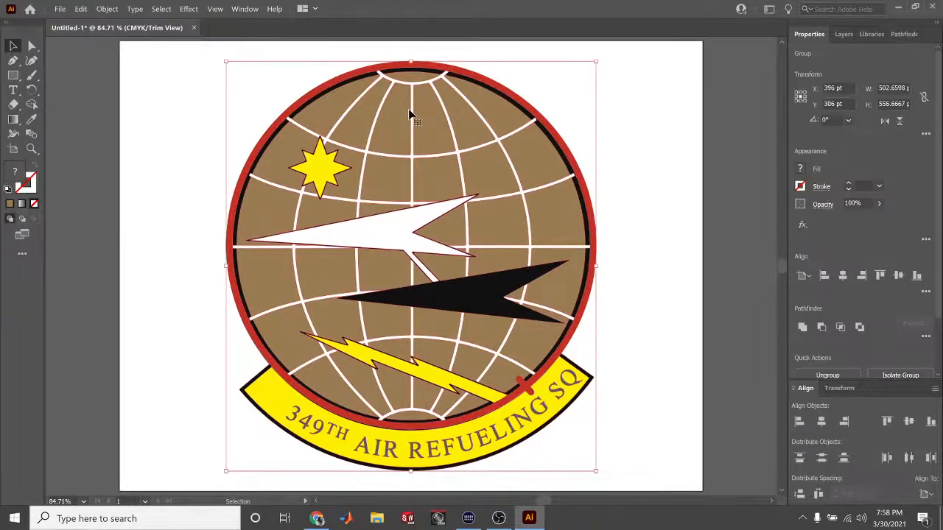
key(Delete)
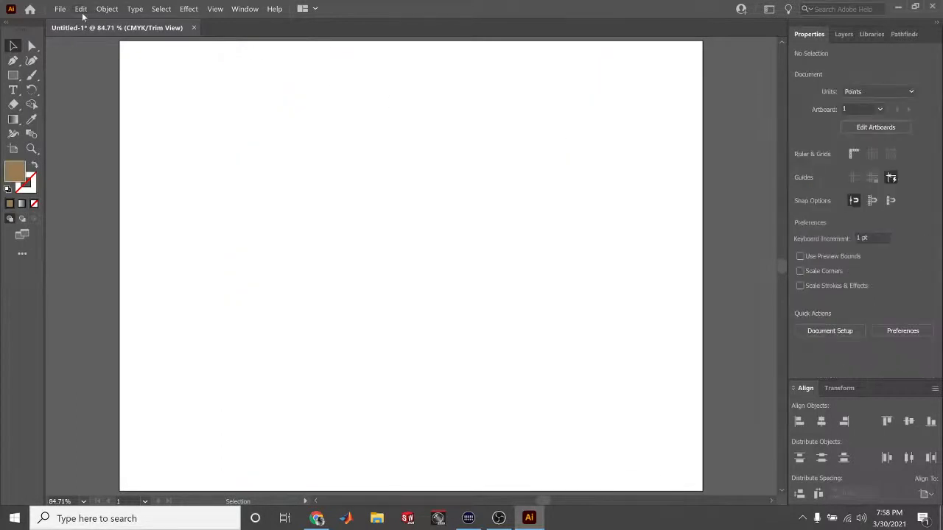
Place the 1st Shirt image from the Pictures folder on the empty artboard, about 532 pt wide and 553 pt high
click(60, 9)
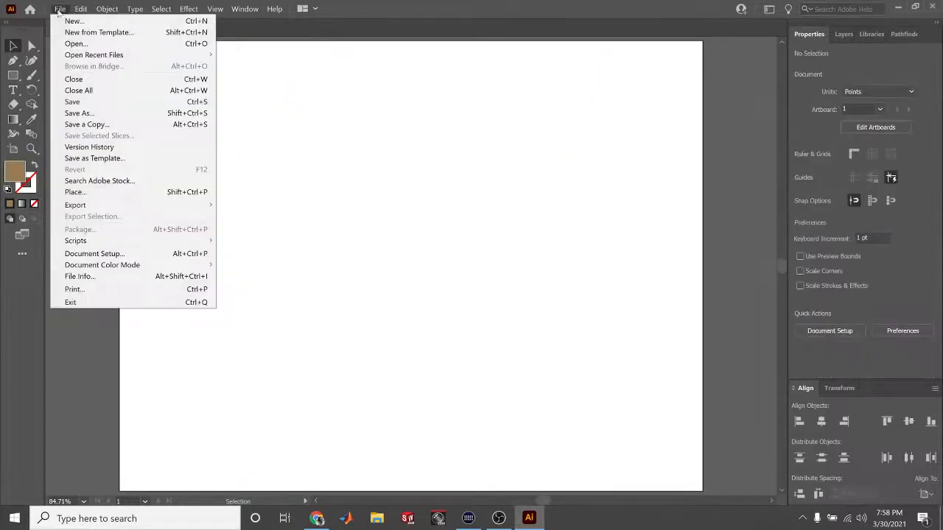
click(118, 192)
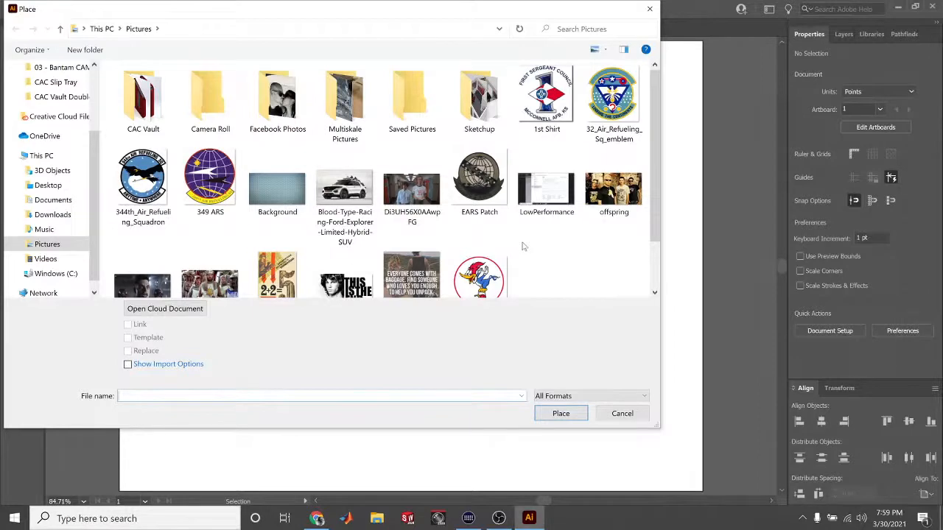
click(572, 93)
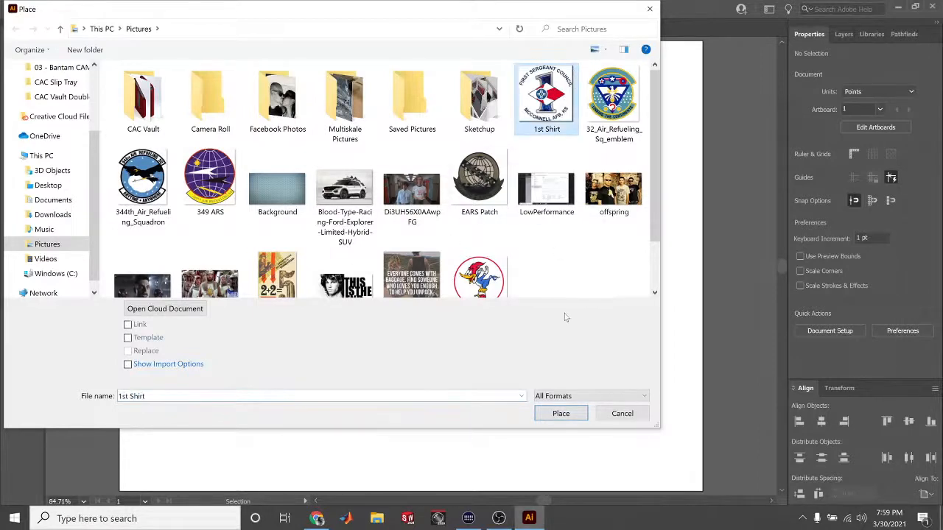
click(561, 413)
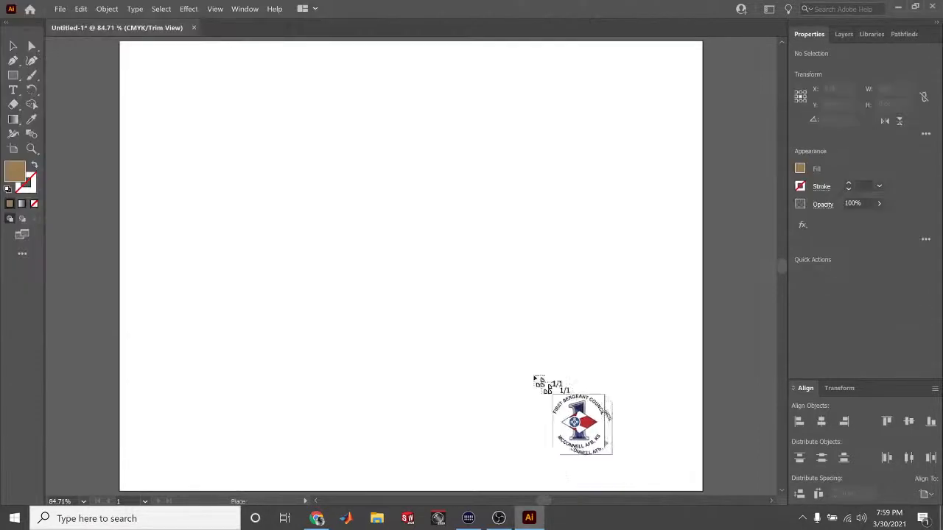
mouse_move(247, 67)
mouse_down()
mouse_move(442, 303)
mouse_move(638, 482)
mouse_up()
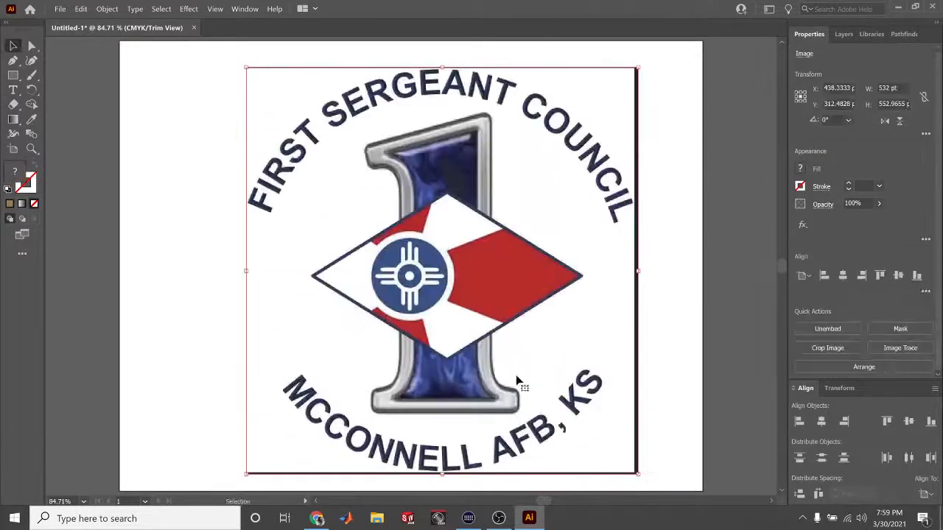
Center the placed image horizontally and vertically on the artboard and clear the selection
drag(302, 155, 261, 148)
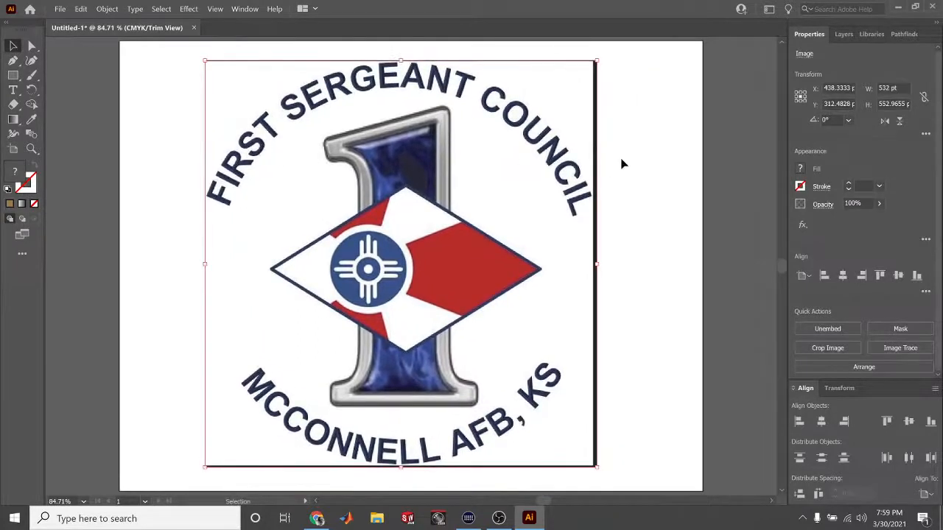
click(843, 276)
click(883, 276)
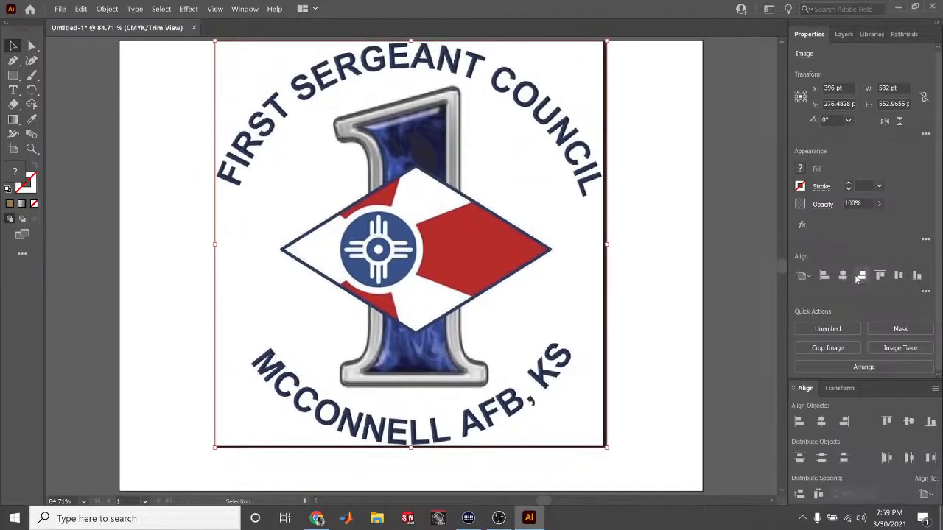
click(898, 276)
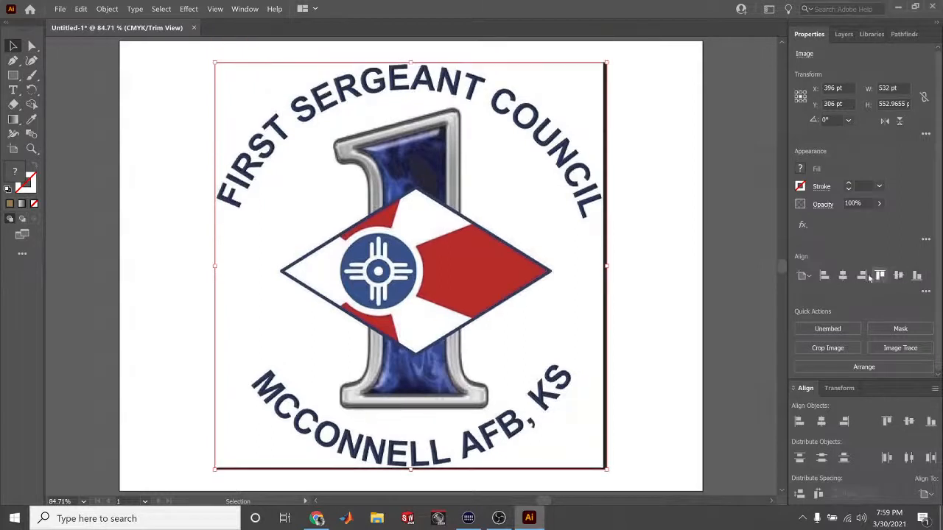
click(666, 236)
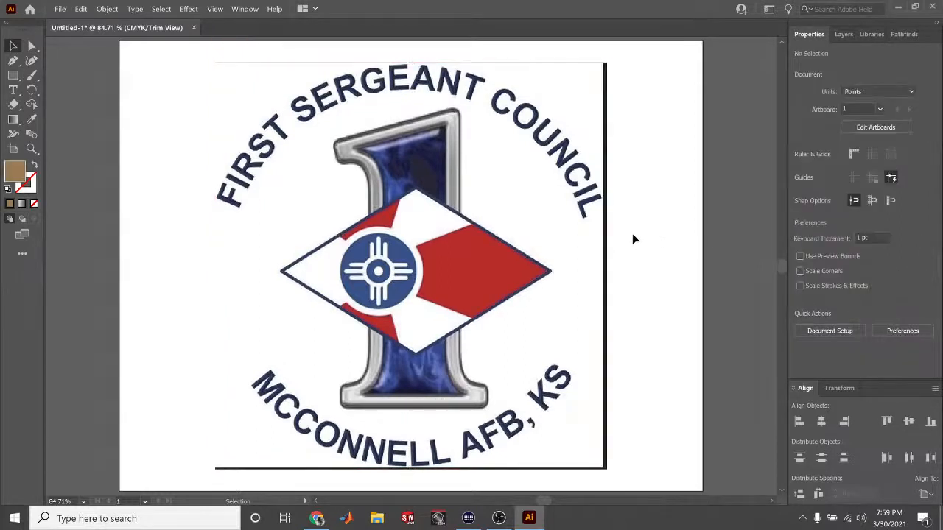
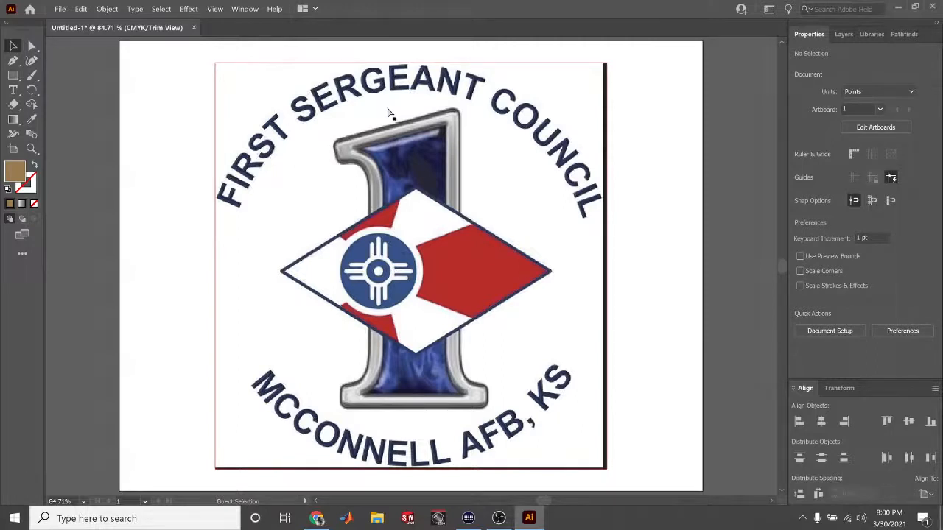
Examine the pixel quality of the image's diamond, metallic numeral and SERGEANT lettering up close, and return to the full artboard view
key(ctrl+equal)
key(ctrl+equal)
key(ctrl+equal)
key(ctrl+equal)
scroll(391, 266, up, 5)
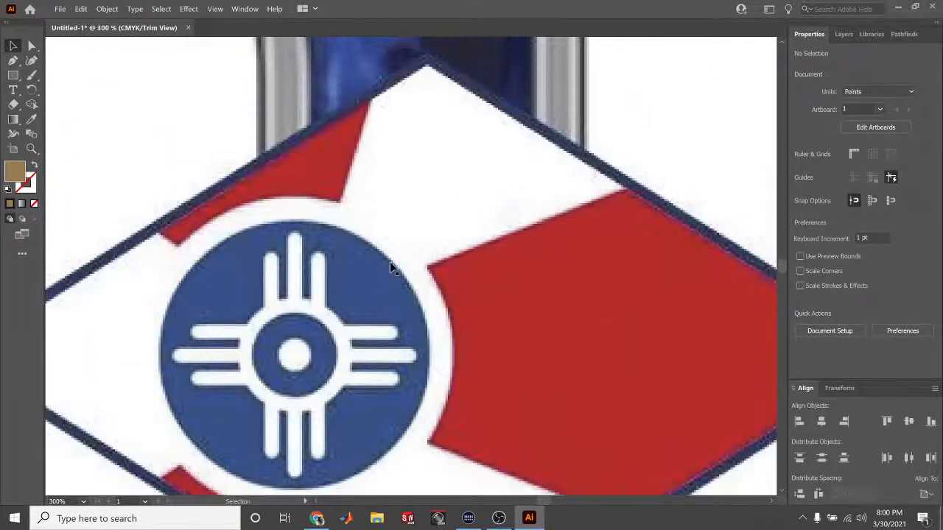
scroll(391, 271, up, 10)
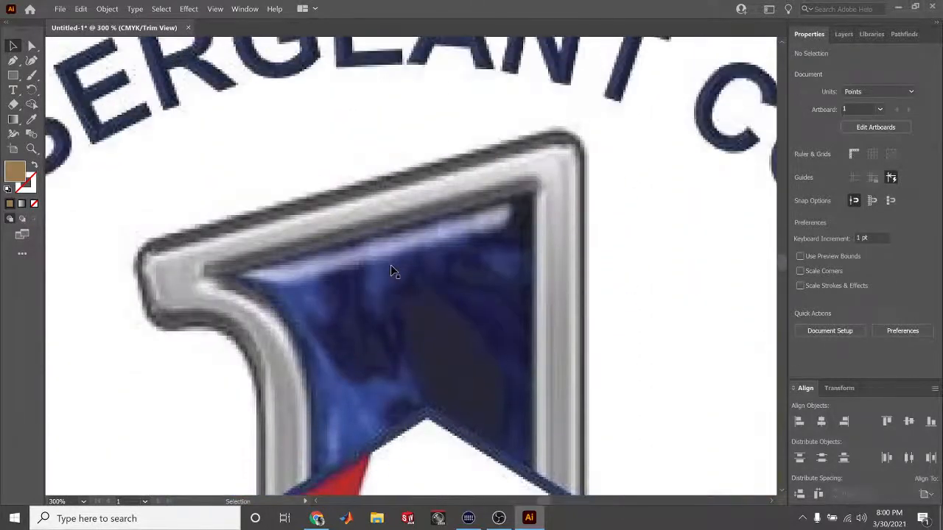
scroll(392, 271, up, 3)
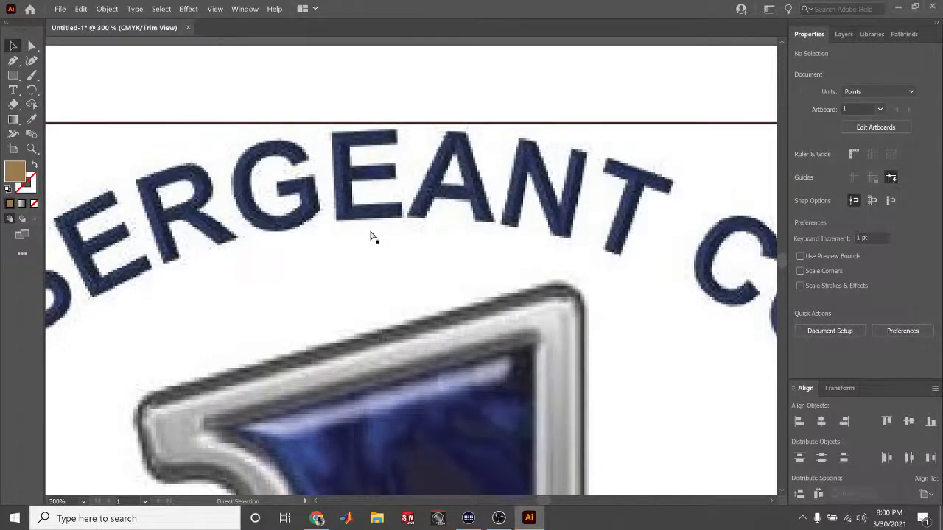
scroll(372, 236, up, 3)
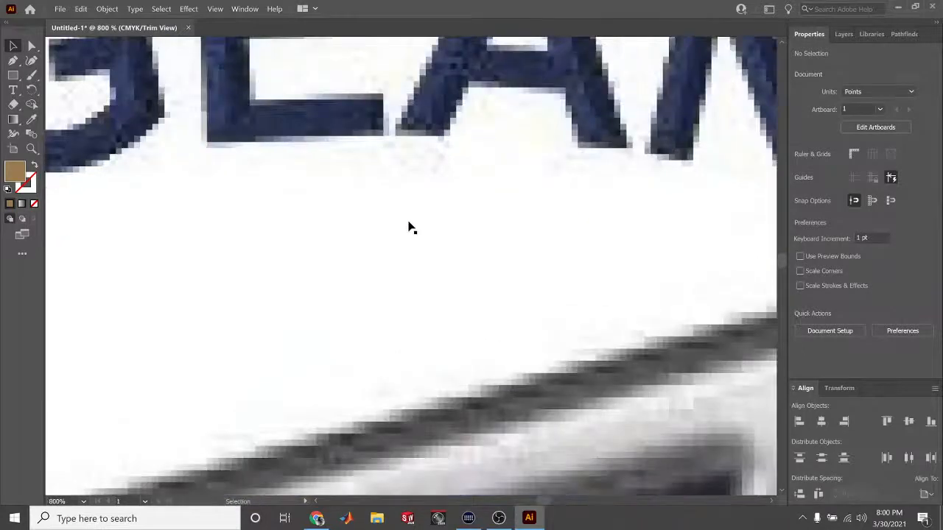
scroll(409, 227, up, 3)
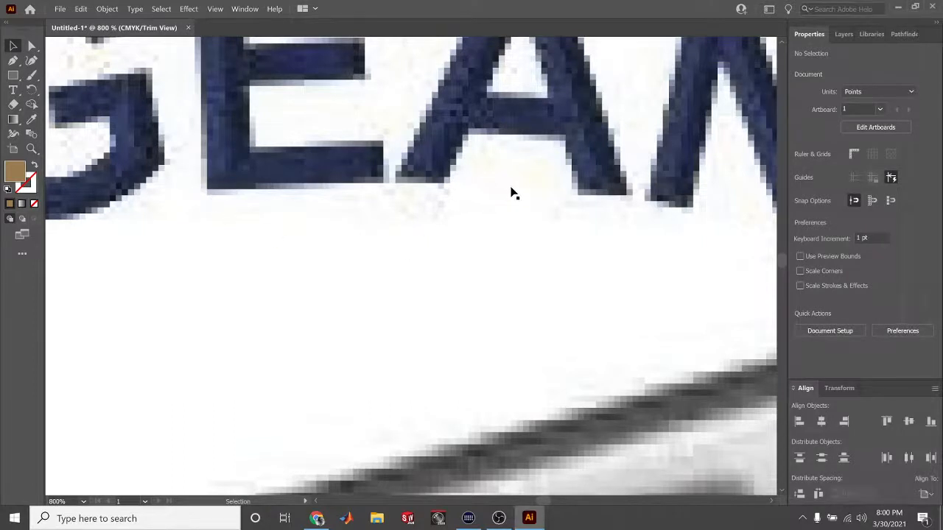
scroll(654, 247, up, 5)
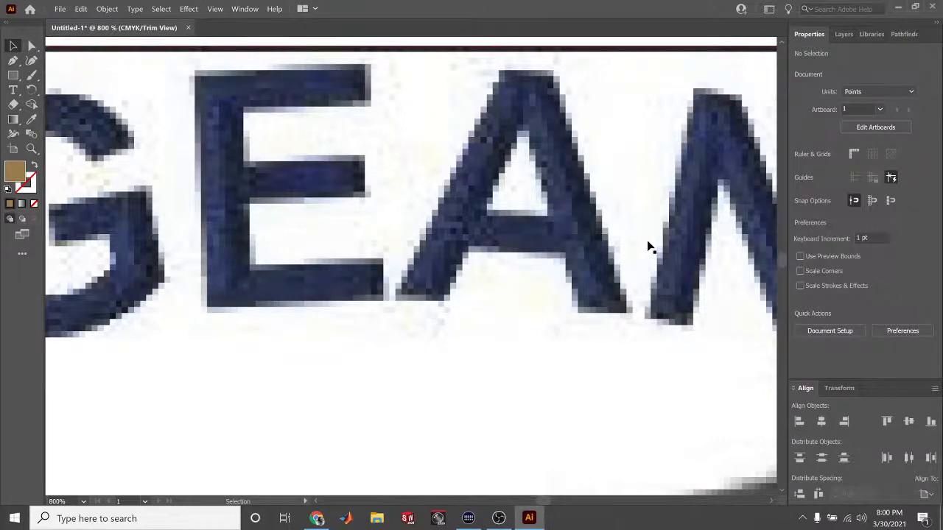
scroll(649, 247, up, 2)
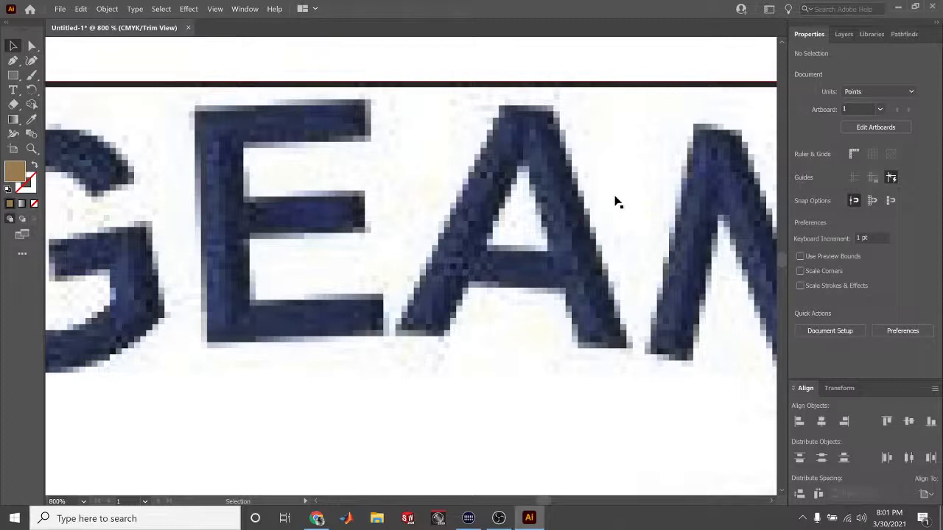
key(ctrl+minus)
key(ctrl+minus)
key(ctrl+minus)
key(ctrl+minus)
key(ctrl+minus)
key(ctrl+minus)
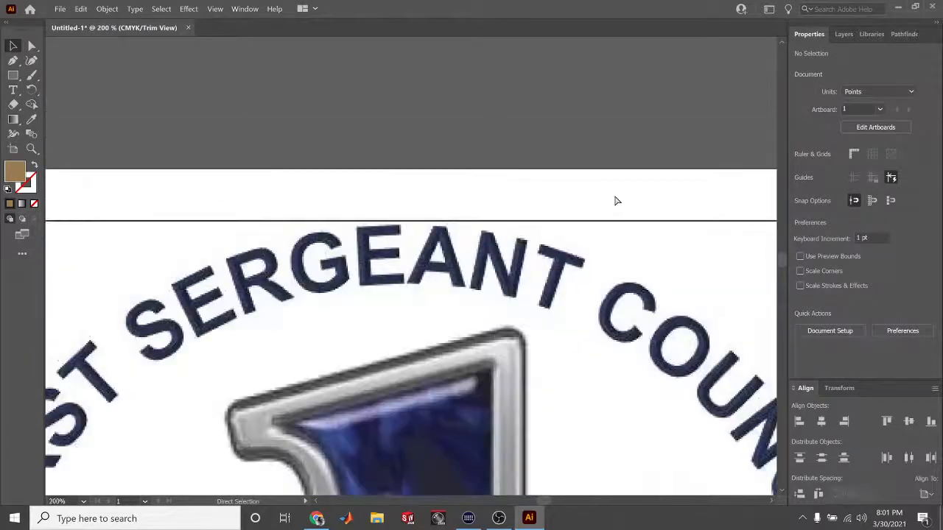
scroll(601, 236, down, 6)
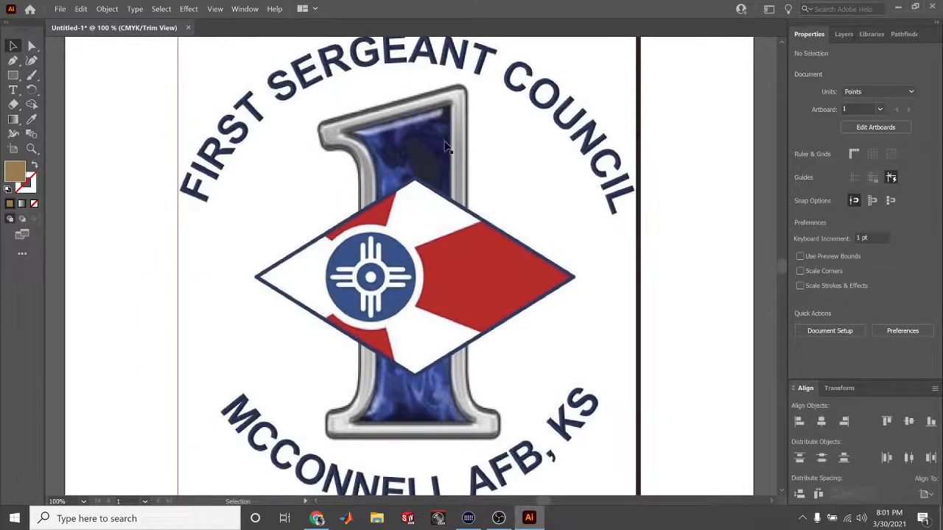
key(ctrl+0)
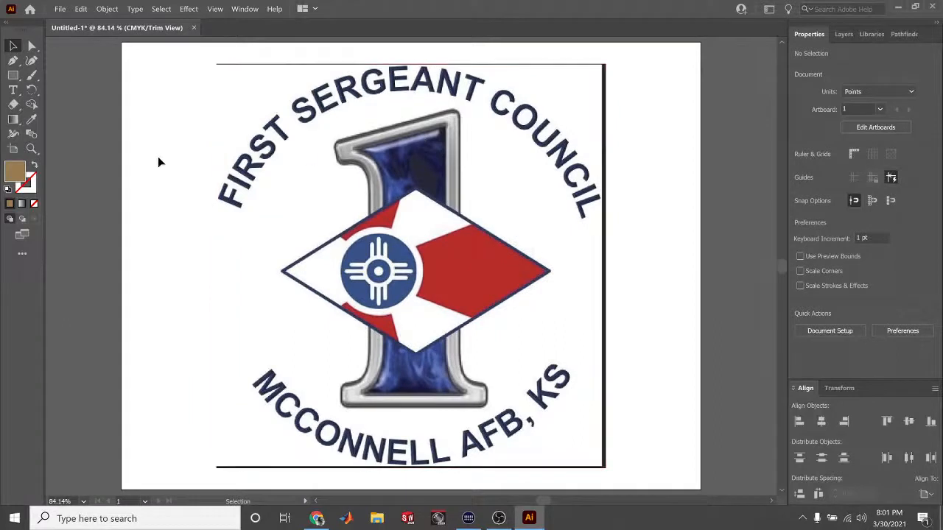
Trace the First Sergeant Council image with the High Fidelity Photo preset and expand the tracing into paths
click(256, 121)
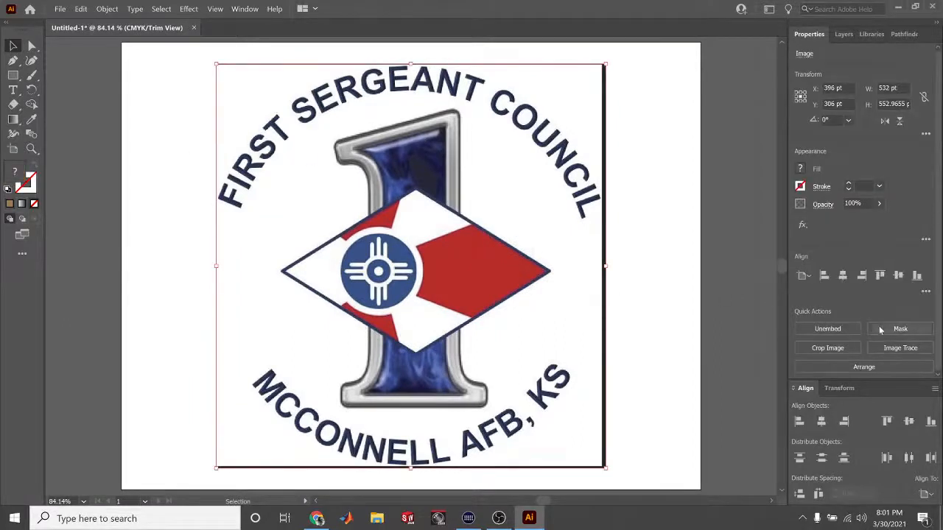
click(875, 351)
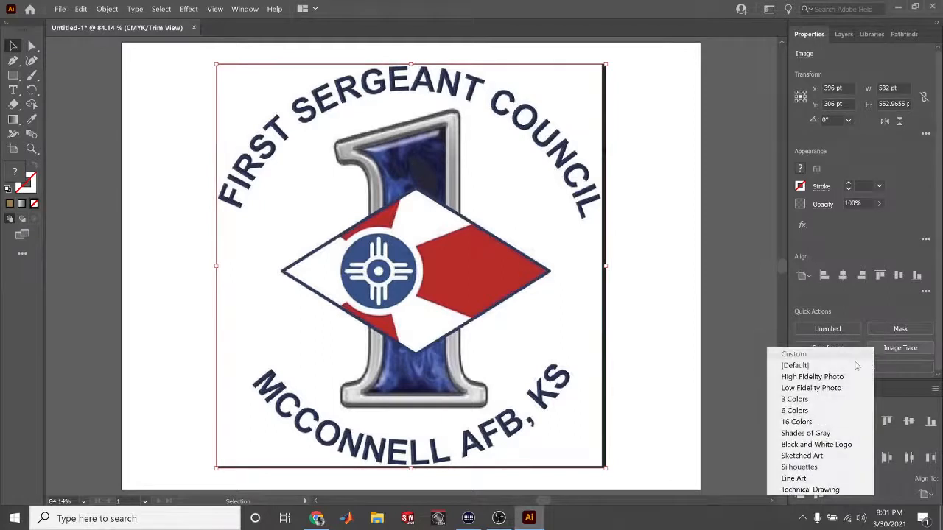
click(801, 378)
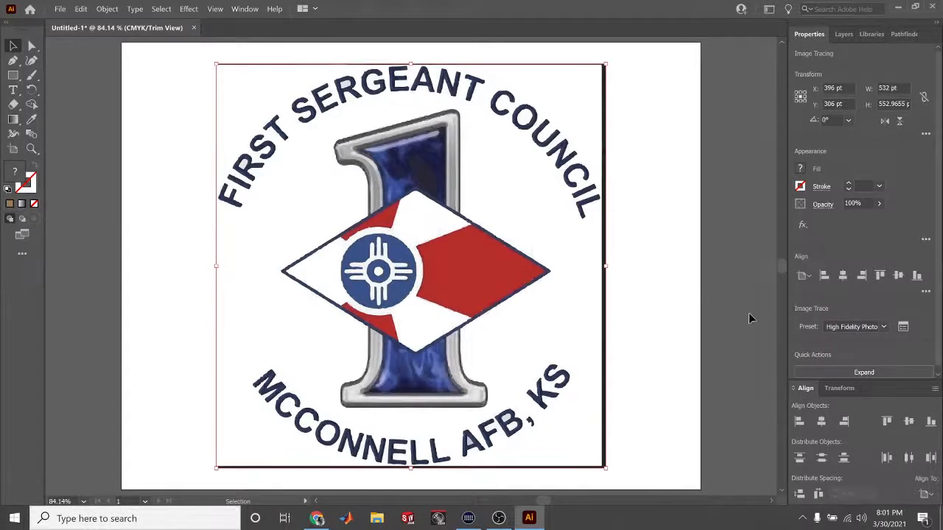
click(846, 372)
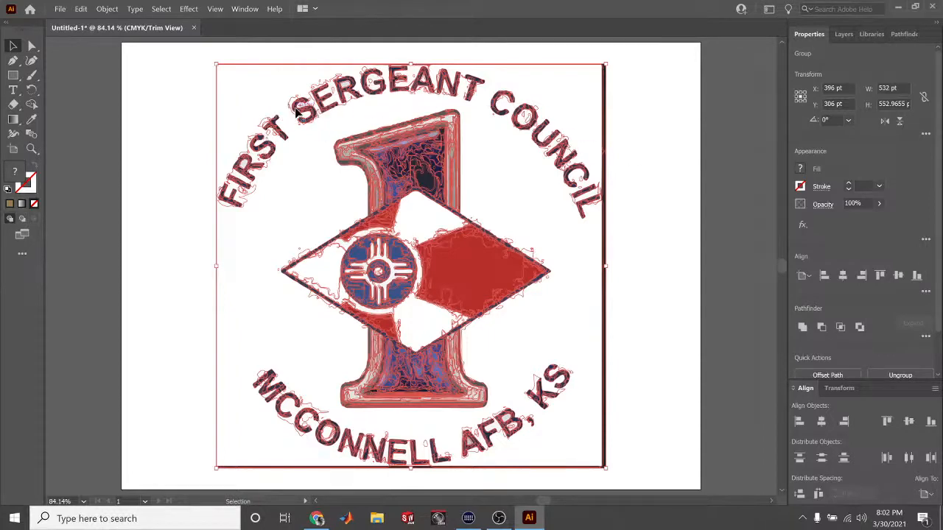
Ungroup the expanded tracing into separate pieces and clear the selection
click(650, 103)
click(581, 103)
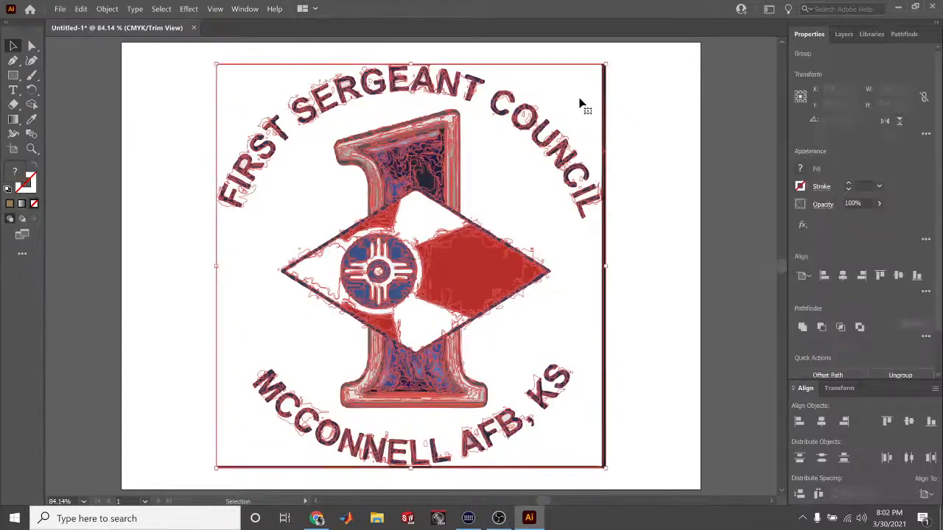
right_click(589, 102)
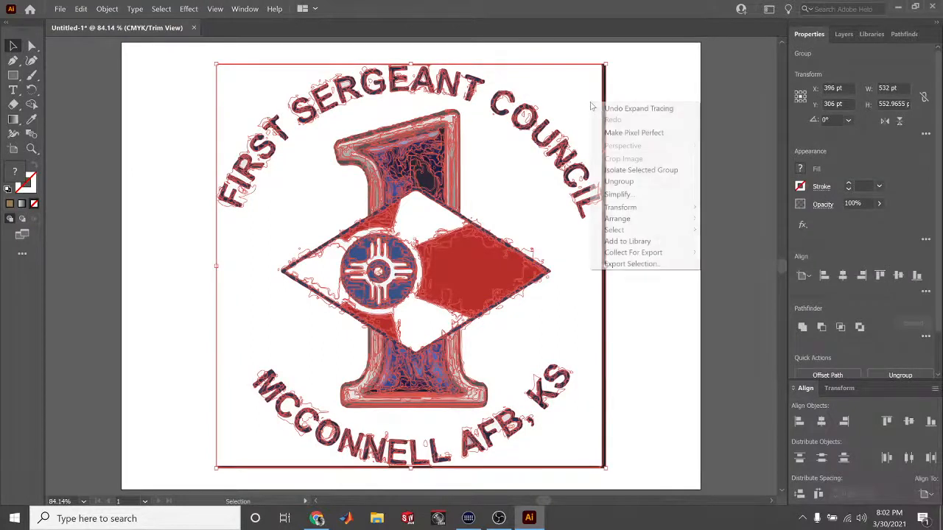
click(632, 186)
click(651, 162)
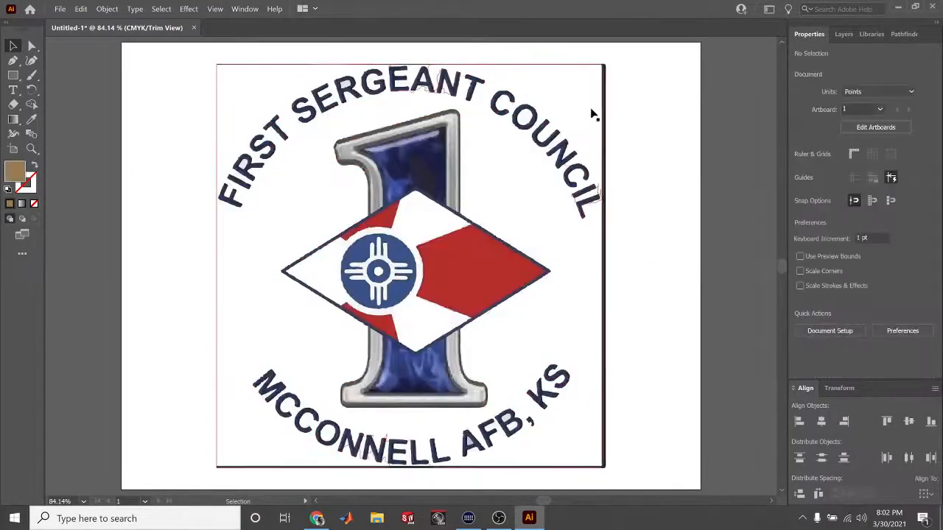
Delete the traced white background piece and the black border lines along the emblem's right, top and bottom edges
click(588, 103)
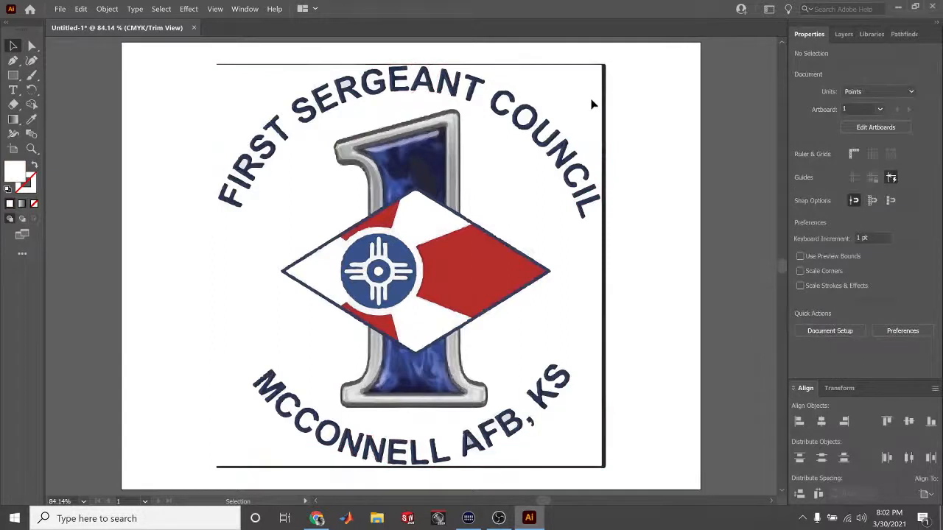
click(604, 93)
key(Delete)
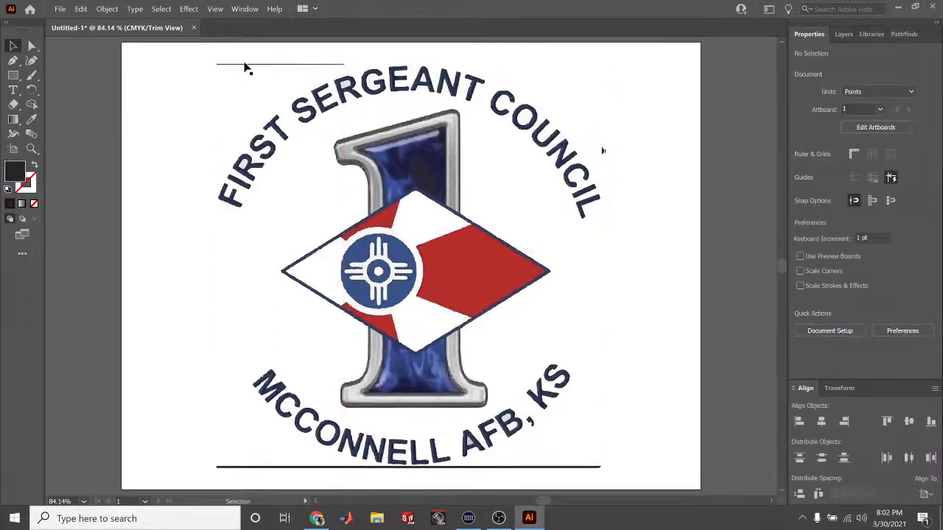
drag(196, 57, 355, 77)
key(Delete)
drag(204, 462, 352, 475)
key(Delete)
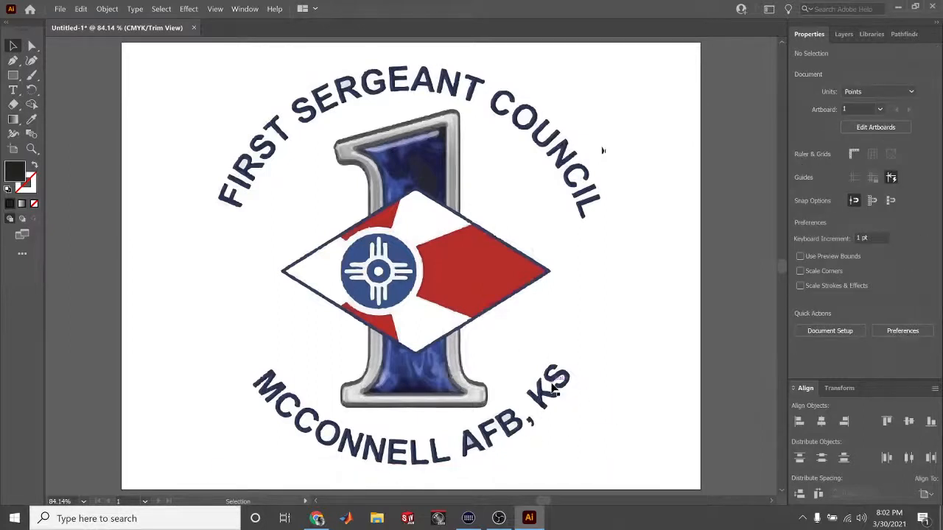
Delete the stray black mark on the white area beside the word COUNCIL
drag(591, 130, 619, 167)
key(Delete)
key(a)
Delete the white traced piece filling the opening inside the letter A of SERGEANT
key(ctrl+=)
key(ctrl+=)
key(ctrl+=)
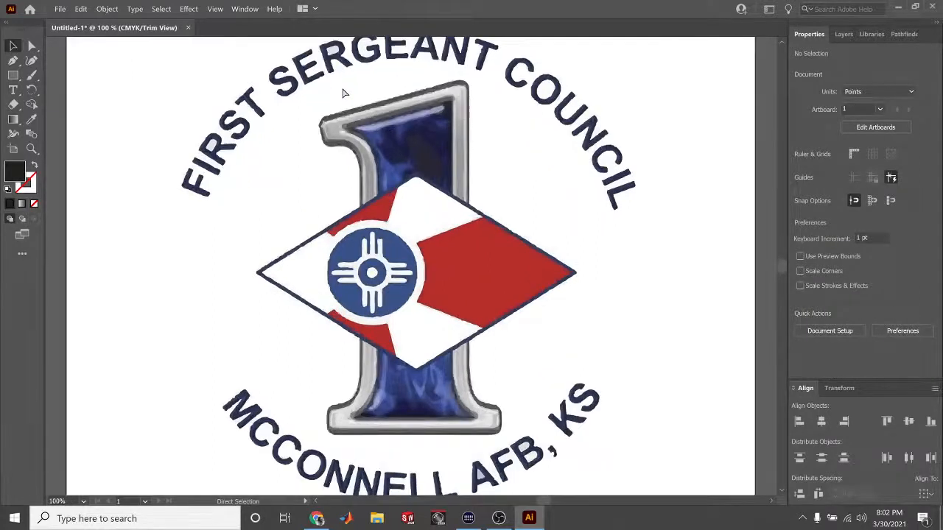
scroll(343, 94, up, 10)
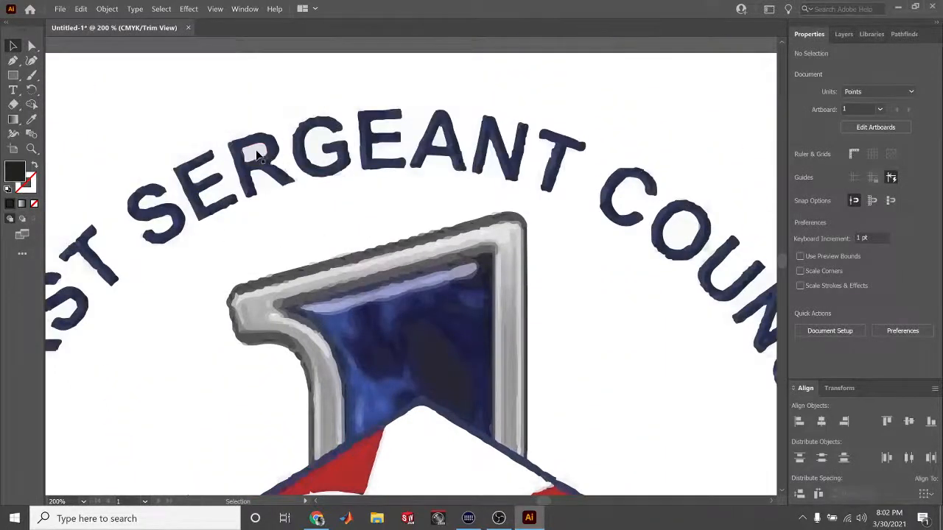
click(262, 159)
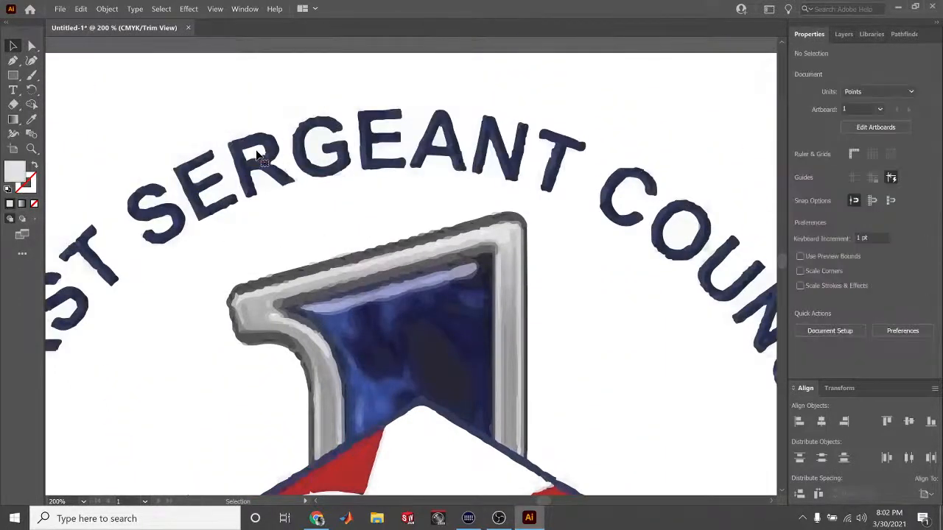
click(439, 140)
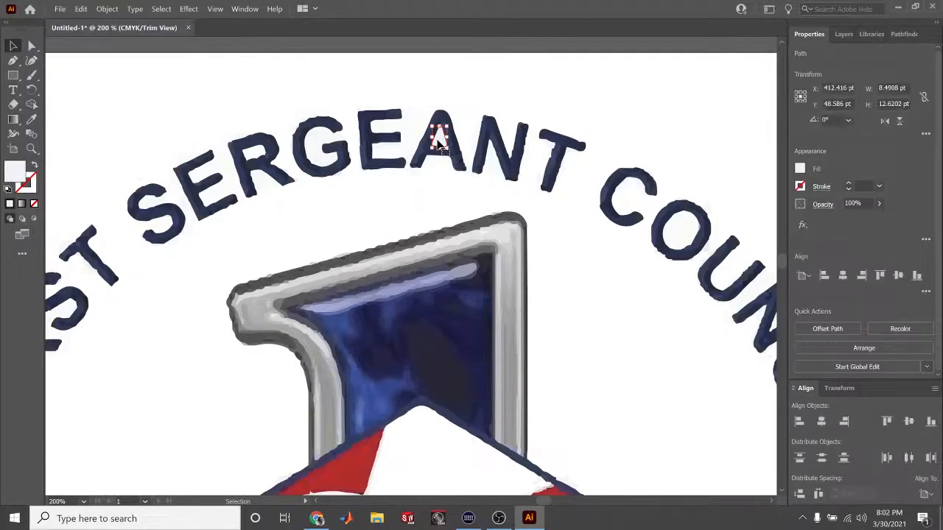
key(Delete)
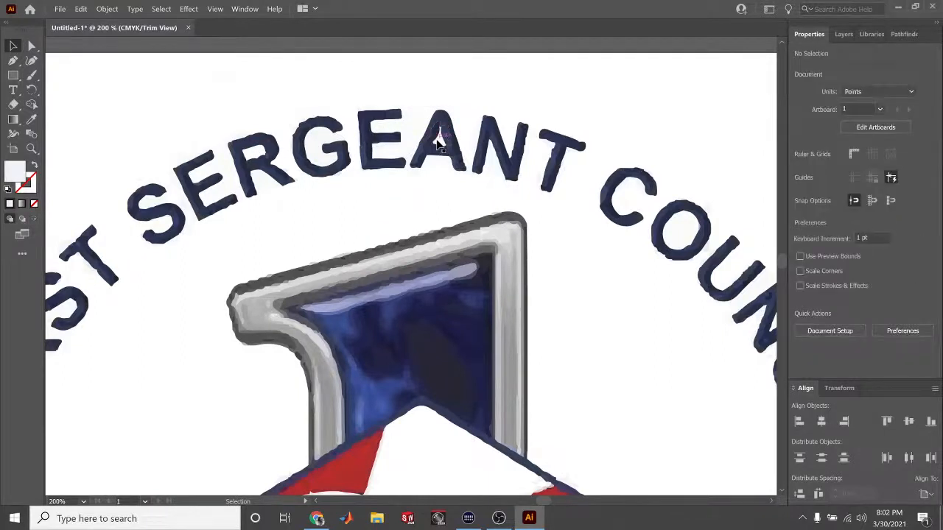
click(439, 137)
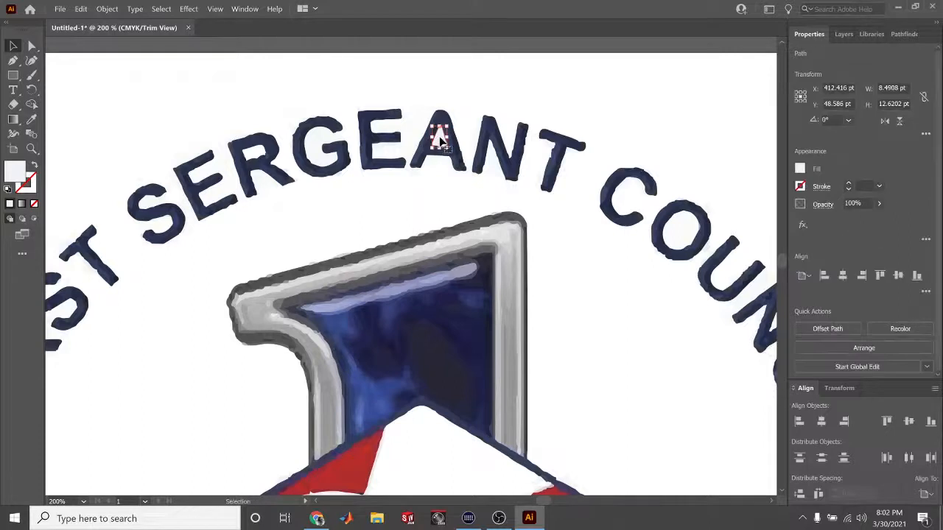
key(Delete)
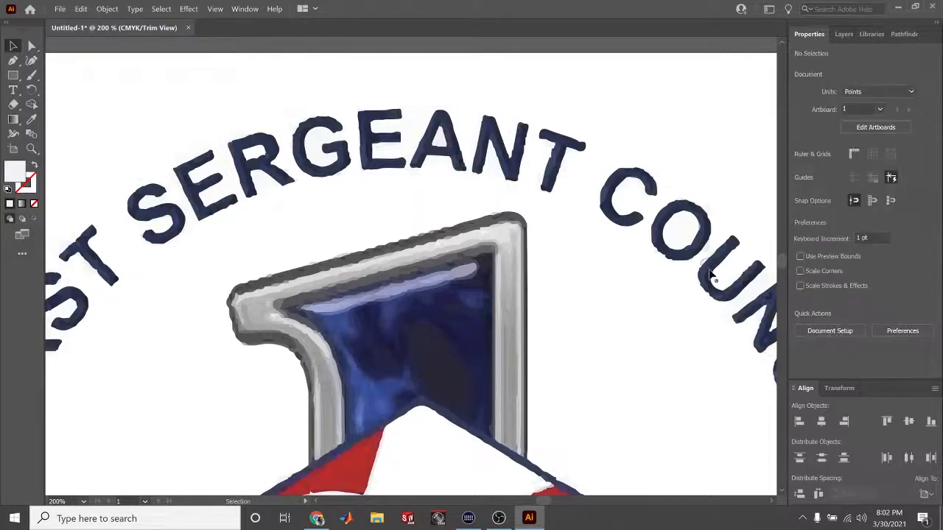
click(439, 138)
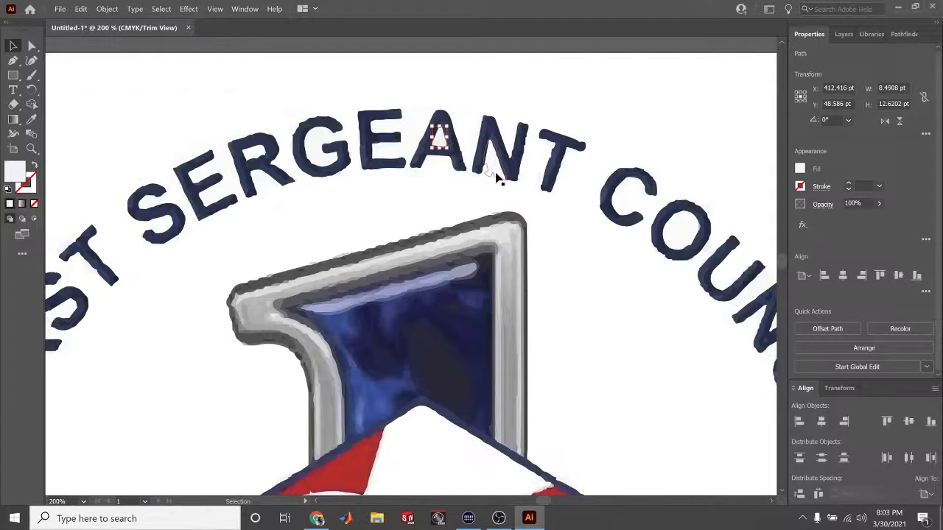
Delete the white traced piece between the strokes of the letter N in SERGEANT
click(496, 177)
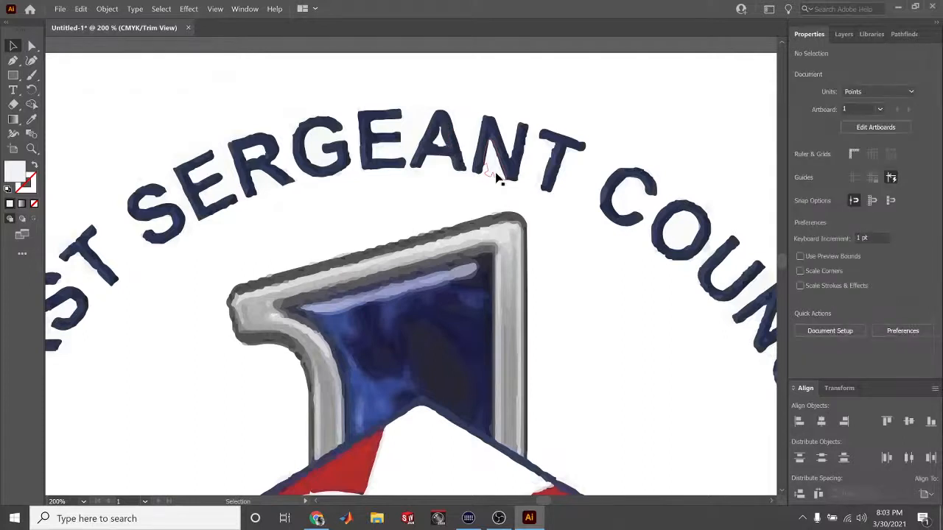
click(496, 177)
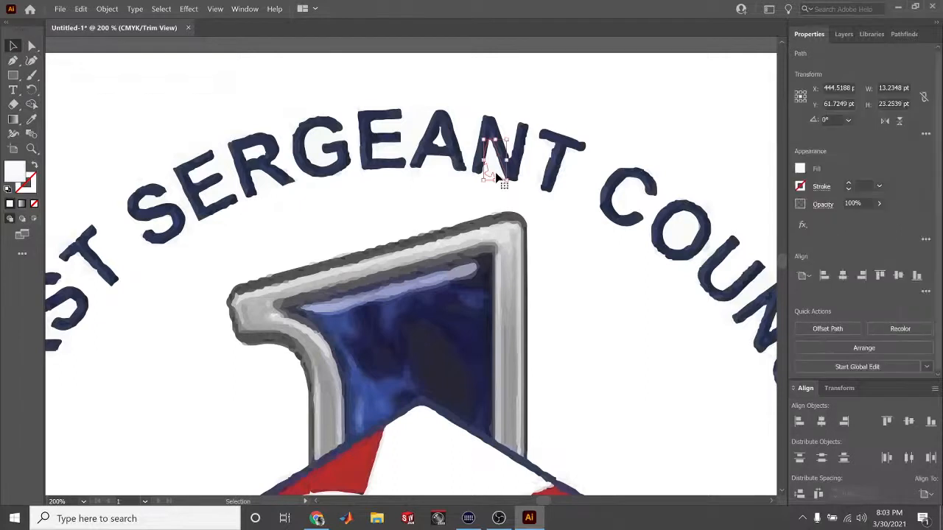
click(496, 178)
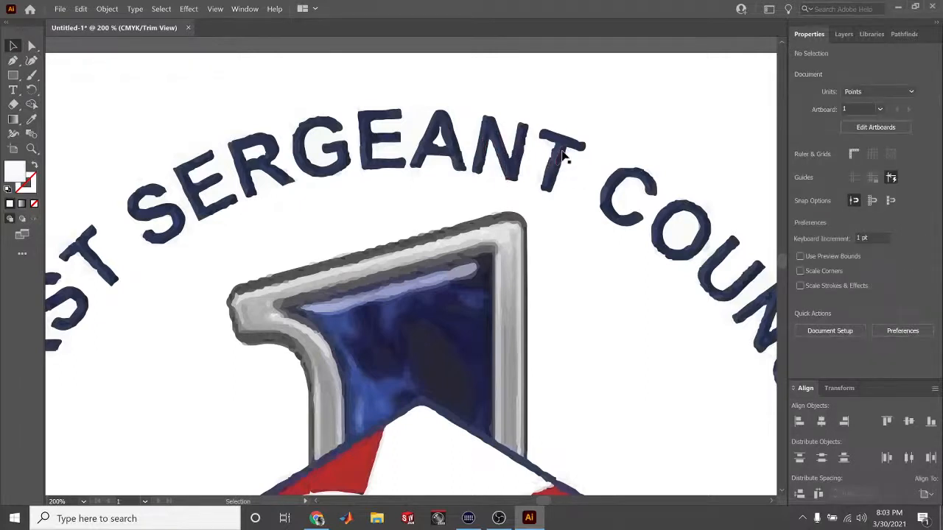
Delete the near-white traced pieces beneath the legs of the letter A in SERGEANT
scroll(563, 156, up, 4)
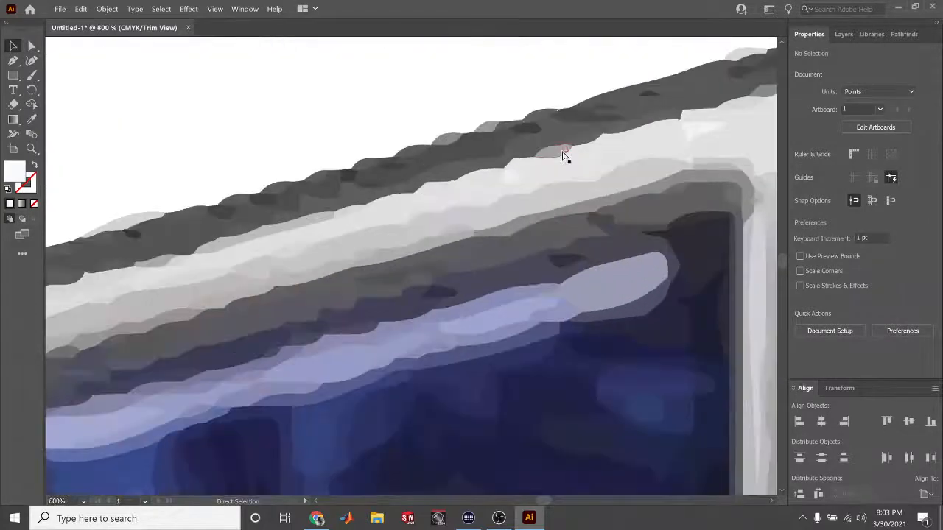
scroll(684, 109, up, 5)
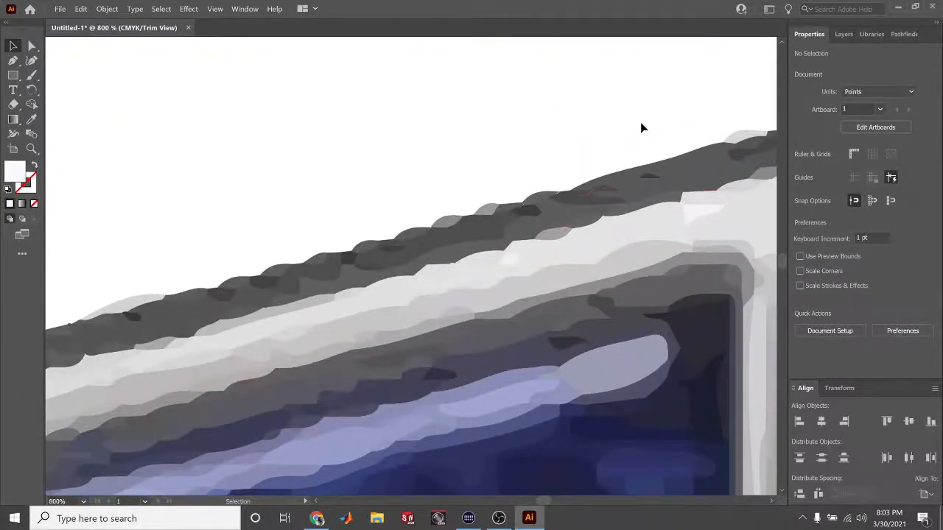
scroll(639, 127, up, 4)
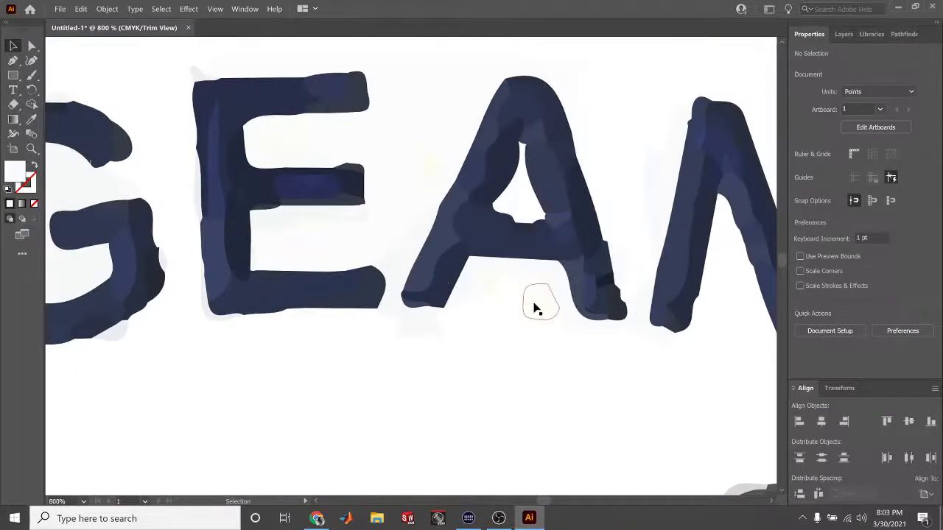
click(537, 272)
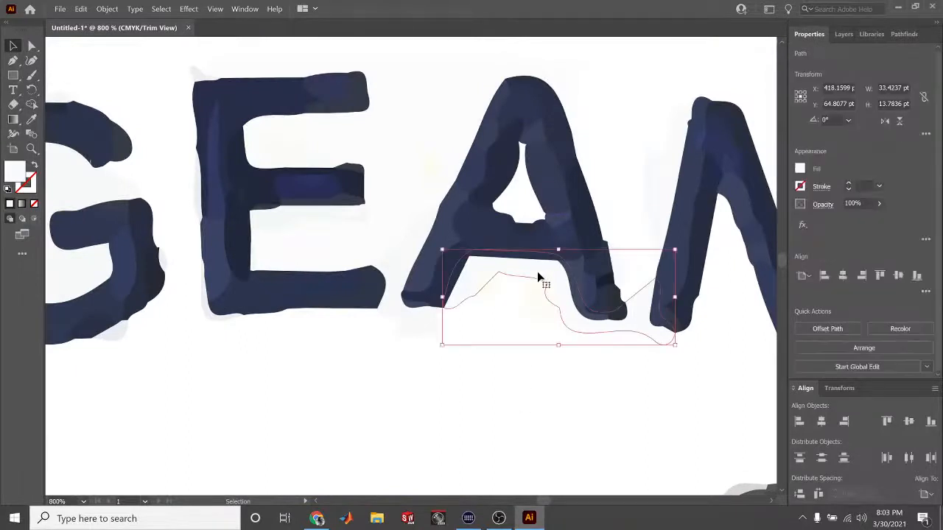
key(Delete)
click(428, 331)
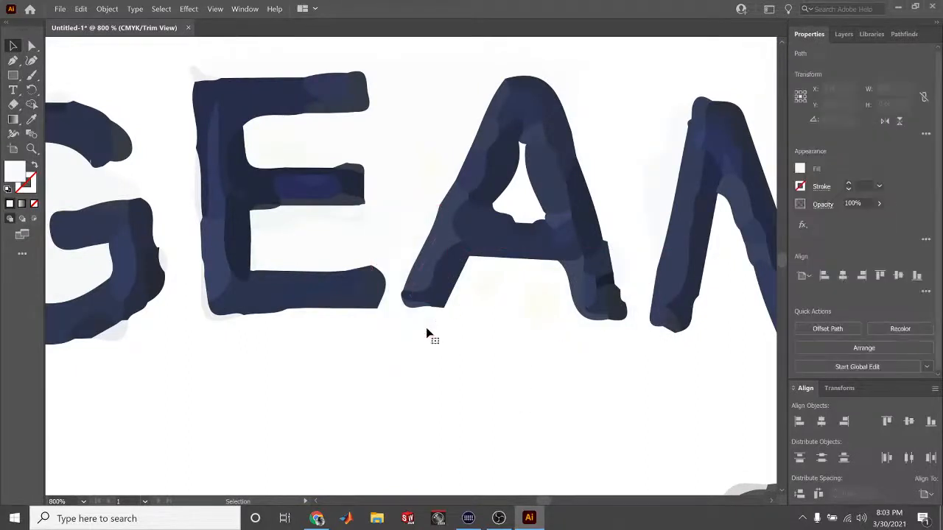
key(Delete)
Try deleting the dark blue traced piece at the foot of the A's left leg in SERGEANT
click(449, 301)
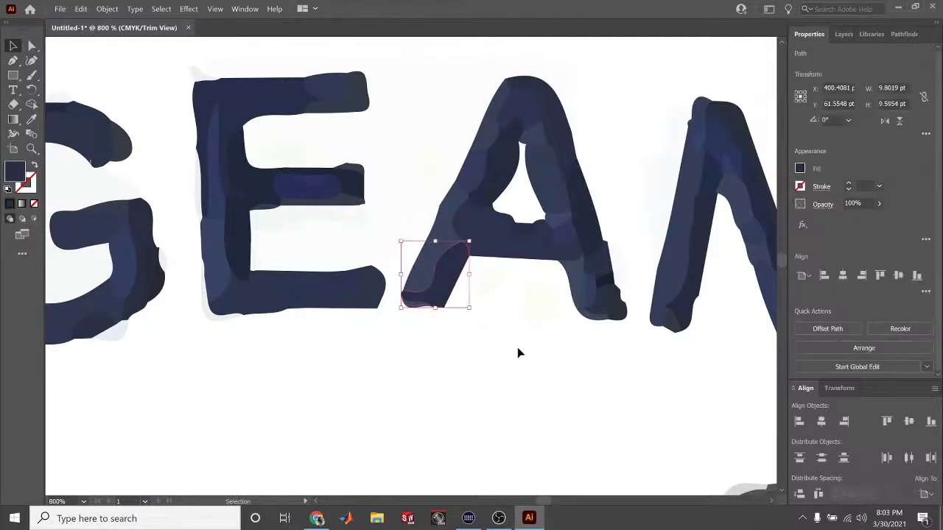
key(Delete)
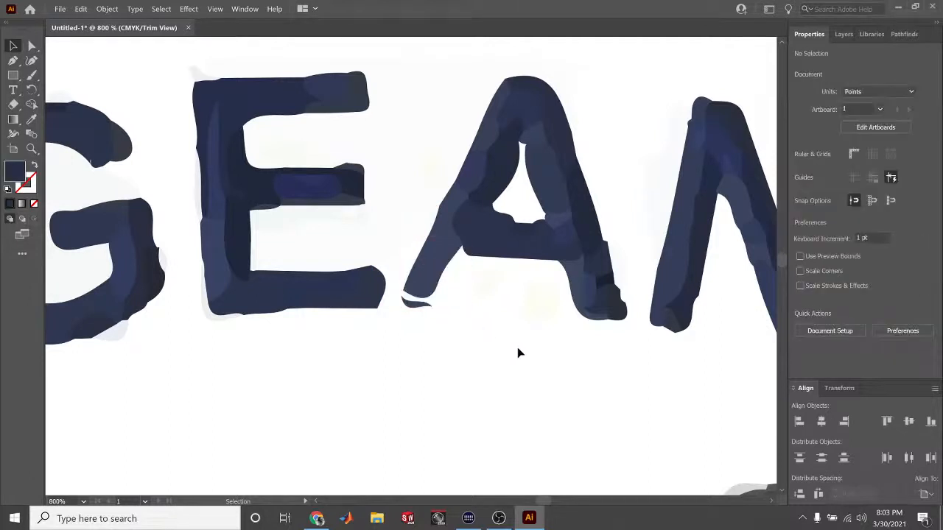
click(438, 295)
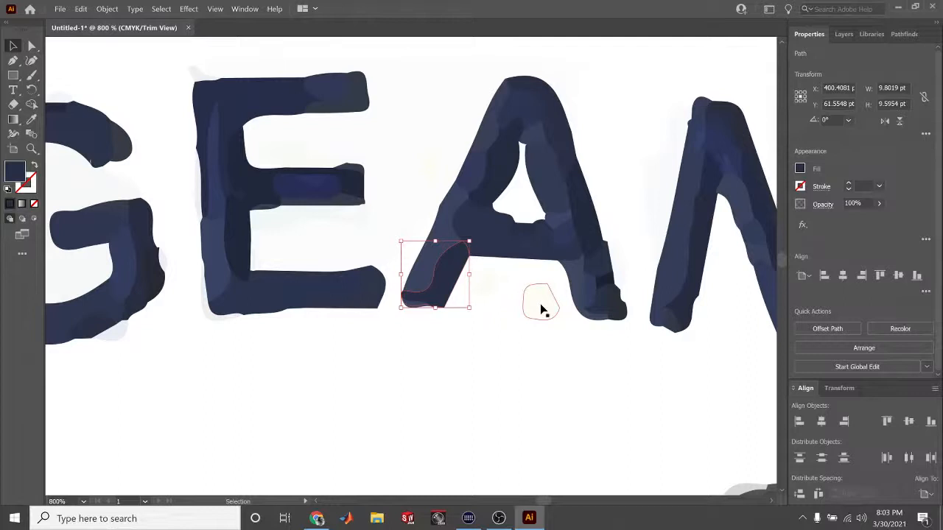
Examine the traced paths in Outline view around the A and across the full artboard, then restore the color preview and clear the selection
key(ctrl+y)
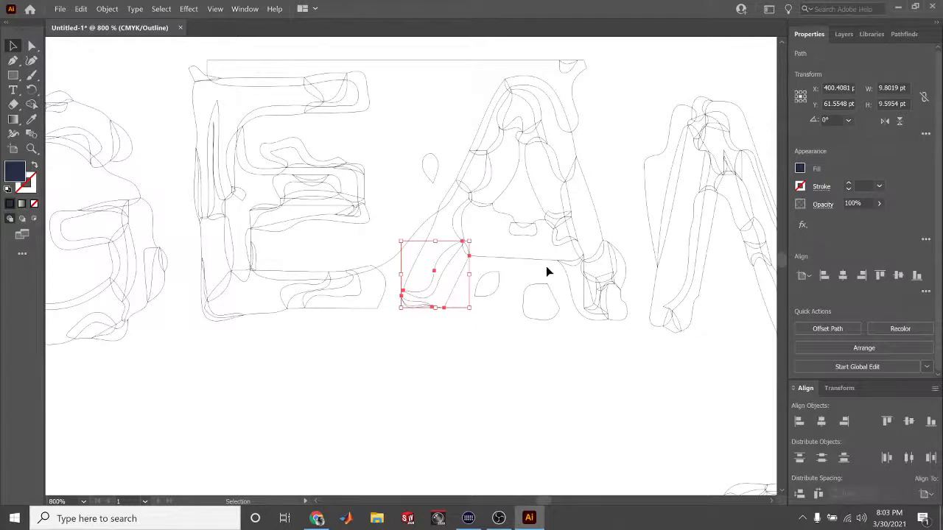
scroll(547, 269, up, 2)
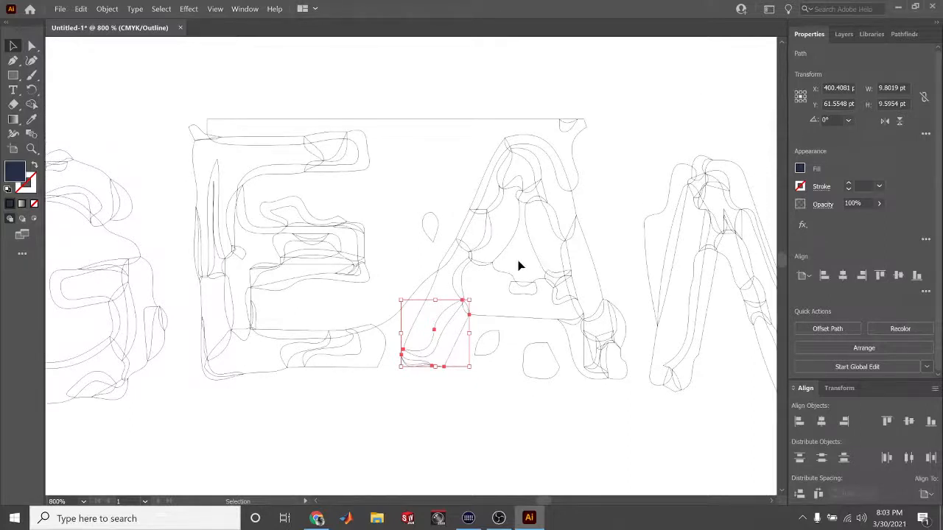
key(ctrl+0)
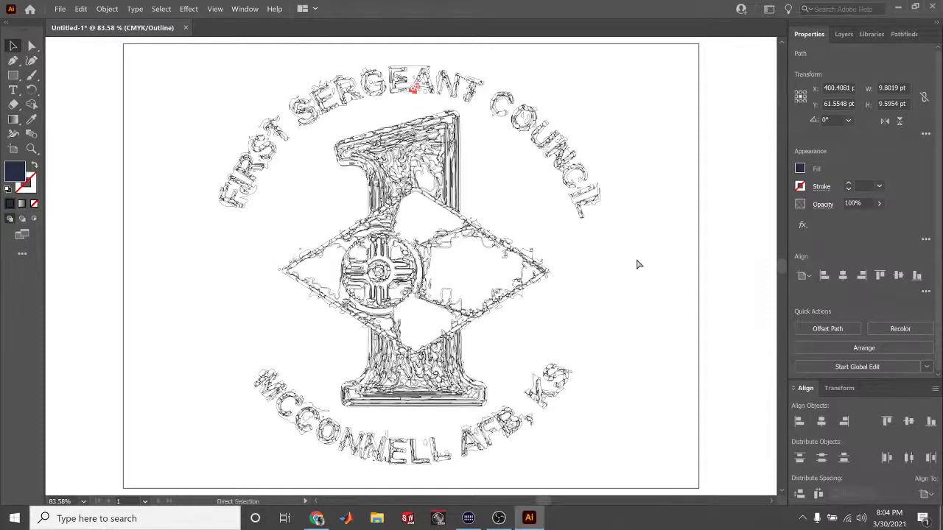
key(ctrl+y)
click(642, 241)
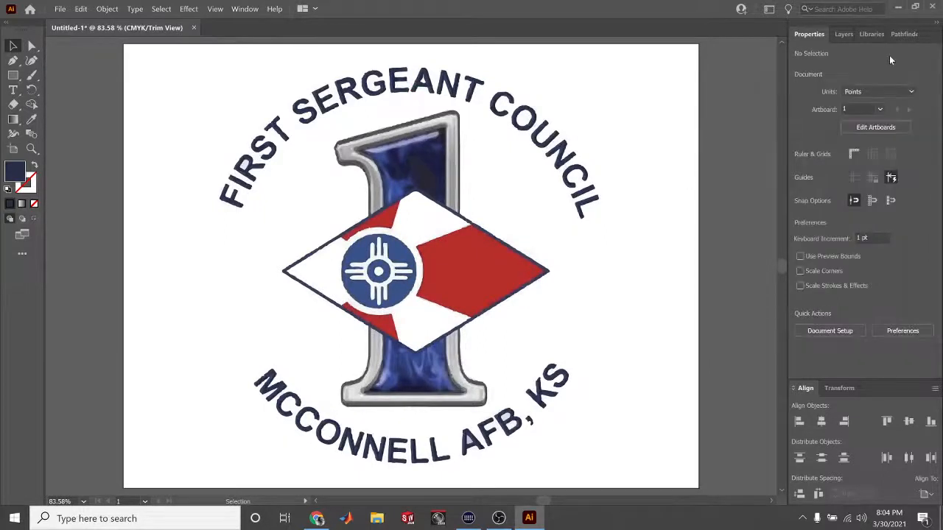
Lock Layer 2 and move Layer 3 above it in the layer order
click(844, 36)
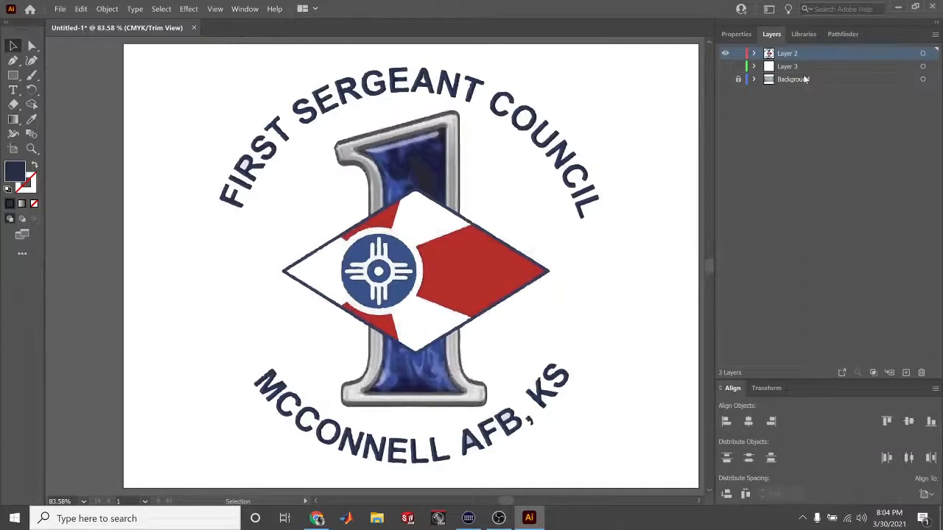
click(738, 55)
drag(796, 66, 798, 50)
click(737, 36)
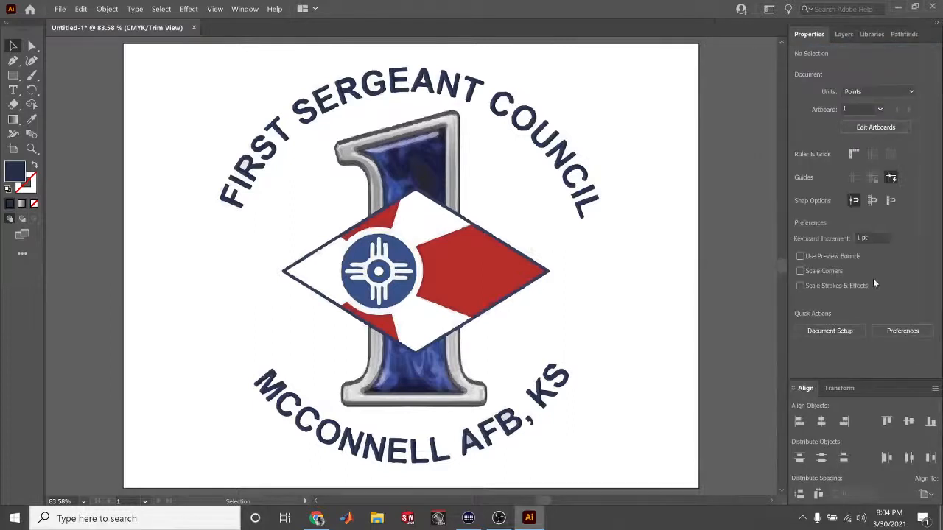
click(843, 34)
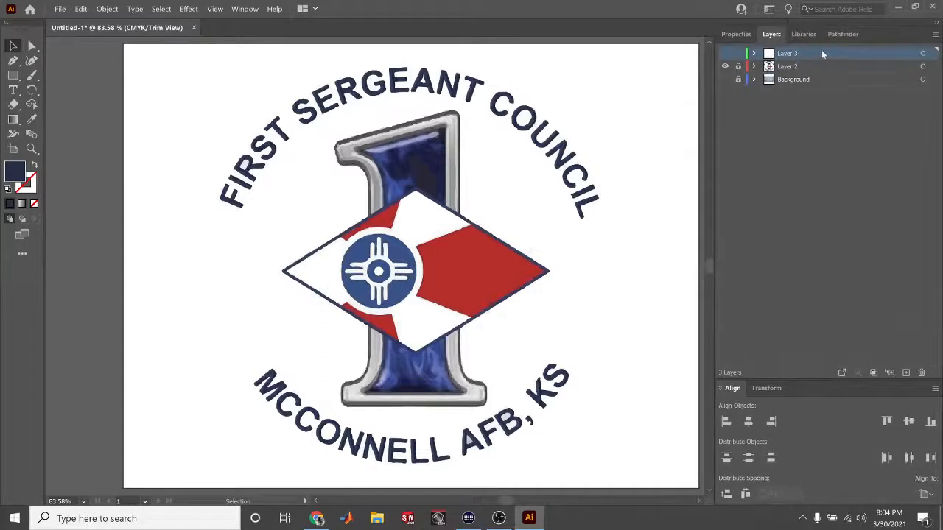
click(935, 36)
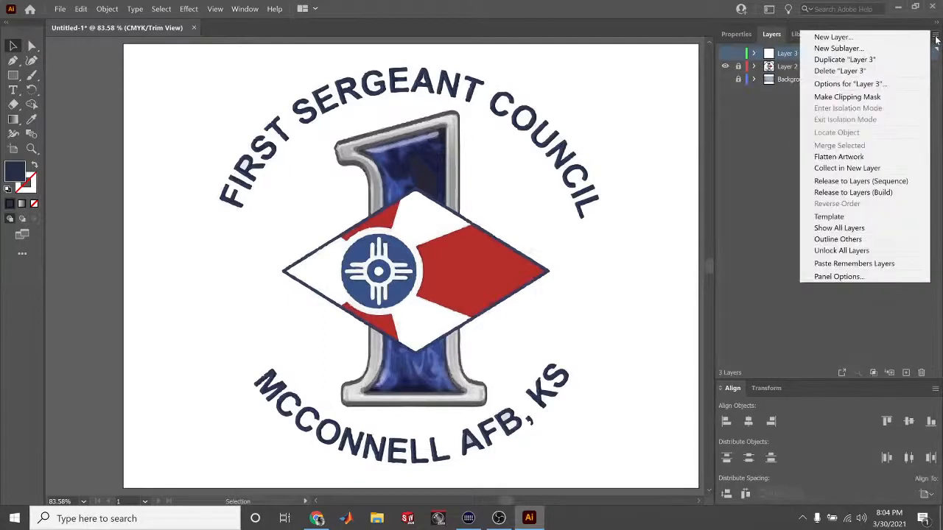
click(779, 131)
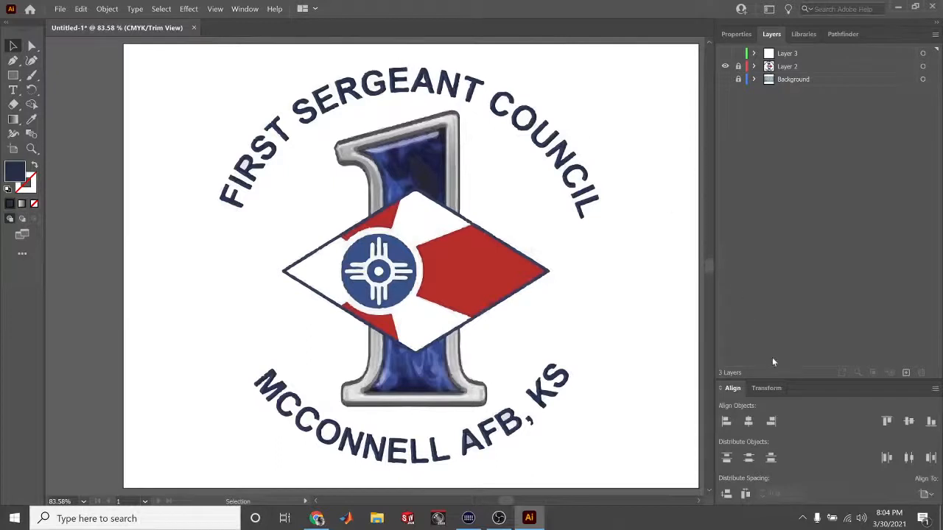
click(768, 388)
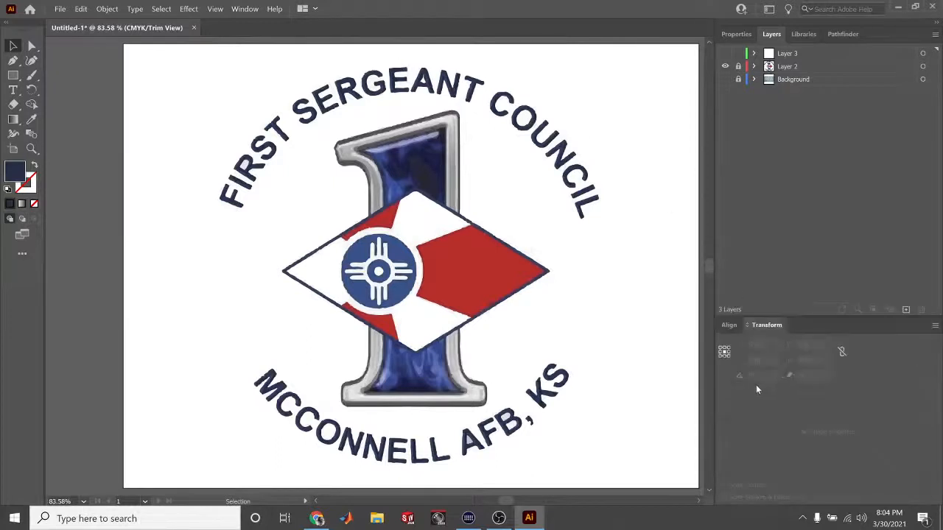
click(728, 326)
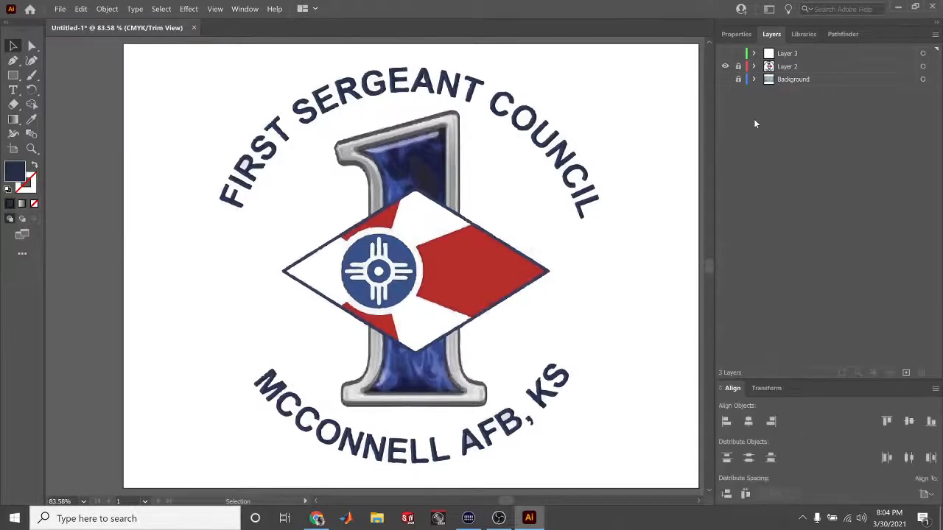
click(778, 53)
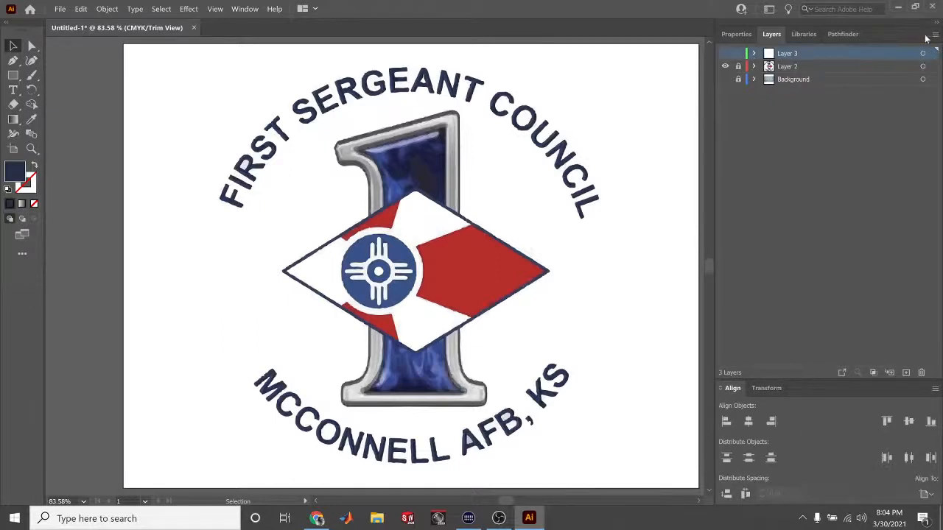
click(737, 34)
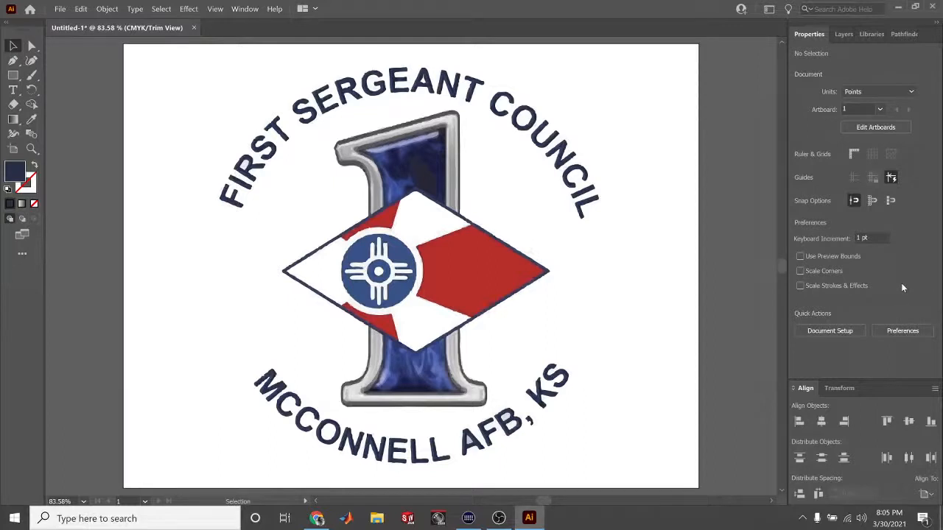
click(838, 37)
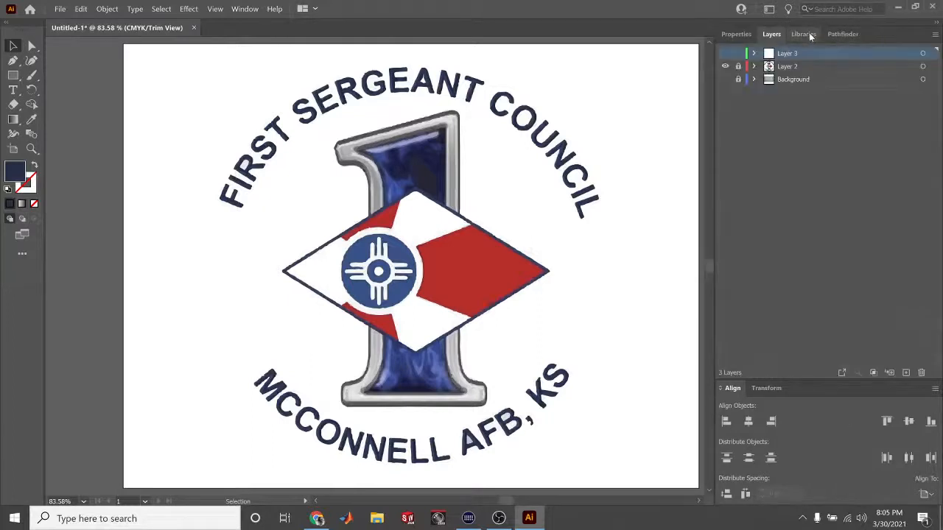
click(808, 33)
click(843, 34)
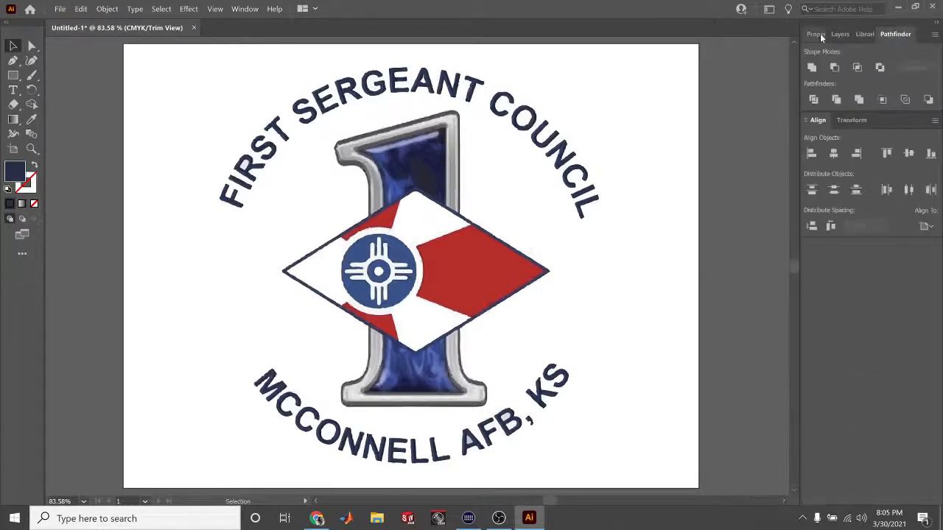
click(816, 34)
click(870, 34)
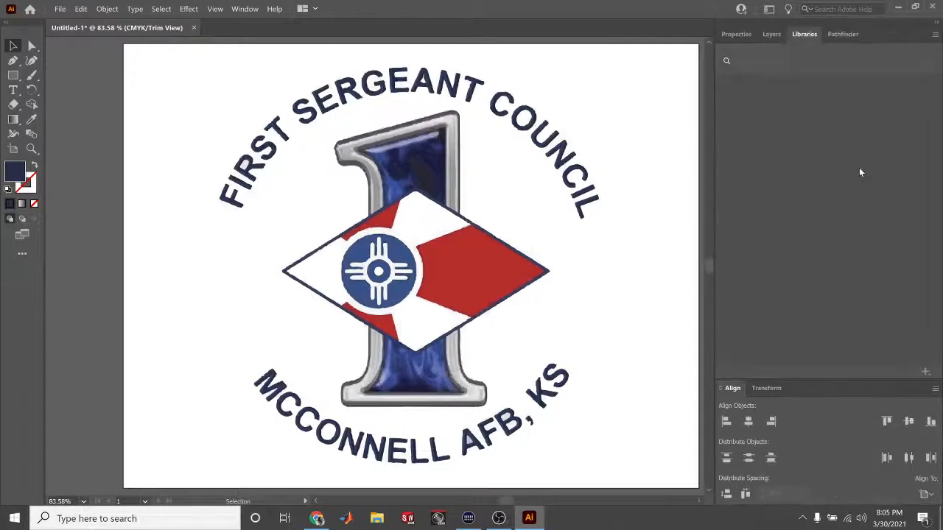
click(767, 35)
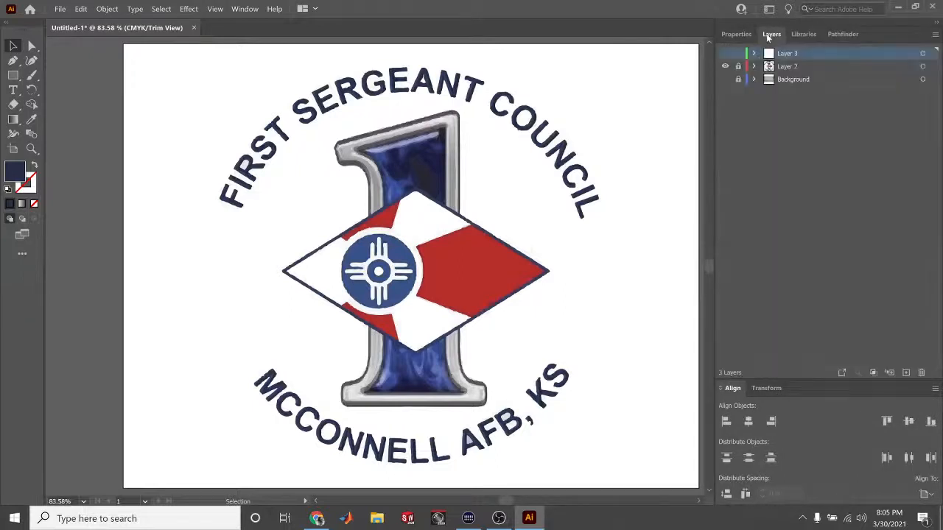
click(753, 54)
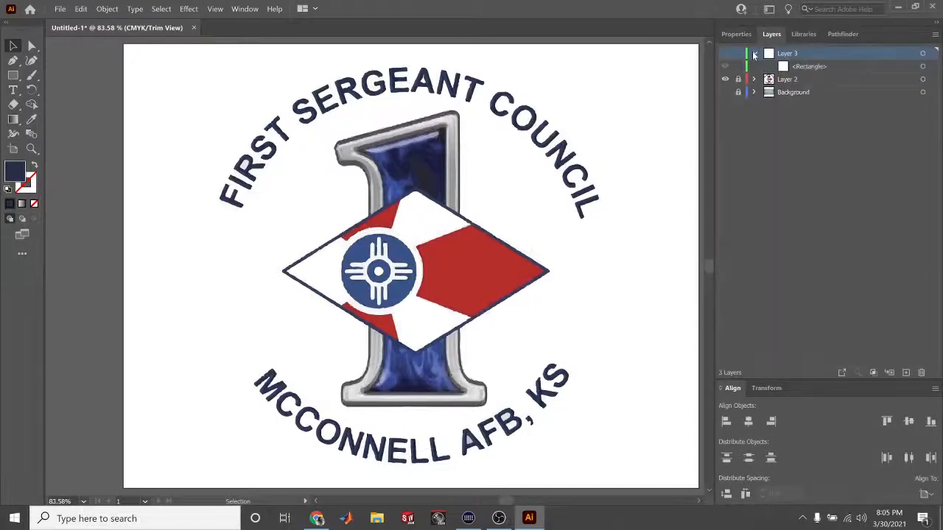
click(753, 54)
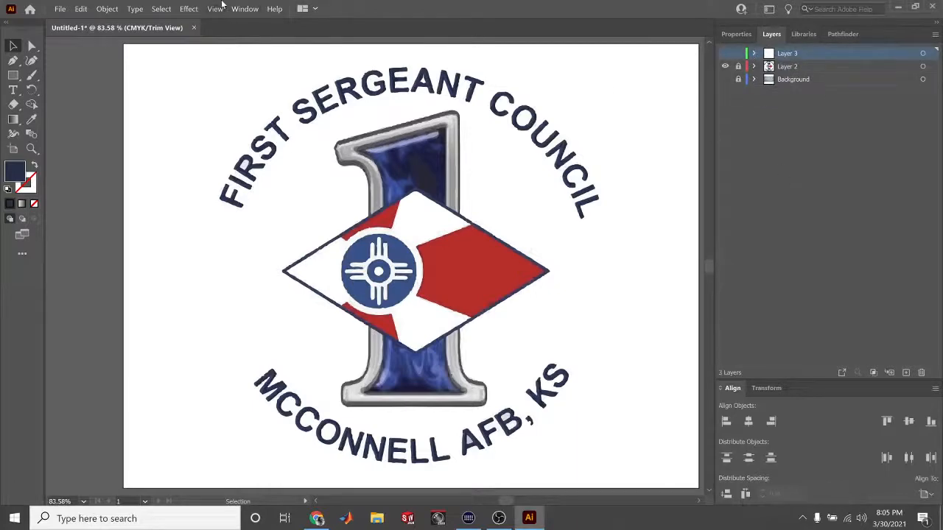
Show the Appearance settings and dock them in the same group as Align and Transform
click(245, 9)
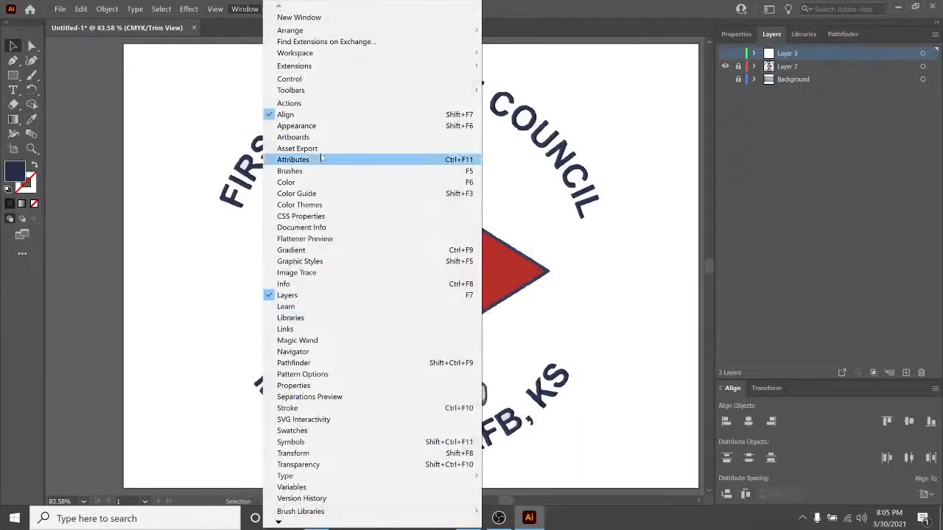
click(315, 129)
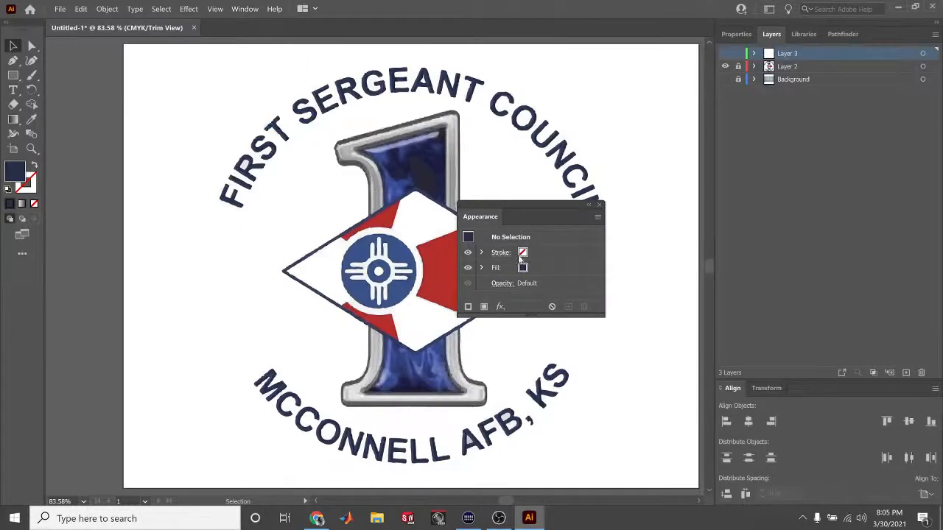
drag(519, 216, 792, 386)
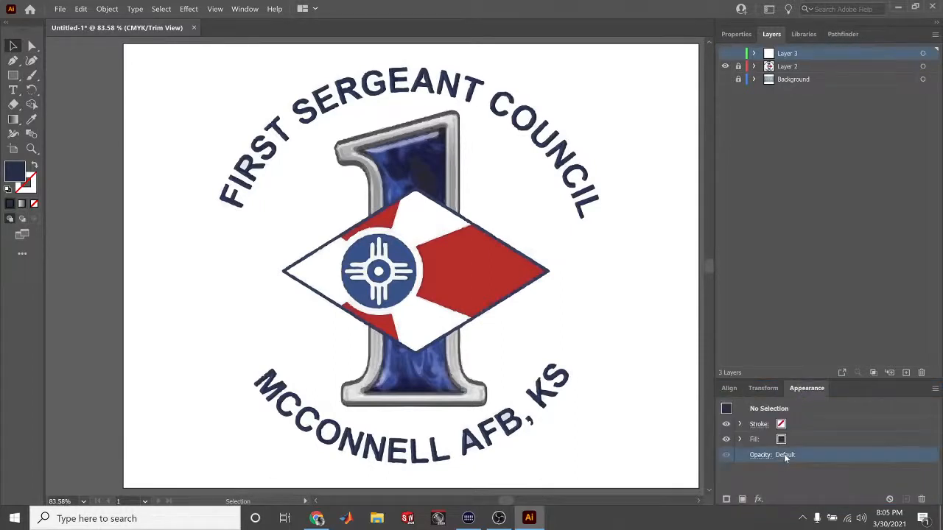
With nothing selected, set the default opacity to 50%
click(760, 455)
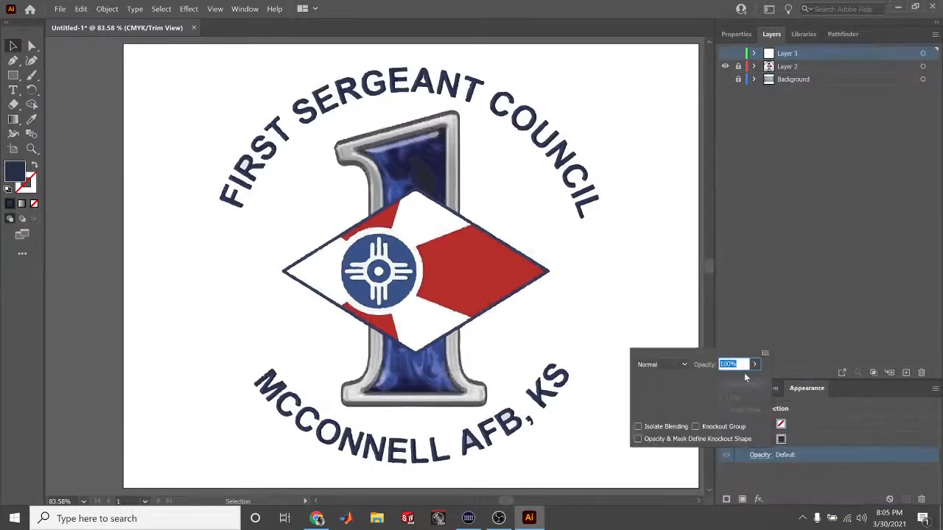
click(754, 364)
drag(751, 380, 732, 378)
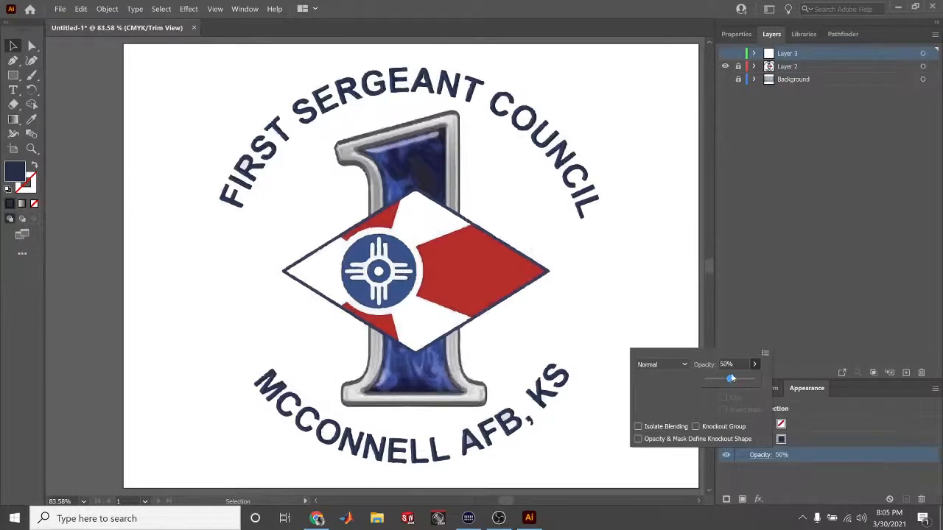
click(805, 392)
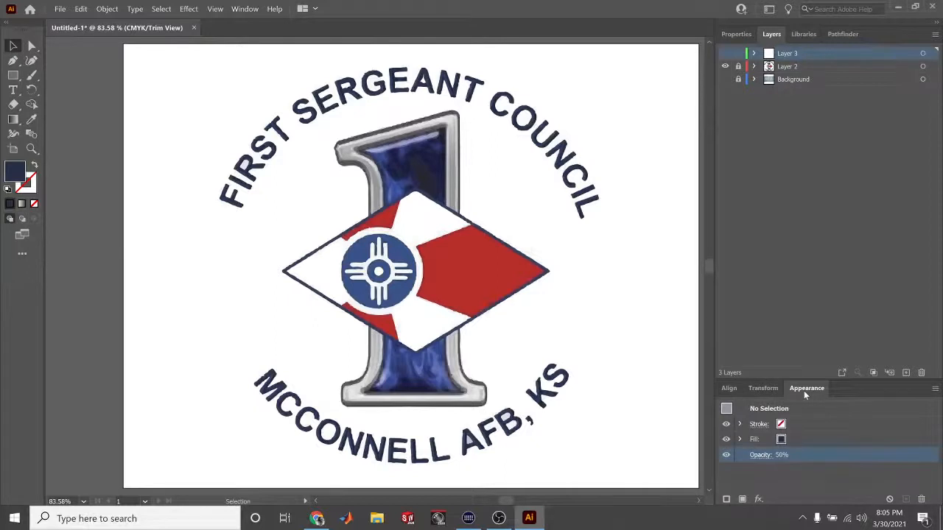
Examine the trace in Outline view and in color, inspecting the edges of the numeral 1, the diamond and the circular symbol up close
key(ctrl+y)
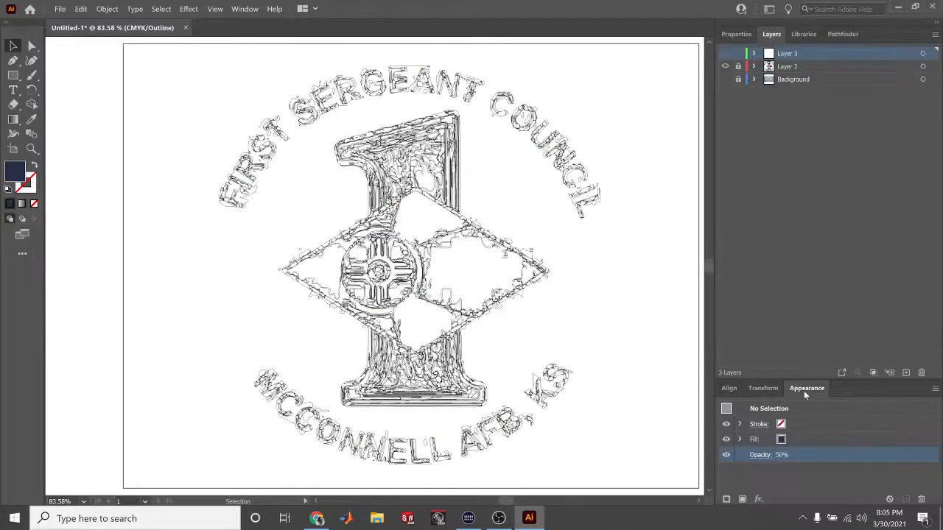
key(ctrl+y)
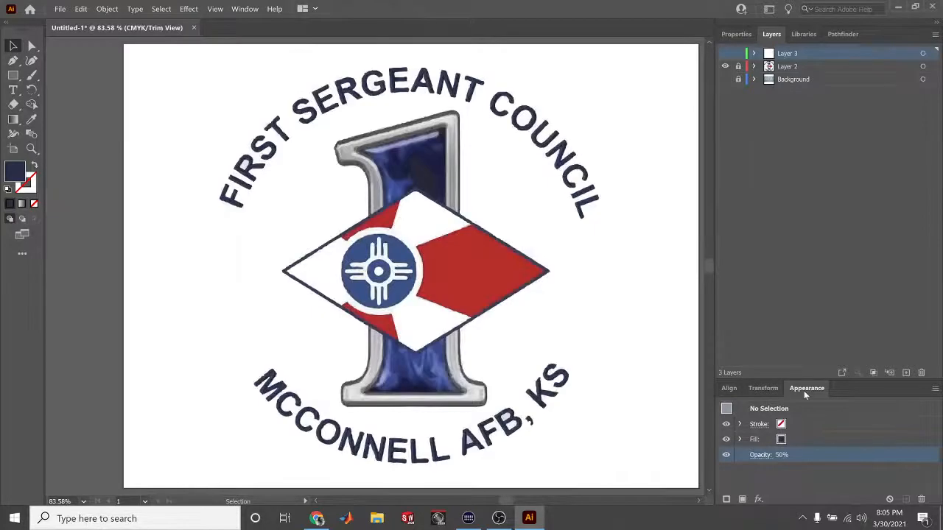
key(ctrl+plus)
key(ctrl+plus)
key(ctrl+plus)
key(ctrl+plus)
key(ctrl+plus)
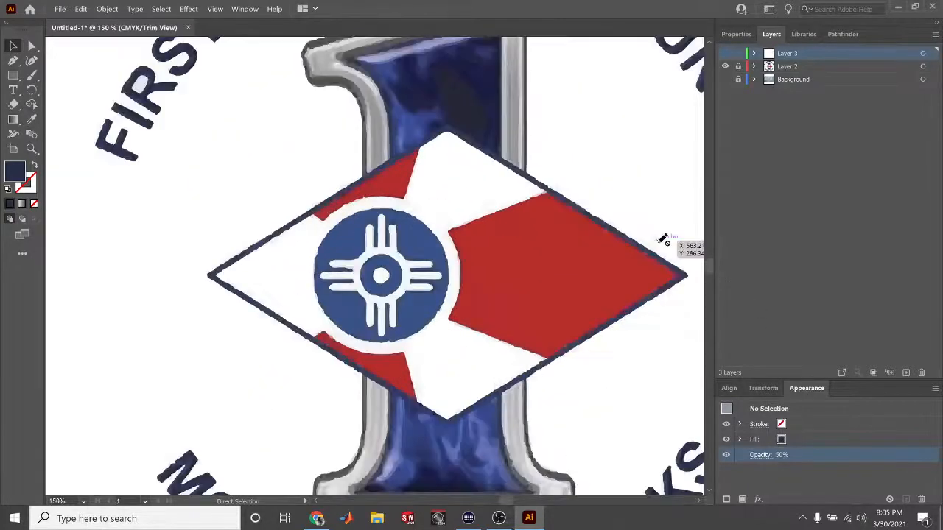
scroll(583, 156, up, 8)
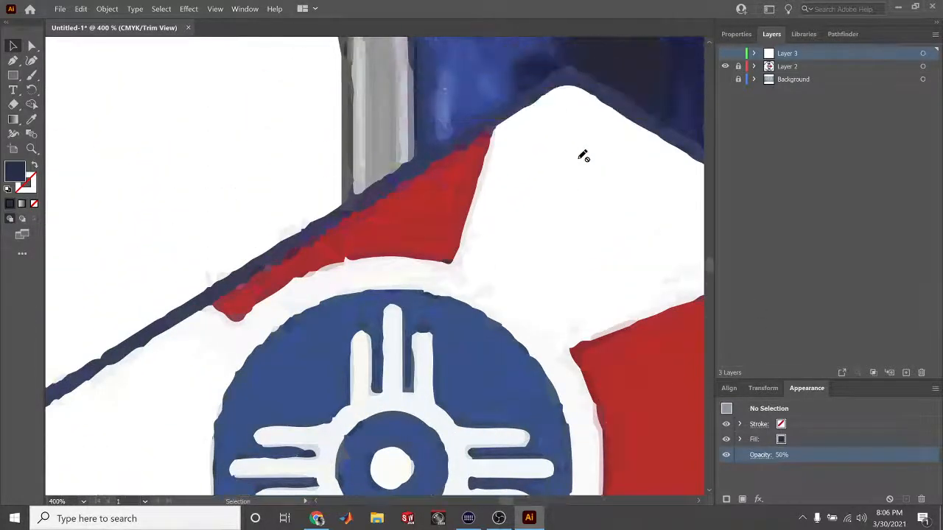
scroll(582, 156, up, 6)
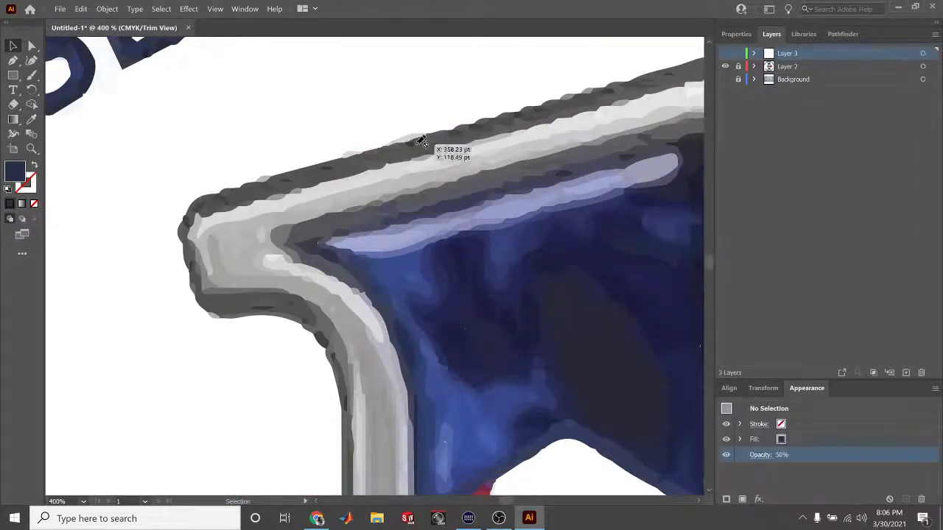
scroll(611, 221, down, 6)
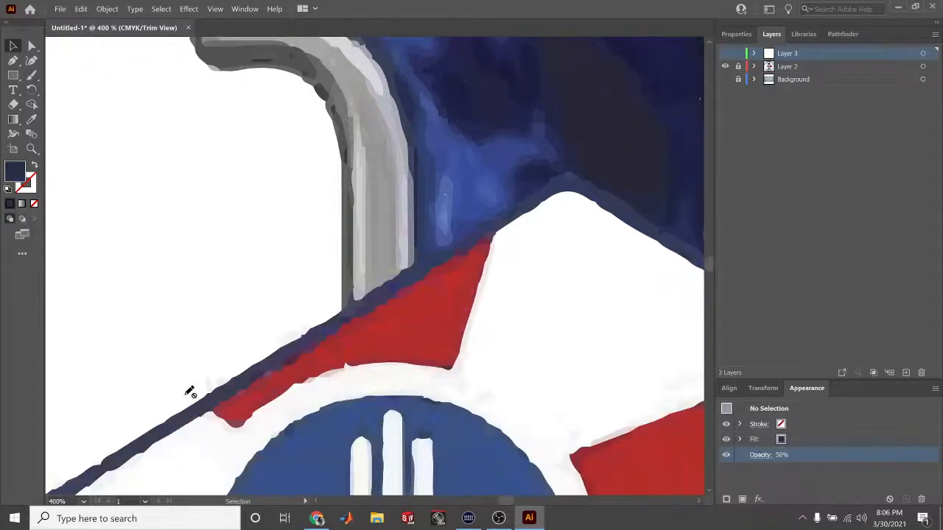
scroll(374, 364, down, 4)
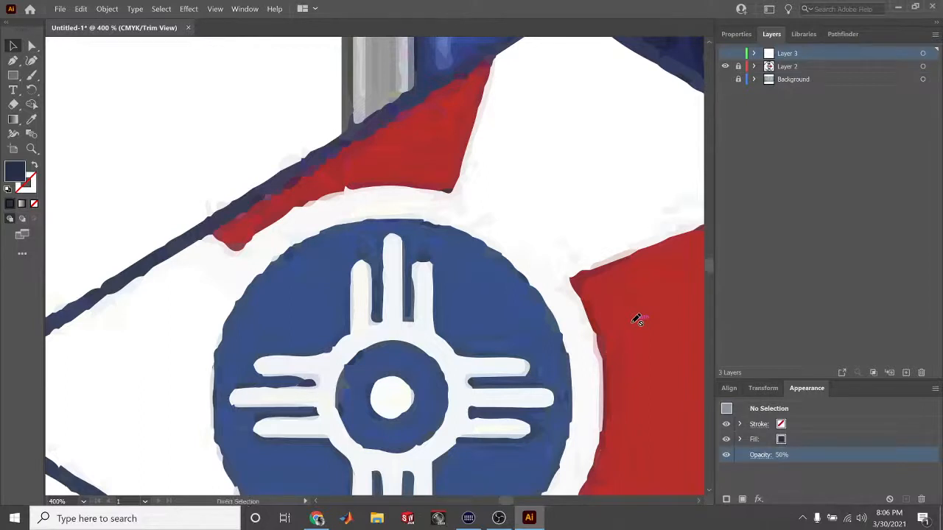
key(ctrl+0)
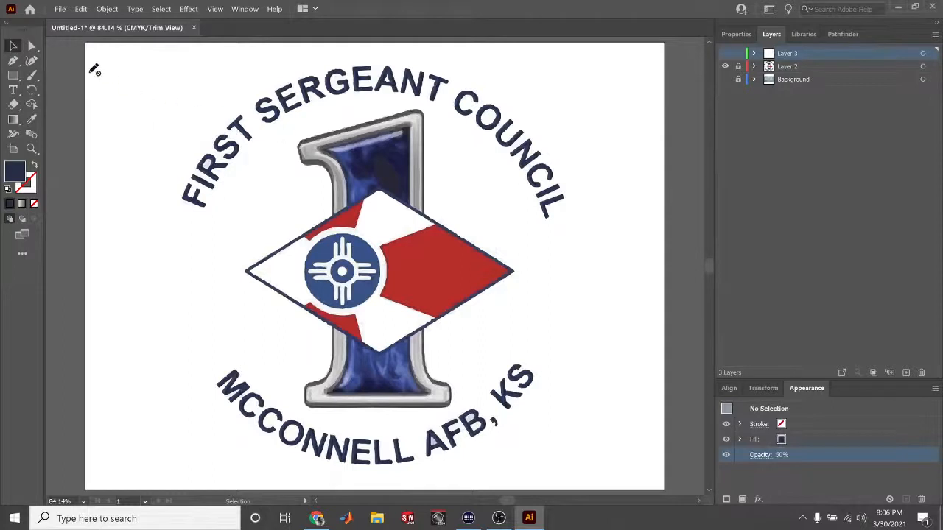
Choose the Pen tool and set a white fill for new paths
click(13, 60)
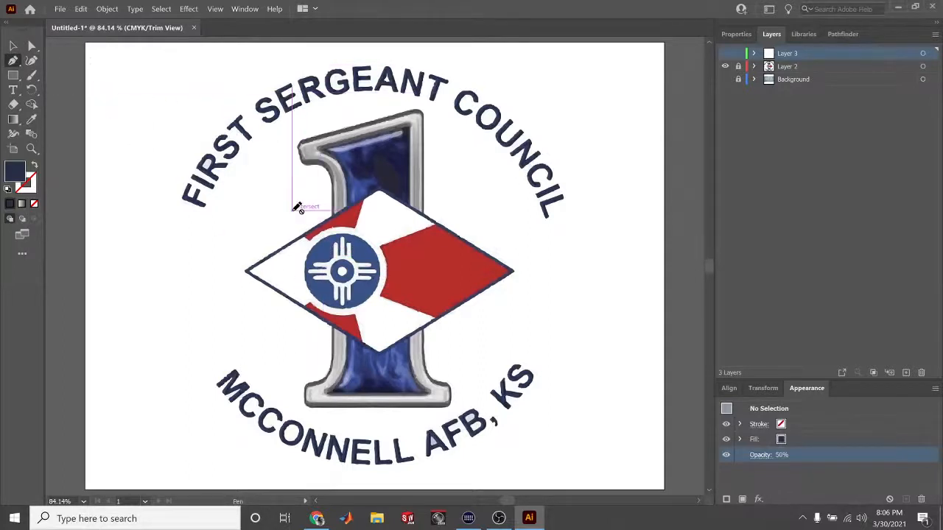
click(733, 35)
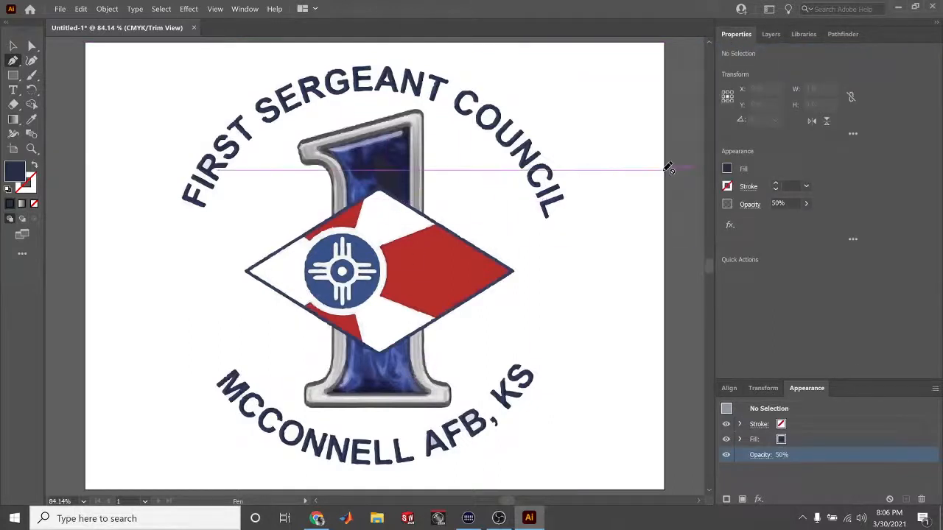
click(727, 168)
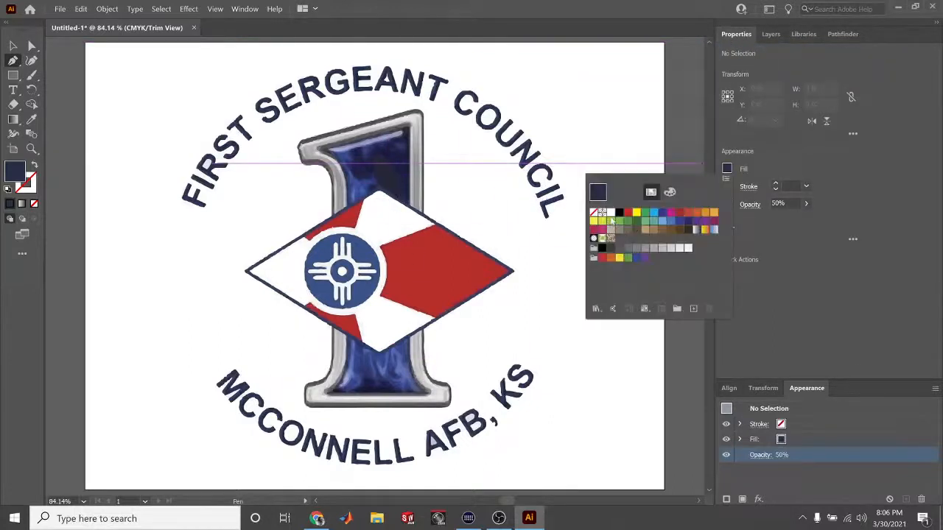
click(612, 213)
click(777, 172)
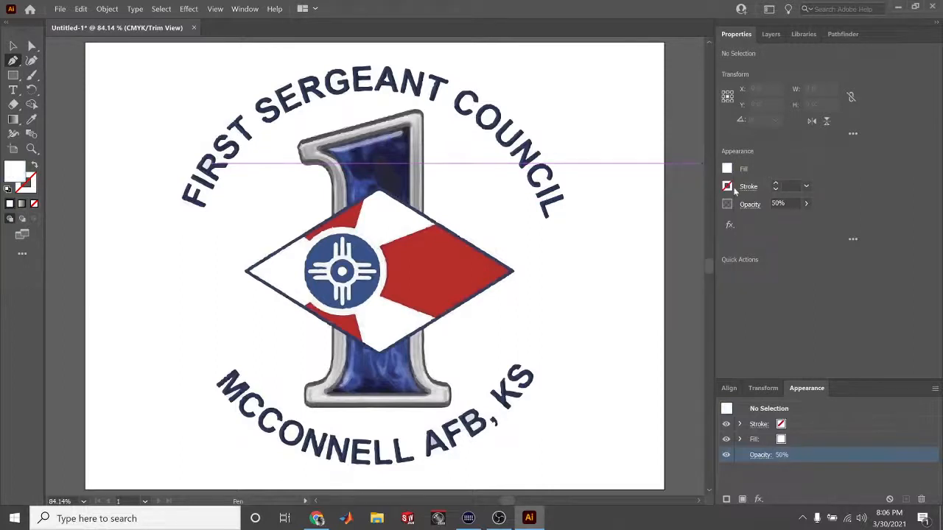
Examine the diamond's left half up close, briefly showing the Background layer behind the trace
scroll(248, 248, up, 2)
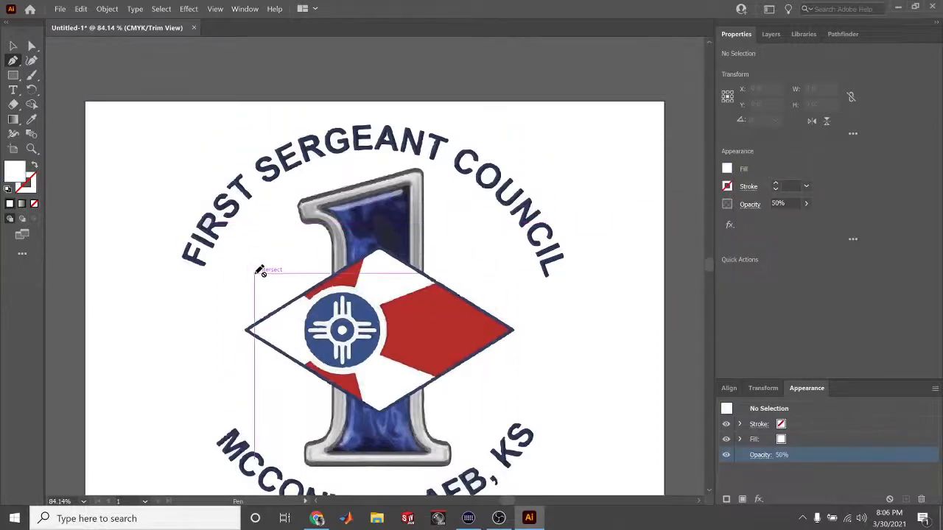
scroll(262, 273, down, 1)
scroll(261, 274, up, 4)
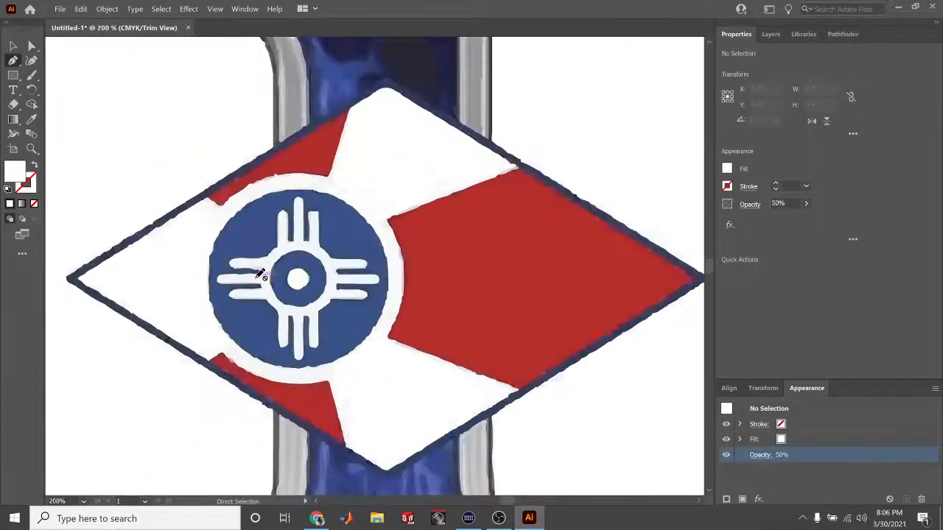
scroll(261, 274, up, 1)
scroll(262, 274, left, 4)
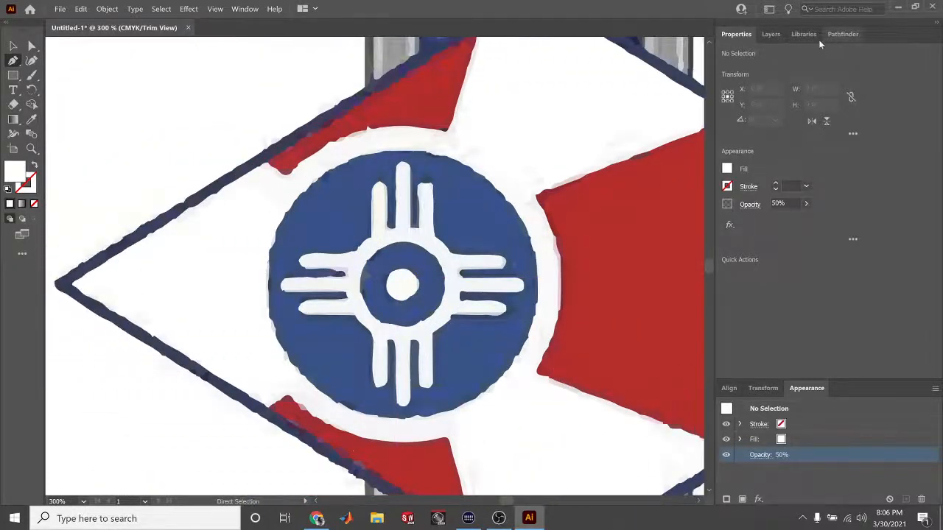
click(772, 34)
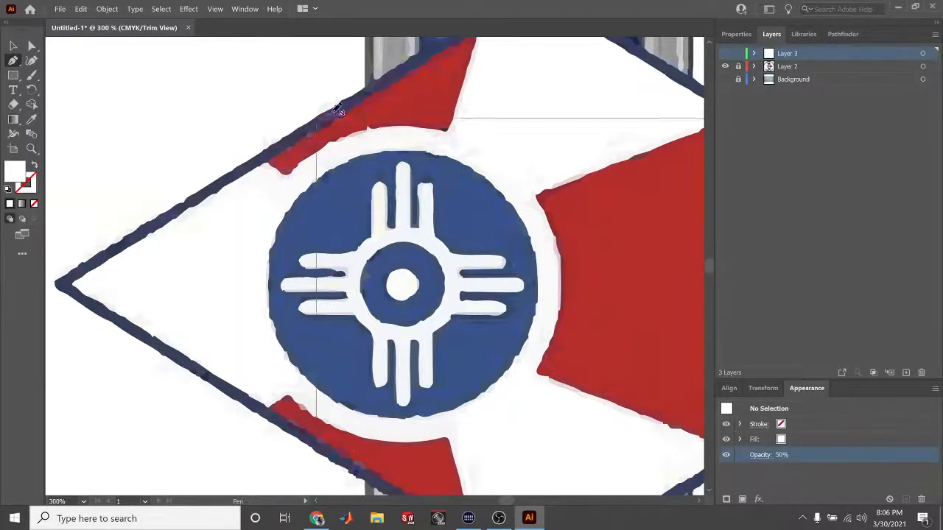
click(725, 79)
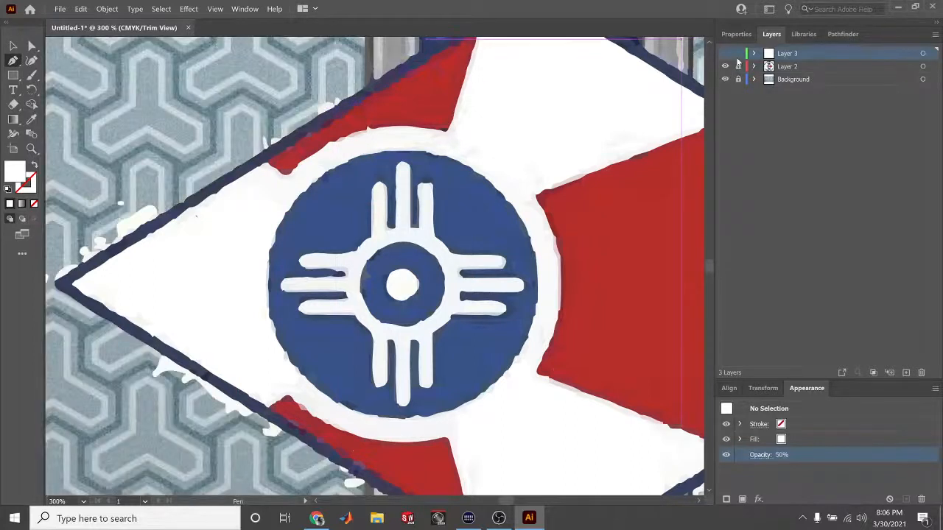
click(725, 78)
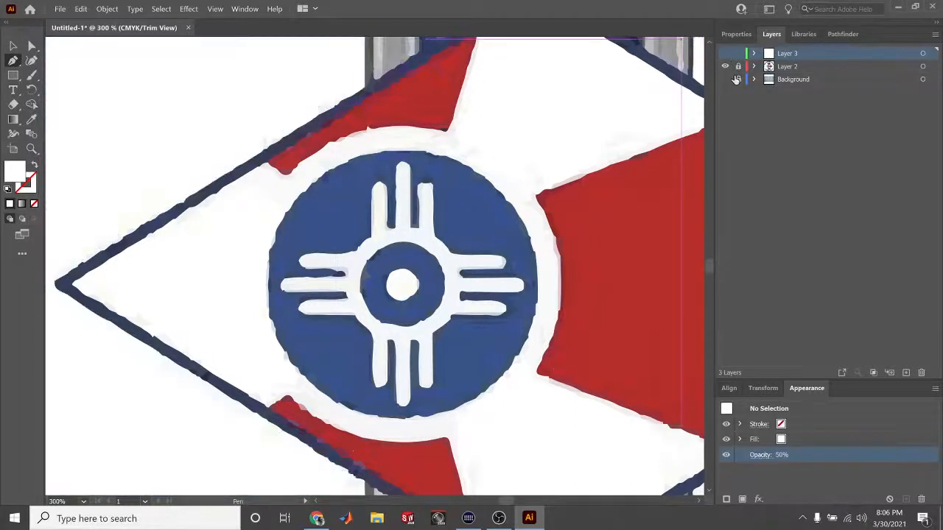
Check and delete Layer 3 with its rectangle, and add a new empty layer above Layer 2
click(753, 54)
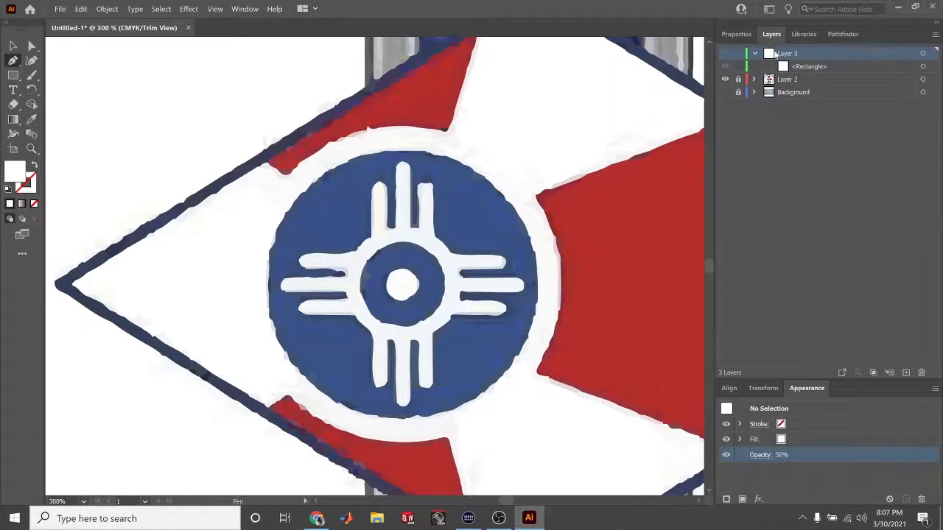
click(753, 54)
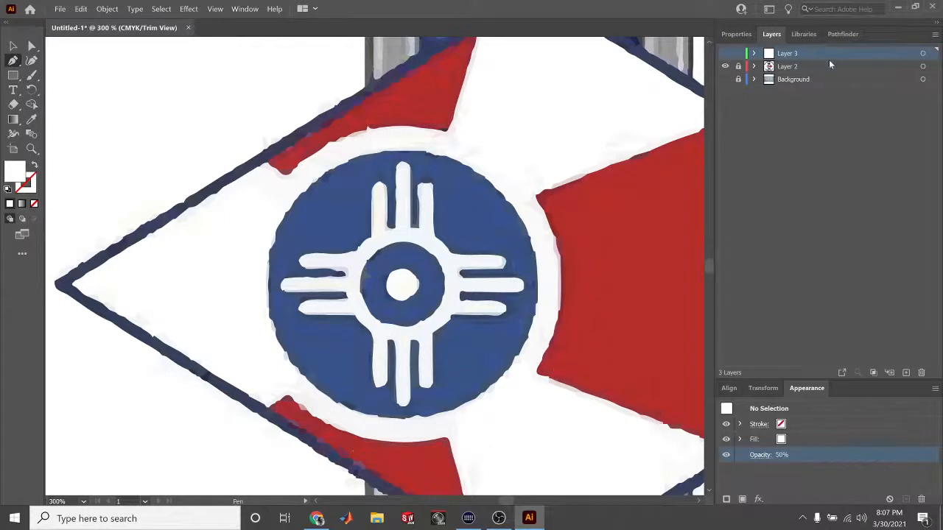
click(725, 55)
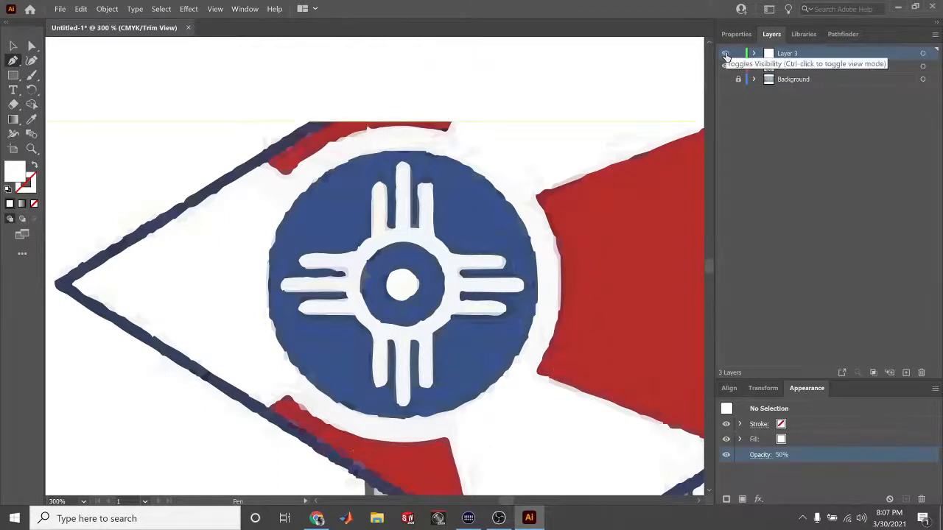
click(726, 54)
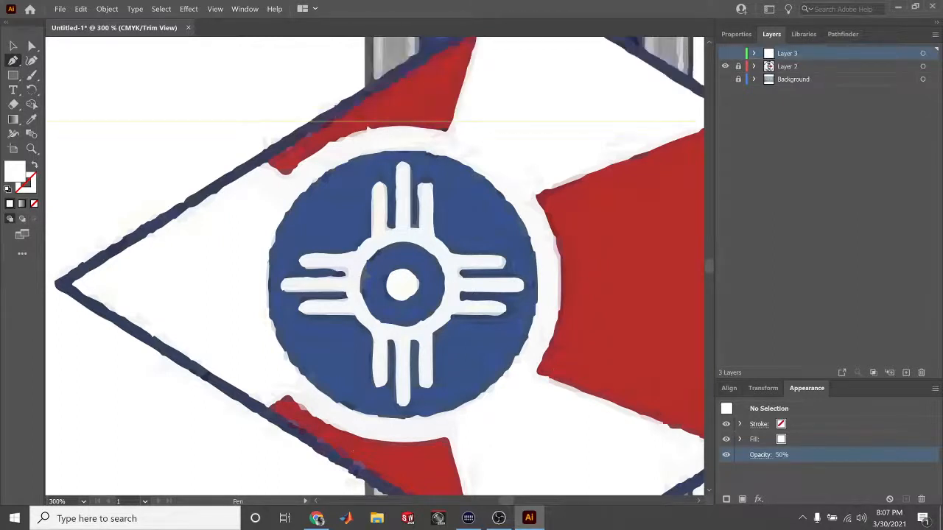
click(921, 373)
click(507, 275)
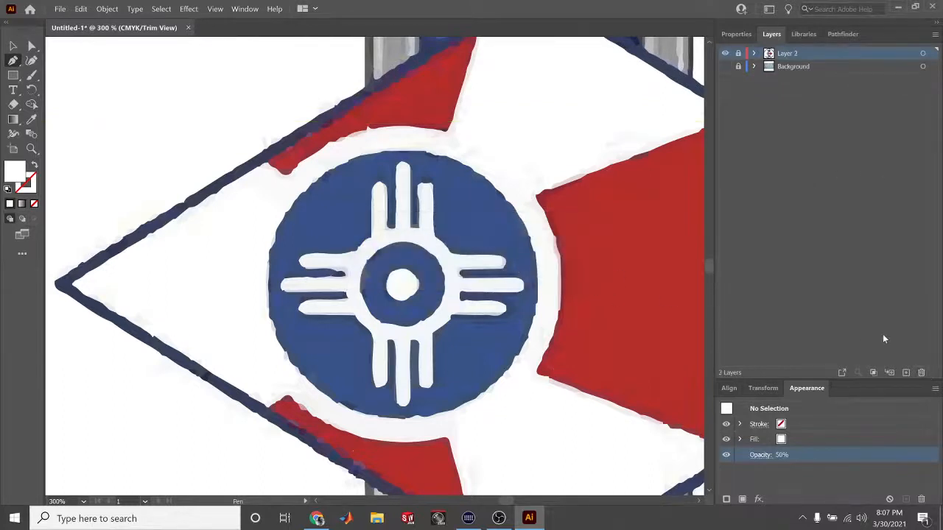
click(901, 373)
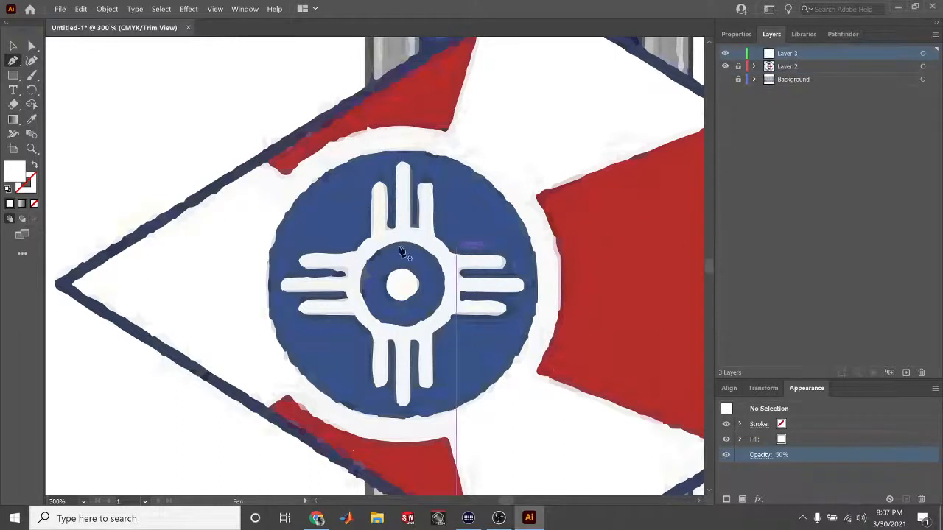
Draw straight Pen segments along the diamond's outer edge from its left corner over the top corner to the right corner
click(56, 286)
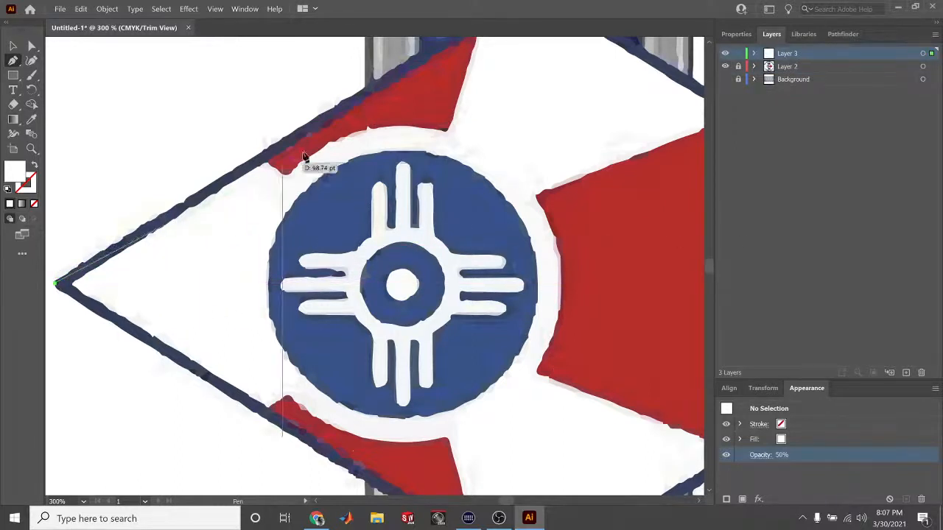
scroll(516, 70, up, 2)
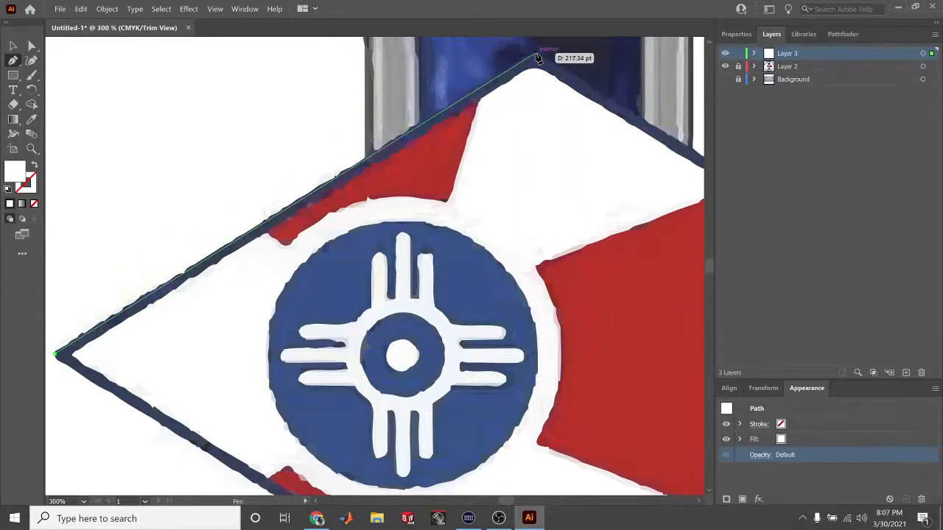
click(538, 59)
scroll(585, 177, down, 2)
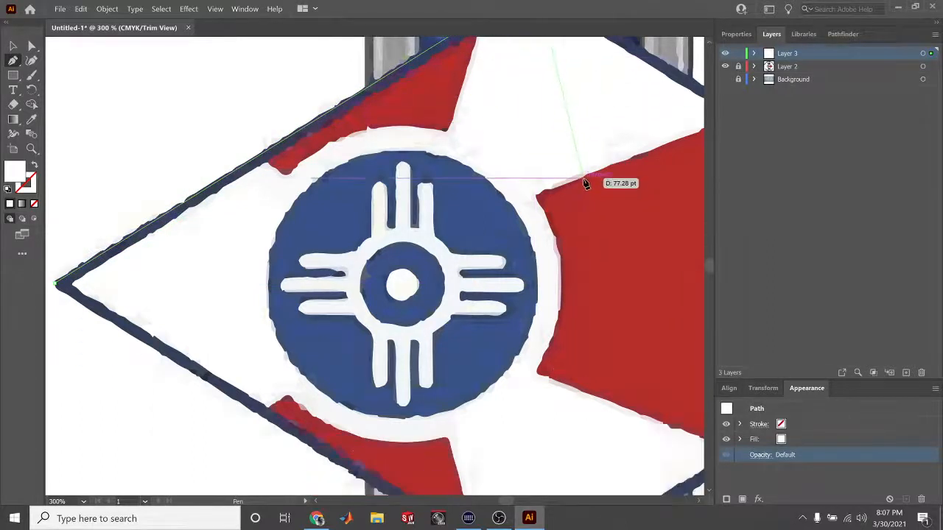
scroll(585, 183, right, 10)
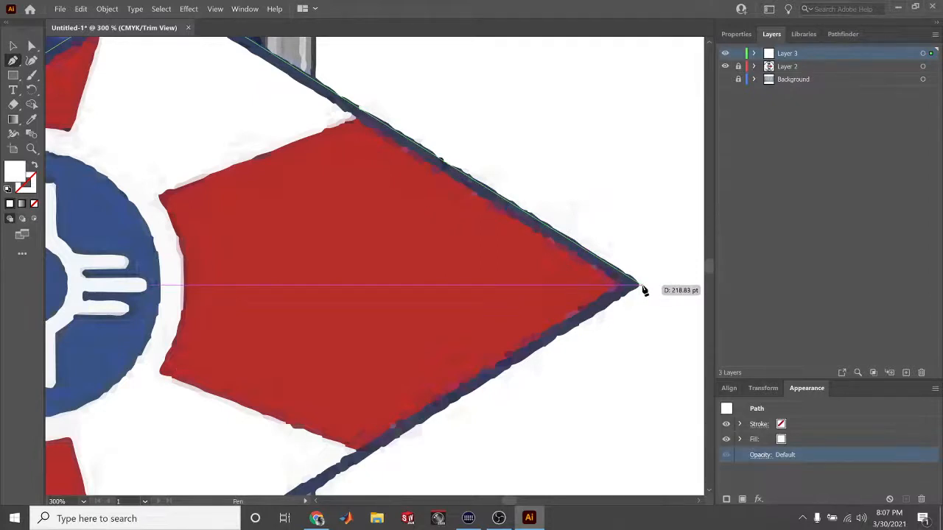
click(641, 287)
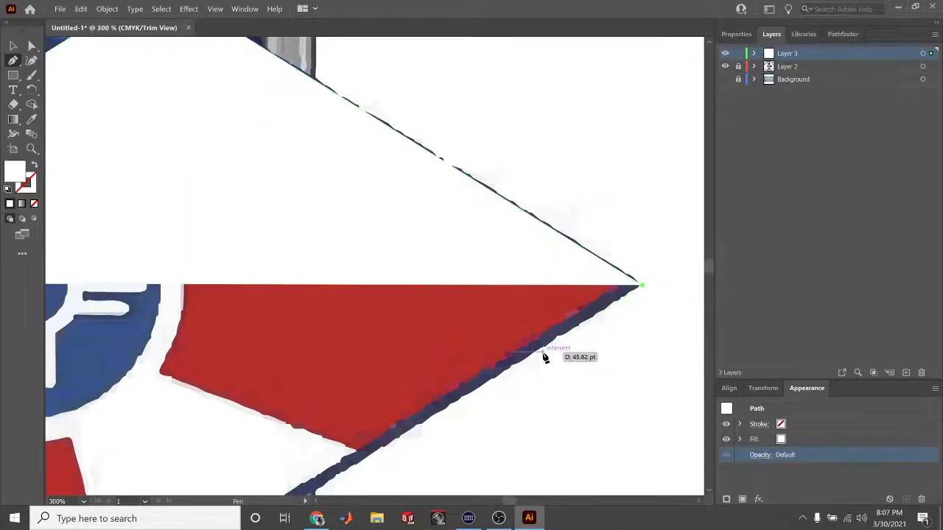
Continue the Pen path through the diamond's bottom corner and close it at the left corner
scroll(533, 361, left, 3)
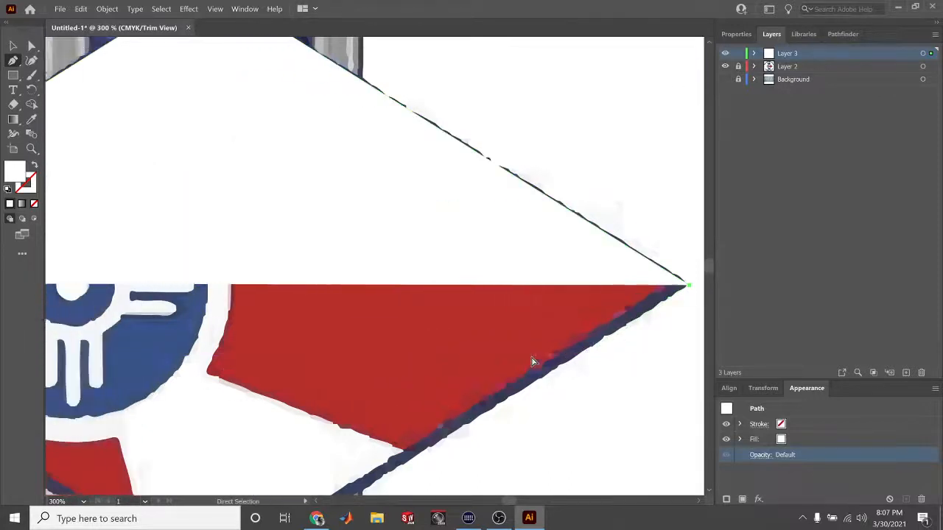
scroll(533, 361, down, 3)
scroll(533, 361, down, 2)
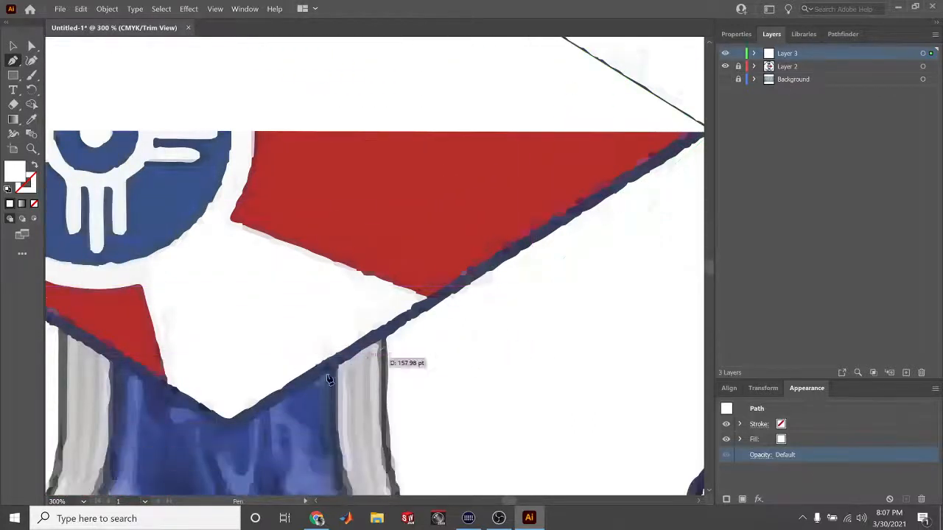
click(231, 434)
scroll(156, 427, up, 3)
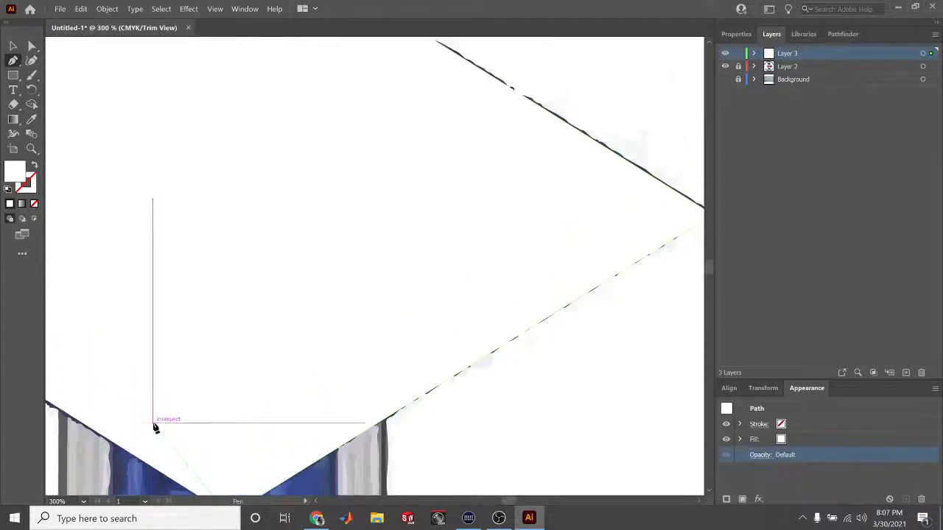
scroll(155, 427, left, 8)
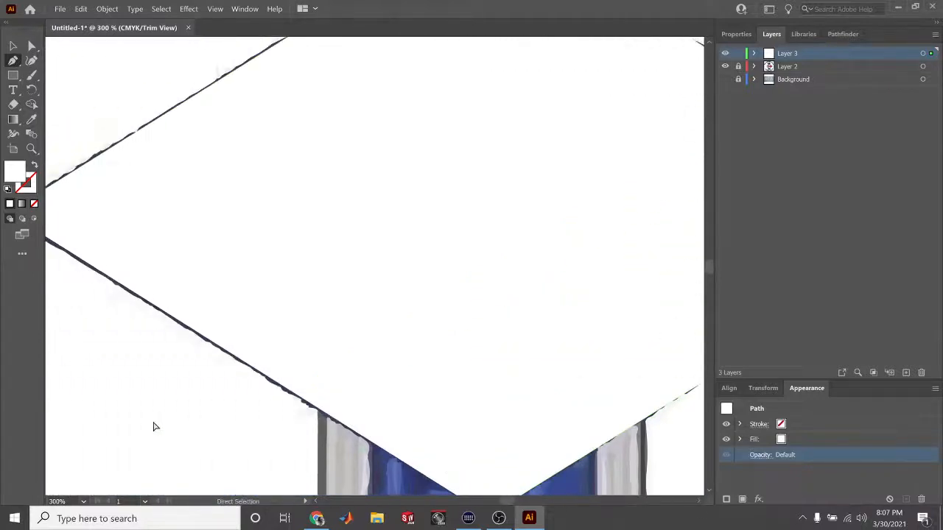
scroll(155, 427, left, 2)
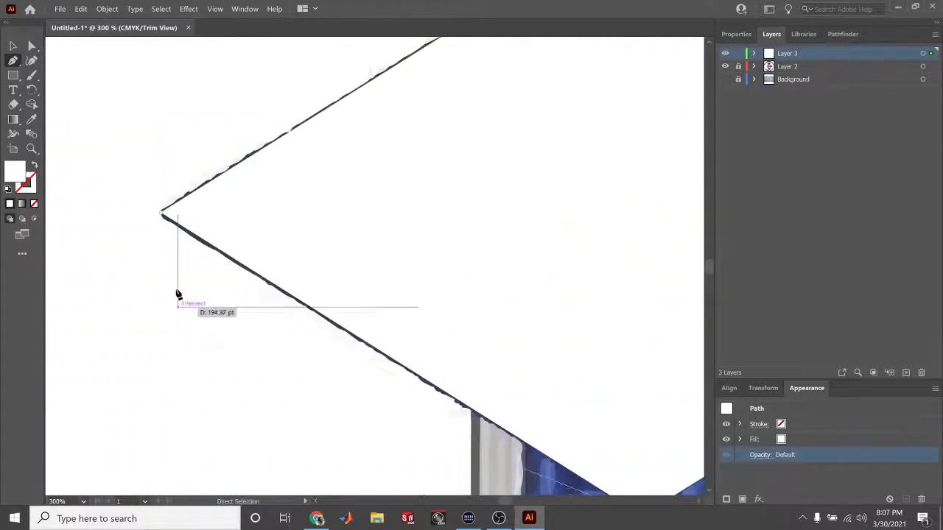
click(162, 218)
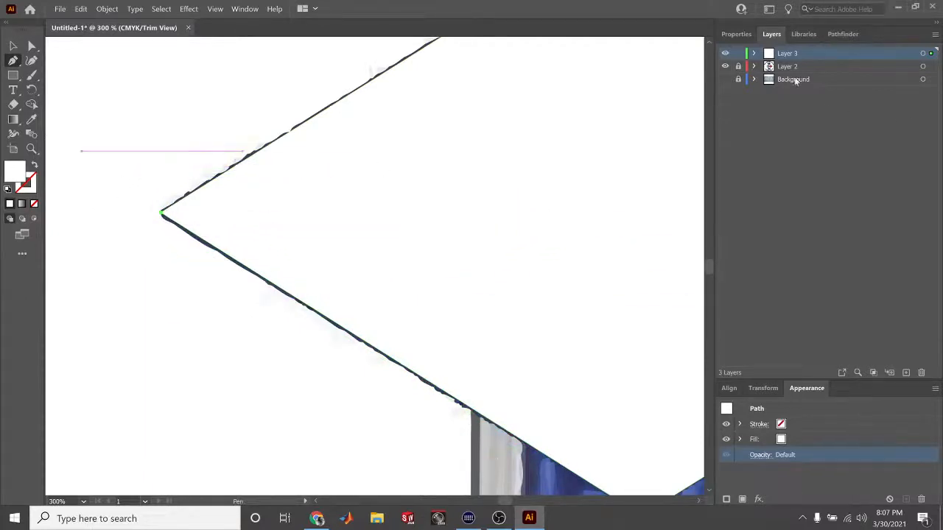
Give the new diamond path a black stroke with a weight of 4 pt
click(748, 35)
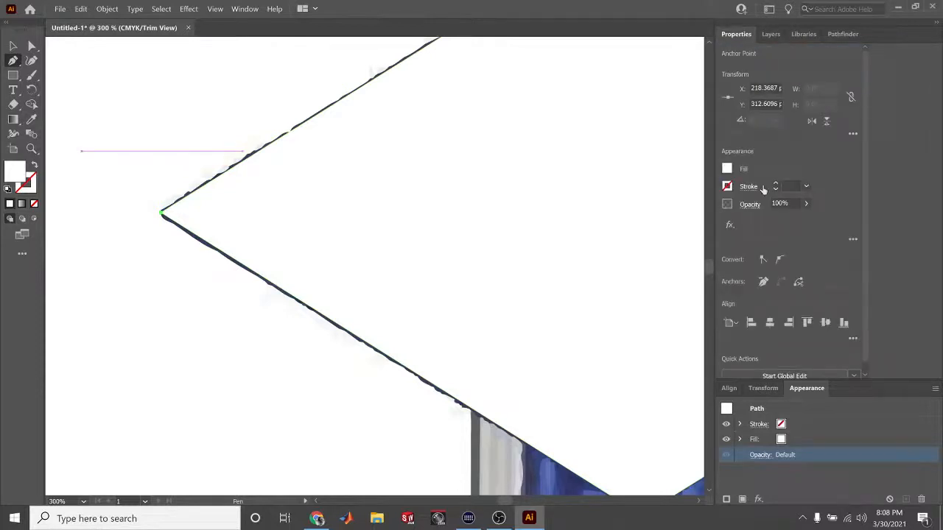
click(723, 169)
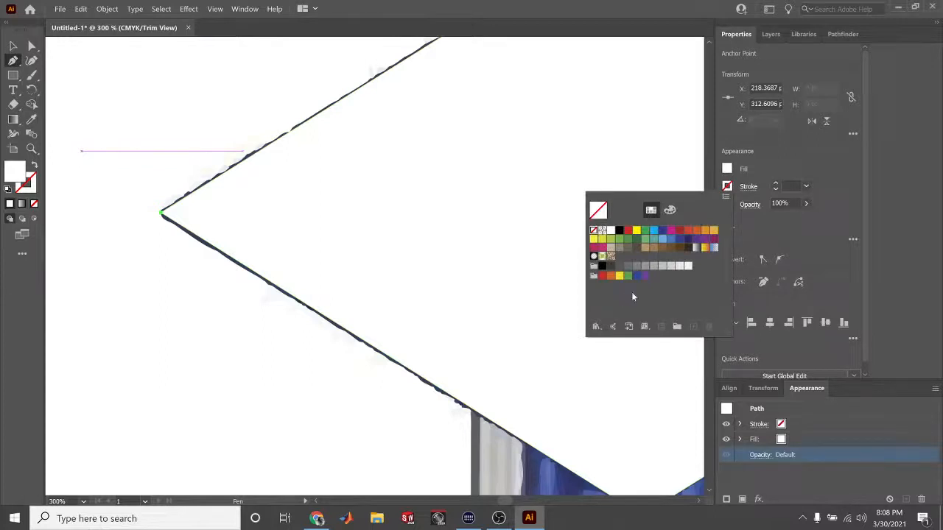
click(774, 185)
click(774, 185)
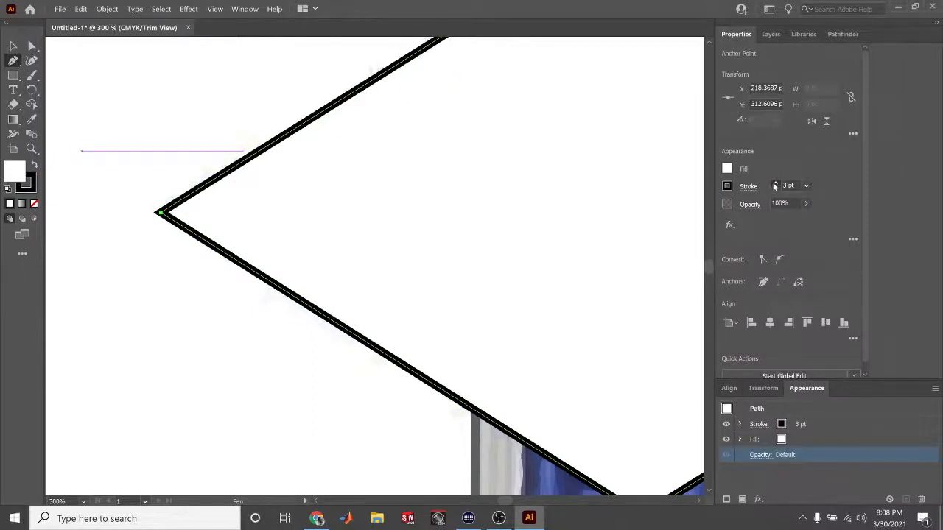
click(774, 185)
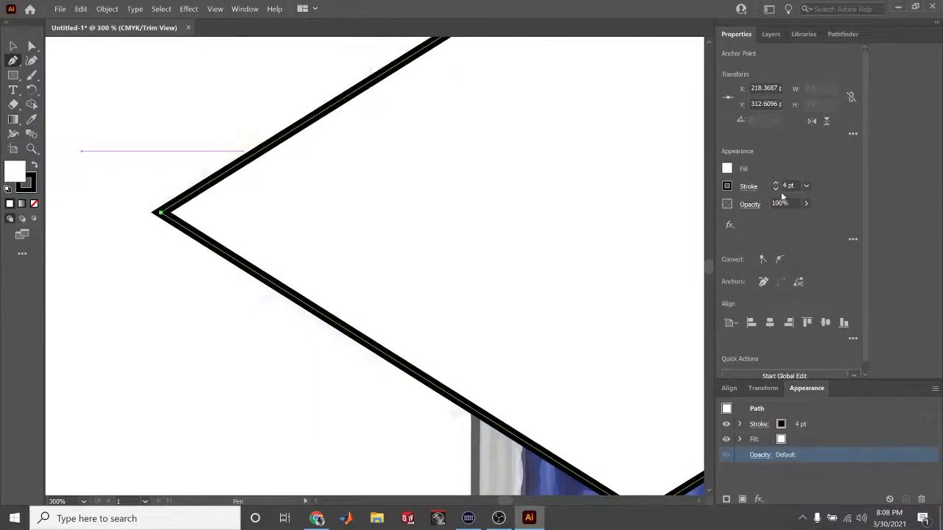
Try to apply the traced border's dark navy to the diamond with the Eyedropper, and undo it
click(31, 122)
scroll(235, 303, down, 4)
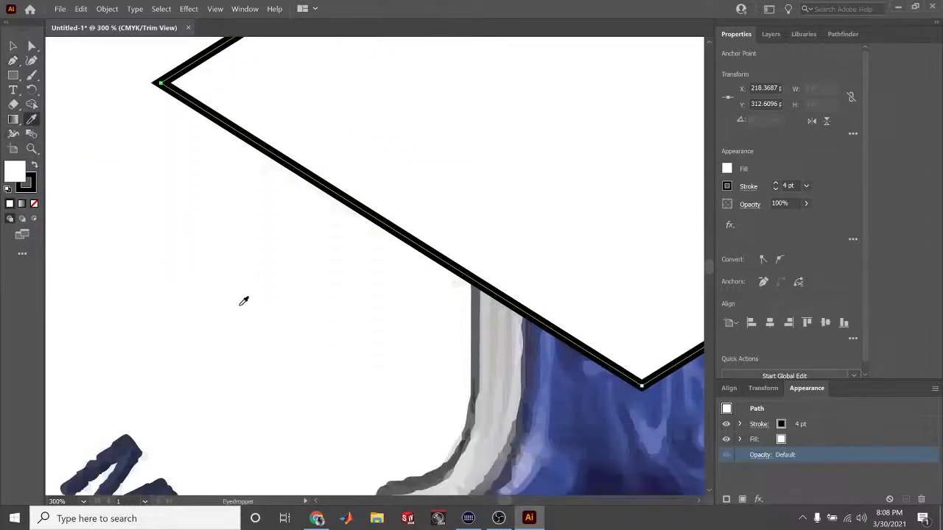
scroll(244, 301, down, 4)
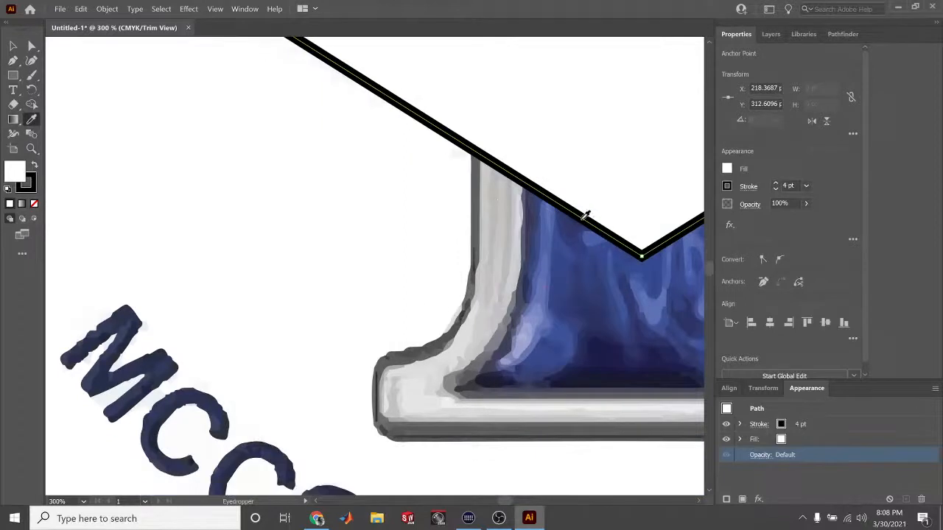
click(573, 224)
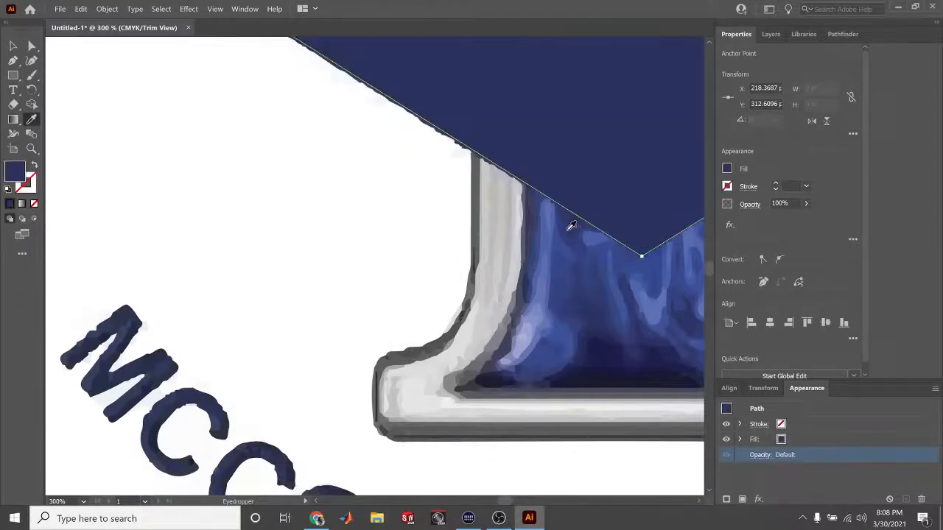
scroll(572, 225, up, 7)
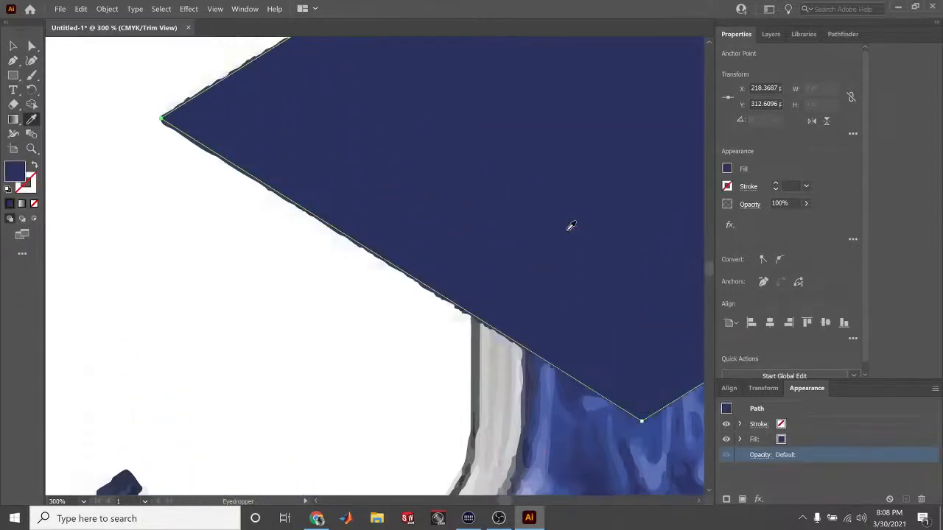
key(ctrl+z)
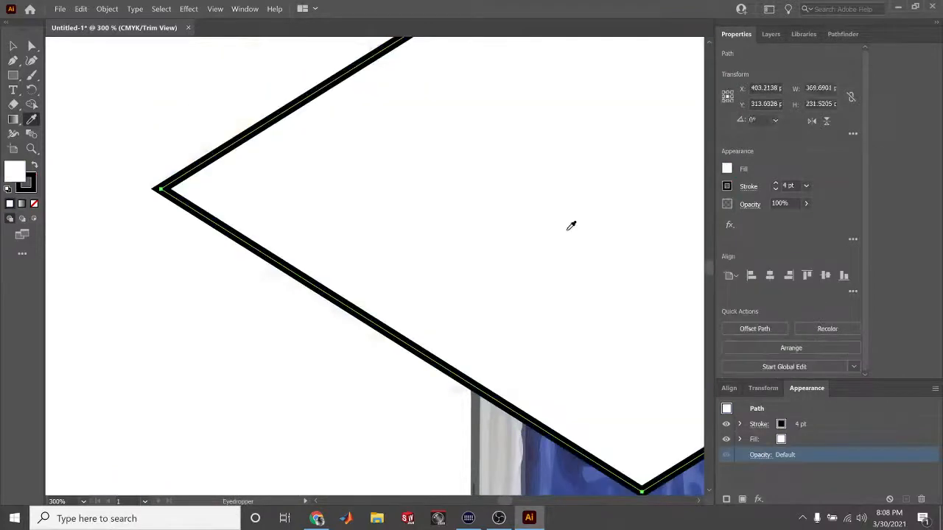
Set the diamond's stroke color to the CMYK Blue swatch
click(749, 187)
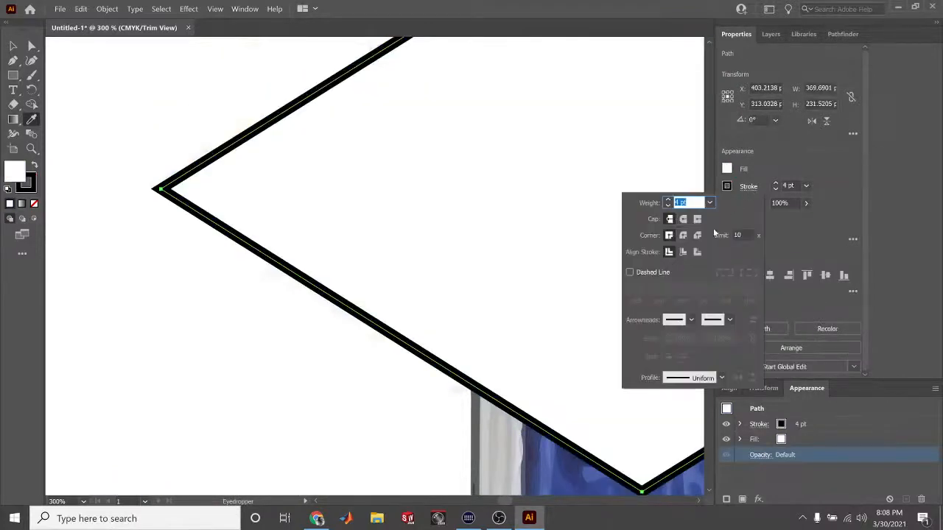
click(750, 188)
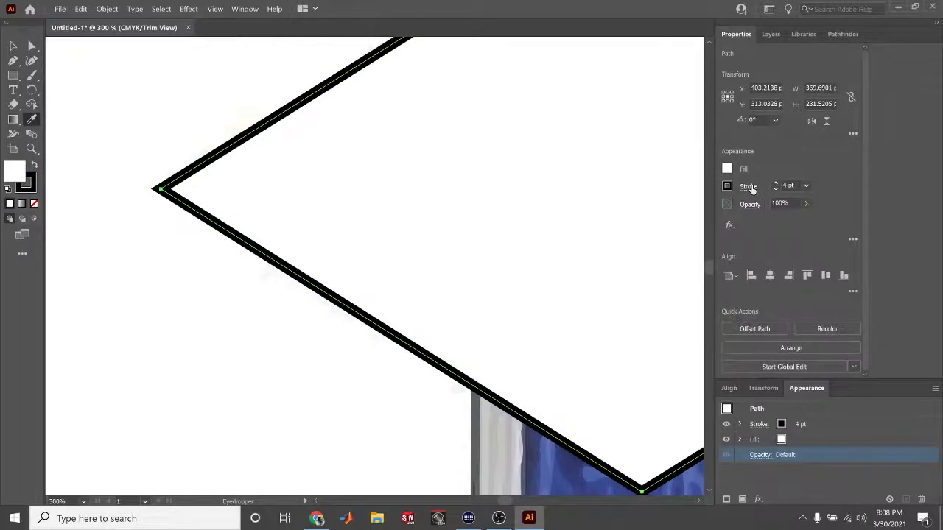
click(750, 188)
click(750, 188)
click(728, 189)
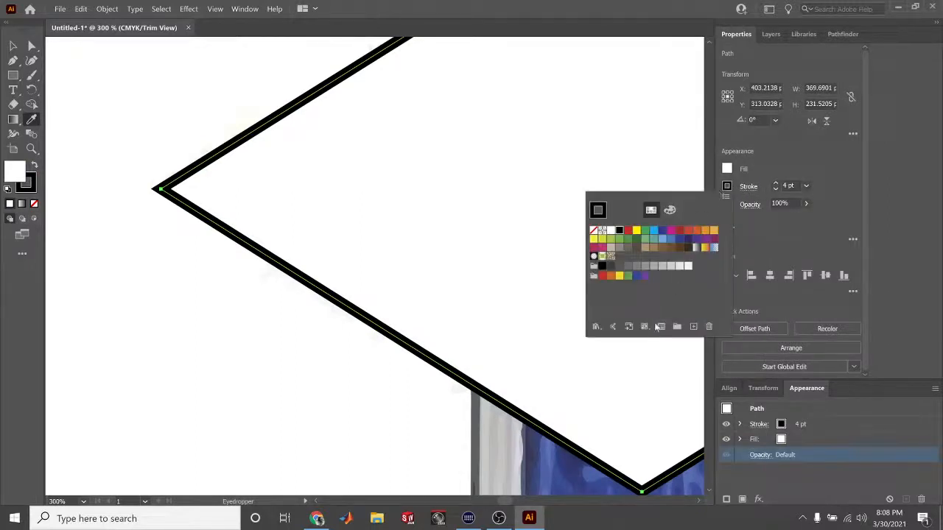
click(662, 231)
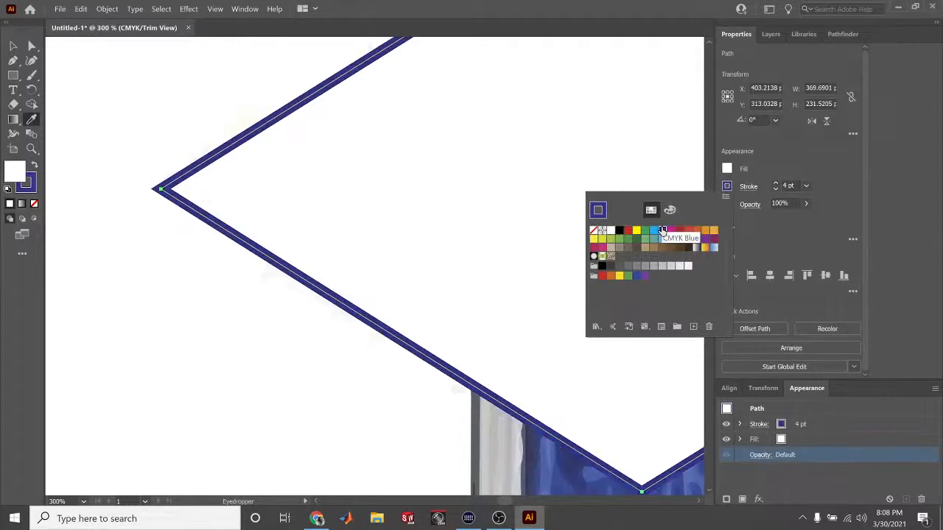
click(728, 187)
click(728, 189)
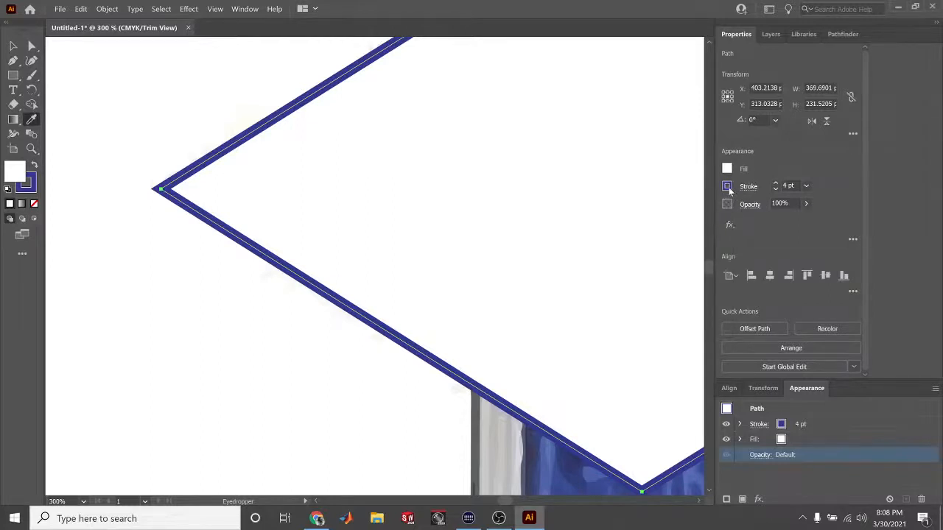
click(729, 187)
click(729, 187)
click(727, 186)
click(727, 187)
click(727, 188)
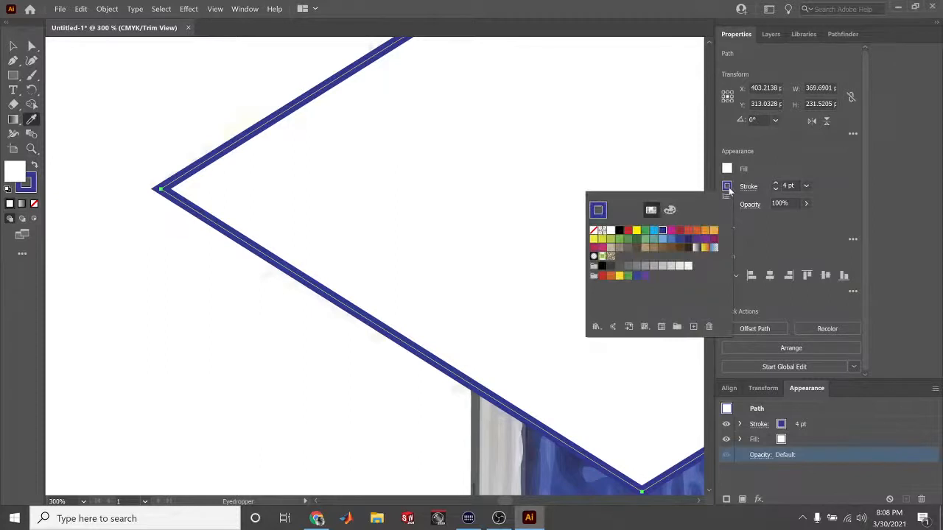
click(727, 187)
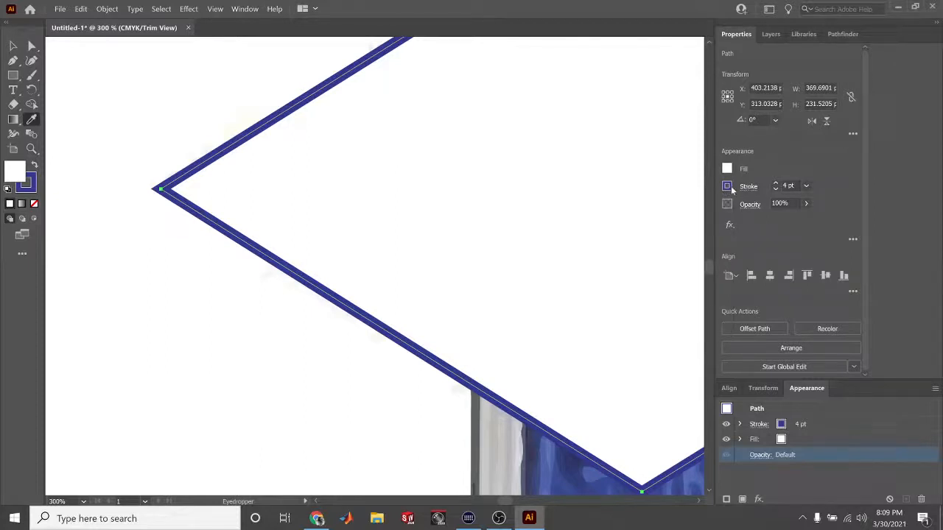
click(730, 188)
click(728, 188)
click(747, 186)
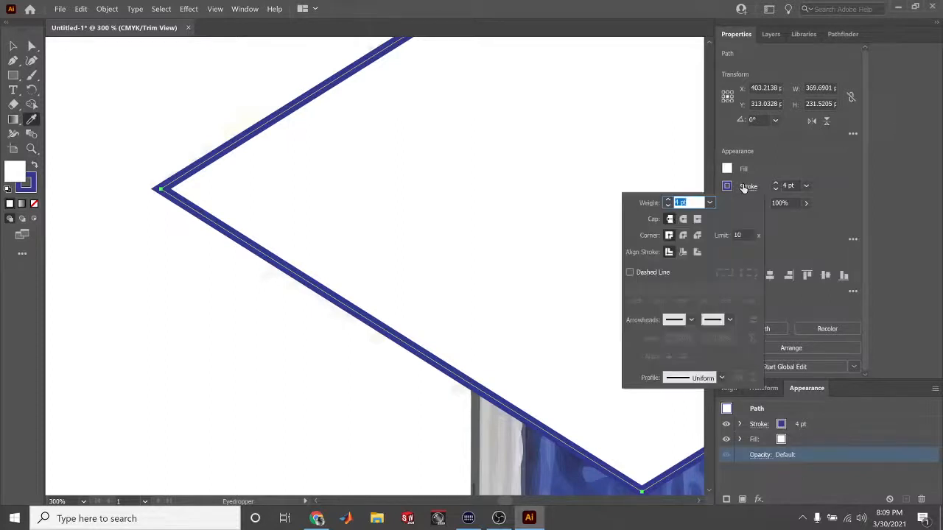
click(743, 188)
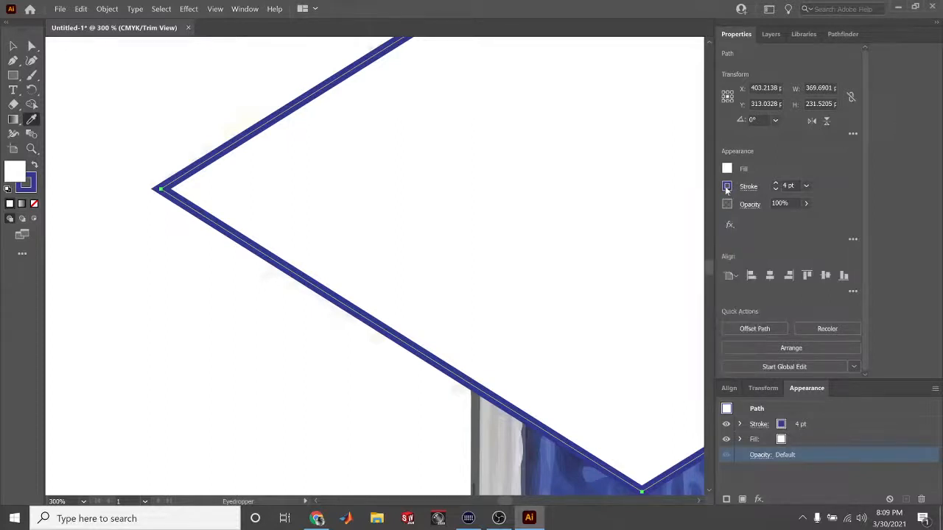
Darken the diamond's blue stroke by raising its black (K) component to about 22%, then deselect the diamond
click(727, 187)
click(669, 211)
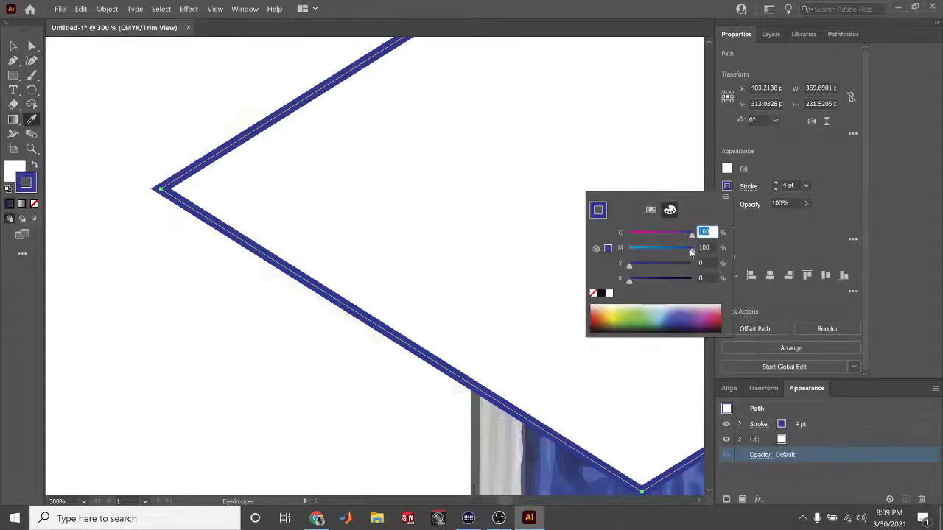
mouse_move(691, 253)
mouse_down()
mouse_move(654, 254)
mouse_move(693, 253)
mouse_up()
drag(631, 279, 641, 283)
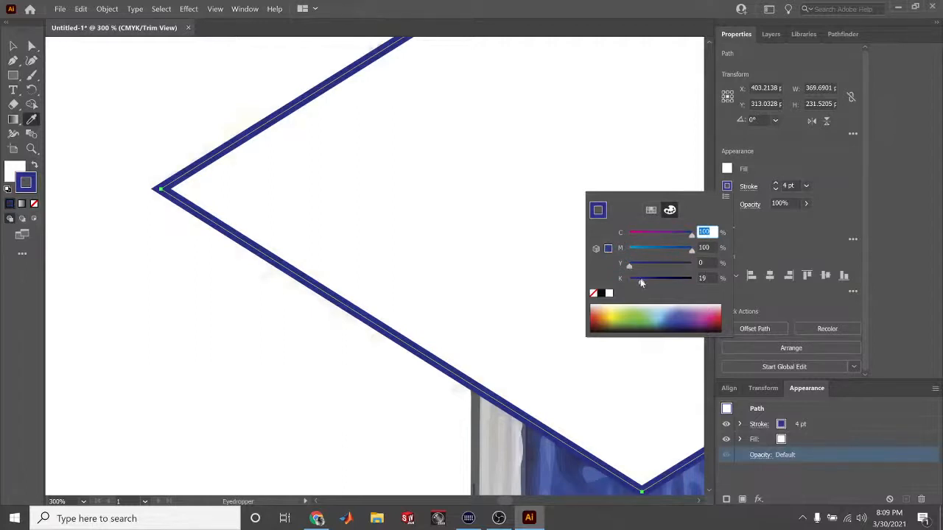
click(781, 237)
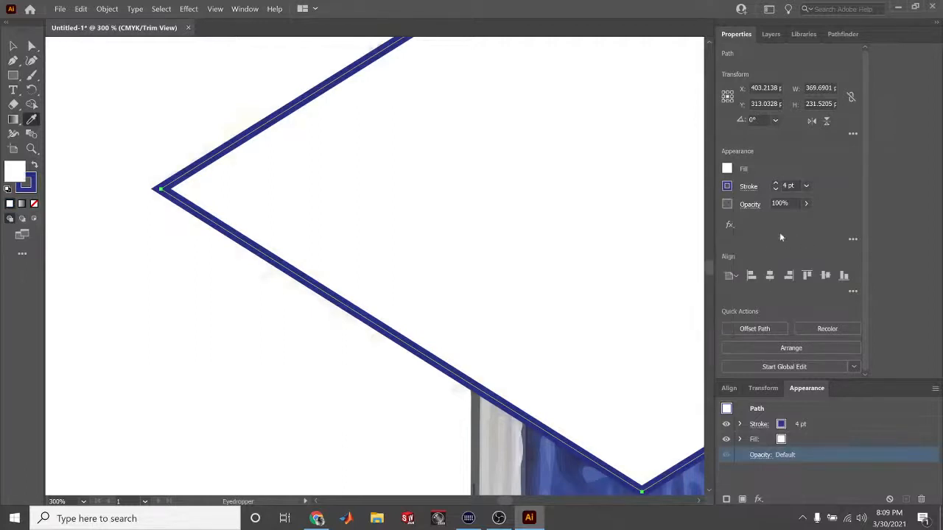
key(ctrl+1)
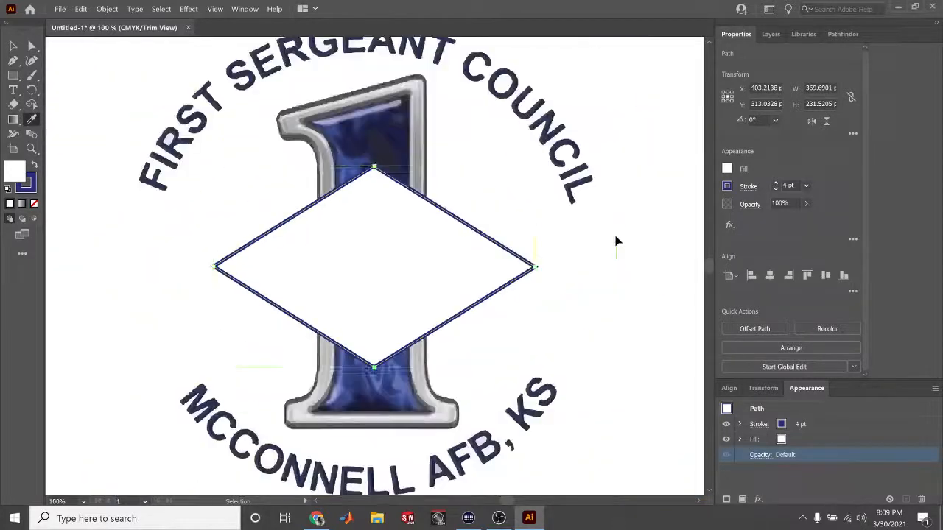
click(13, 47)
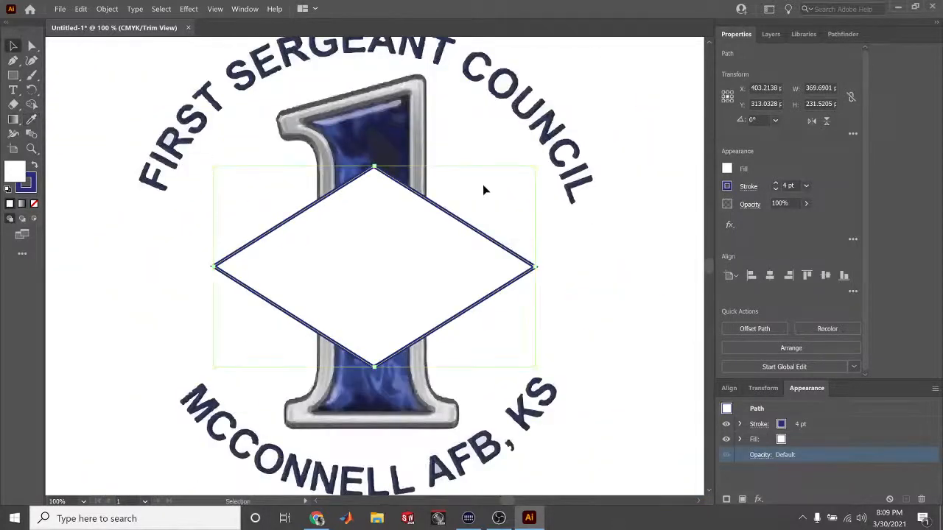
click(604, 162)
Compare the redrawn diamond with the original logo underneath by repeatedly hiding and showing Layer 3
click(769, 34)
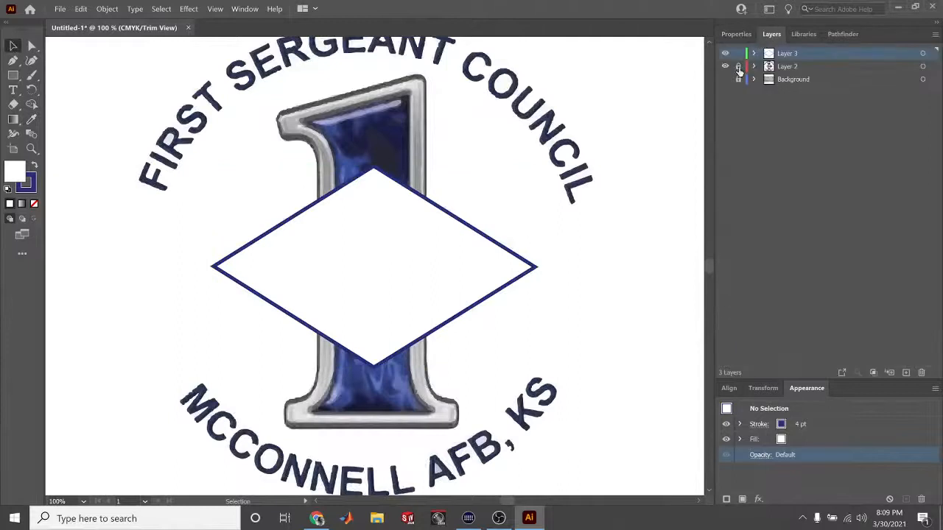
click(726, 54)
click(726, 53)
click(725, 53)
click(726, 53)
click(726, 53)
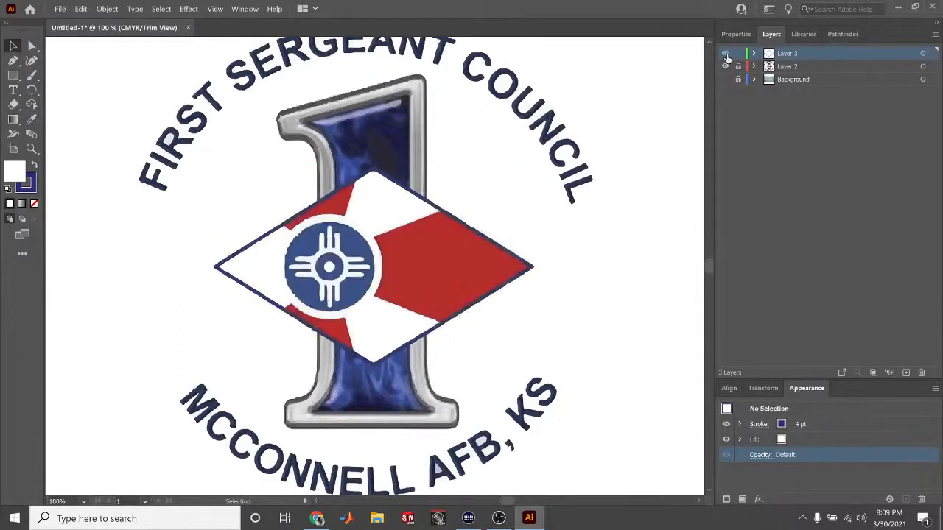
click(725, 54)
click(726, 55)
click(725, 54)
click(726, 55)
click(726, 55)
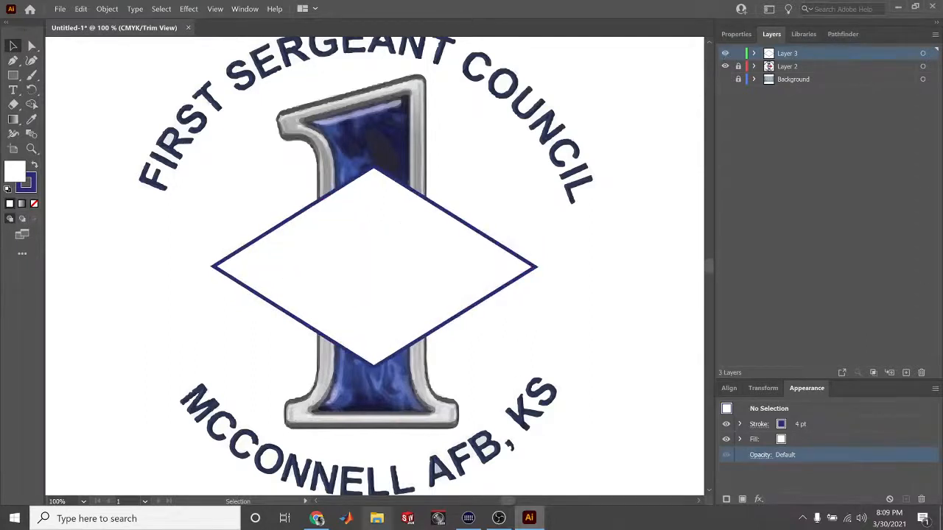
click(726, 54)
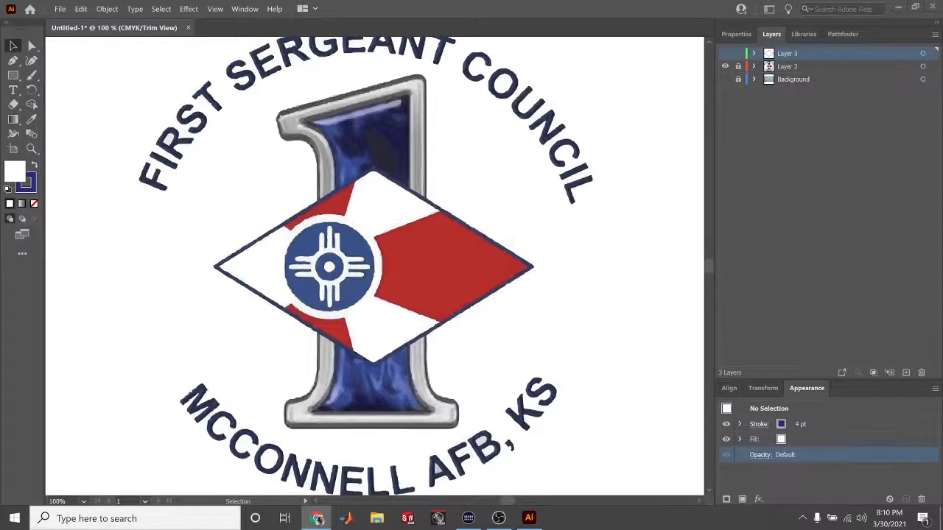
Rename Layer 3 as Diamond
click(733, 41)
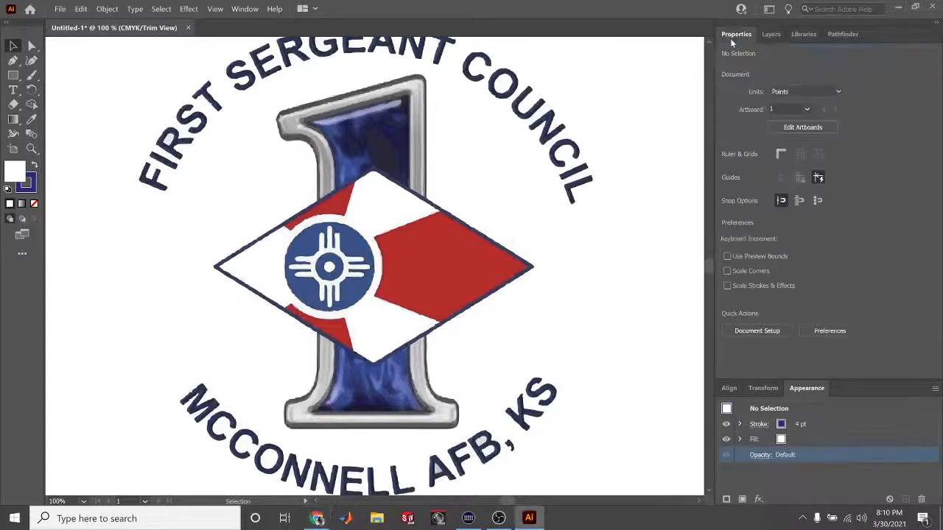
click(771, 35)
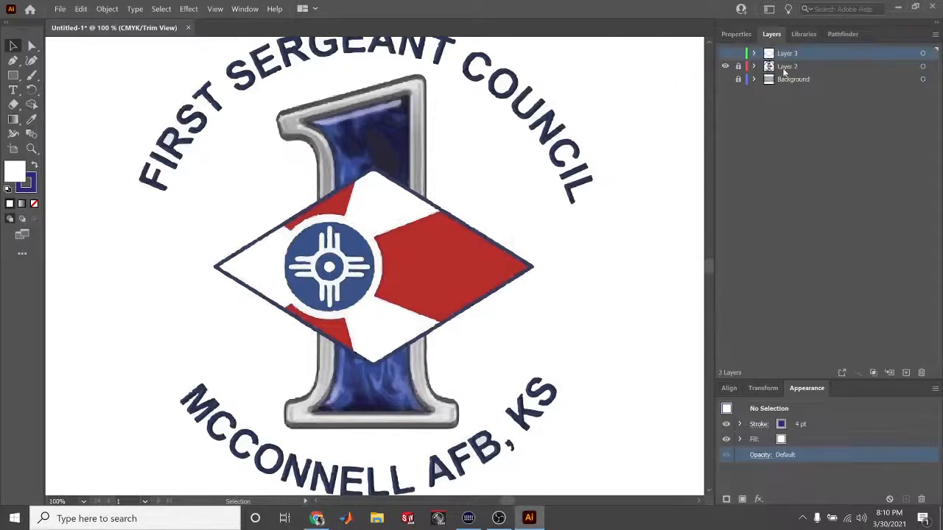
double_click(785, 55)
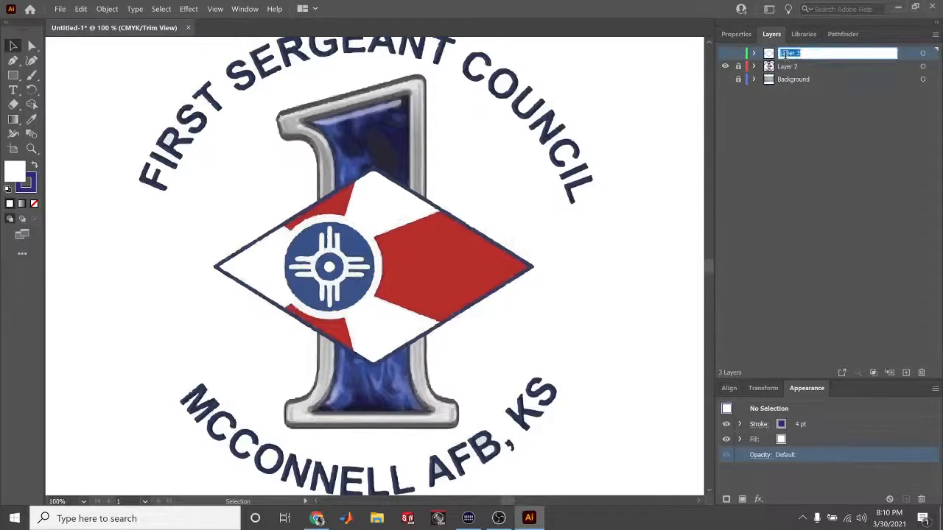
text(Diamond)
key(Return)
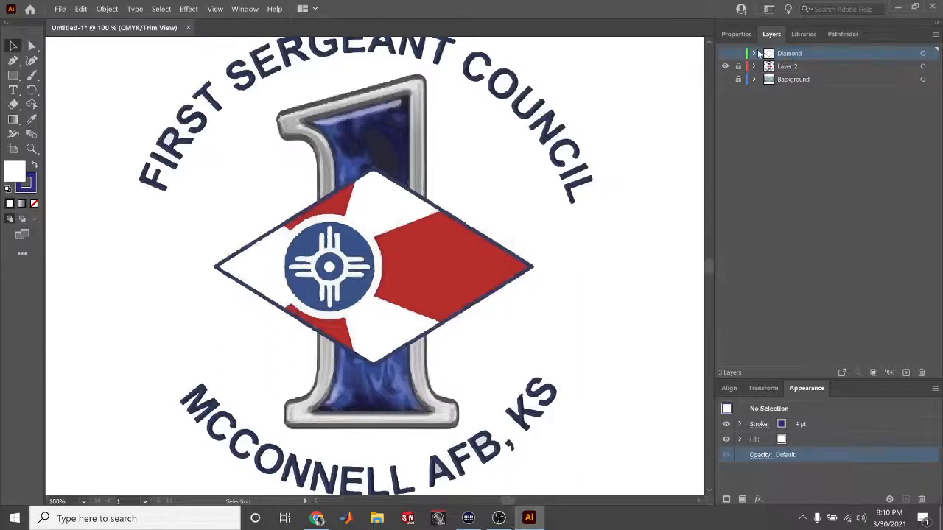
Hide Layer 2, make the Diamond layer visible, and expand it to list its path
click(726, 67)
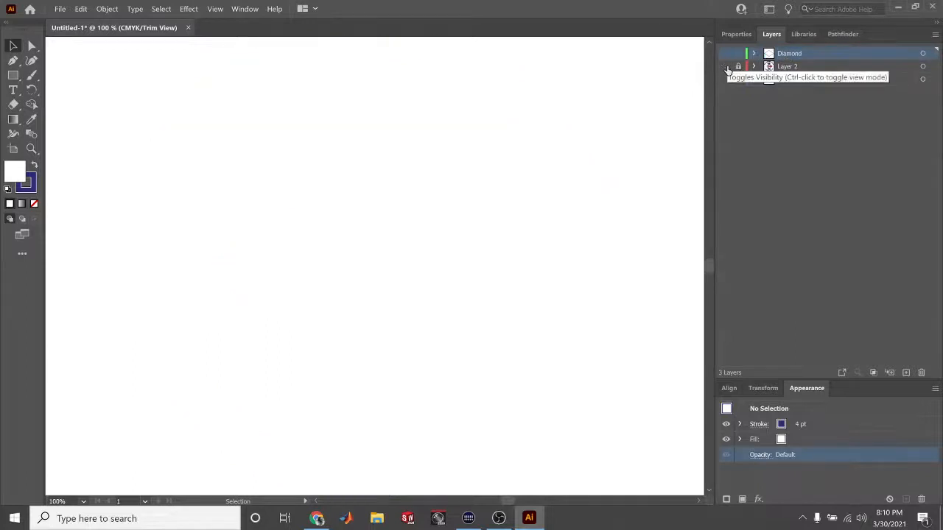
click(725, 54)
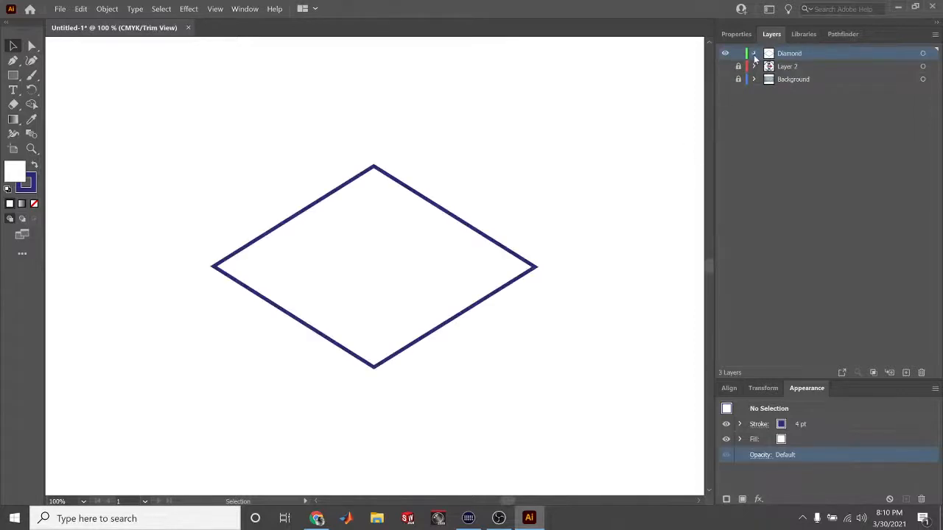
click(754, 54)
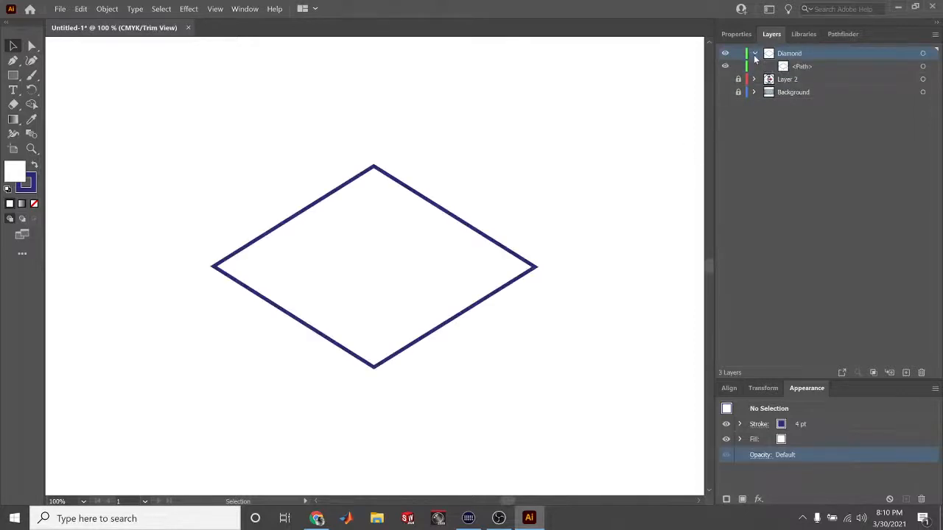
Copy the diamond path and paste the duplicate in front of the original on the Diamond layer
click(454, 222)
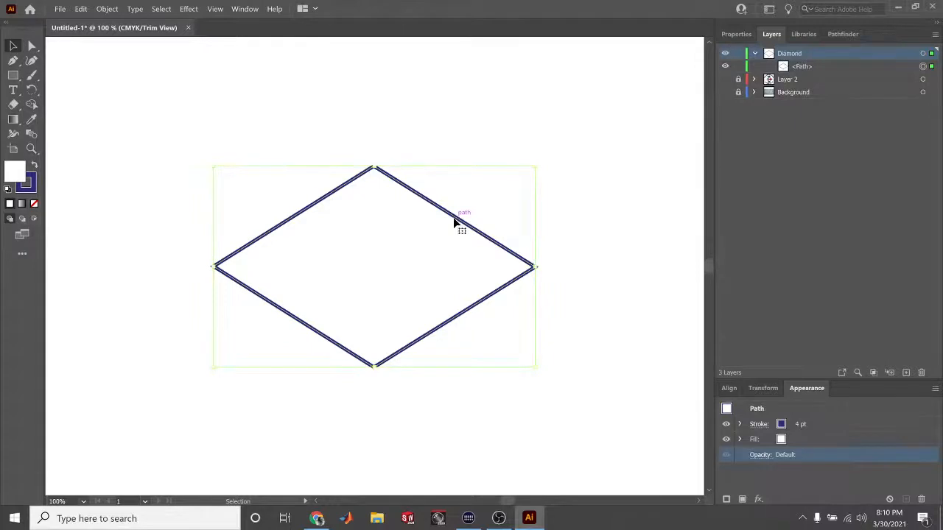
key(a)
key(ctrl+c)
key(ctrl+f)
key(v)
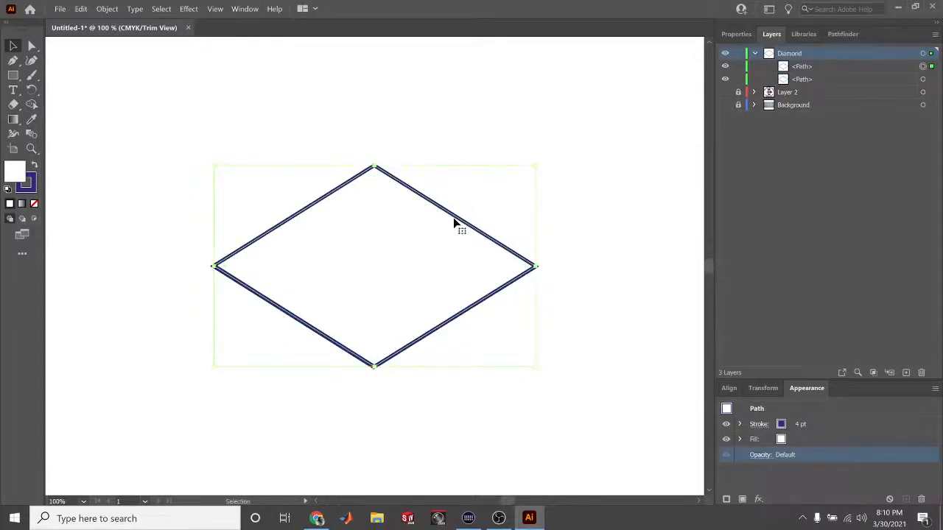
Select both diamond paths and align their centers horizontally and vertically
drag(161, 188, 577, 378)
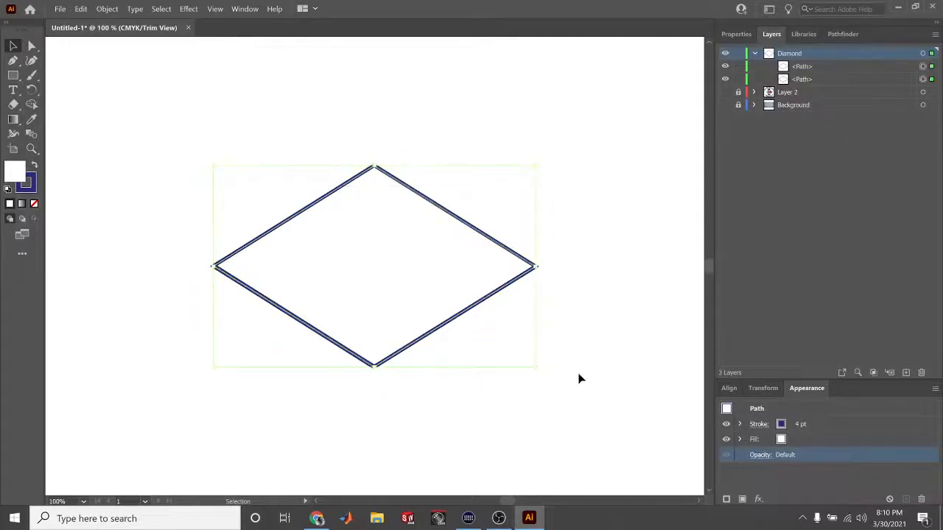
click(725, 388)
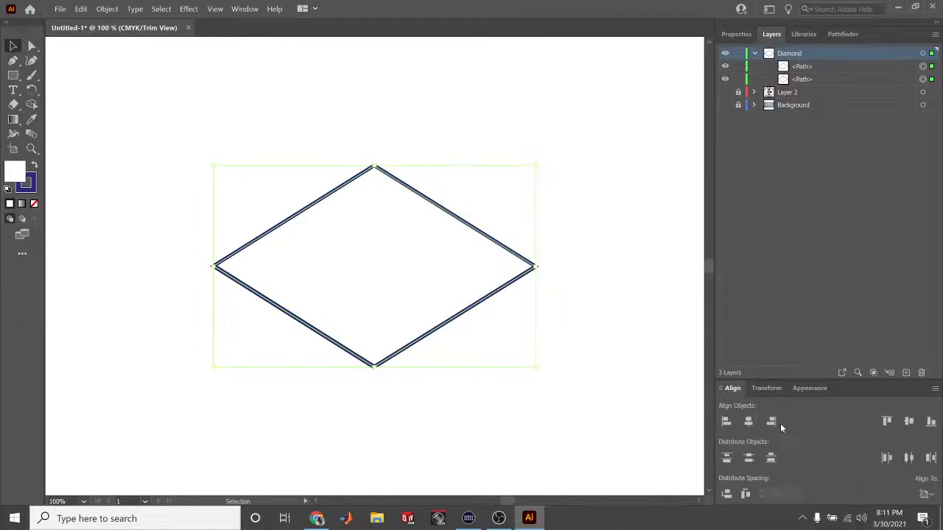
click(749, 422)
click(909, 422)
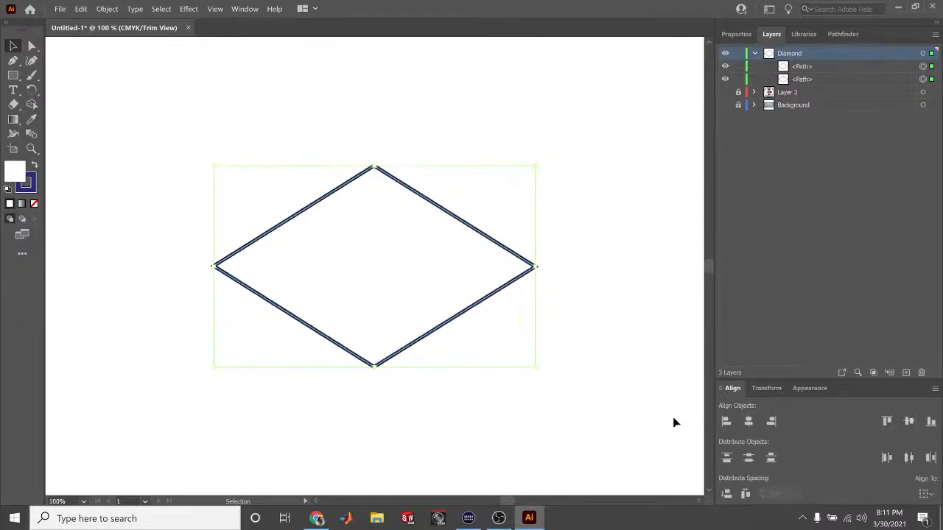
click(615, 417)
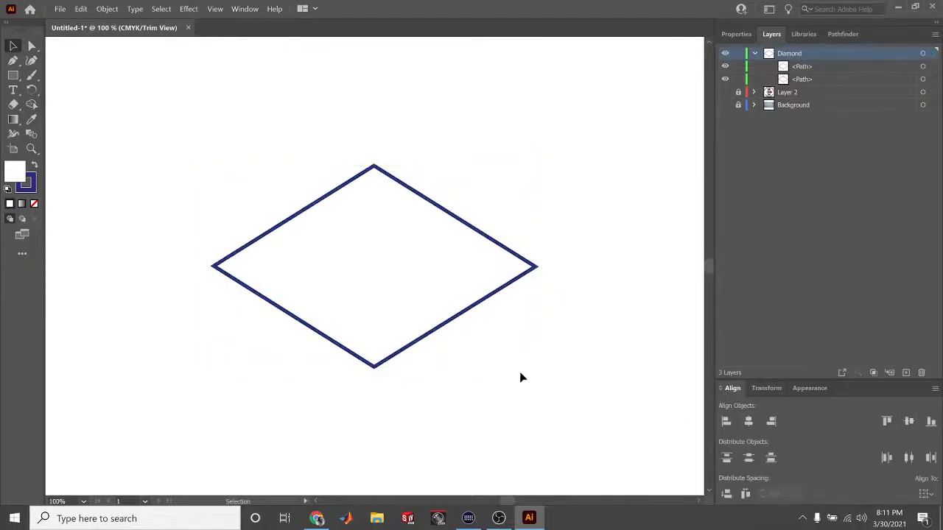
click(922, 80)
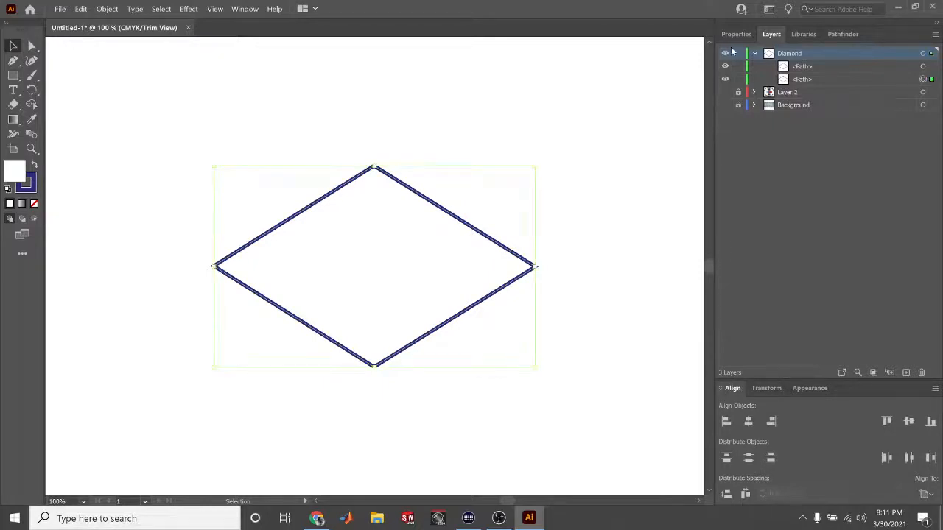
click(735, 35)
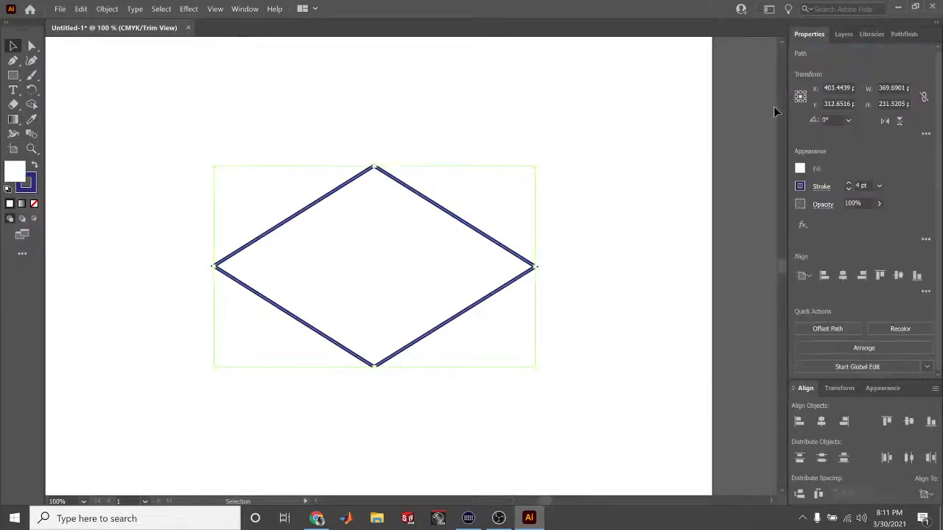
click(833, 36)
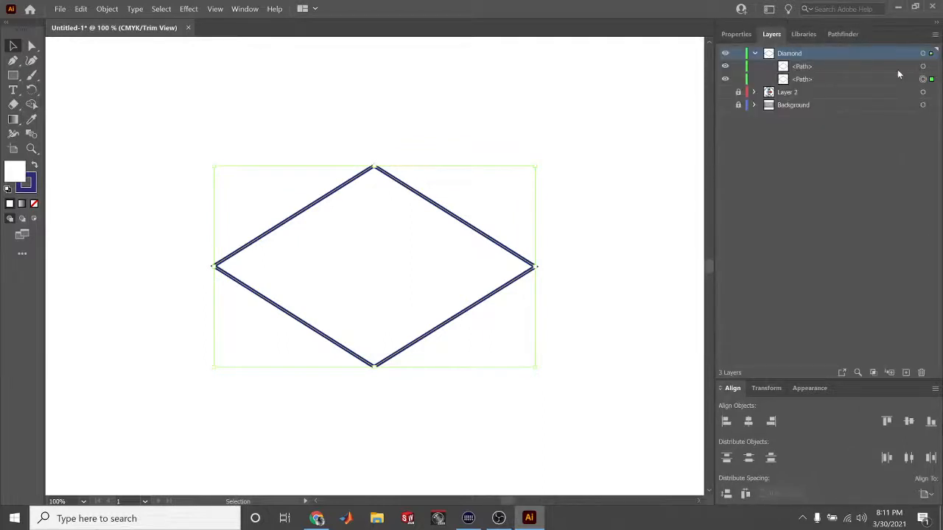
Set the stroke of the front diamond path to None and deselect it
click(923, 66)
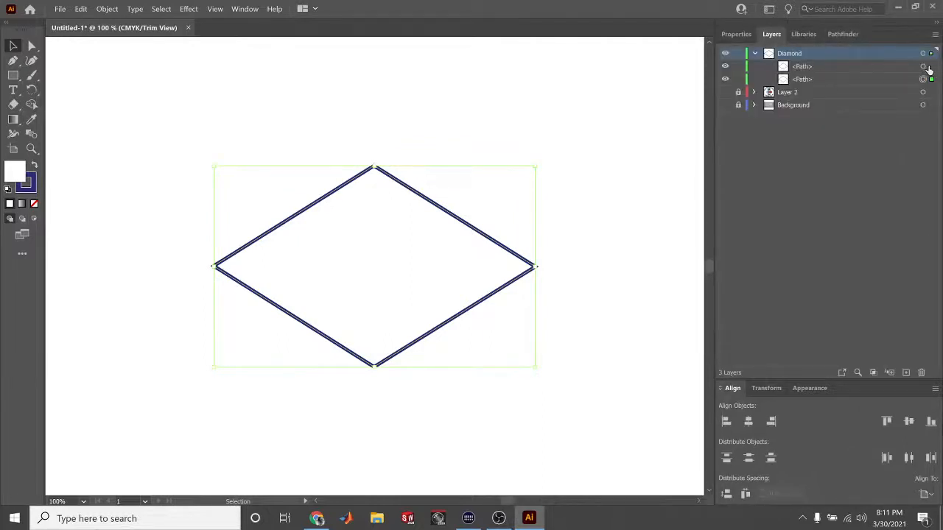
click(737, 35)
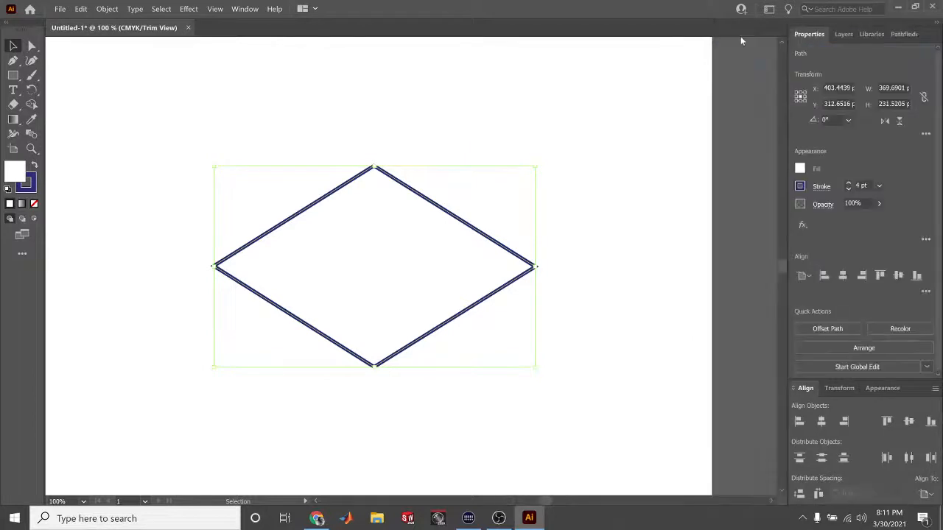
click(824, 188)
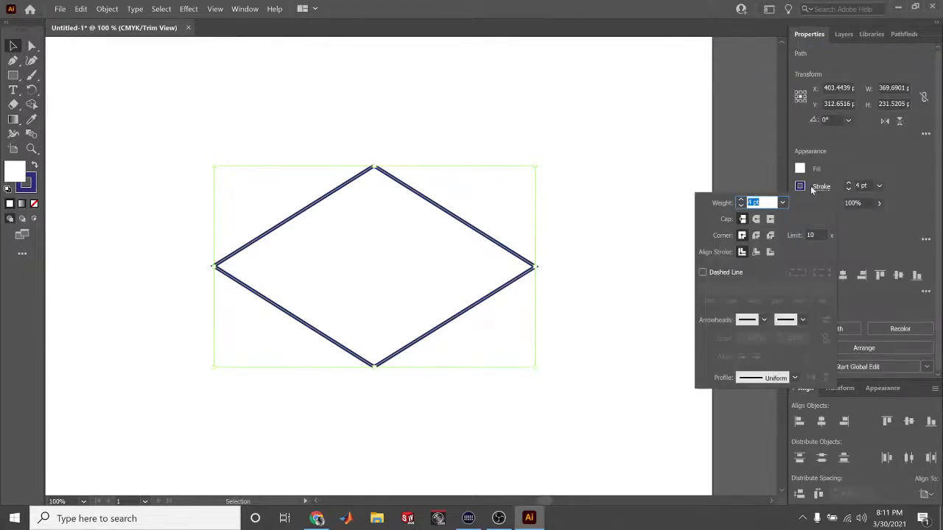
click(800, 186)
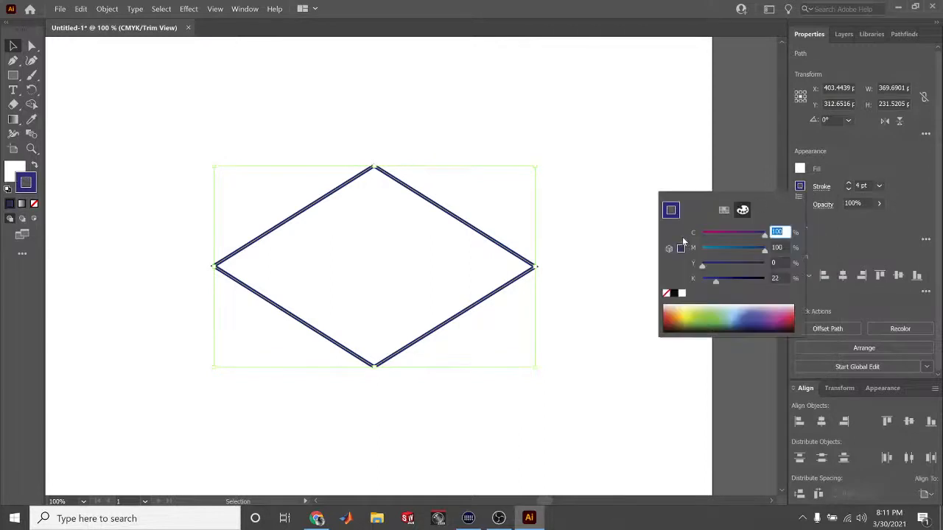
click(666, 294)
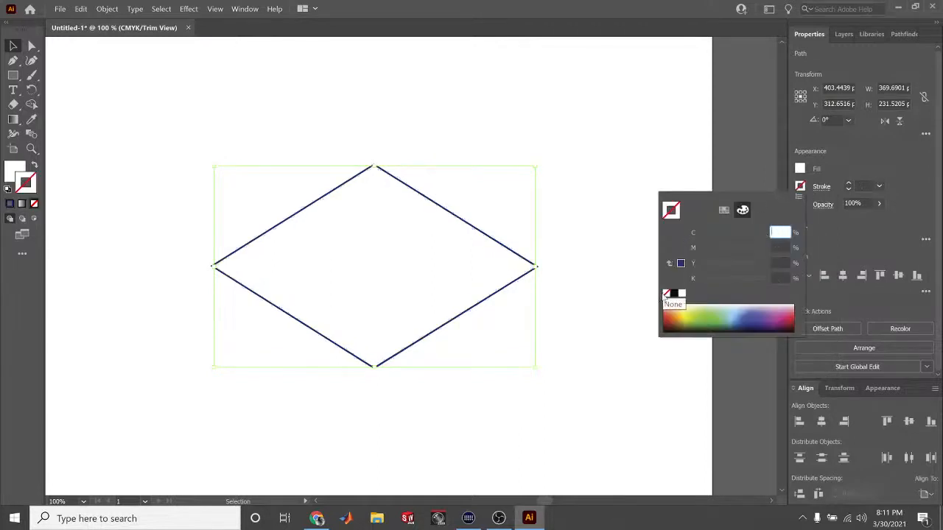
click(611, 290)
click(609, 290)
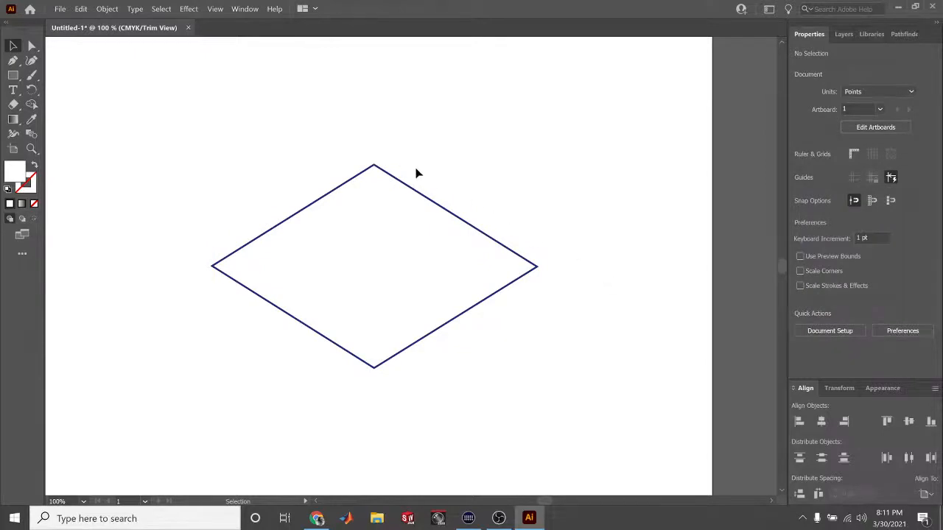
Place the Wichita, Kansas flag image at about 395 x 263 pt and position it over the diamond
click(60, 8)
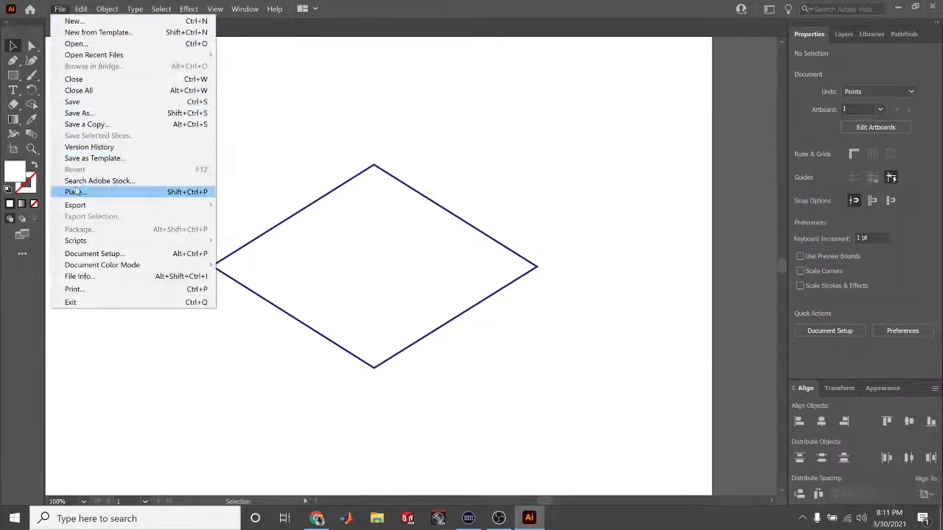
click(107, 186)
click(277, 188)
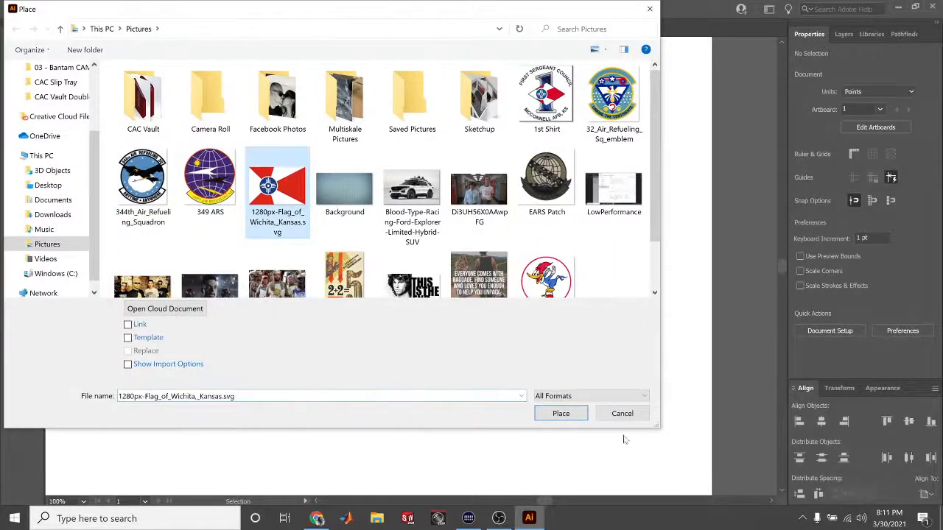
click(561, 413)
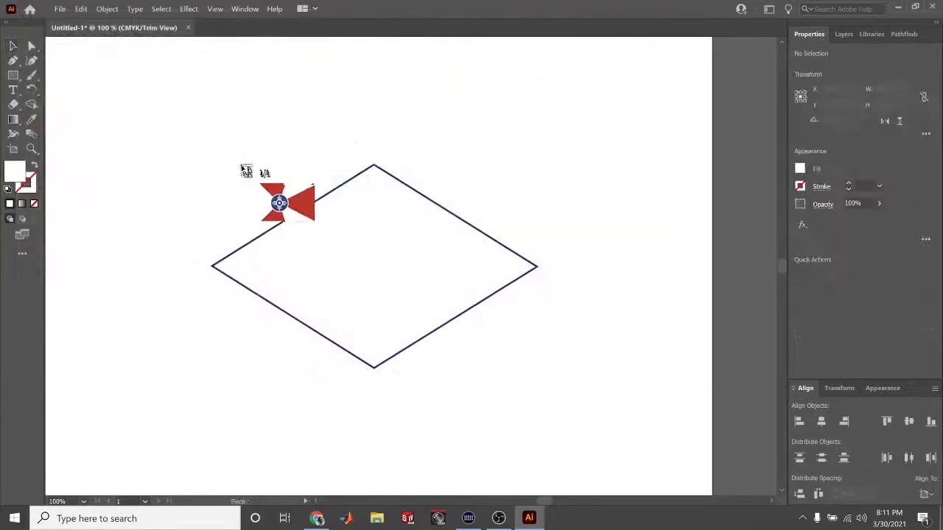
drag(566, 387, 581, 390)
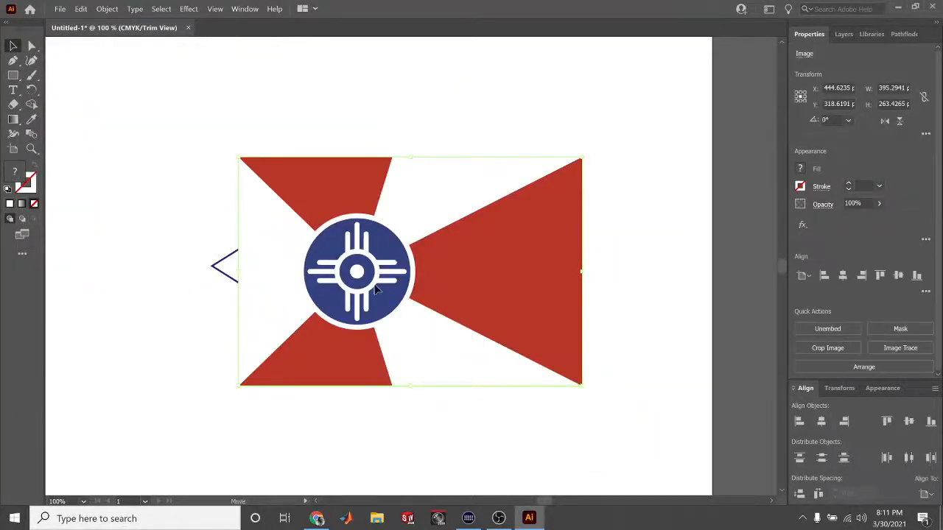
drag(372, 288, 346, 278)
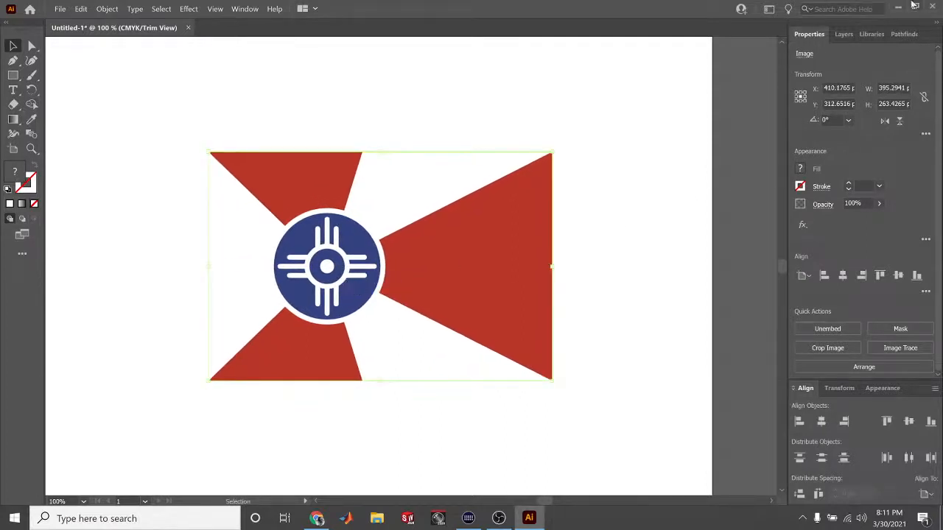
Move the front diamond path above the flag image in the Diamond layer's stacking order
click(844, 37)
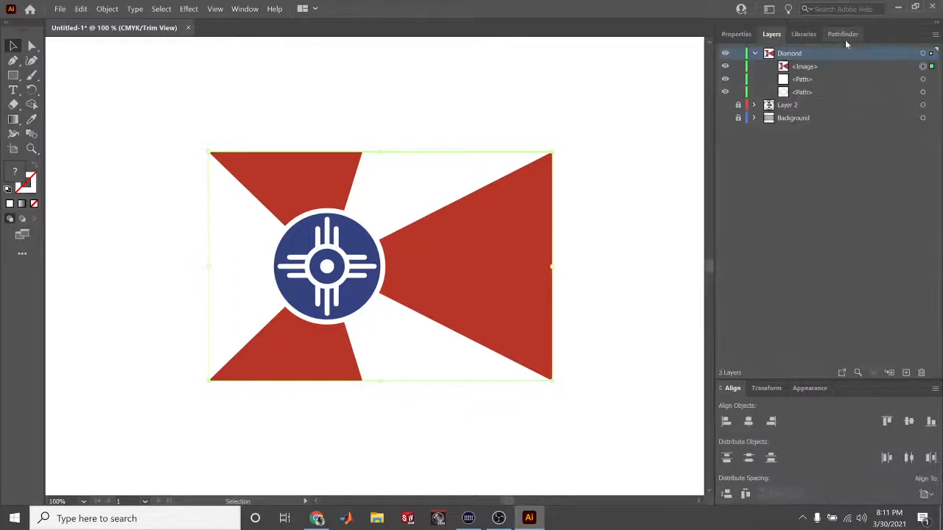
click(931, 80)
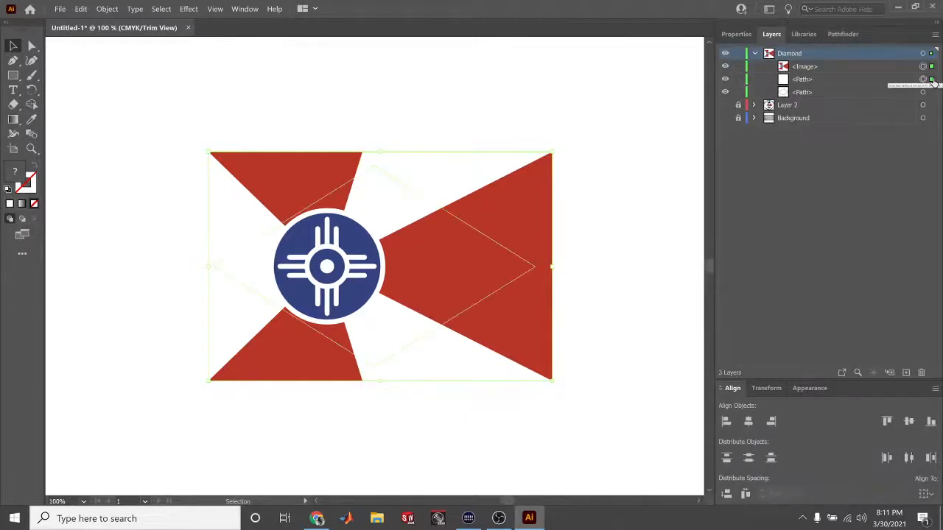
click(872, 79)
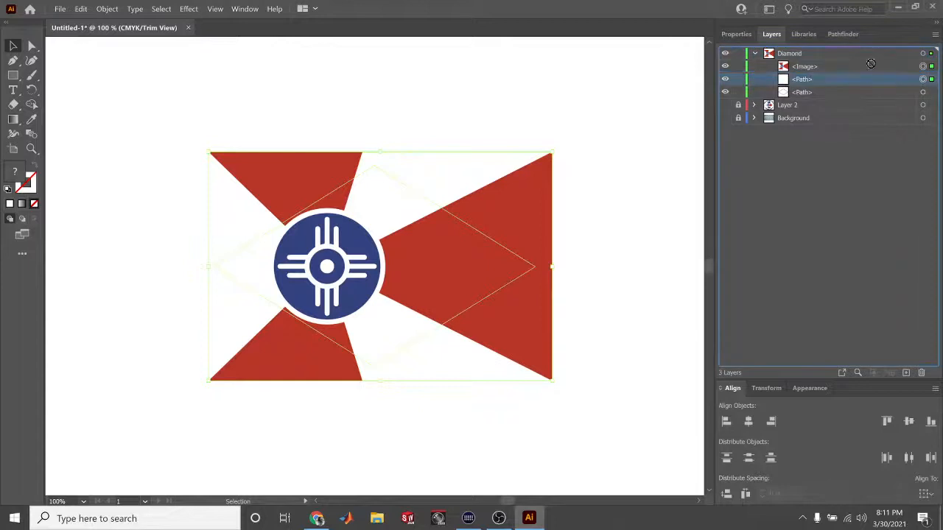
drag(870, 64, 870, 71)
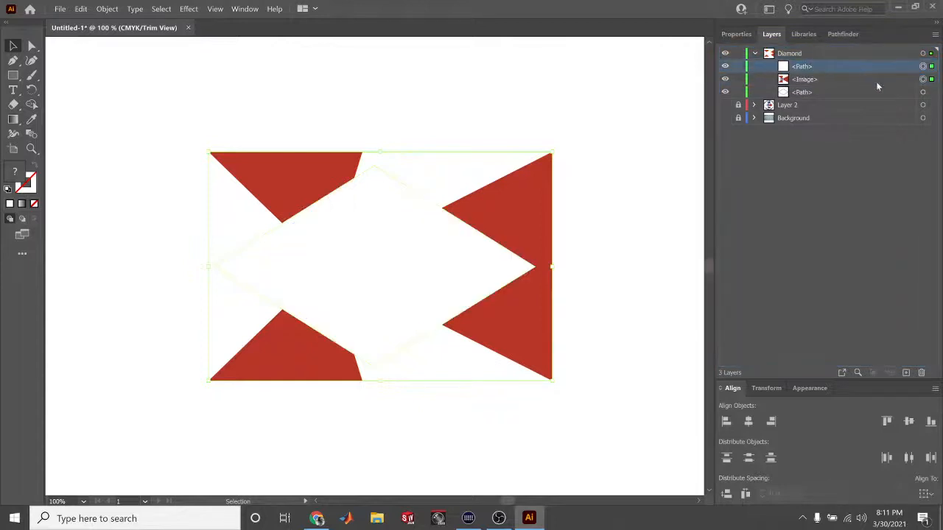
click(804, 195)
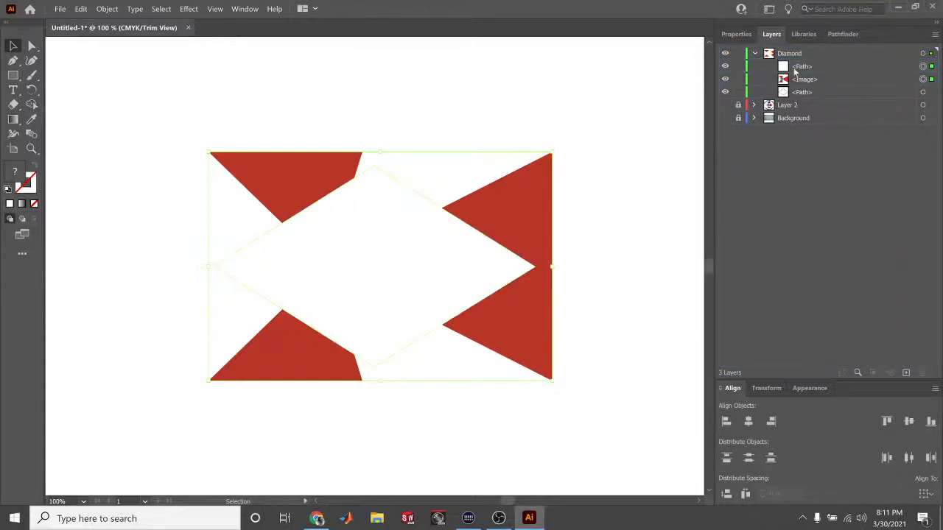
Select only the front diamond path, set its fill to None, and deselect it
click(931, 66)
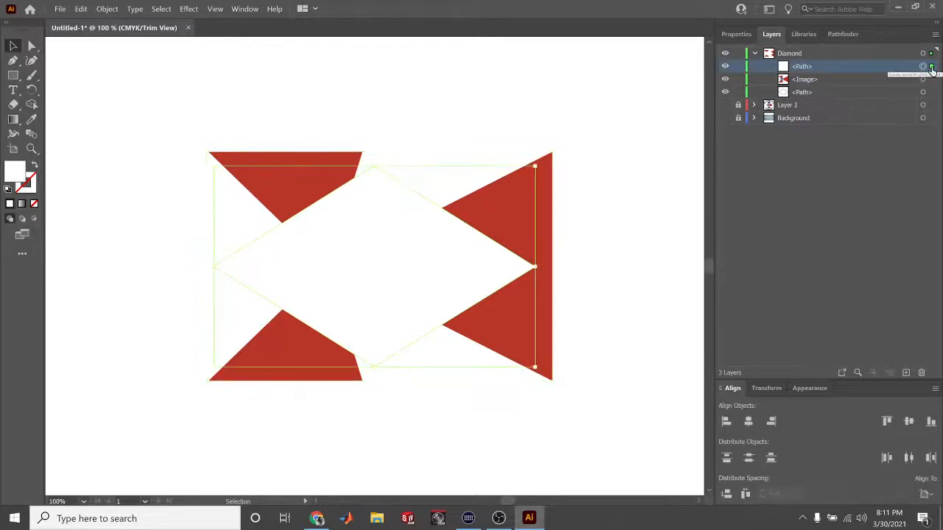
click(736, 34)
click(800, 169)
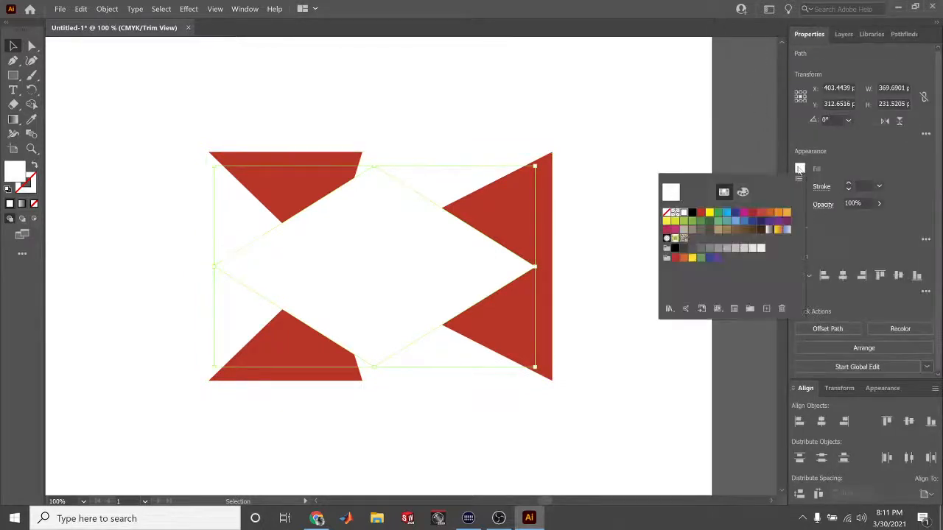
click(668, 213)
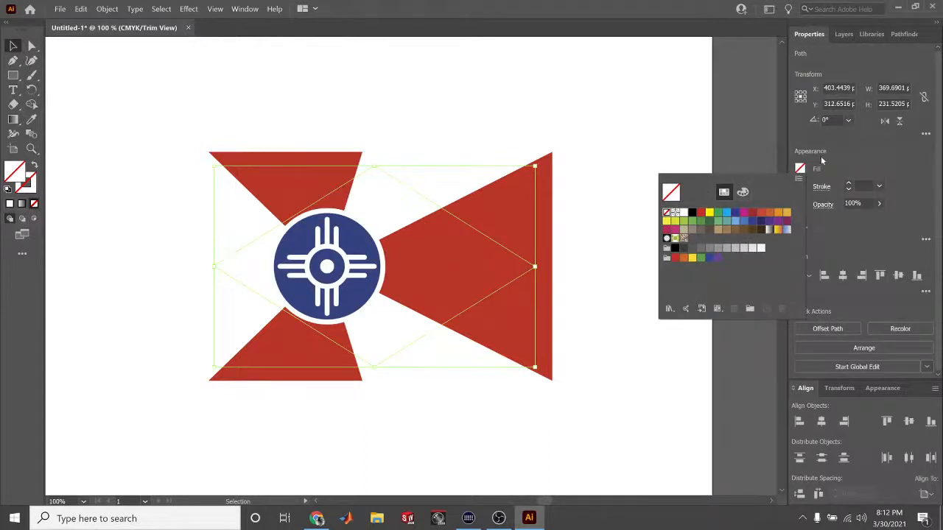
click(892, 148)
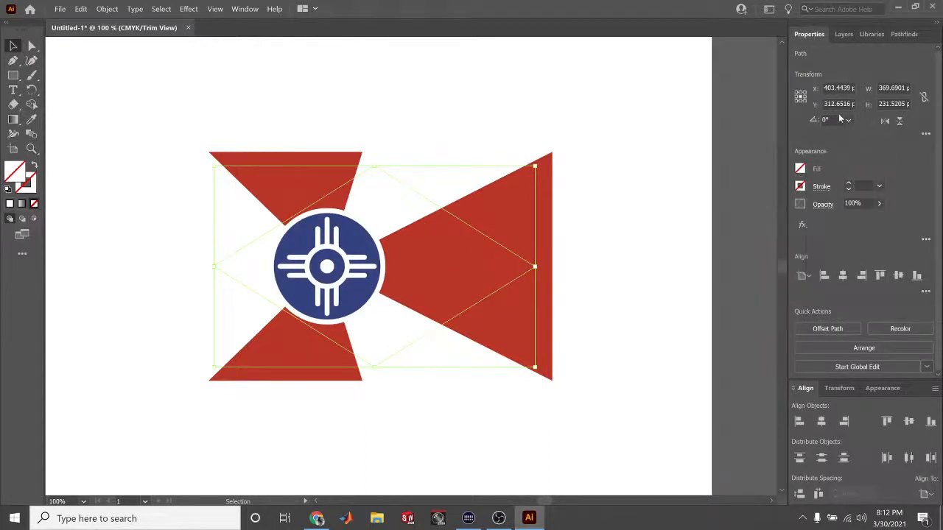
click(549, 146)
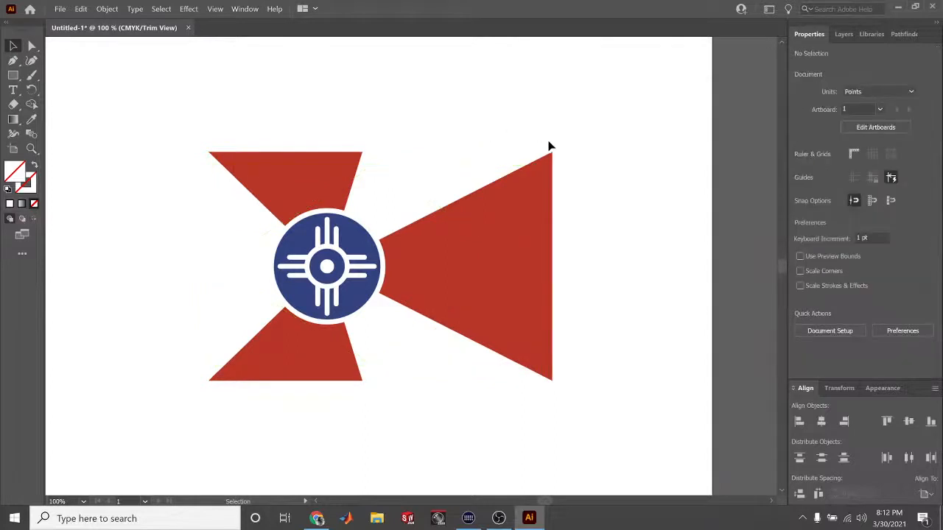
Scale the flag image down to about 366 x 244 pt and reposition it over the diamond
click(551, 162)
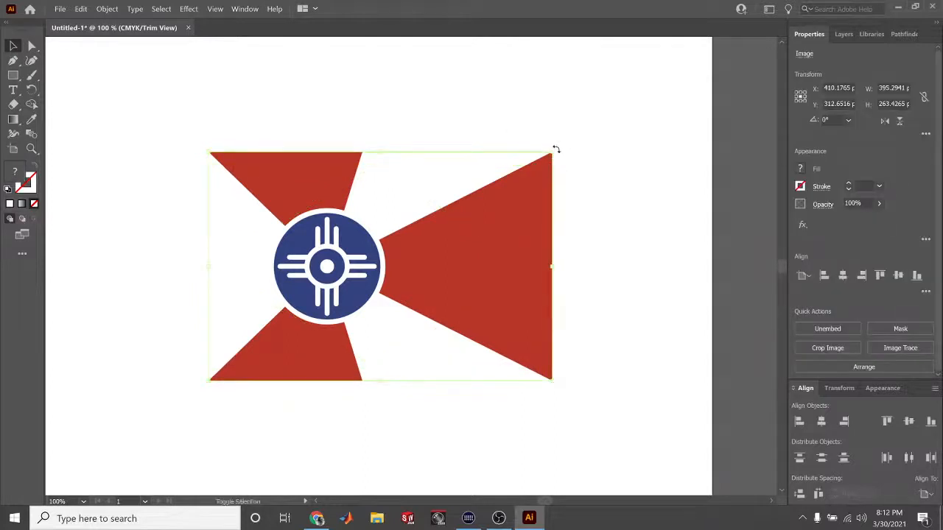
drag(556, 150, 535, 171)
drag(471, 206, 486, 196)
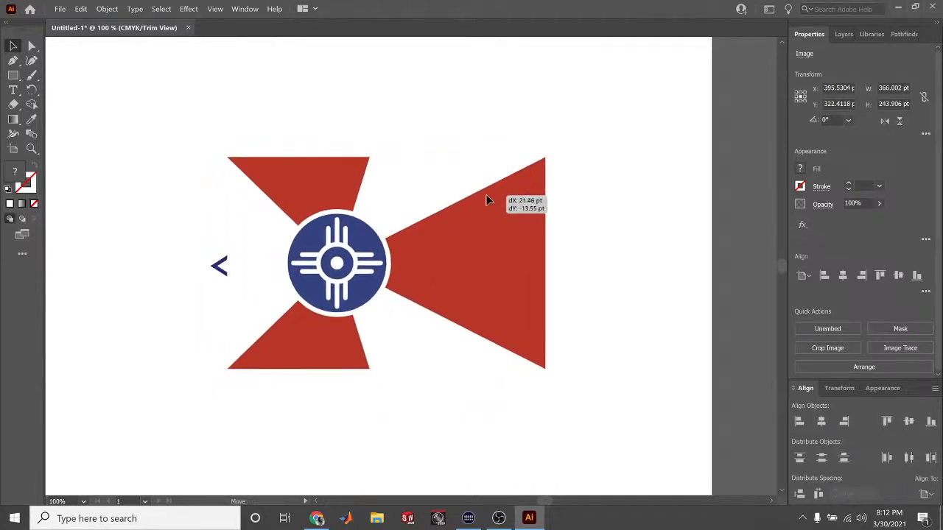
Add the front diamond path to the flag image selection, make a clipping mask from both, and deselect the result
click(844, 33)
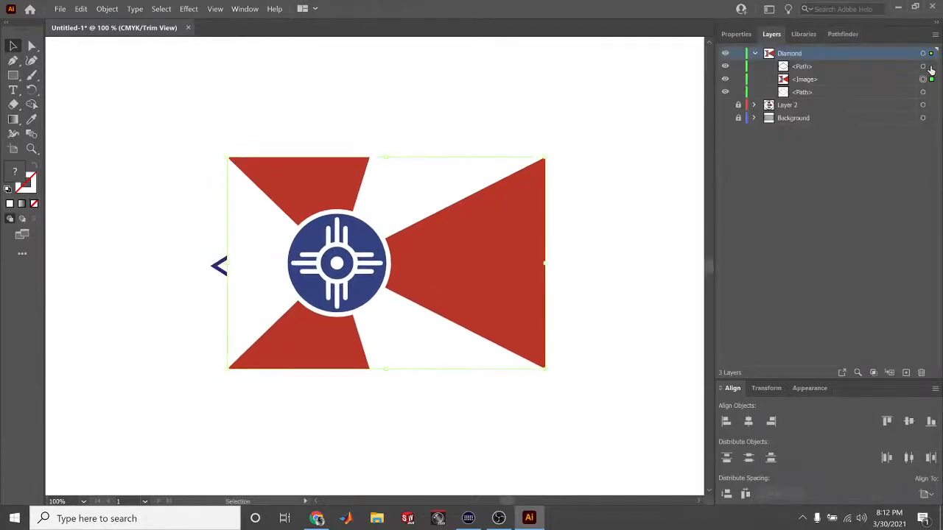
shift+click(931, 67)
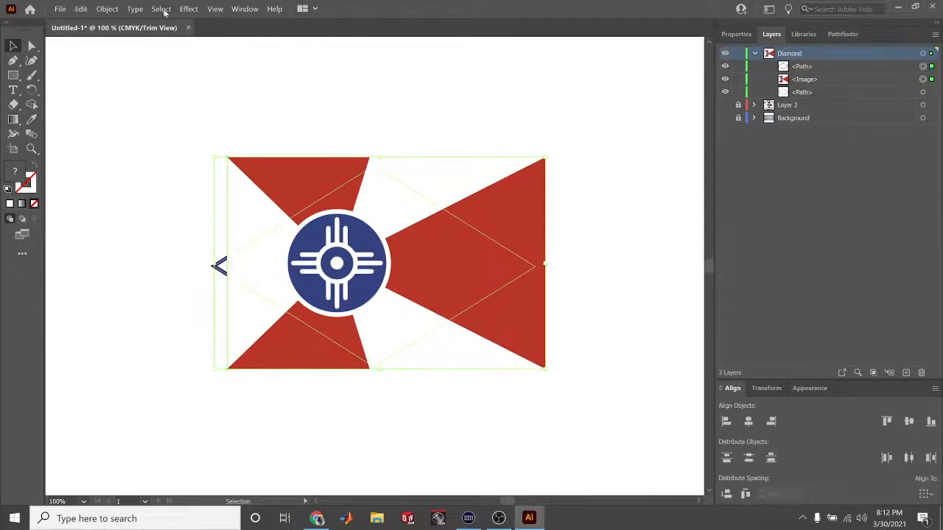
click(108, 10)
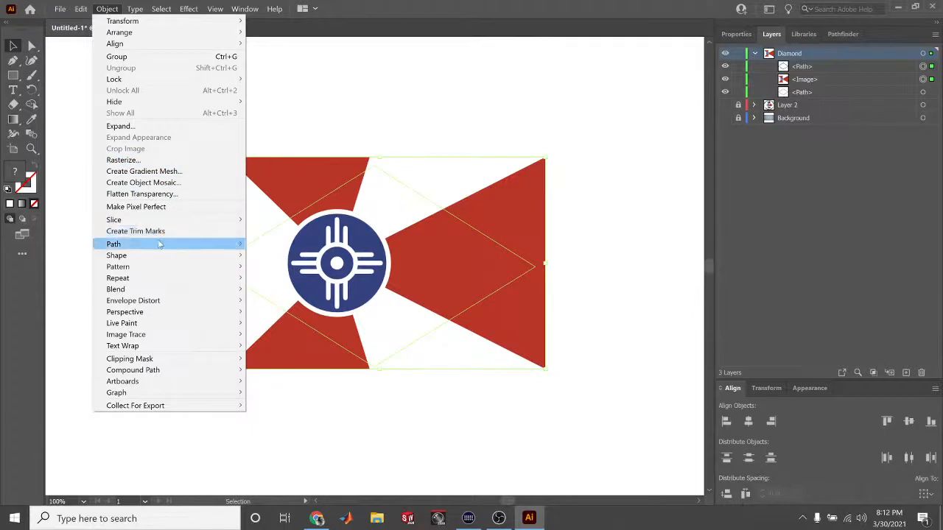
mouse_move(159, 245)
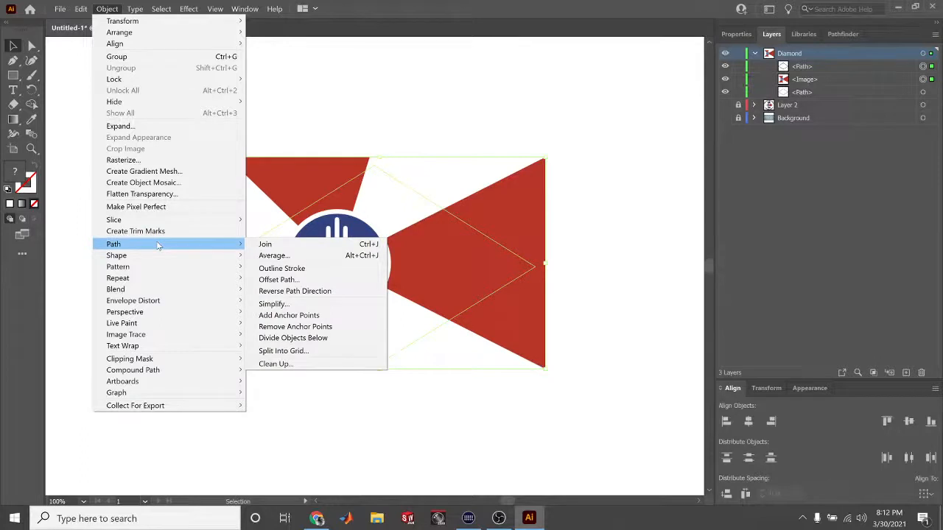
mouse_move(187, 366)
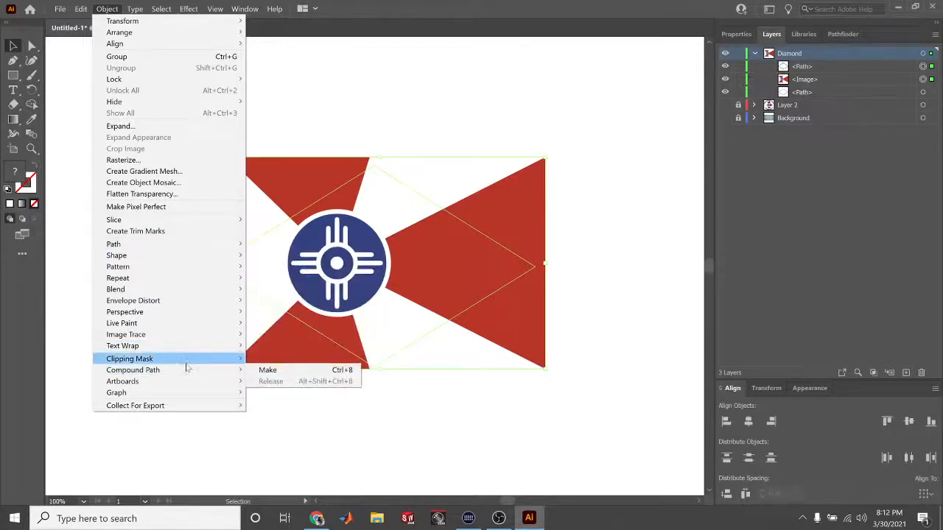
click(271, 360)
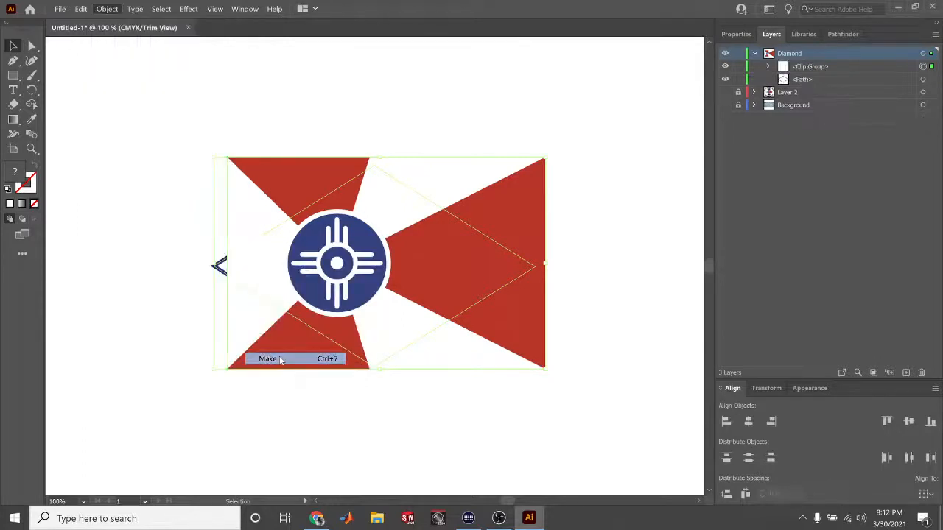
click(150, 376)
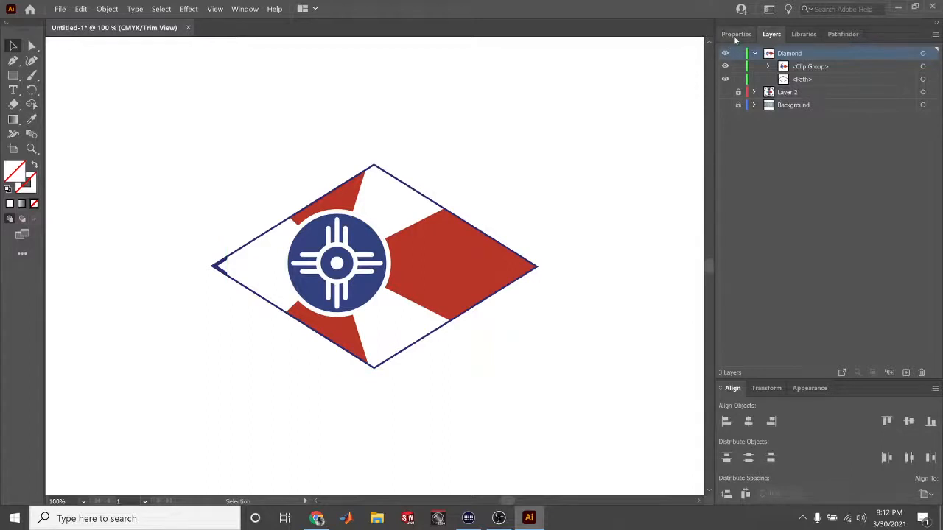
Set the stroke weight of the diamond path beneath the clip group to 7 pt and deselect it
click(762, 82)
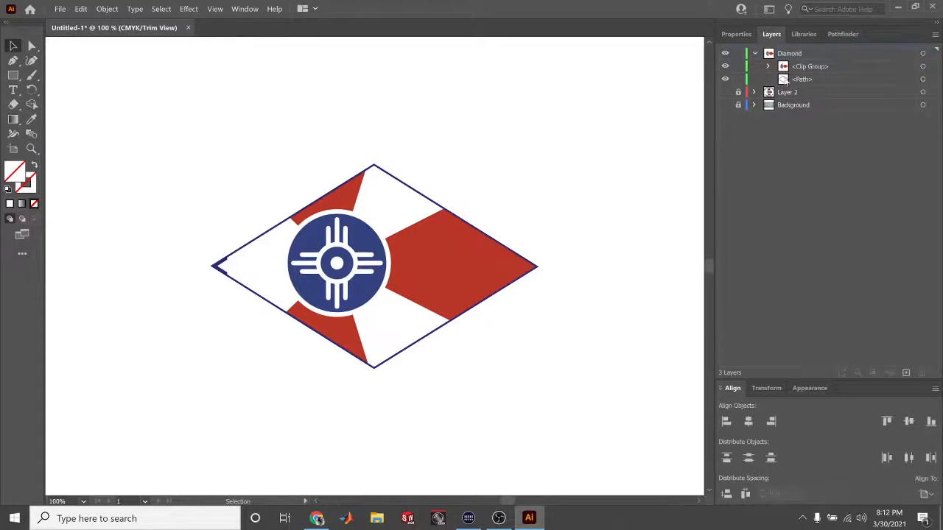
click(931, 79)
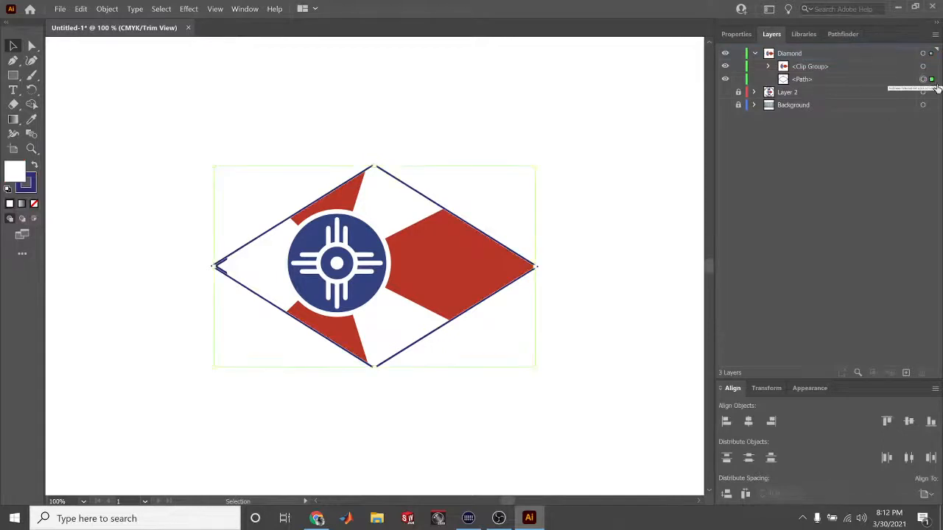
click(743, 34)
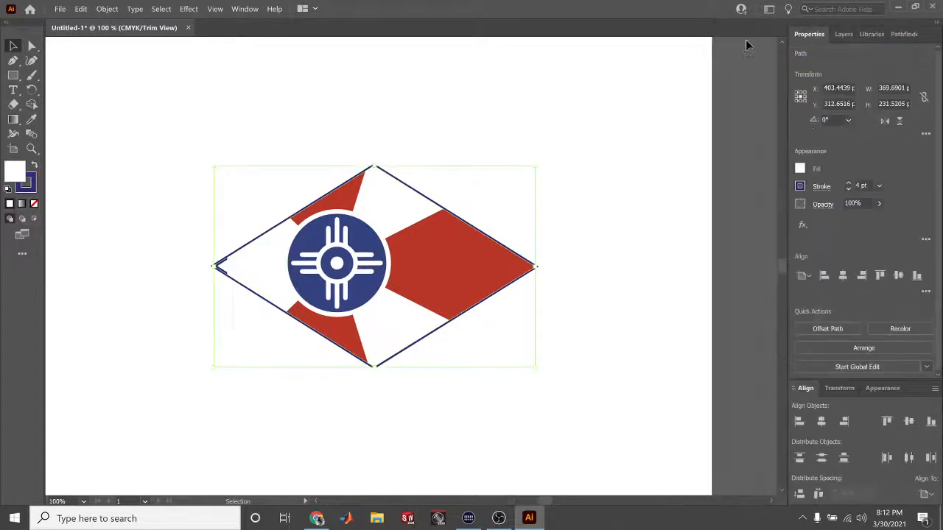
click(848, 189)
click(849, 190)
click(848, 189)
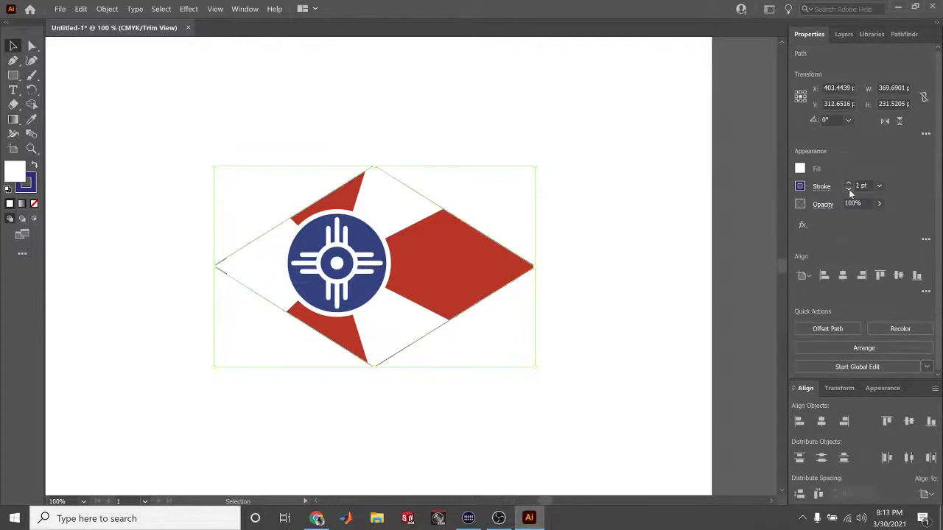
click(849, 184)
click(849, 183)
click(849, 184)
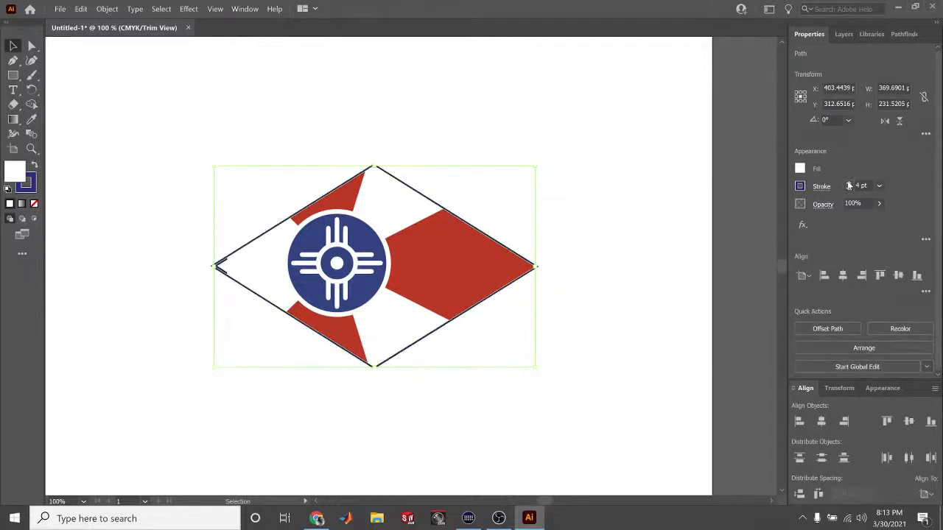
click(849, 183)
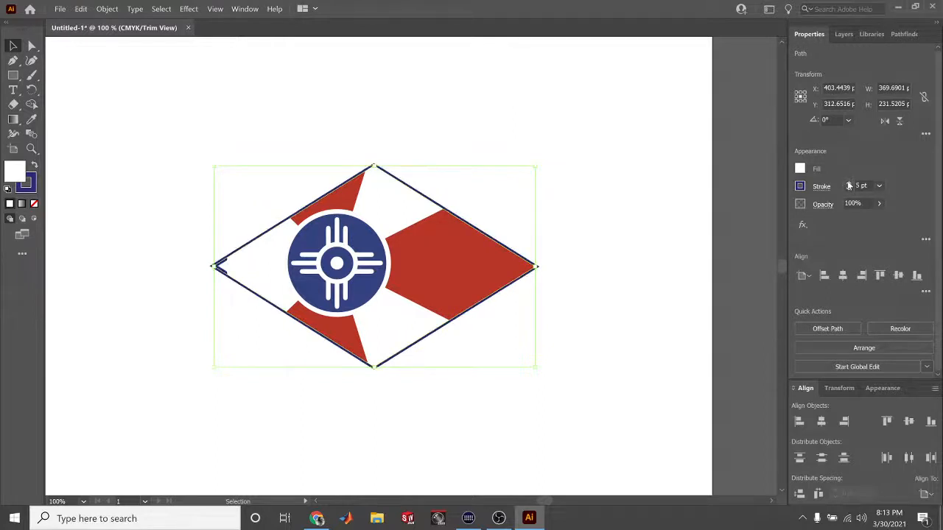
click(849, 183)
click(849, 183)
click(849, 183)
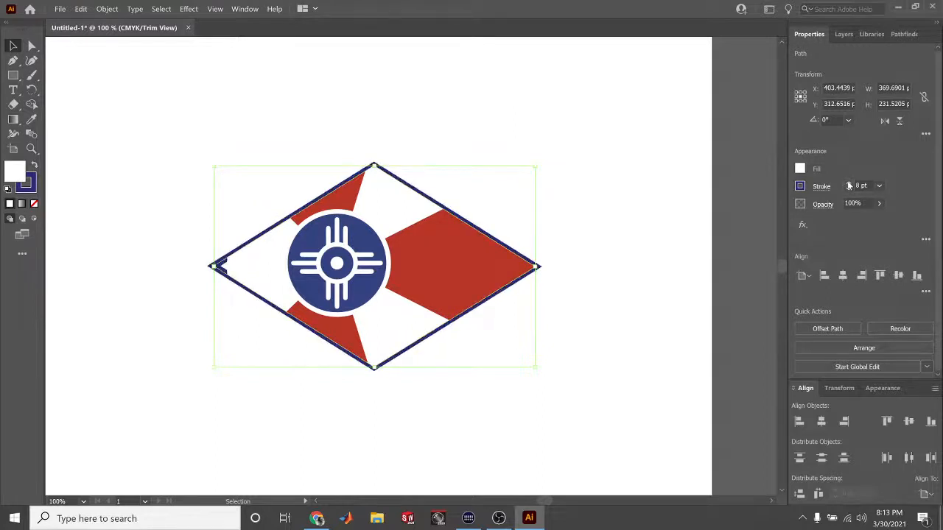
click(849, 190)
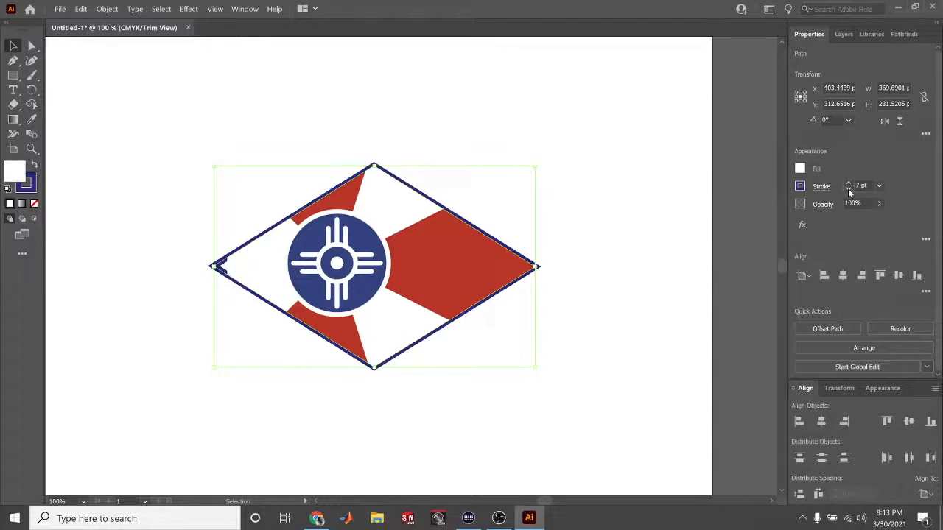
click(614, 267)
click(437, 275)
mouse_move(434, 272)
mouse_down()
mouse_move(404, 280)
mouse_move(433, 277)
mouse_up()
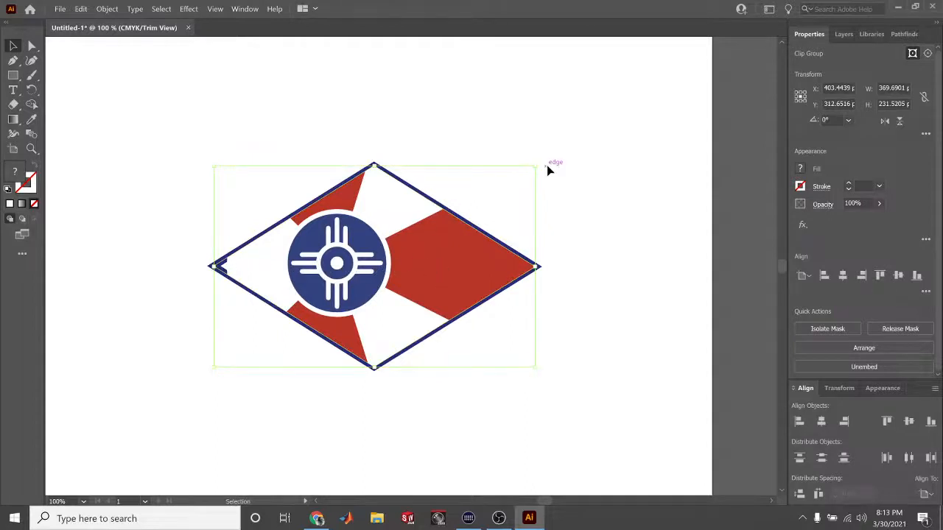
click(601, 172)
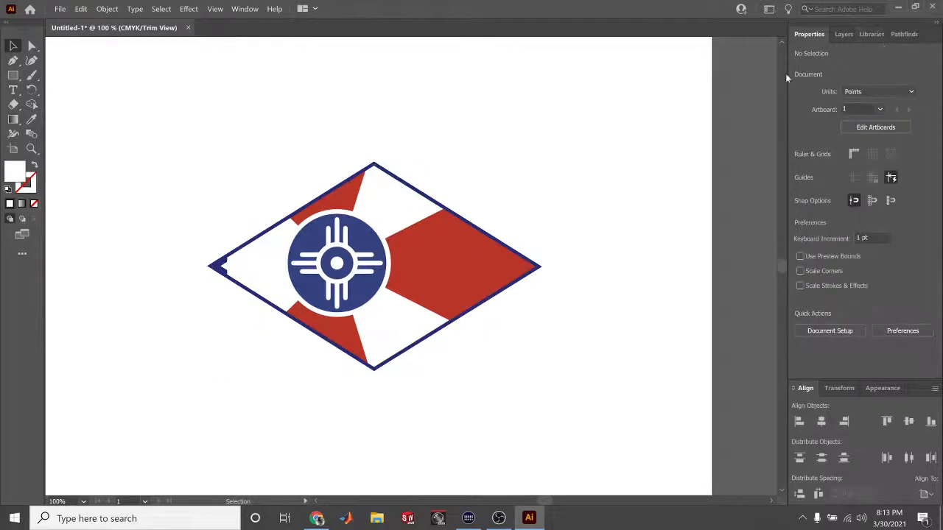
click(843, 35)
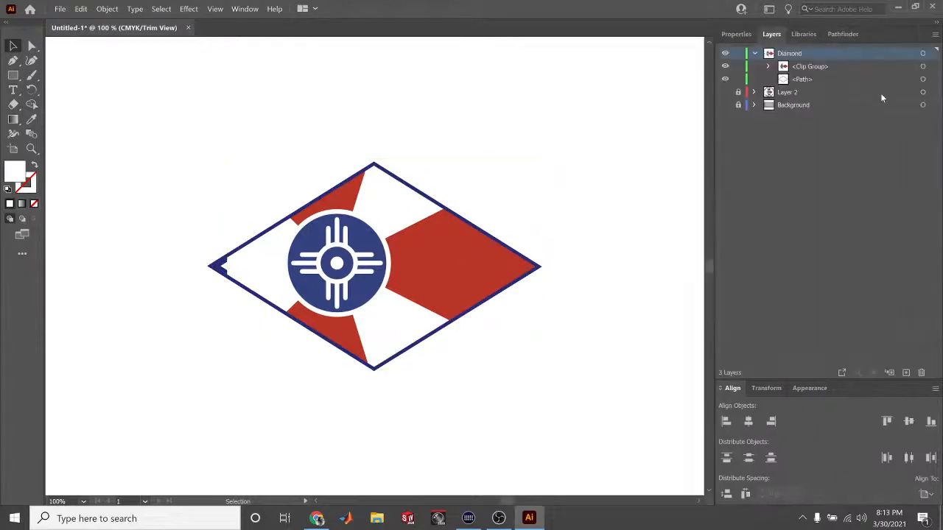
Open the clip group's mask contents for editing, slightly enlarge the flag image, and reposition it to cover the diamond
click(930, 68)
right_click(308, 274)
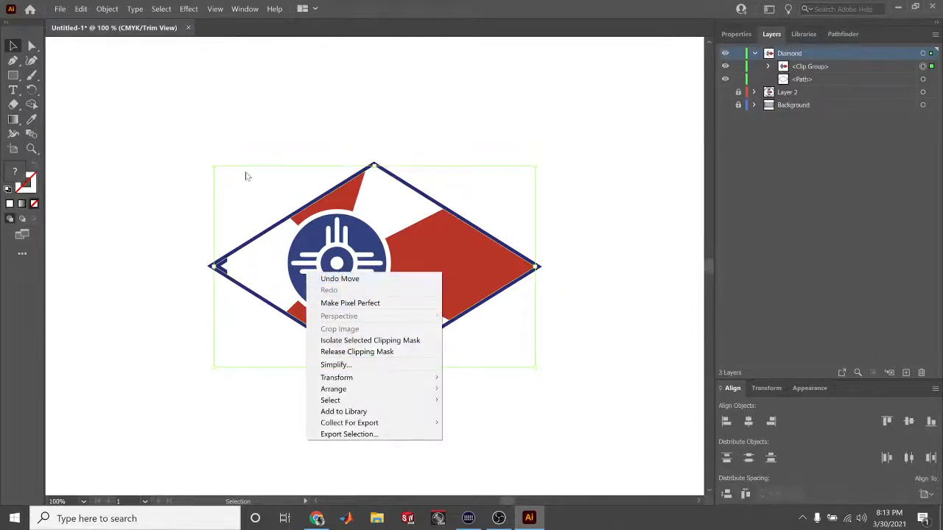
click(116, 10)
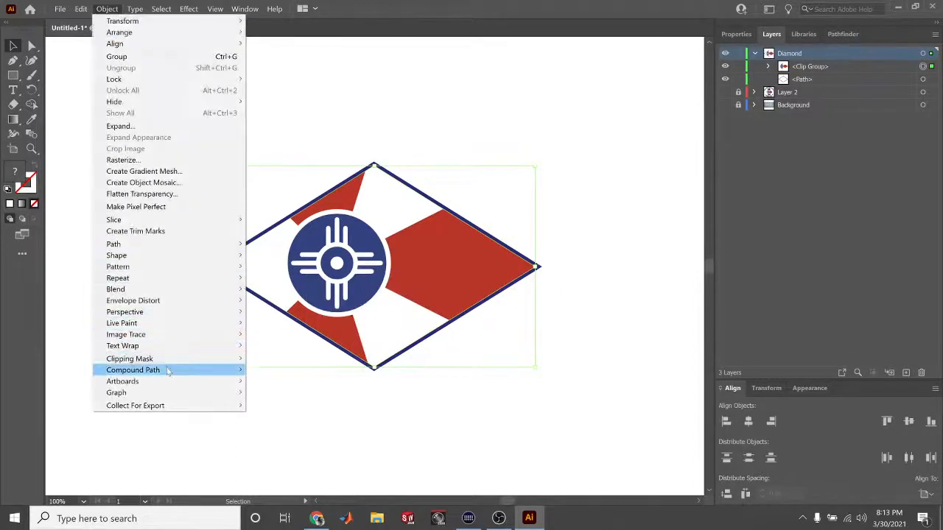
mouse_move(212, 362)
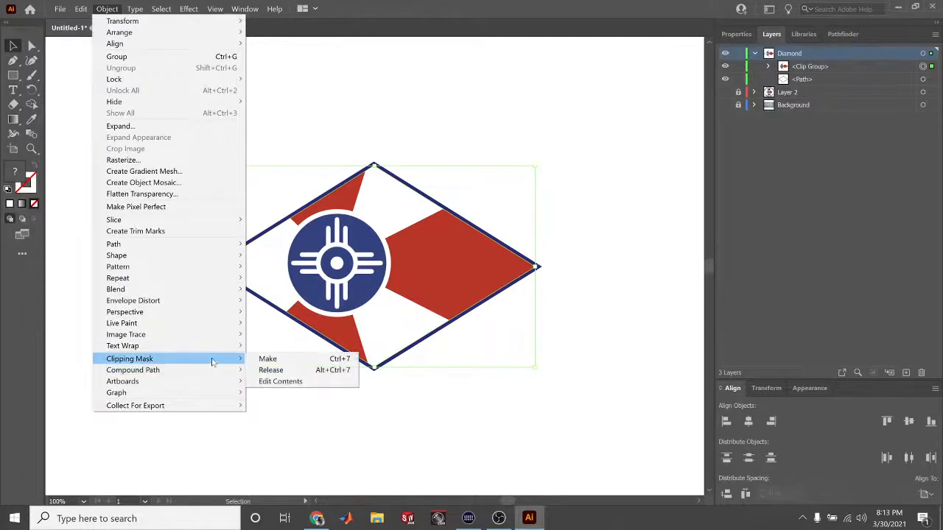
click(276, 381)
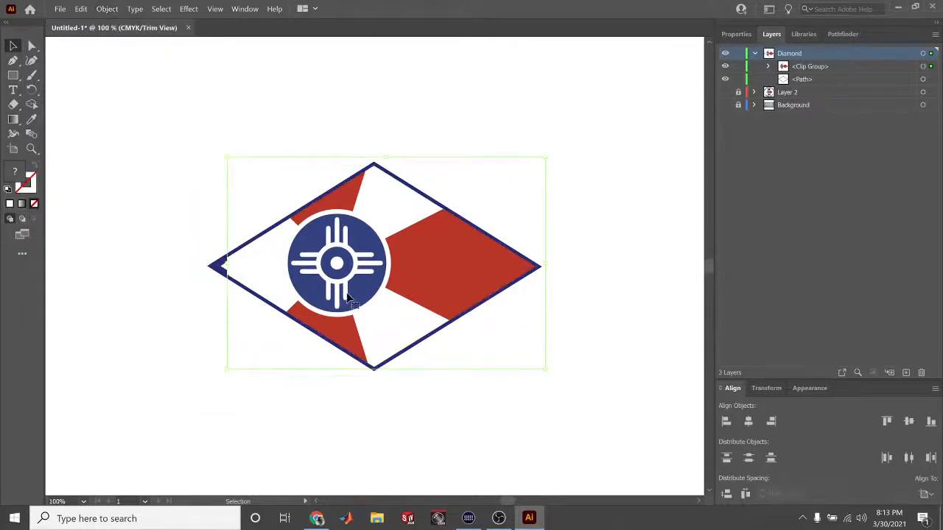
drag(345, 290, 333, 294)
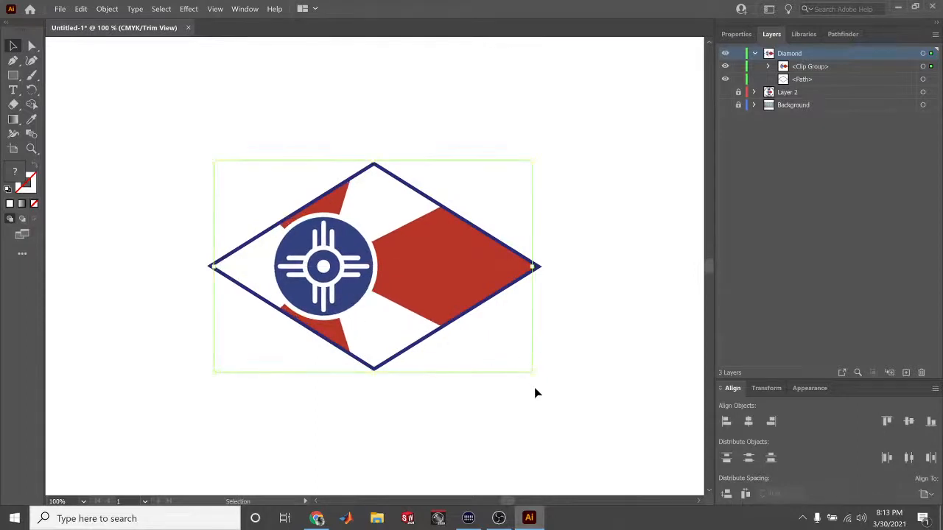
drag(530, 372, 541, 381)
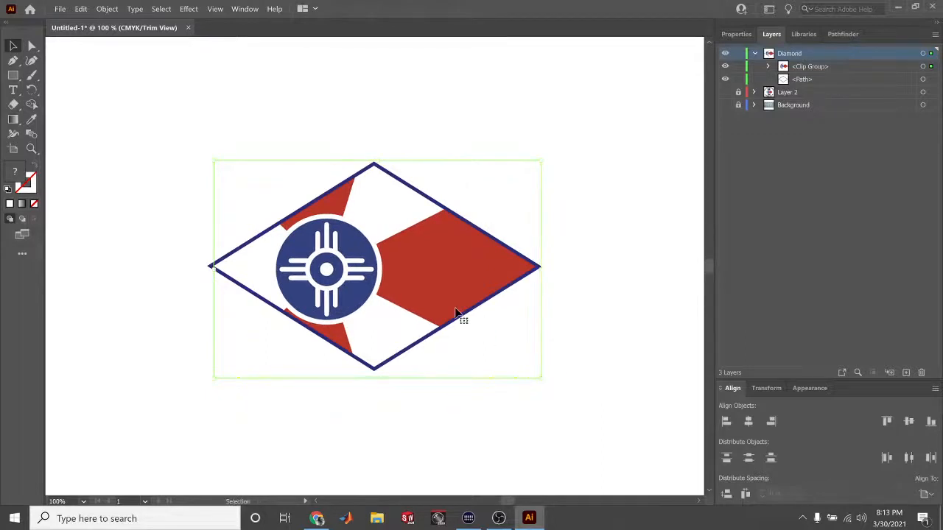
drag(445, 298, 443, 274)
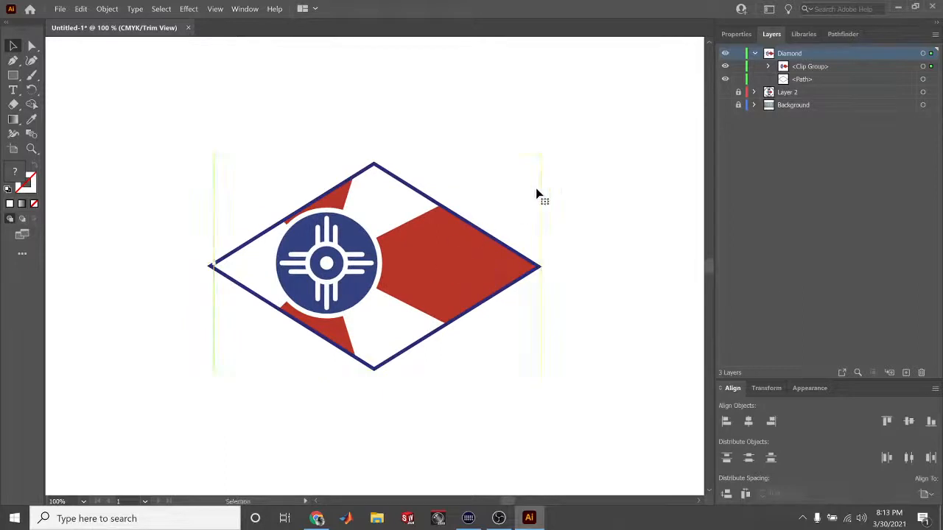
Scale the flag image down inside the clipping mask and recenter it within the diamond
drag(547, 154, 516, 183)
drag(428, 286, 445, 272)
drag(516, 165, 507, 177)
mouse_move(432, 273)
mouse_down()
mouse_move(462, 279)
mouse_move(467, 269)
mouse_move(448, 260)
mouse_move(436, 268)
mouse_move(435, 260)
mouse_move(443, 268)
mouse_move(430, 272)
mouse_move(442, 271)
mouse_up()
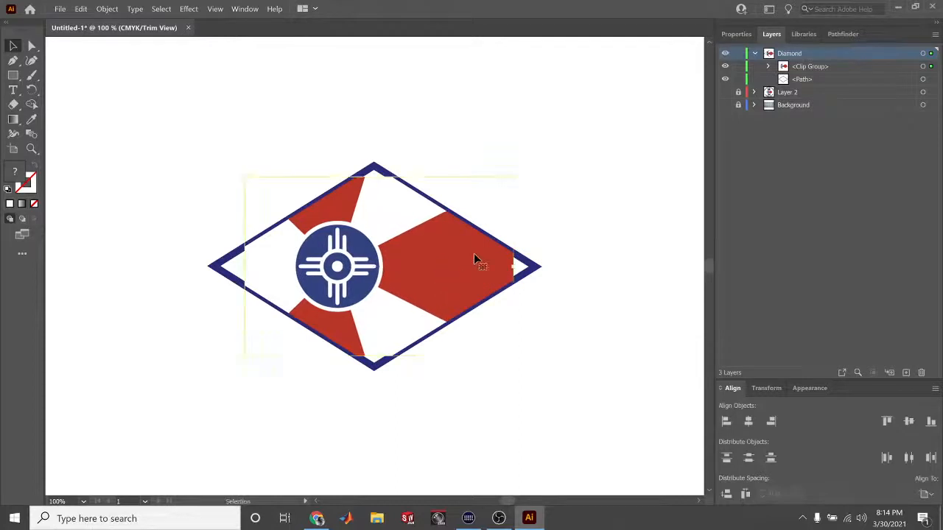
Show the reference logo in Layer 2, compare it with the Diamond layer by toggling the latter's visibility, and hide the reference again
click(724, 56)
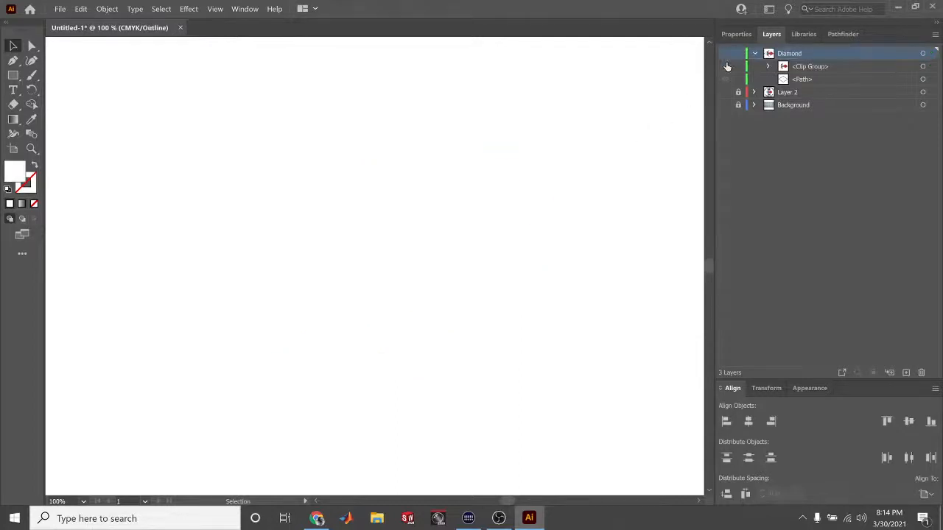
click(726, 94)
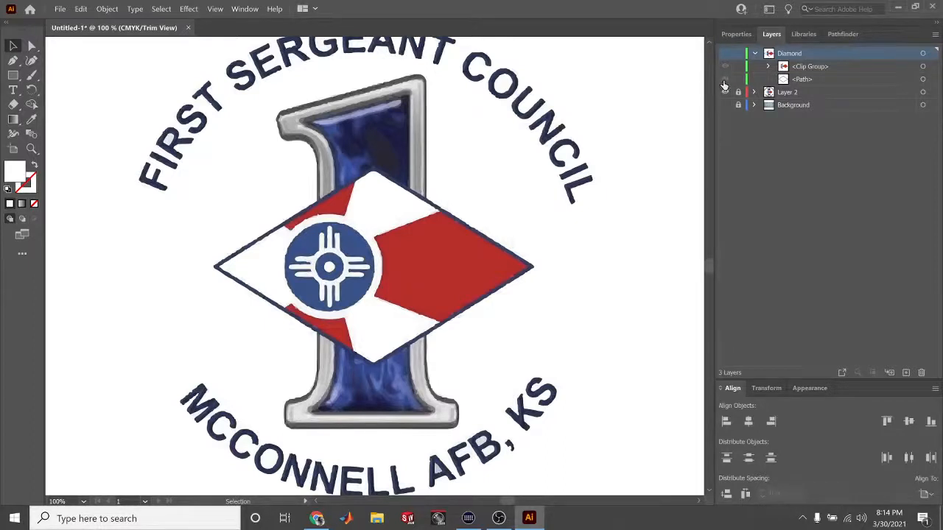
click(725, 54)
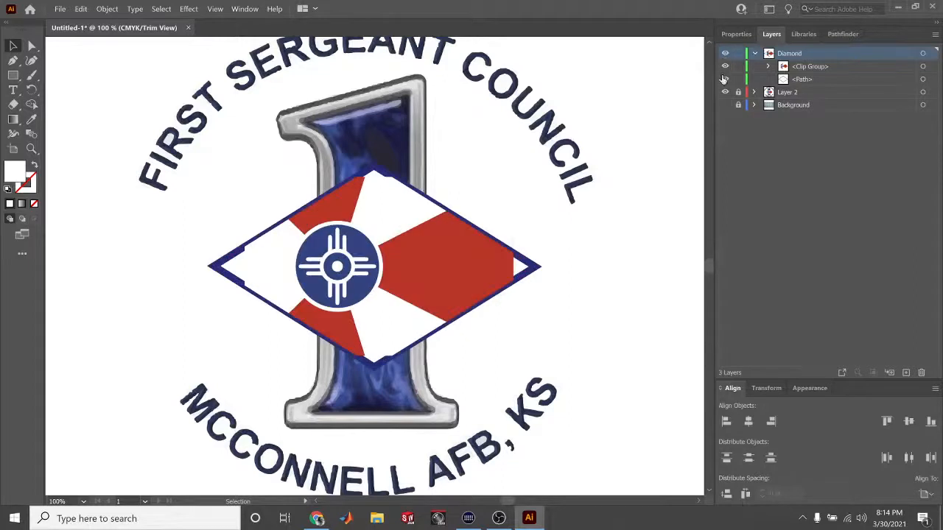
click(725, 54)
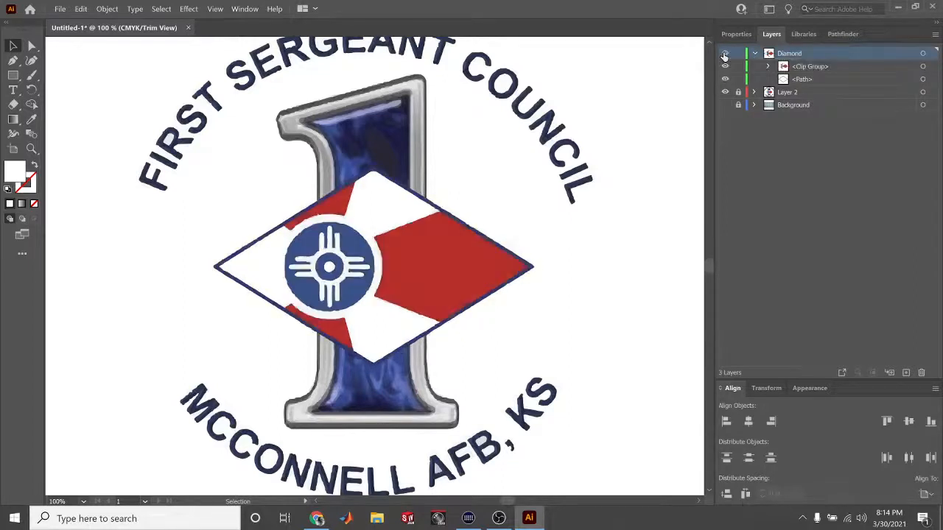
click(725, 53)
click(725, 54)
click(725, 54)
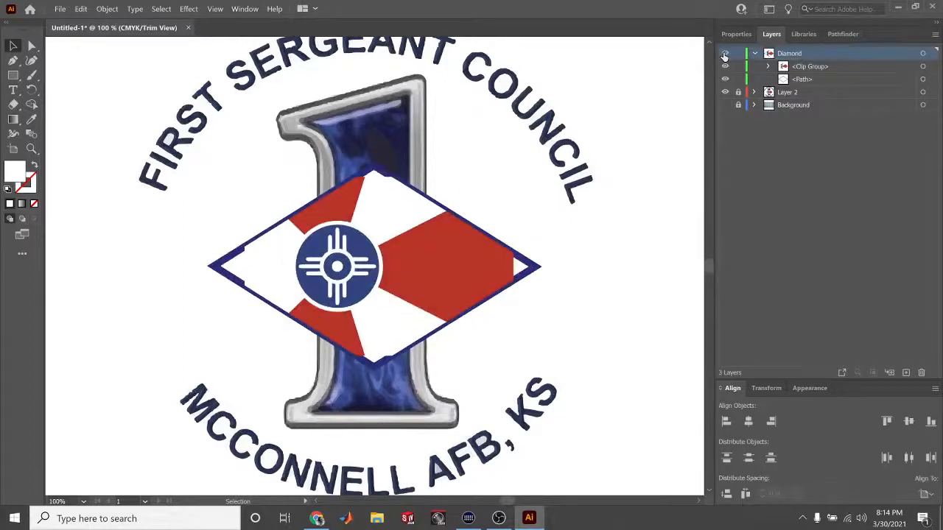
click(732, 35)
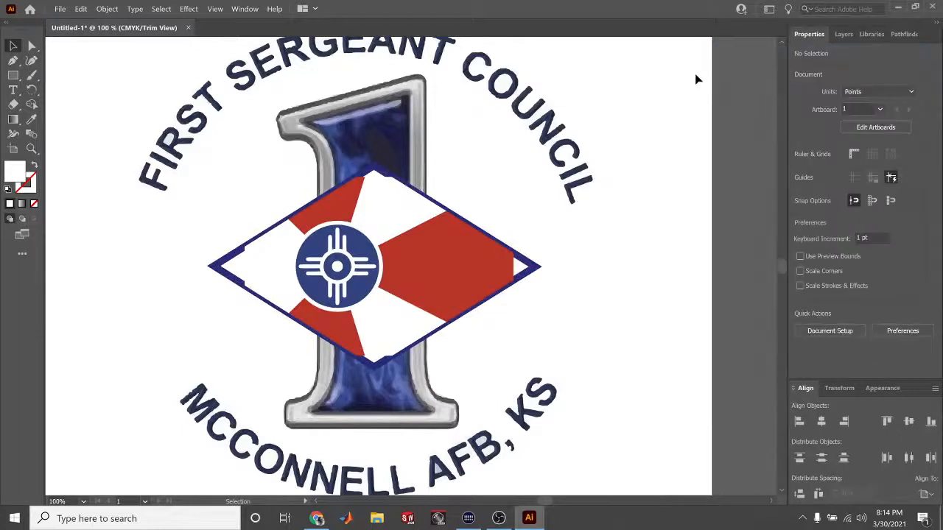
click(841, 34)
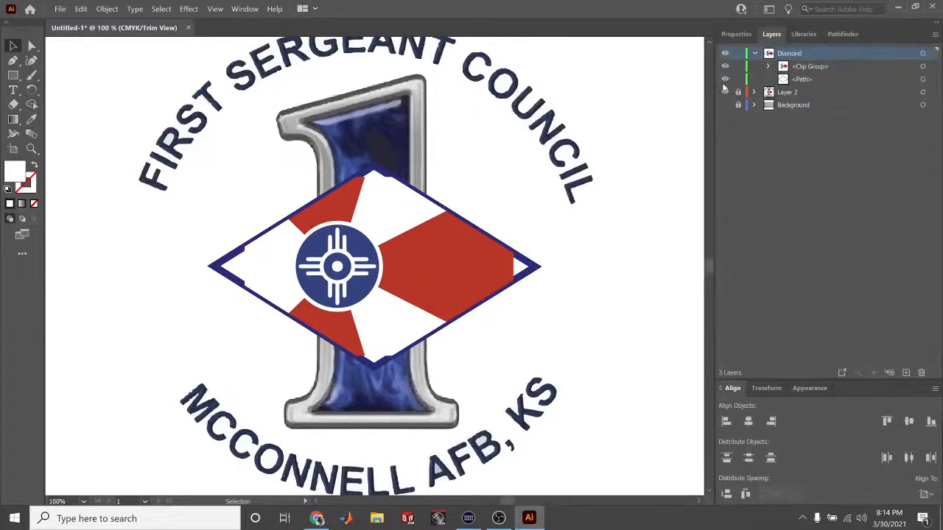
click(725, 91)
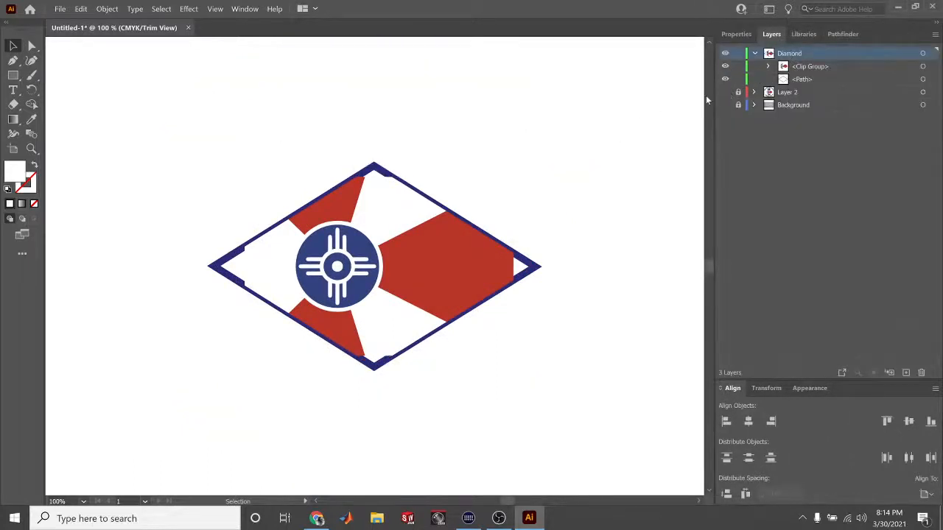
Edit the clip group's contents, enlarge the flag image to about 322 x 215 pt, and recenter it over the diamond
click(440, 253)
drag(537, 165, 548, 159)
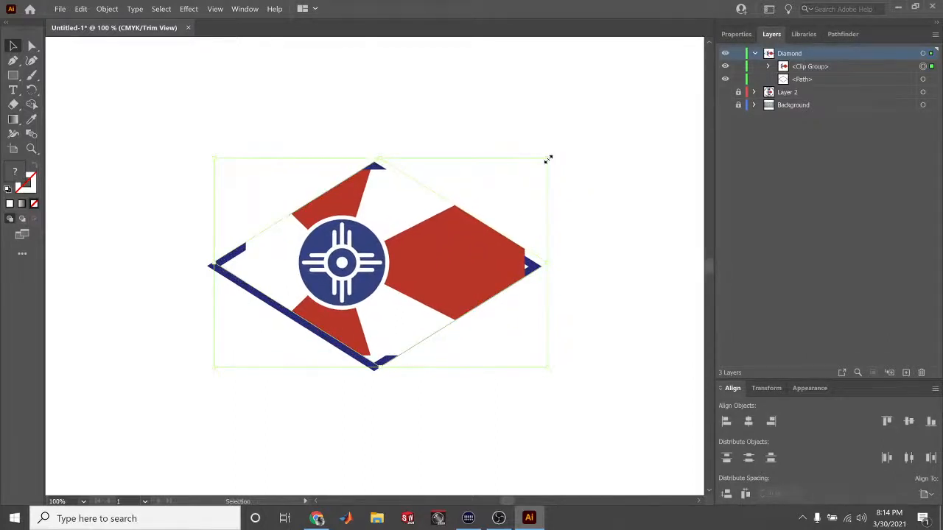
click(107, 9)
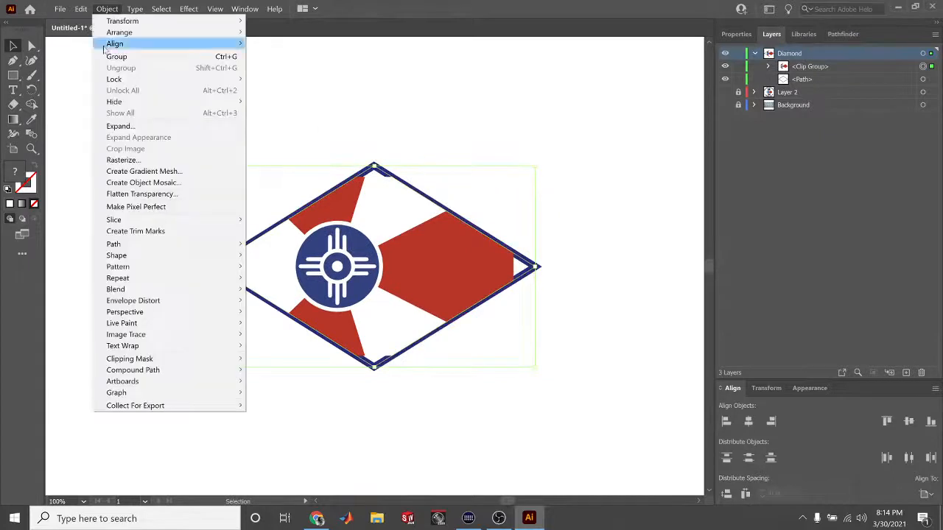
mouse_move(155, 359)
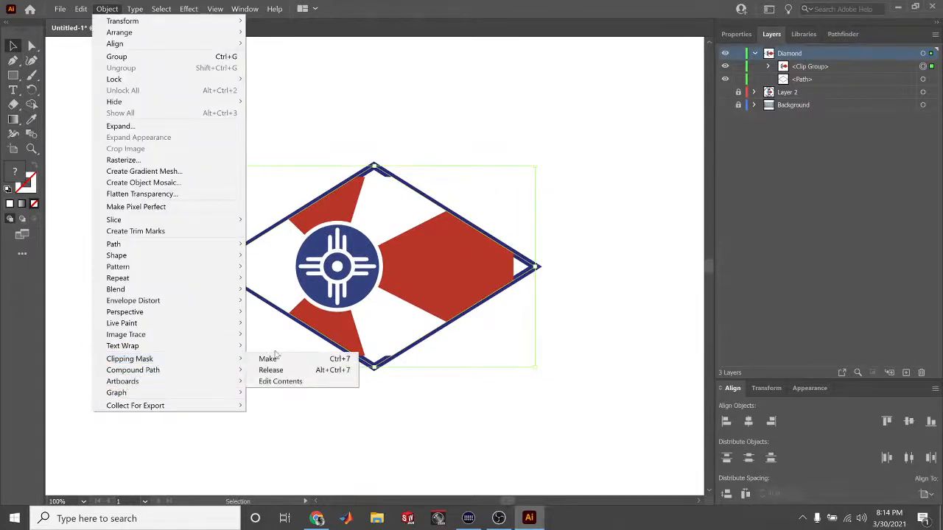
click(292, 381)
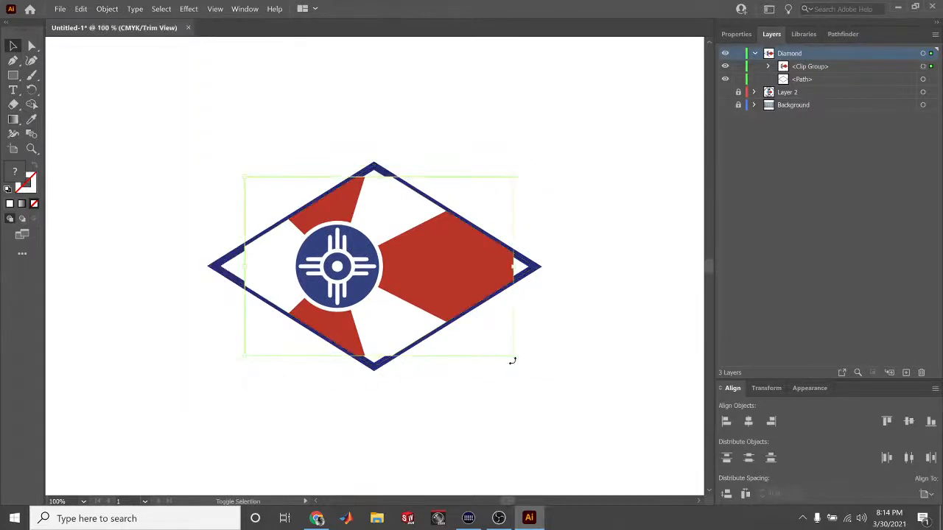
drag(512, 361, 524, 366)
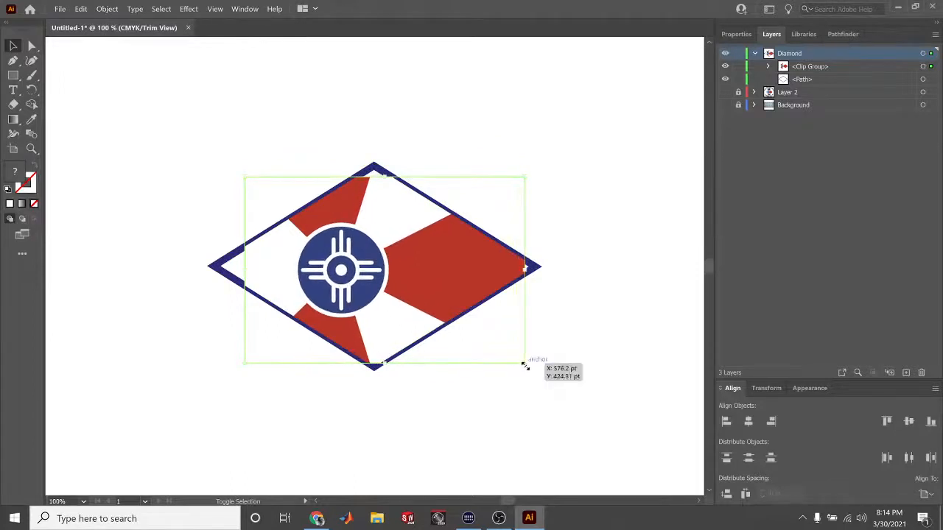
drag(455, 337, 448, 337)
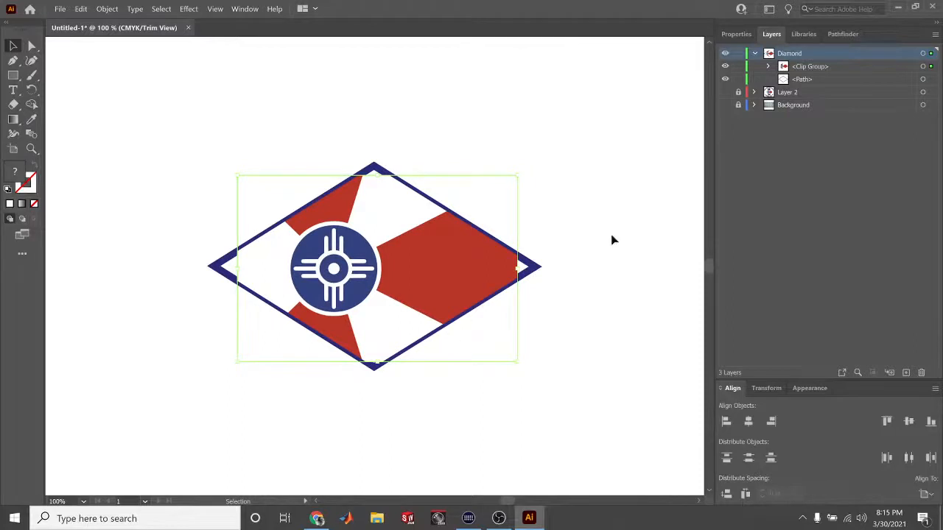
Expand the clip group in the layer list and isolate the flag image inside it
click(768, 67)
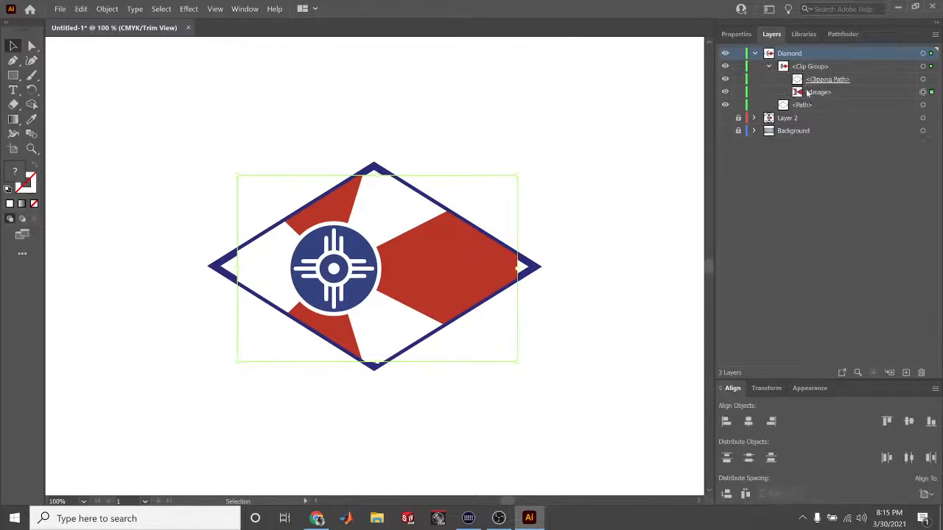
click(808, 93)
double_click(808, 93)
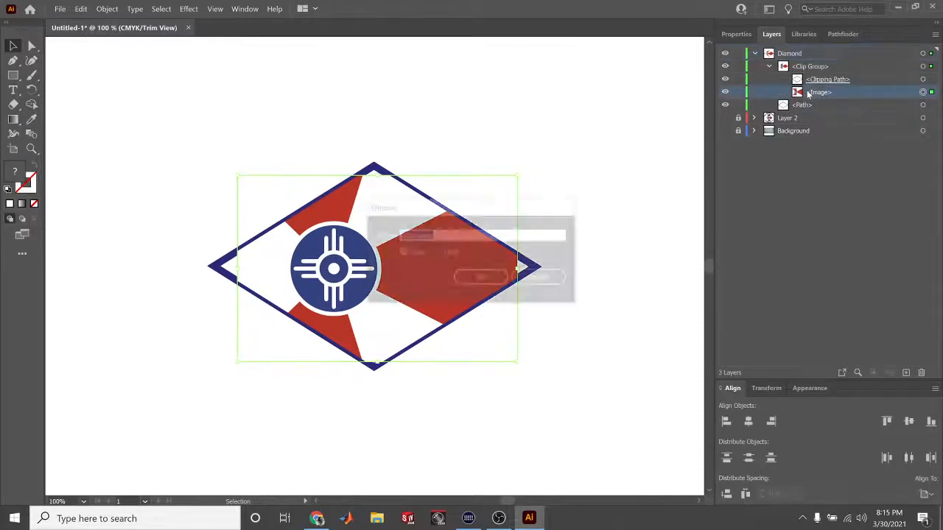
click(505, 278)
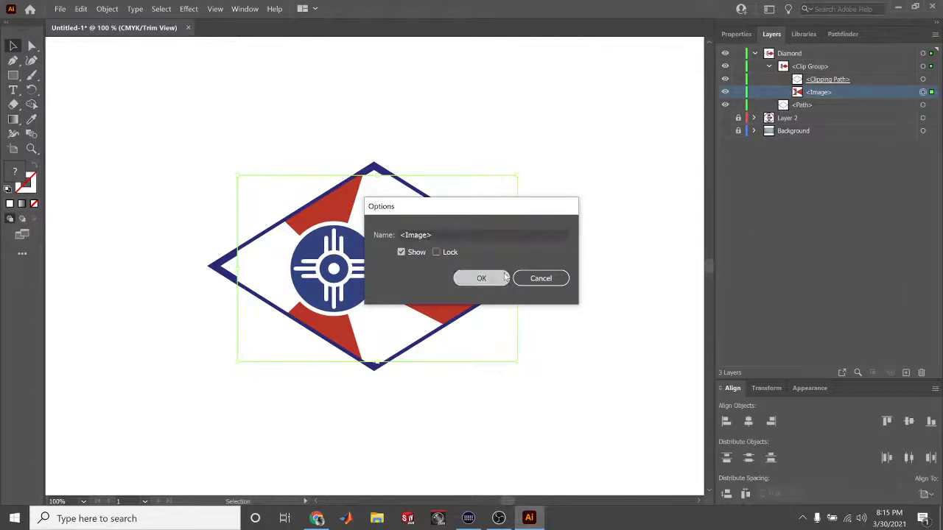
double_click(416, 257)
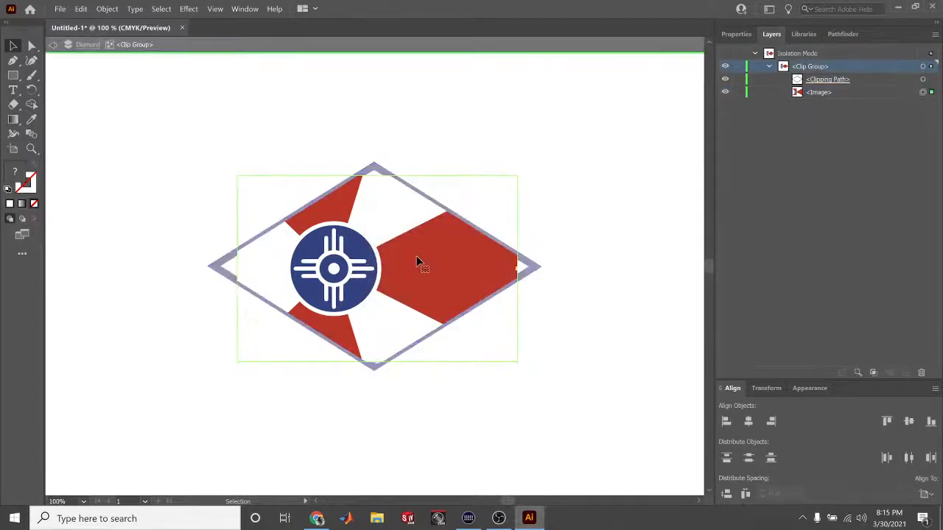
double_click(416, 258)
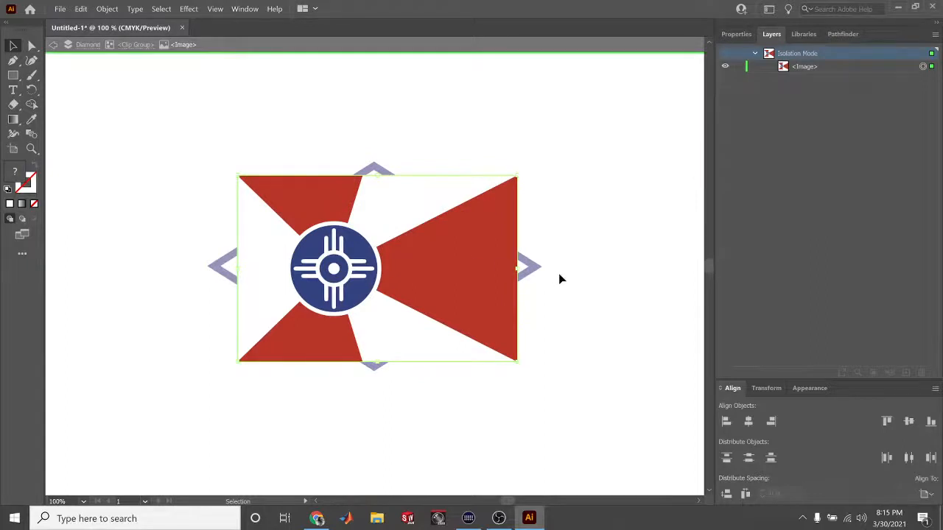
Image-trace the isolated flag with the 3 Colors preset and expand the tracing into vector paths
click(736, 34)
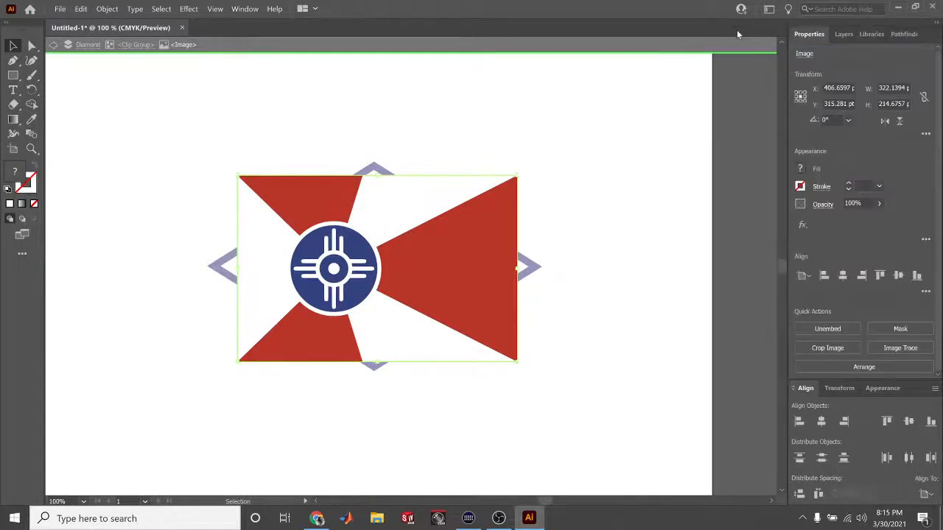
click(876, 348)
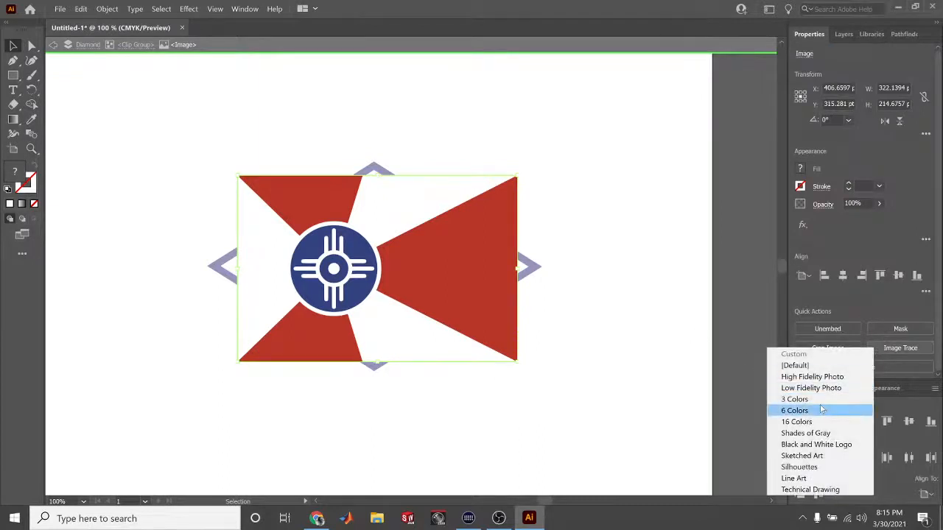
click(821, 410)
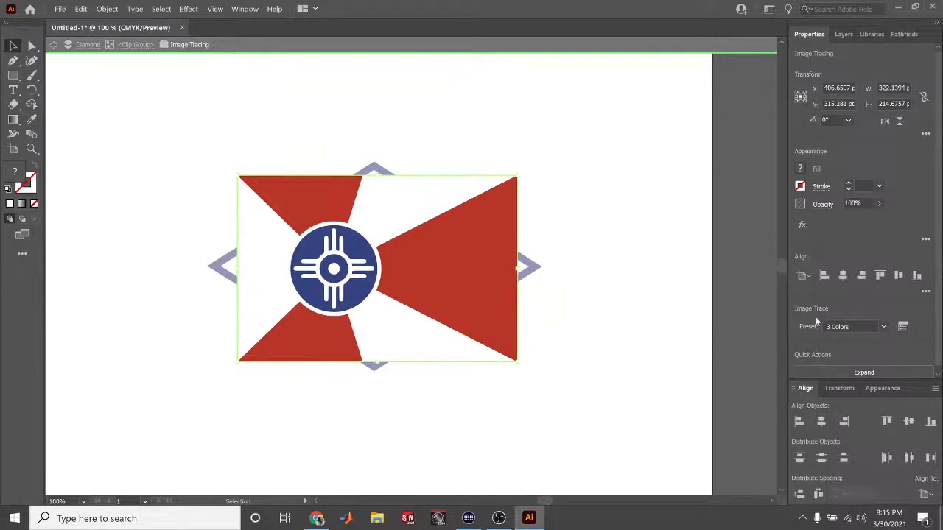
click(837, 369)
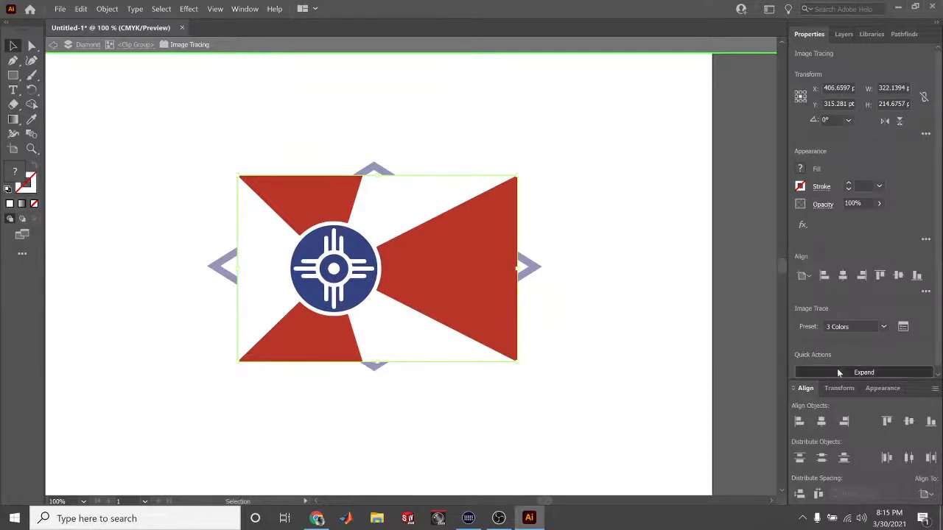
Examine the traced flag's large red shape and white compound path along with their available commands, and clear the selection
click(658, 318)
right_click(466, 249)
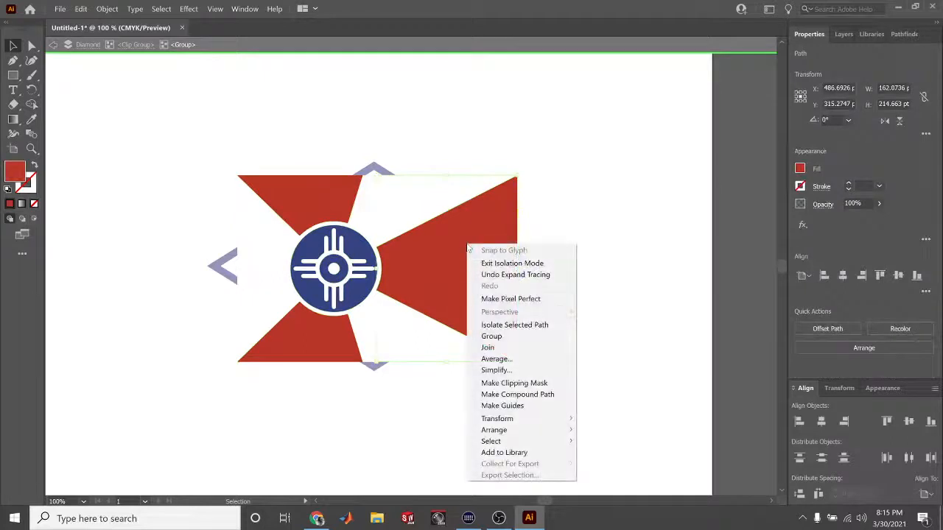
click(450, 262)
click(417, 214)
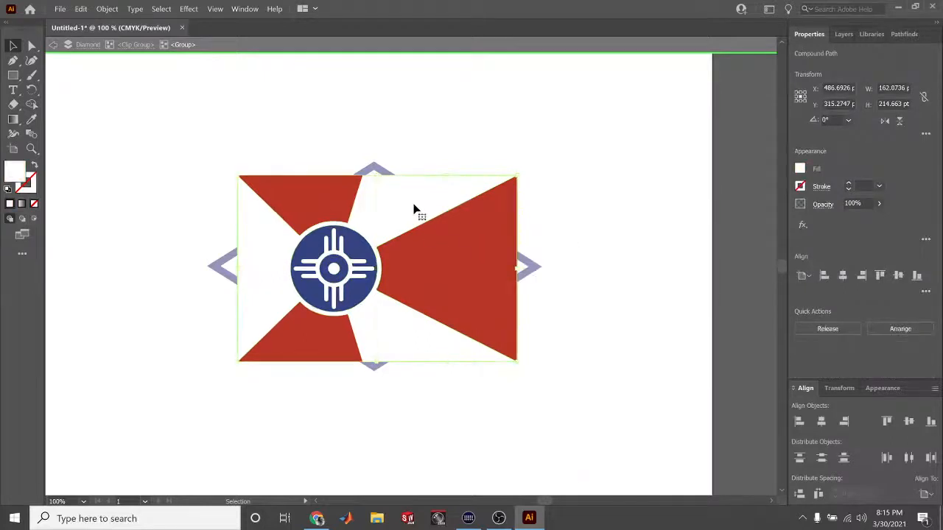
right_click(415, 210)
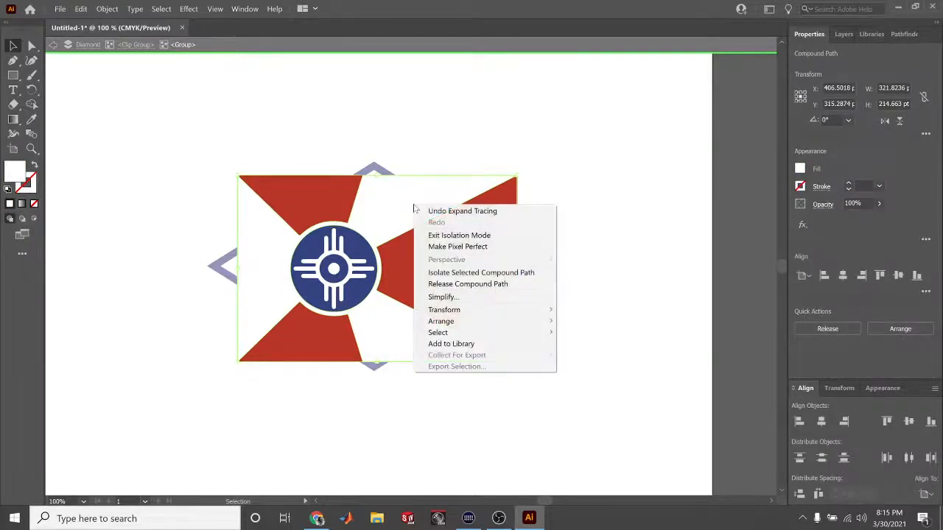
click(198, 122)
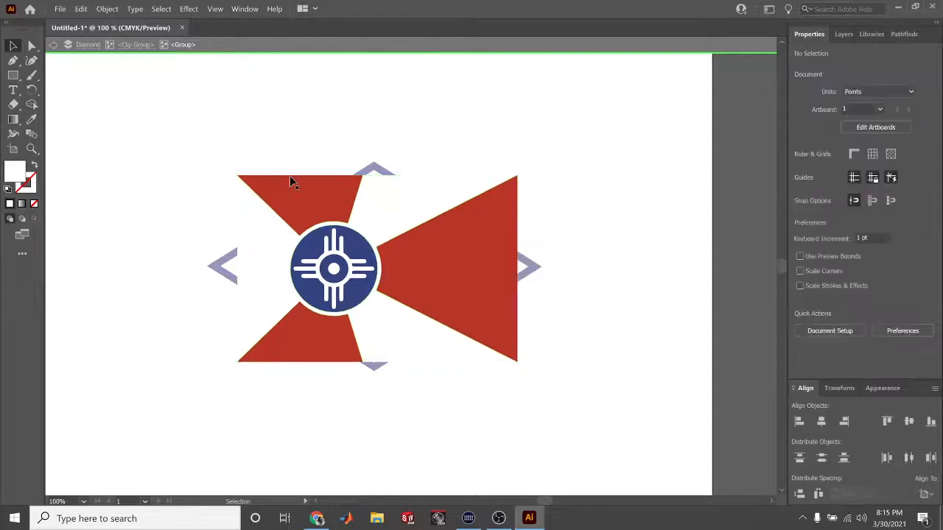
double_click(299, 201)
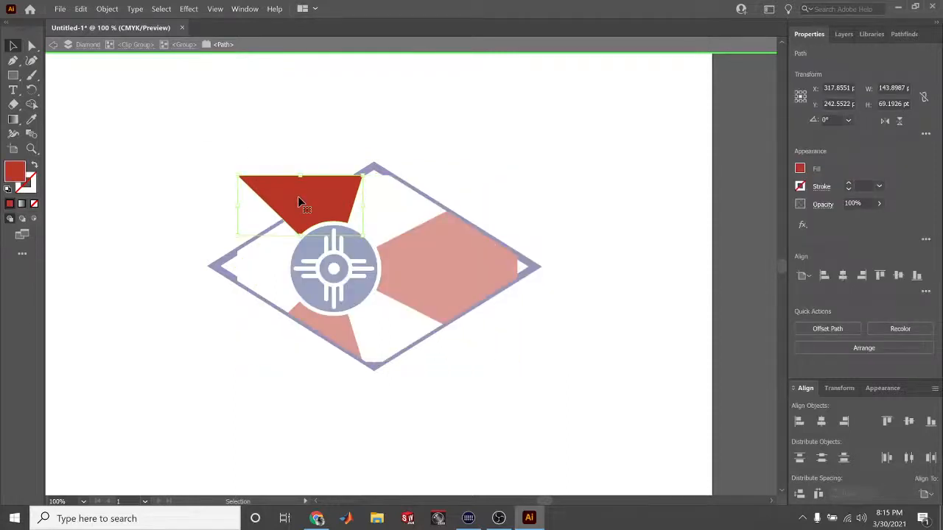
click(396, 233)
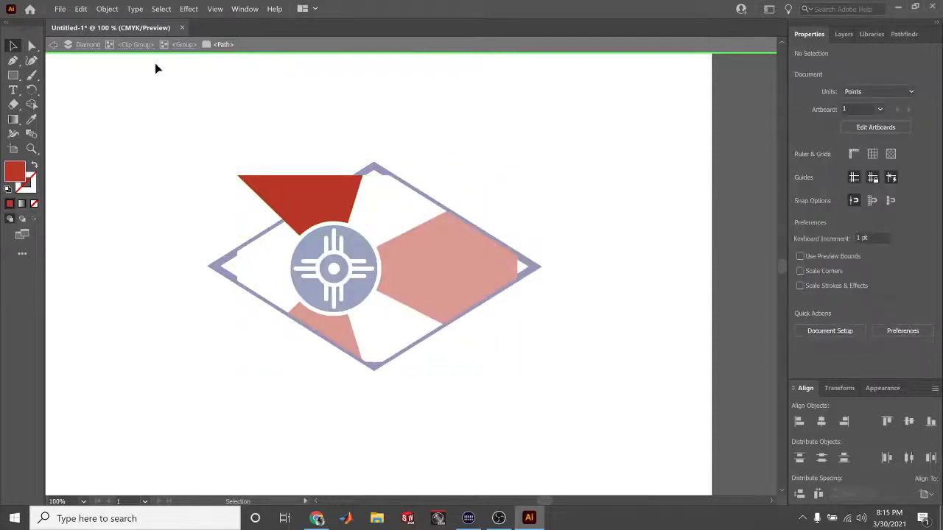
click(56, 44)
Try deleting the flag's isolated white compound path, undo the deletion, and return to the flag group
double_click(398, 210)
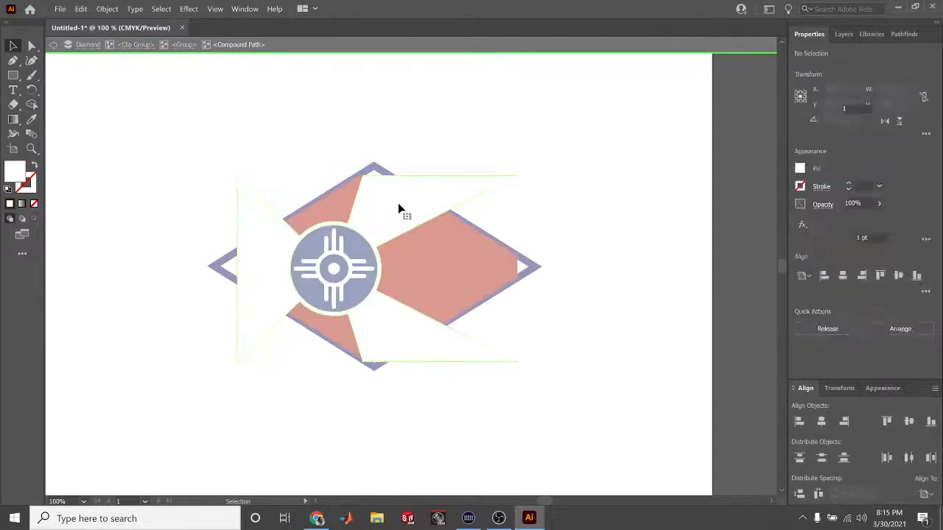
click(398, 209)
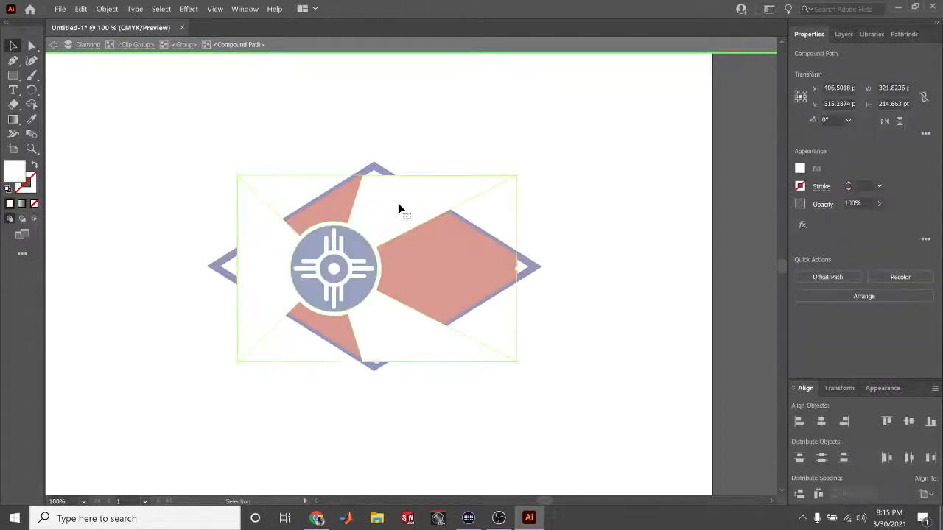
key(Delete)
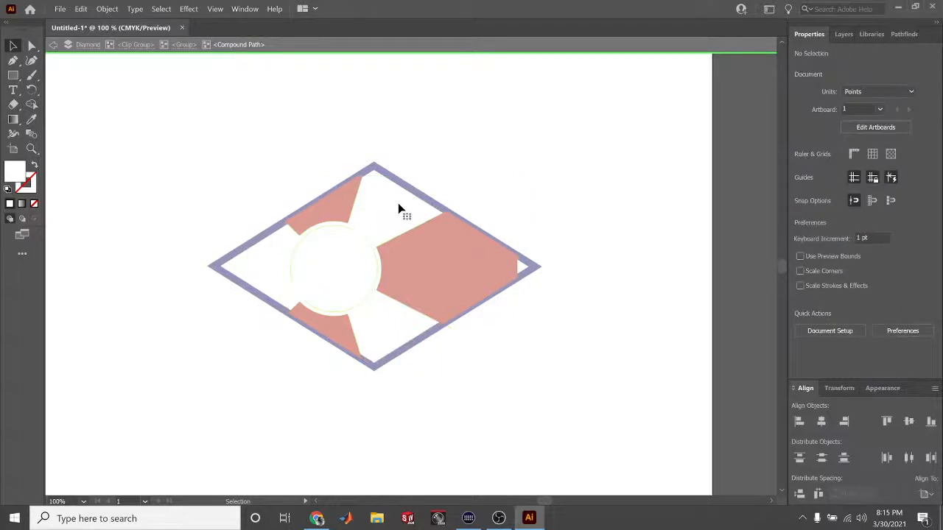
key(ctrl+z)
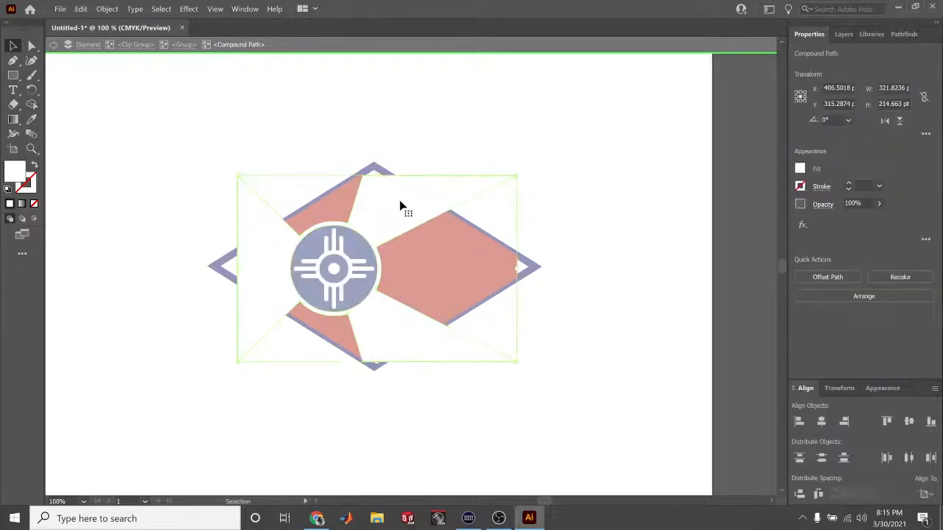
click(433, 148)
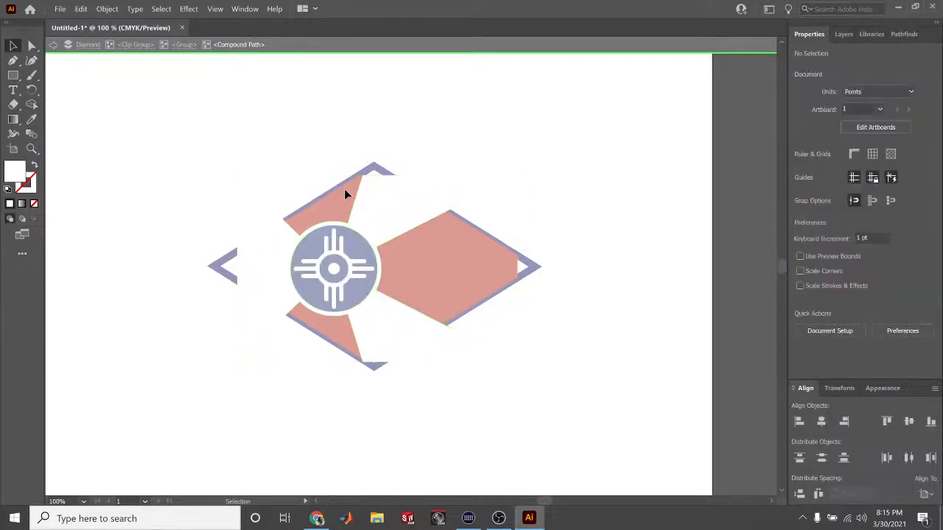
click(182, 45)
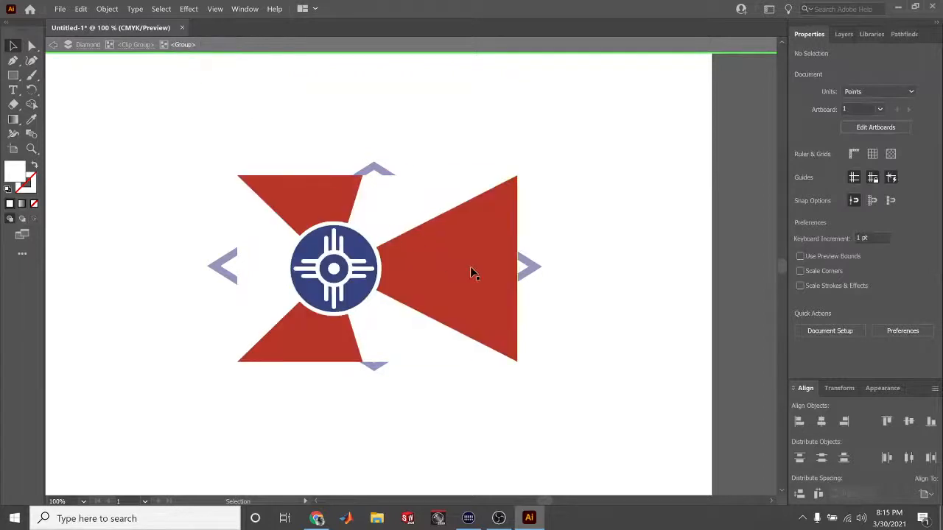
Add an anchor point midway along the large red shape's vertical outer edge and pull it beyond the diamond's nearby corner, to X about 627 pt
click(493, 273)
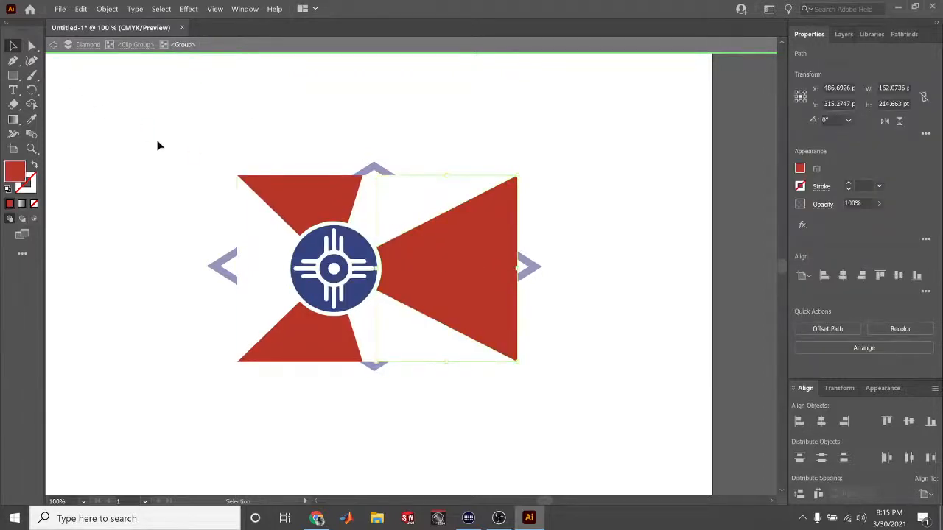
key(a)
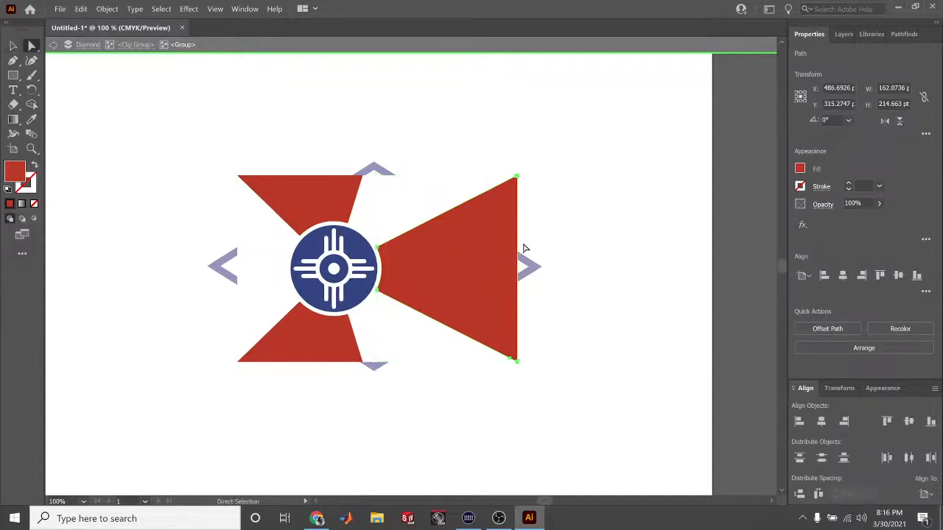
key(plus)
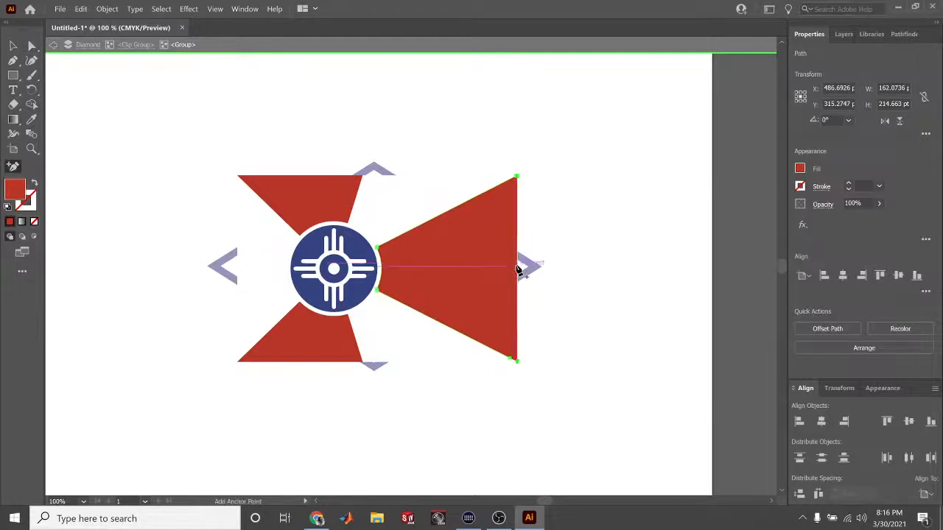
click(516, 268)
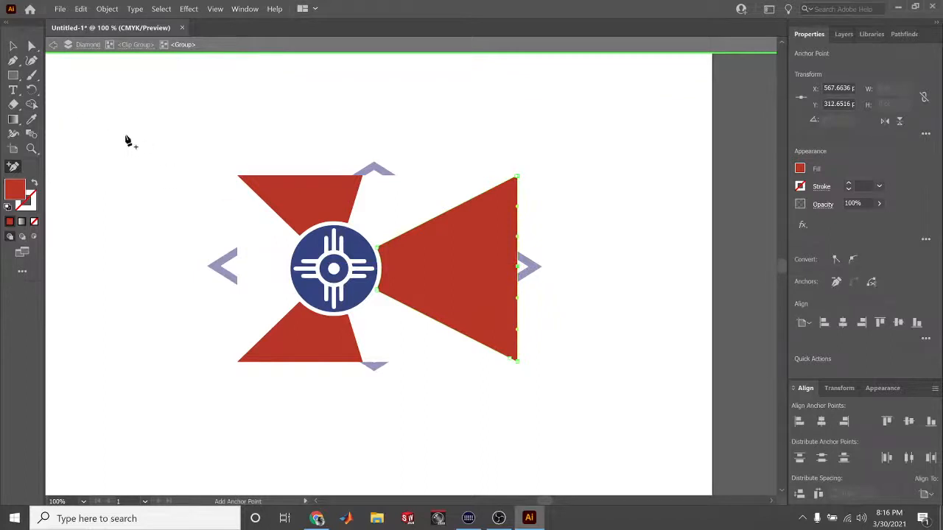
click(29, 49)
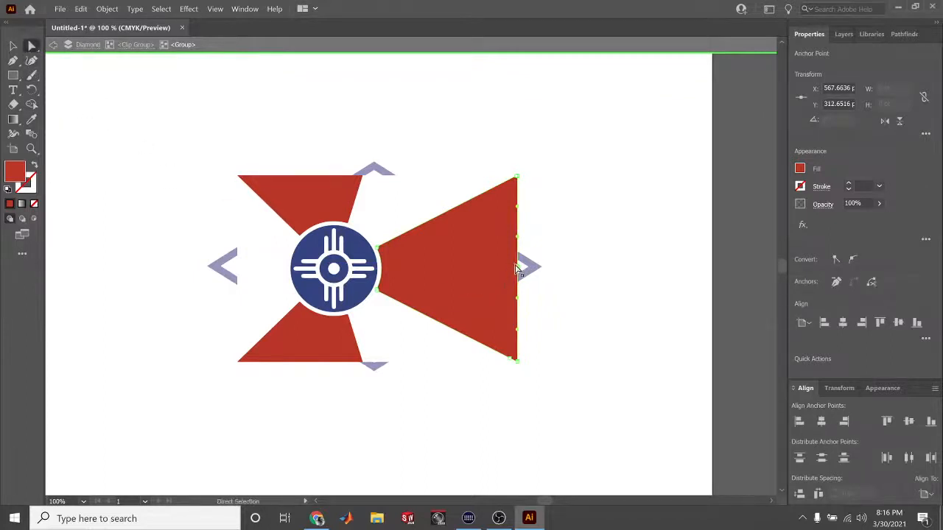
drag(517, 268, 568, 269)
Adjust the direction handles around the large red shape's new outer point to straighten the edges leading to it
drag(516, 206, 570, 271)
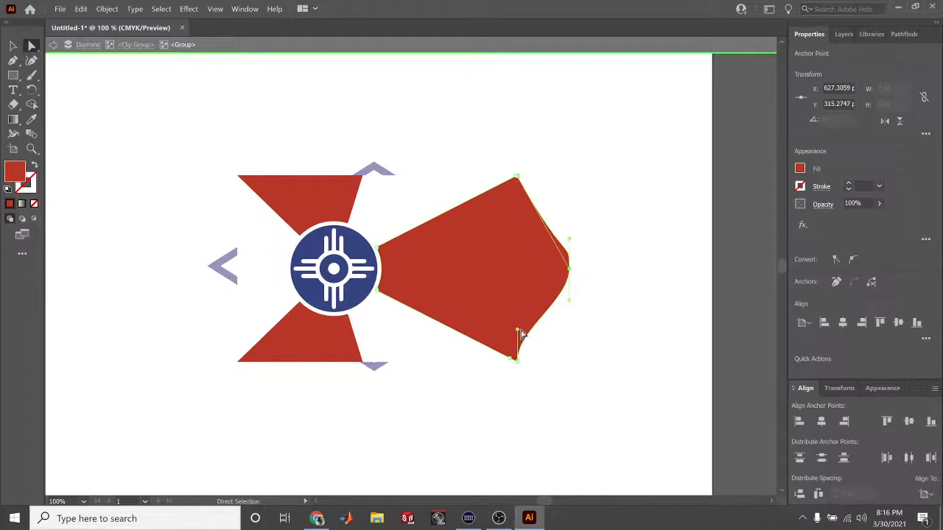
drag(519, 330, 568, 269)
drag(570, 305, 543, 316)
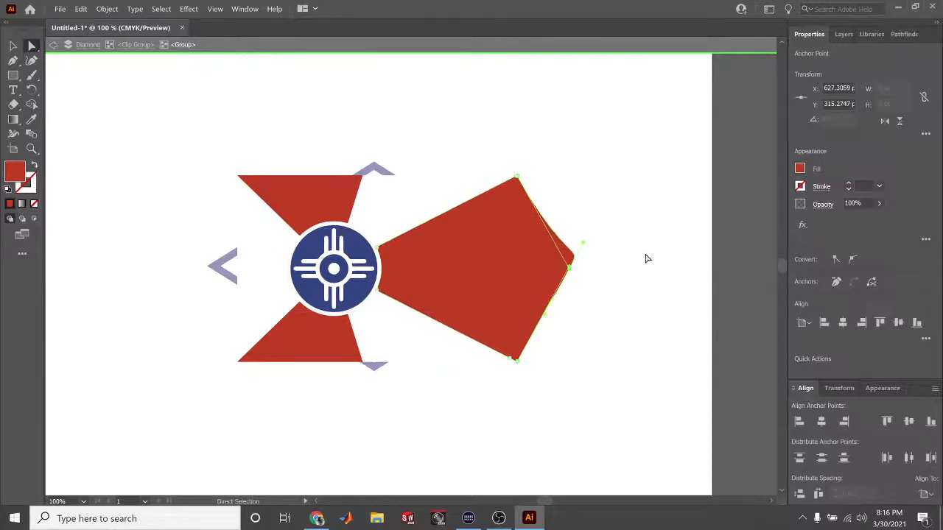
Try pulling the upper red shape's corner up past the diamond's tip, undo the move, and deselect the shape
click(356, 184)
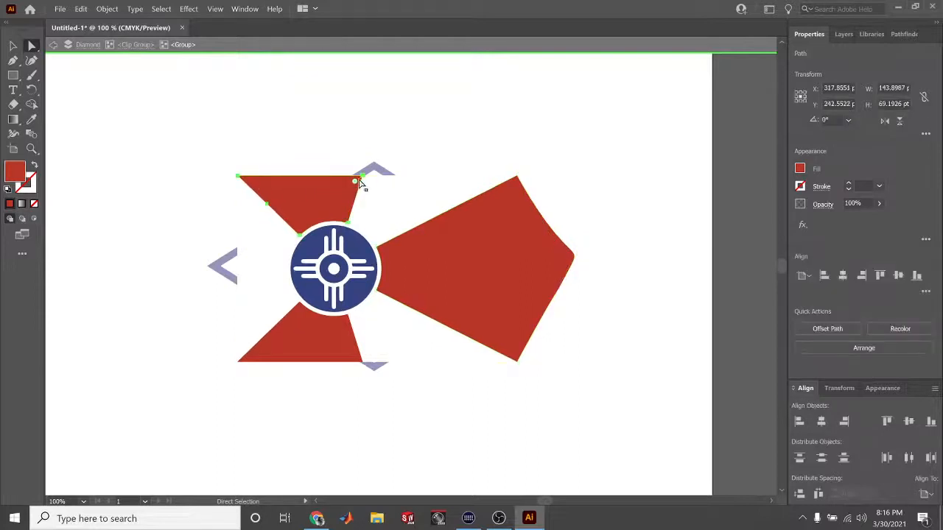
drag(361, 180, 372, 148)
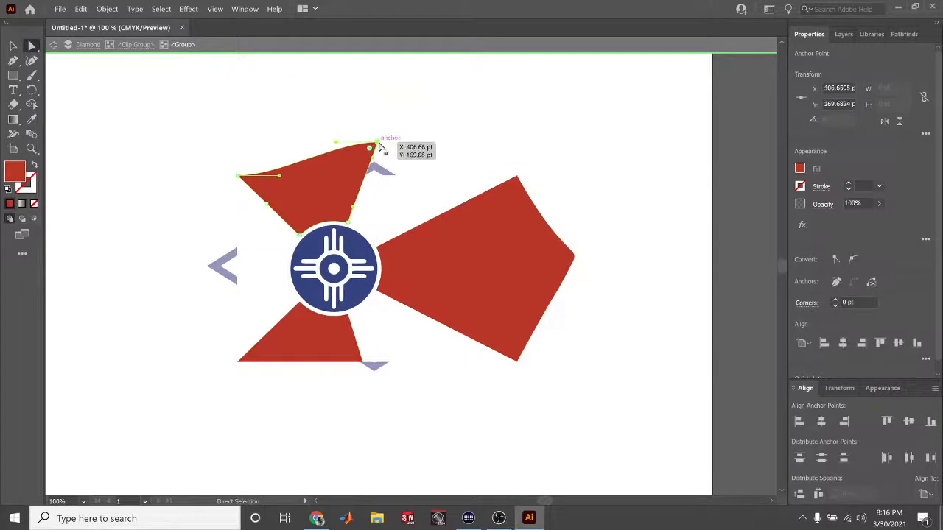
key(ctrl+z)
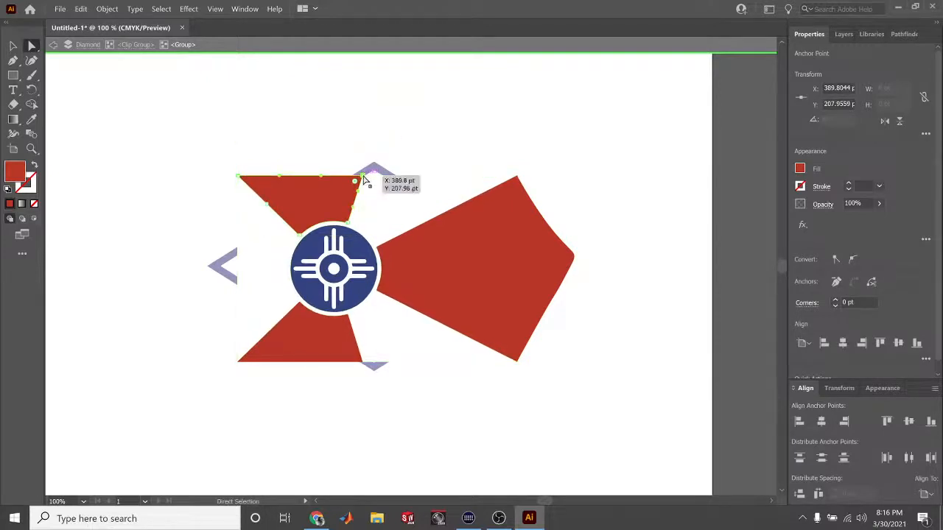
mouse_move(364, 180)
mouse_down()
mouse_move(369, 142)
mouse_move(360, 175)
mouse_up()
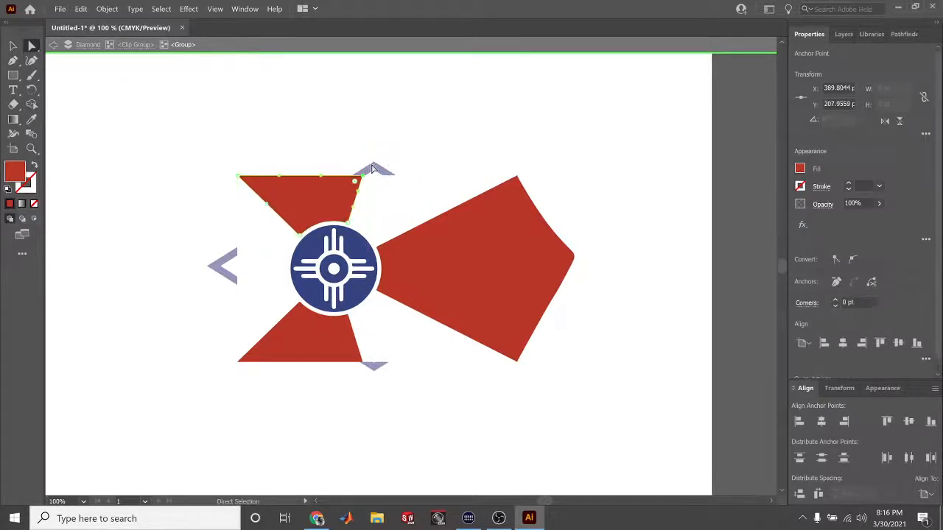
click(348, 153)
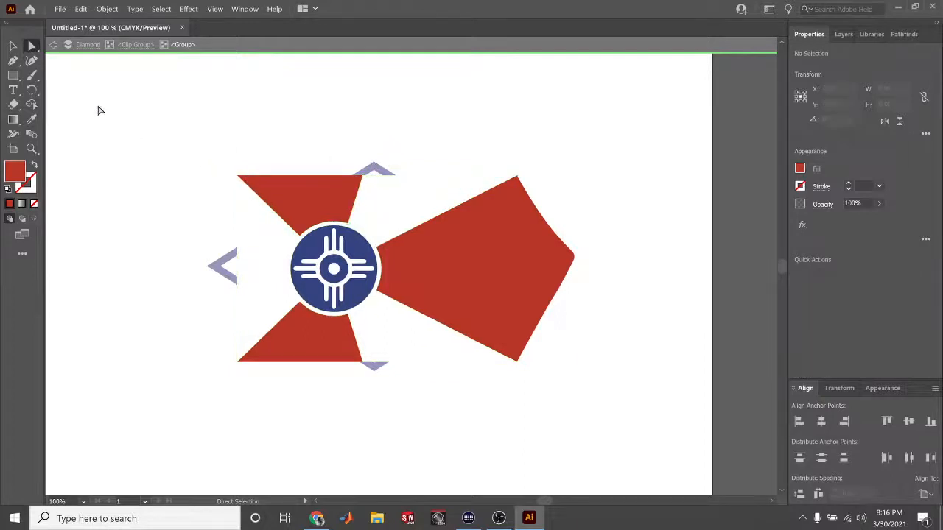
Exit every isolation level to return to the full artwork
click(52, 46)
click(52, 46)
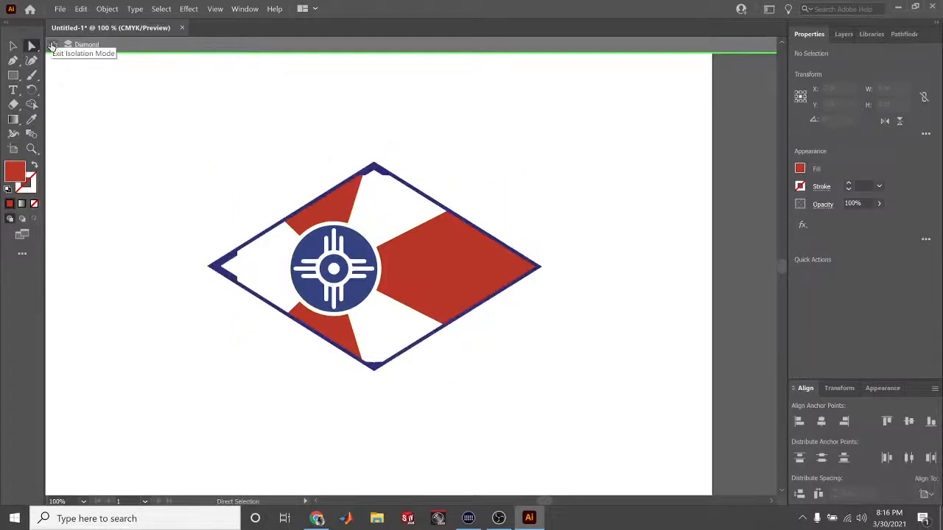
click(52, 46)
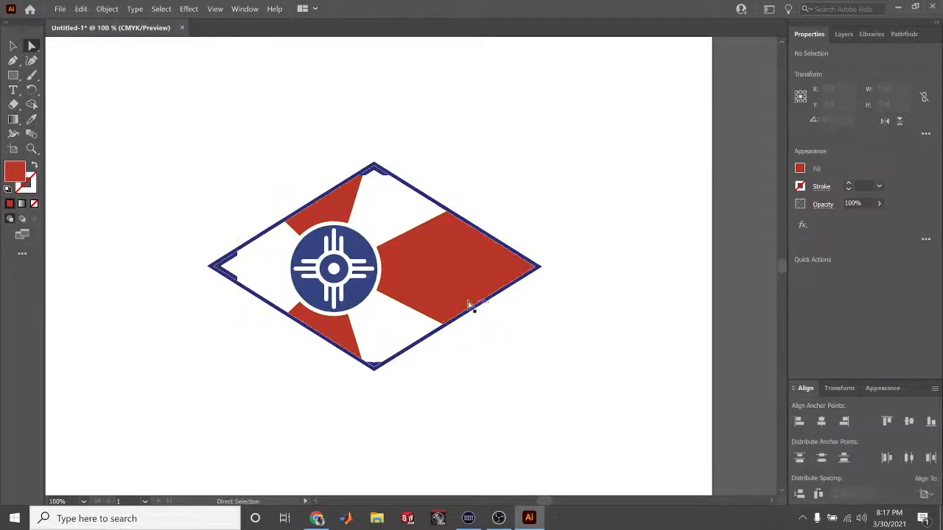
Expand the flag group in the layer list and select its shapes one by one to identify the white background compound path
click(454, 282)
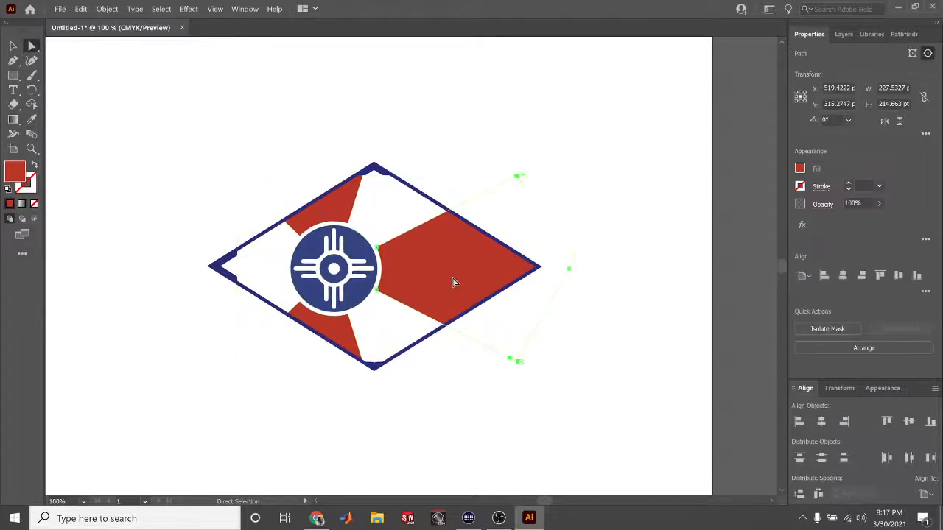
click(345, 222)
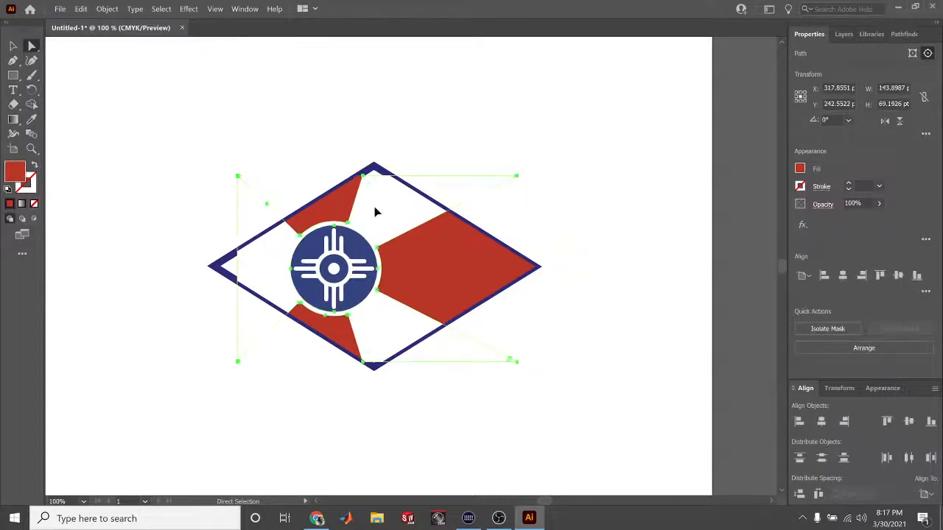
click(374, 213)
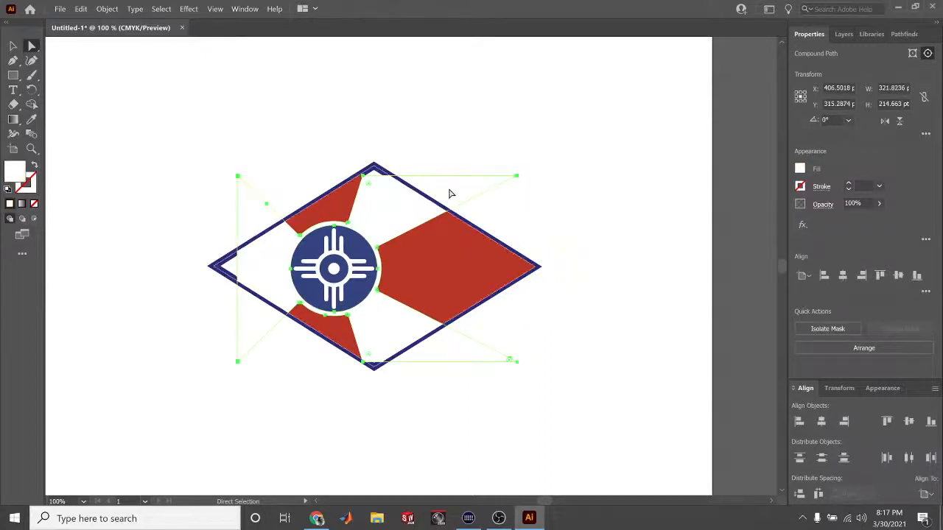
click(843, 35)
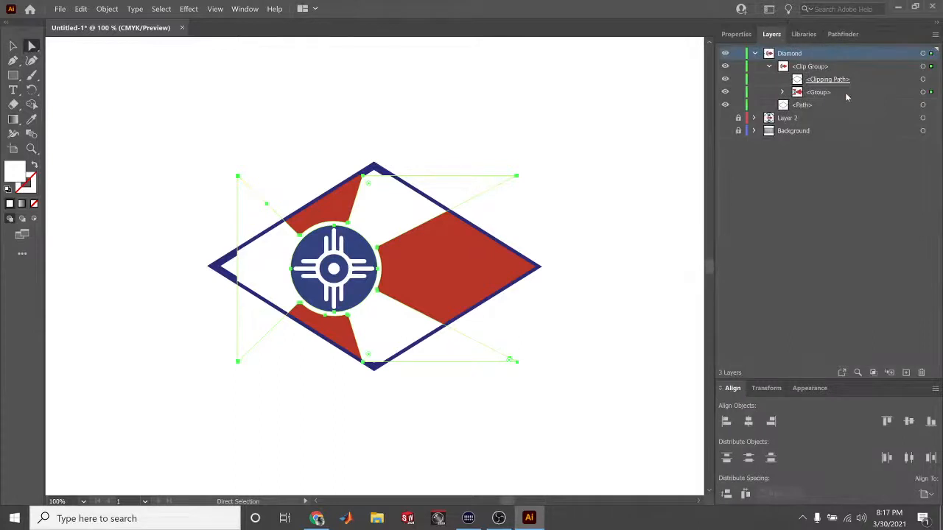
click(783, 92)
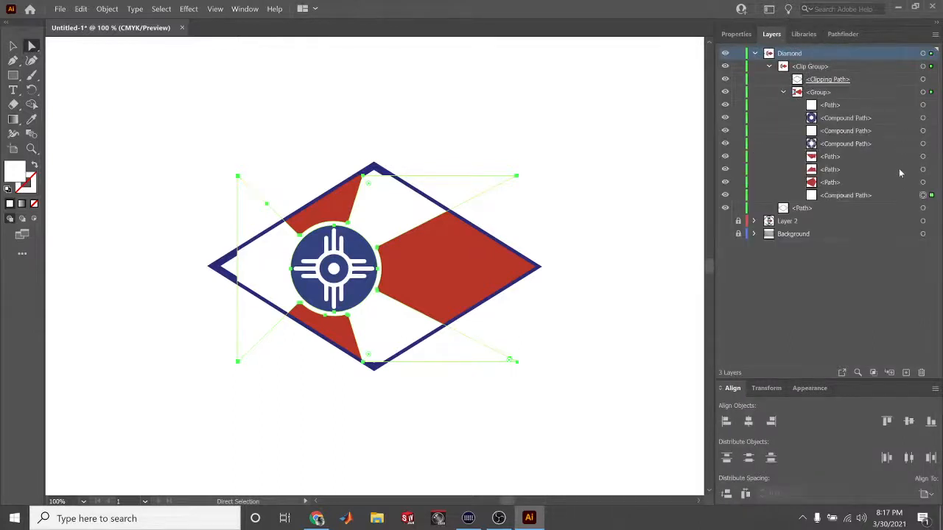
click(924, 104)
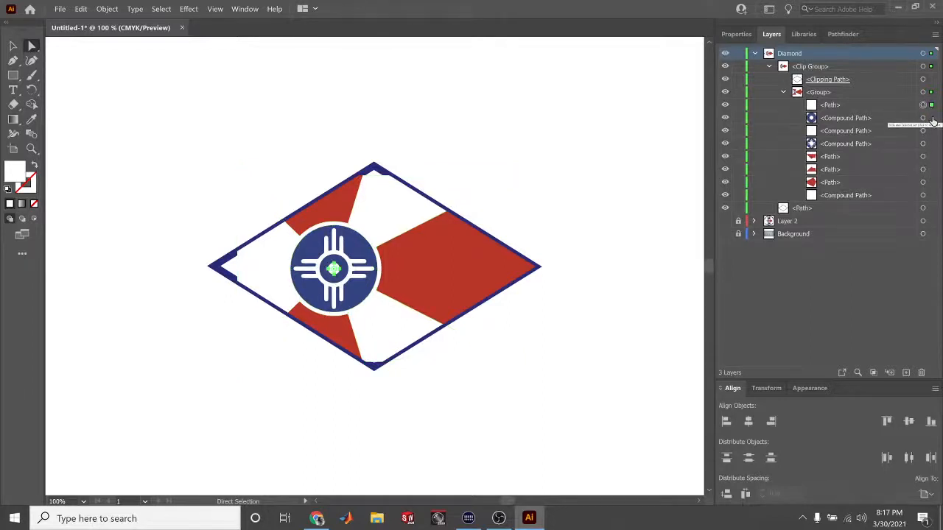
click(930, 131)
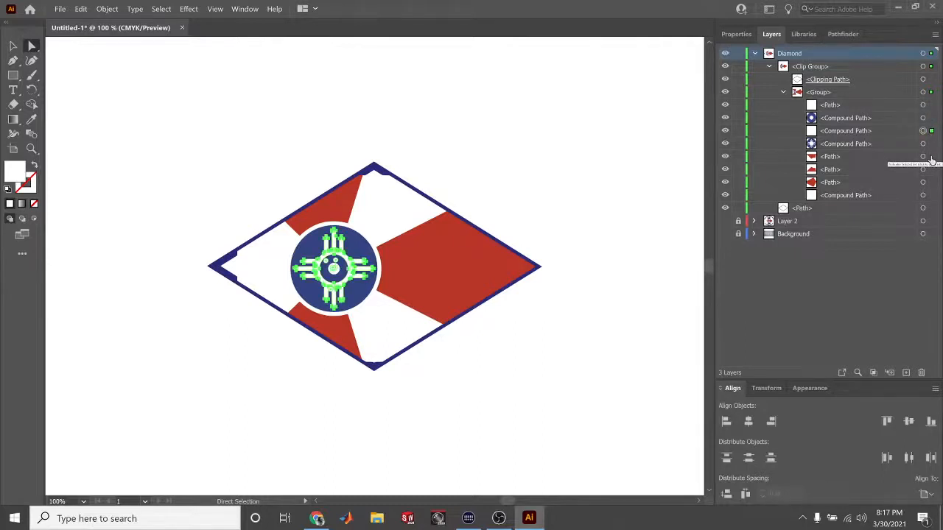
click(930, 196)
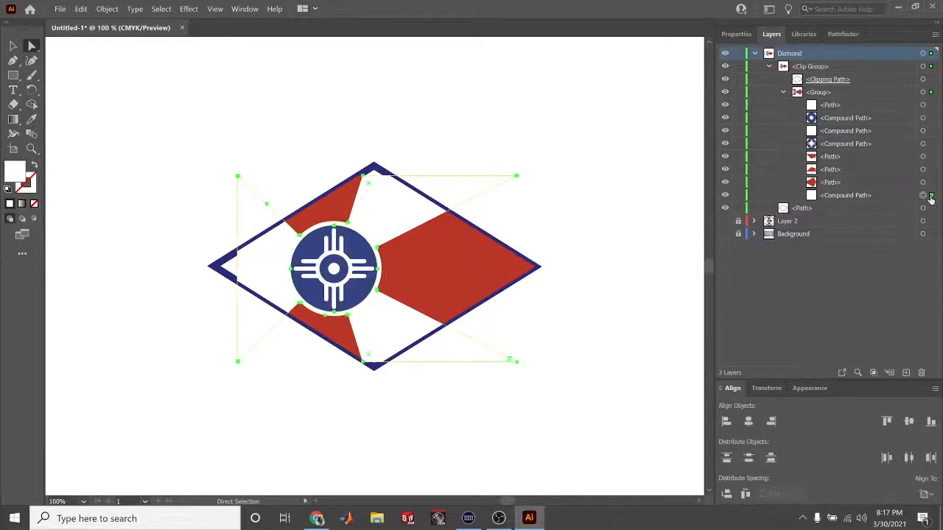
Check the flag with its lowest white compound path hidden and delete that path from the group
click(726, 195)
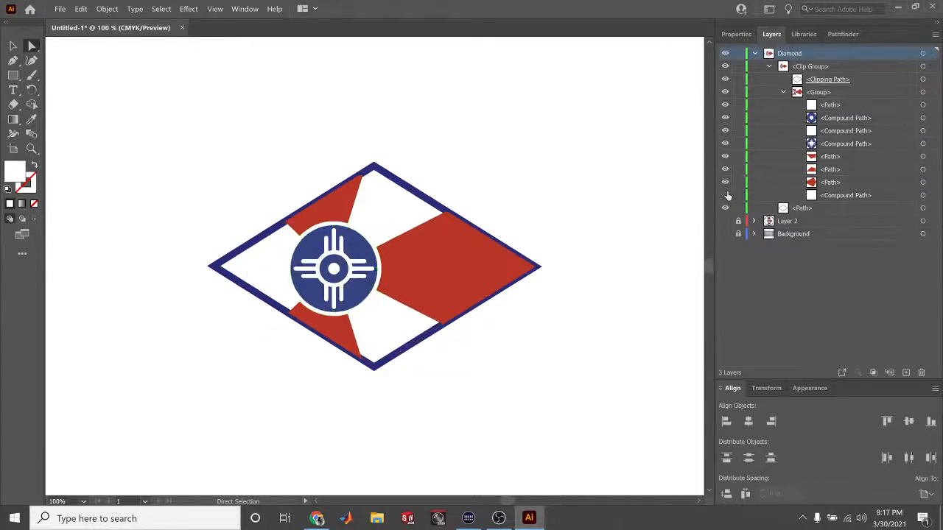
click(727, 196)
click(889, 200)
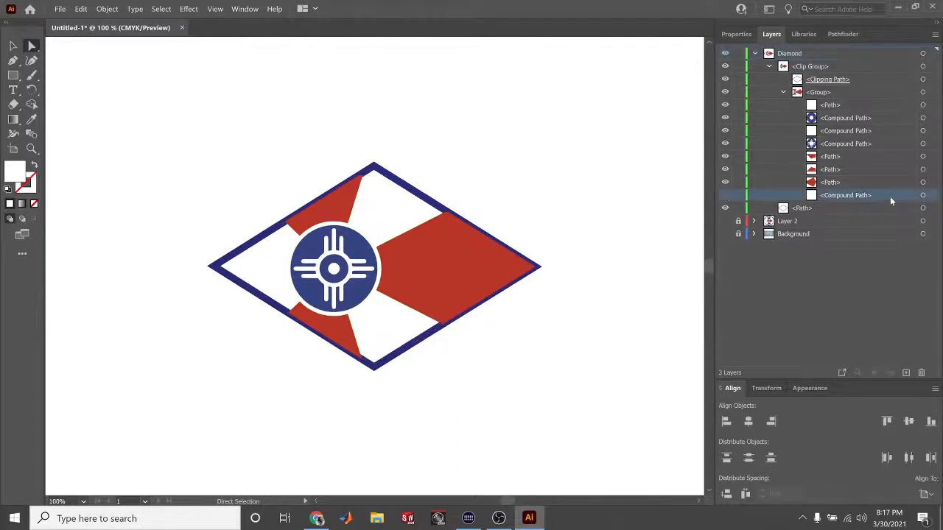
click(921, 373)
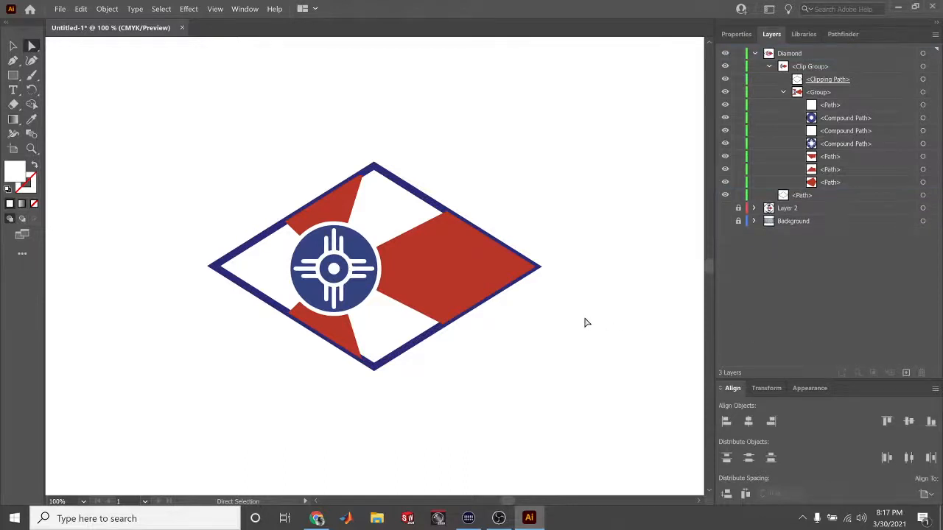
Move the blue-outlined diamond path to the top of the clip group, above the clipping path, and select it to show its properties
drag(808, 197, 810, 77)
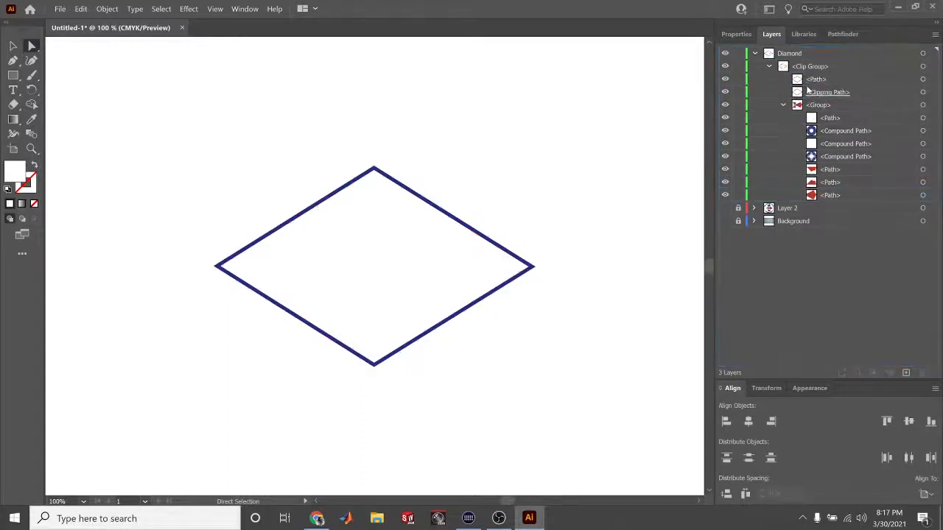
click(923, 79)
click(736, 34)
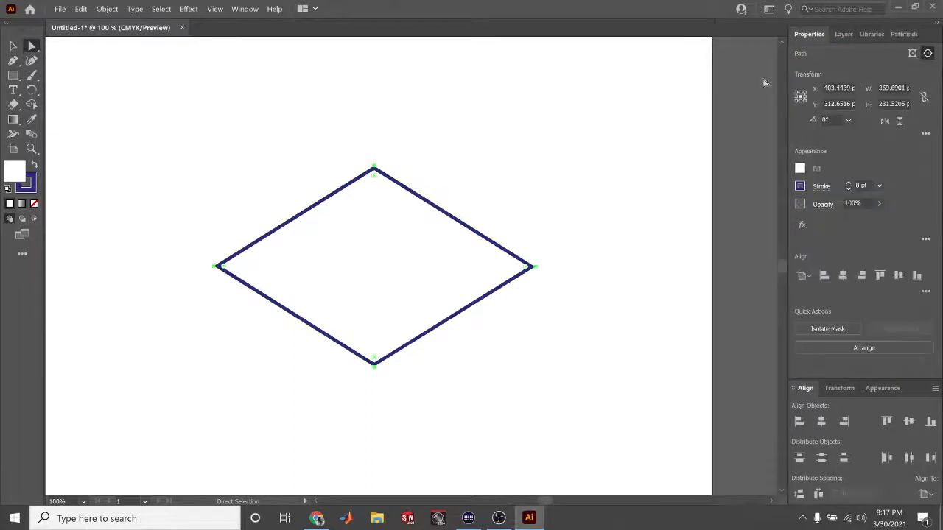
Remove the white fill from the diamond outline path so only its stroke covers the flag, and deselect it
click(800, 171)
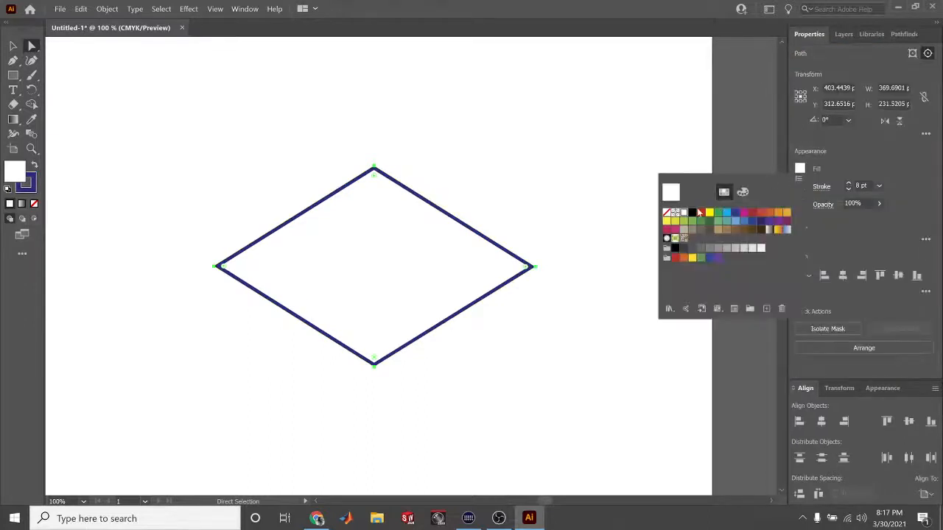
click(664, 213)
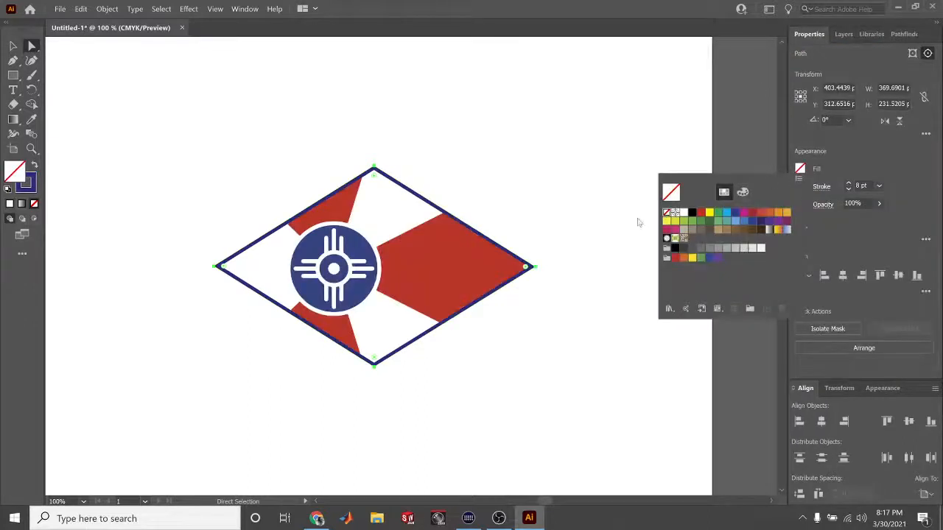
click(544, 197)
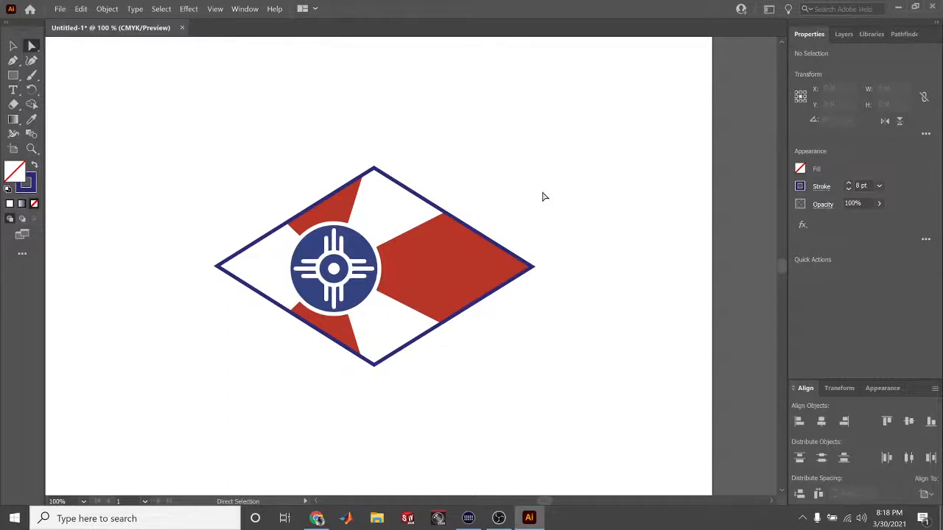
Round the right-hand corner of the diamond outline with a radius of about 1.36 pt
key(ctrl+equal)
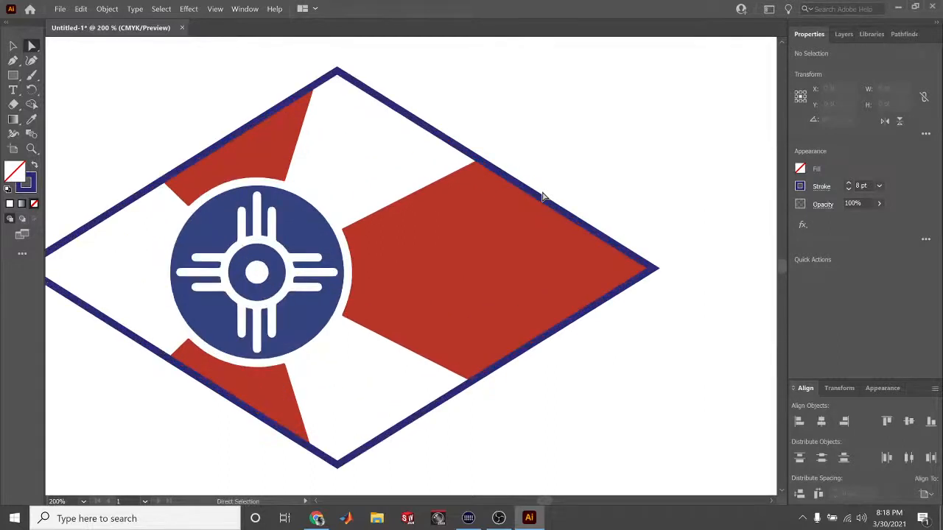
click(660, 274)
key(ctrl)
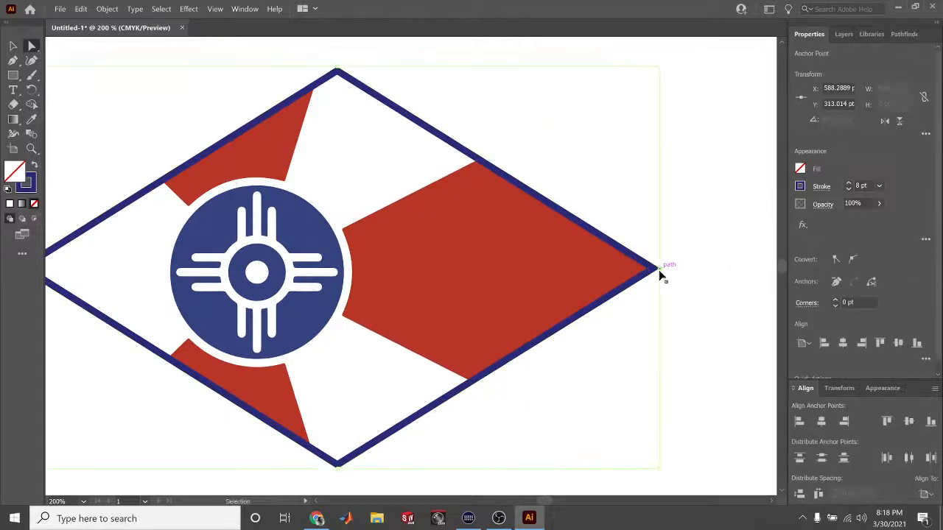
key(ctrl+equal)
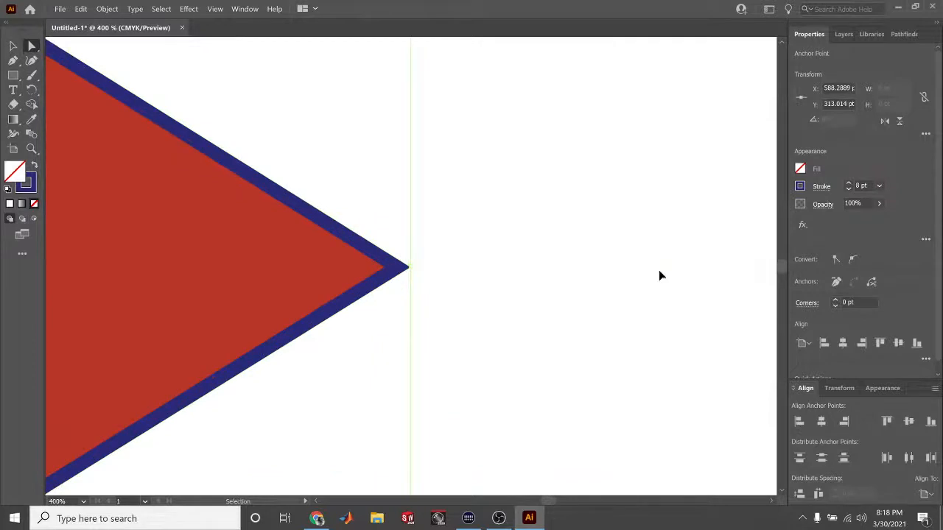
key(ctrl+equal)
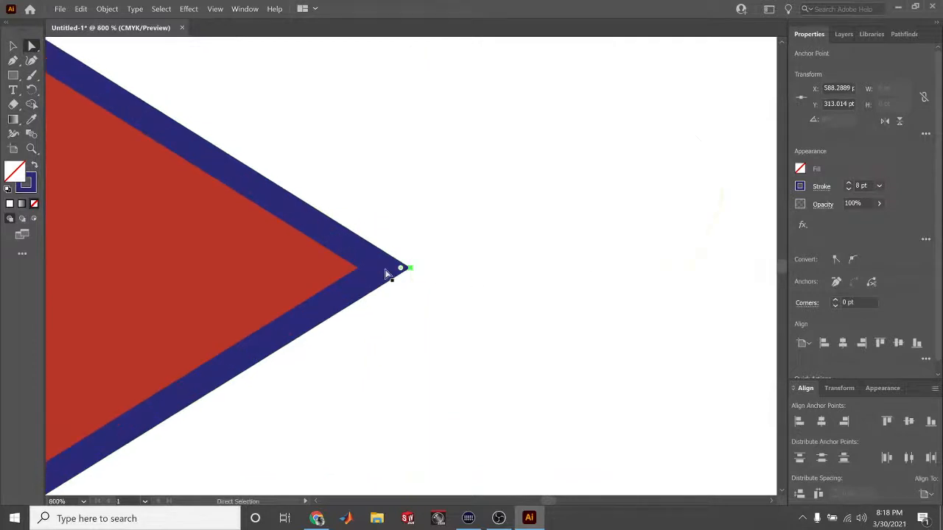
drag(401, 271, 397, 268)
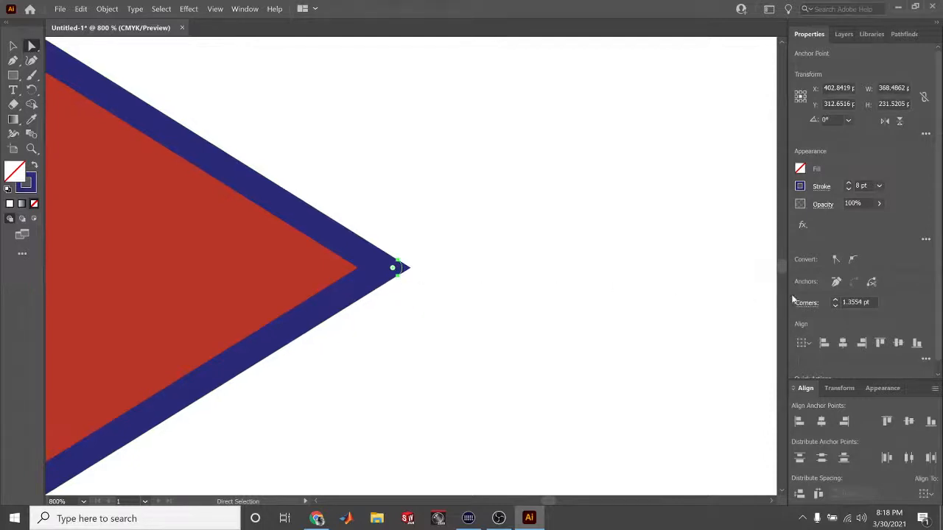
Increase the right-hand corner radius of the diamond outline to about 2.1 pt and deselect everything
click(848, 303)
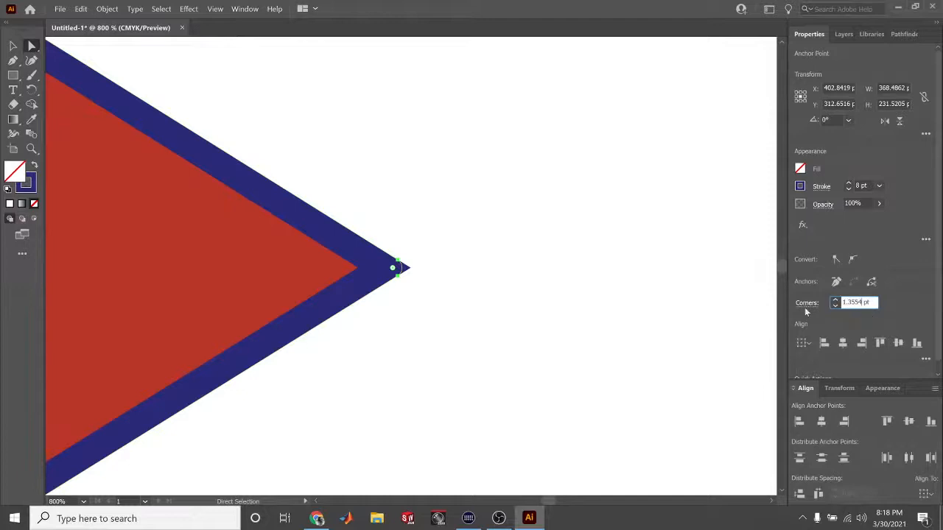
key(BackSpace)
key(Tab)
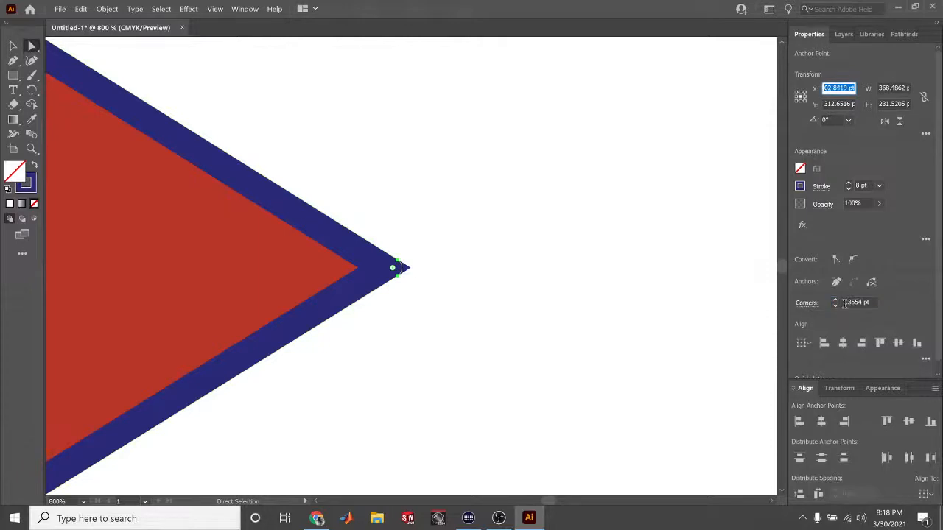
drag(396, 267, 383, 271)
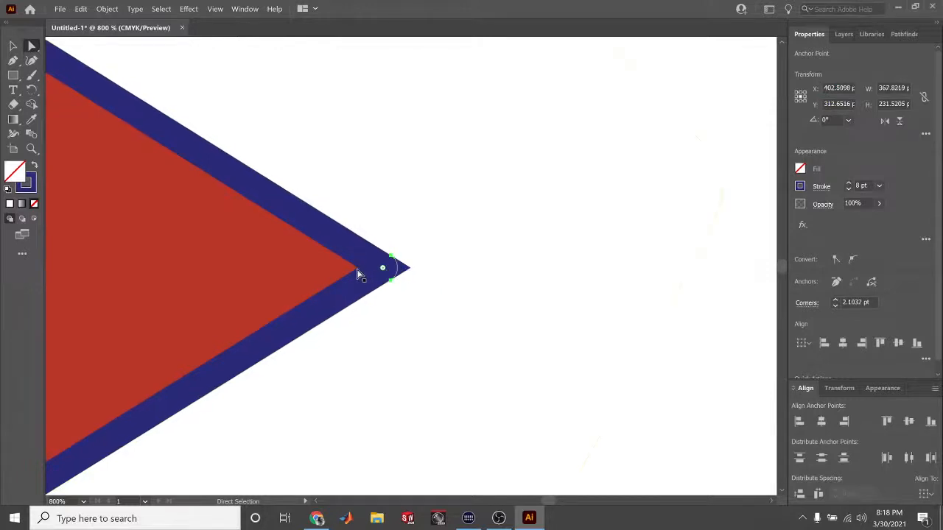
click(357, 274)
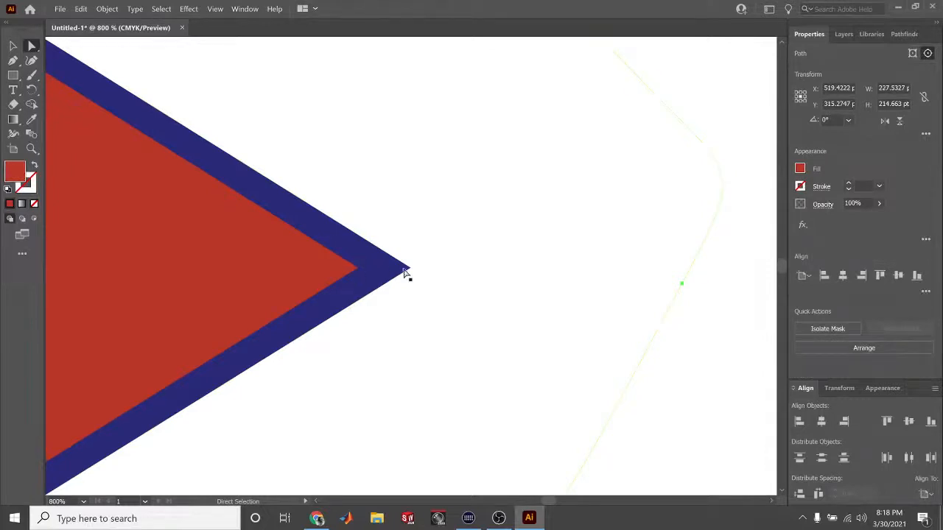
scroll(533, 307, up, 3)
key(ctrl)
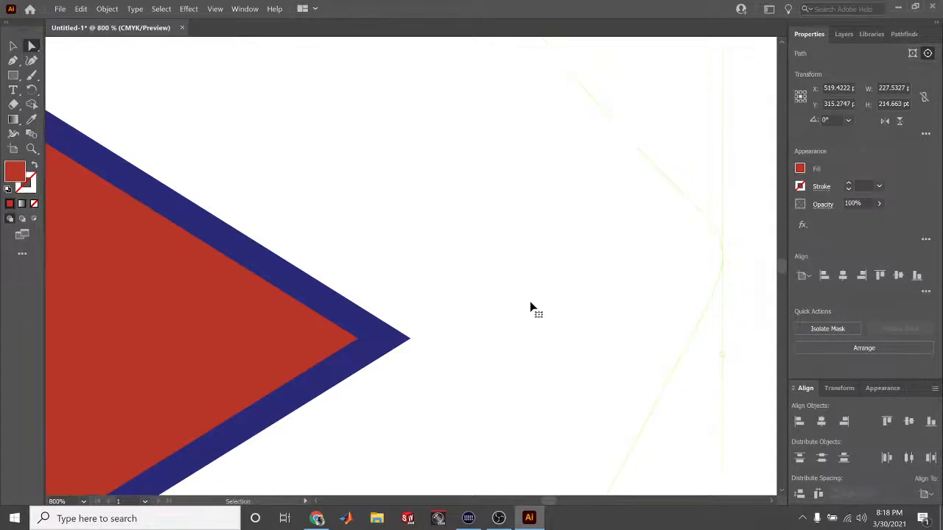
scroll(530, 308, down, 5)
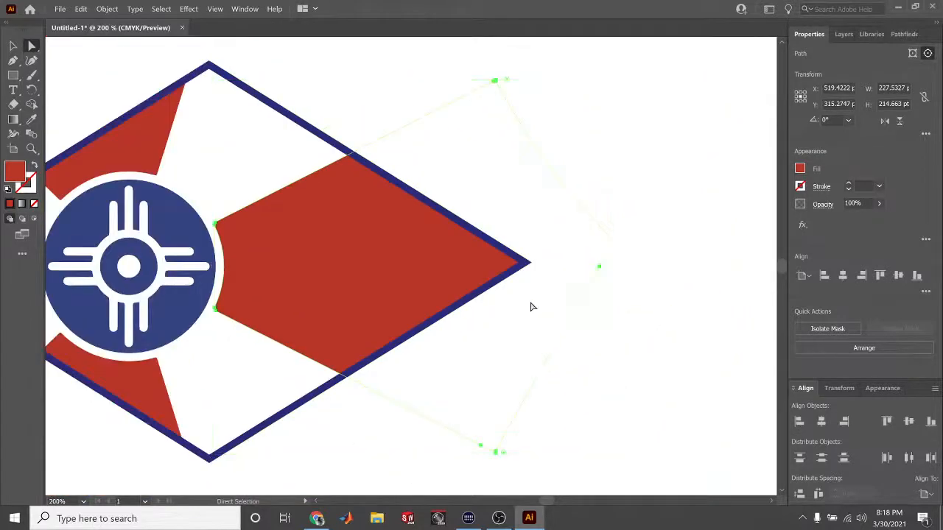
click(651, 274)
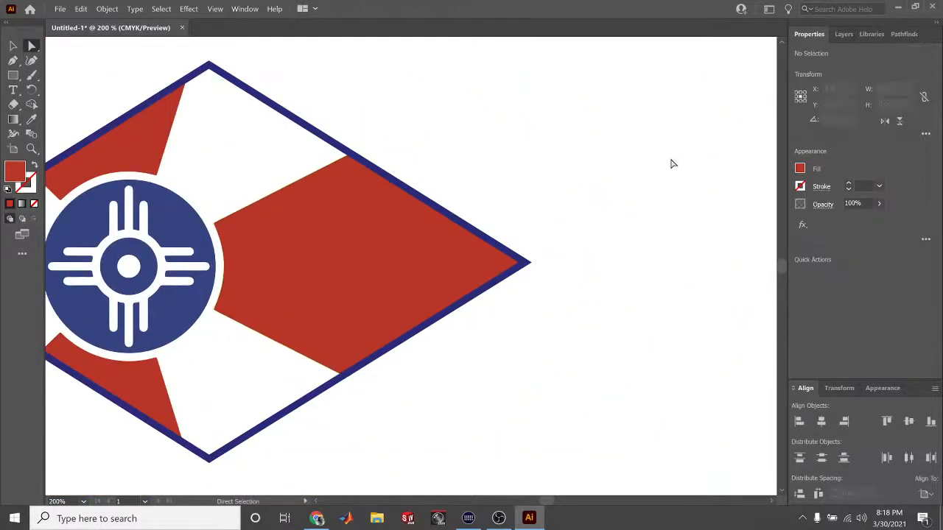
Collapse the flag group in the Diamond layer and lock both the clipping path and that group
click(843, 34)
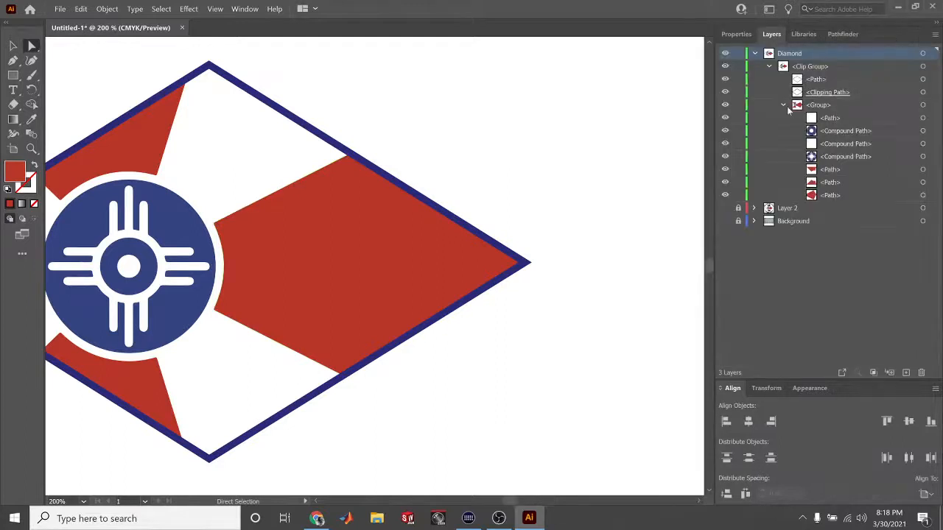
click(784, 105)
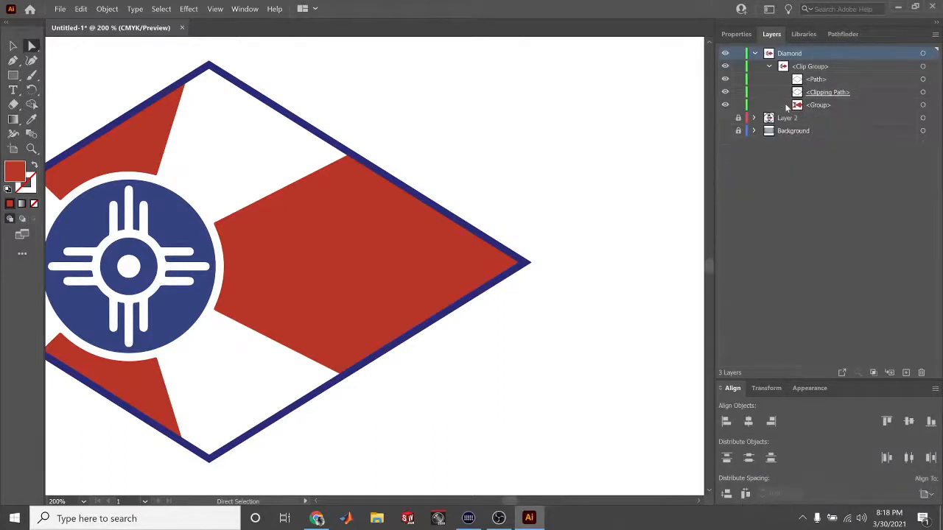
click(738, 92)
click(739, 105)
Select the outline path's rounded right-hand corner and give its stroke a round cap and a round join
click(520, 265)
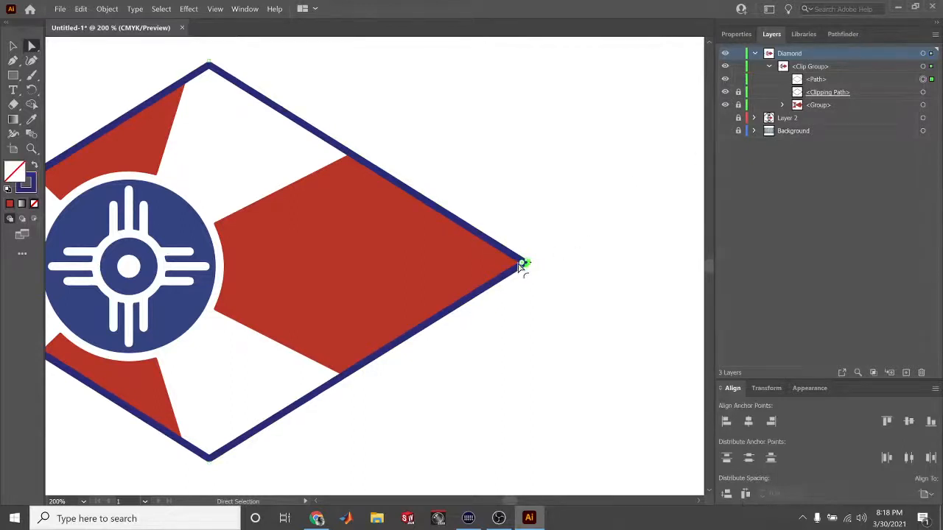
scroll(520, 264, up, 6)
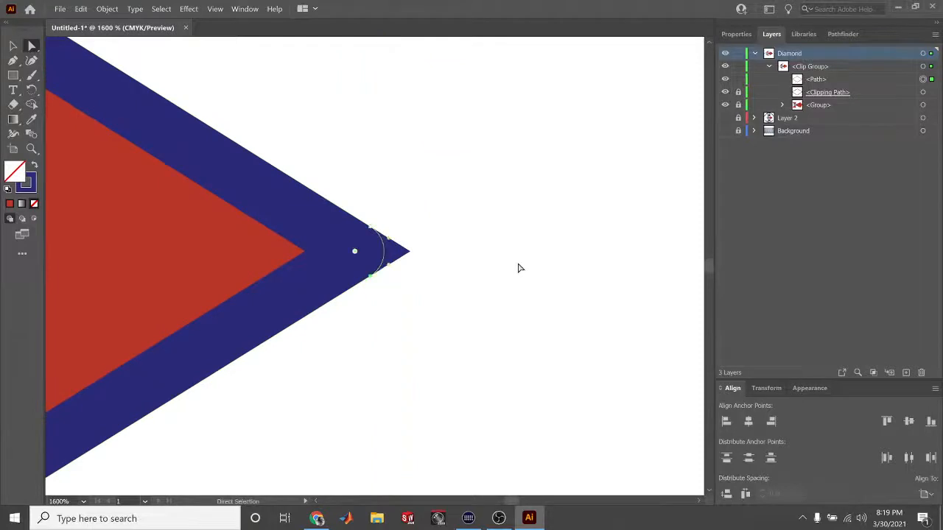
click(392, 254)
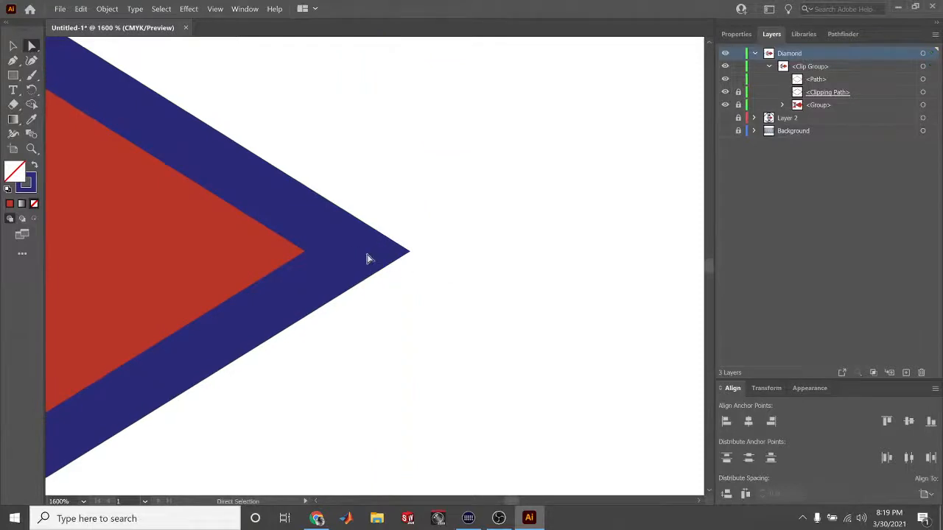
click(389, 255)
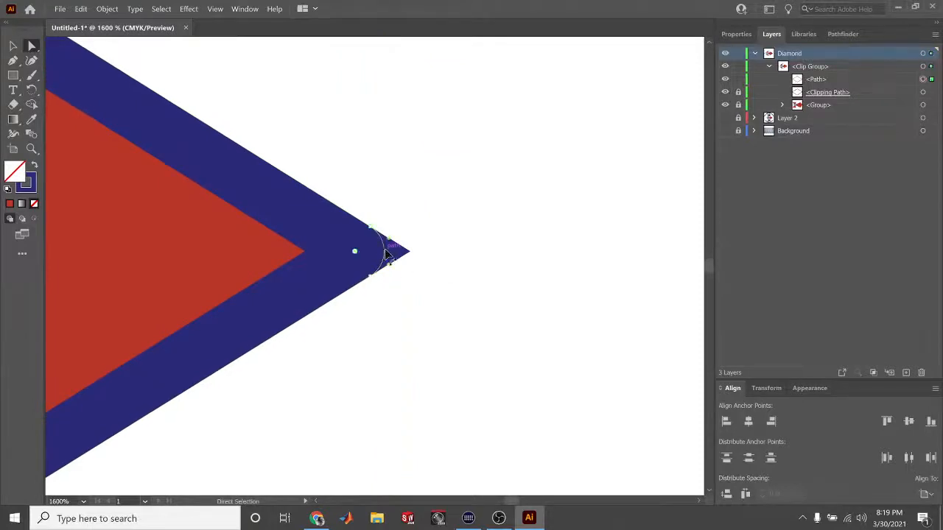
click(303, 253)
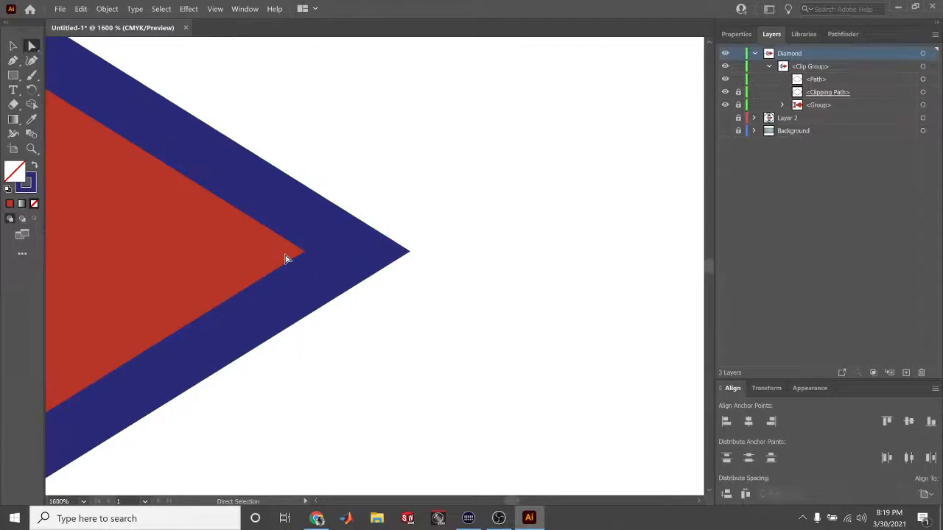
click(382, 255)
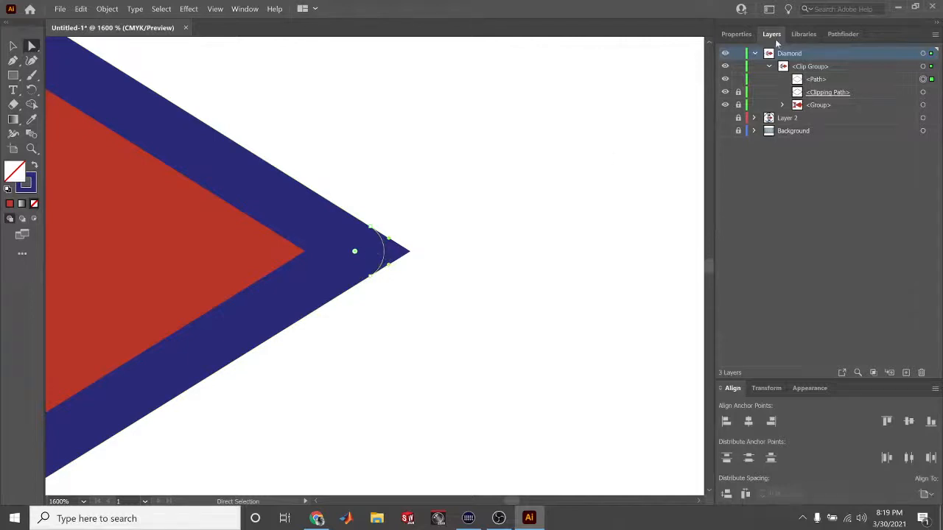
click(737, 33)
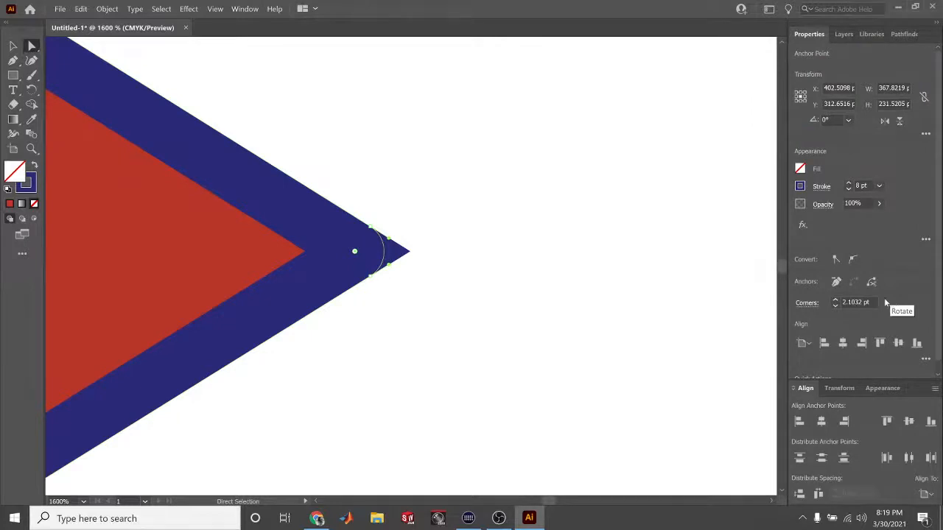
click(821, 189)
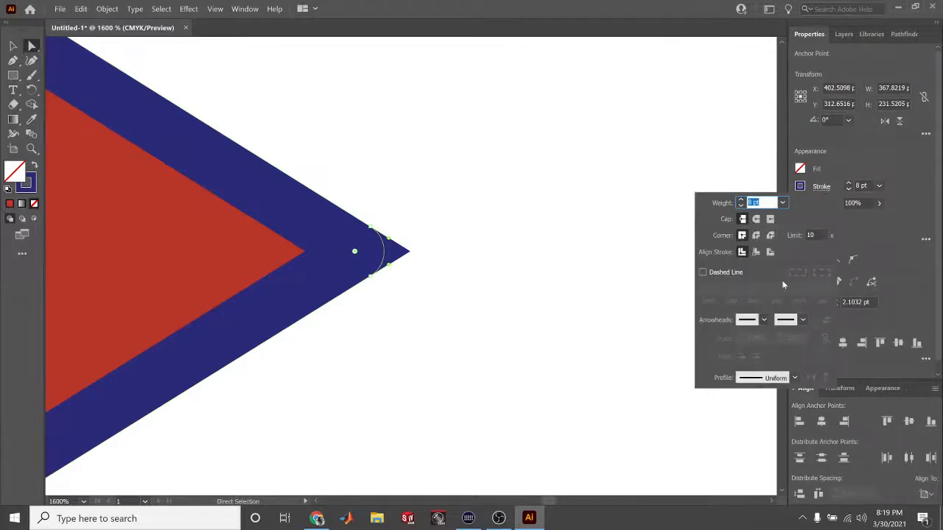
click(756, 220)
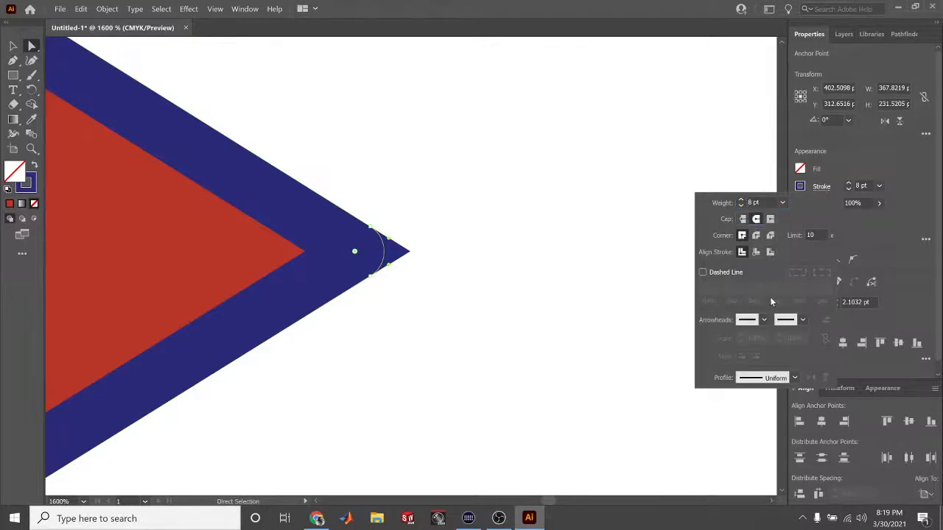
click(755, 236)
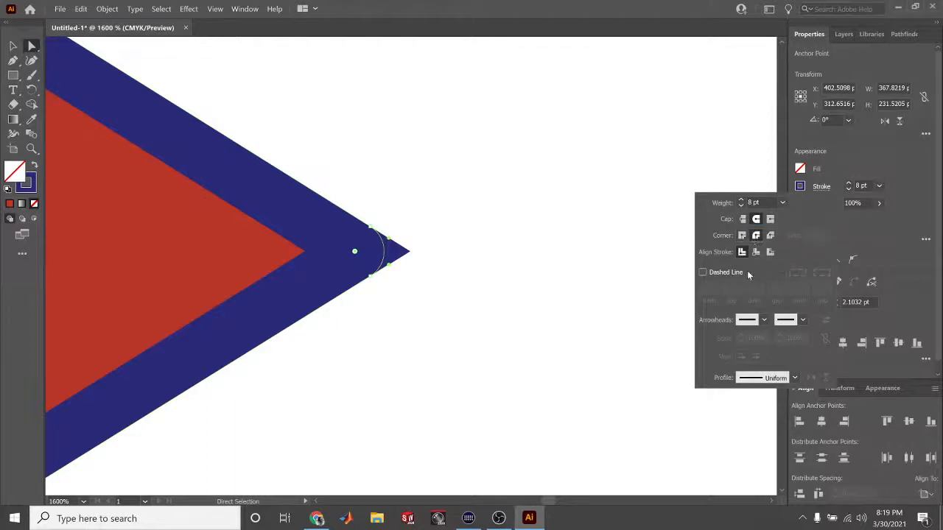
click(900, 290)
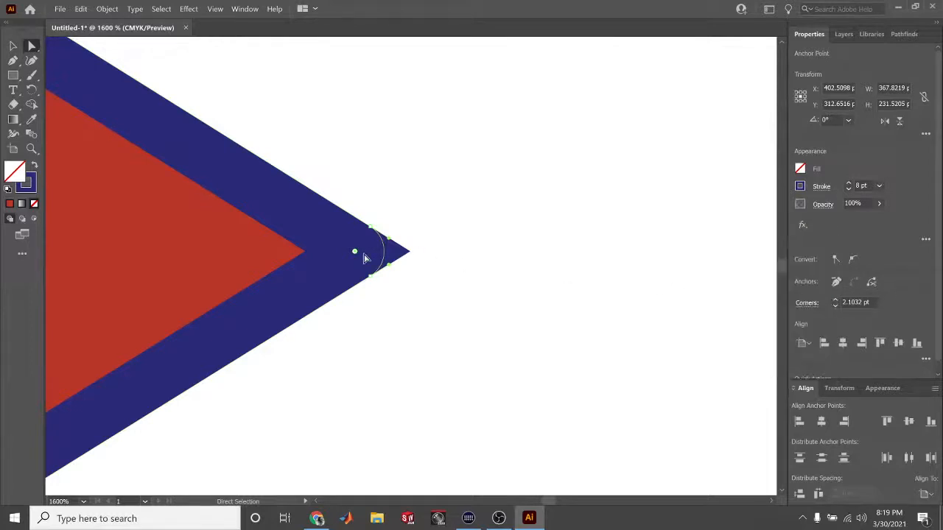
Restore the right-hand corner of the diamond outline to a sharp point and deselect it
drag(355, 253, 416, 261)
click(442, 275)
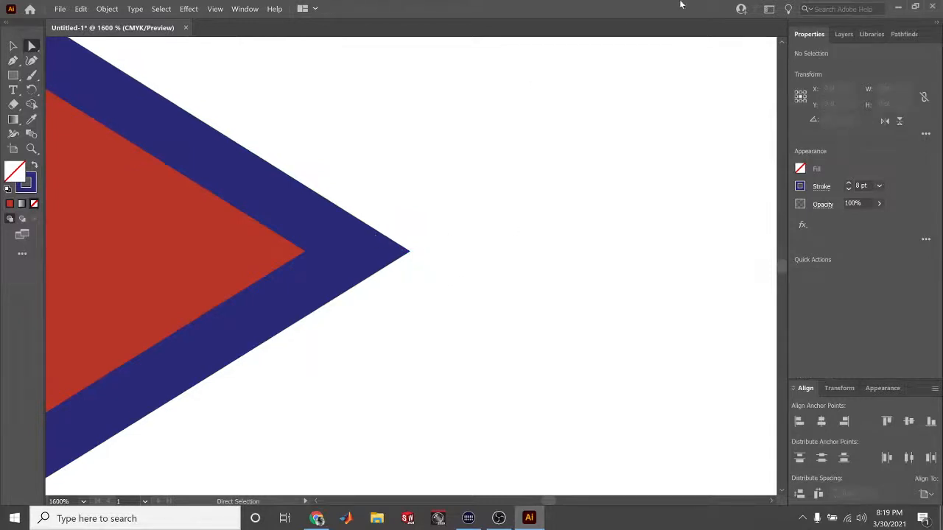
Select the whole diamond outline path, set its stroke to a miter join, and try aligning the stroke inside and then outside
click(847, 36)
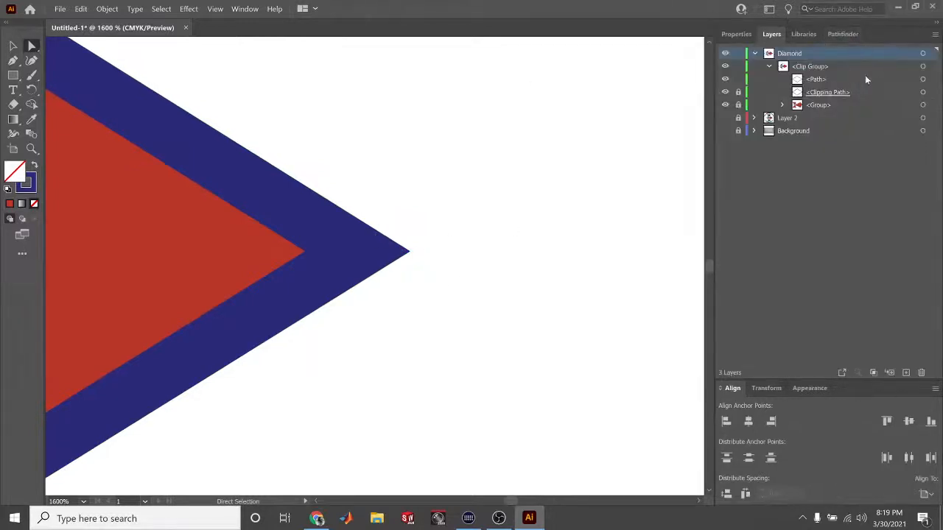
click(923, 80)
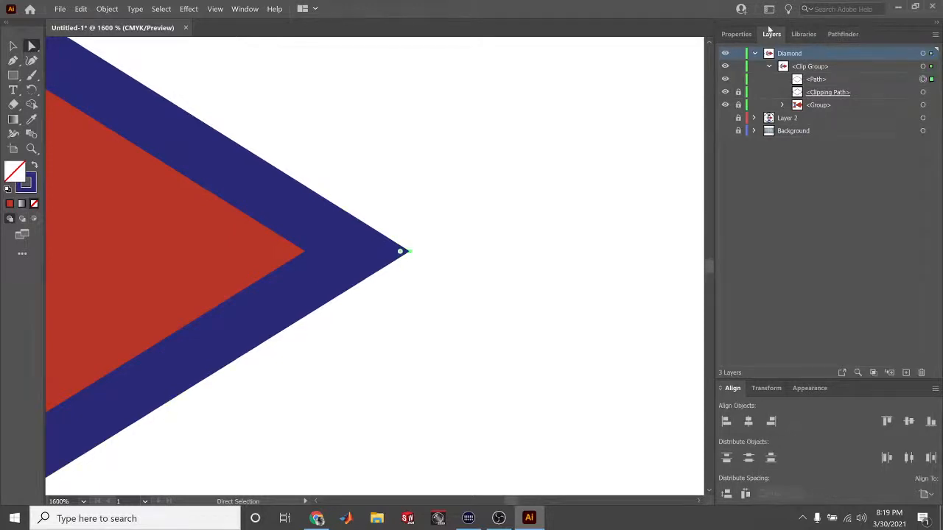
click(736, 34)
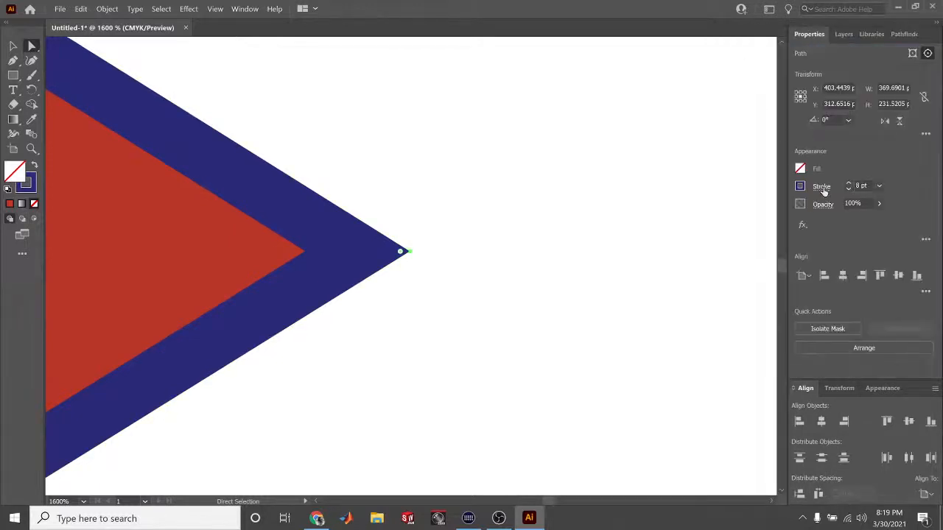
click(821, 188)
click(742, 236)
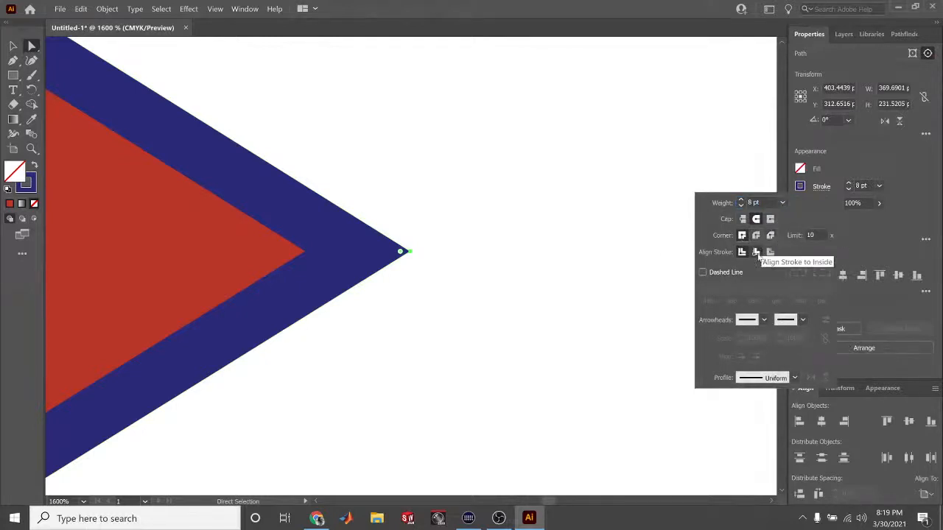
click(755, 255)
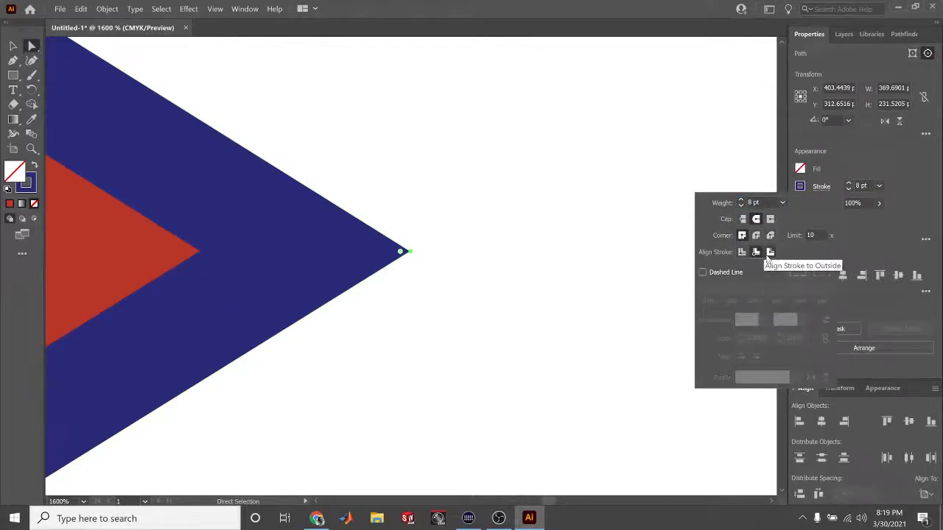
click(770, 254)
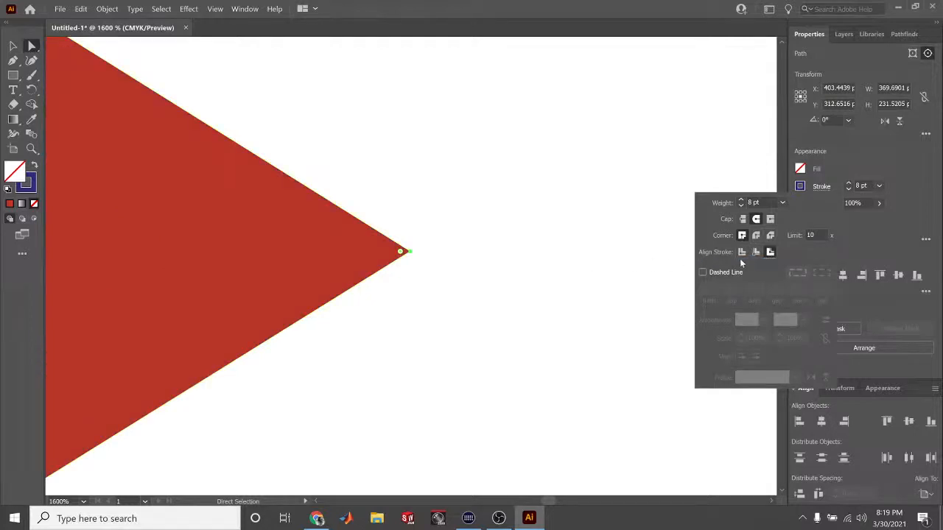
Compare center, inside and outside stroke alignment on the diamond outline and settle on aligning the stroke to the inside
click(742, 252)
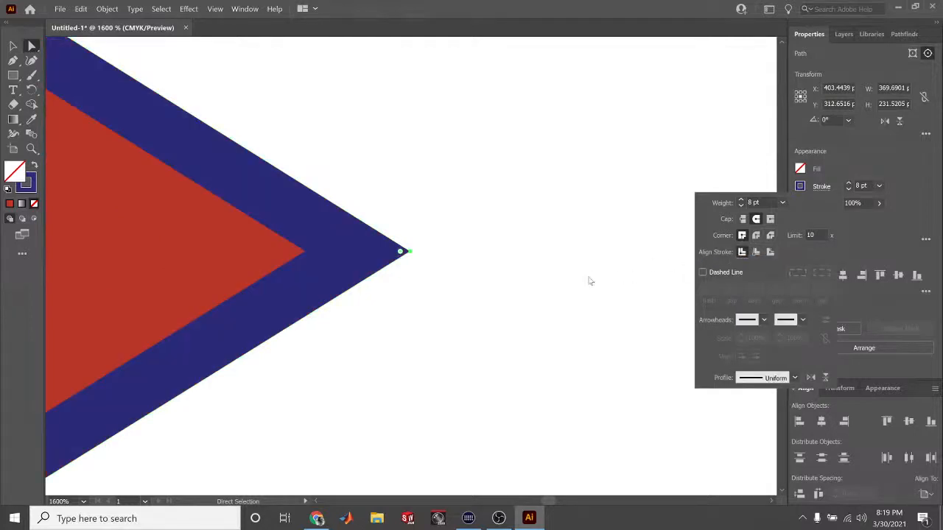
key(ctrl+0)
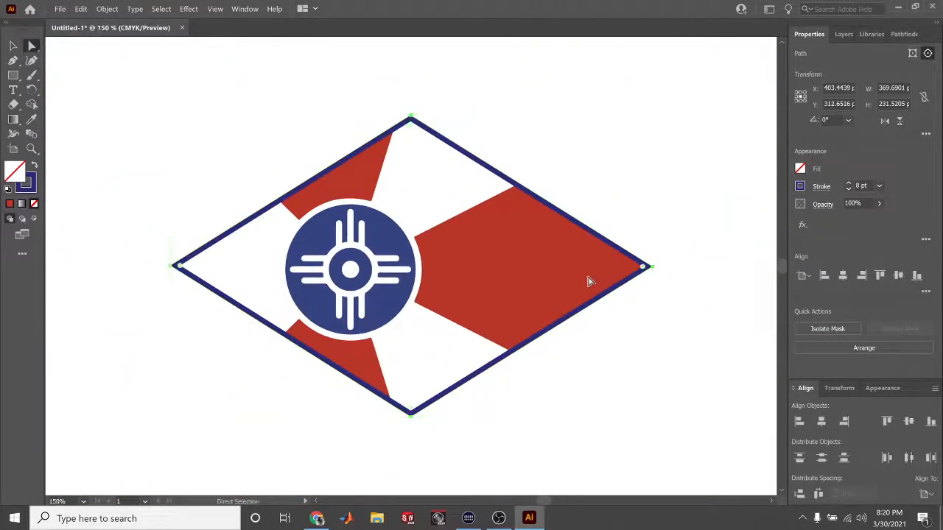
click(818, 187)
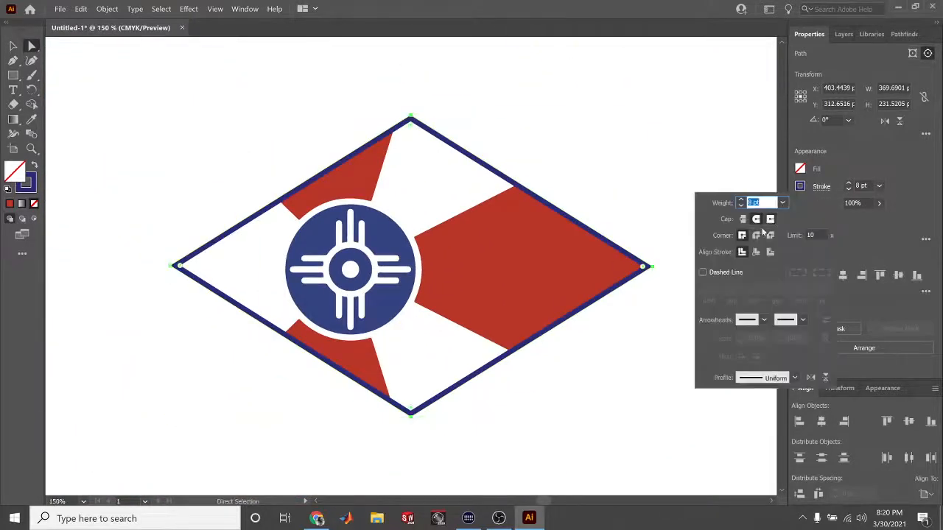
click(755, 252)
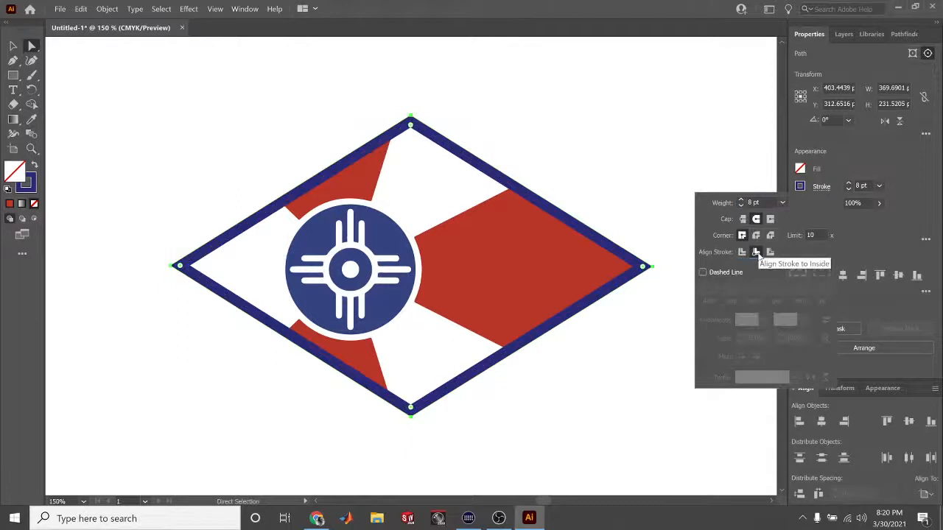
click(770, 253)
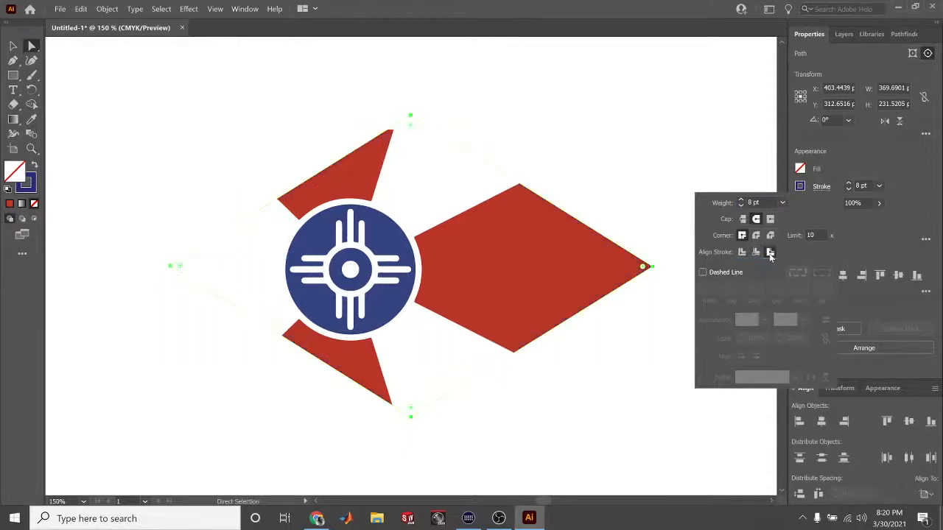
click(756, 254)
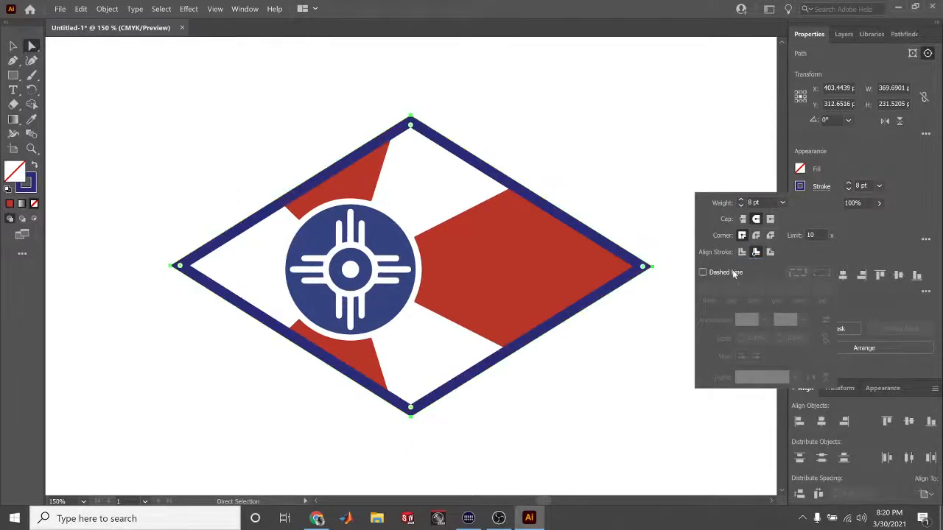
Give the diamond outline's stroke a round join and a projecting cap, and deselect the path
click(756, 236)
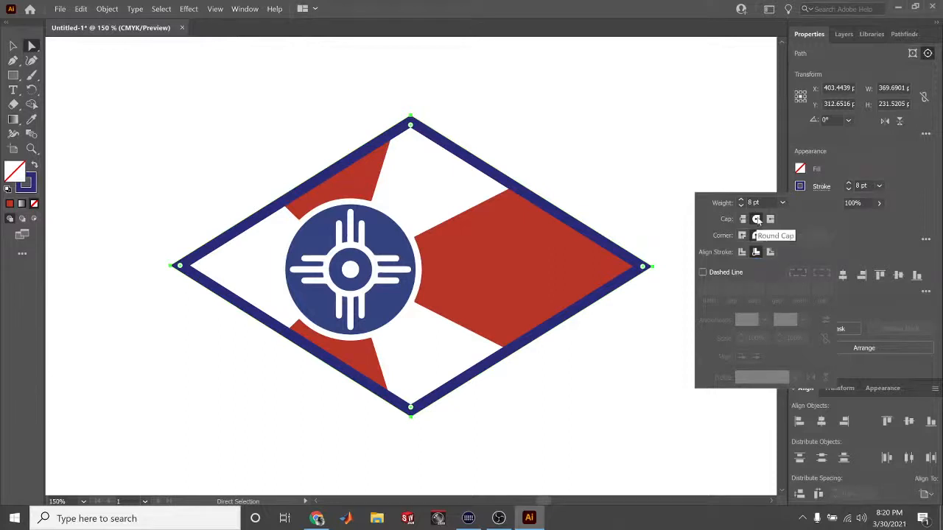
click(770, 219)
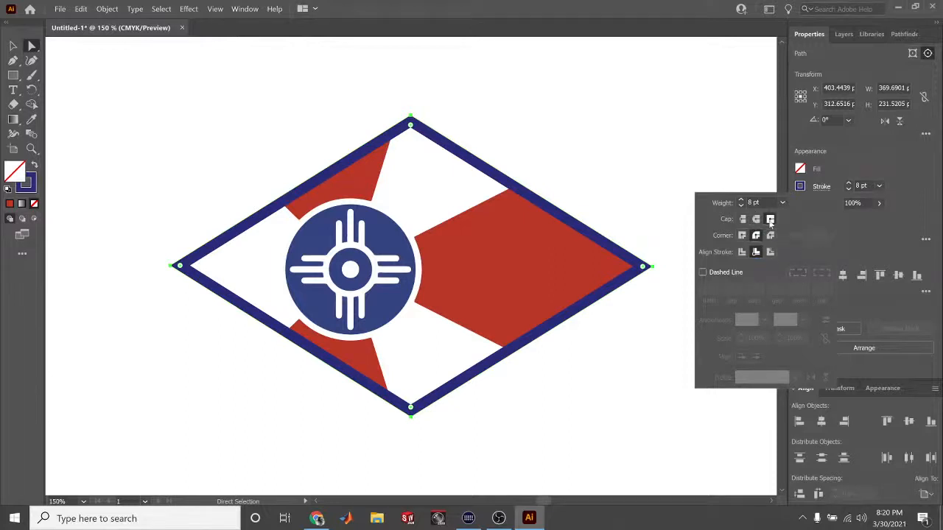
click(671, 213)
click(669, 215)
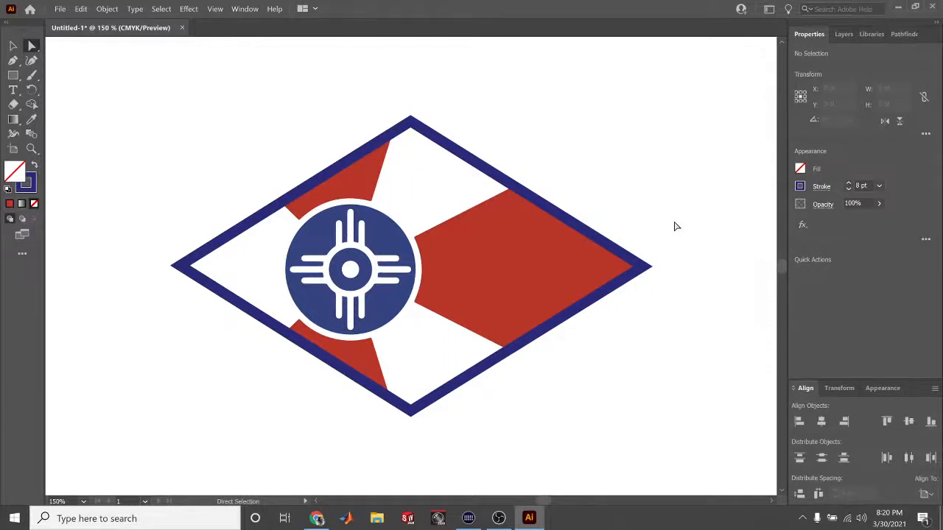
Try expanding the diamond outline's appearance into a filled shape, select its top corner point, and undo the expansion
click(522, 195)
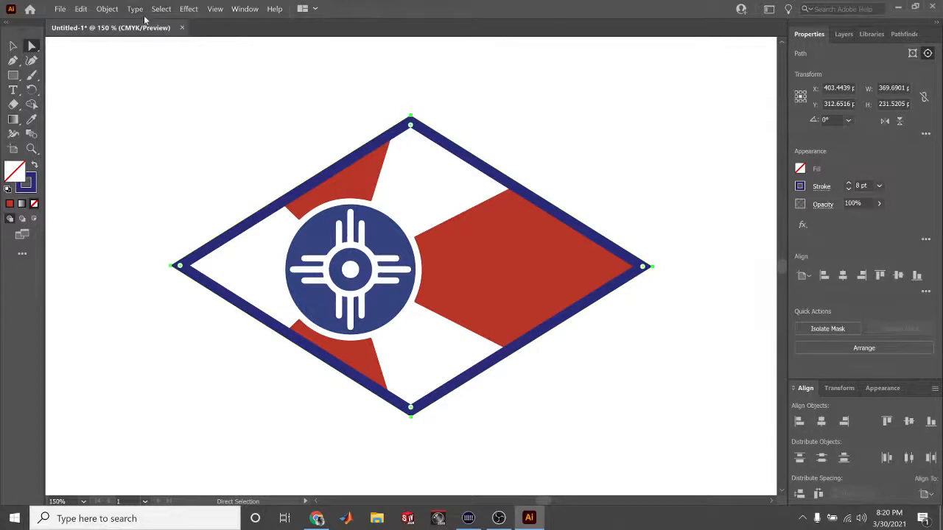
click(109, 9)
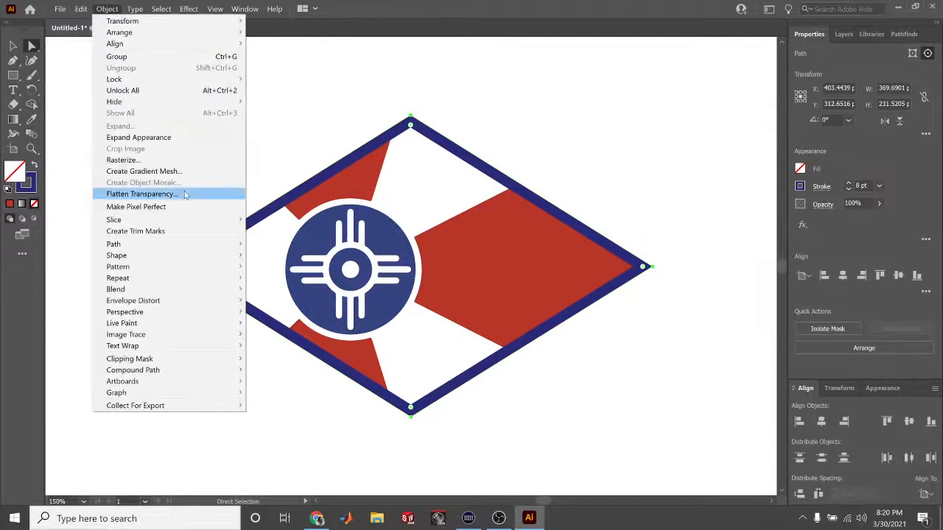
click(163, 139)
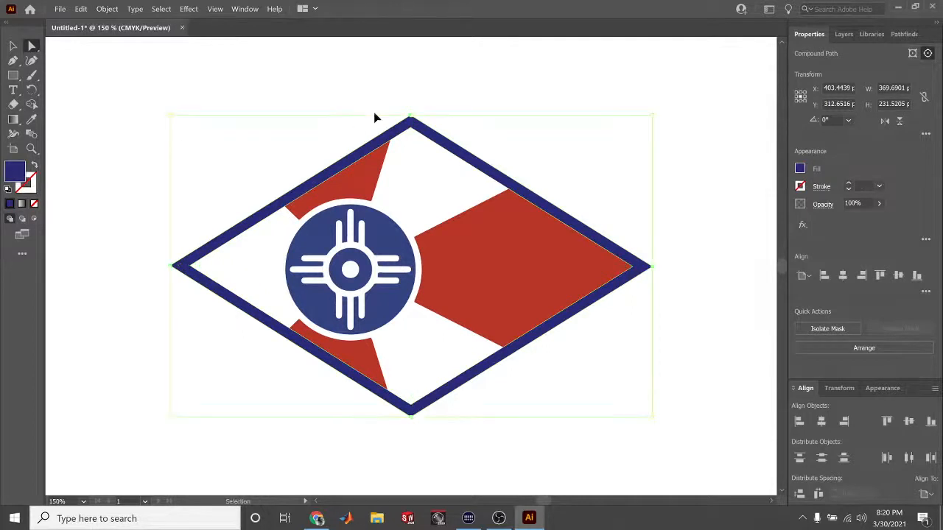
key(ctrl+=)
key(ctrl+=)
key(ctrl+=)
scroll(394, 125, up, 5)
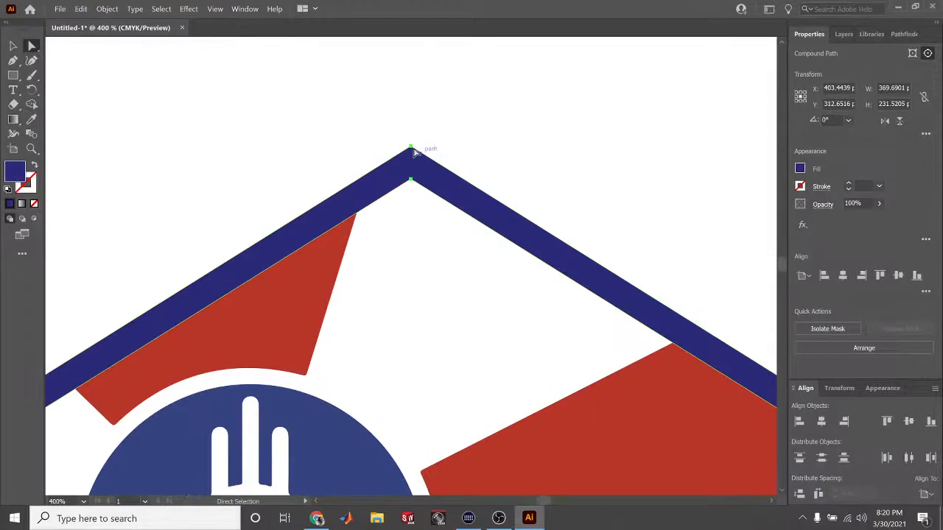
click(411, 147)
scroll(419, 157, up, 2)
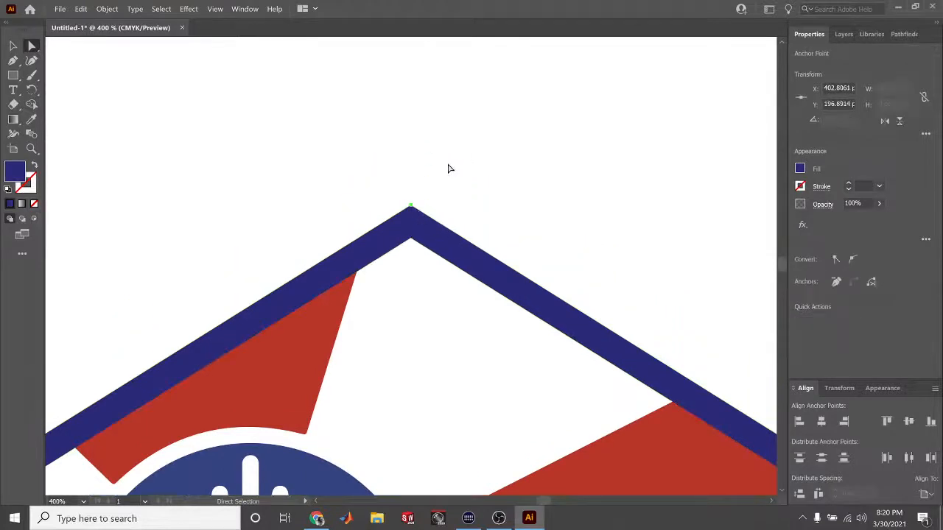
scroll(418, 210, up, 2)
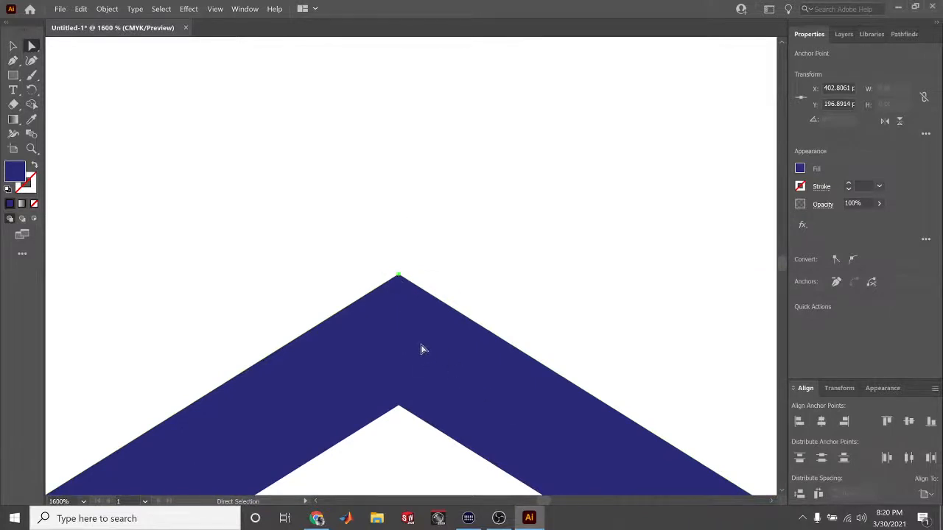
key(ctrl)
key(ctrl+shift+a)
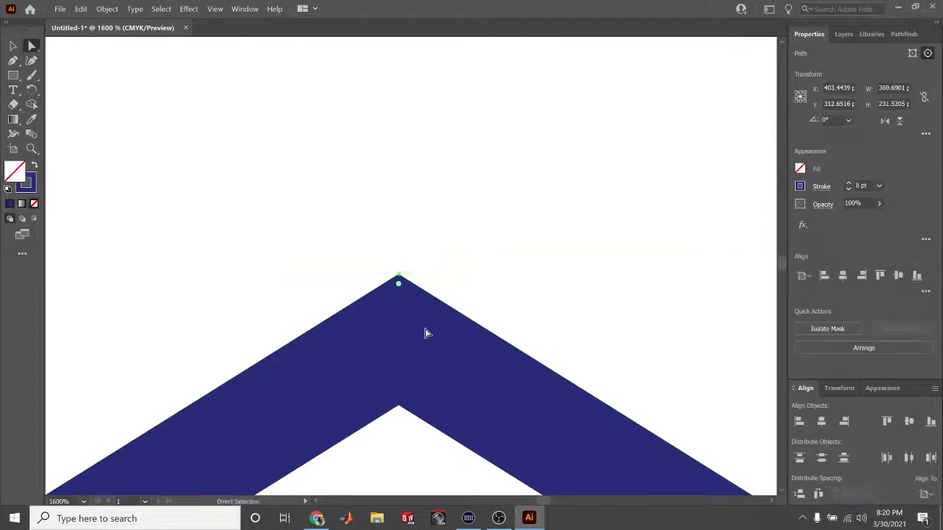
Round all corners of the diamond outline with the live corner widget at its top point
click(414, 317)
drag(400, 284, 402, 331)
scroll(412, 326, down, 3)
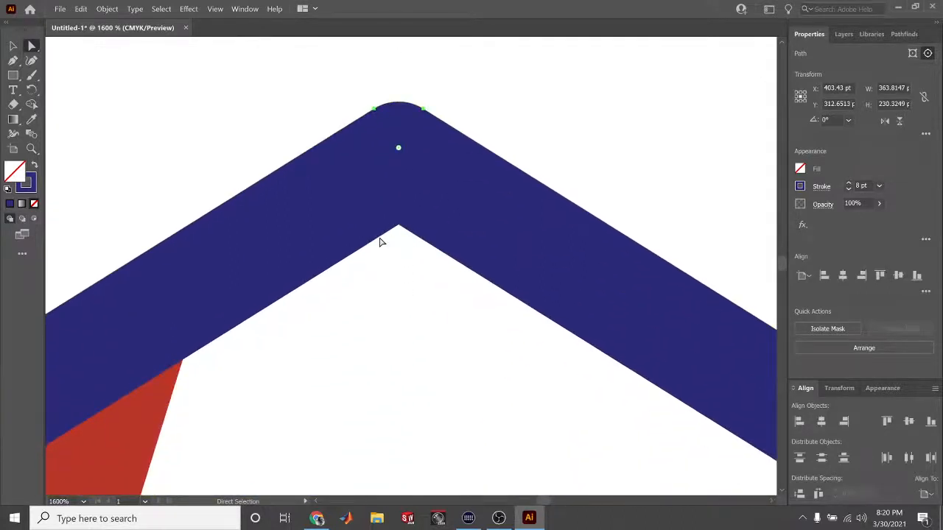
Increase the corner rounding of the diamond outline from its left-hand corner and deselect the path
scroll(379, 237, left, 5)
scroll(379, 237, left, 8)
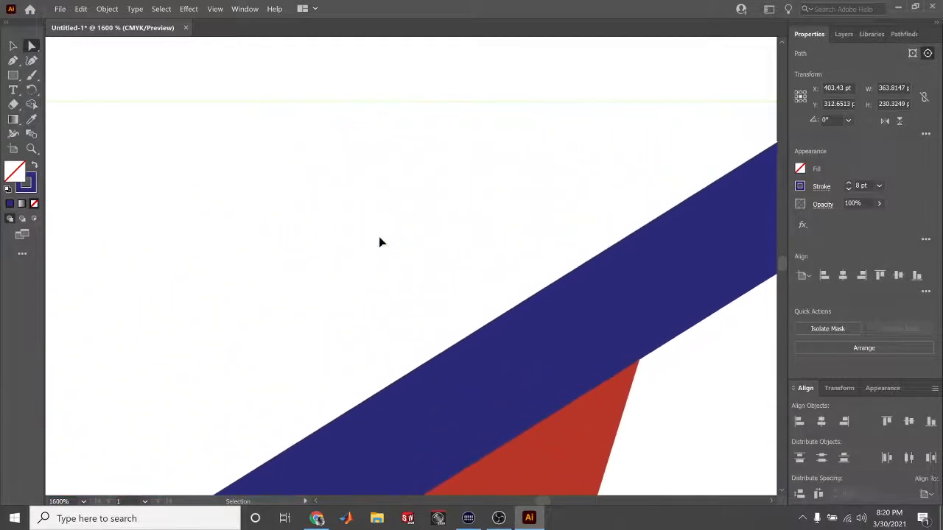
scroll(378, 237, down, 5)
scroll(377, 228, left, 8)
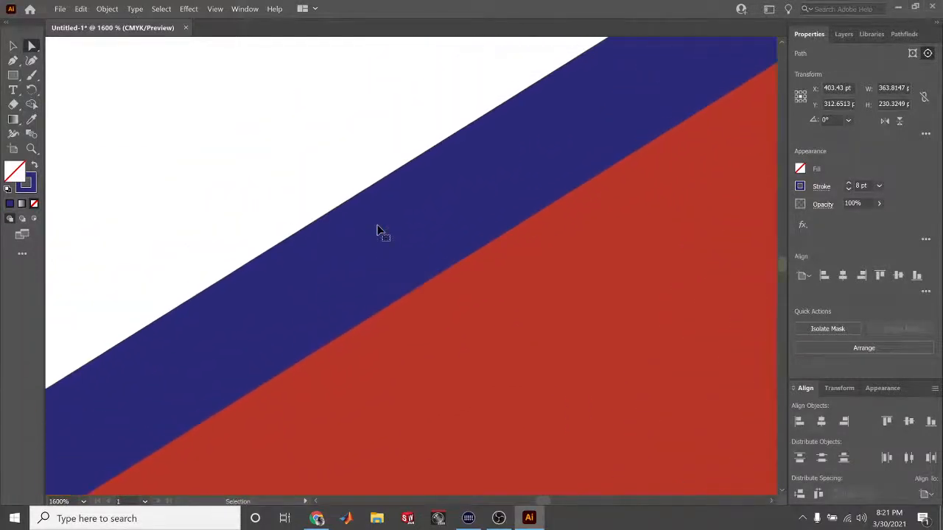
scroll(376, 221, down, 6)
scroll(375, 221, left, 10)
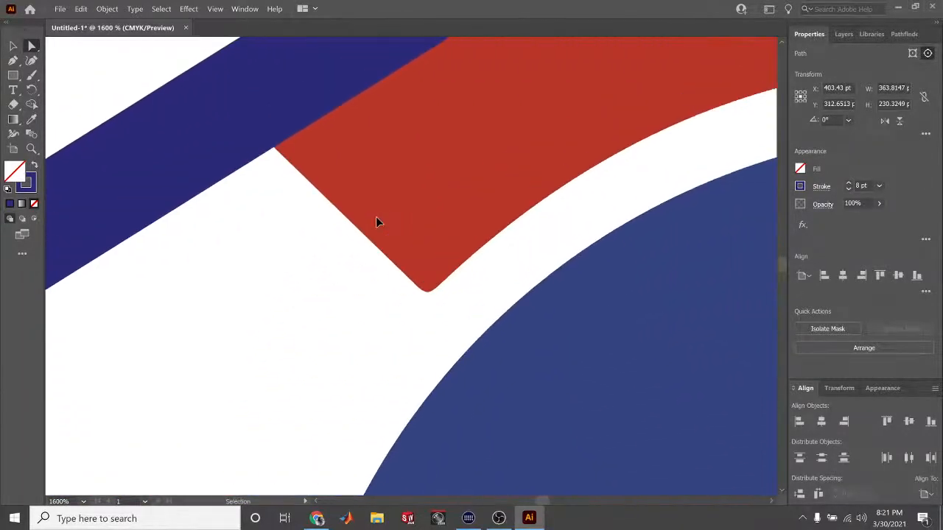
scroll(374, 193, left, 10)
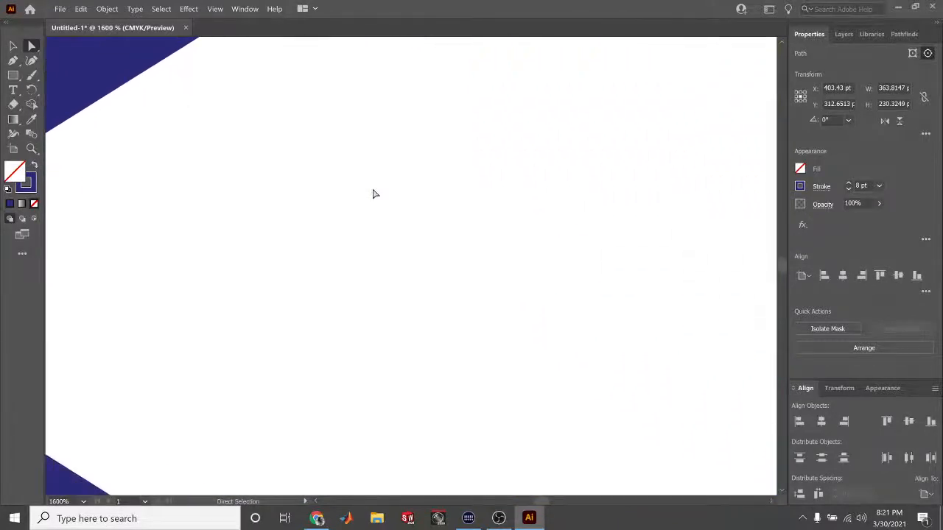
scroll(373, 194, left, 1)
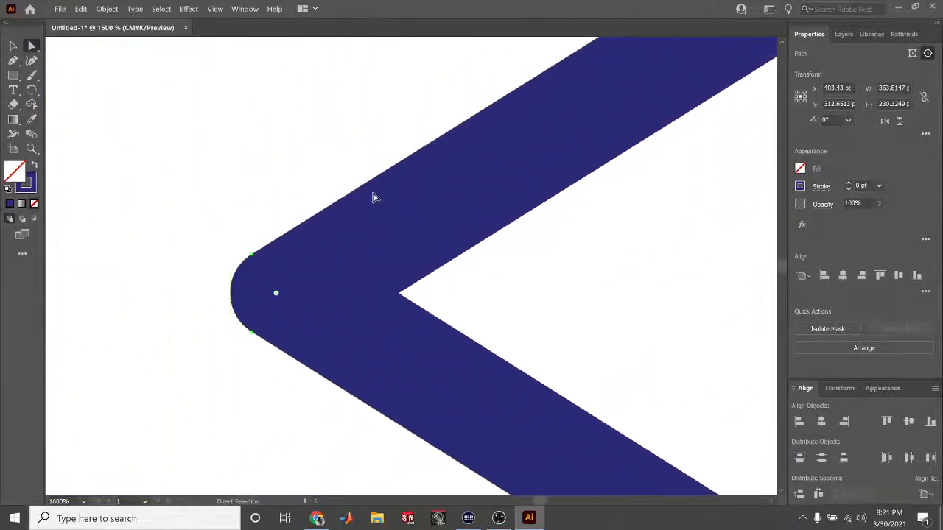
drag(276, 296, 352, 294)
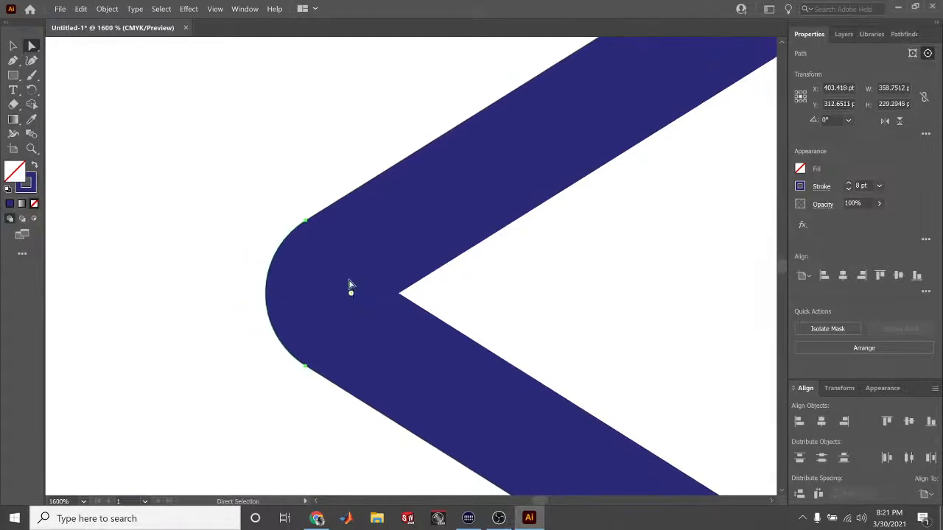
key(ctrl+minus)
key(ctrl+minus)
key(ctrl+minus)
key(ctrl+minus)
key(ctrl+minus)
key(ctrl+minus)
key(ctrl+minus)
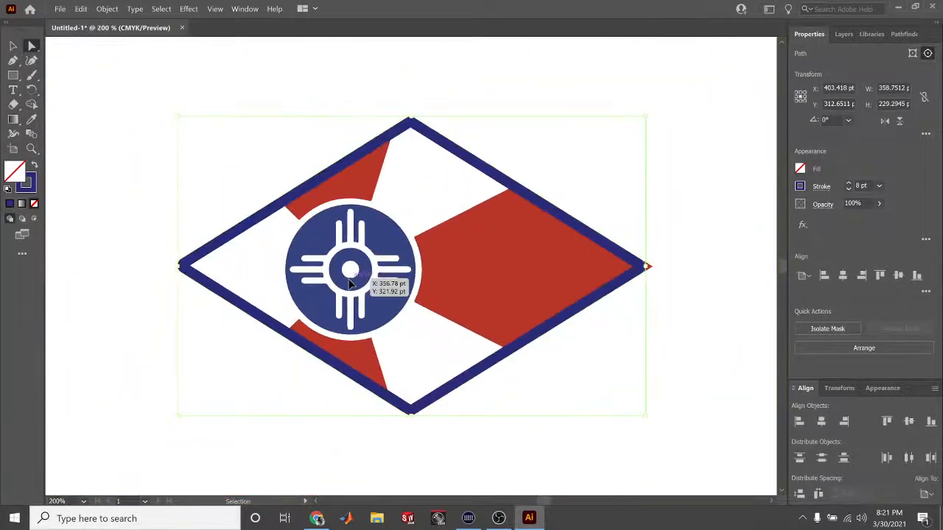
click(659, 313)
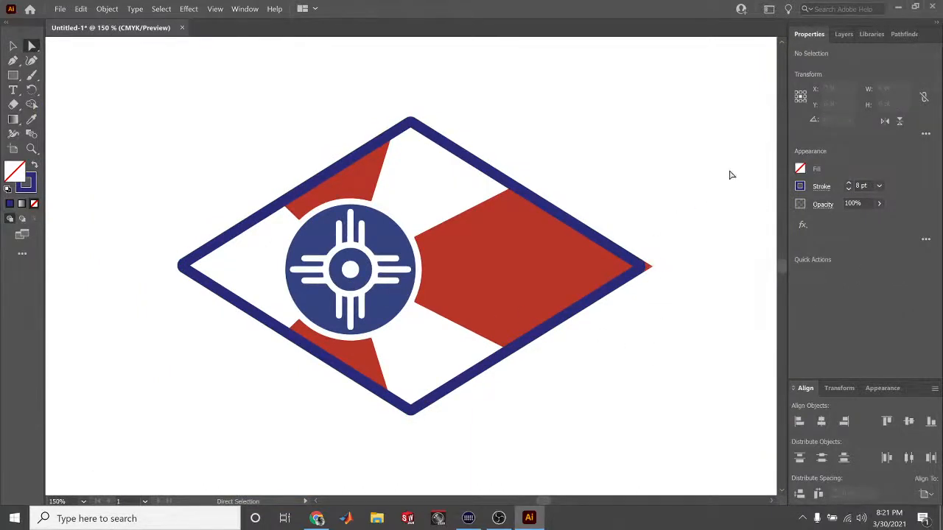
Toggle the flag group's visibility off and on in the Diamond layer, expand the group and unlock it
click(842, 34)
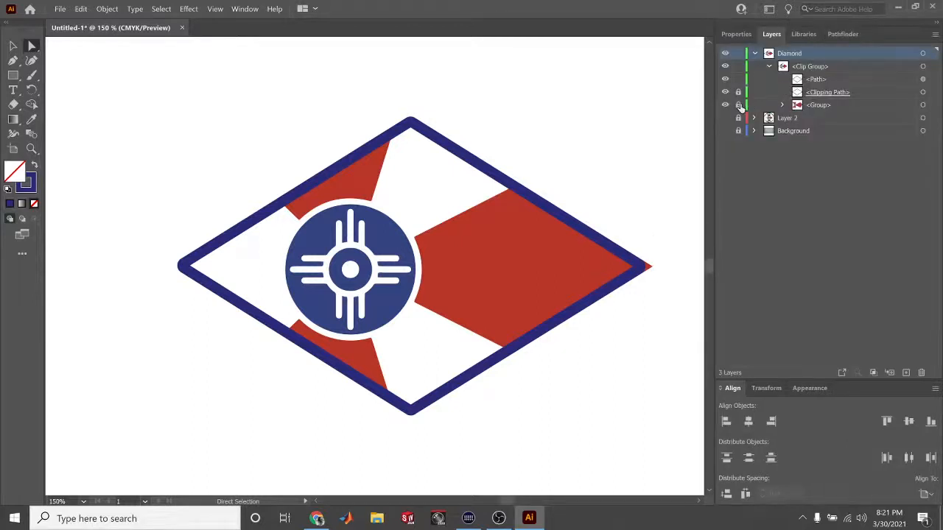
click(725, 104)
click(782, 104)
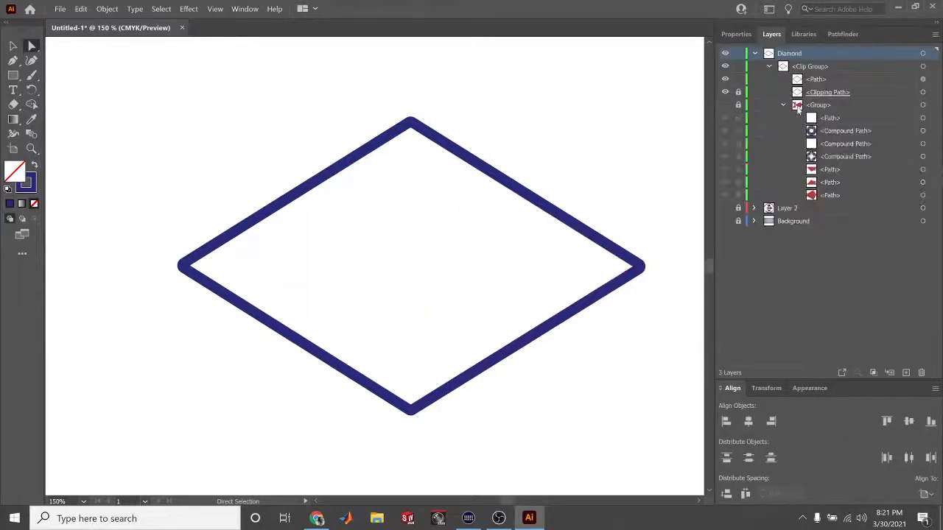
click(725, 105)
click(738, 104)
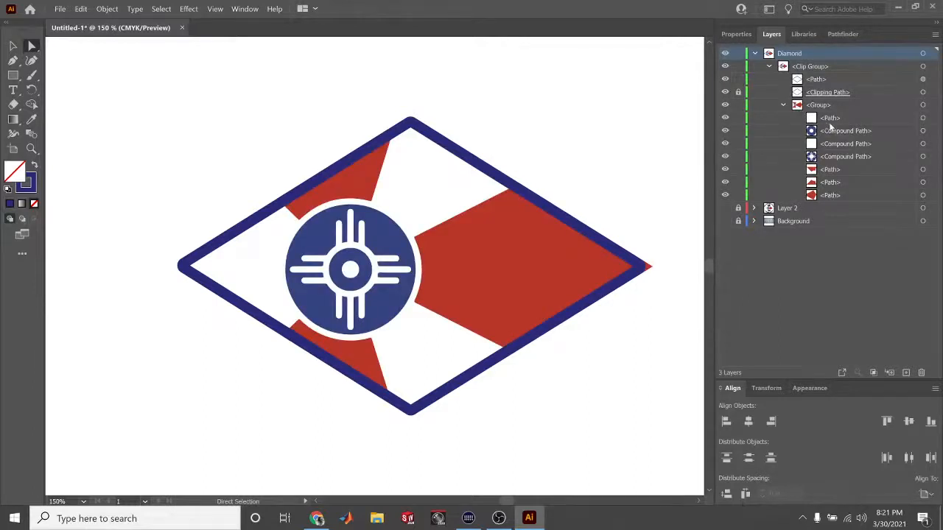
Select the large red right-hand path inside the flag group and isolate it for editing its anchor points
click(923, 195)
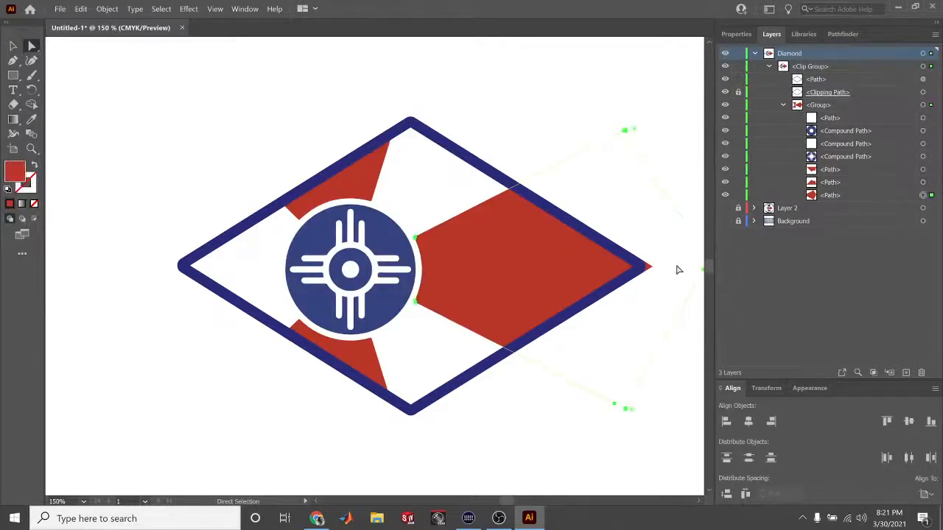
scroll(640, 285, up, 4)
scroll(640, 285, down, 3)
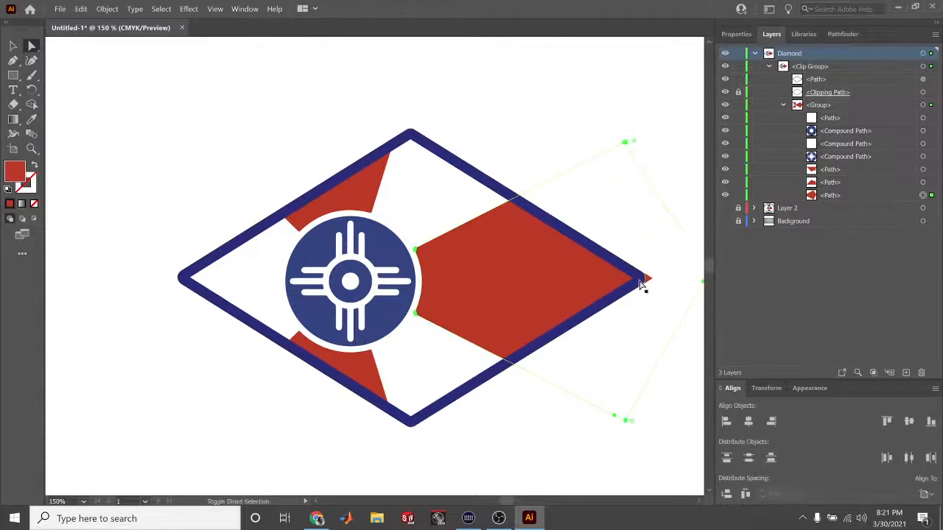
scroll(640, 285, up, 3)
scroll(639, 285, down, 3)
scroll(638, 283, right, 3)
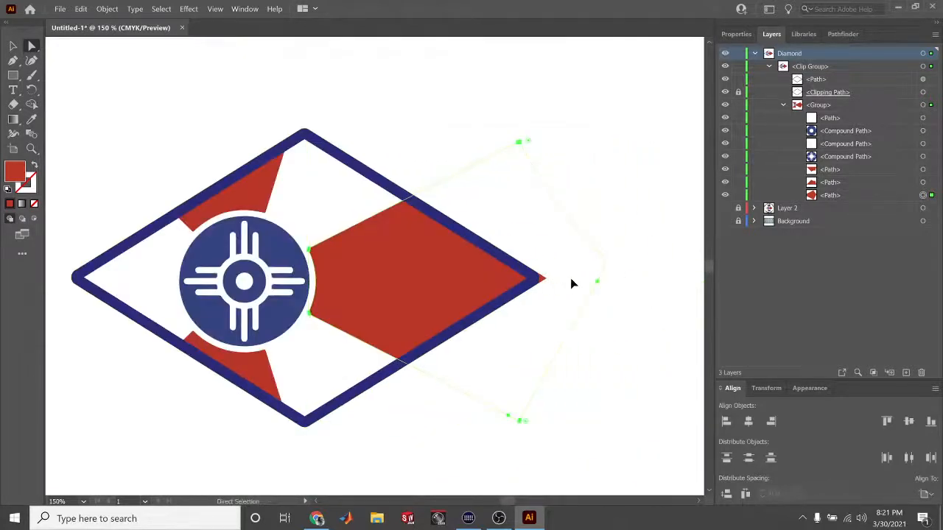
click(13, 46)
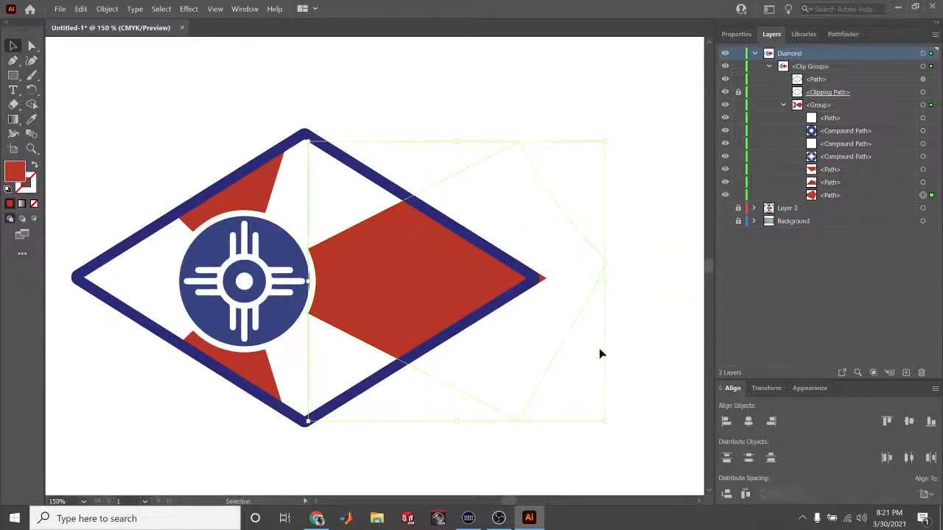
double_click(543, 282)
double_click(544, 282)
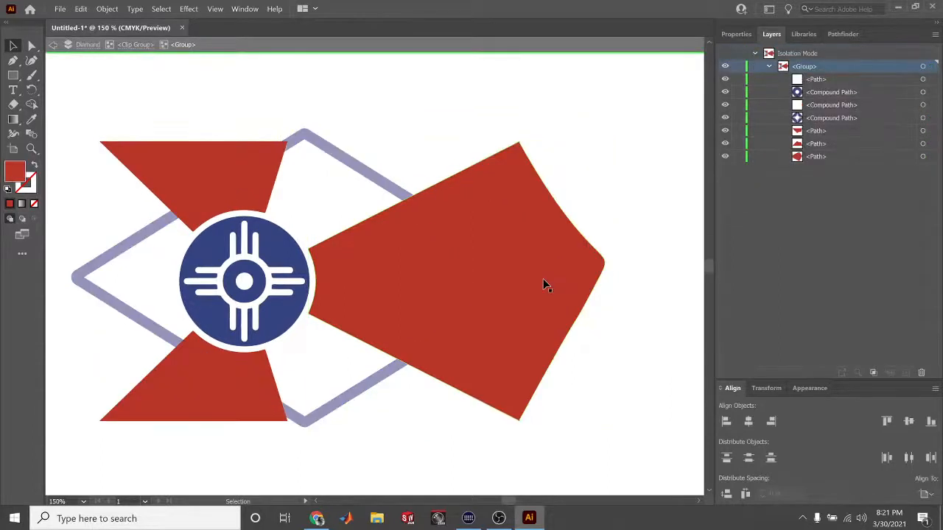
double_click(545, 285)
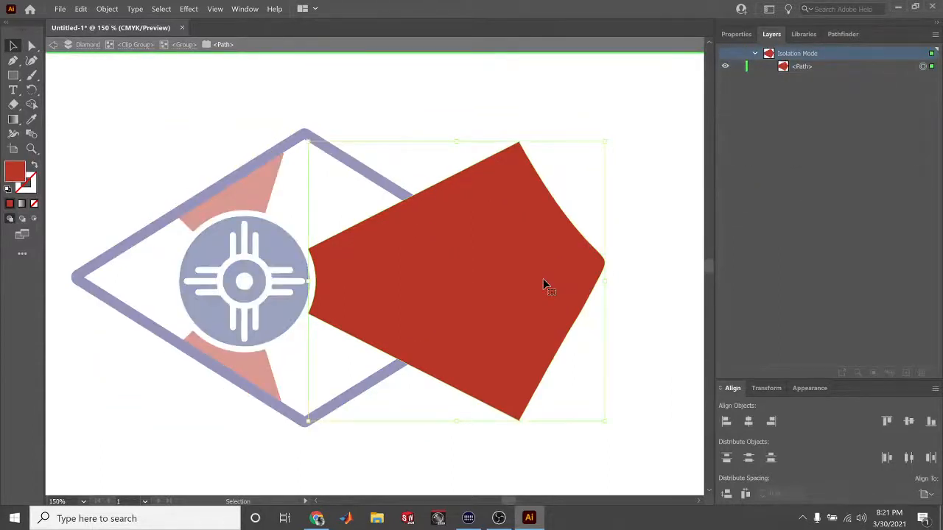
key(a)
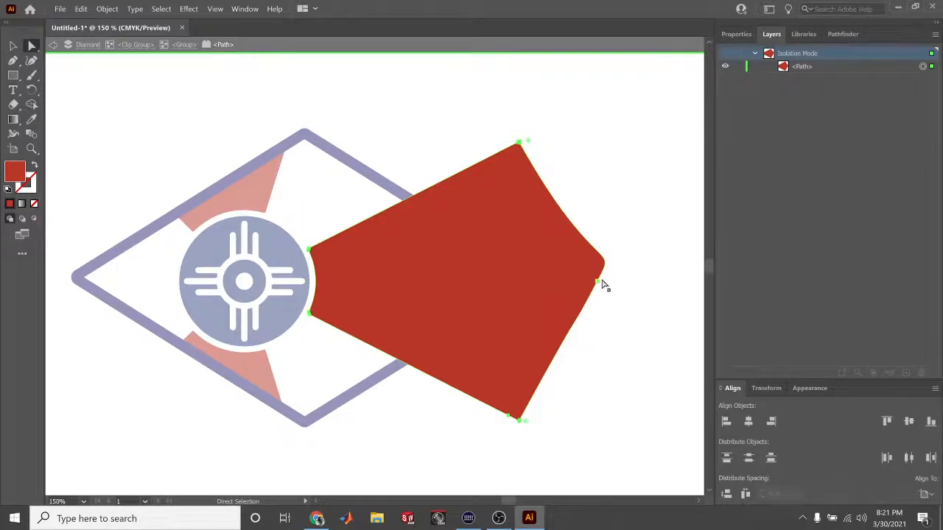
Reshape the red path by moving its outer anchor point and handle inward to the diamond's right-hand corner, and exit isolation mode
drag(602, 280, 533, 277)
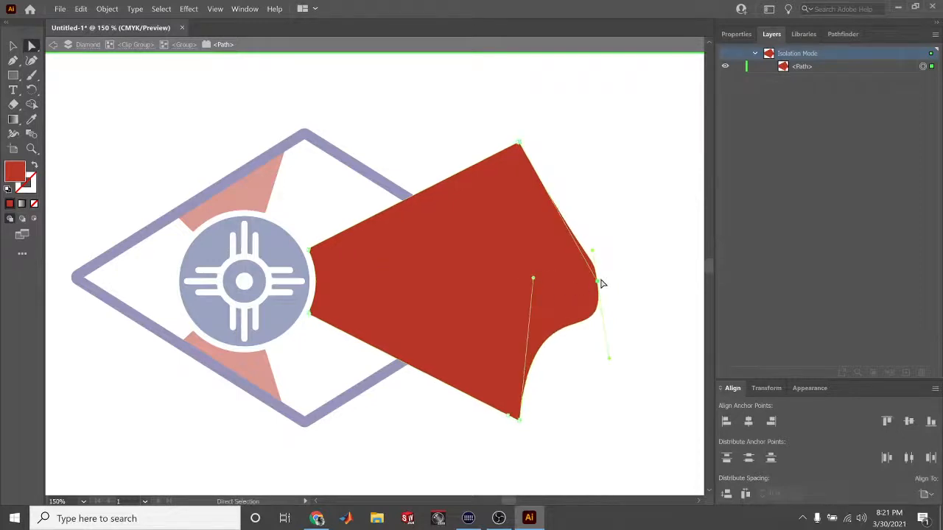
drag(596, 279, 518, 192)
drag(597, 282, 534, 278)
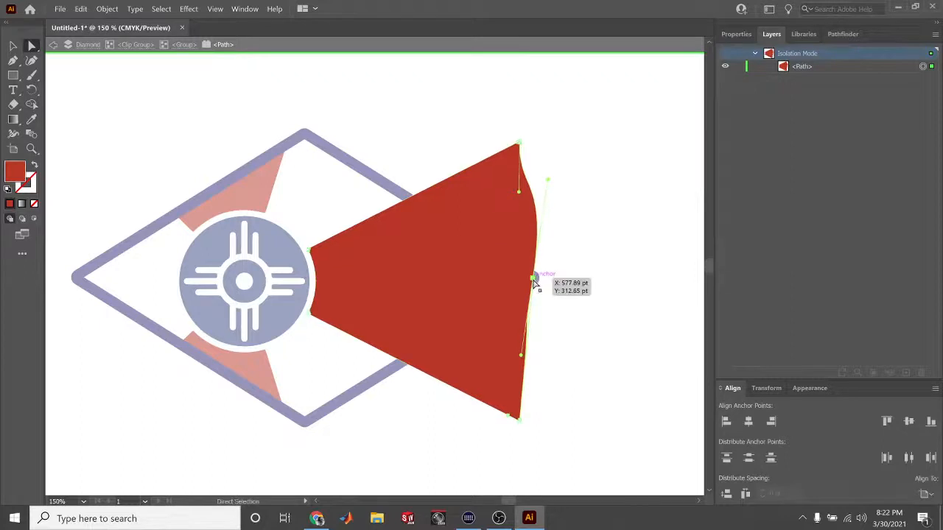
click(53, 46)
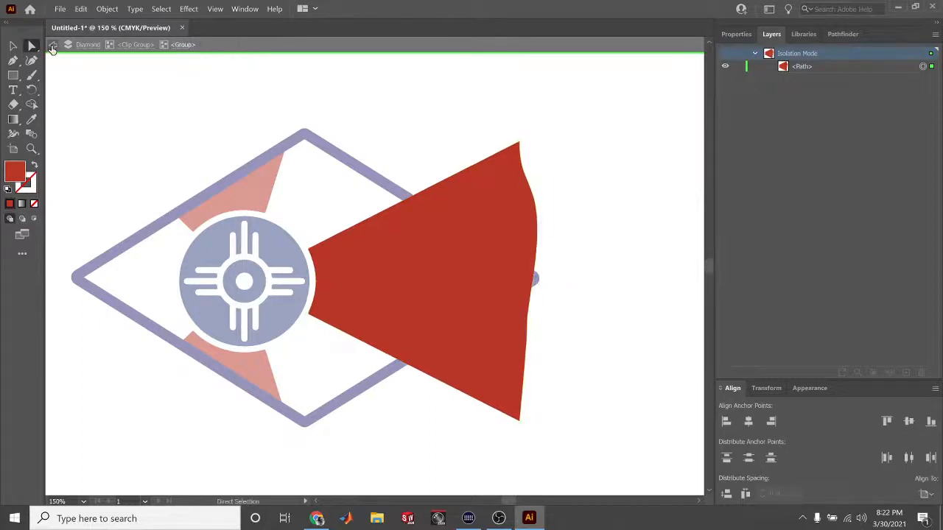
click(52, 46)
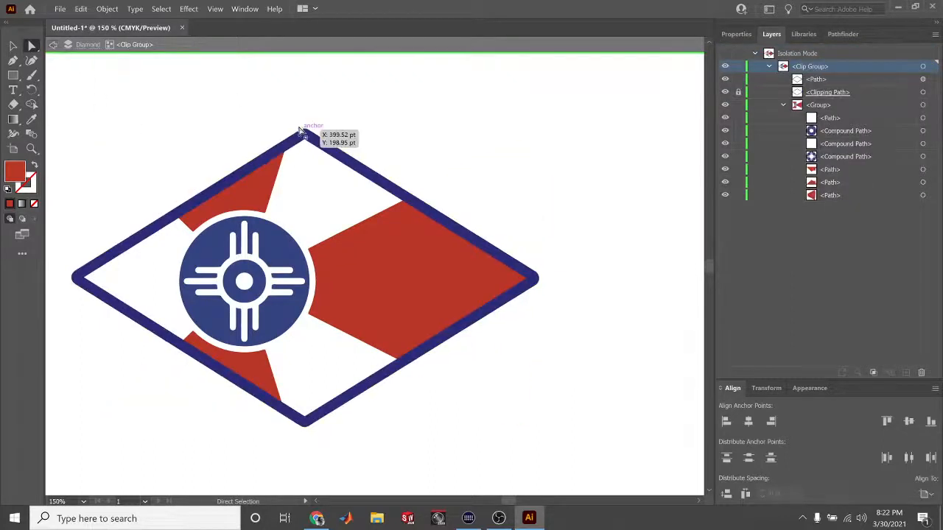
click(53, 46)
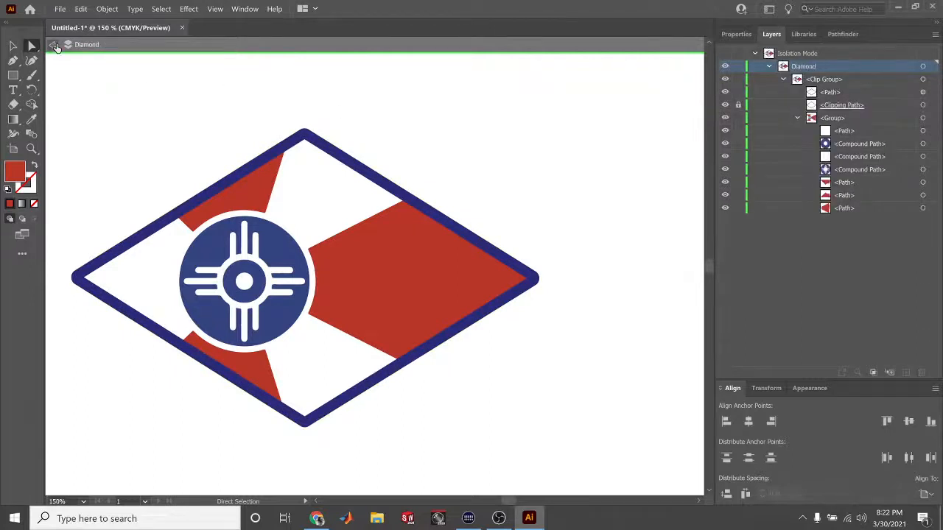
click(53, 46)
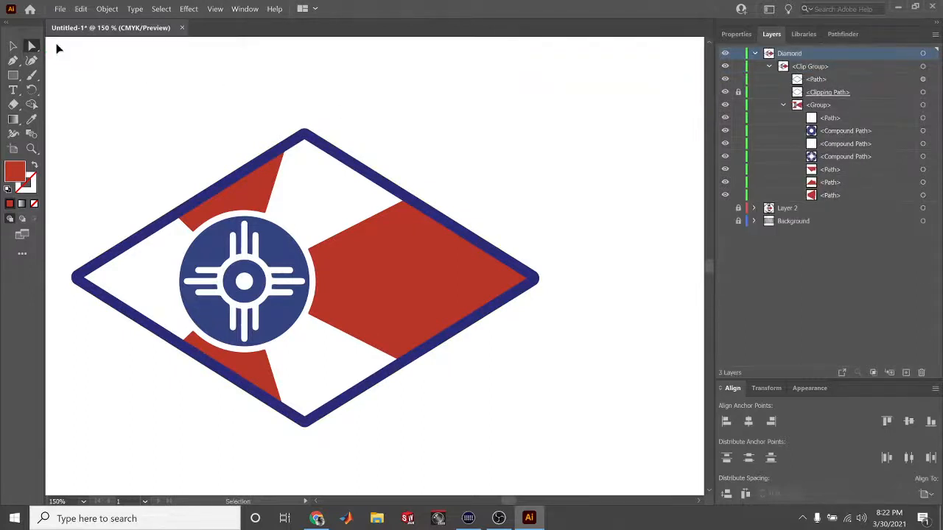
key(ctrl+0)
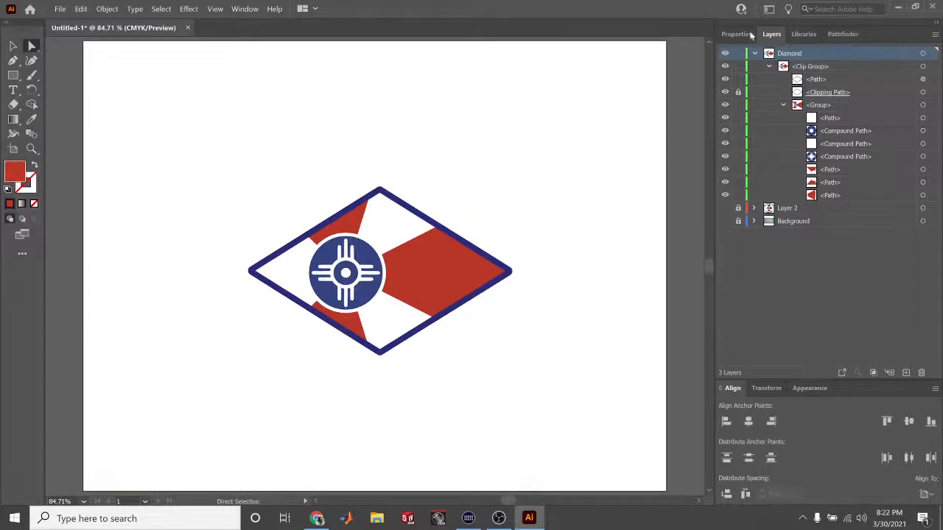
Collapse the Diamond layer, create a new layer and place it directly beneath Diamond
click(769, 66)
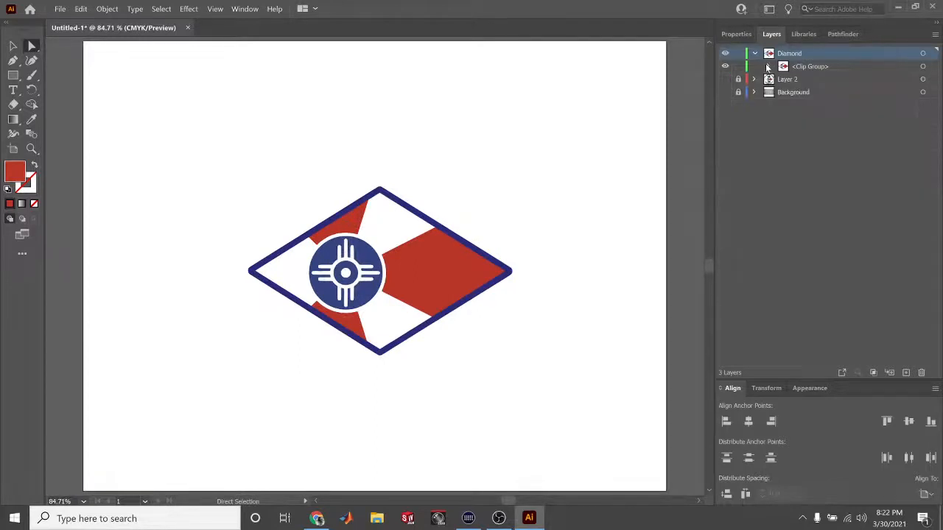
click(755, 53)
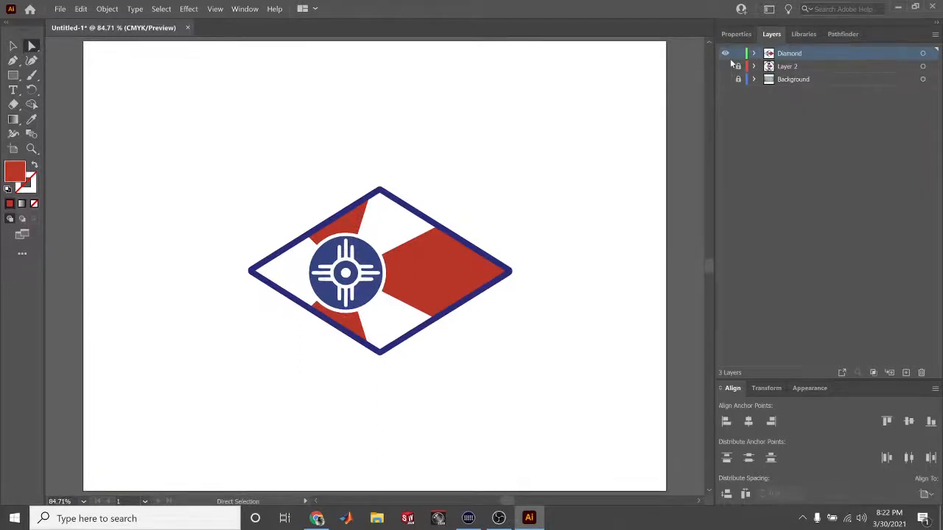
click(906, 373)
drag(791, 54, 793, 73)
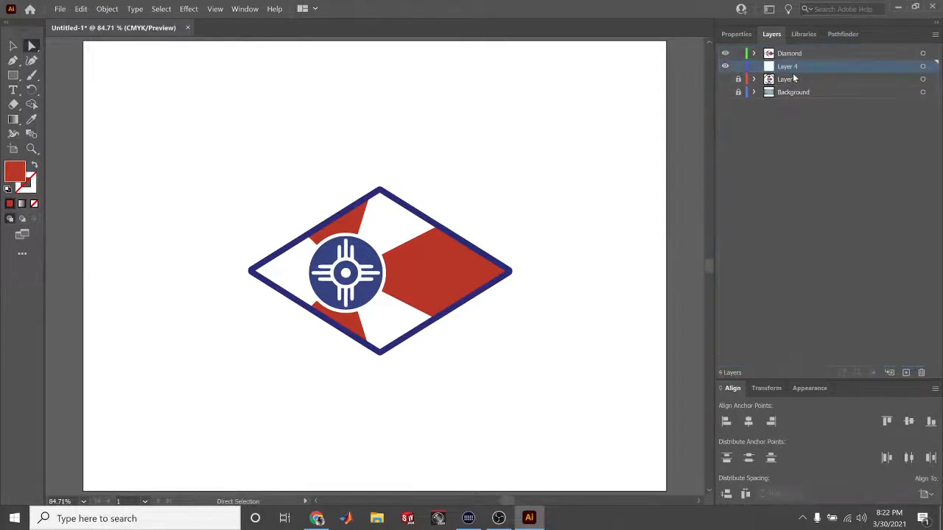
Show the reference artwork in Layer 2 and hide the Diamond layer
click(725, 54)
click(725, 54)
click(725, 79)
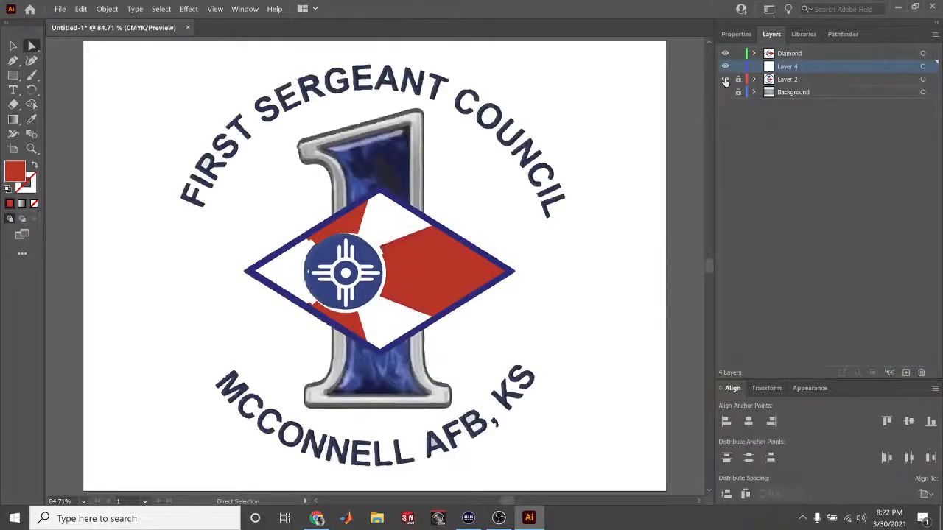
click(725, 80)
click(725, 80)
click(725, 79)
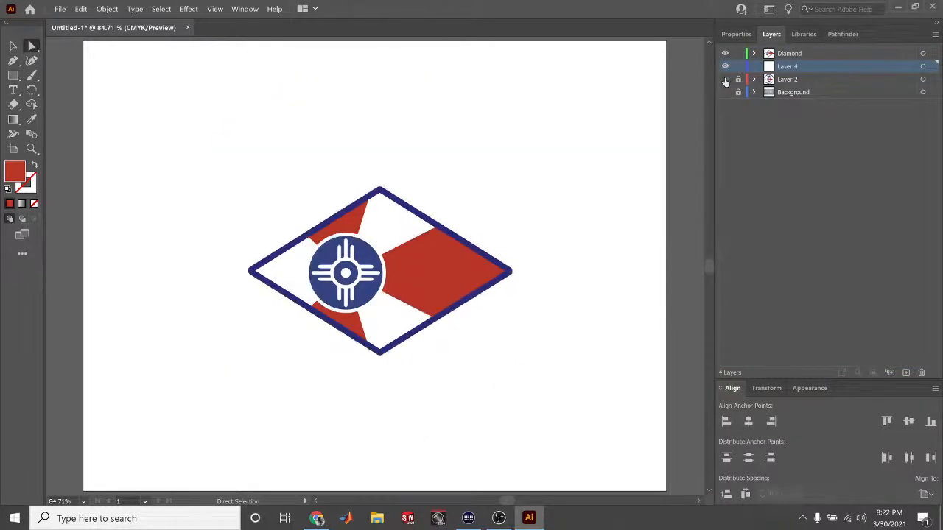
click(725, 80)
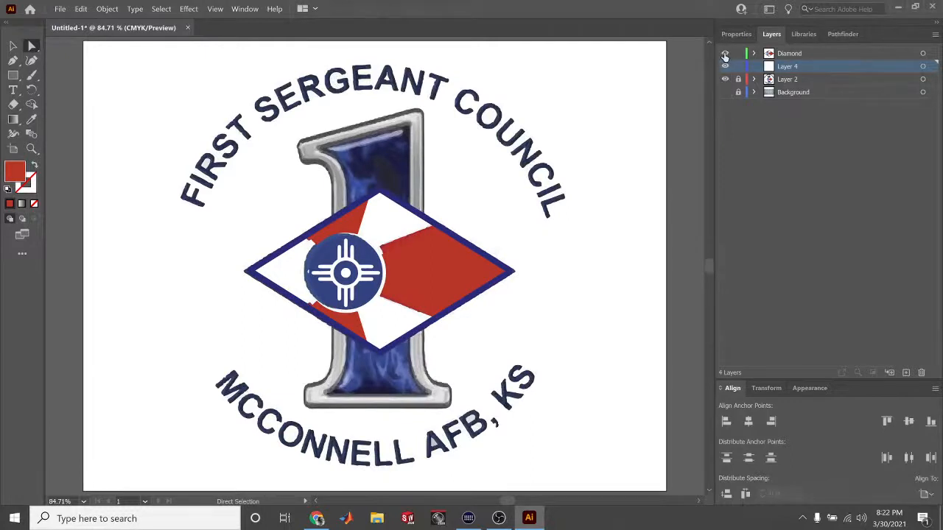
click(725, 53)
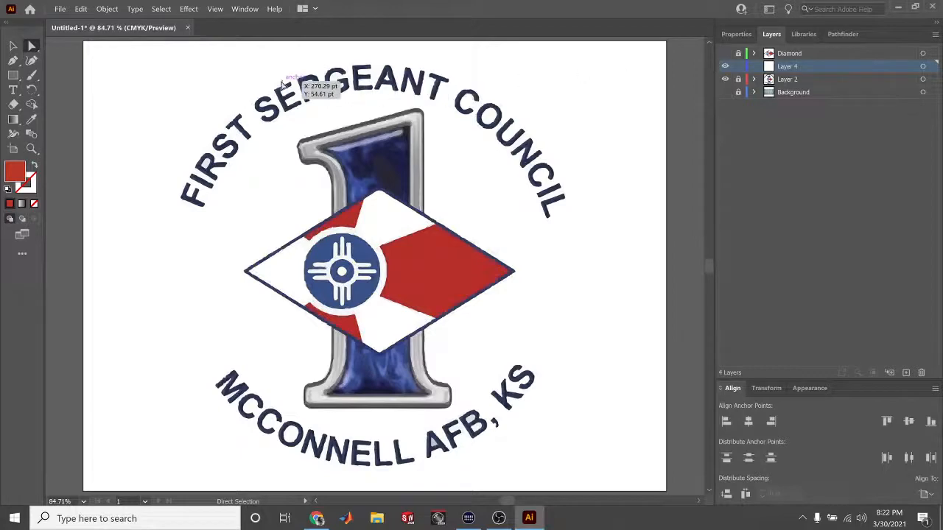
Examine the reference numeral 1 and the area around the diamond's top point up close, and return to the full artboard
key(ctrl+plus)
key(ctrl+plus)
key(ctrl+plus)
key(ctrl+plus)
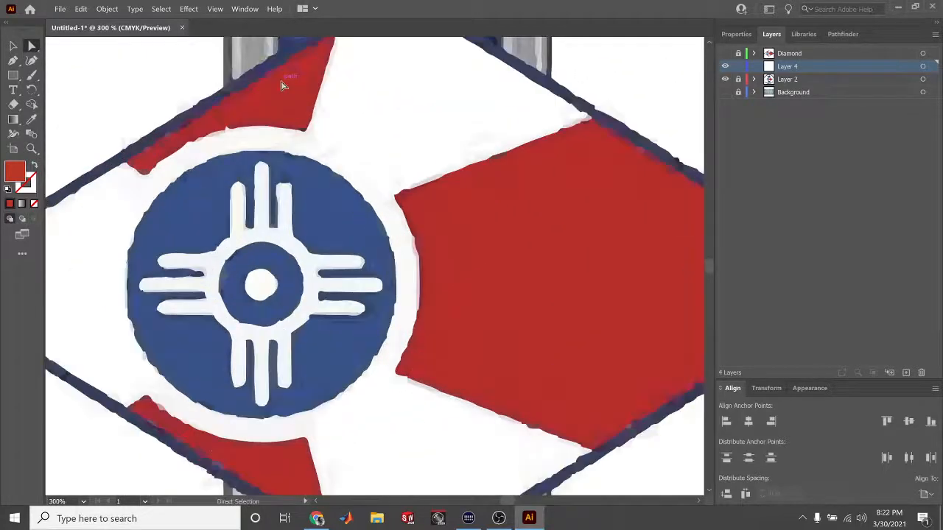
scroll(326, 152, up, 6)
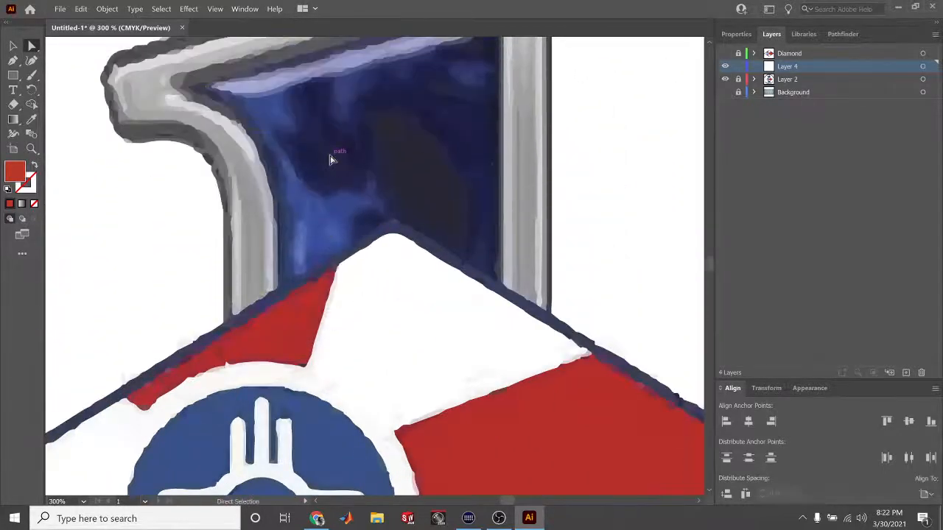
key(ctrl+minus)
key(ctrl+minus)
key(ctrl+minus)
key(ctrl+minus)
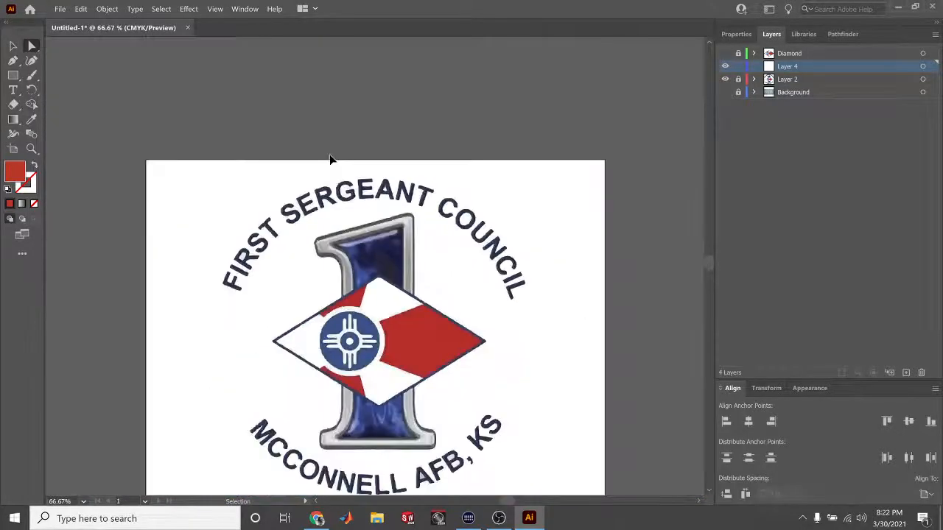
key(ctrl+0)
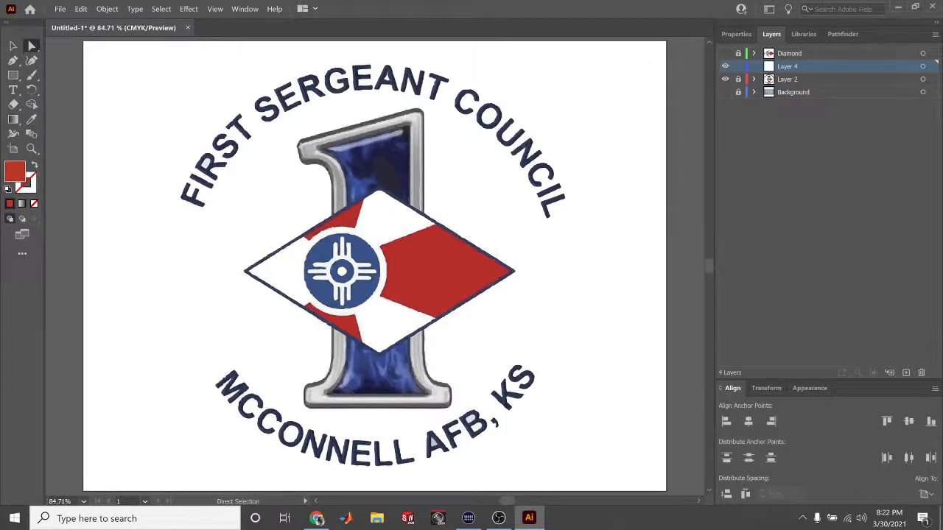
key(alt+Tab)
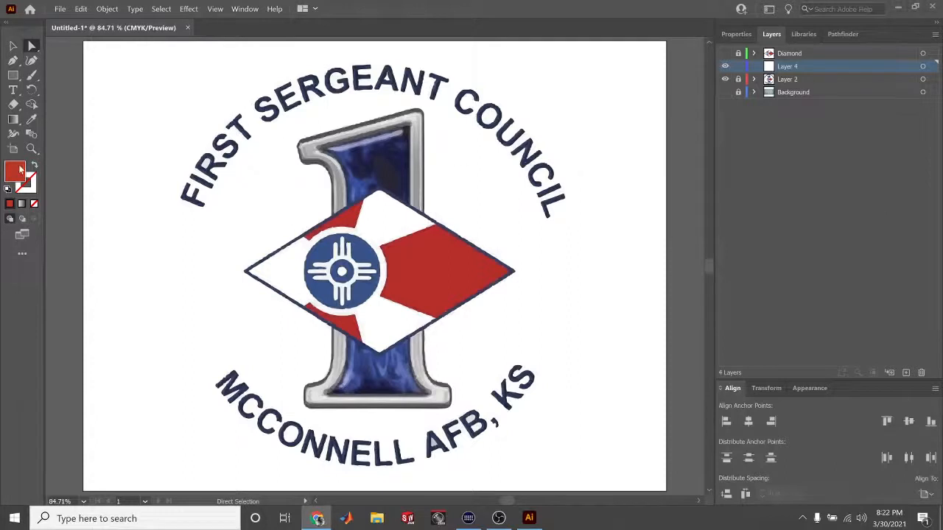
Add a point text object reading "1" beside the reference numeral, just above the diamond's left-hand side
click(13, 91)
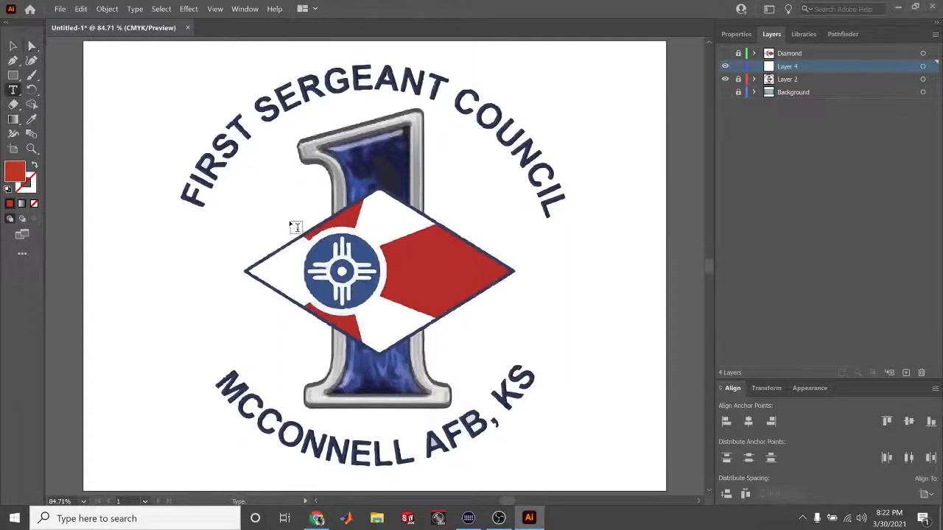
click(264, 215)
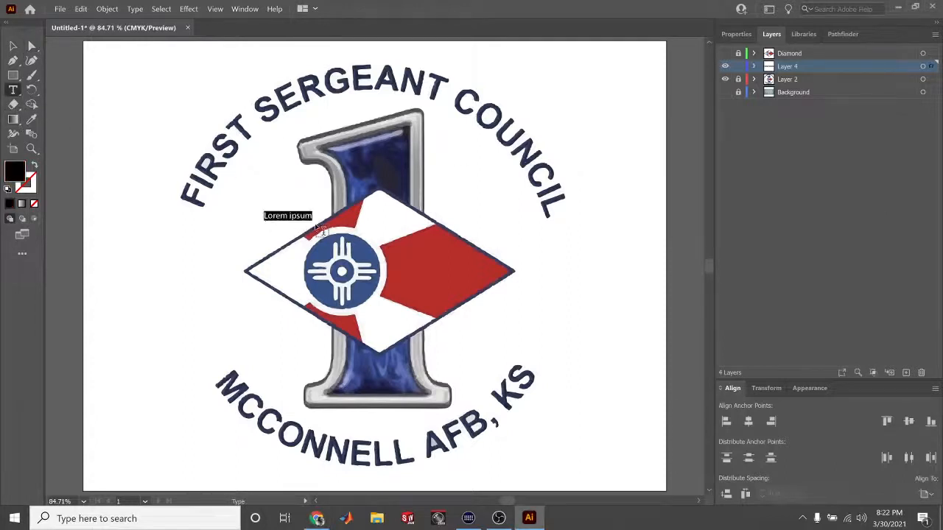
text(1)
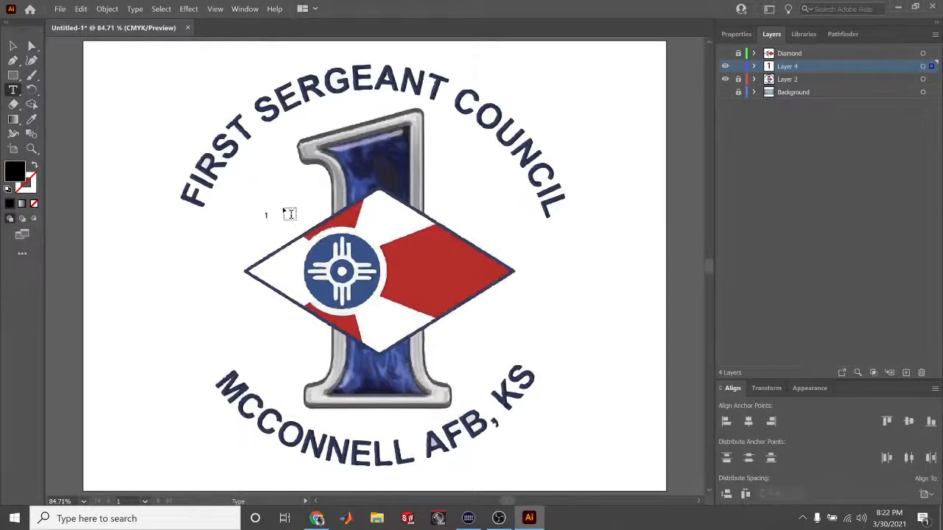
key(Escape)
click(13, 46)
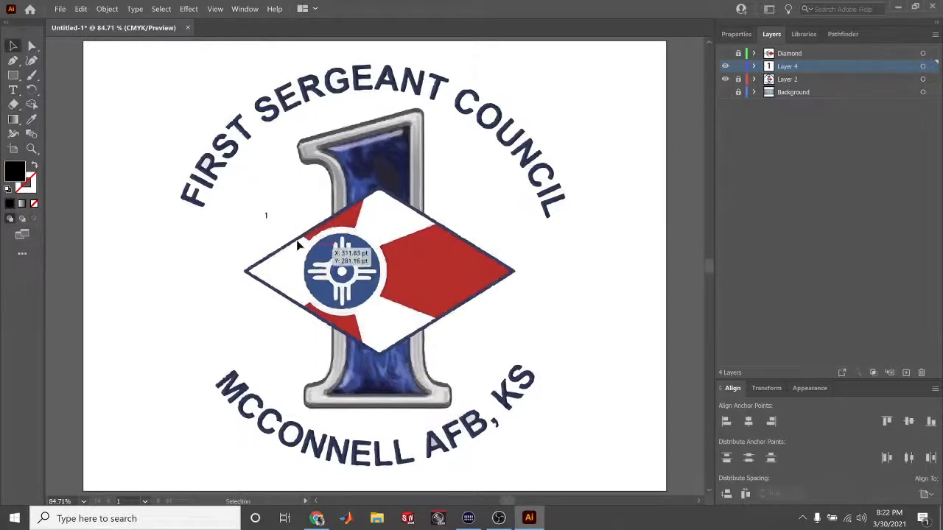
Filter the font list to Serif typefaces for the "1" text object and set its font size to 72 pt
click(268, 217)
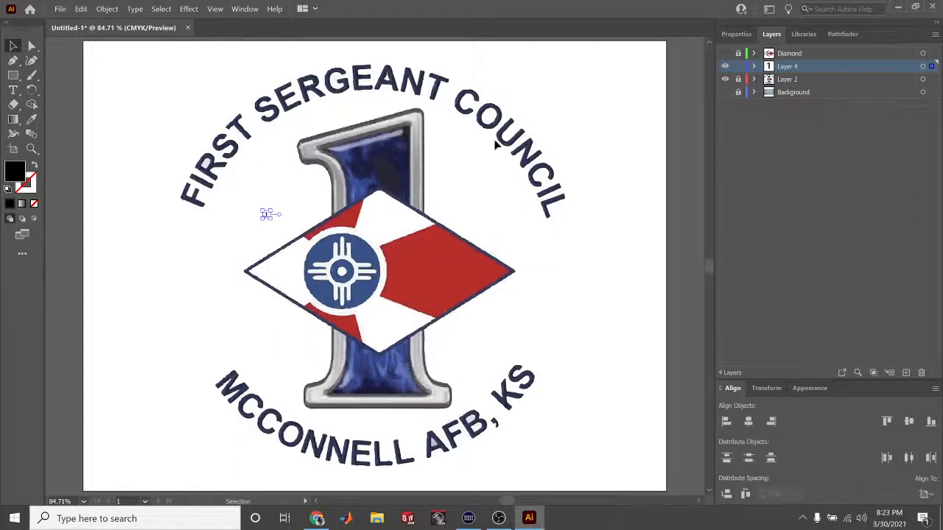
click(737, 34)
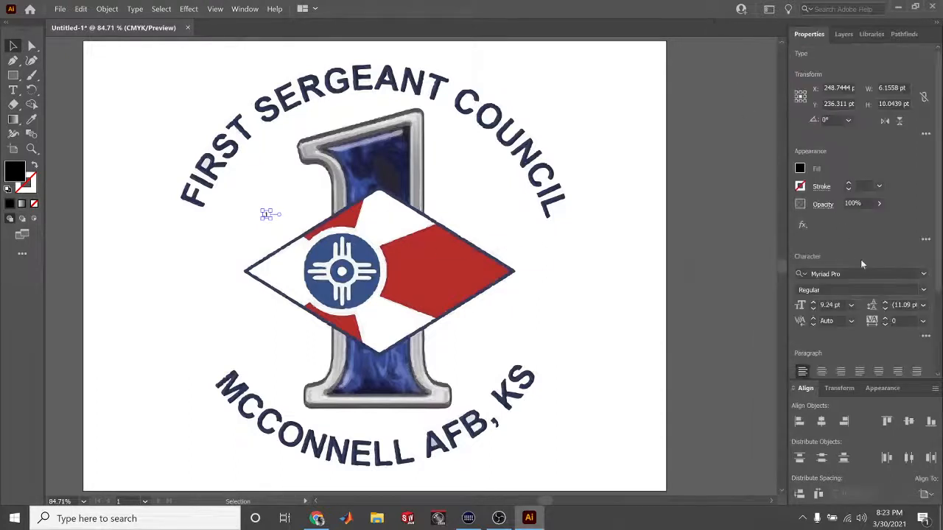
click(924, 274)
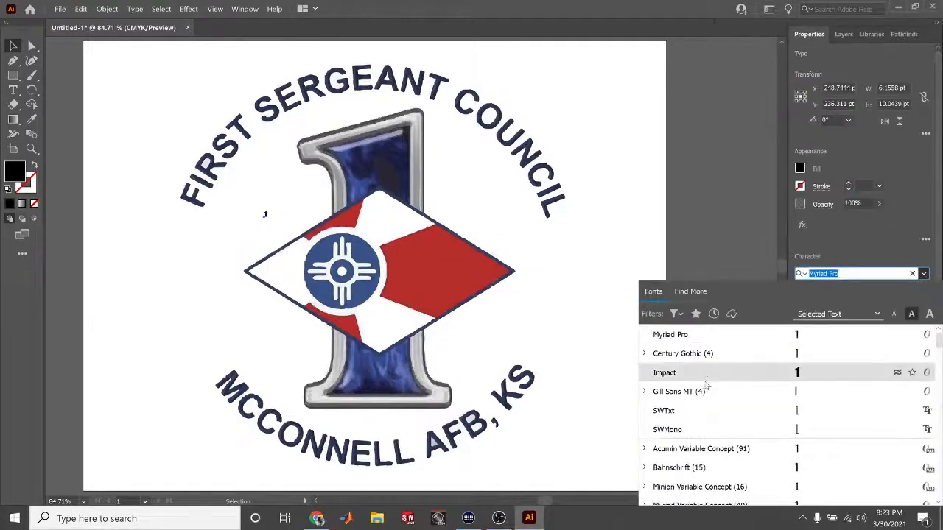
click(676, 314)
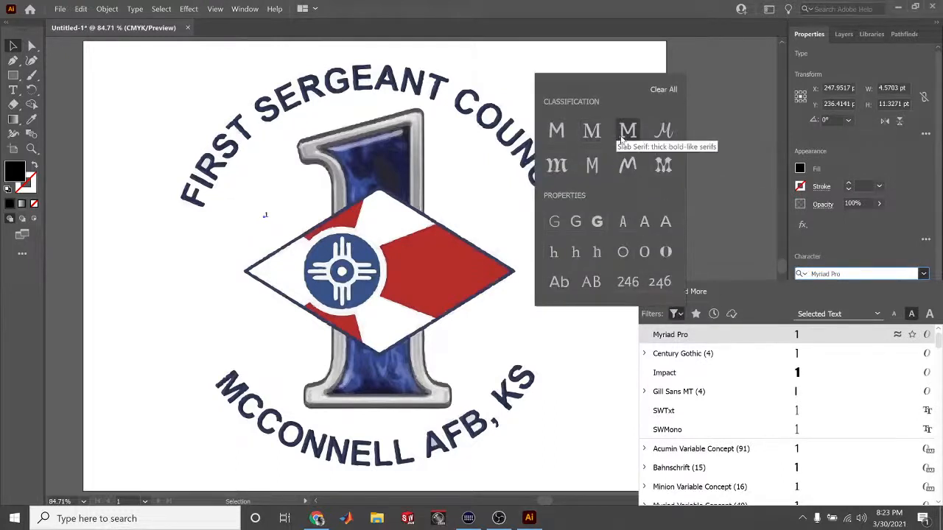
click(593, 132)
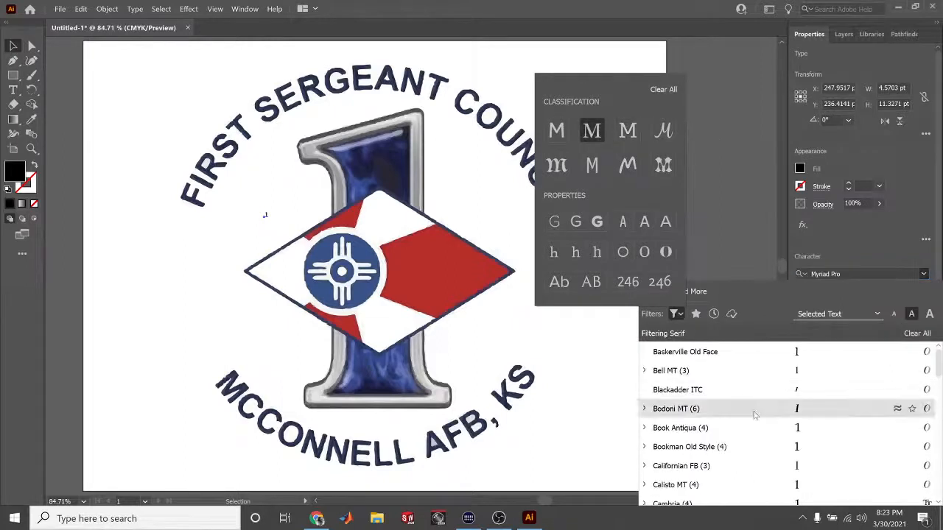
click(796, 356)
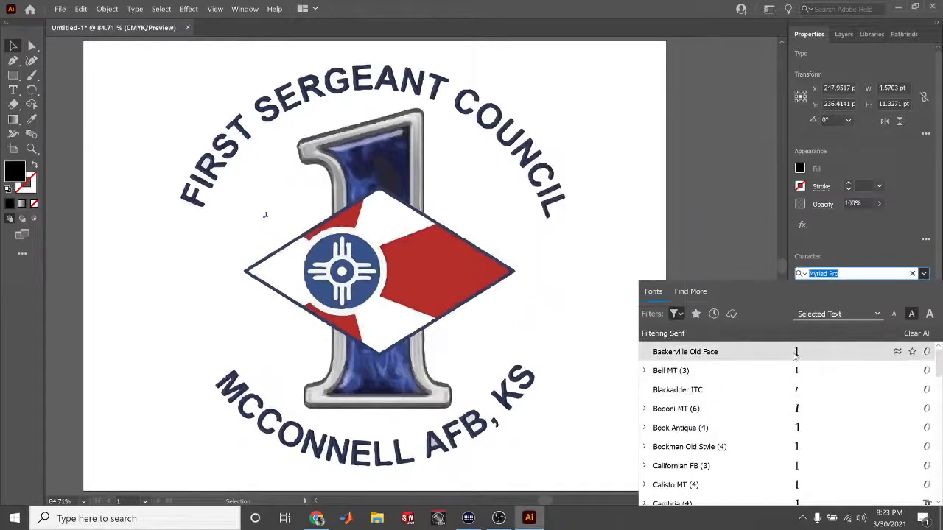
click(868, 252)
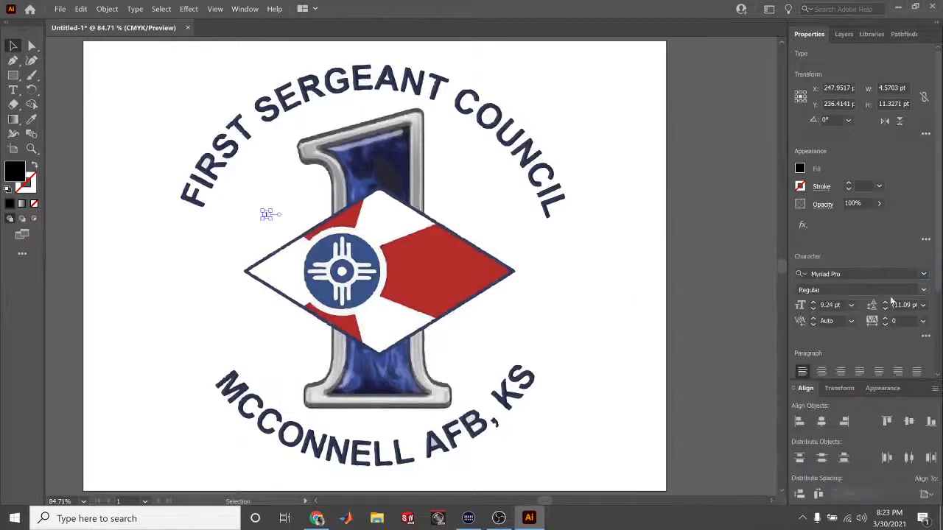
click(851, 305)
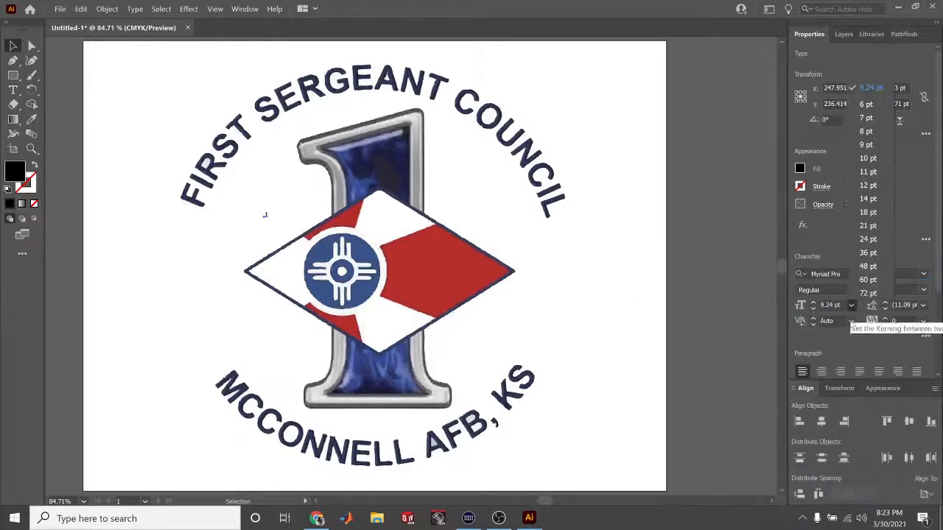
click(867, 293)
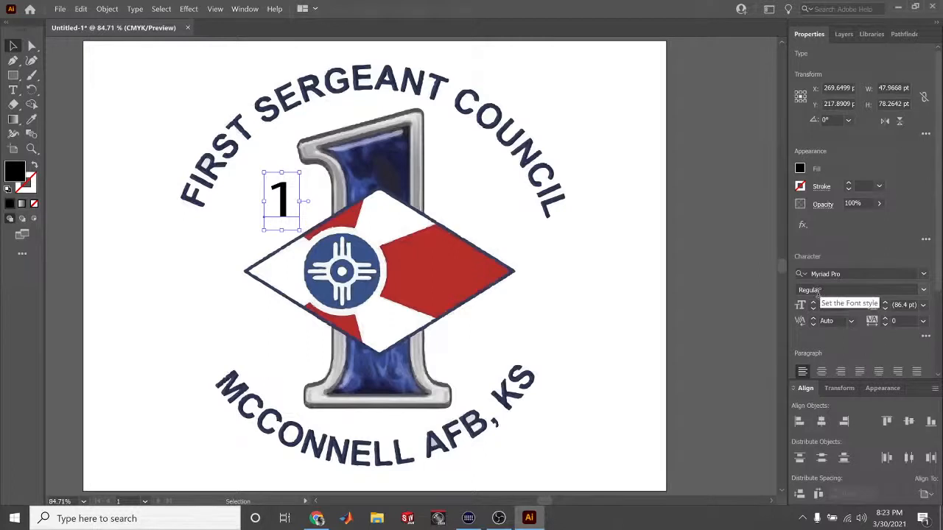
Try the Slab Serif font Rockwell Bold on the "1" text object
double_click(289, 197)
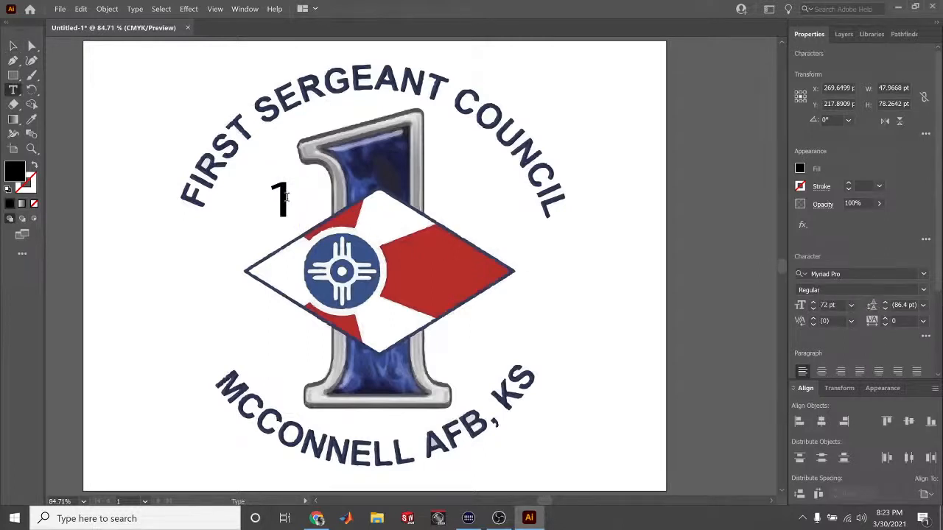
double_click(287, 197)
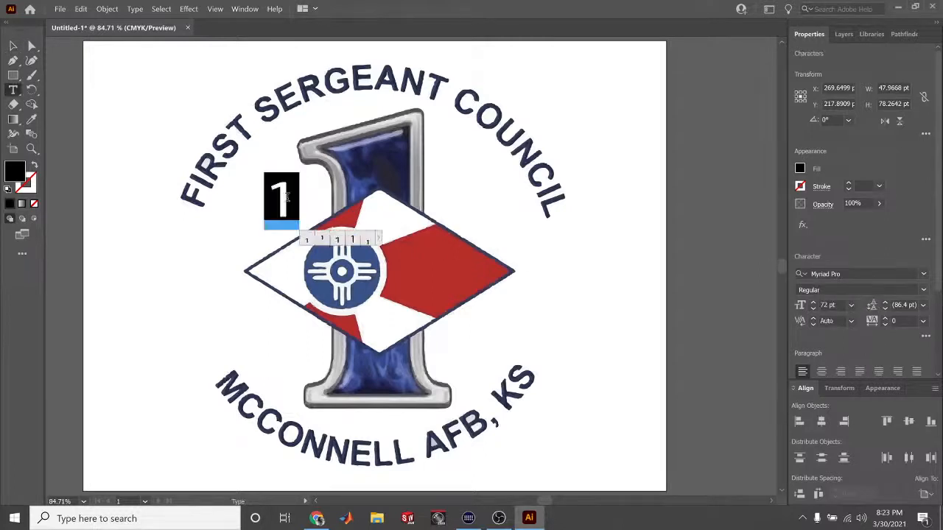
click(826, 274)
click(925, 274)
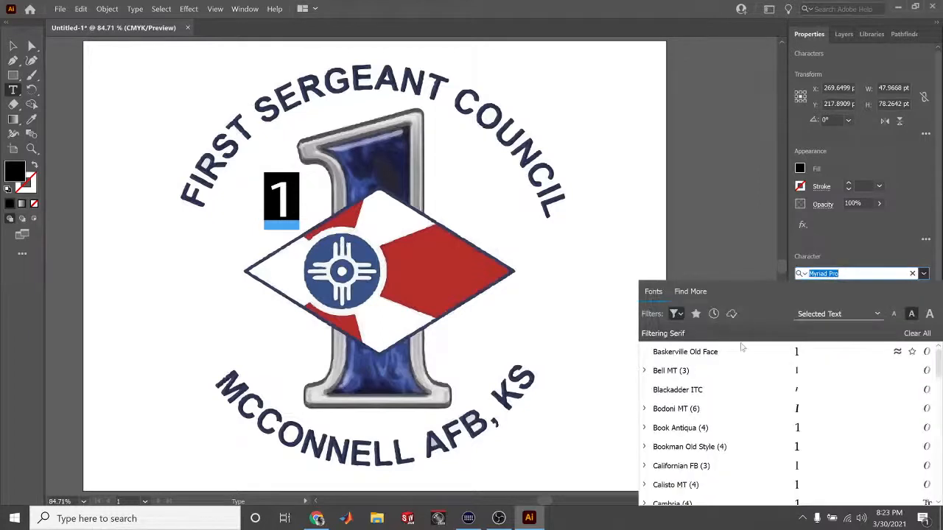
click(675, 313)
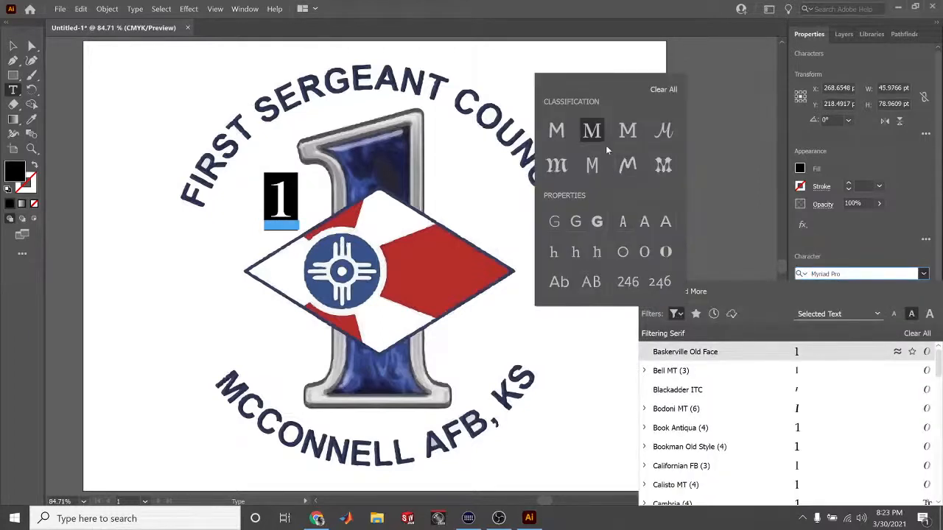
click(628, 133)
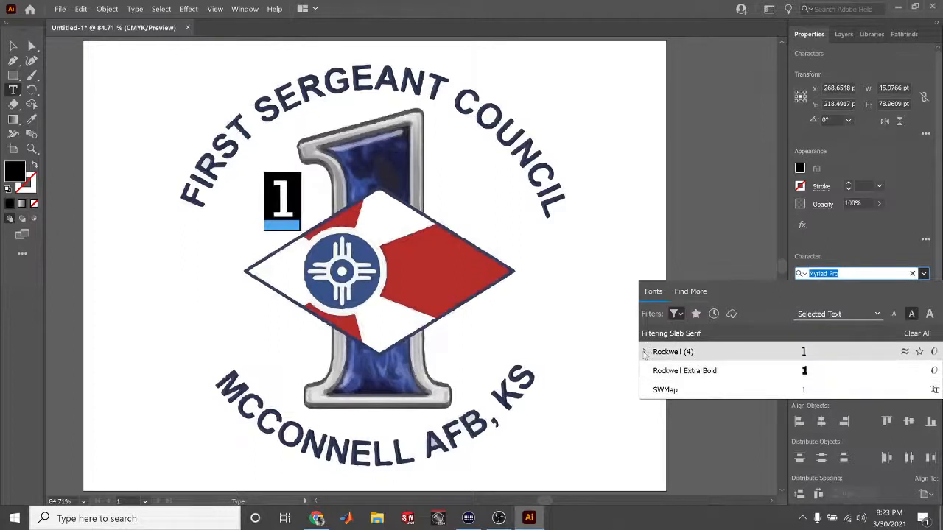
click(646, 353)
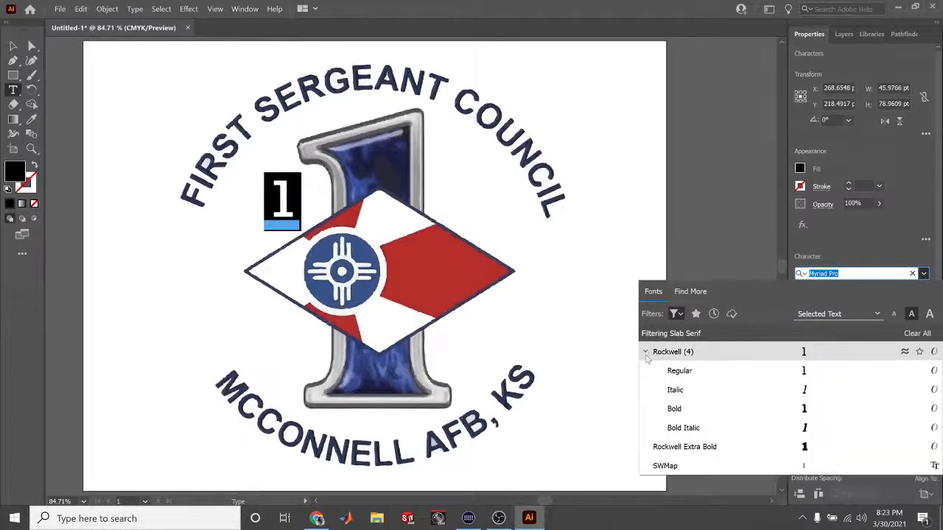
click(705, 409)
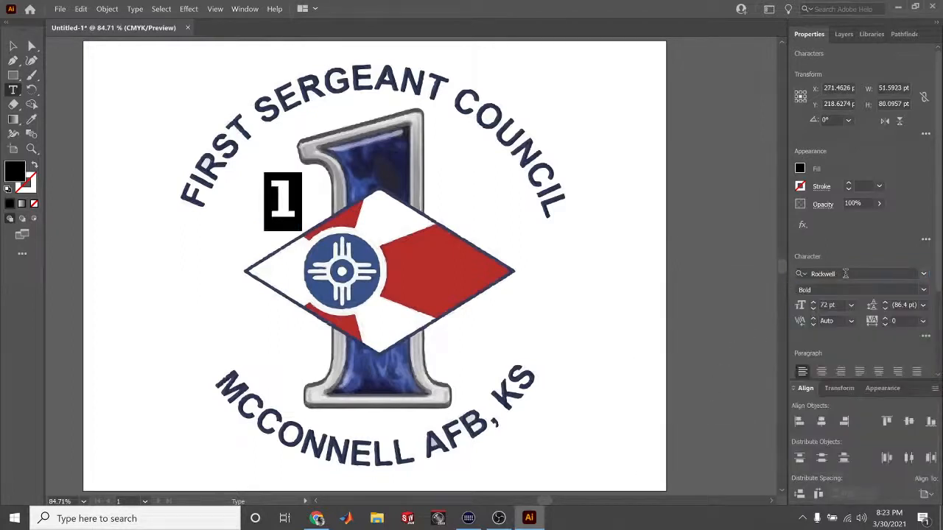
Filter the font list back to Serif typefaces and try Bell MT on the "1" text object
click(923, 274)
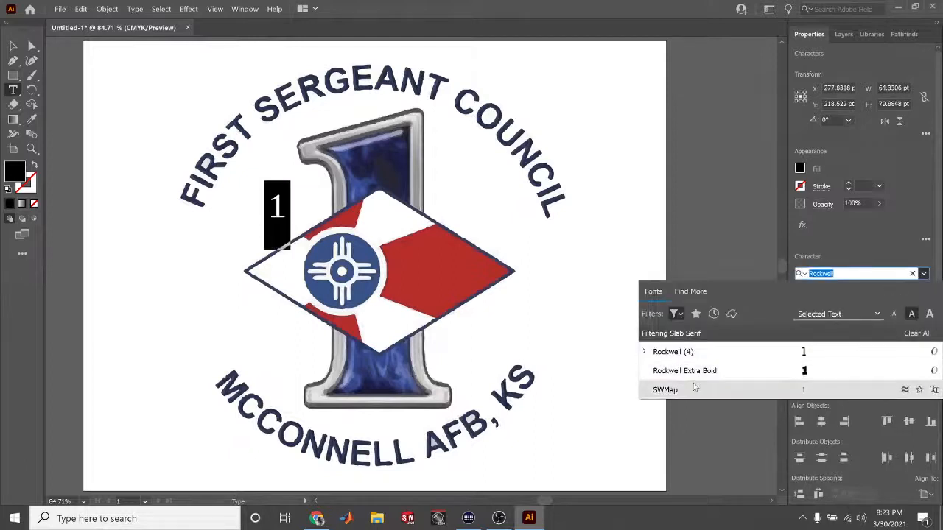
click(674, 315)
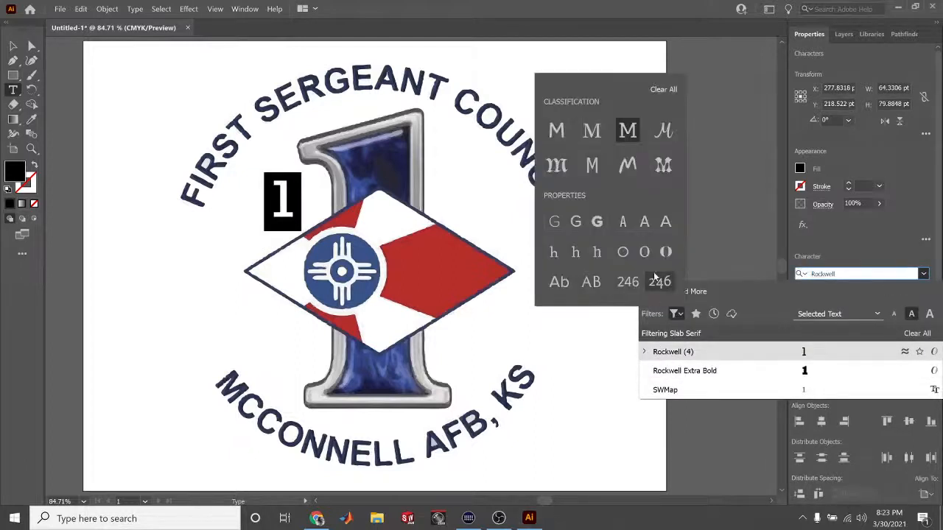
click(593, 131)
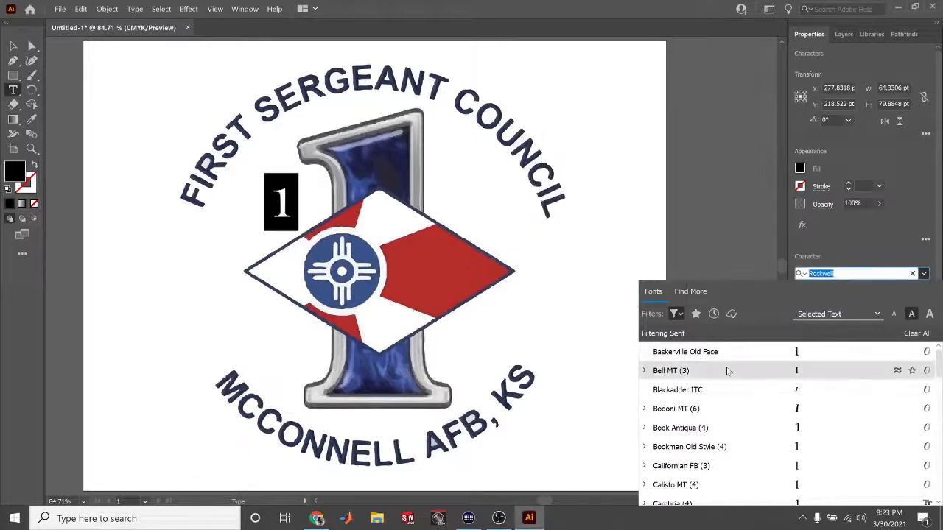
click(726, 370)
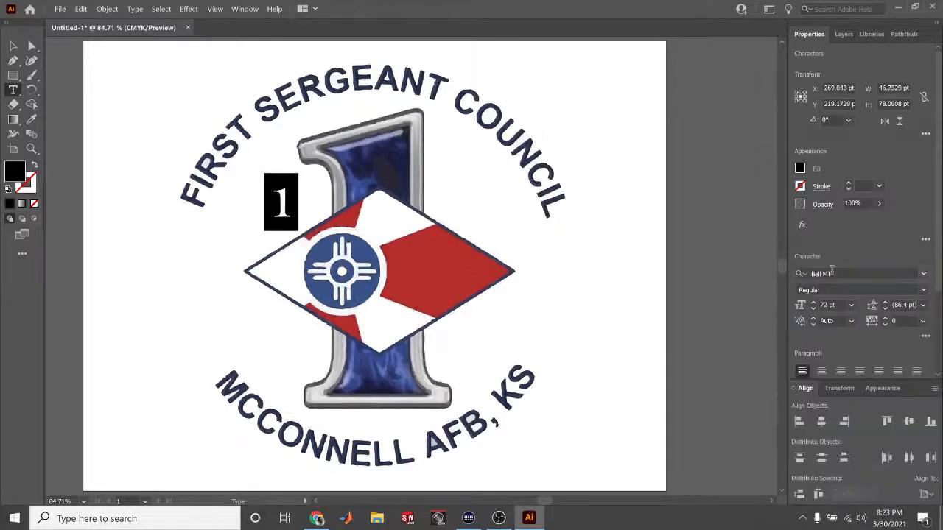
Preview the Serif typefaces on the "1" against the reference numeral and apply Microsoft Himalaya
click(925, 274)
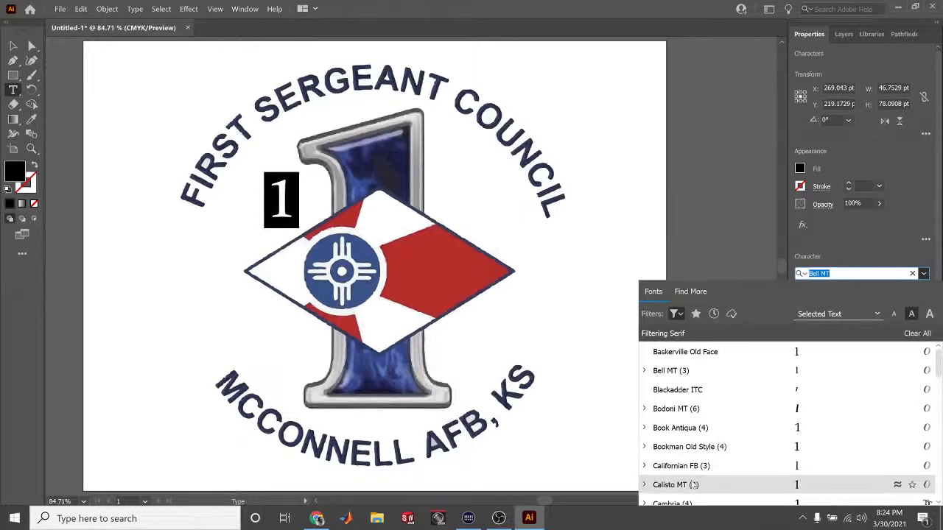
scroll(693, 485, down, 1)
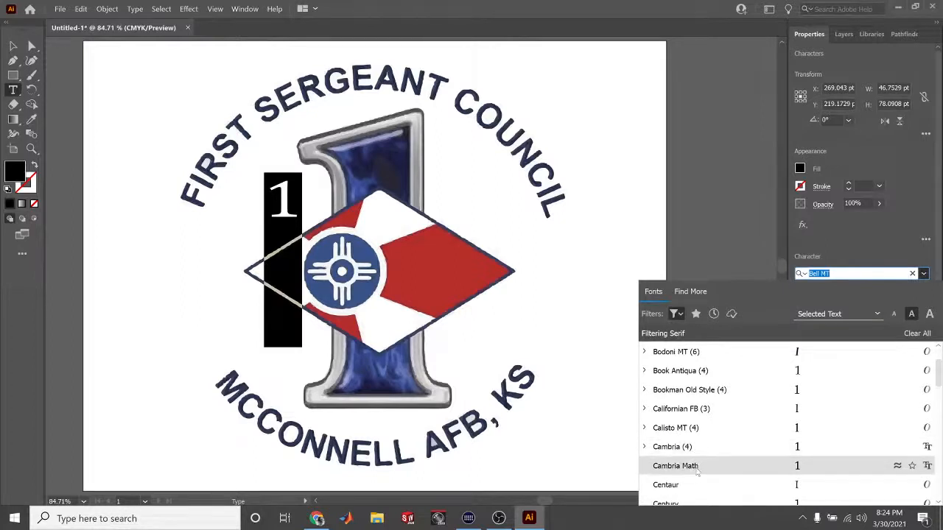
scroll(697, 495, down, 1)
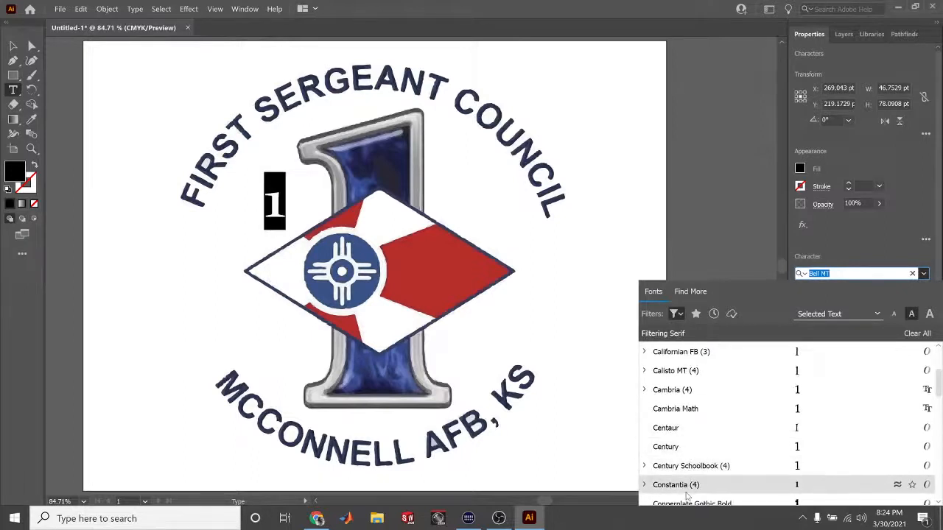
scroll(686, 494, down, 1)
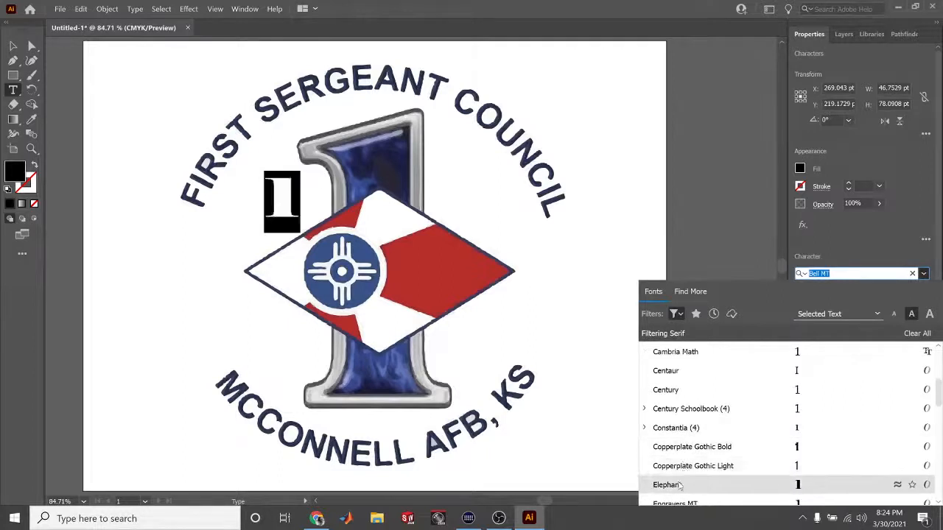
scroll(679, 486, down, 1)
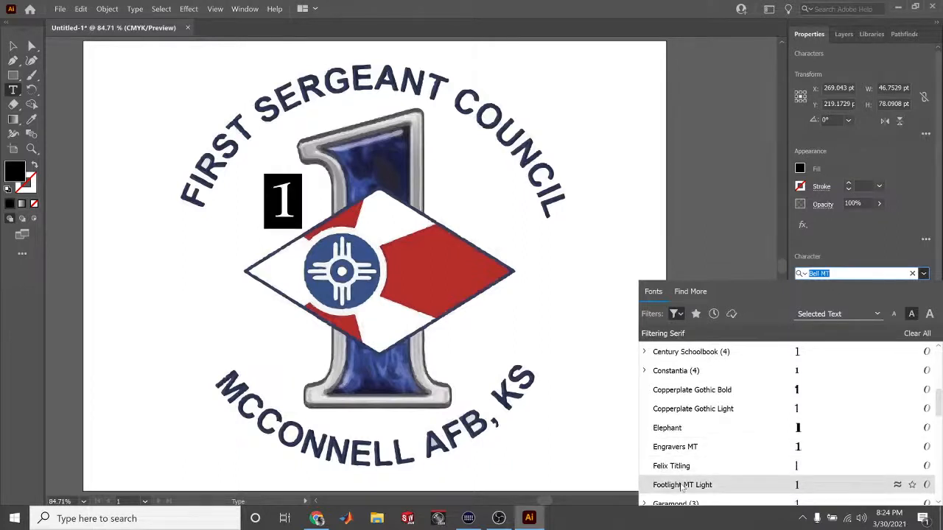
scroll(684, 489, down, 2)
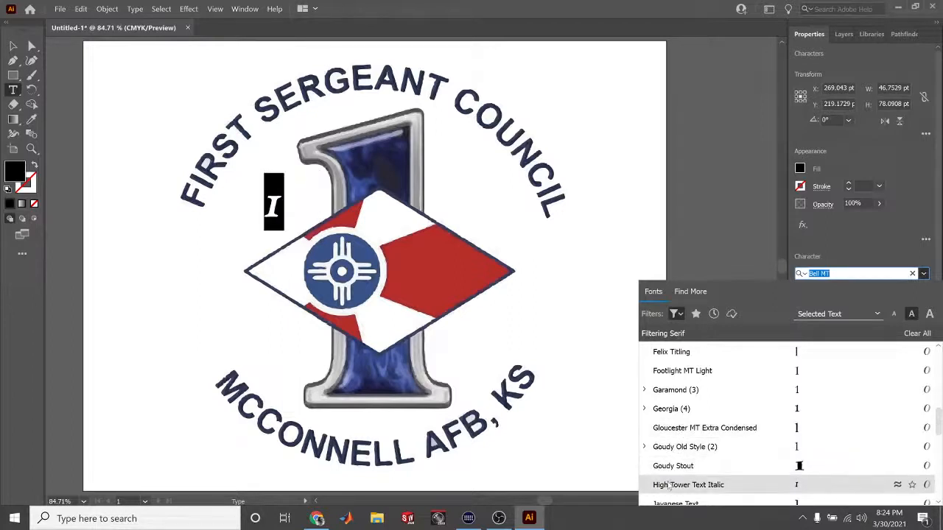
scroll(669, 485, down, 2)
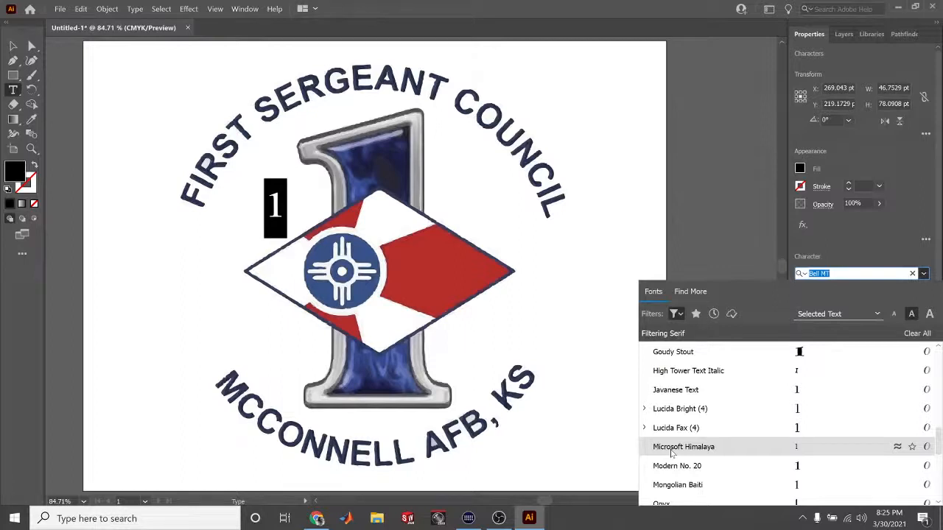
click(671, 450)
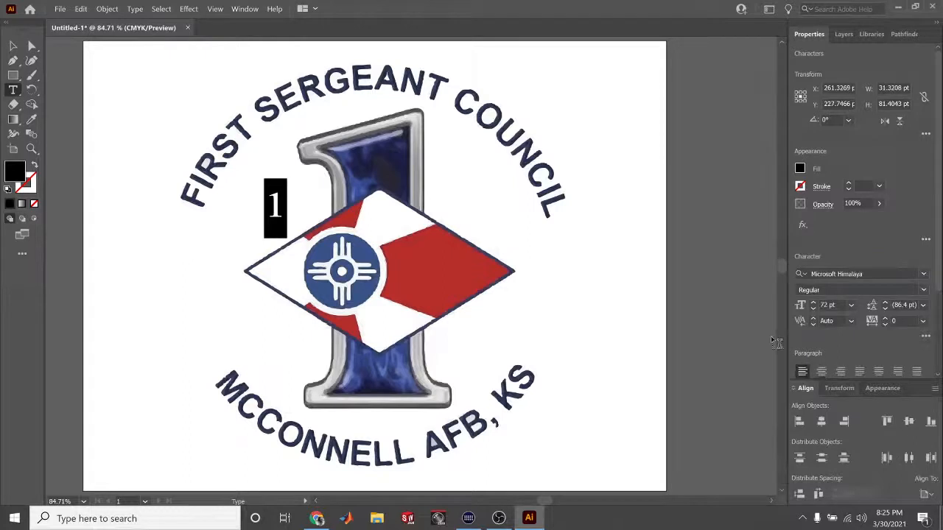
Increase the font size of the "1" text object to 121 pt
click(814, 309)
click(813, 303)
click(813, 303)
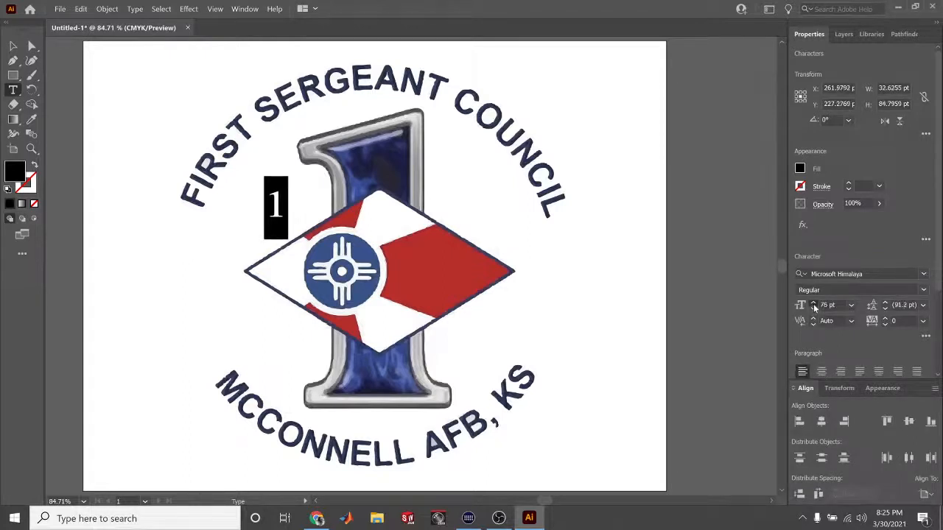
click(813, 304)
click(814, 303)
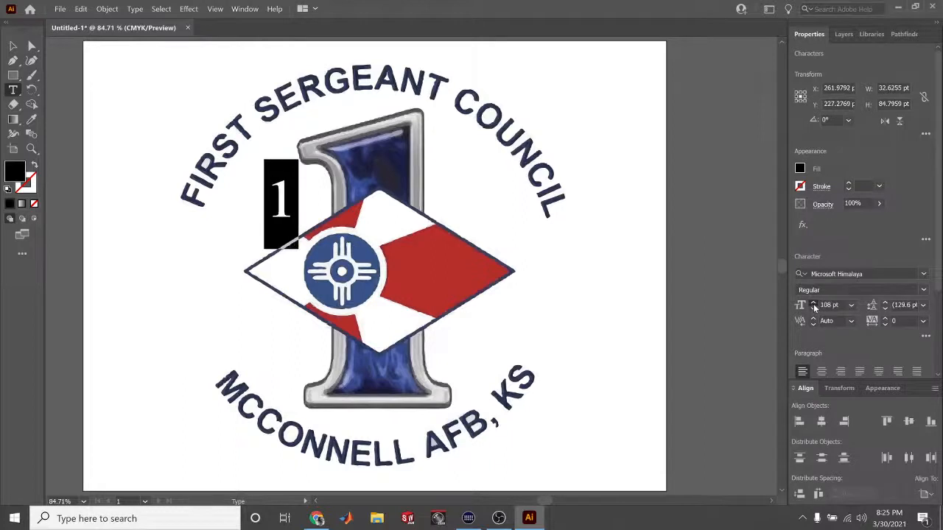
click(814, 303)
click(813, 304)
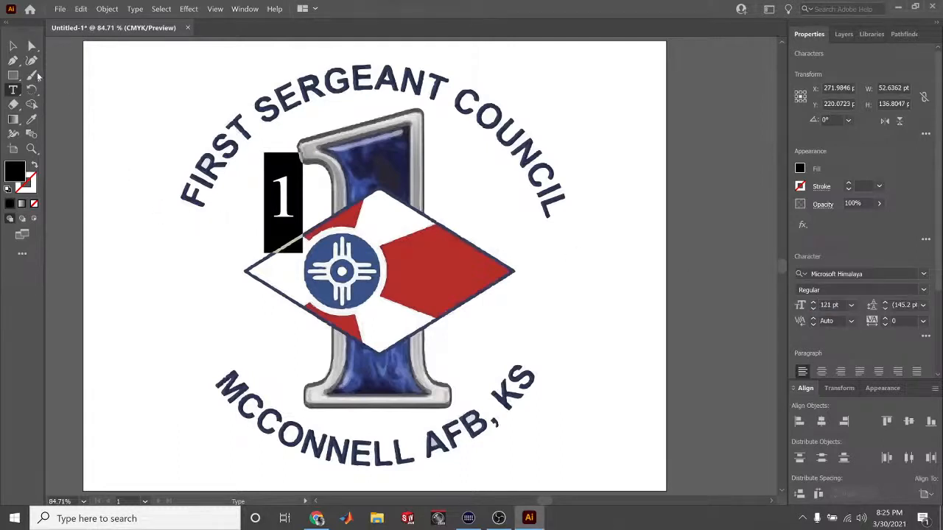
Move the "1" down and left above the diamond's left tip and convert the text to outlines
click(13, 45)
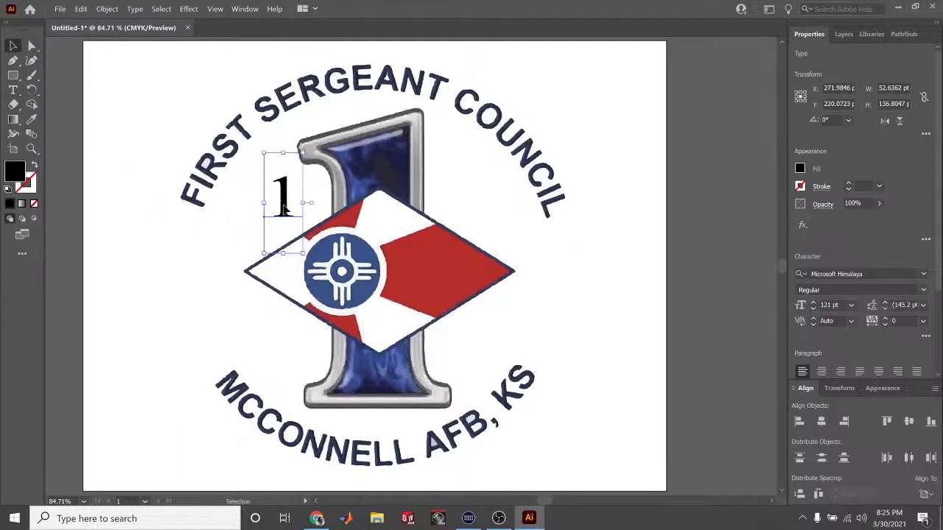
drag(275, 211, 246, 235)
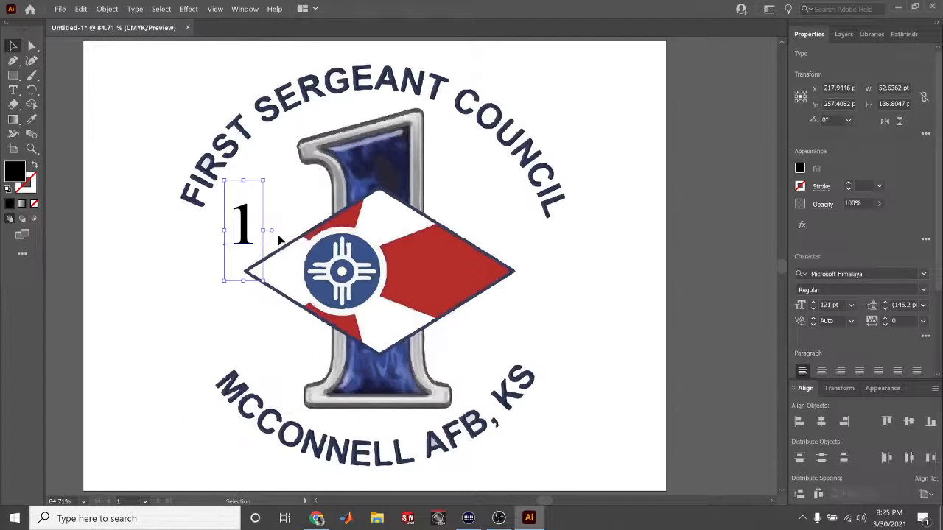
key(a)
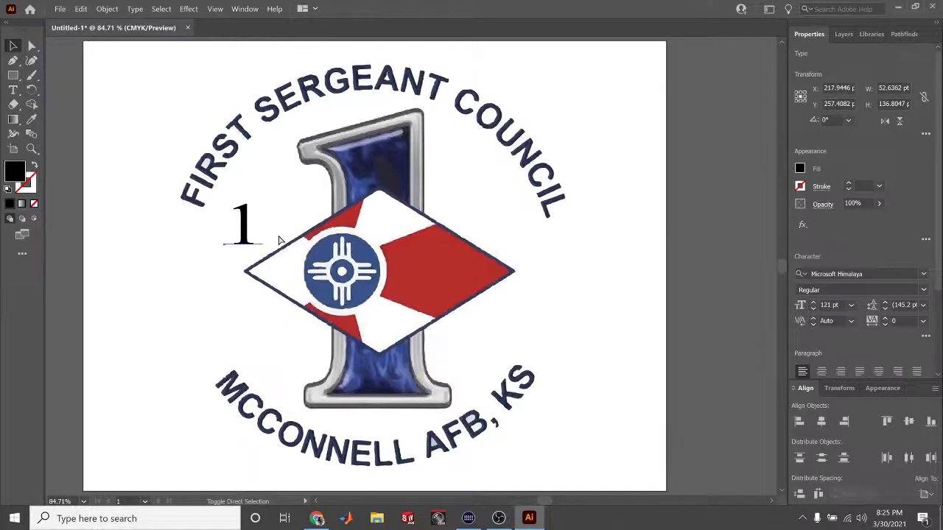
key(ctrl+shift+o)
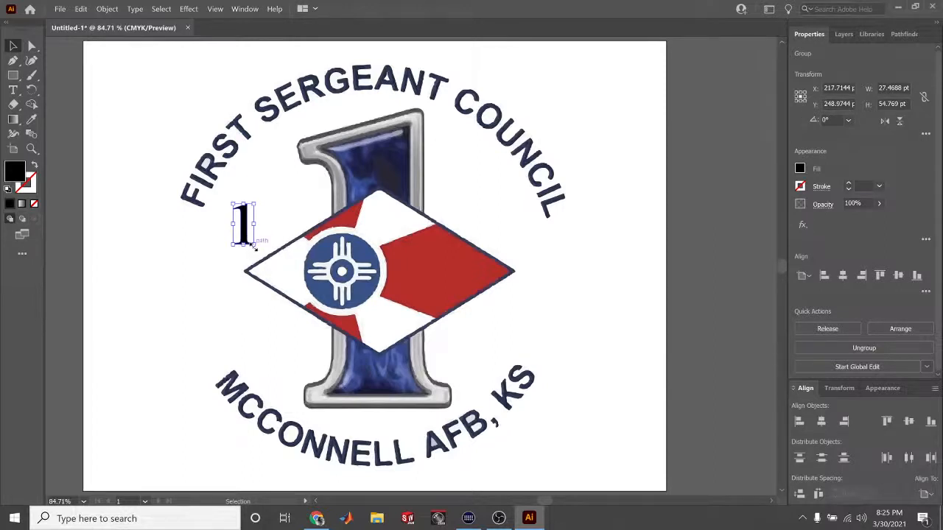
Scale the outlined "1" proportionally to about 190 by 378 pt and position it over the reference numeral
drag(254, 245, 558, 460)
drag(299, 296, 361, 210)
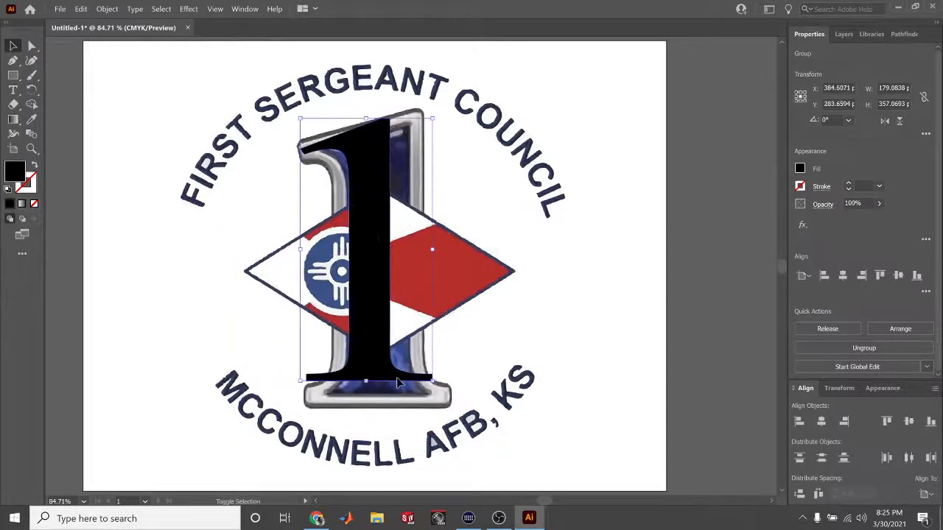
drag(435, 381, 453, 397)
drag(385, 322, 385, 313)
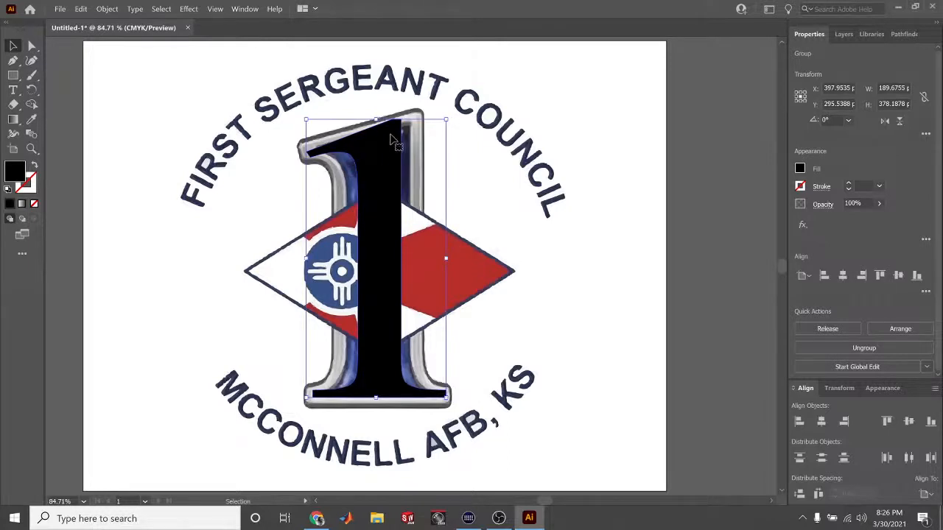
mouse_move(389, 165)
mouse_down()
mouse_move(399, 160)
mouse_move(387, 166)
mouse_move(385, 158)
mouse_move(386, 167)
mouse_up()
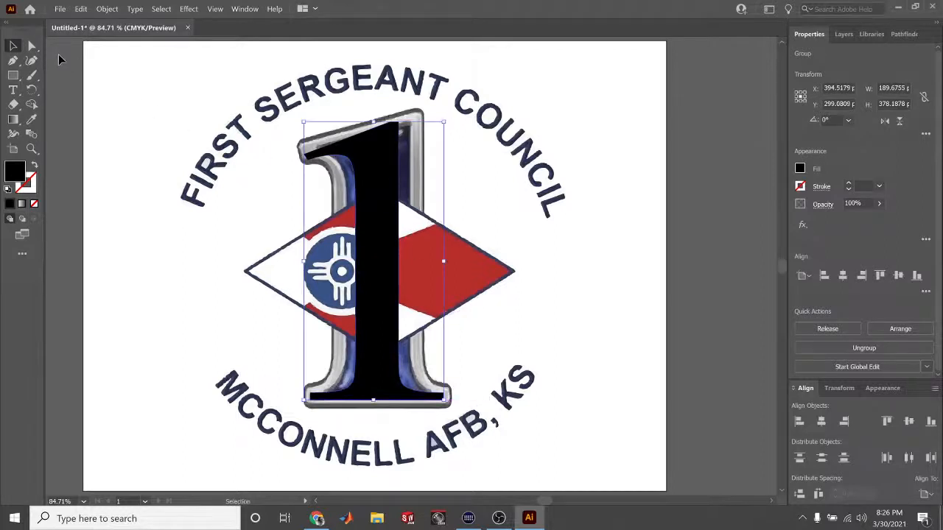
Delete the extra anchor point at the numeral's top and move its top-right corner to about X 443.8, Y 107.4 pt
key(a)
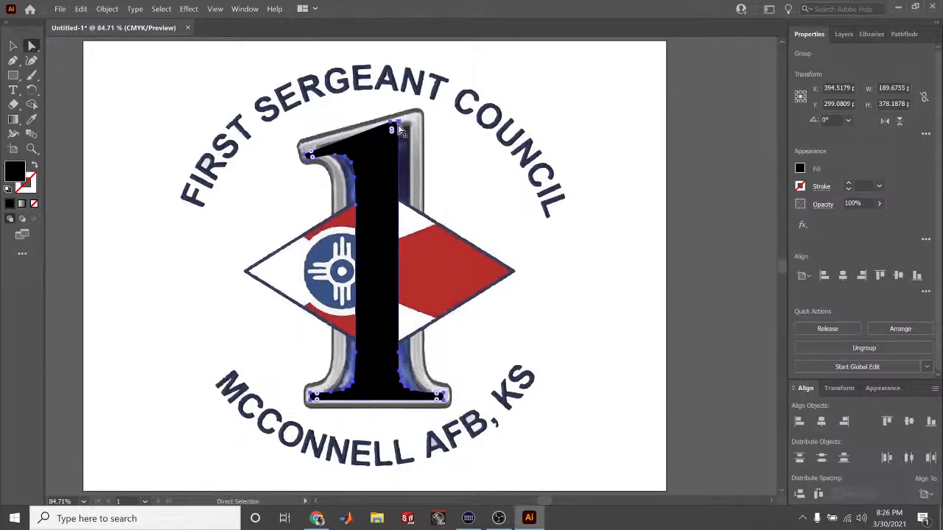
click(391, 129)
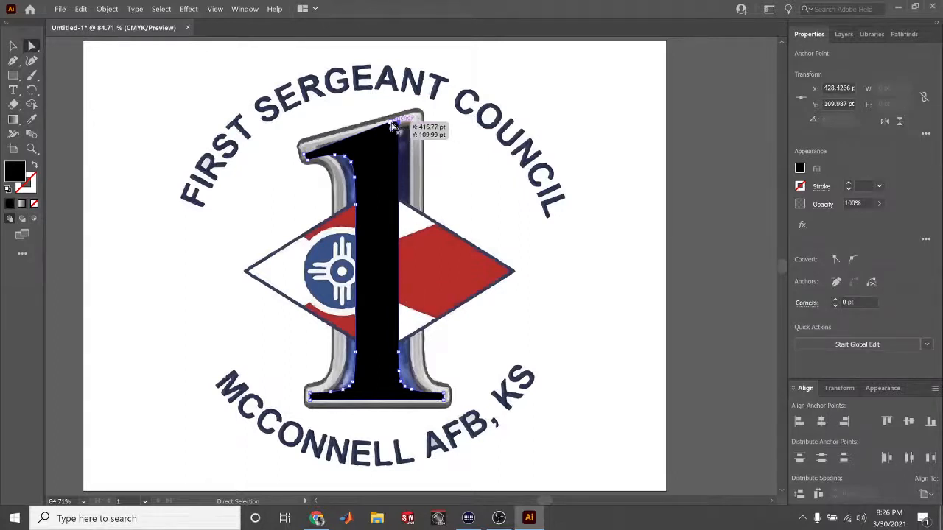
drag(392, 127, 392, 129)
key(Delete)
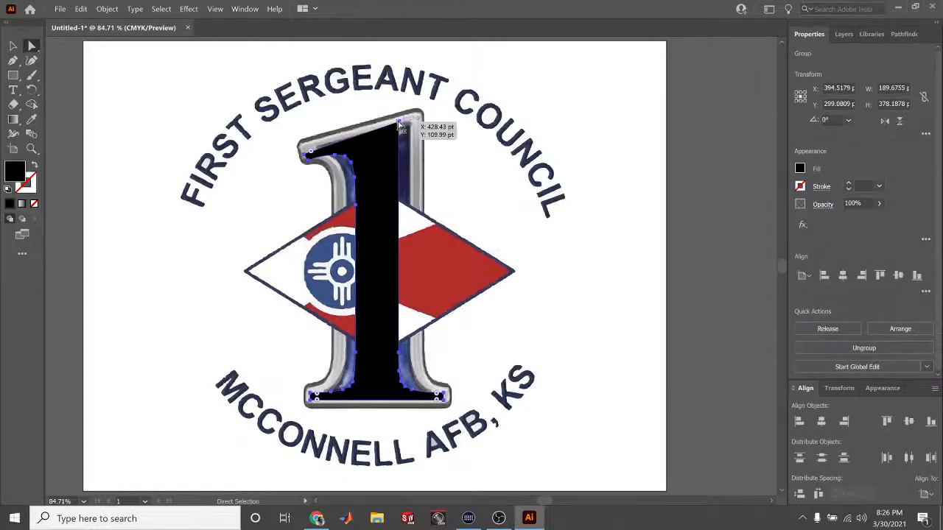
drag(402, 122, 410, 120)
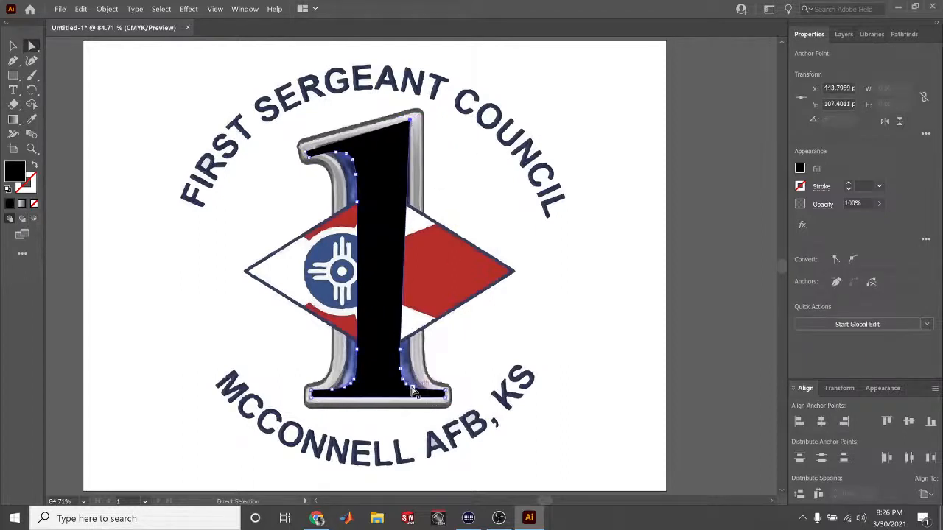
Delete the surplus anchor points along the curve joining the numeral's stem to the right side of its base
drag(412, 388, 420, 390)
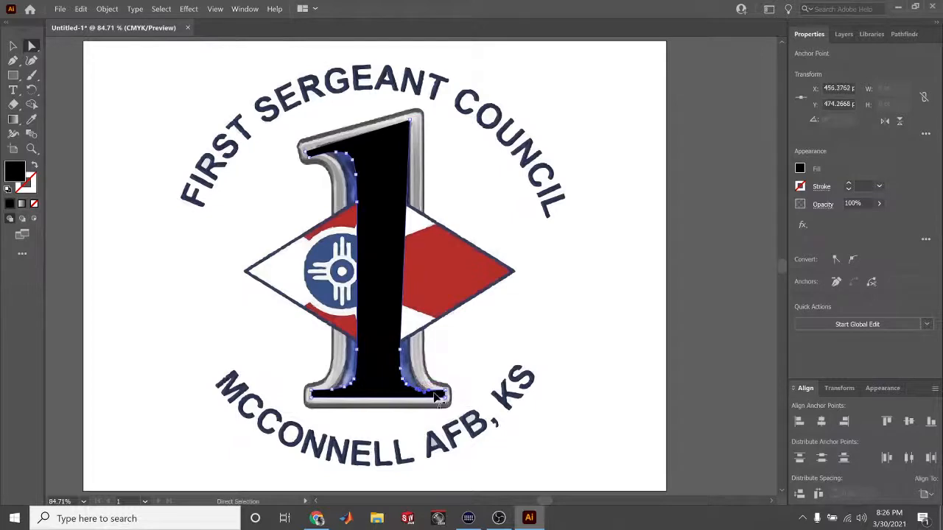
scroll(439, 398, up, 10)
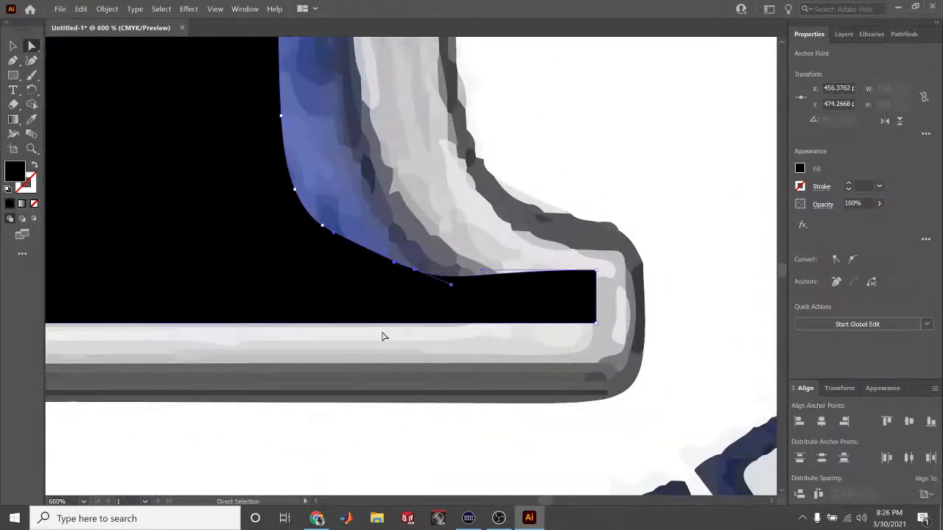
scroll(382, 337, up, 4)
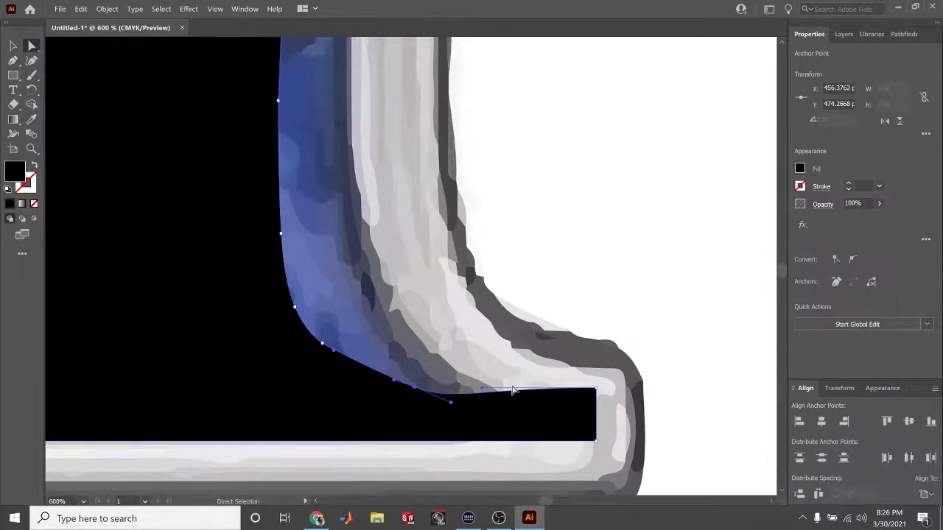
key(minus)
click(414, 388)
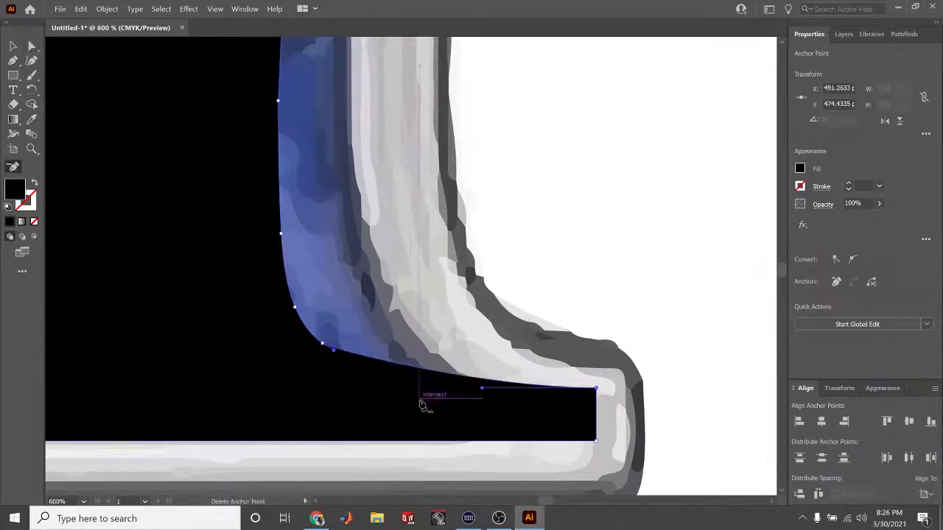
click(322, 343)
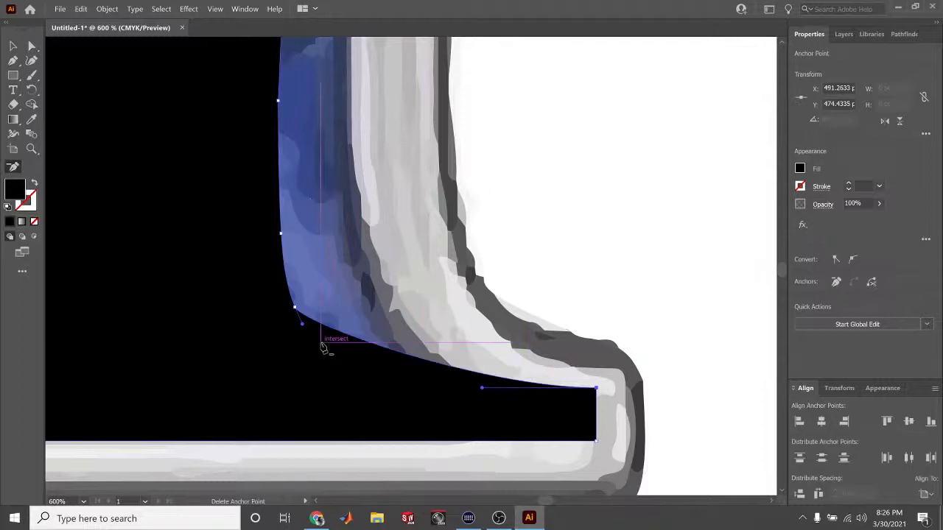
click(295, 307)
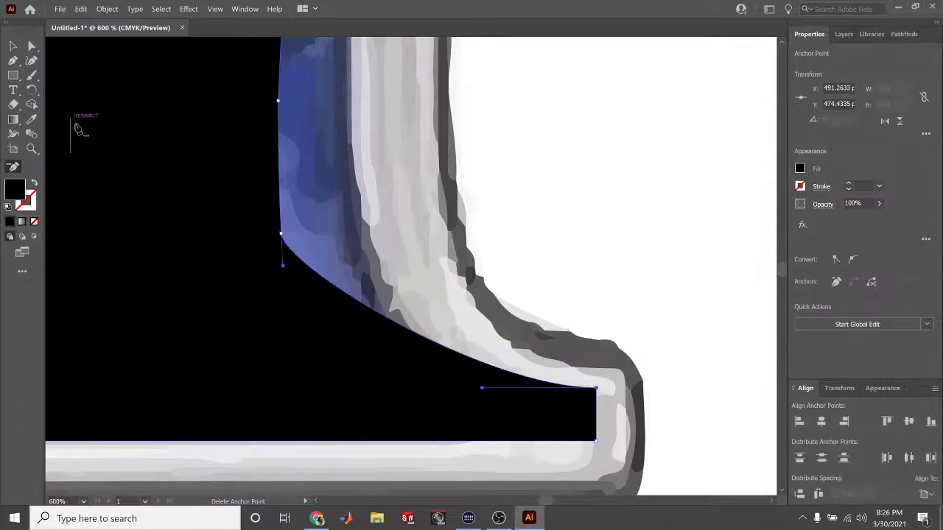
Move the right base curve's two remaining anchors to about X 450.6, Y 460.0 and X 445.4, Y 438.0 pt, and smooth the curve between them
key(a)
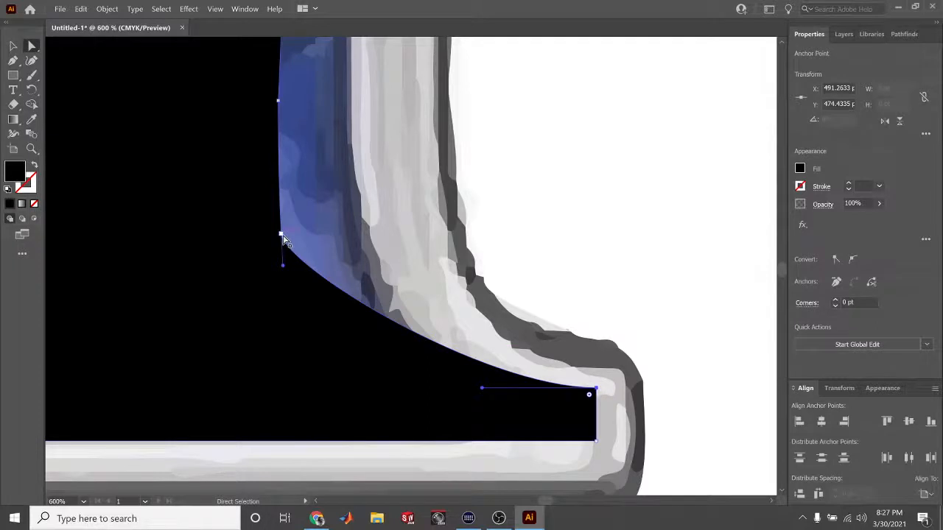
drag(281, 236, 385, 315)
click(278, 101)
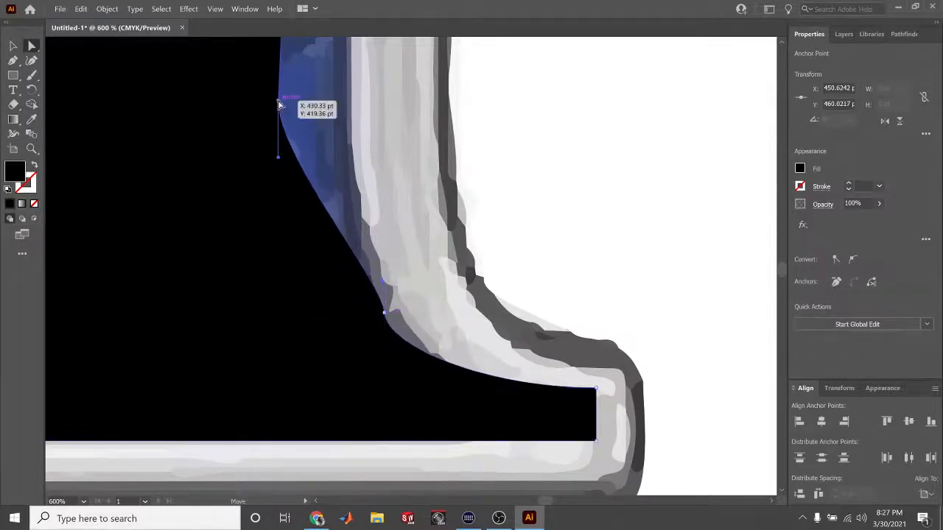
drag(279, 105, 356, 197)
click(371, 289)
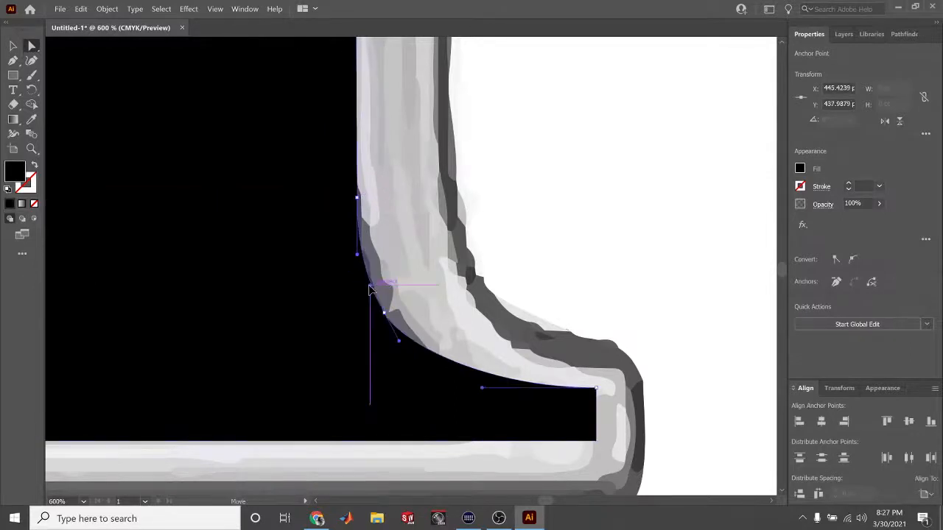
drag(370, 290, 360, 283)
scroll(331, 324, up, 4)
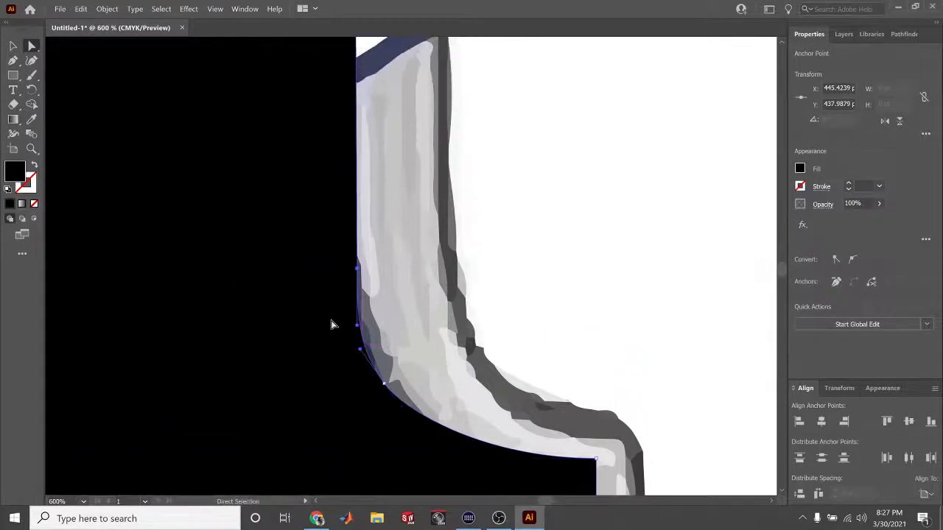
scroll(332, 325, down, 3)
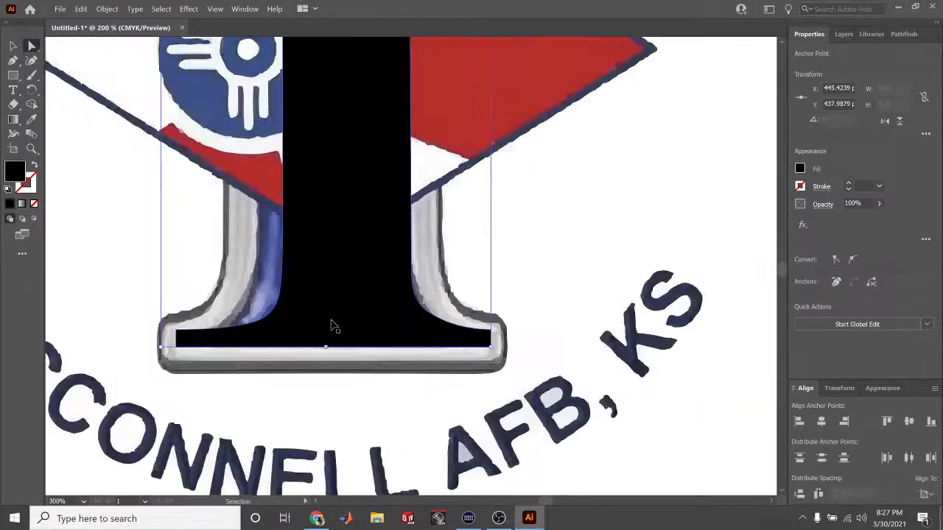
scroll(332, 324, down, 2)
scroll(332, 325, up, 3)
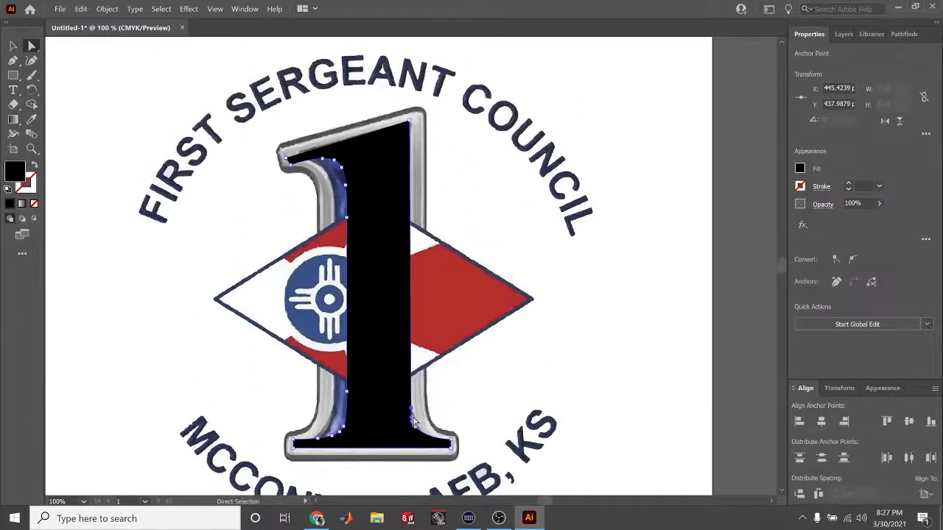
shift+click(407, 120)
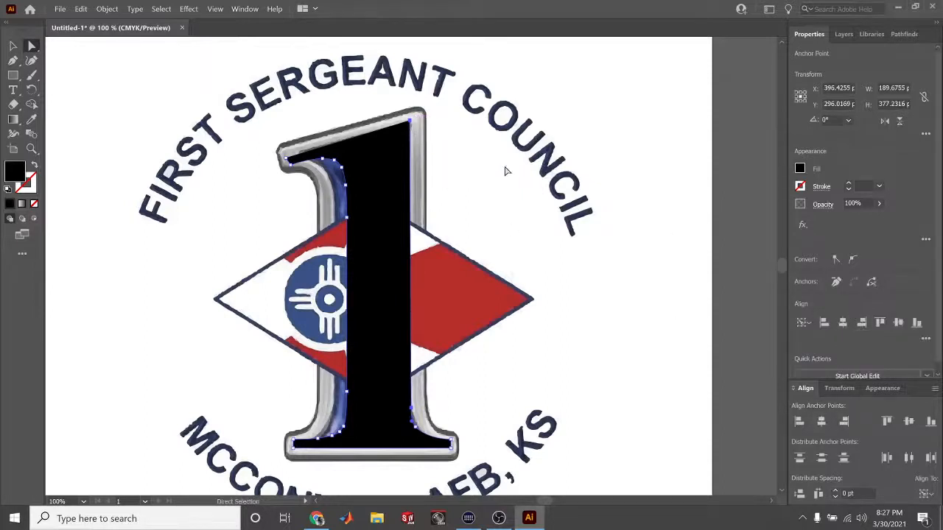
click(466, 156)
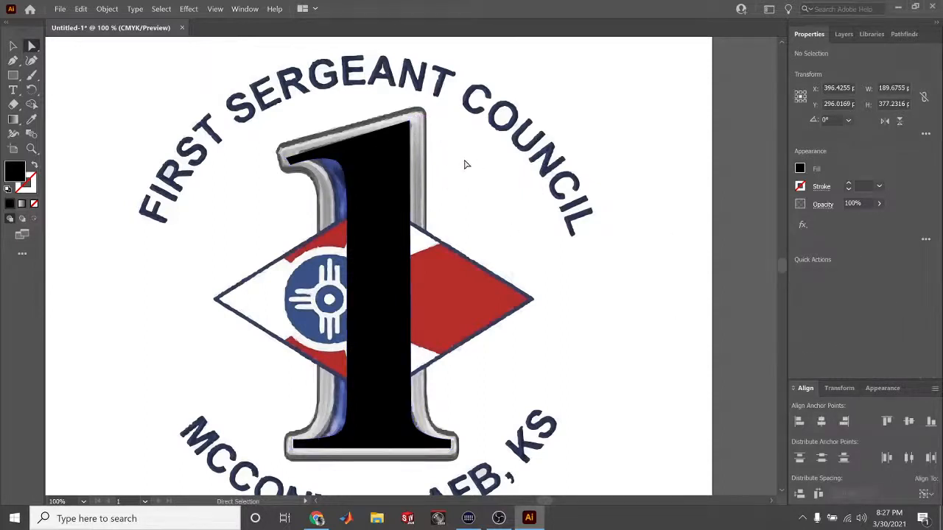
click(410, 120)
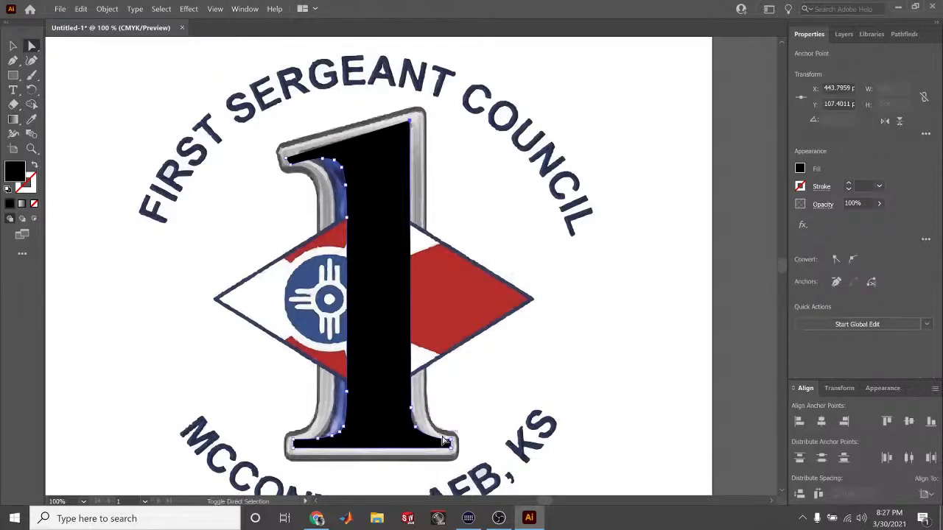
shift+click(411, 409)
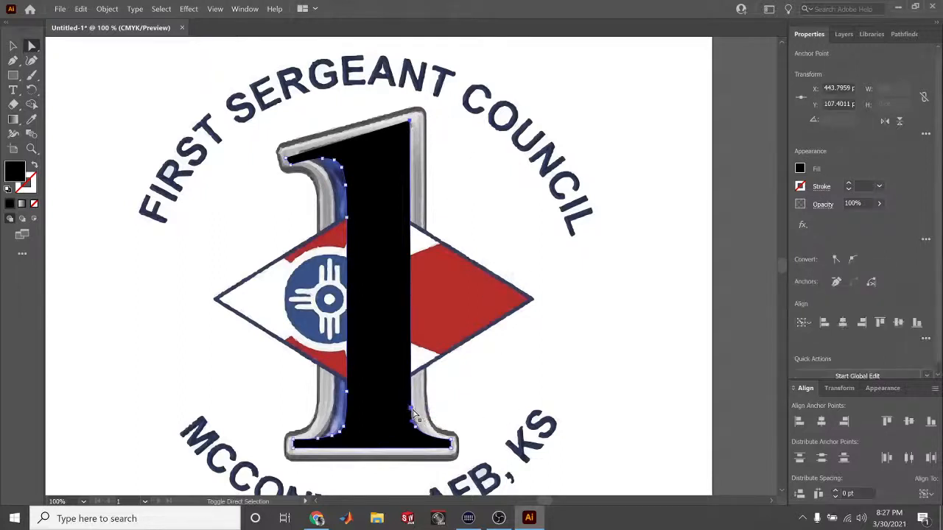
click(800, 324)
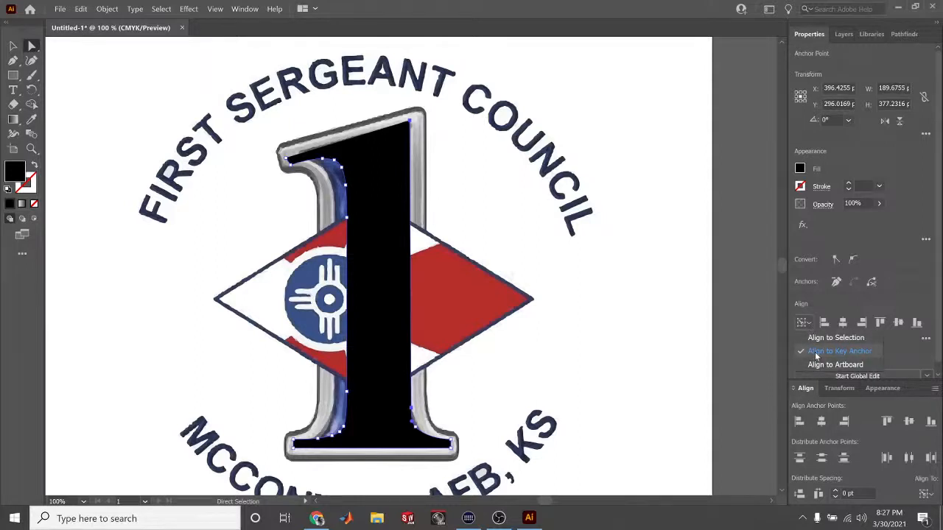
click(816, 353)
click(411, 121)
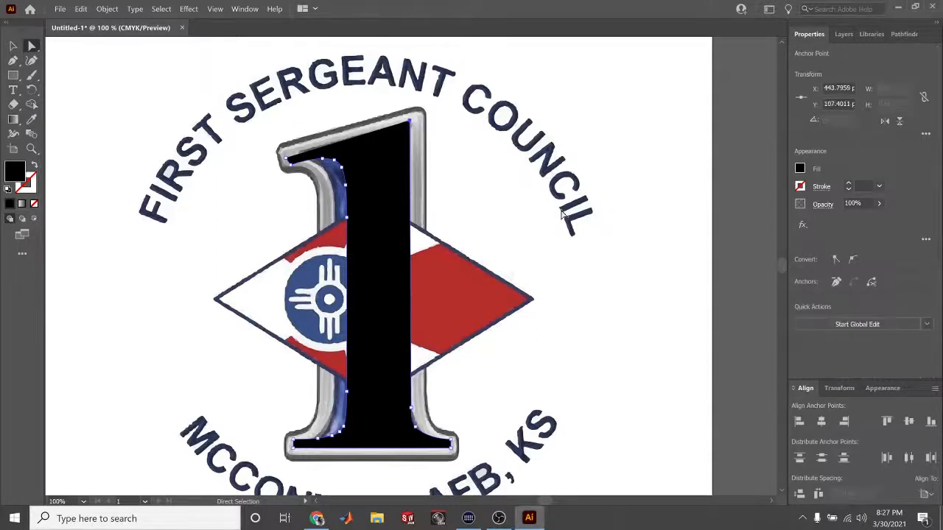
shift+click(411, 409)
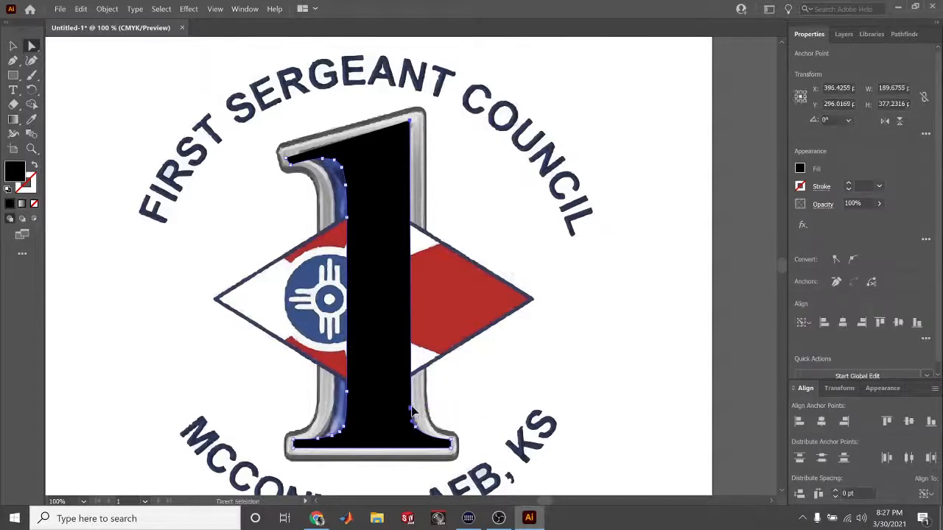
click(413, 411)
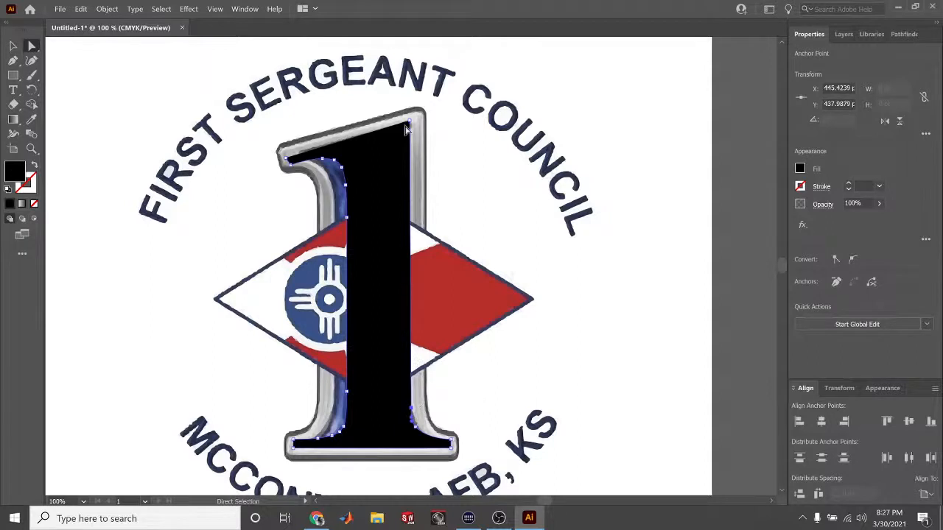
click(435, 341)
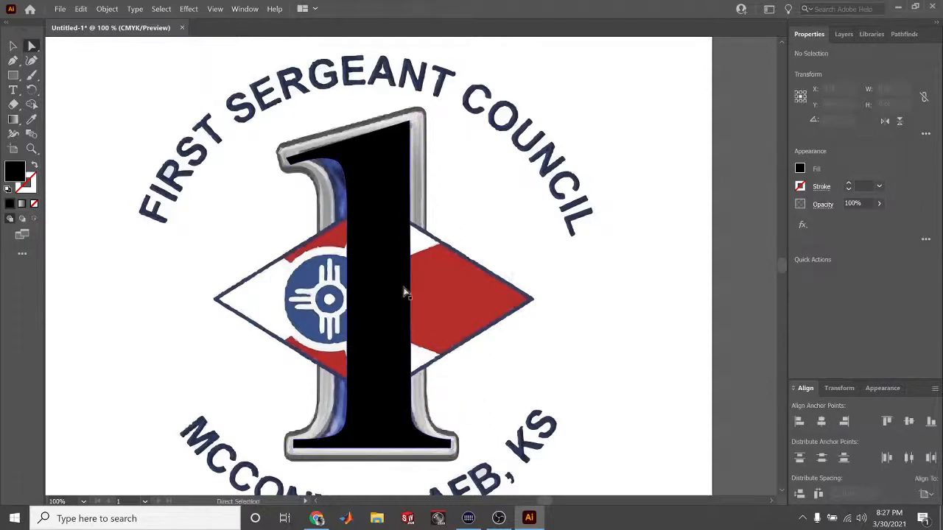
Horizontally center-align the numeral's top-right corner with the upper anchor of the right base curve as key anchor, making the stem edge vertical
click(410, 123)
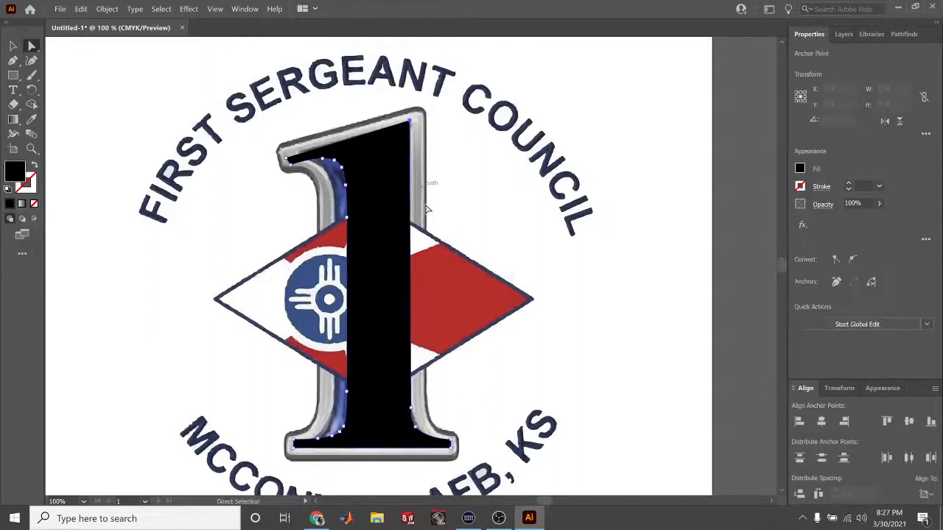
shift+click(410, 414)
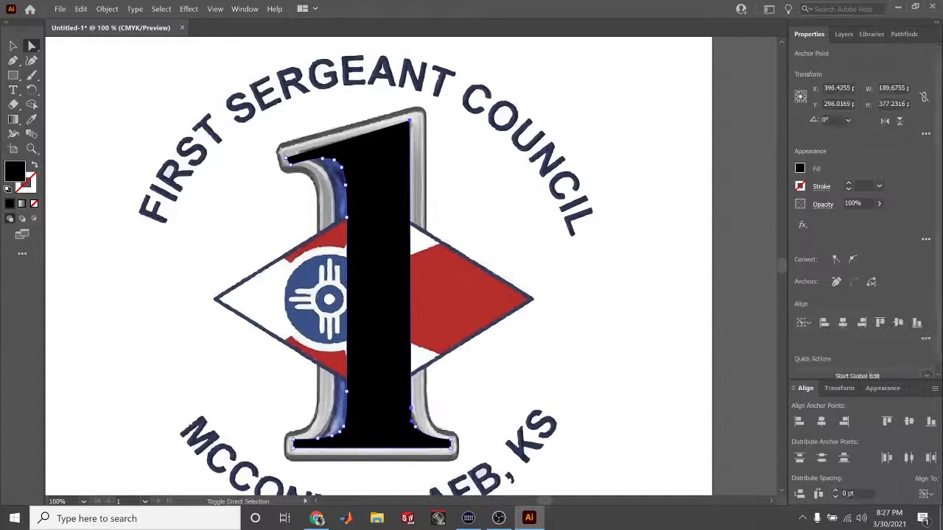
click(844, 323)
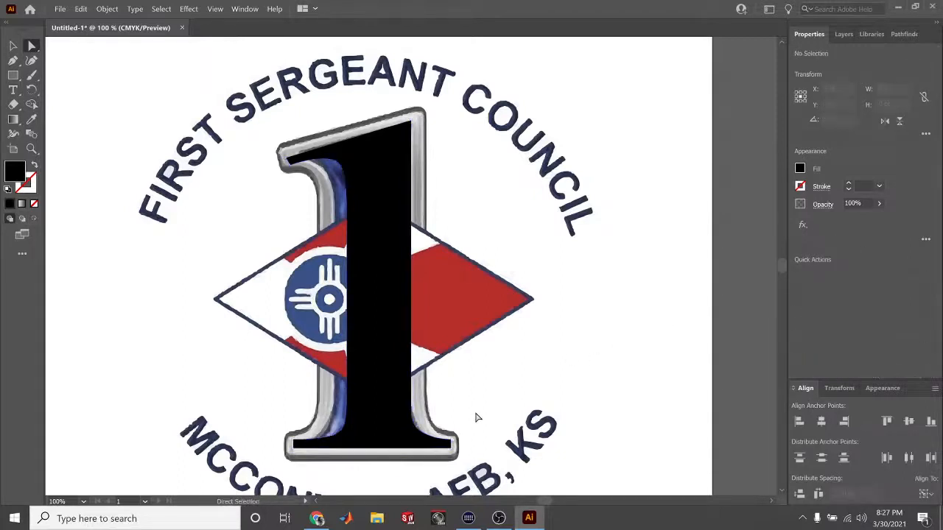
Move the right base curve's middle anchor to about X 454.1, Y 461.2 pt and extend its lower handle along the reference curve
click(430, 428)
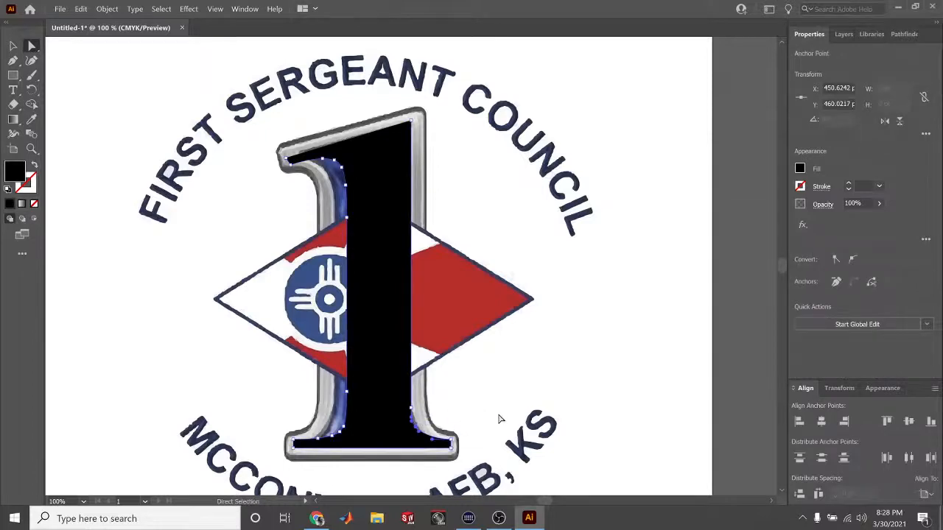
alt+scroll(498, 419, up, 5)
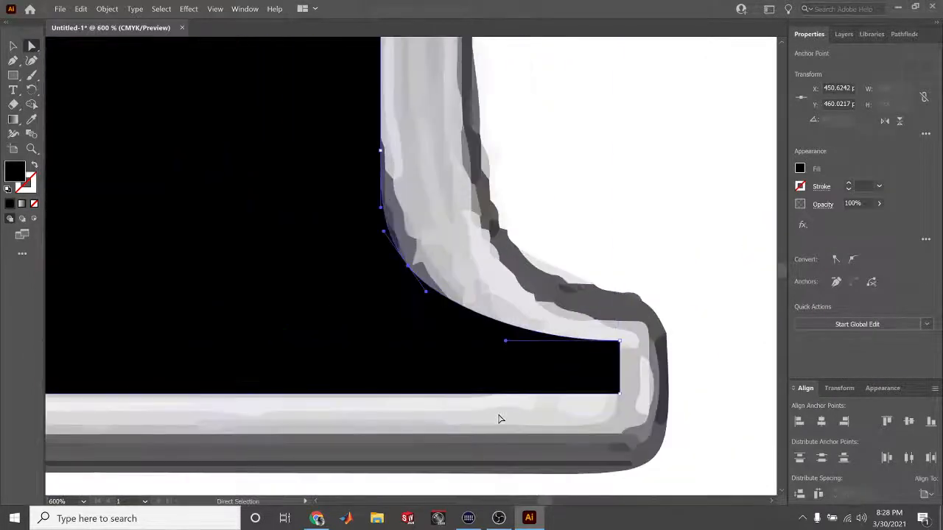
drag(409, 265, 425, 274)
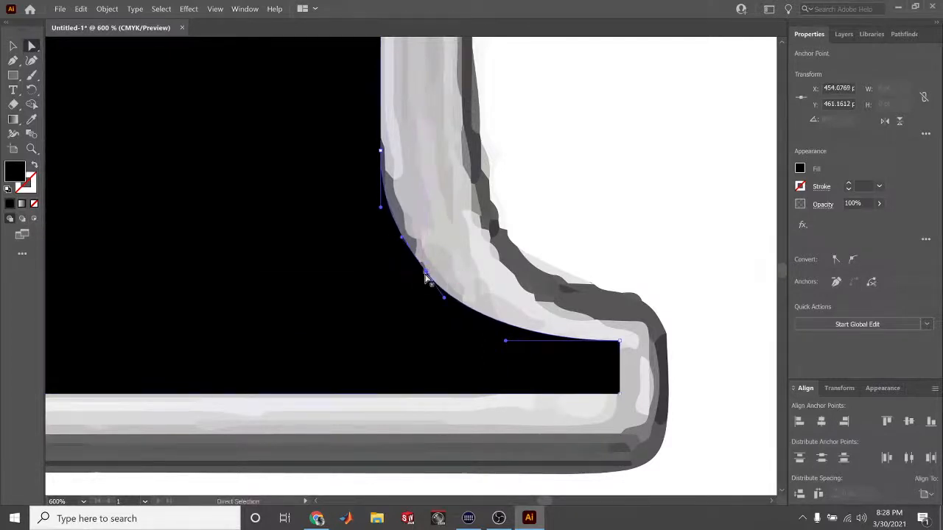
click(445, 302)
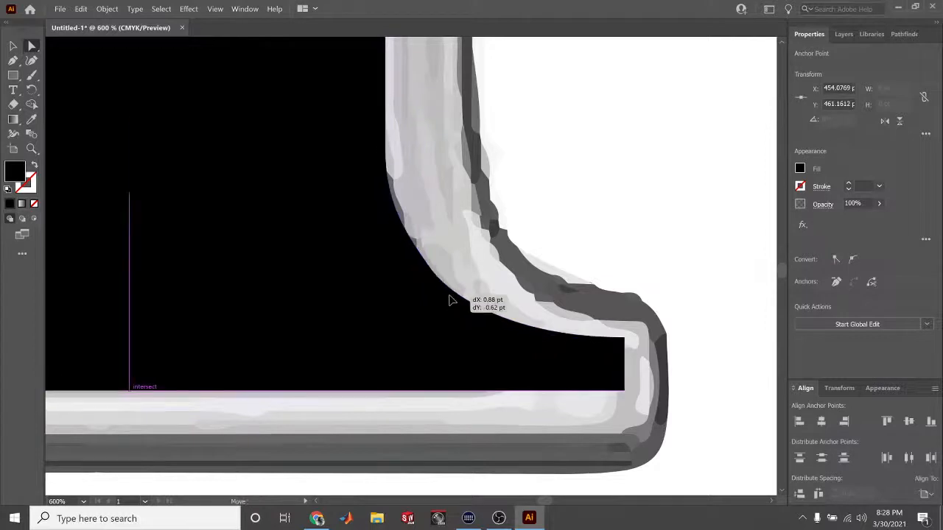
click(446, 301)
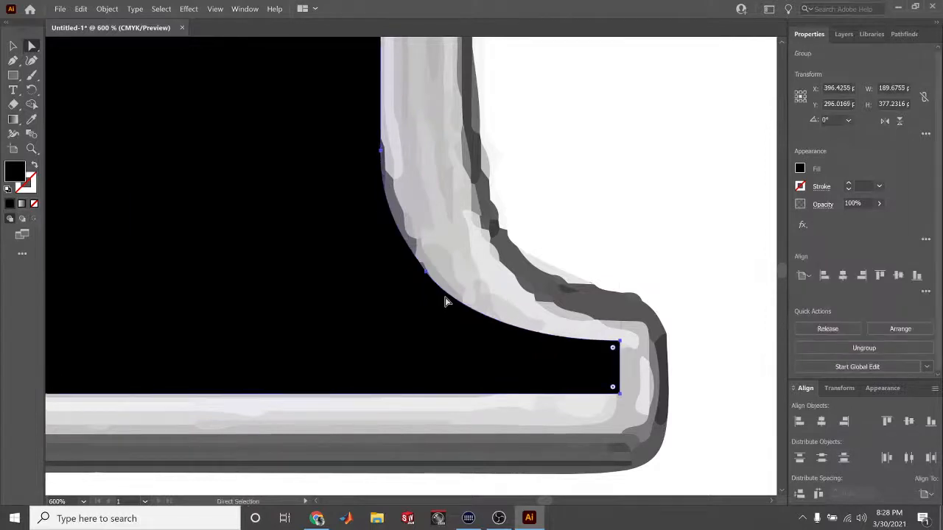
click(427, 272)
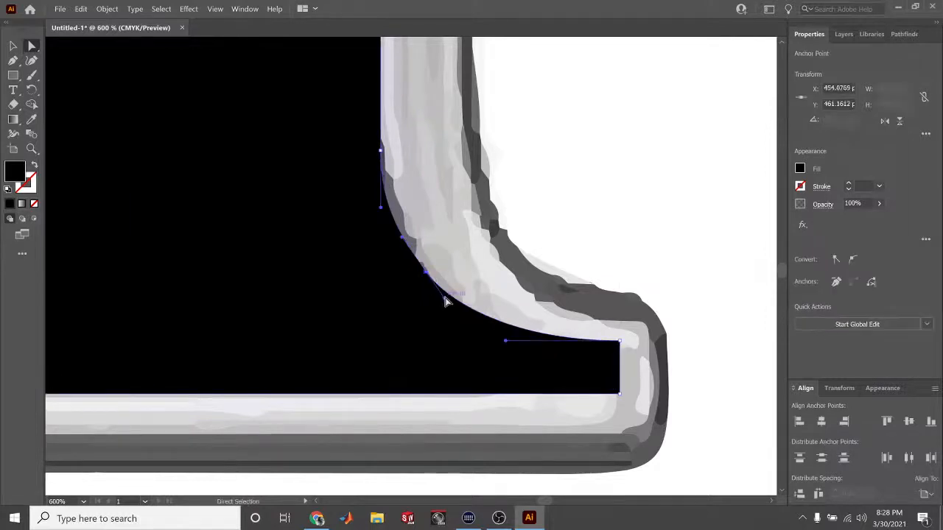
drag(446, 302, 459, 310)
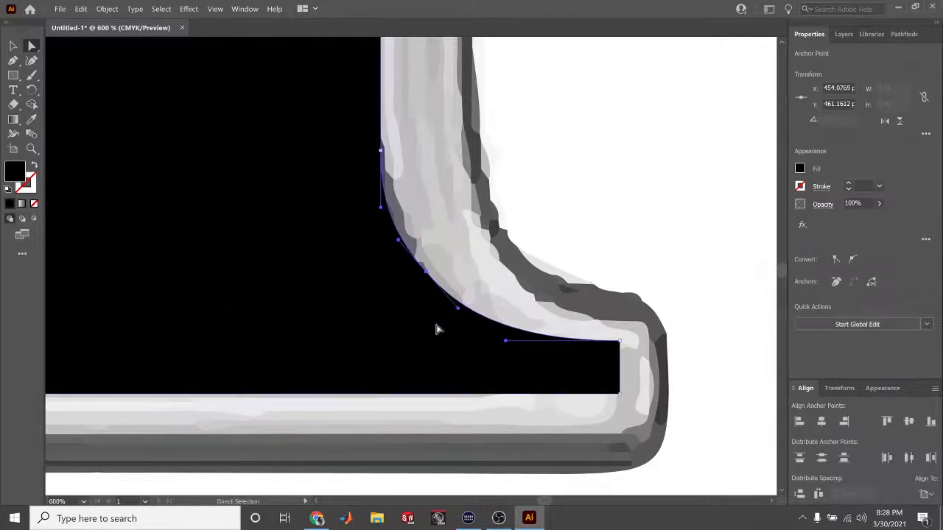
key(ctrl+minus)
key(ctrl+minus)
key(ctrl+minus)
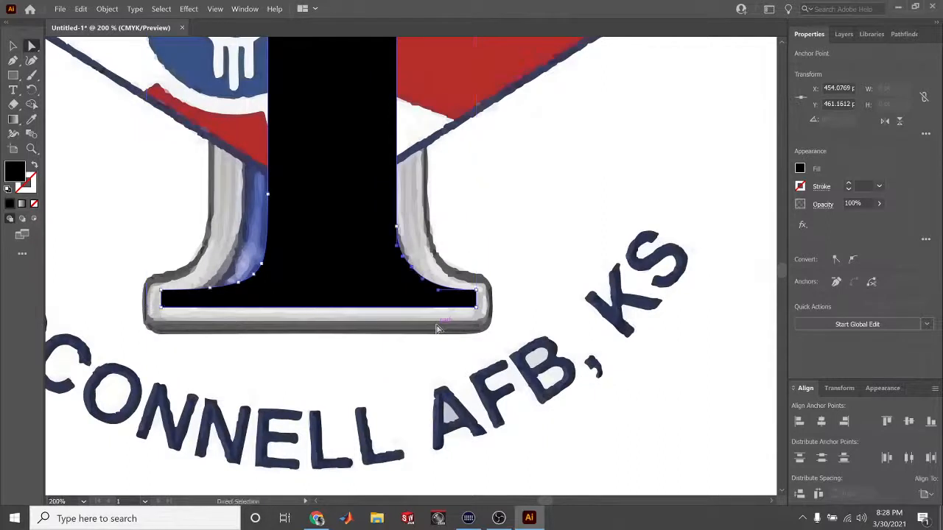
scroll(338, 294, up, 5)
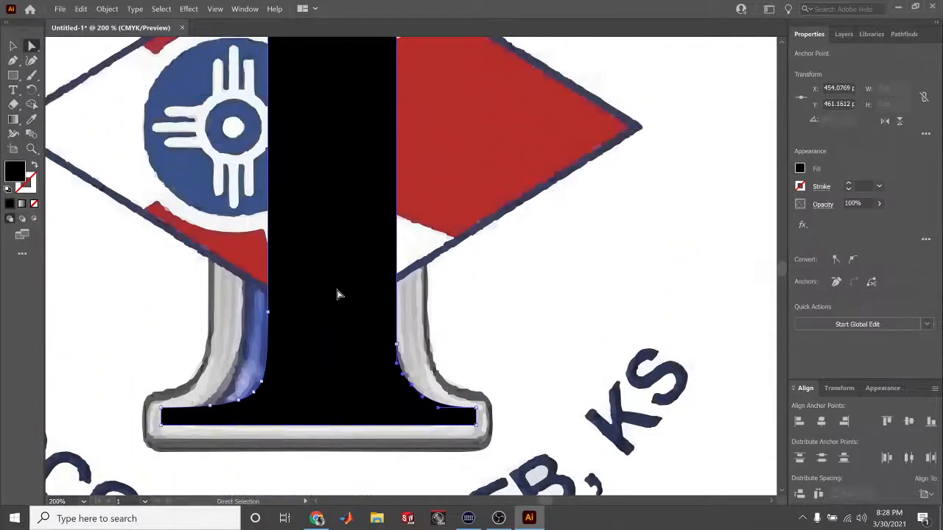
scroll(338, 295, up, 7)
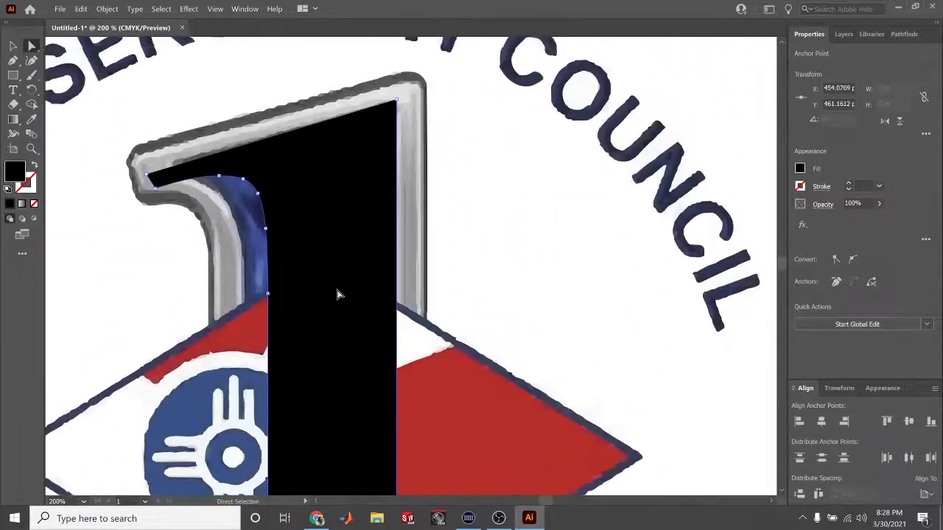
key(ctrl+plus)
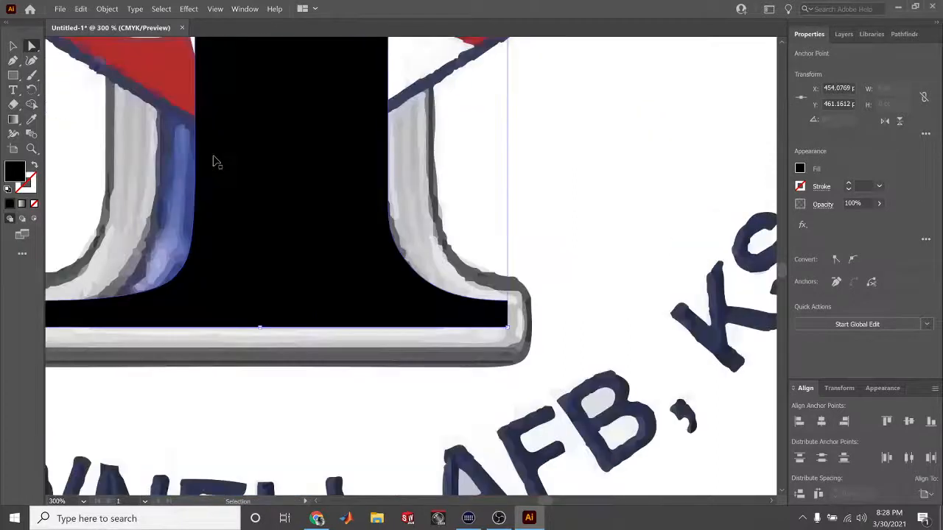
Move the two corners of the numeral's flag tip to about X 322.2, Y 142.5 and X 324.1, Y 150.8 pt
scroll(214, 160, up, 10)
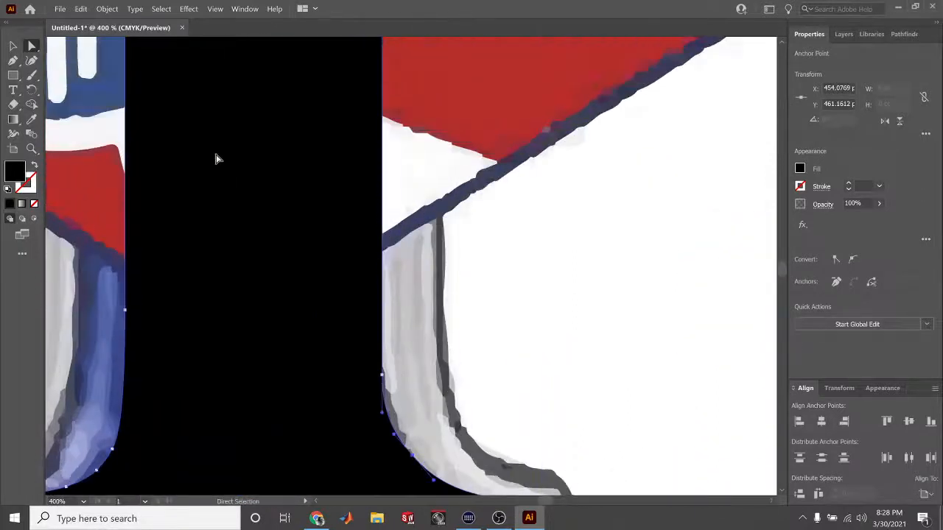
scroll(216, 159, up, 10)
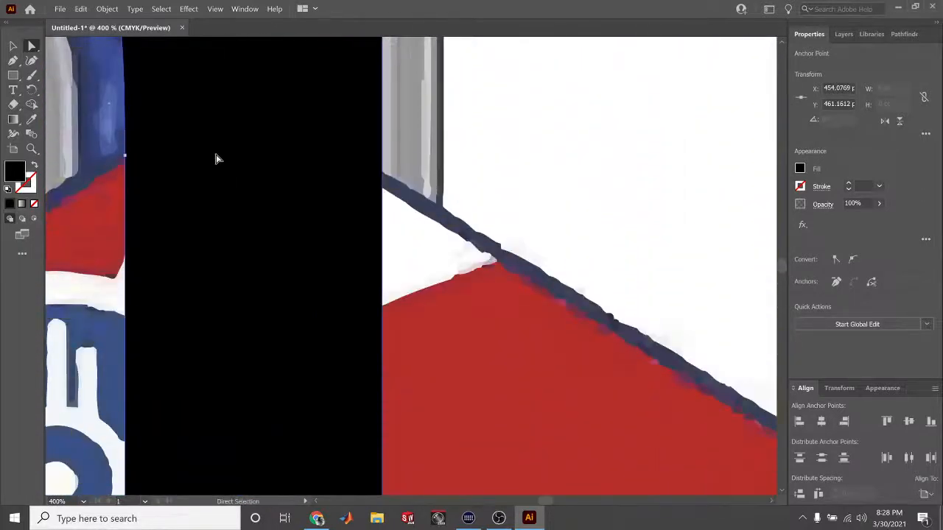
scroll(216, 159, left, 10)
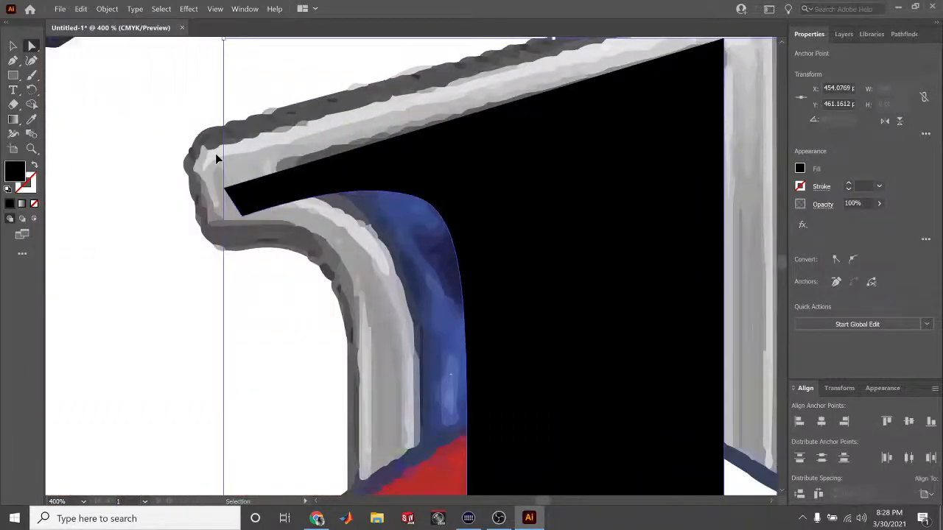
drag(216, 160, 294, 162)
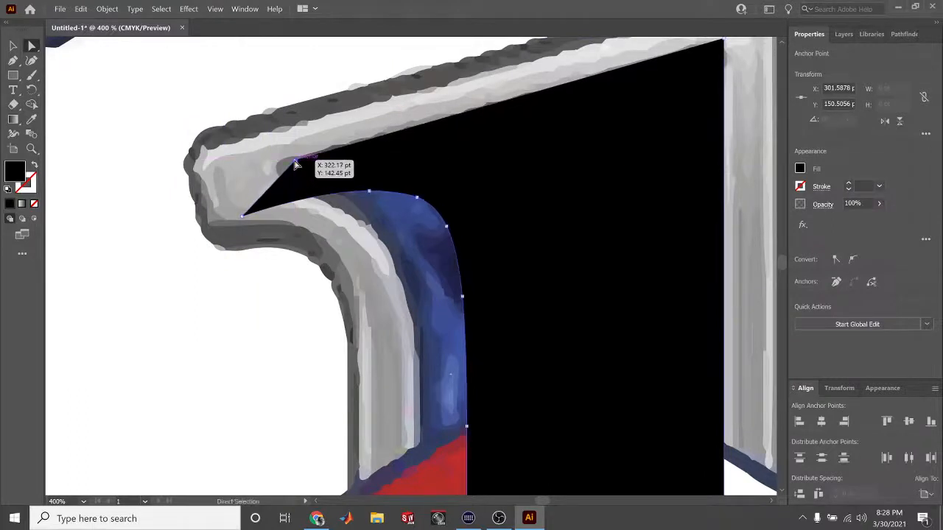
drag(241, 216, 304, 183)
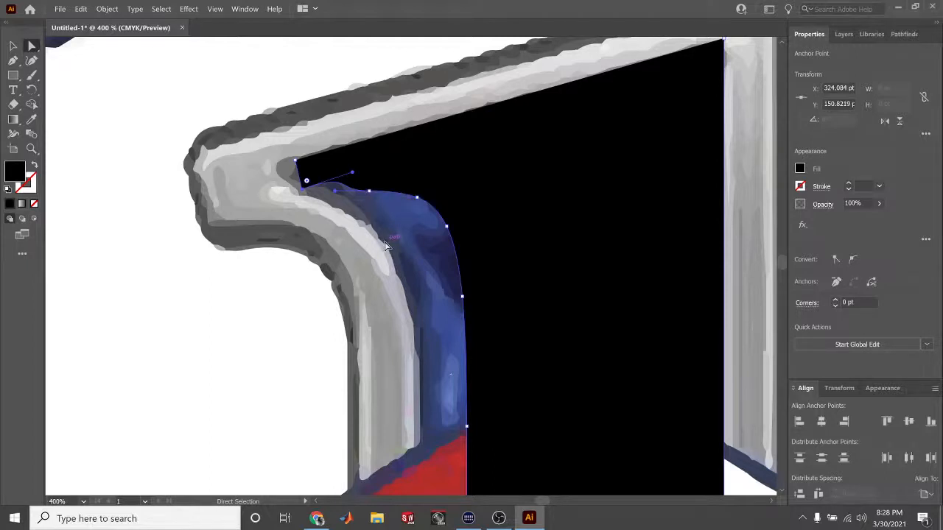
Delete the two surplus anchor points nearest the flag tip along the curve under the numeral's flag
key(minus)
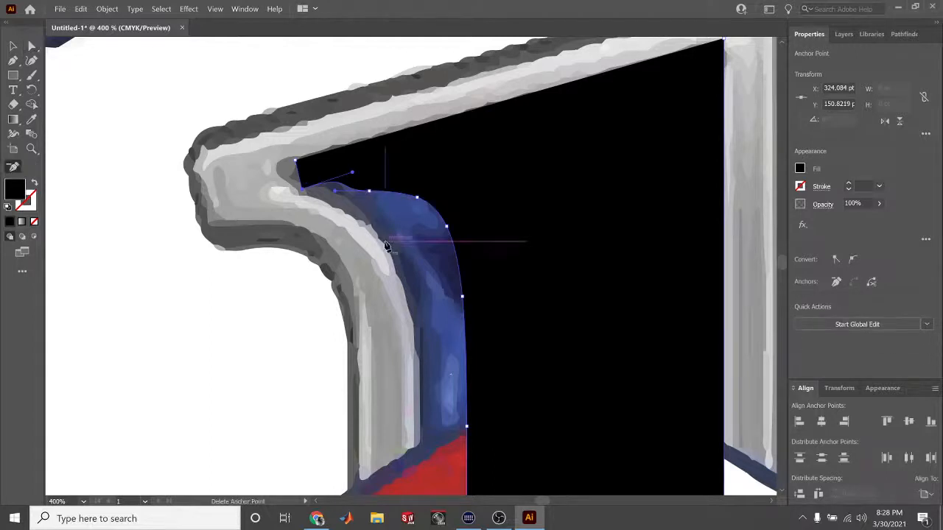
click(369, 192)
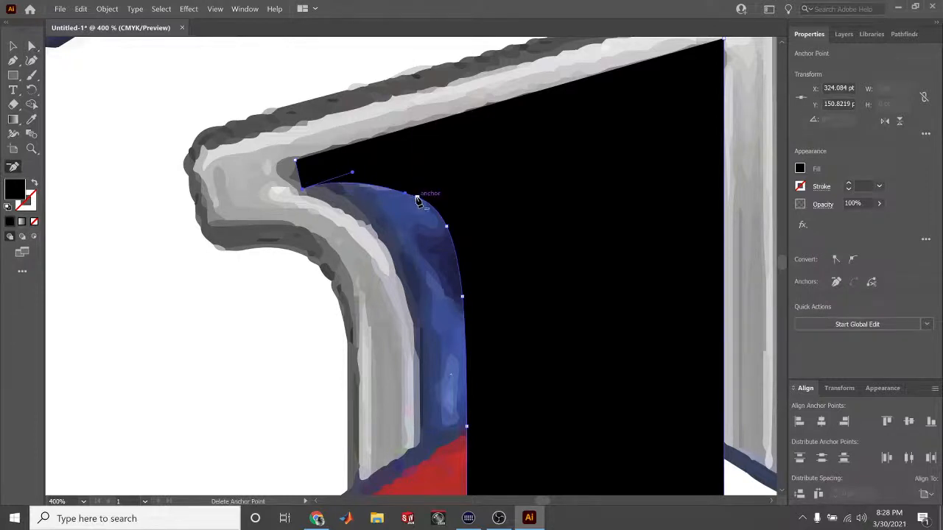
click(417, 201)
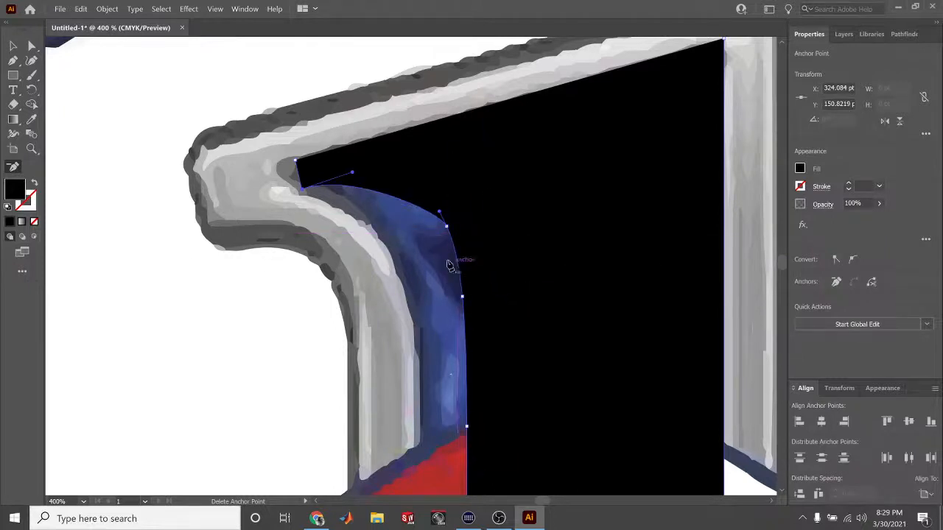
Move the flag curve's three anchors to about X 346.2, Y 164.4; X 356.4, Y 185.1; and X 356.8, Y 218.8 pt
key(a)
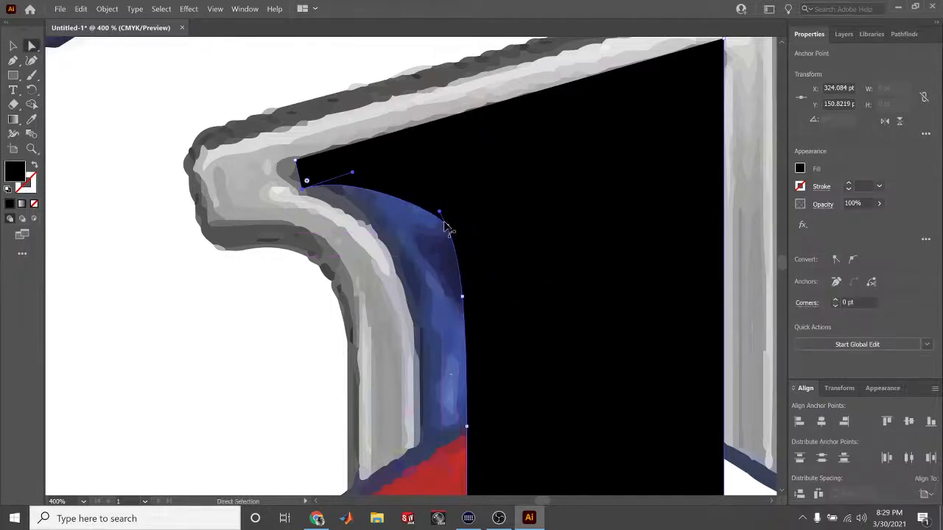
drag(446, 225, 379, 238)
drag(462, 297, 414, 311)
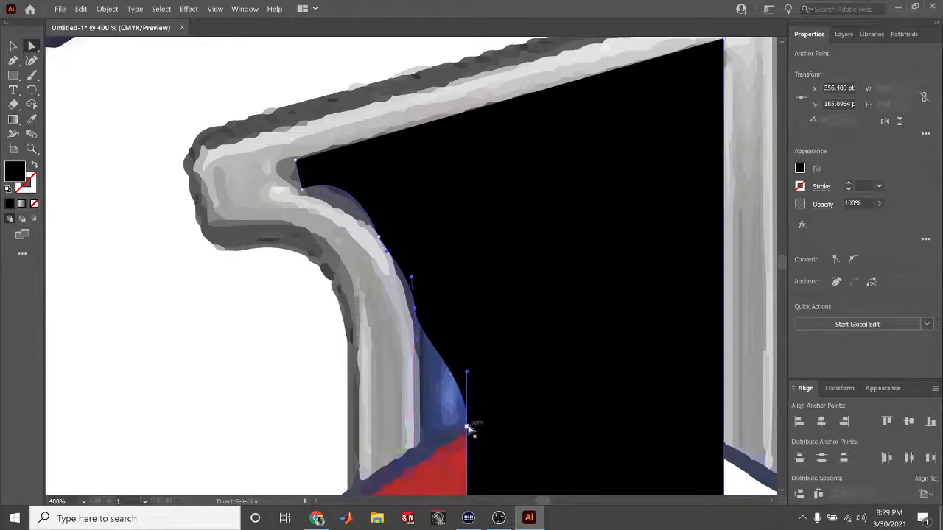
drag(467, 426, 417, 429)
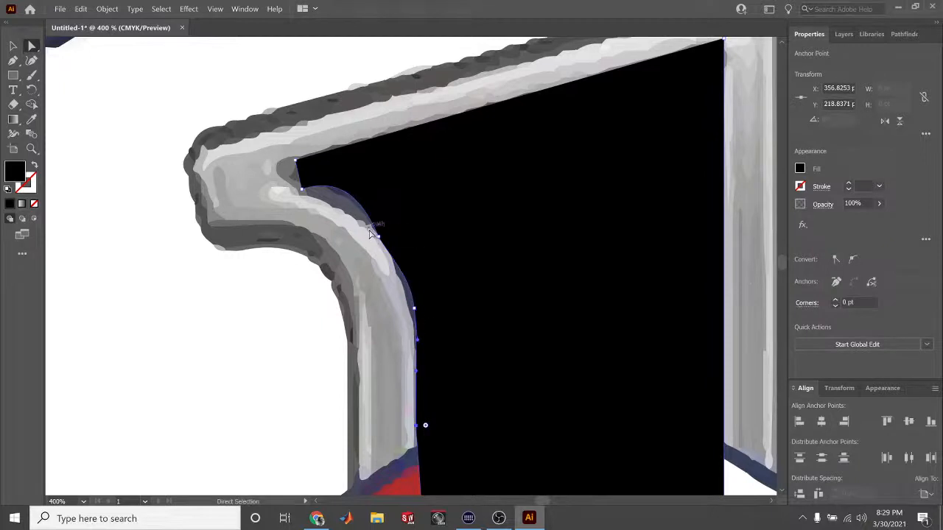
Reshape the flag curve's handles to follow the reference, and move its middle anchor to about X 354.7, Y 185.2 pt
click(371, 222)
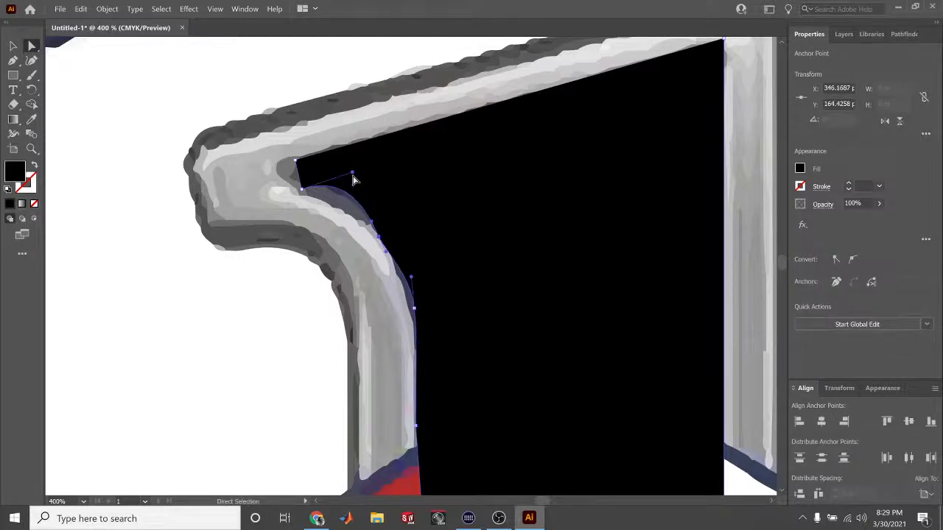
drag(353, 176, 333, 198)
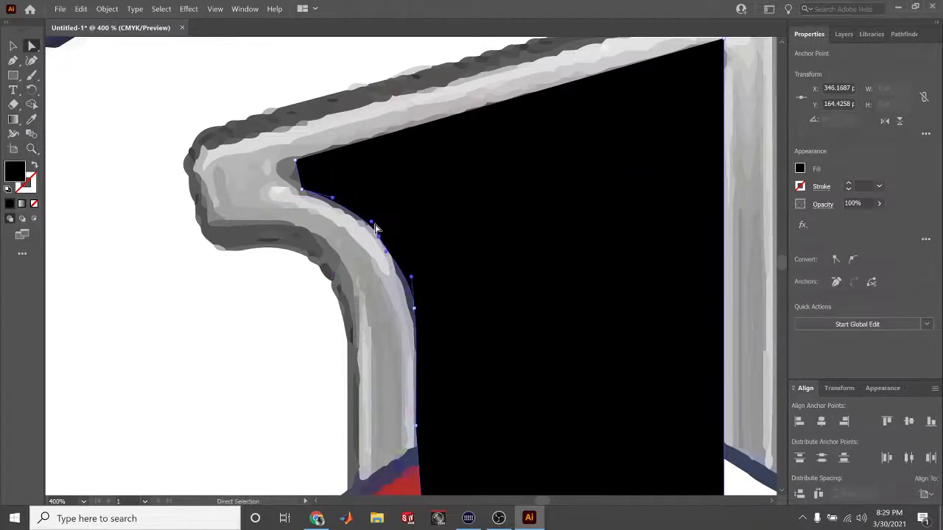
drag(372, 222, 363, 221)
drag(411, 277, 407, 276)
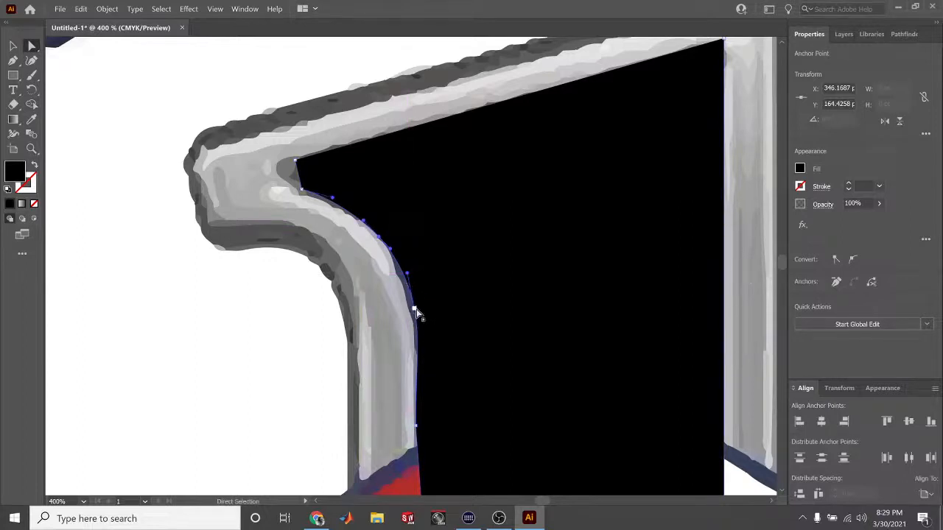
drag(416, 313, 411, 313)
Horizontally center-align the stem's upper-left anchor with the flag curve's lower anchor, keeping the curve's anchor as key anchor
scroll(417, 348, down, 3)
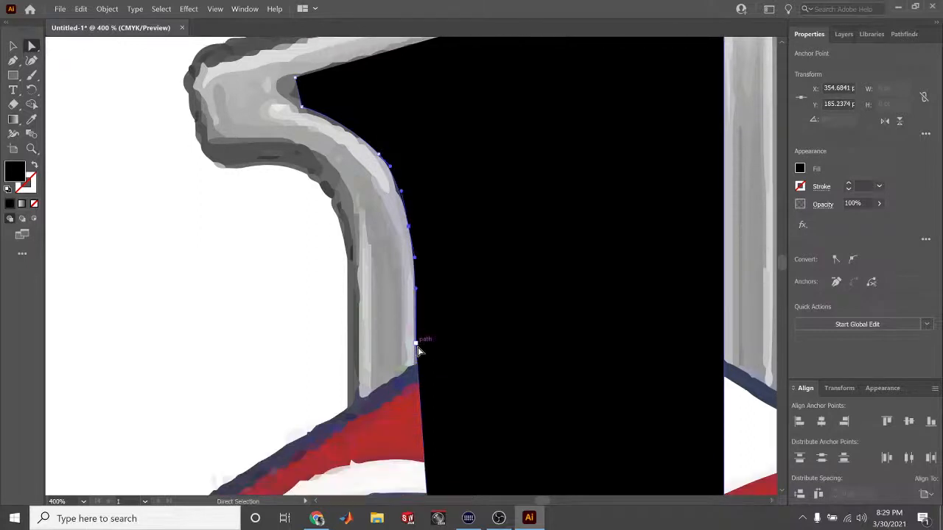
click(417, 347)
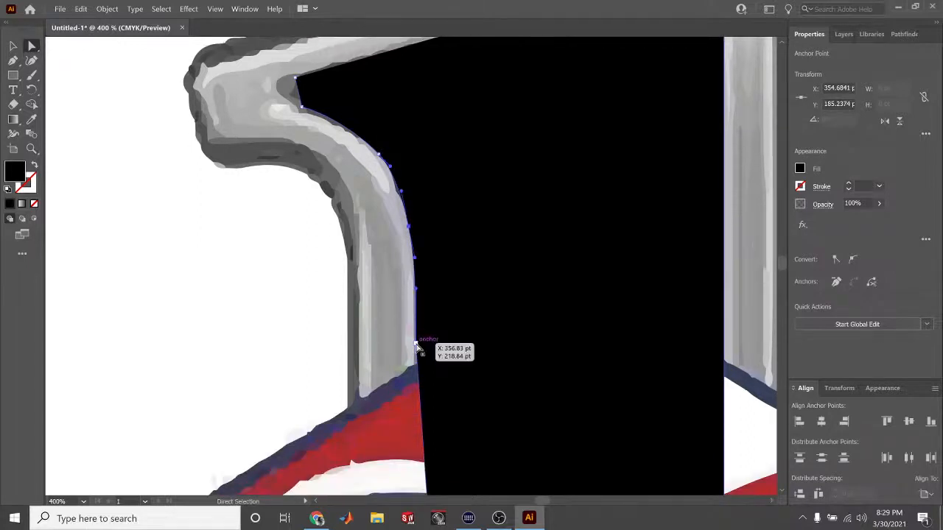
shift+click(408, 226)
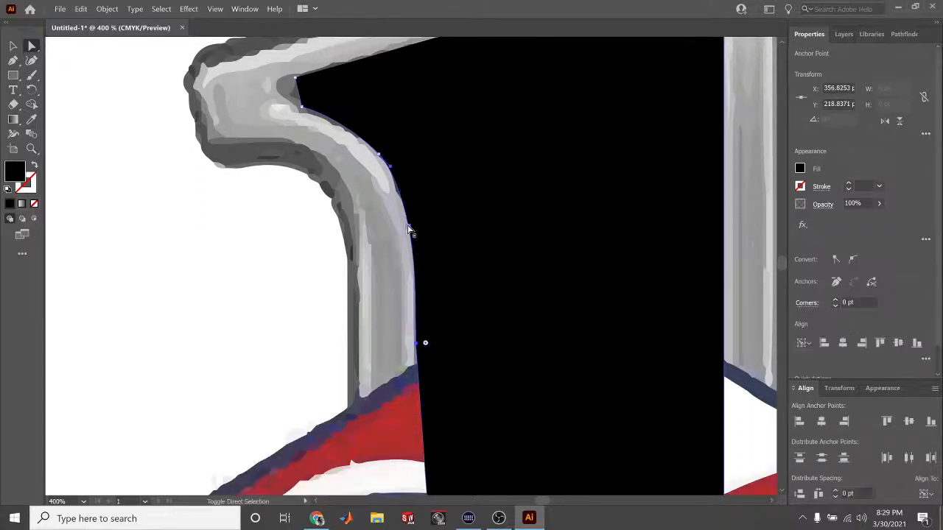
click(844, 346)
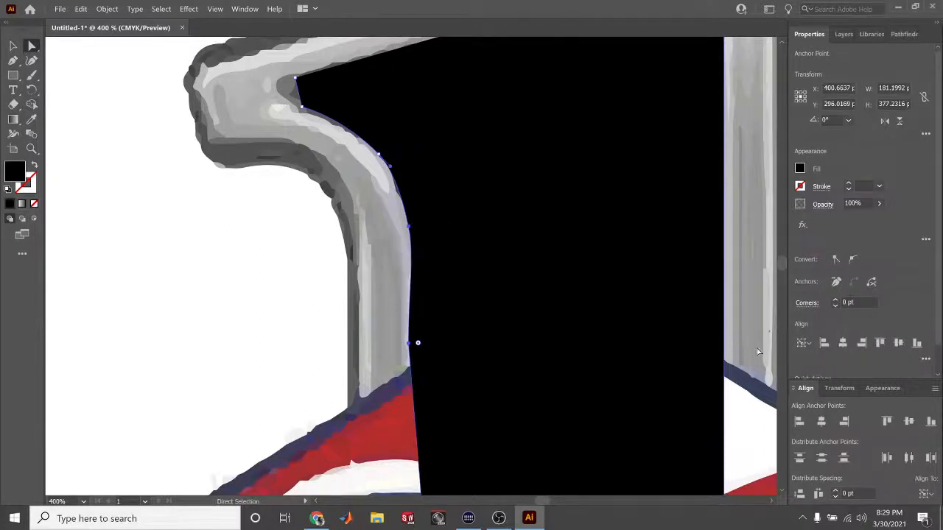
Convert the flag curve's lower anchor to a corner, then back to a smooth point to reset its handles
click(478, 273)
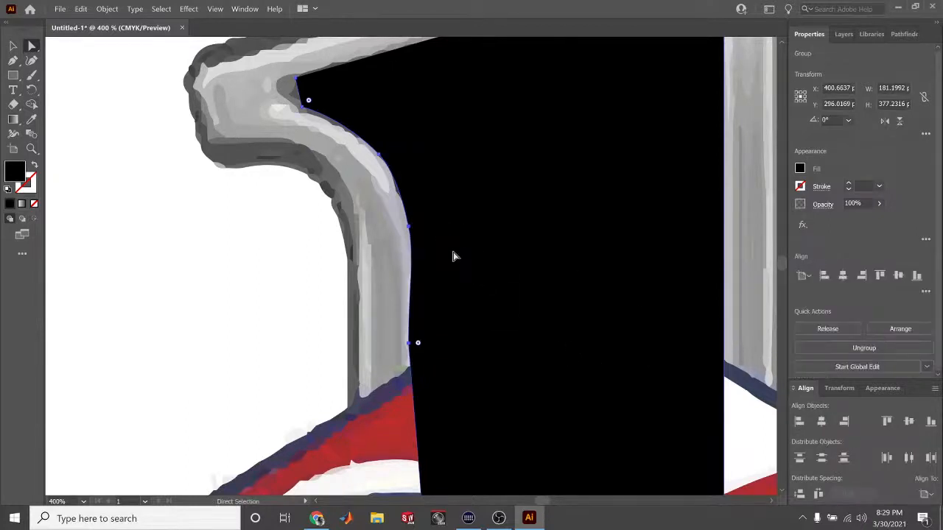
click(410, 227)
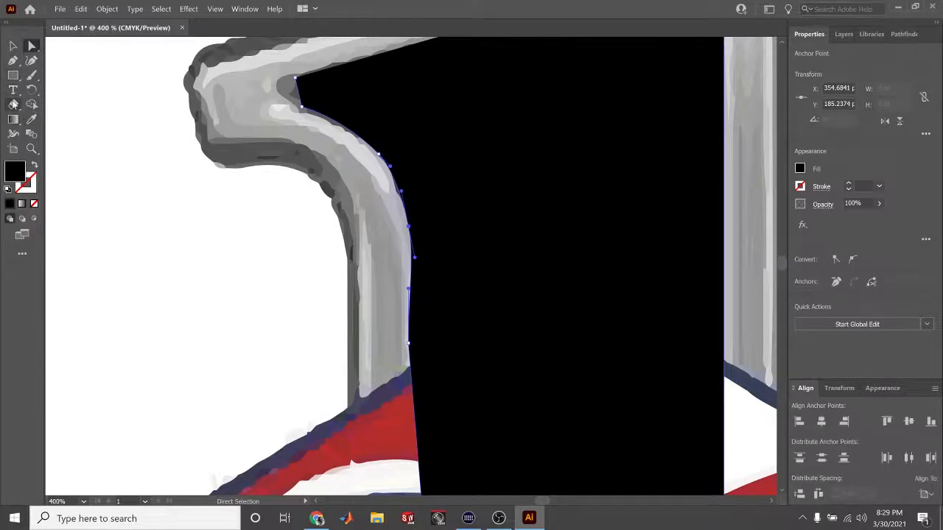
click(13, 62)
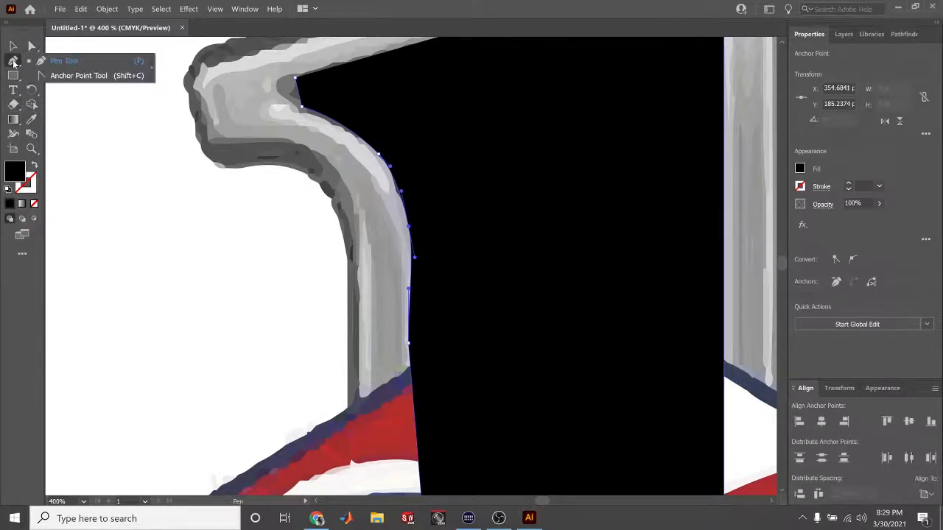
click(53, 76)
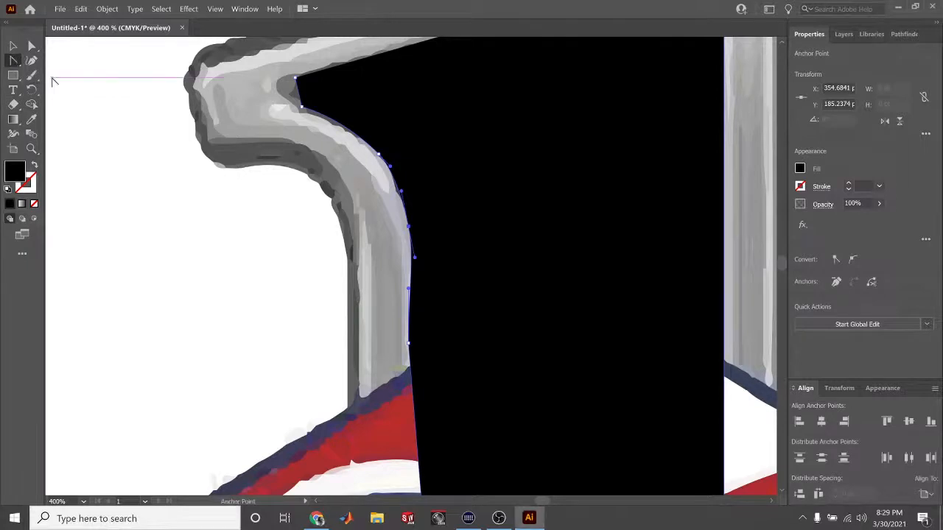
click(409, 227)
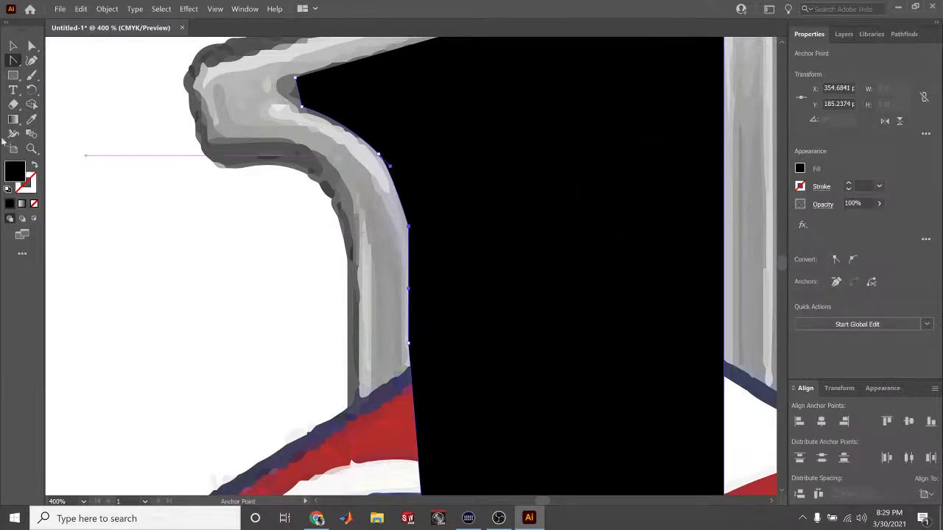
click(32, 45)
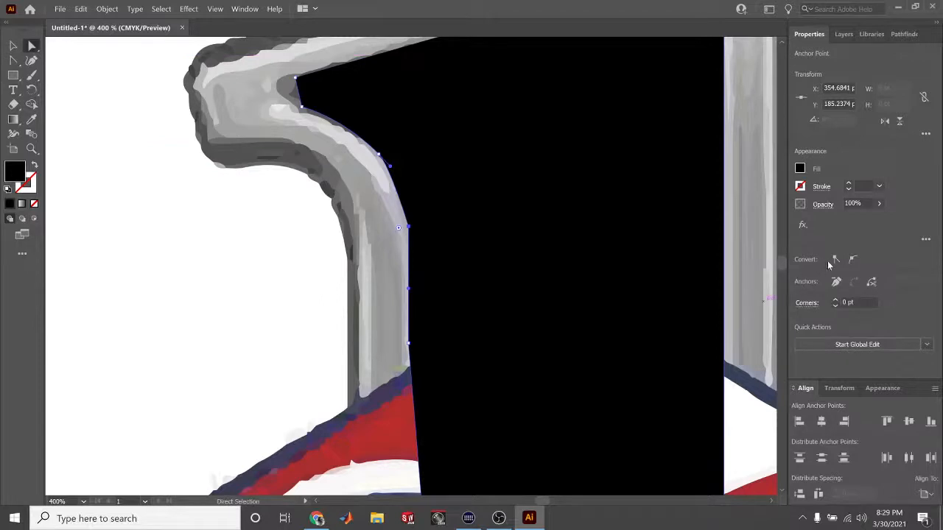
click(853, 260)
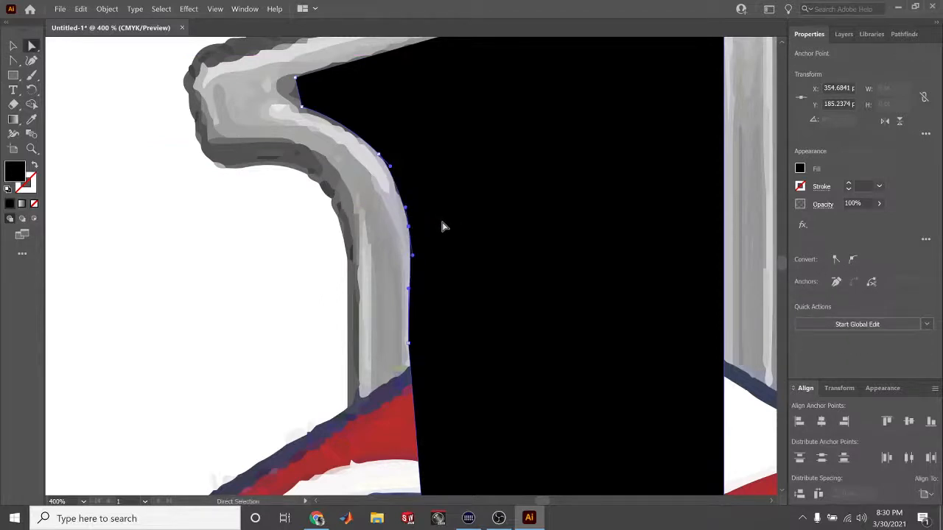
Adjust that anchor's handles independently, fitting the upper one to the reference curve and extending the lower one straight down the stem
key(shift+c)
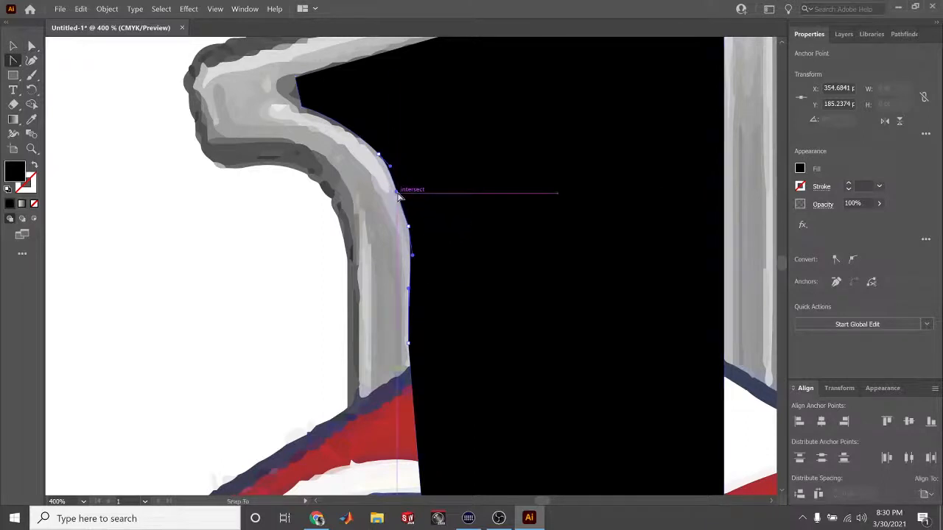
drag(397, 193, 401, 190)
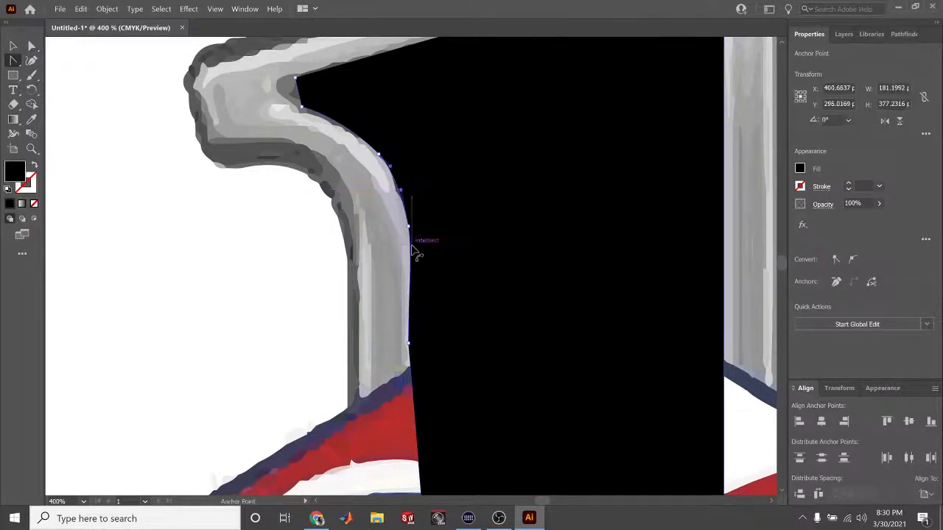
key(a)
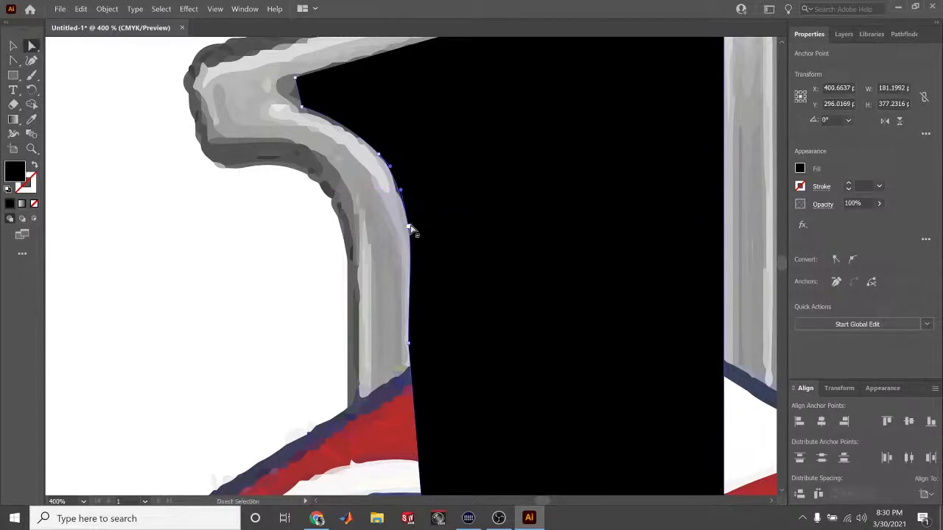
click(410, 227)
drag(413, 254, 412, 285)
Move the anchor at the lower end of the stem's left edge to about X 356.2, Y 426.0 pt
scroll(438, 326, down, 1)
scroll(438, 326, down, 12)
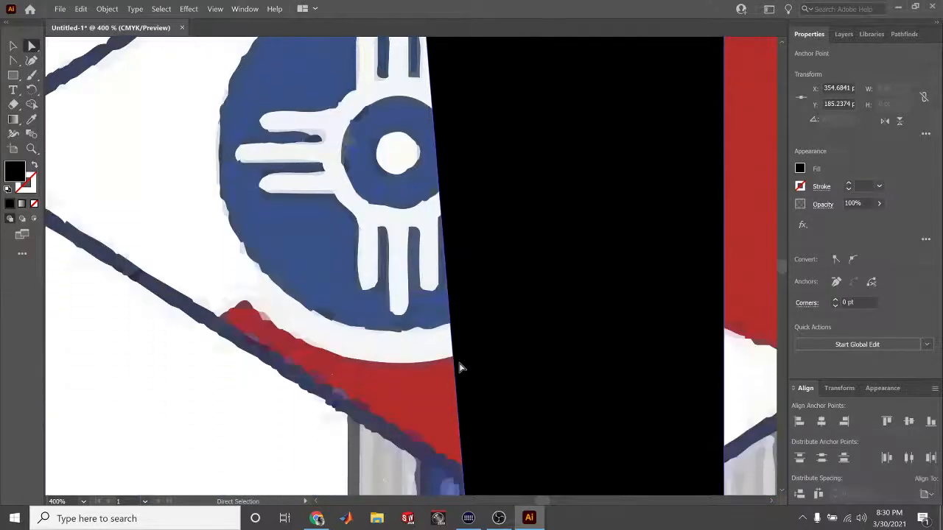
key(ctrl+minus)
key(ctrl+minus)
key(ctrl+minus)
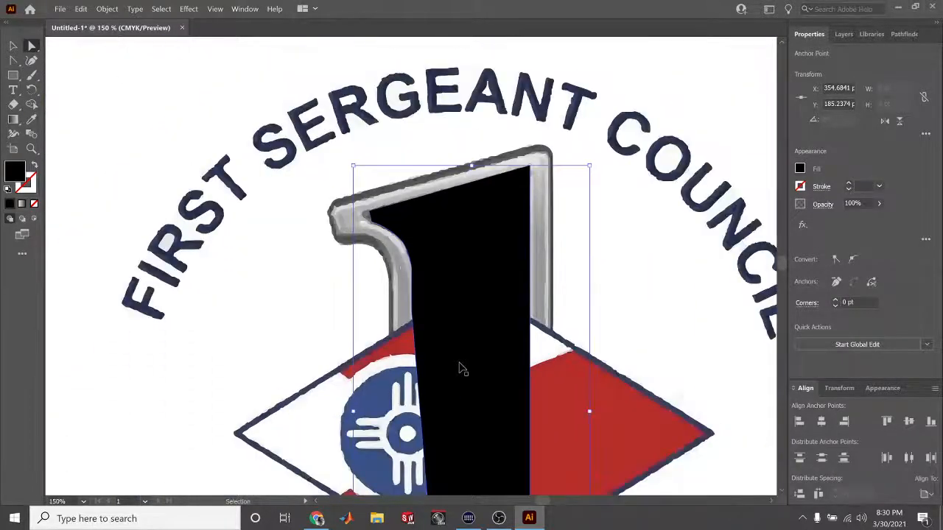
scroll(459, 367, down, 5)
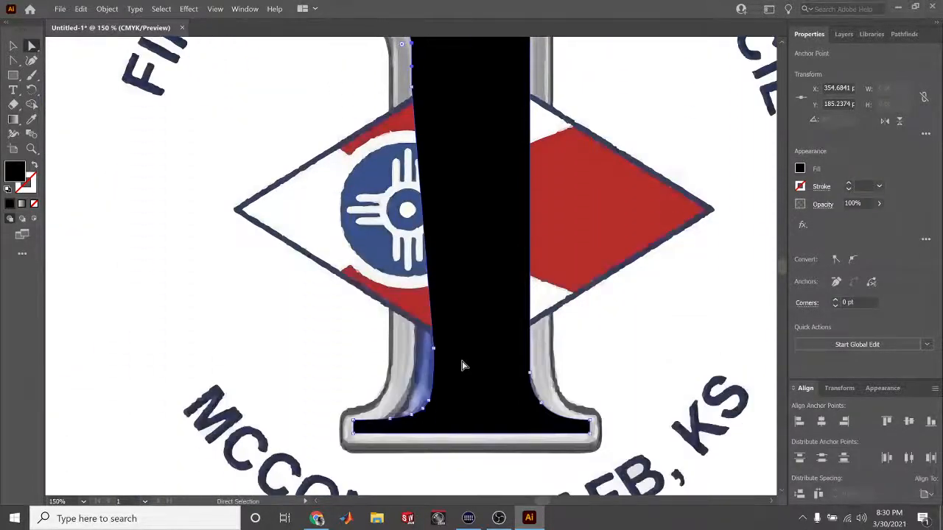
drag(433, 355, 416, 360)
Horizontally center-align the upper and lower anchors of the stem's left edge, using the lower one as key anchor
scroll(416, 360, up, 5)
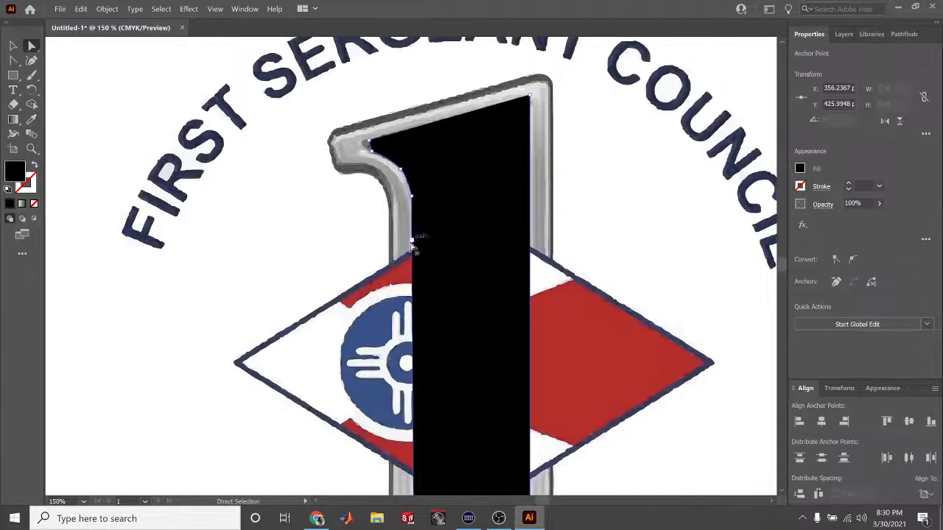
scroll(452, 398, down, 3)
scroll(452, 404, down, 3)
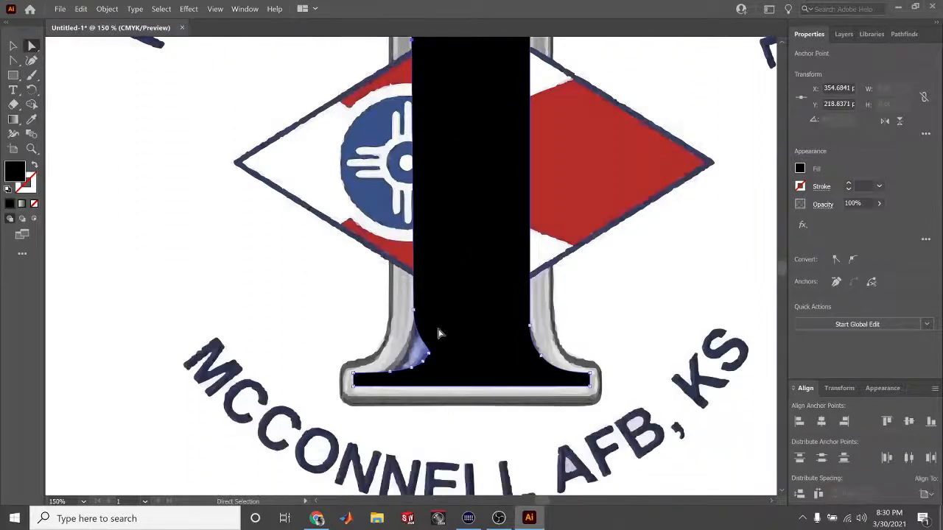
click(421, 313)
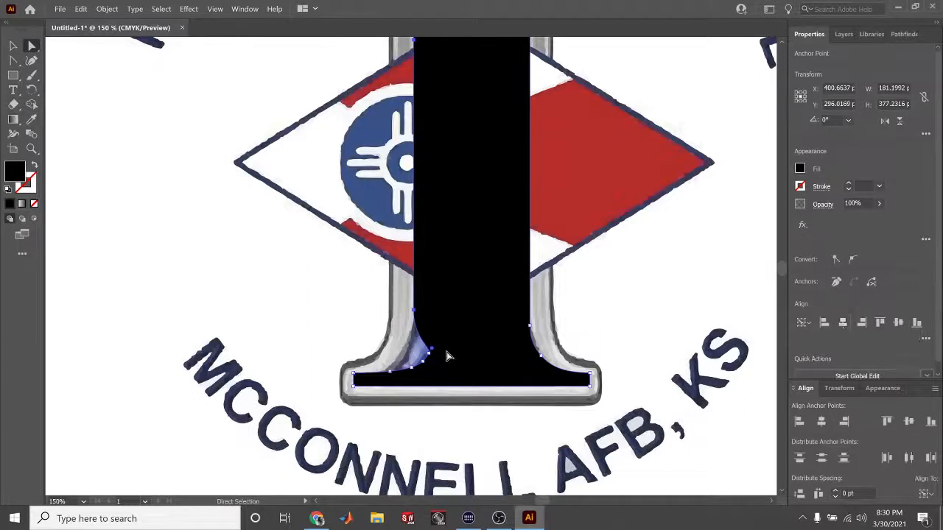
Delete the three surplus anchors along the left curve between the numeral 1's stem and its base
key(minus)
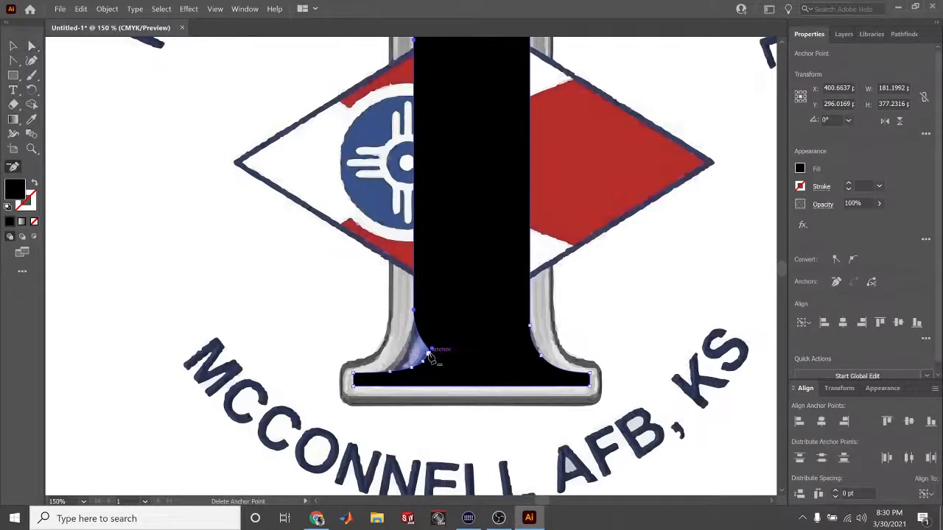
click(429, 354)
click(424, 362)
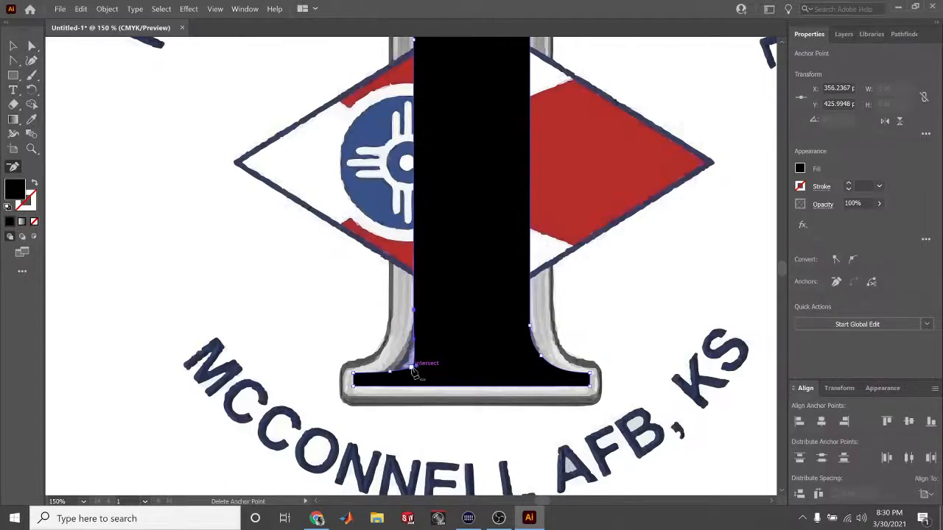
click(412, 366)
Move the remaining anchor of the left base curve to about X 347.9, Y 464.9 pt to match the reference
key(a)
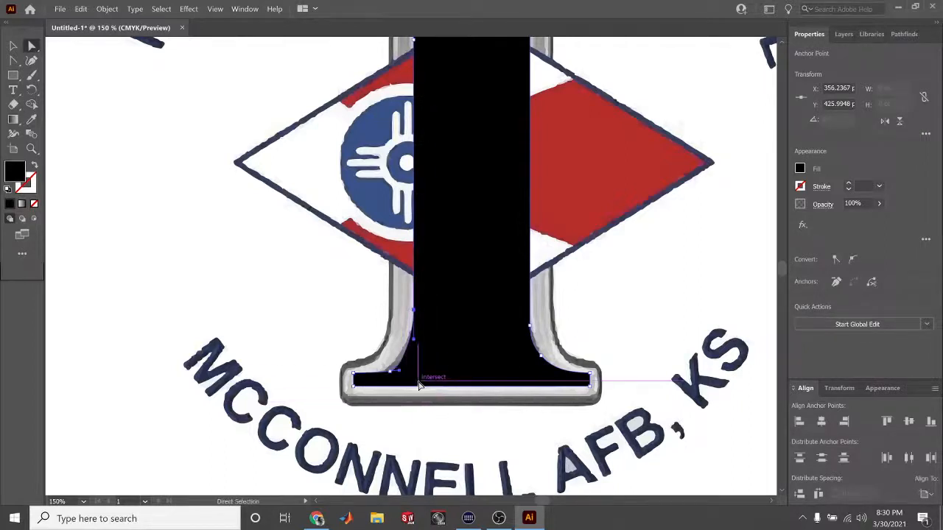
drag(390, 376, 402, 363)
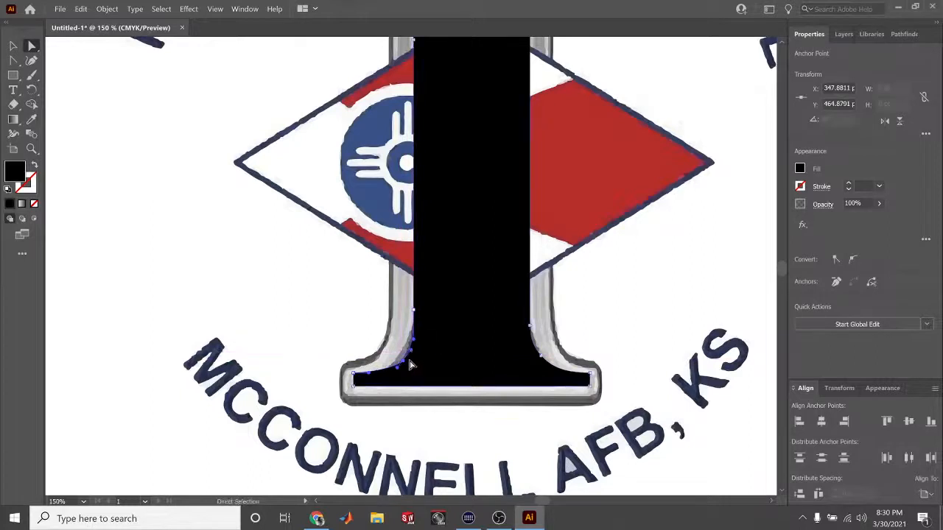
click(358, 349)
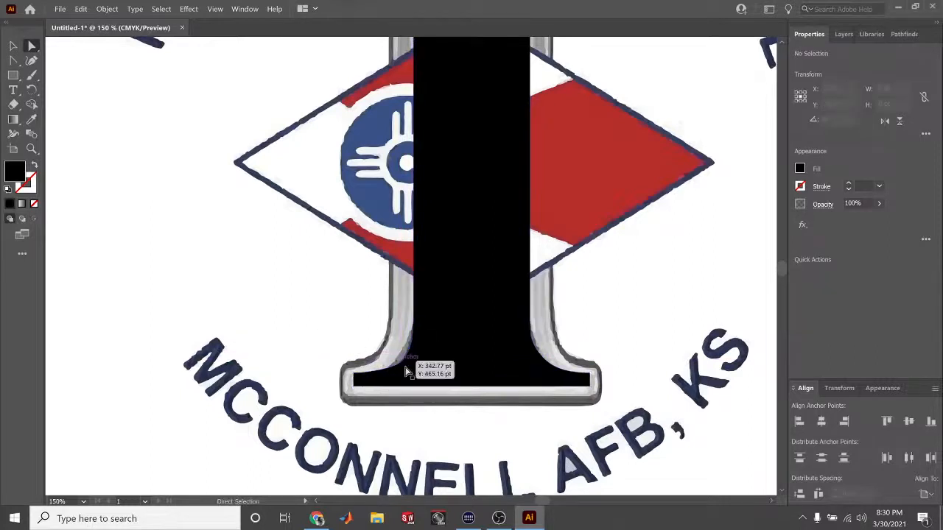
scroll(475, 375, up, 3)
scroll(479, 374, up, 2)
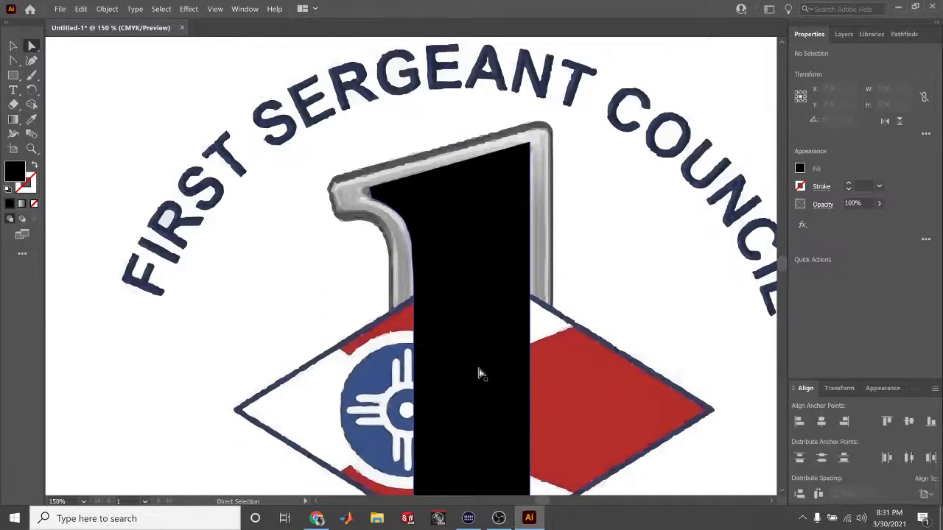
click(800, 170)
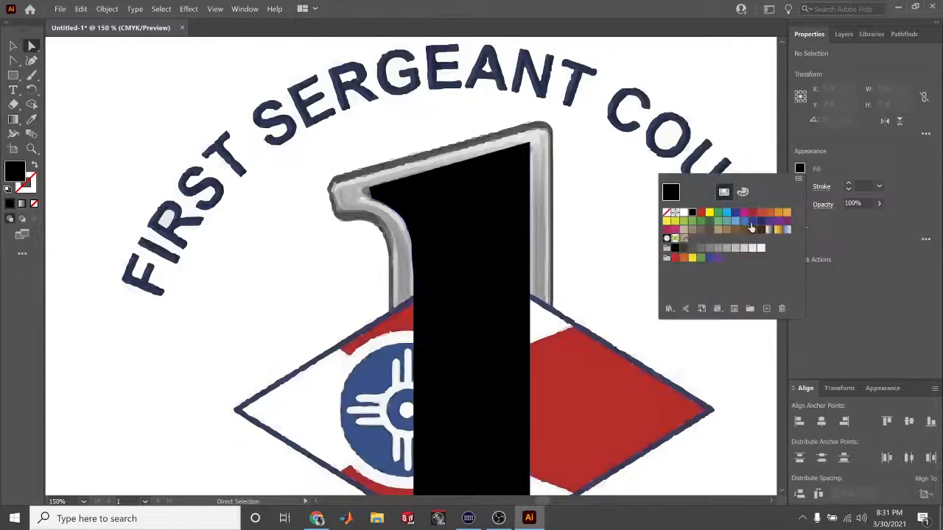
click(800, 170)
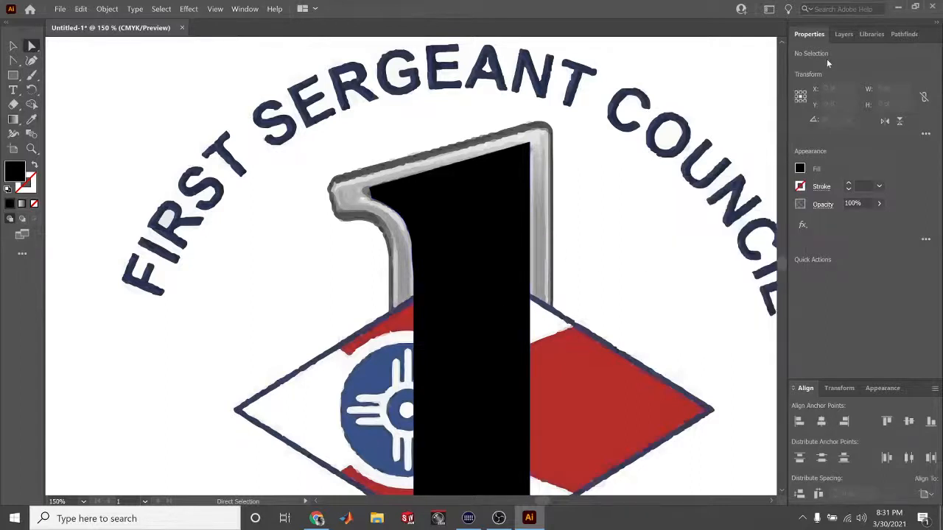
Show the Diamond layer and hide the reference artwork on Layer 2 to check the numeral against the diamond
click(844, 34)
click(725, 54)
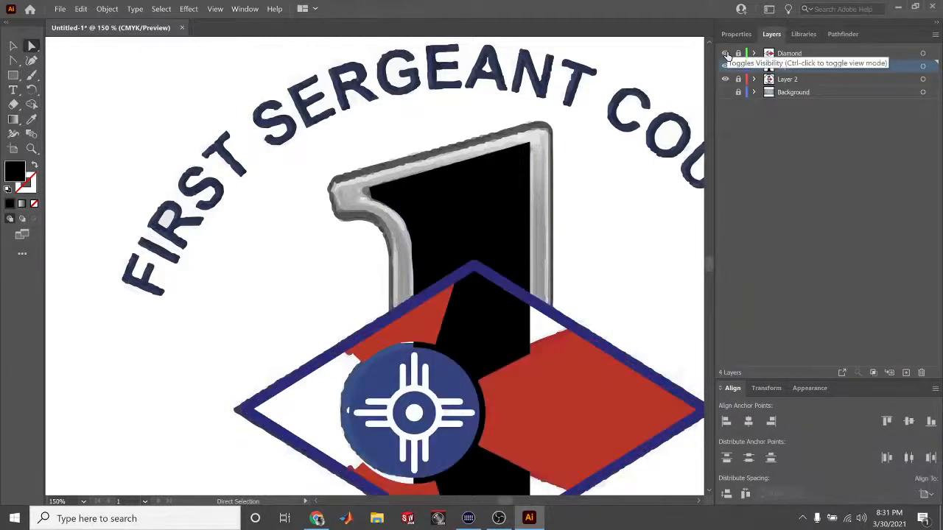
click(726, 80)
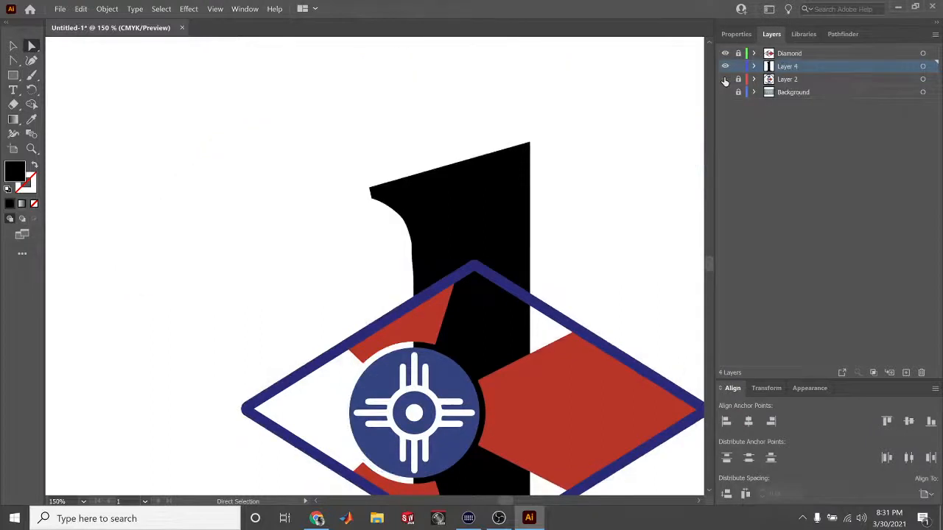
scroll(621, 258, down, 4)
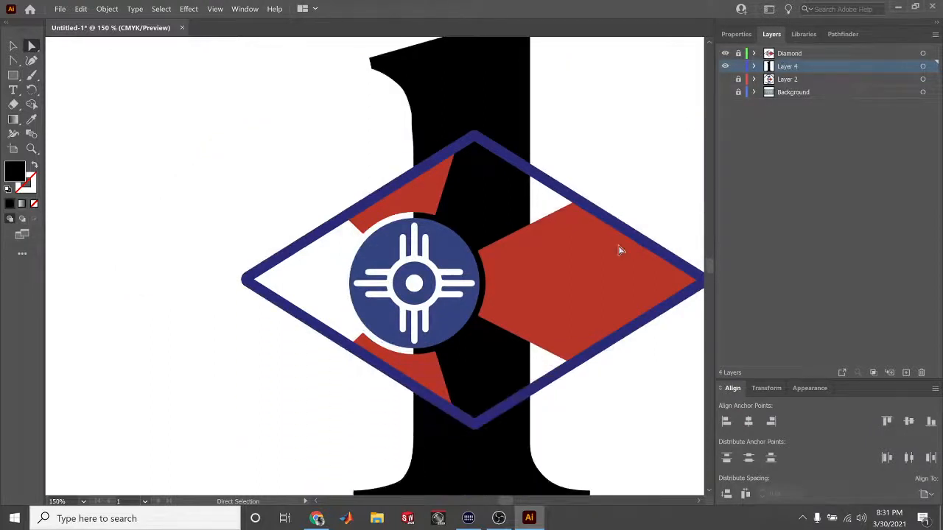
scroll(621, 250, down, 1)
scroll(618, 251, up, 3)
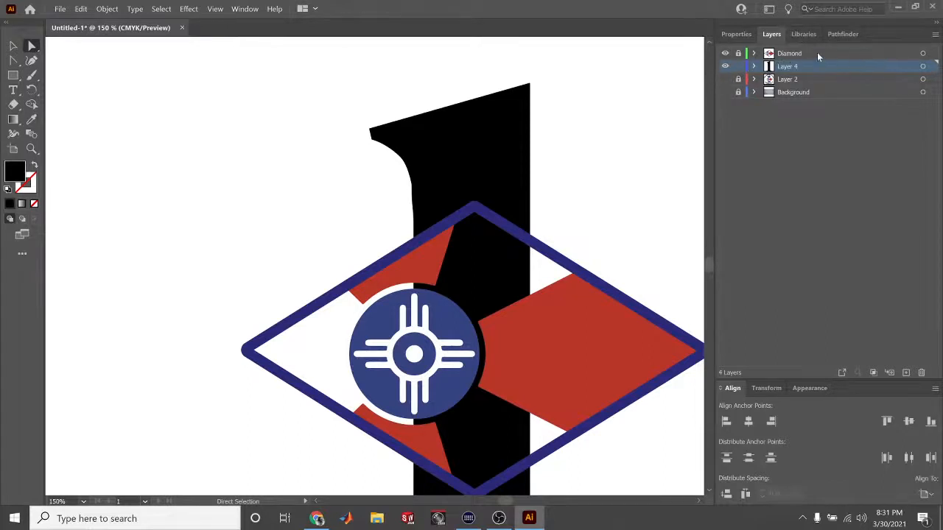
Apply the diamond border's blue stroke and empty fill to the numeral 1 with the Eyedropper, then deselect it
click(929, 67)
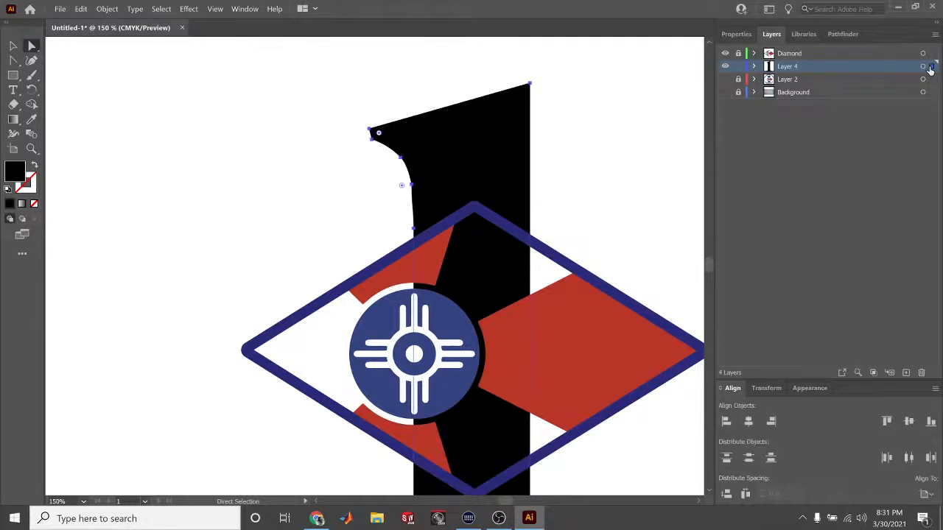
key(i)
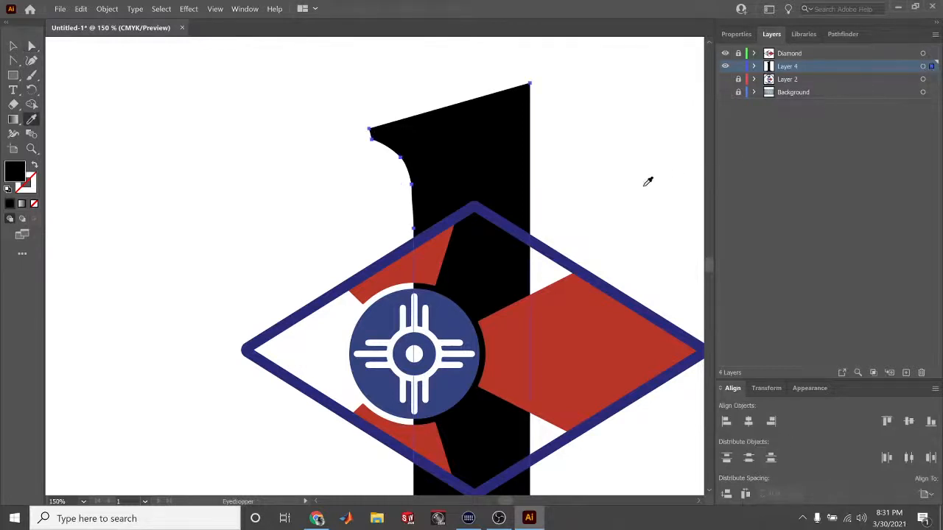
click(553, 250)
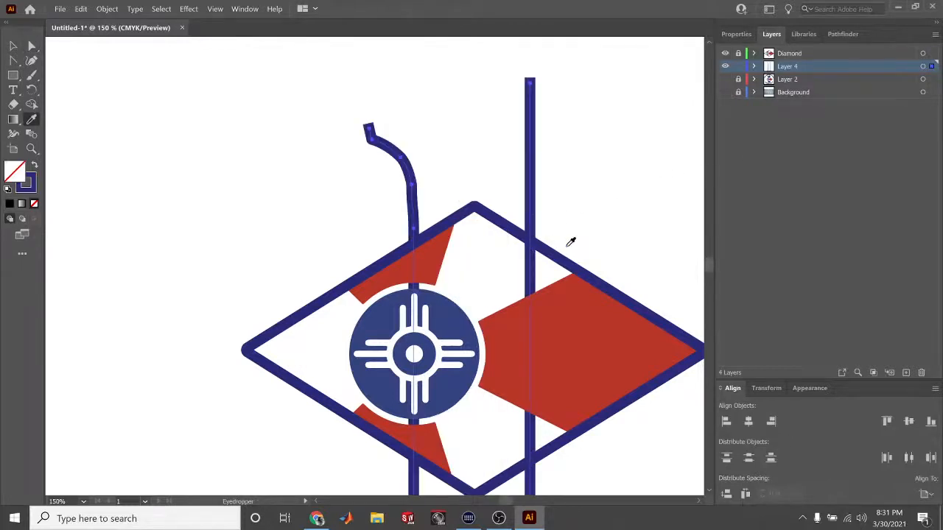
scroll(571, 242, up, 2)
scroll(571, 241, up, 2)
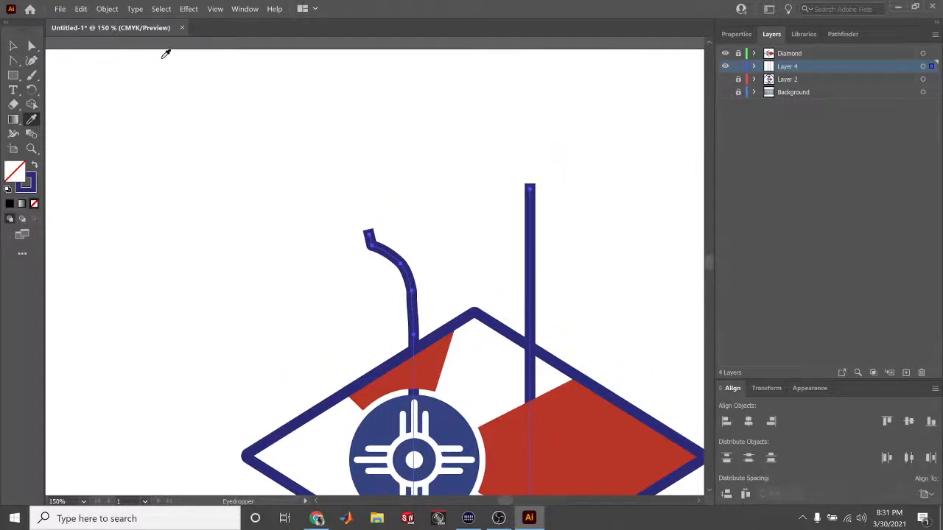
click(13, 45)
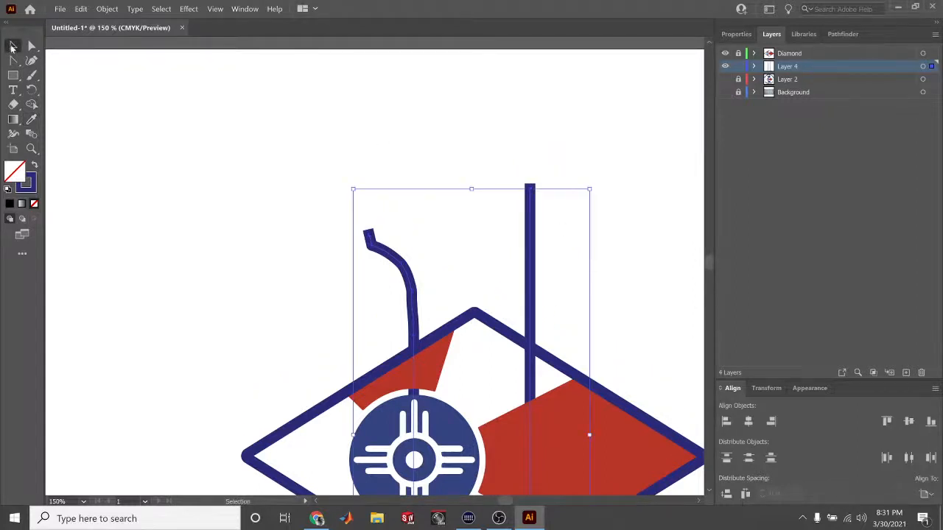
click(388, 215)
In outline view, close the numeral 1's open slanted top edge with a straight Pen segment, then return to preview
key(ctrl+y)
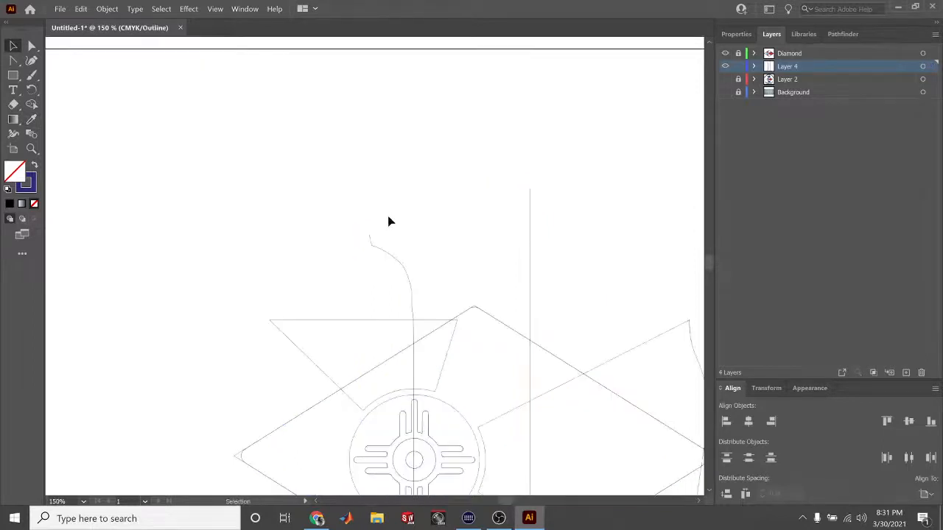
scroll(391, 221, up, 3)
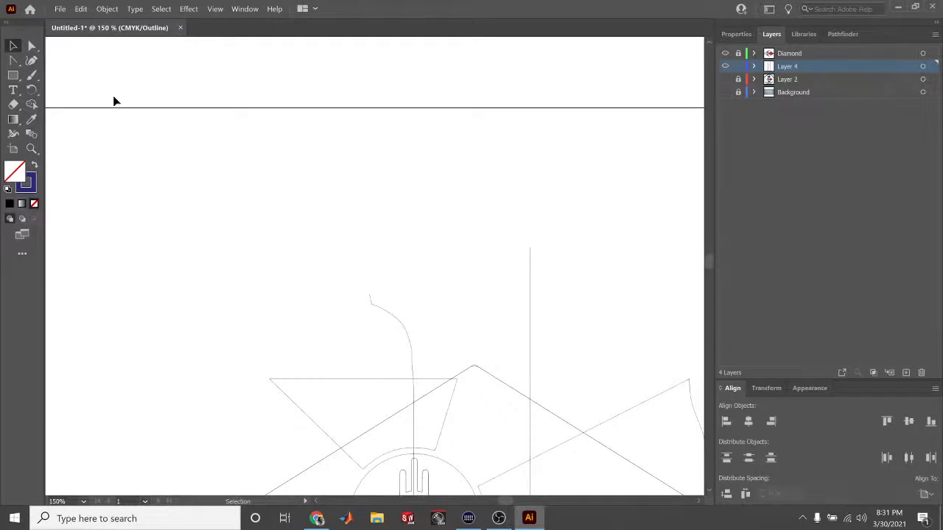
click(11, 64)
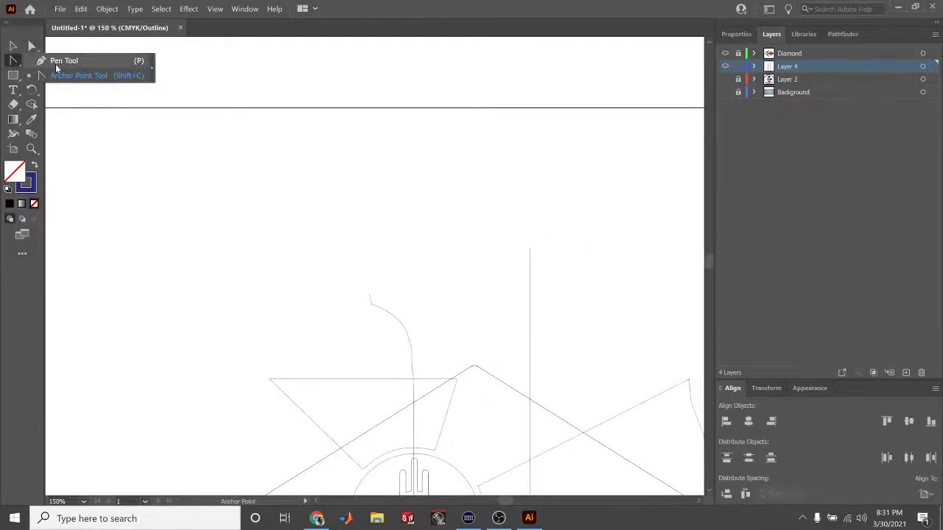
click(55, 62)
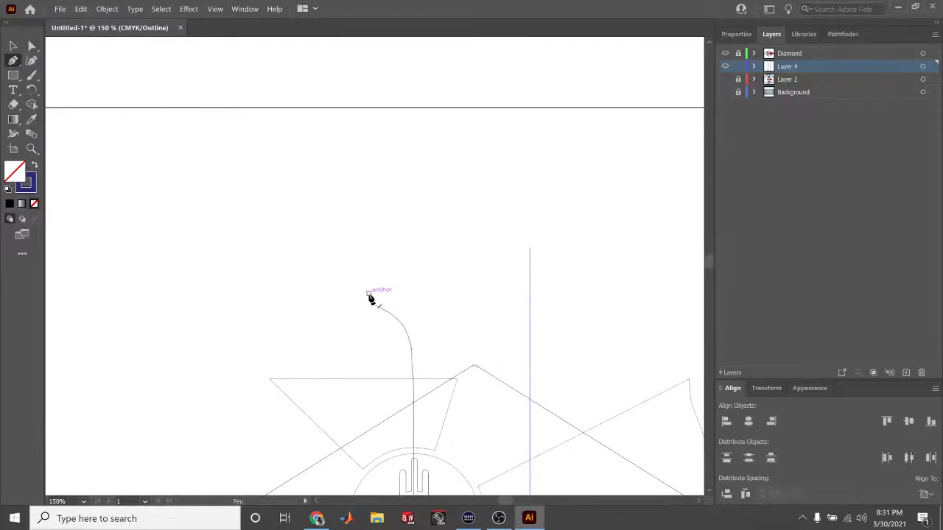
click(369, 294)
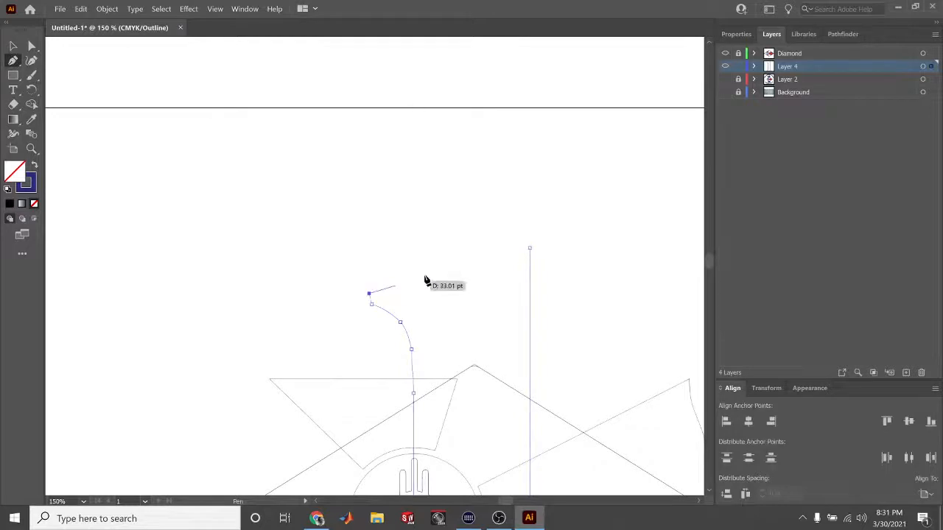
click(529, 249)
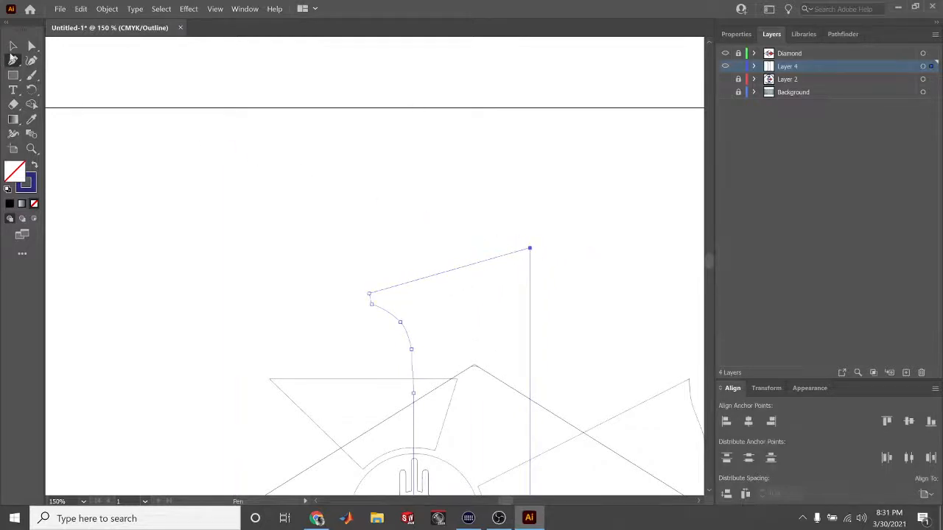
click(13, 46)
click(345, 157)
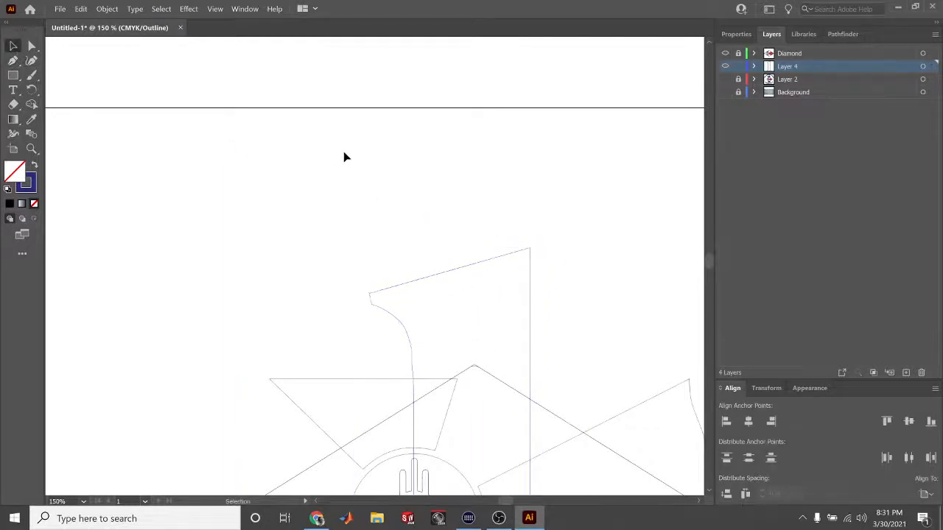
key(ctrl+y)
Select all the numeral 1 artwork on Layer 4
scroll(396, 215, down, 1)
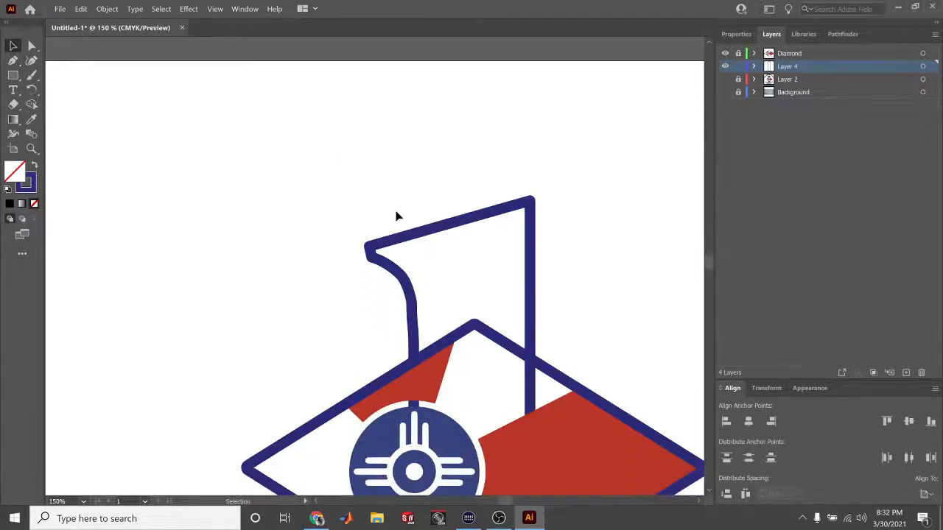
scroll(396, 216, down, 1)
scroll(552, 165, down, 1)
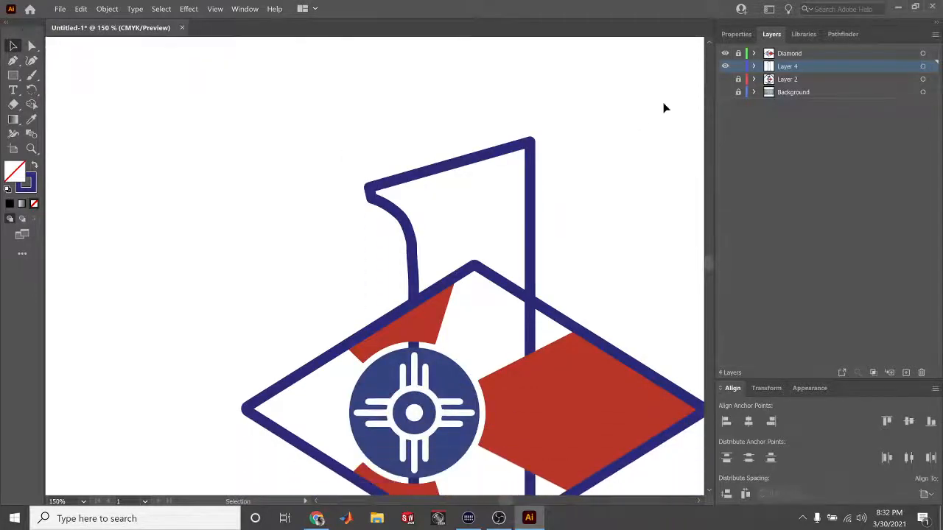
click(736, 34)
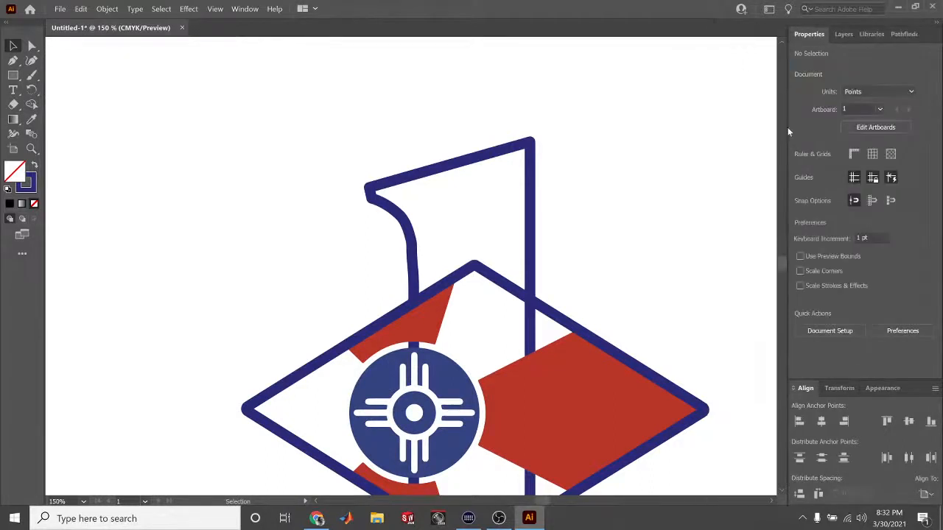
click(844, 34)
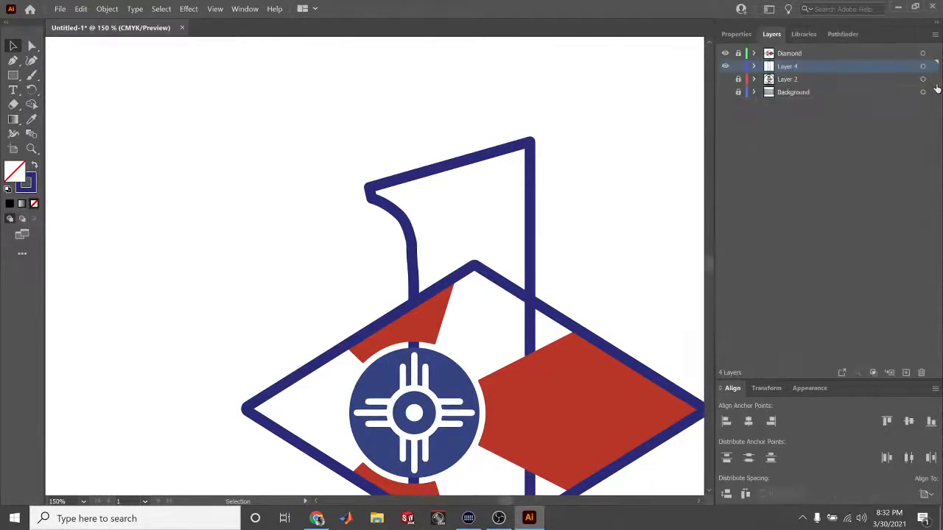
click(931, 67)
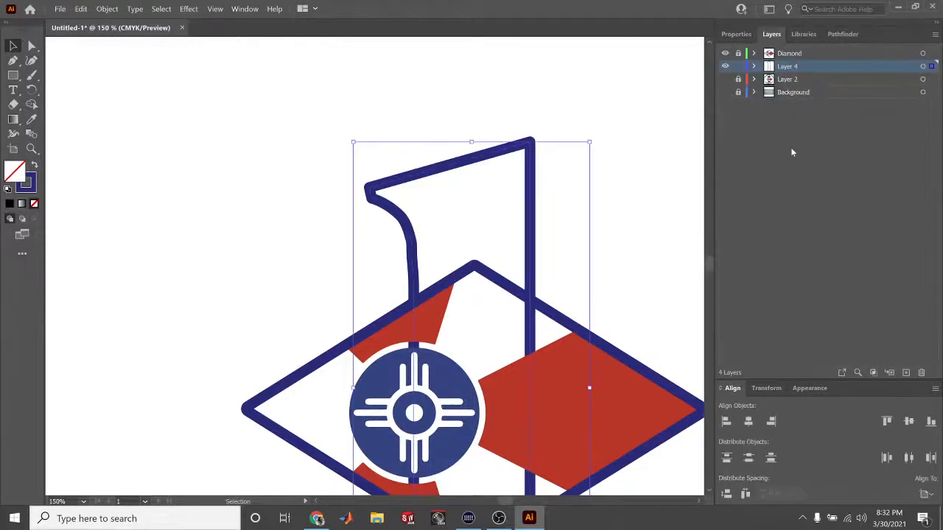
Set the numeral 1 outline's stroke to black with a weight of 1 pt
click(727, 38)
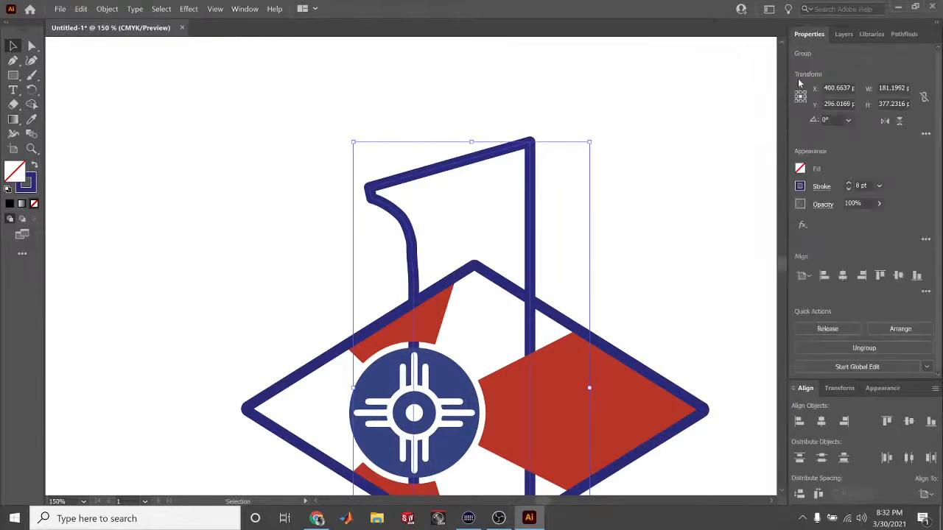
click(801, 188)
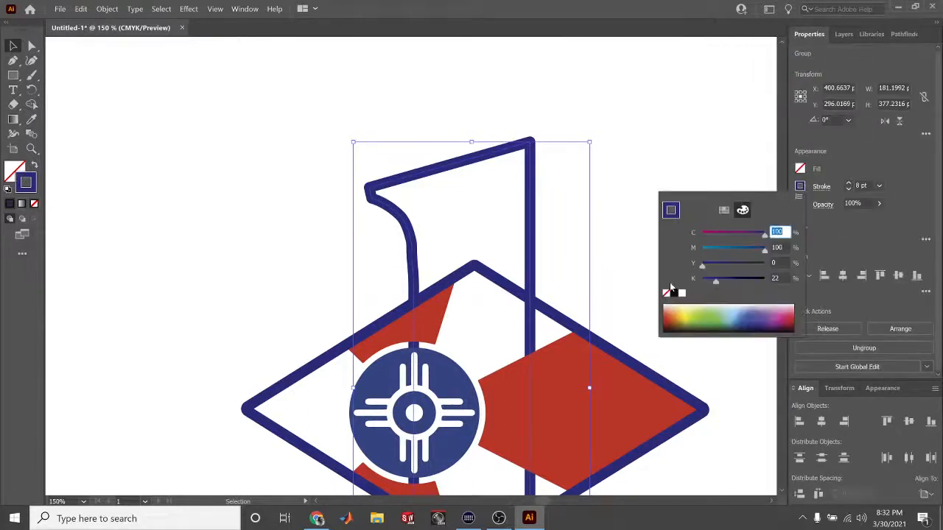
click(673, 293)
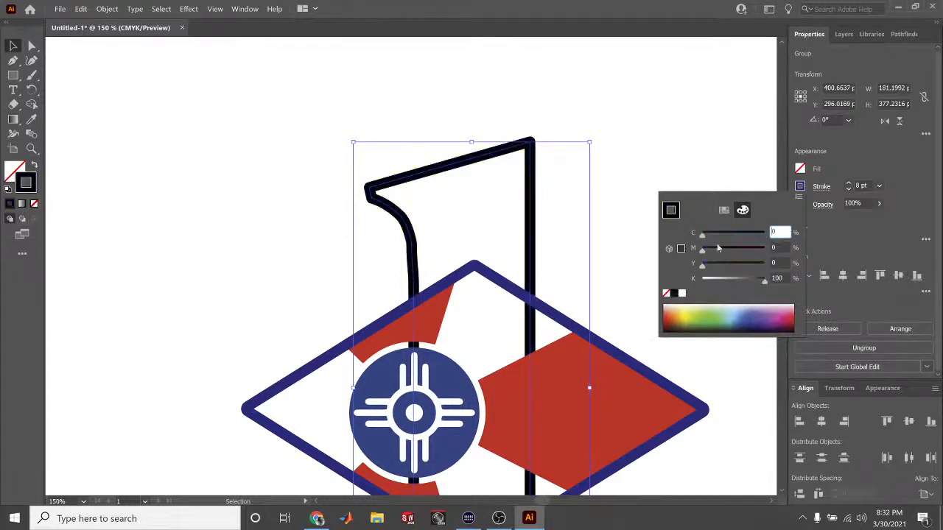
click(848, 192)
click(848, 192)
click(848, 191)
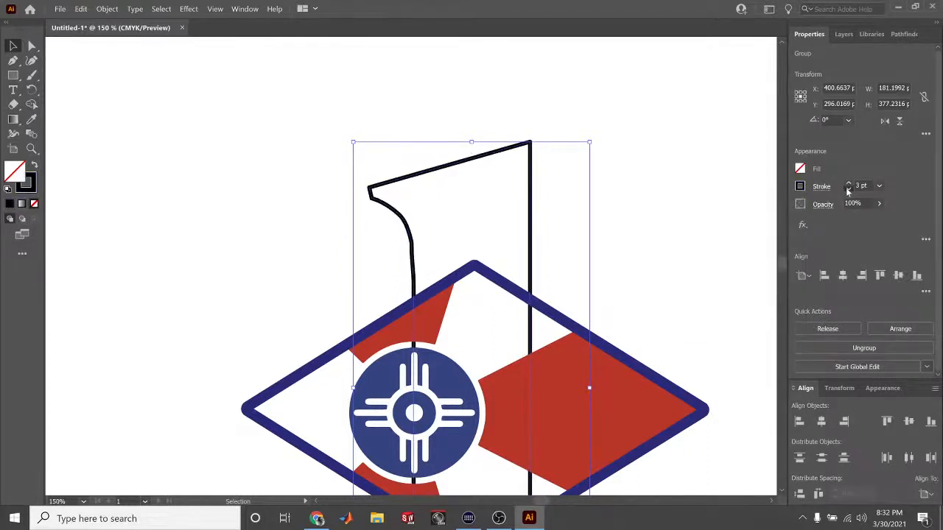
click(848, 192)
click(848, 192)
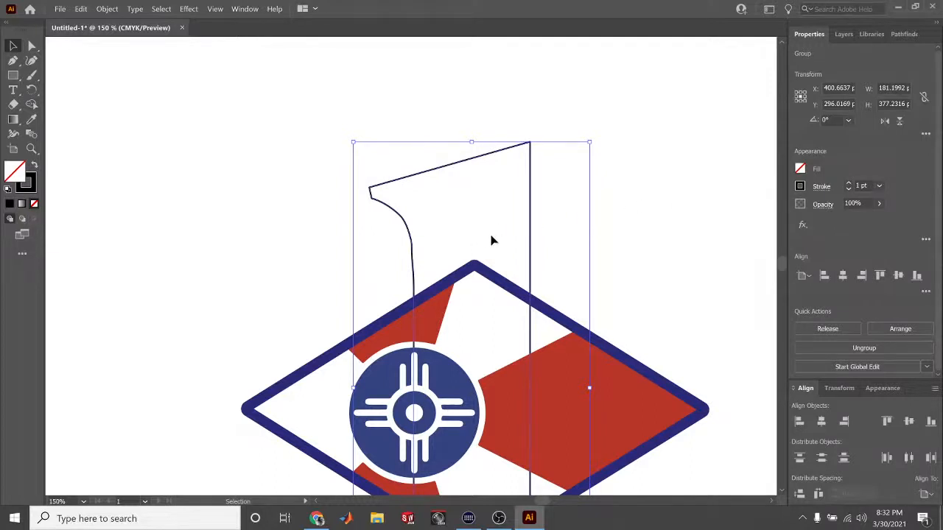
Move the anchor below the numeral's flag curve over the left stem edge and horizontally center-align it with the anchor beneath it
key(a)
click(414, 248)
click(414, 247)
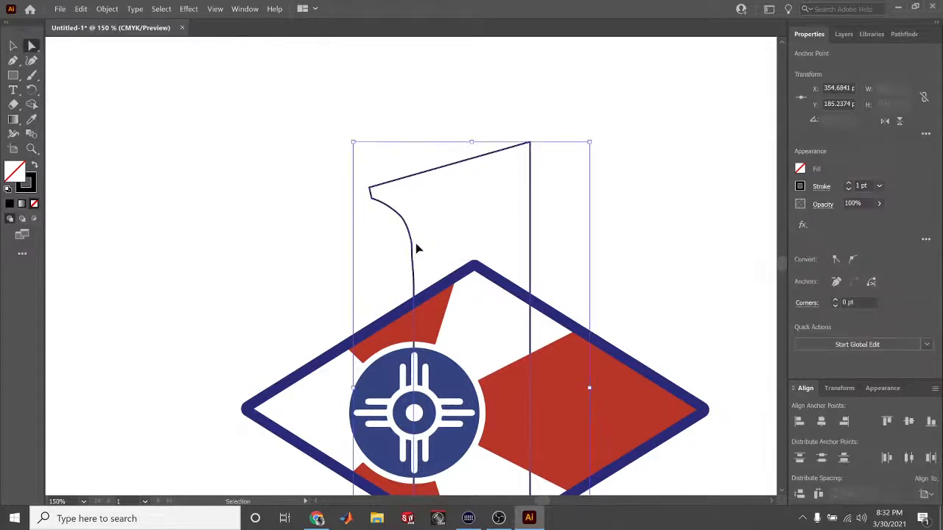
scroll(416, 248, up, 3)
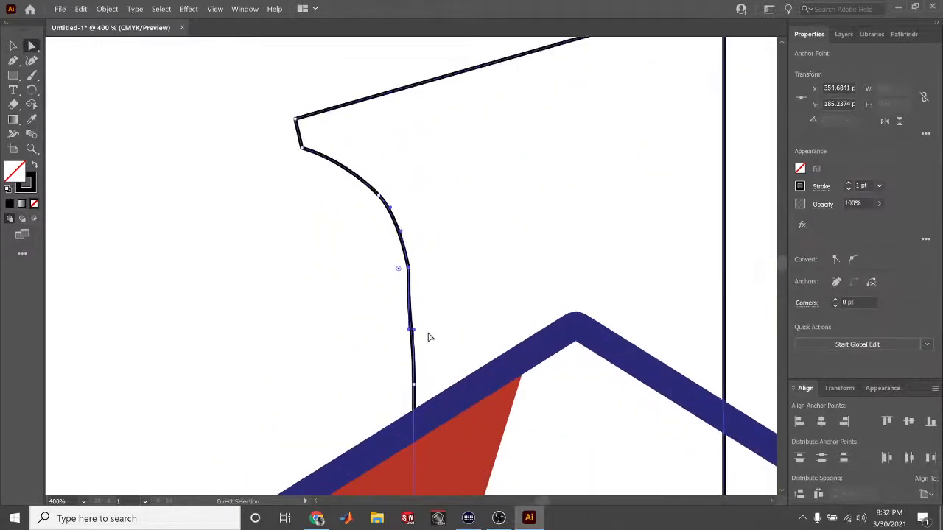
drag(413, 331, 410, 331)
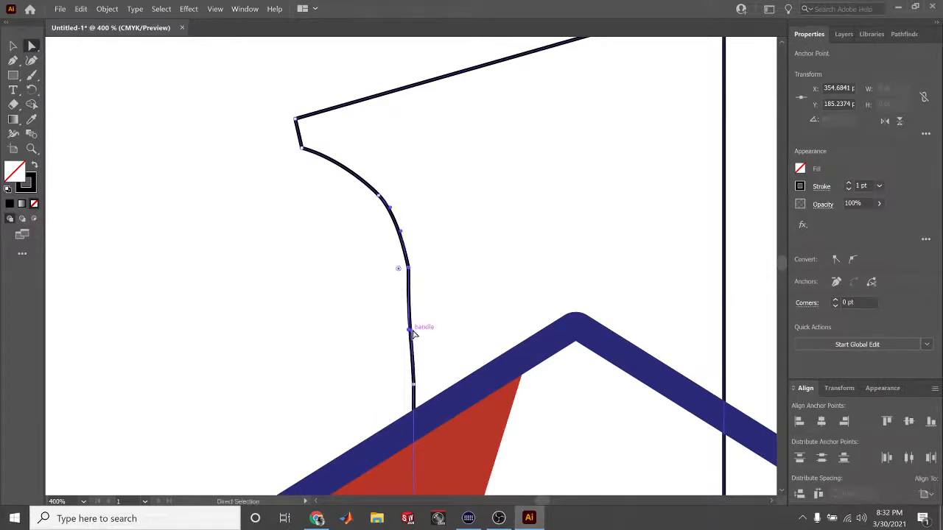
click(410, 271)
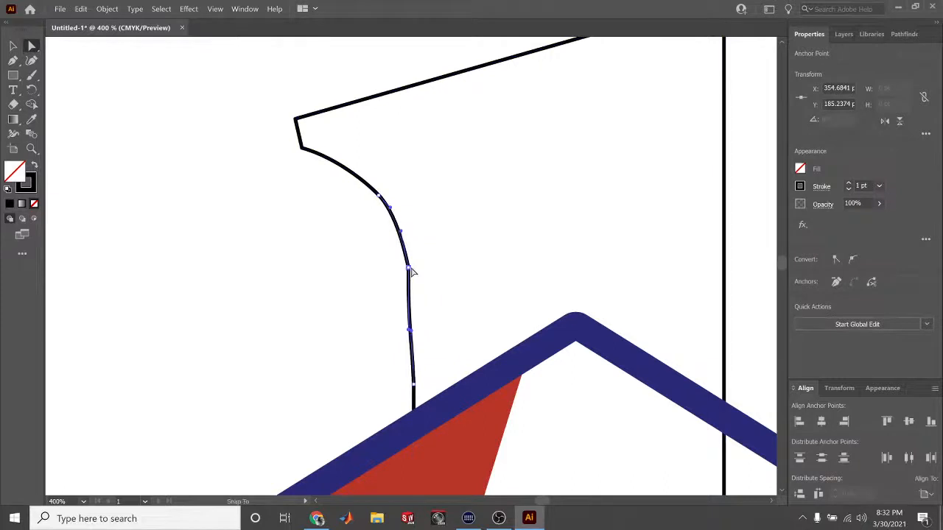
drag(413, 272, 416, 272)
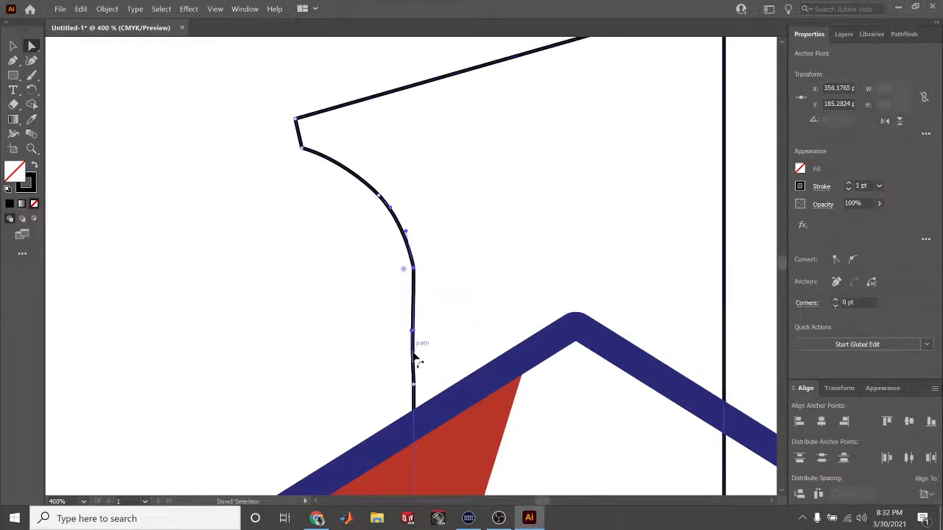
click(414, 387)
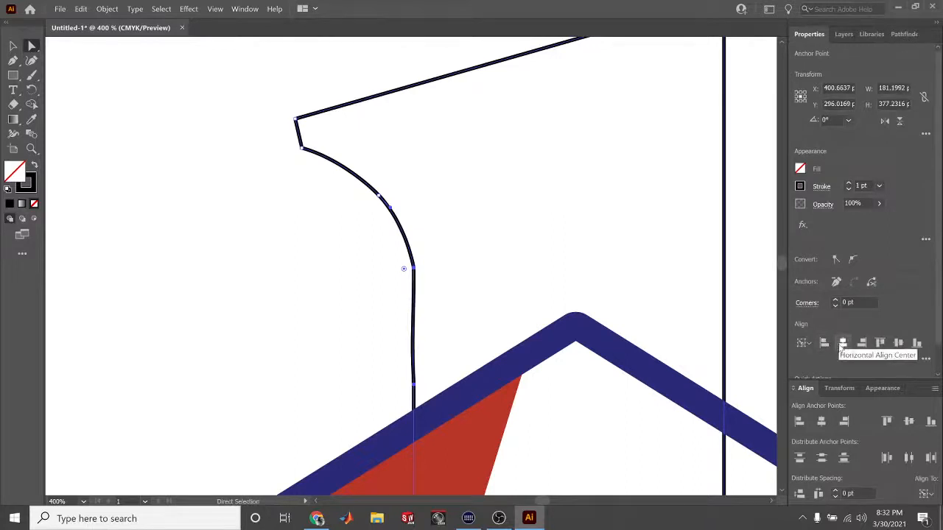
click(427, 278)
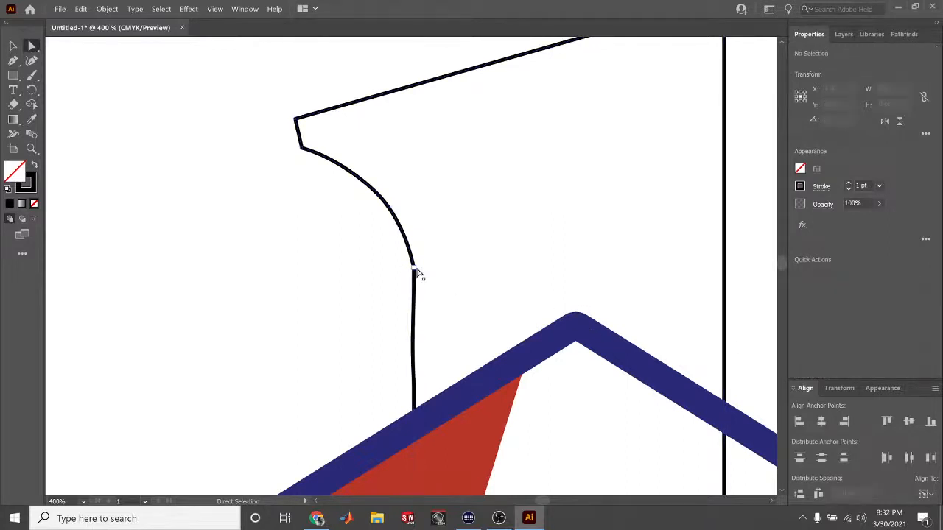
Straighten the left stem edge above the diamond by moving the curve anchor's lower handle onto the anchor beneath it
click(414, 272)
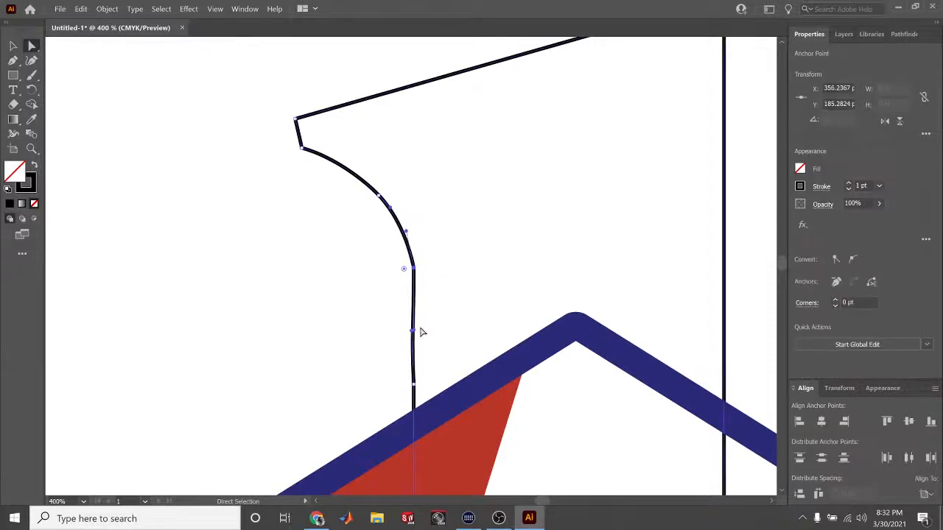
scroll(418, 333, up, 1)
scroll(419, 331, down, 2)
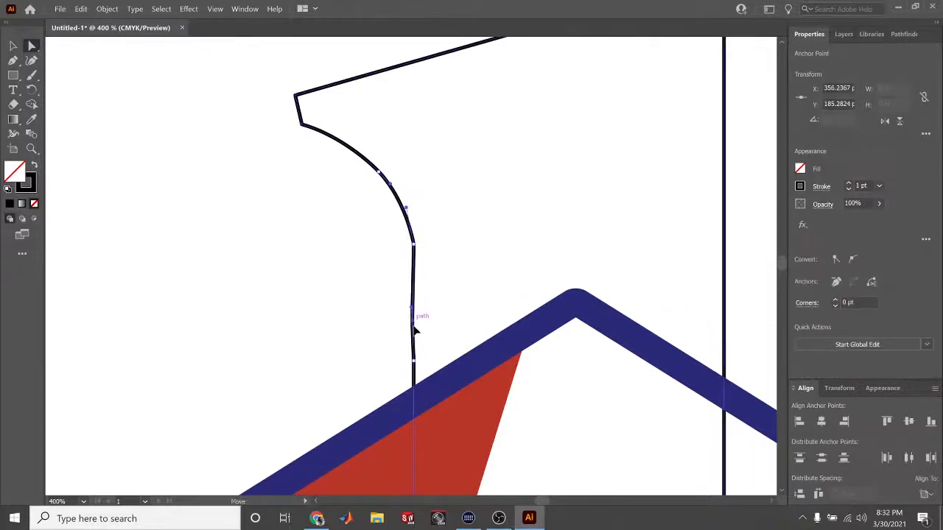
drag(414, 354, 414, 361)
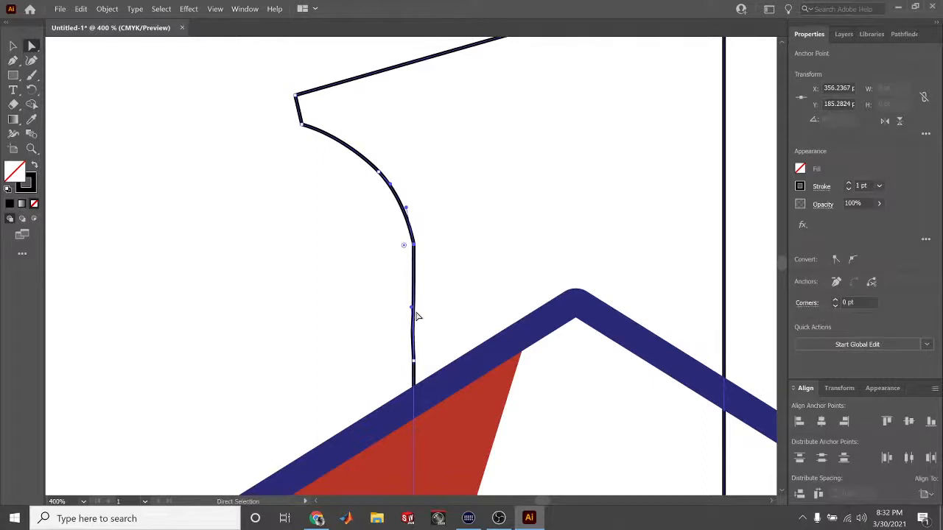
drag(414, 311, 415, 362)
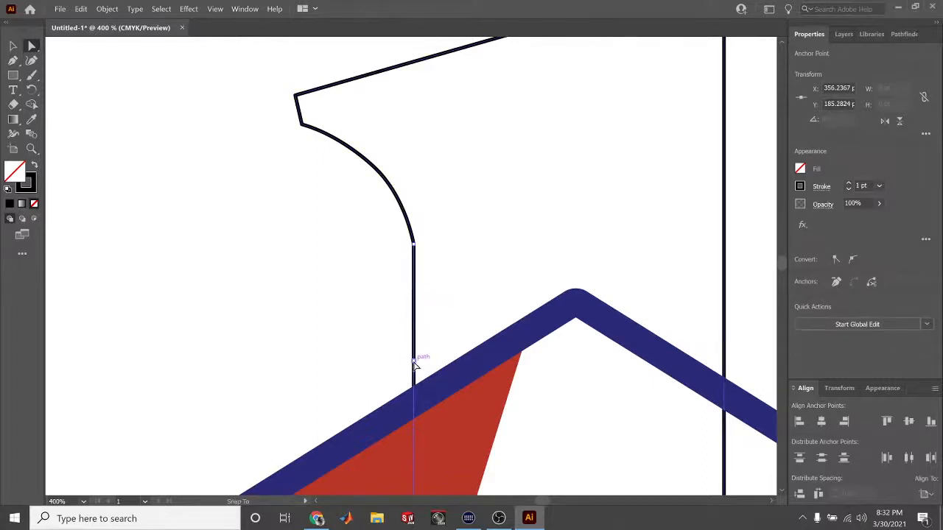
click(447, 300)
scroll(371, 287, up, 2)
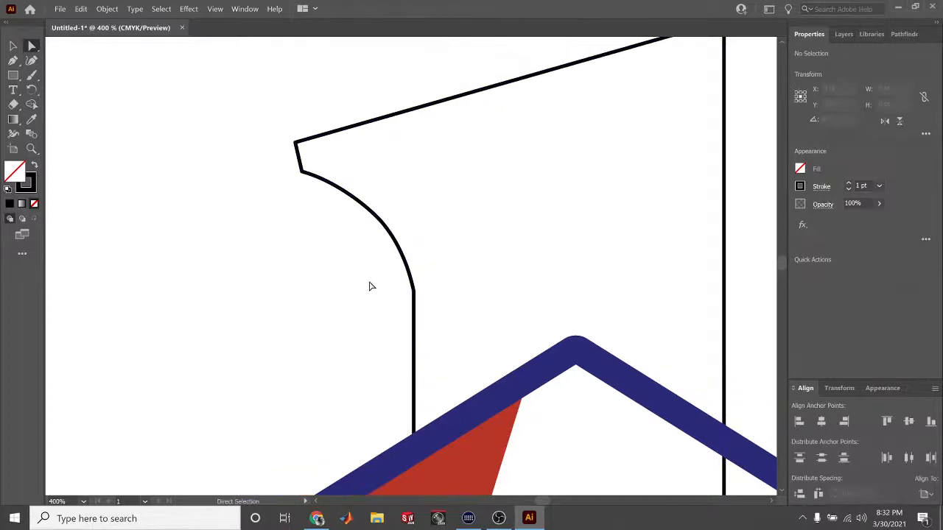
Select the numeral 1 on Layer 4 and fill it with a medium blue swatch
key(ctrl+minus)
key(ctrl+minus)
key(ctrl+minus)
key(ctrl+minus)
key(ctrl+minus)
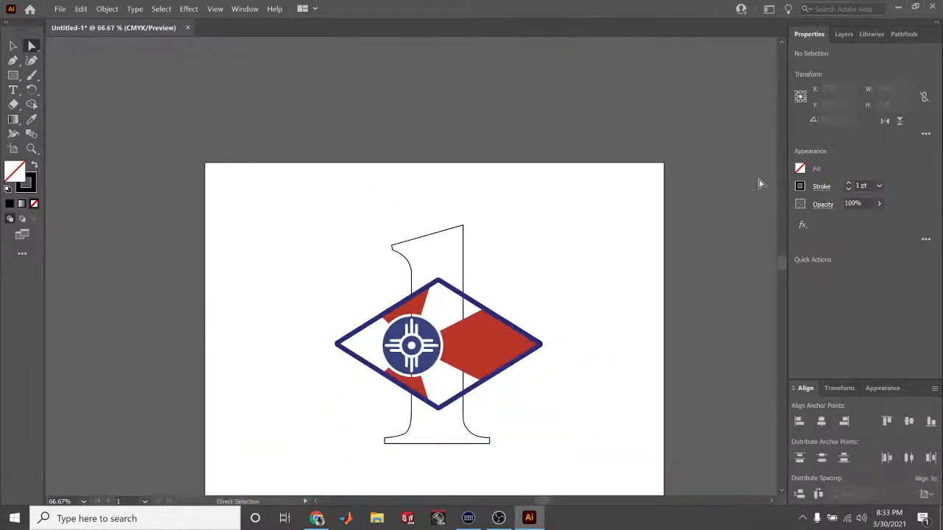
click(800, 170)
click(743, 213)
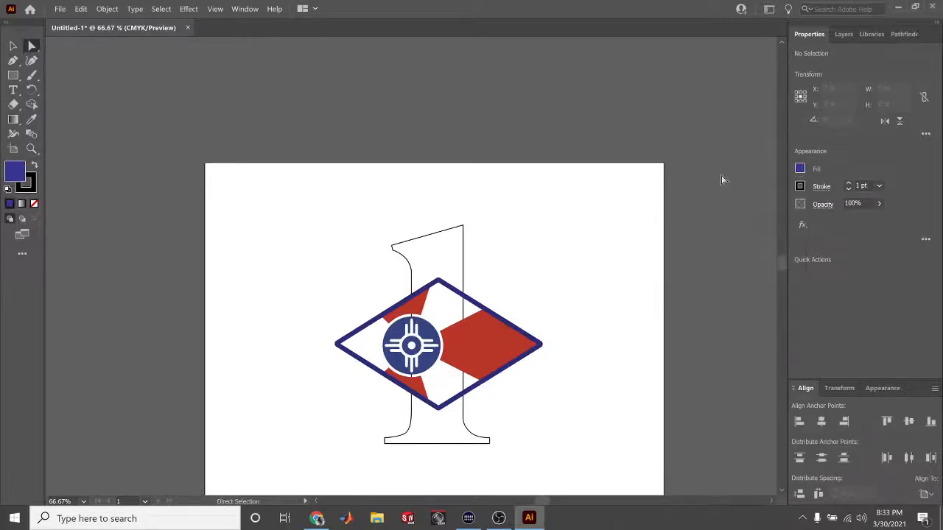
click(843, 34)
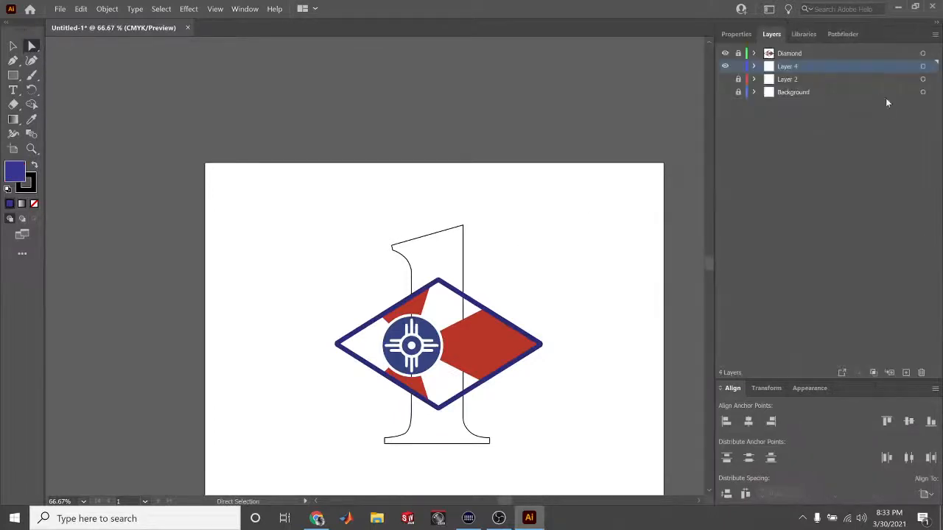
click(923, 66)
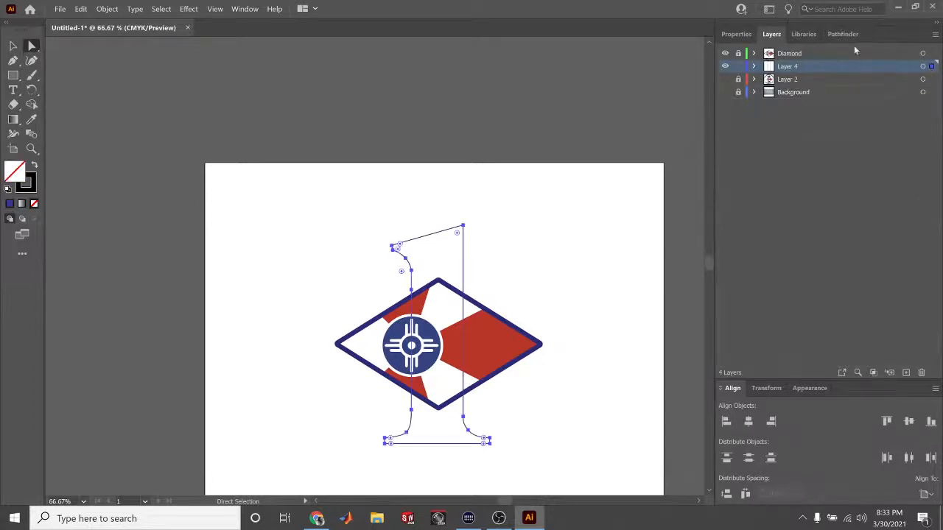
click(734, 36)
click(800, 168)
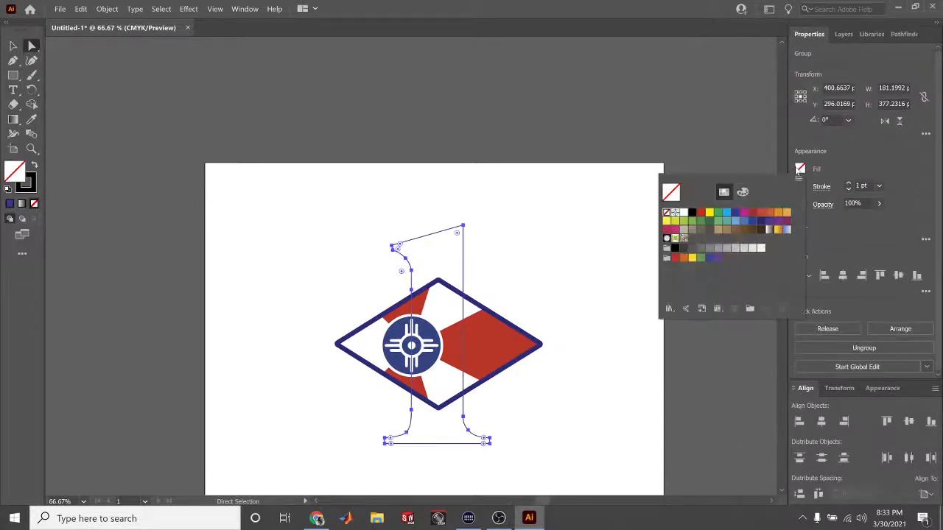
click(744, 221)
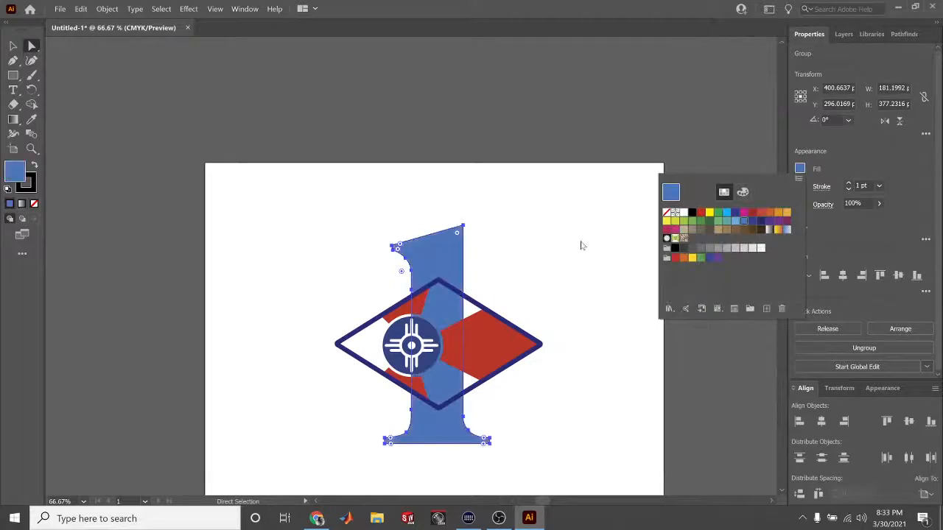
Try to copy the diamond outline's color to the numeral with the Eyedropper, and undo it
key(i)
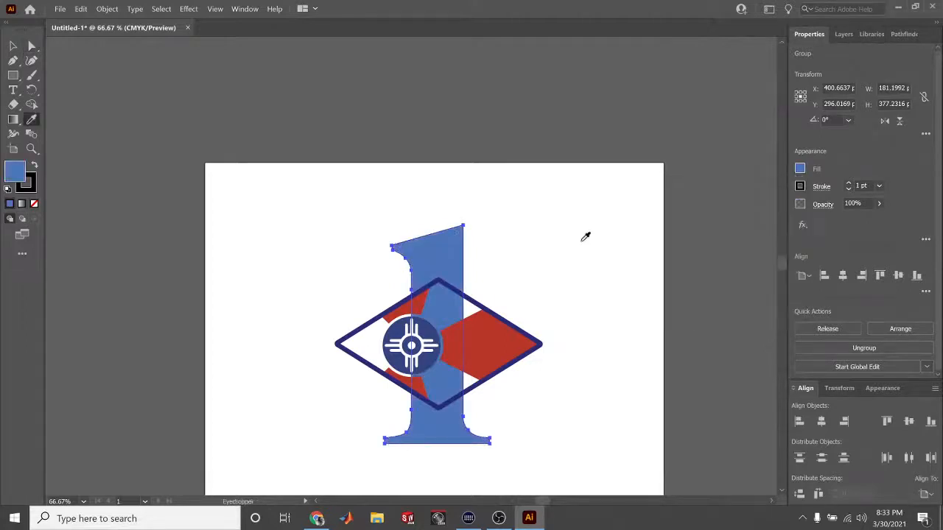
click(474, 301)
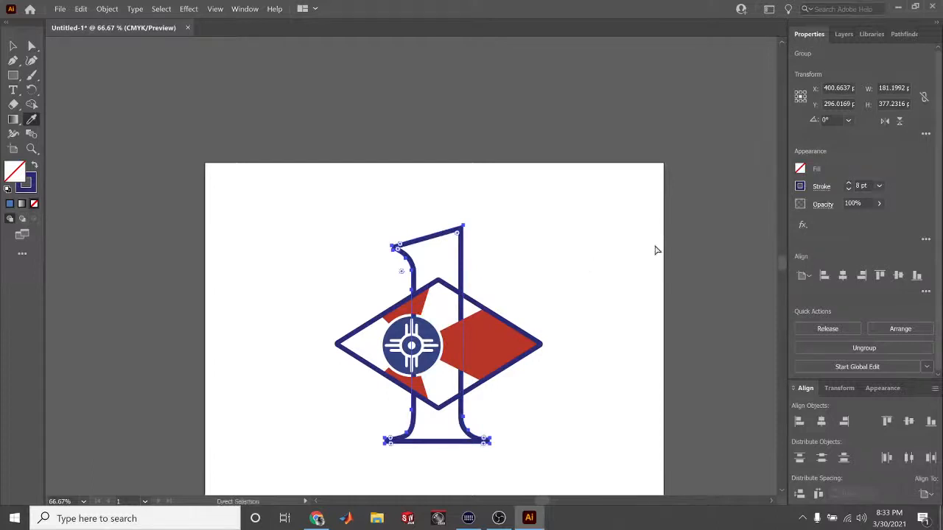
key(ctrl+z)
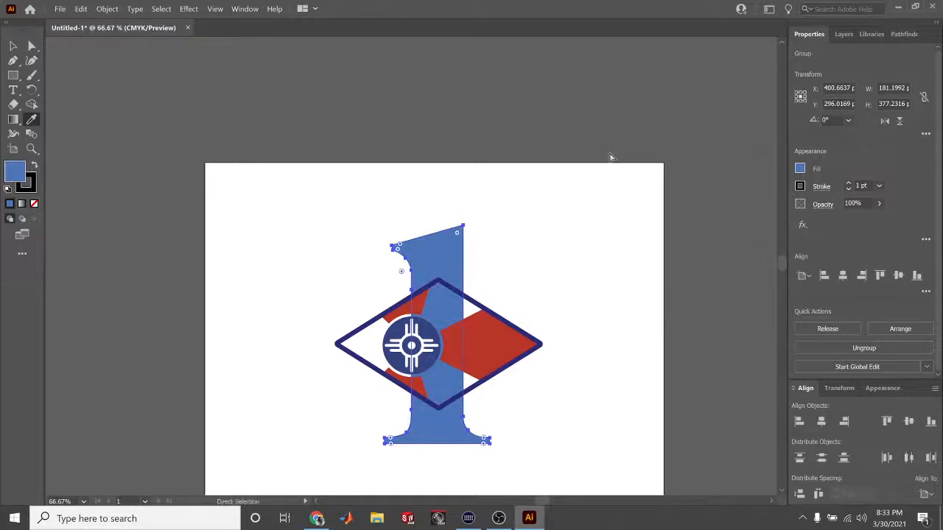
Deselect the numeral, hide Layer 4 to examine the diamond artwork on its own, and show the layer again
key(ctrl+equal)
key(ctrl+equal)
key(ctrl+equal)
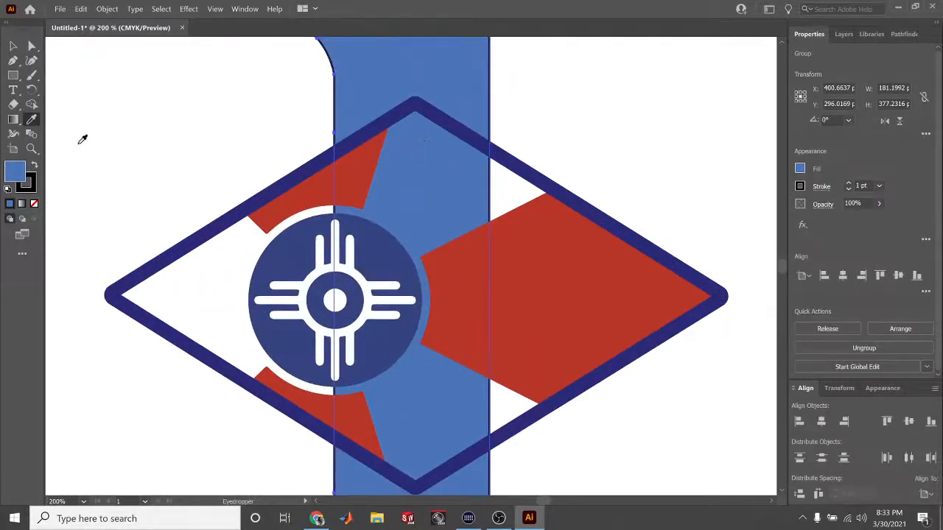
click(13, 46)
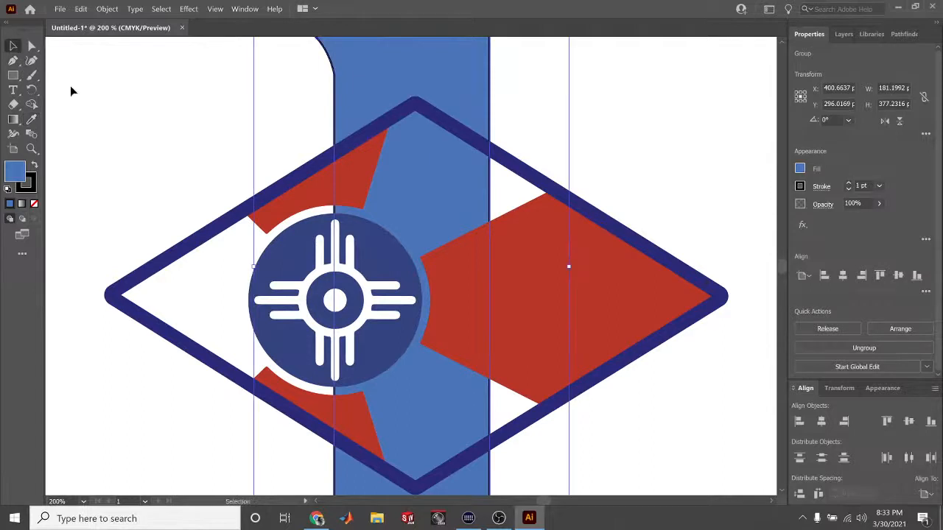
click(671, 174)
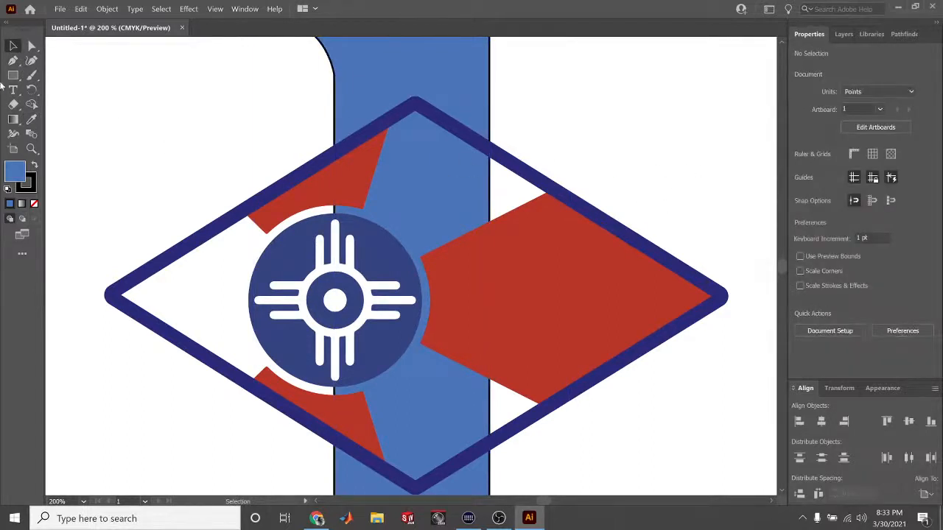
click(843, 34)
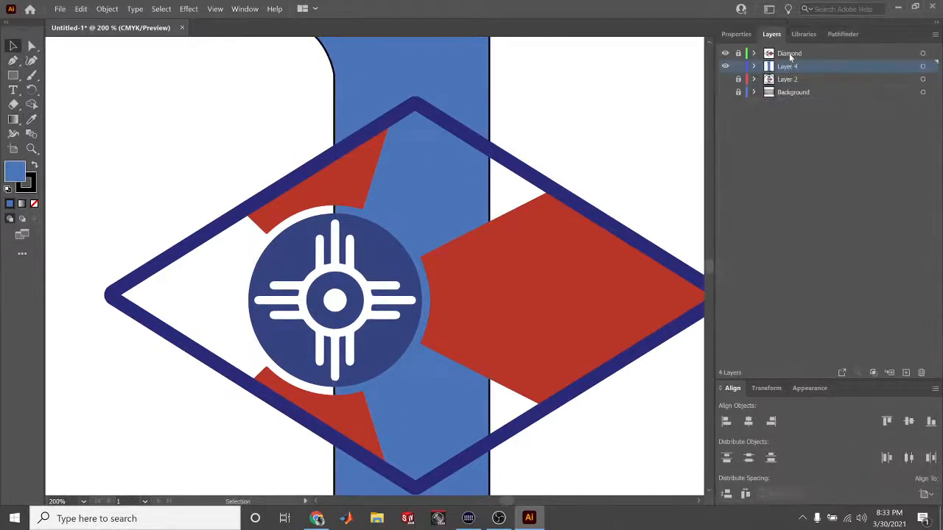
click(725, 66)
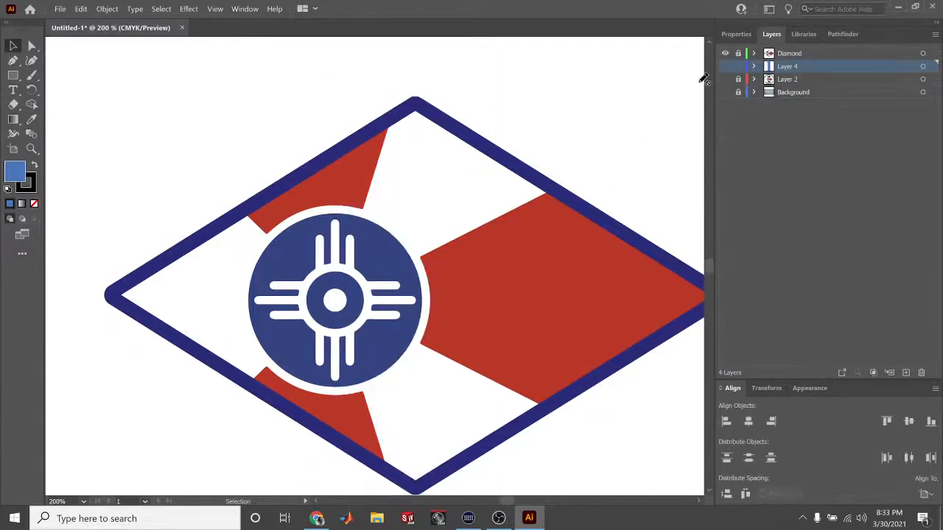
click(725, 67)
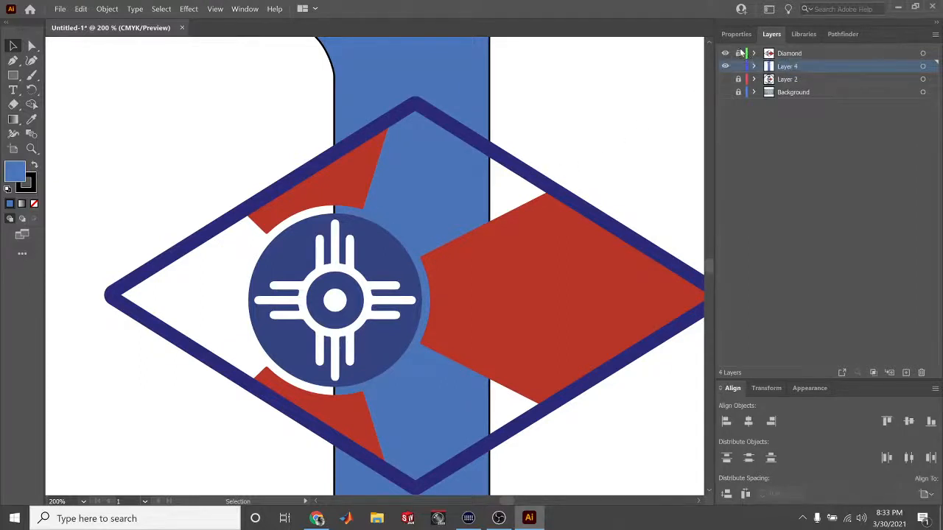
Unlock the Diamond layer, isolate its clip group and look up the CMYK values of the diamond outline's stroke
click(738, 53)
click(536, 183)
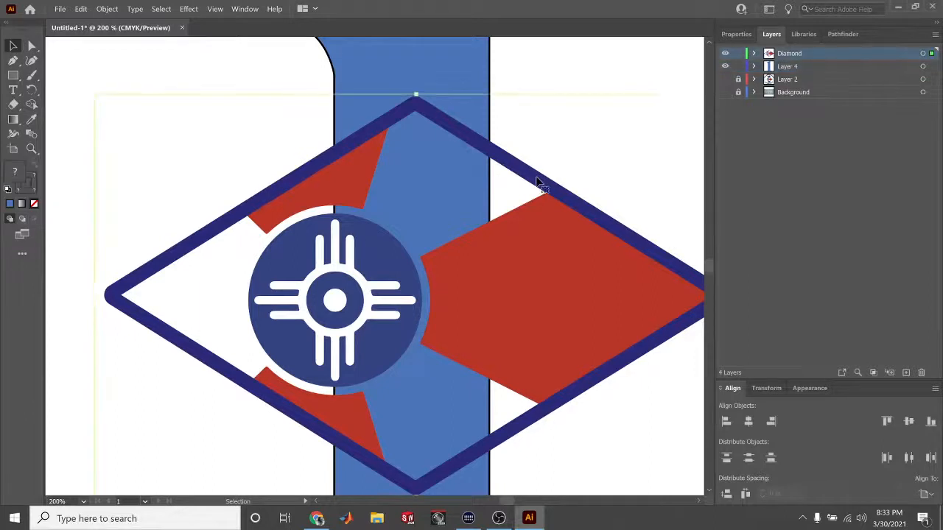
double_click(536, 183)
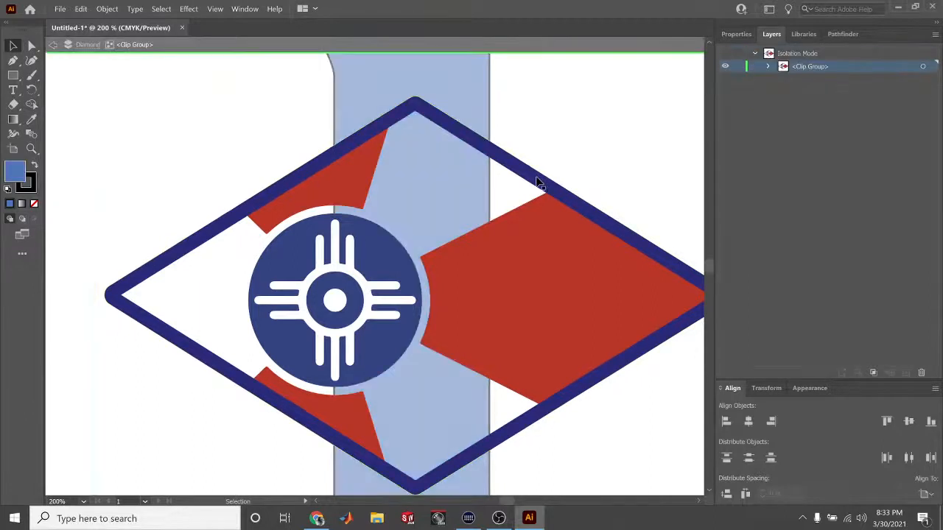
click(726, 35)
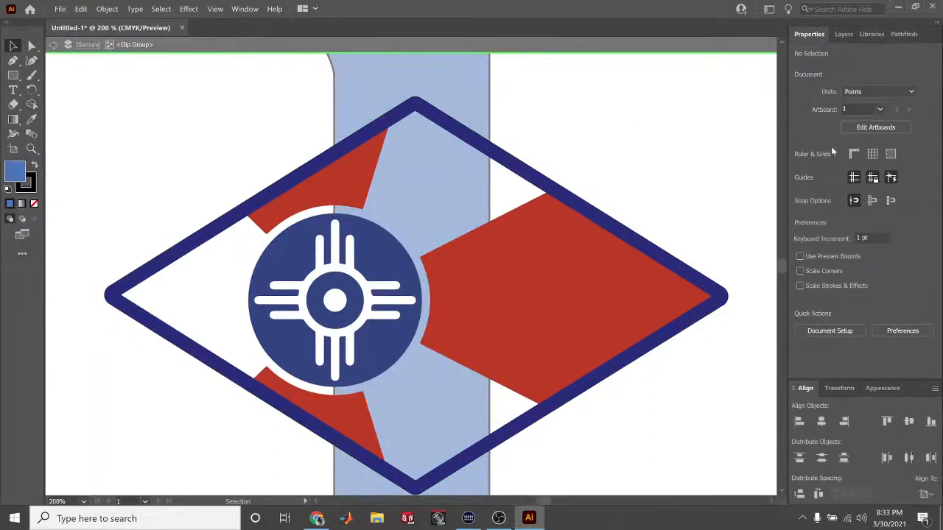
click(521, 173)
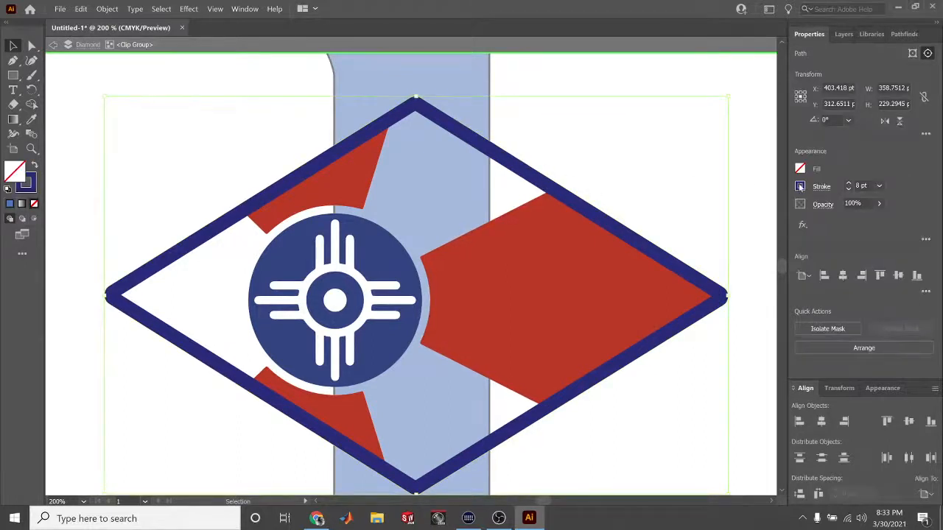
click(800, 186)
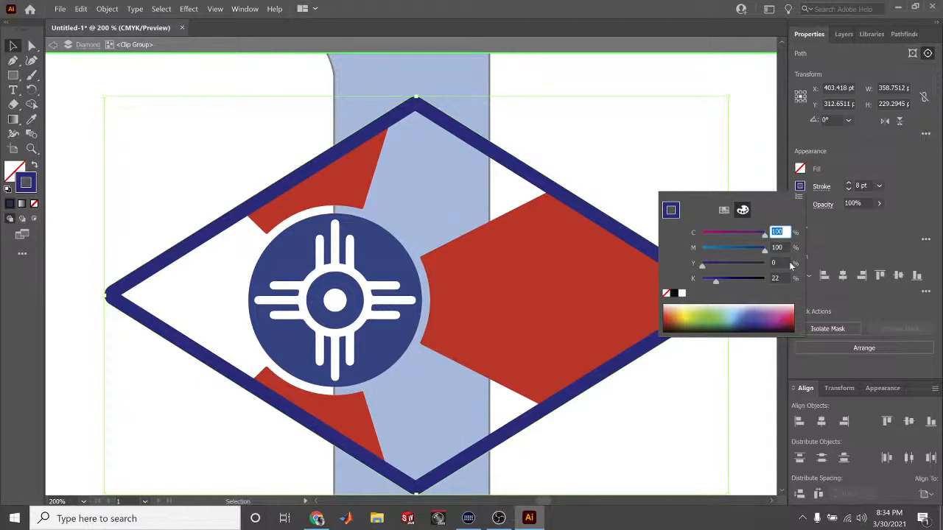
click(699, 73)
click(53, 46)
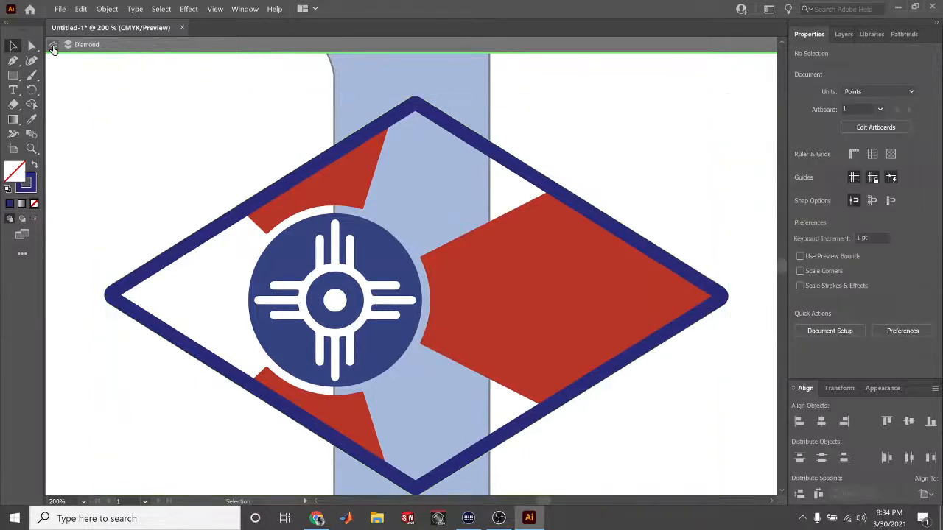
Select the numeral 1 and set its fill to CMYK 100, 100, 0, 22 to match the diamond outline
scroll(444, 143, up, 5)
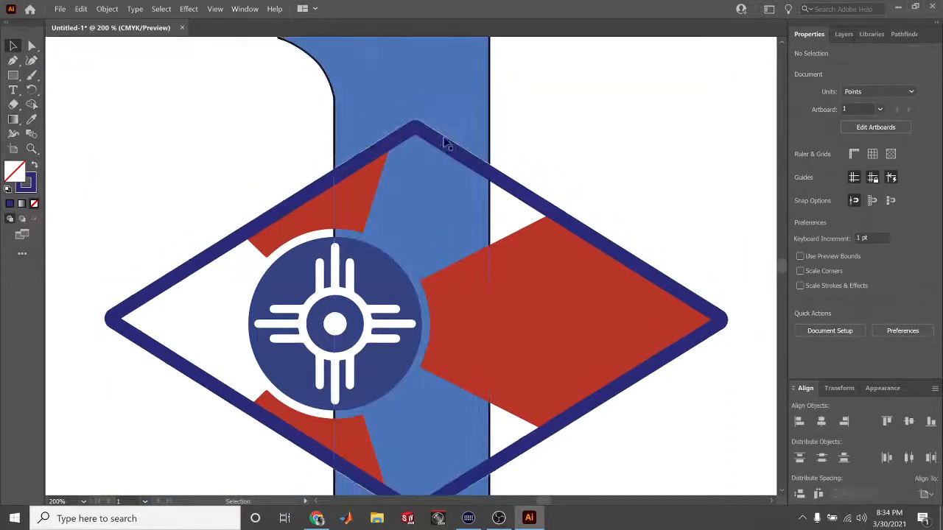
click(447, 186)
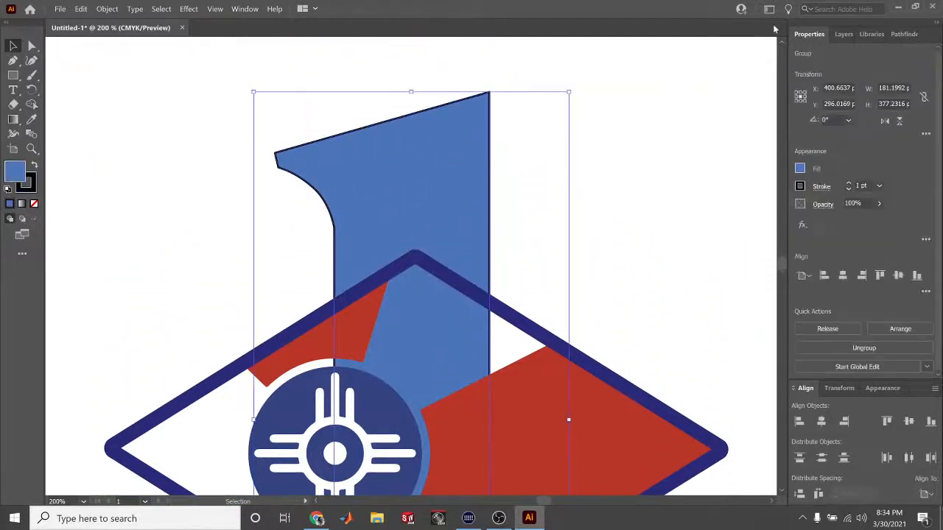
click(801, 171)
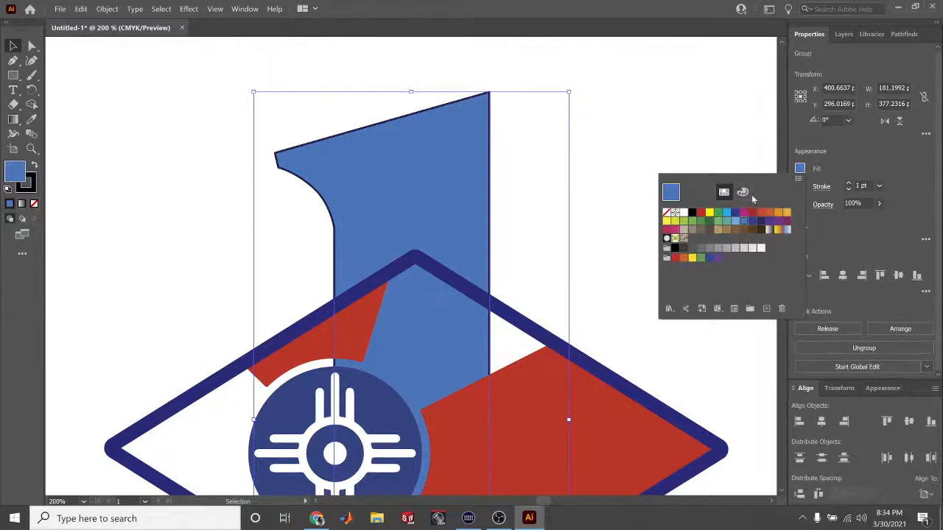
click(745, 195)
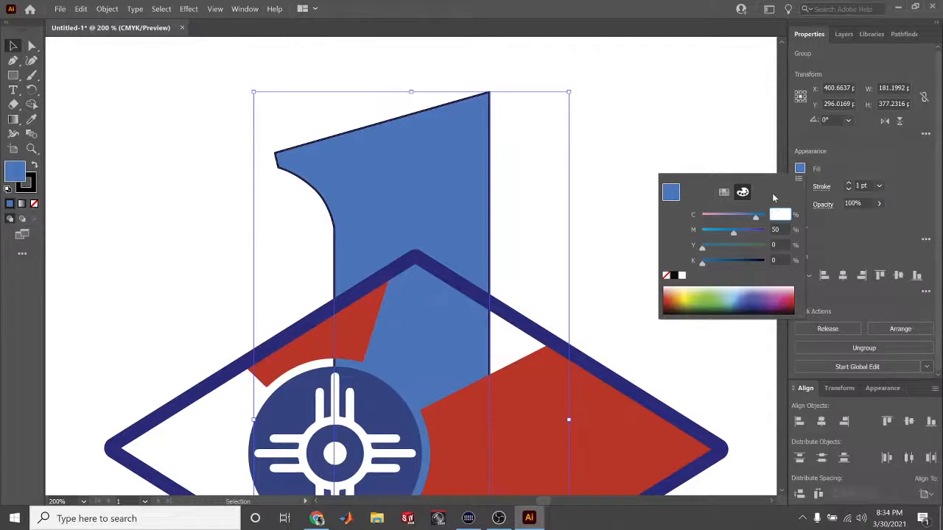
text(100)
key(Tab)
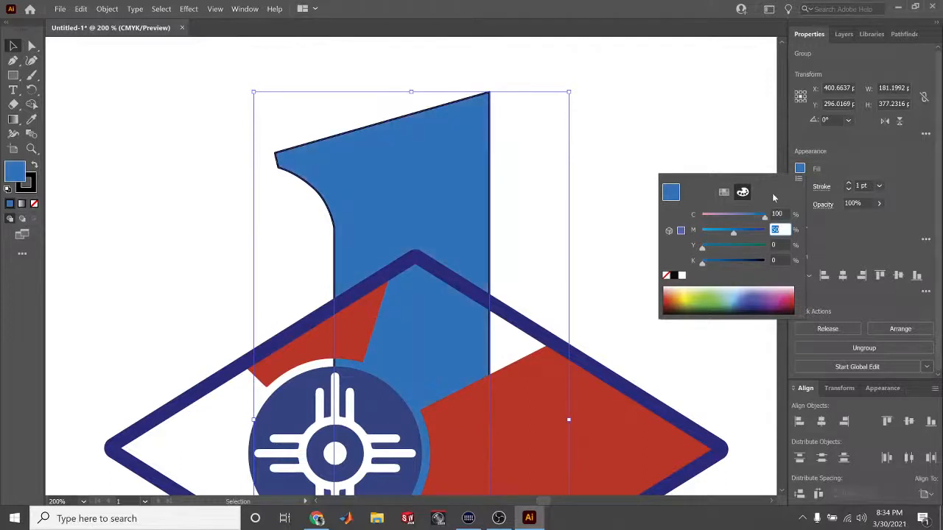
text(100)
key(Tab)
key(Tab)
text(2)
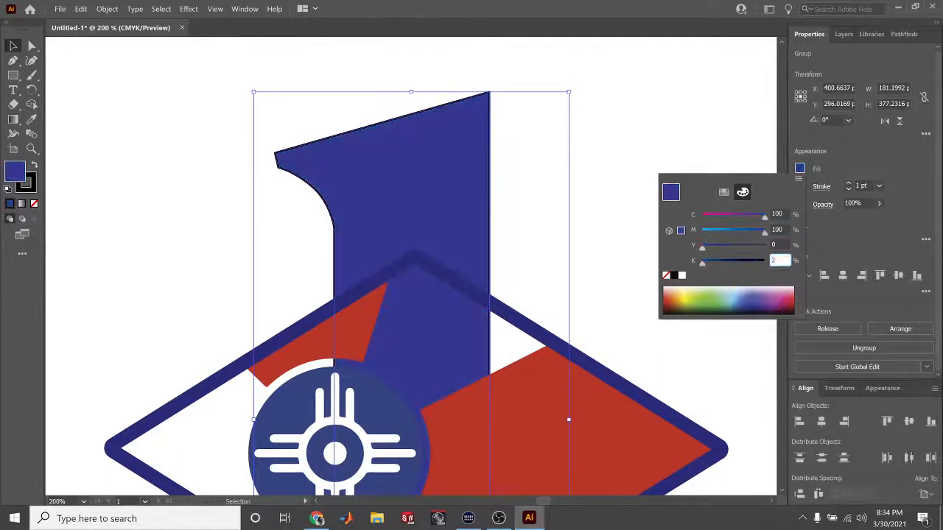
text(2)
key(Tab)
click(615, 219)
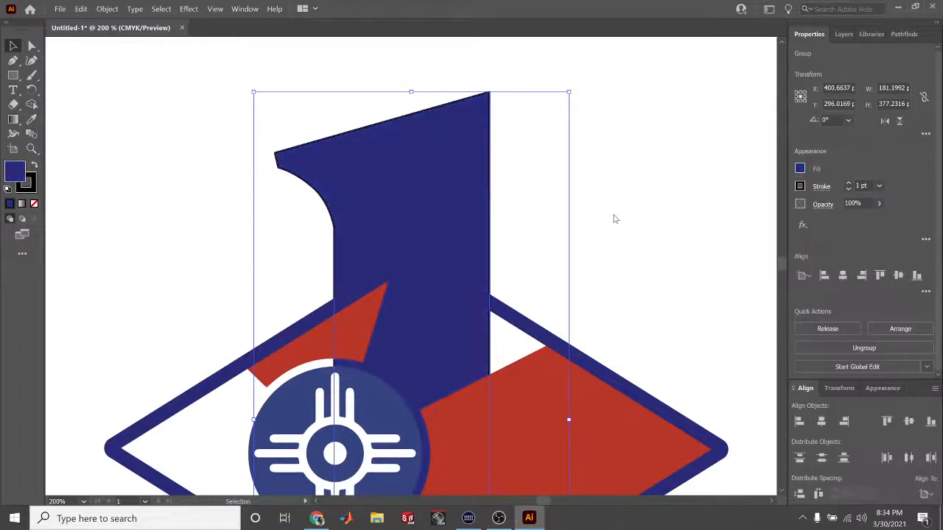
Hide the Diamond layer and show the reference artwork on Layer 2 behind the numeral
key(ctrl+1)
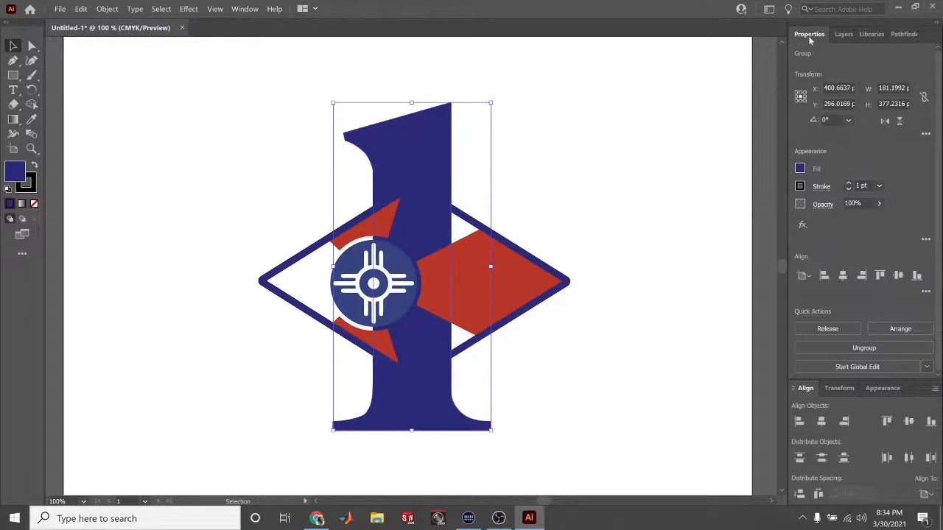
click(840, 34)
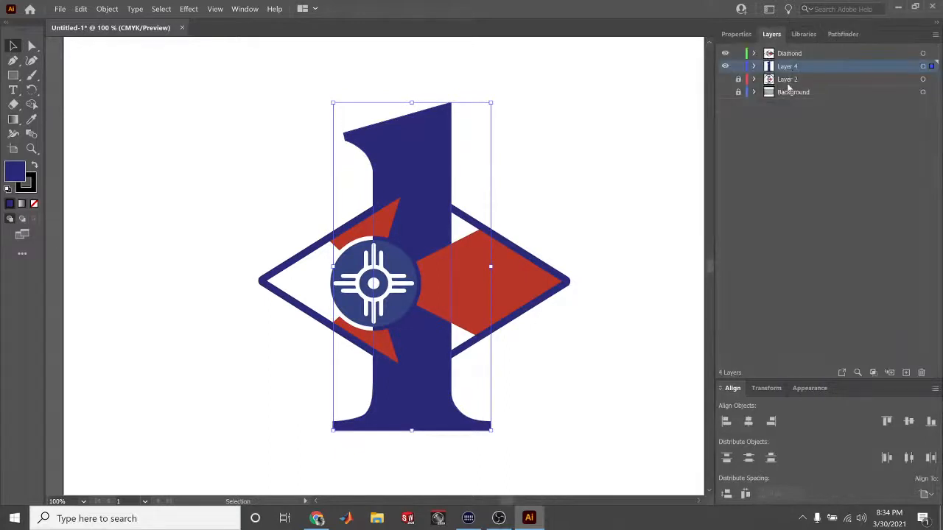
click(724, 67)
click(725, 66)
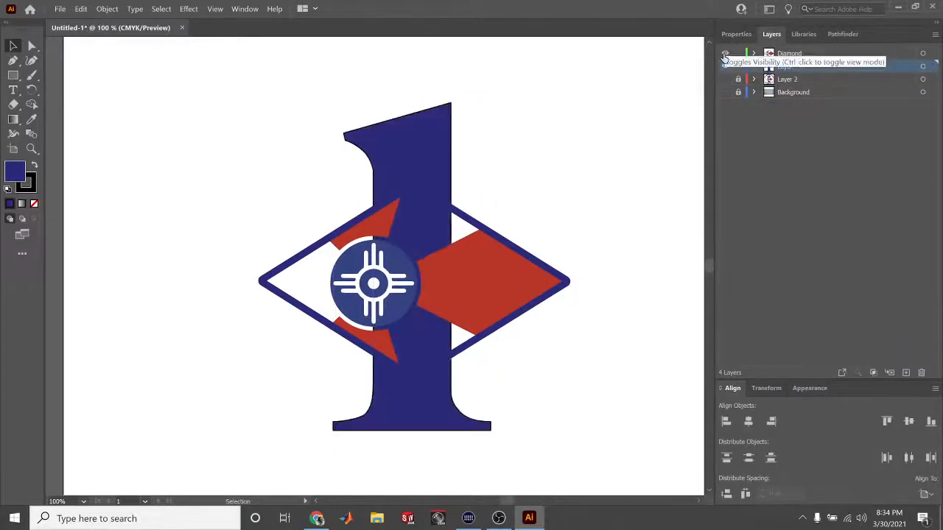
click(725, 54)
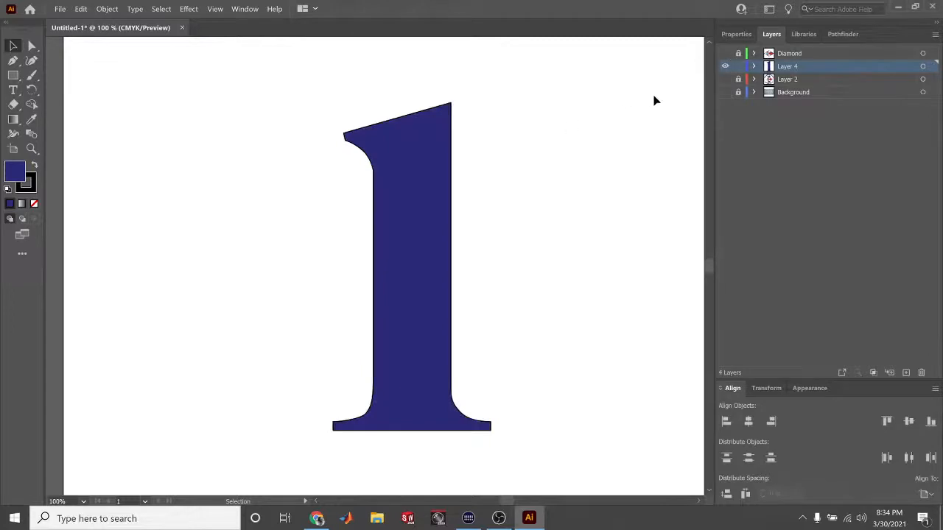
click(725, 79)
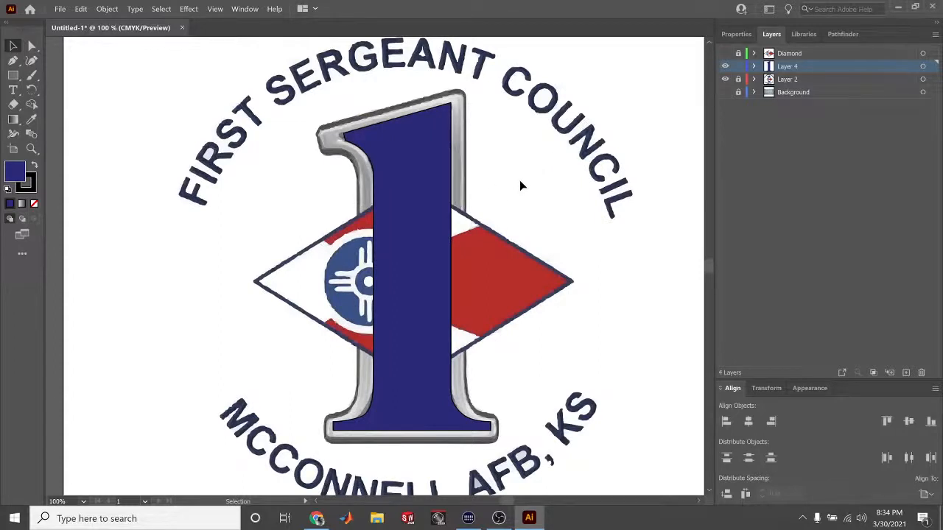
Select the numeral on Layer 4 and convert its stroke to a filled shape with Outline Stroke
click(107, 8)
mouse_move(131, 256)
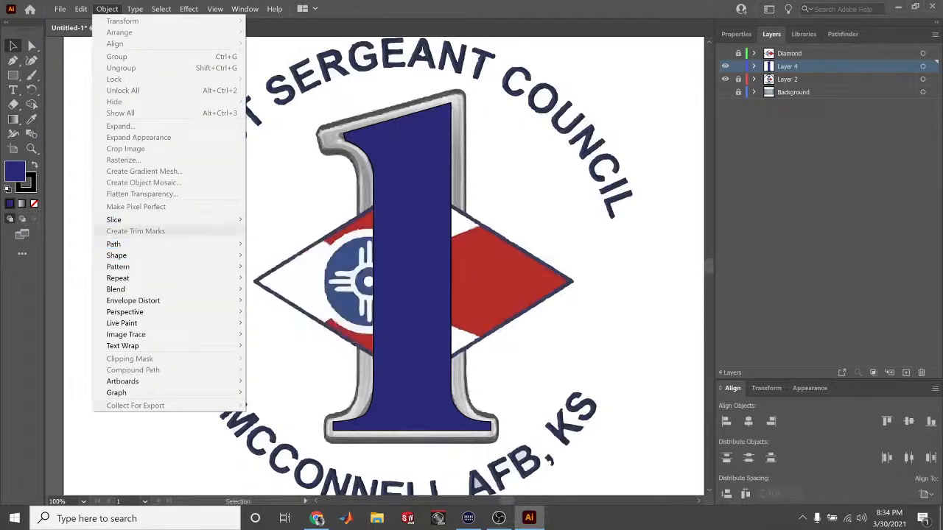
click(932, 67)
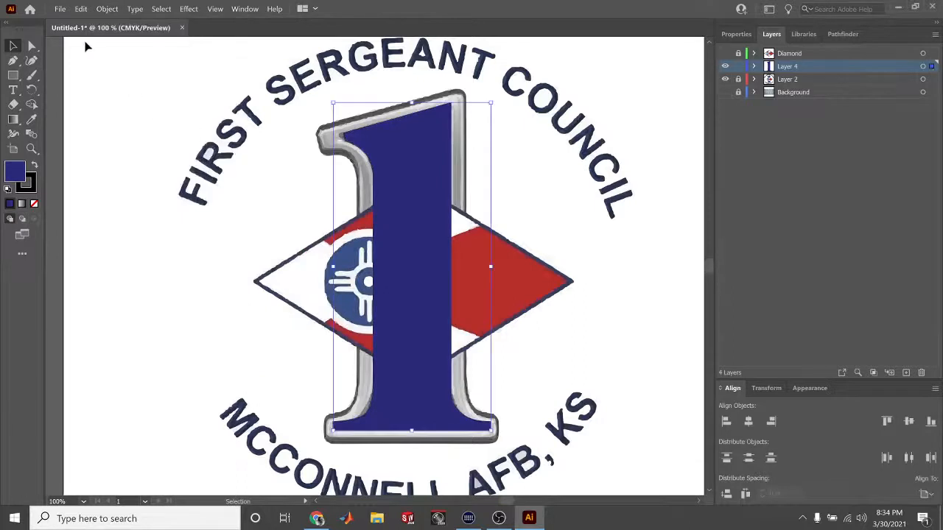
click(108, 9)
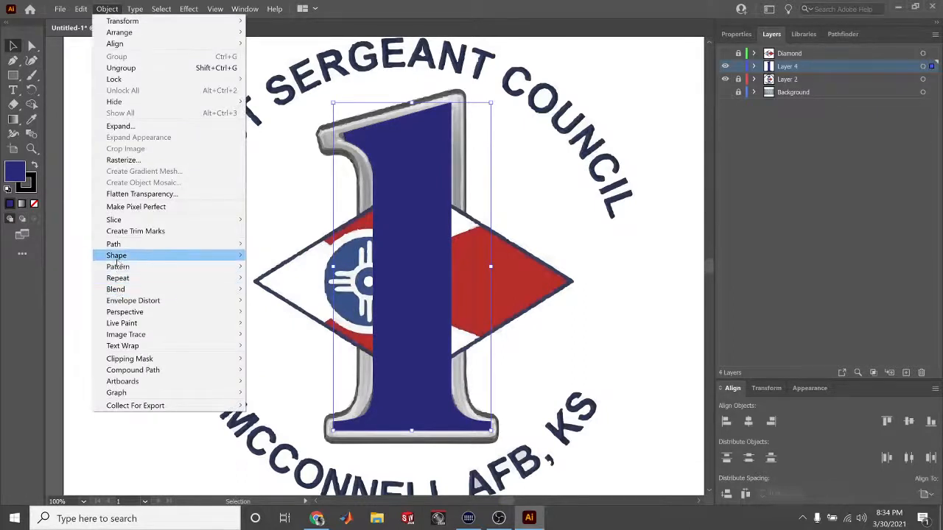
mouse_move(124, 249)
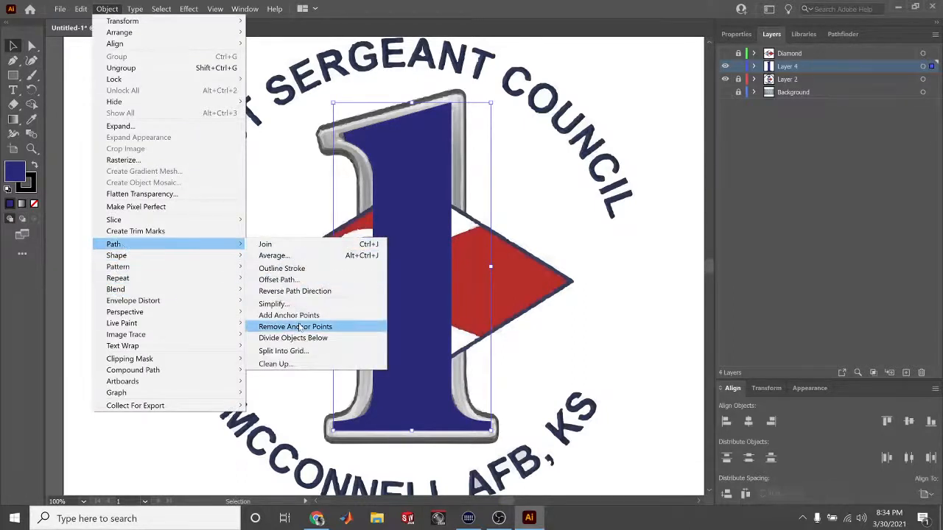
click(304, 269)
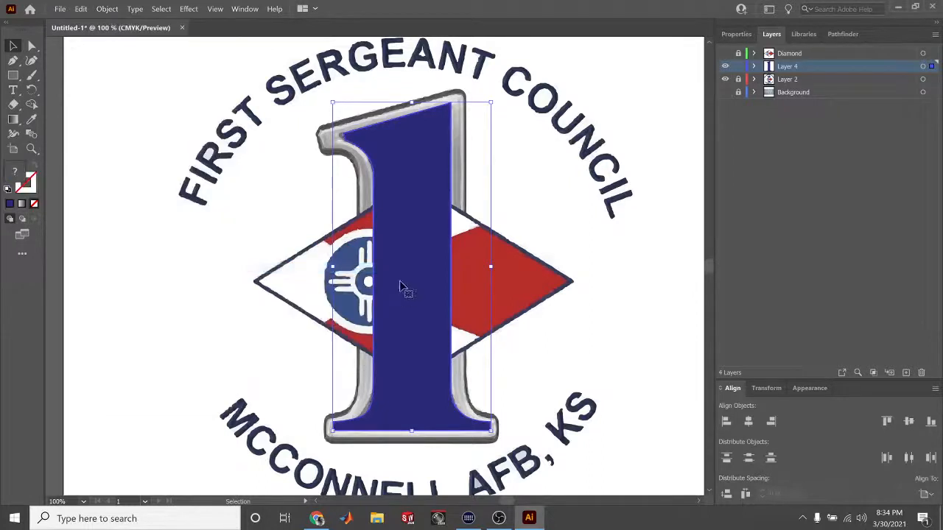
Add a 3 pt stroke to the outlined numeral group
click(727, 36)
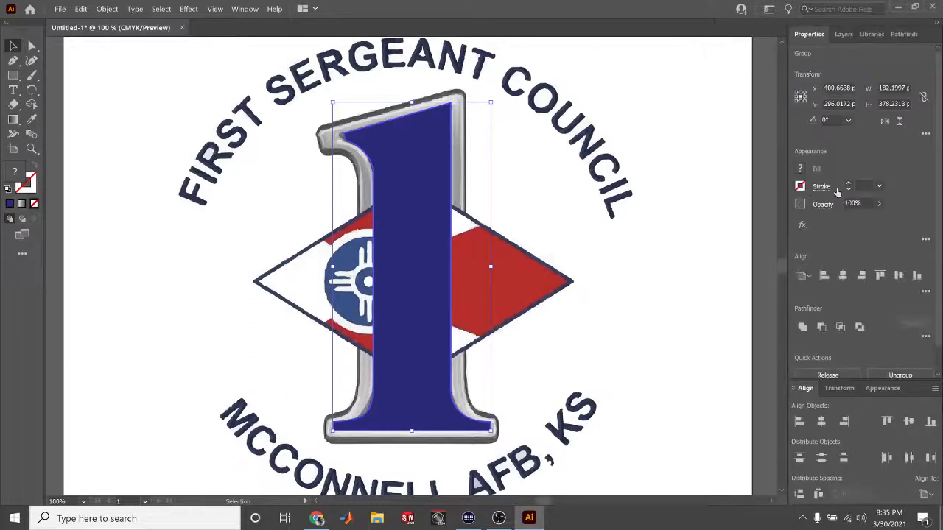
click(849, 184)
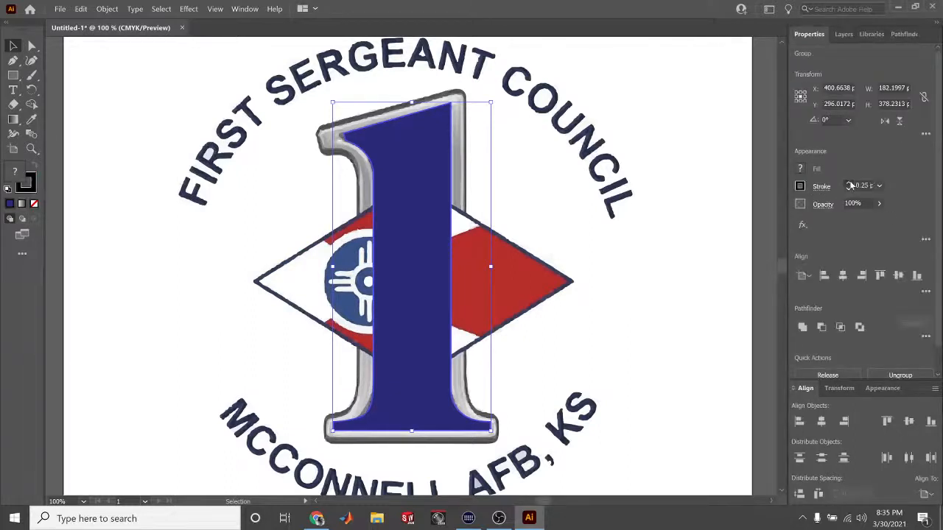
click(848, 185)
click(849, 184)
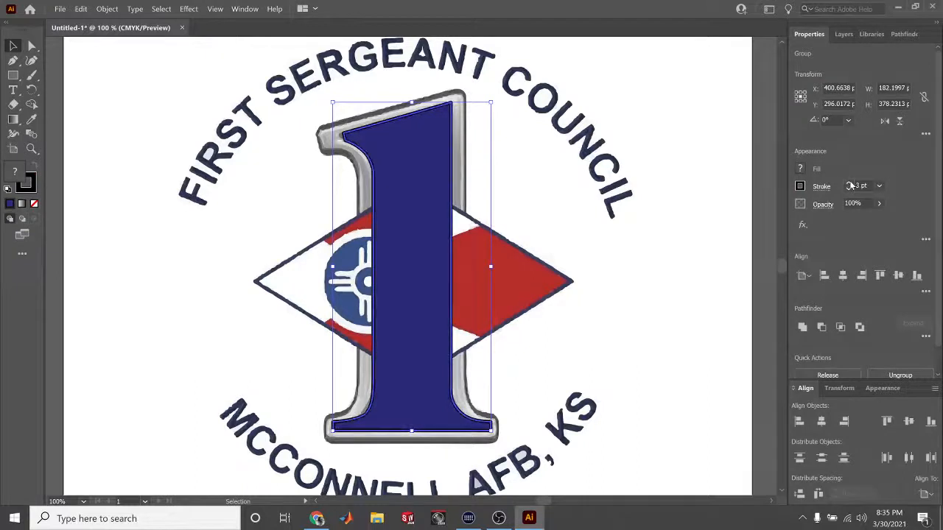
Try a bright red from the color spectrum, M 99.61 and Y 87.06, as the numeral's stroke color
click(801, 188)
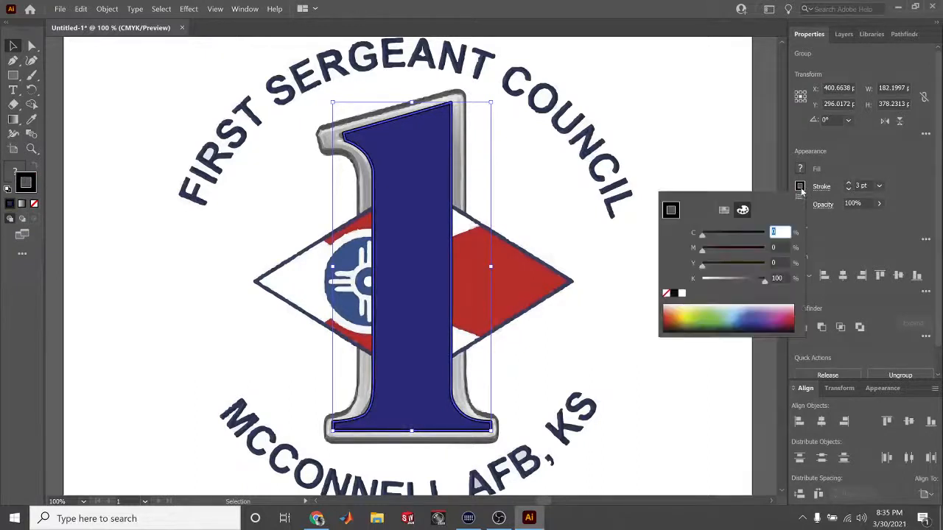
drag(734, 316, 794, 322)
click(792, 312)
click(793, 313)
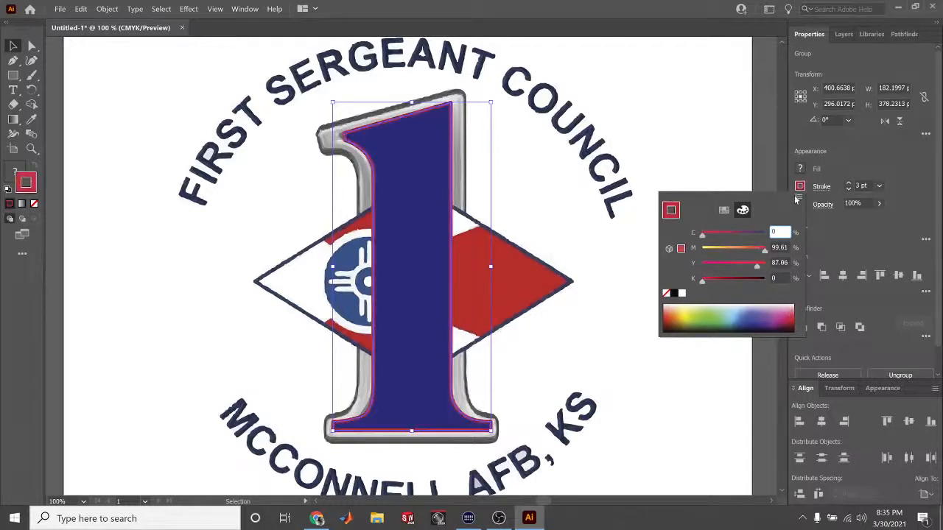
click(848, 160)
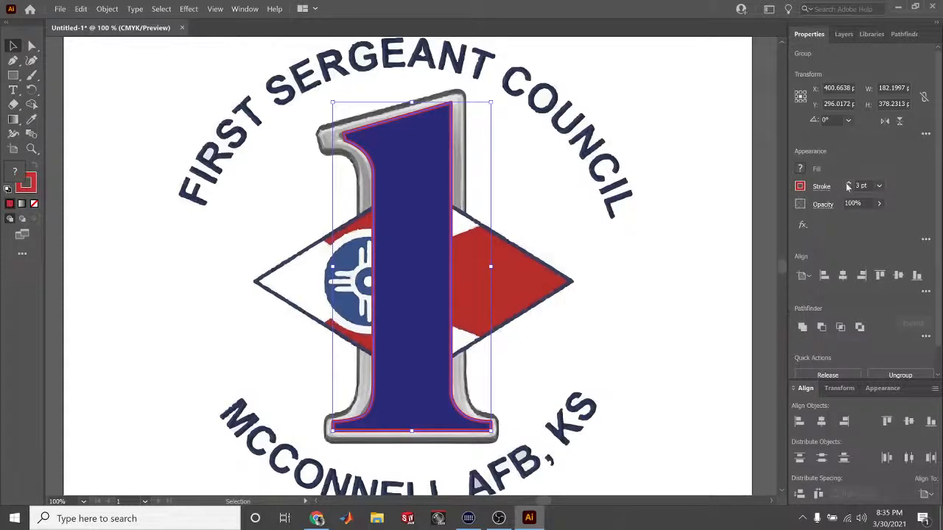
Try thickening the numeral's red stroke to 11 pt to compare it with the silver border in the reference
click(848, 185)
click(848, 185)
click(848, 186)
click(847, 185)
click(848, 185)
click(848, 186)
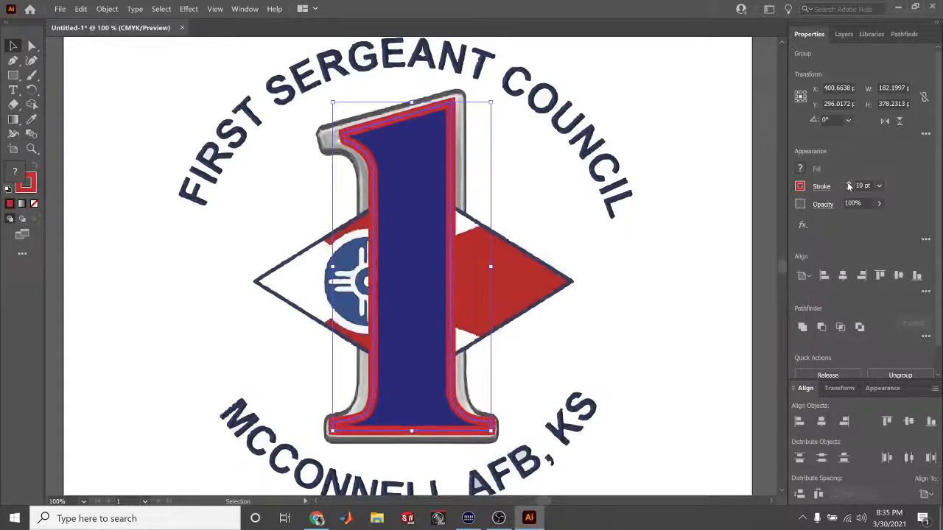
click(848, 186)
click(848, 186)
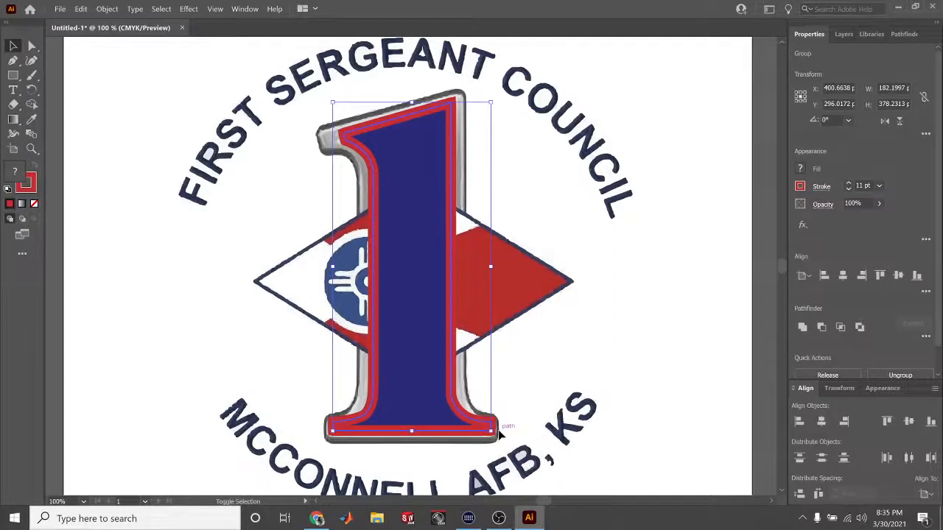
Try to stretch the numeral from its lower-right corner, and undo the changes back to the 3 pt black stroke
drag(490, 431, 505, 447)
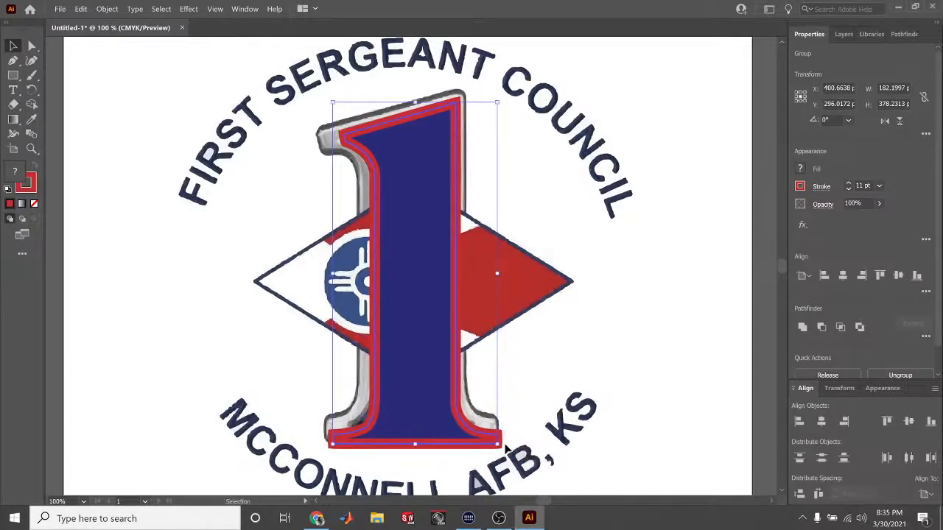
key(ctrl+z)
key(a)
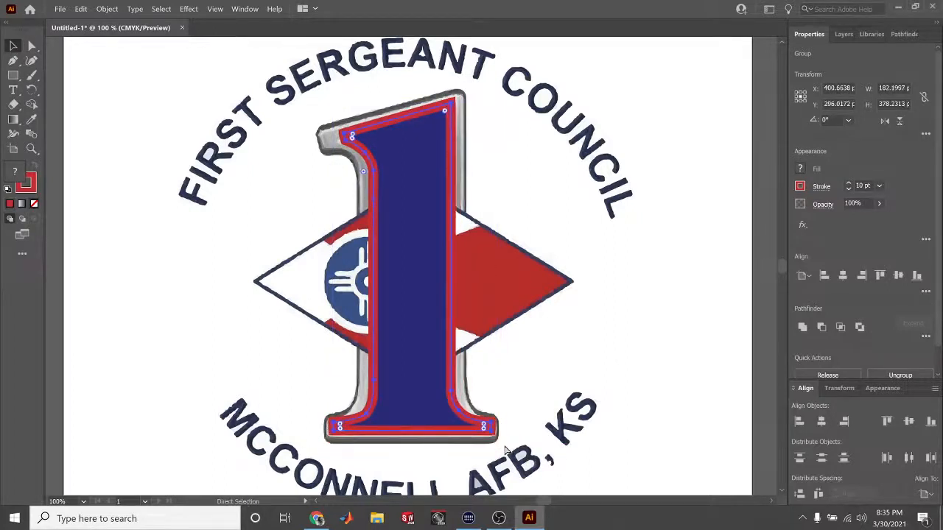
key(ctrl+z)
key(ctrl+z)
key(ctrl+z)
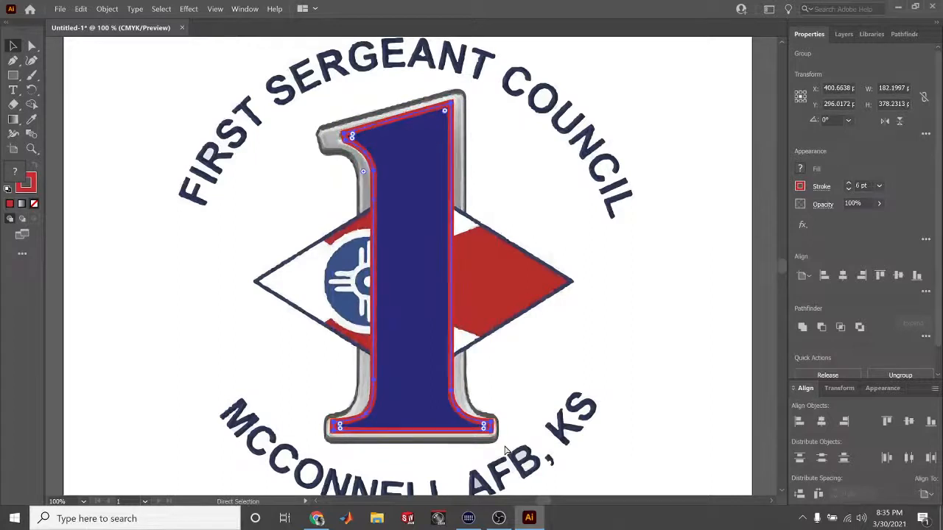
key(ctrl+z)
key(ctrl+z)
key(ctrl+z)
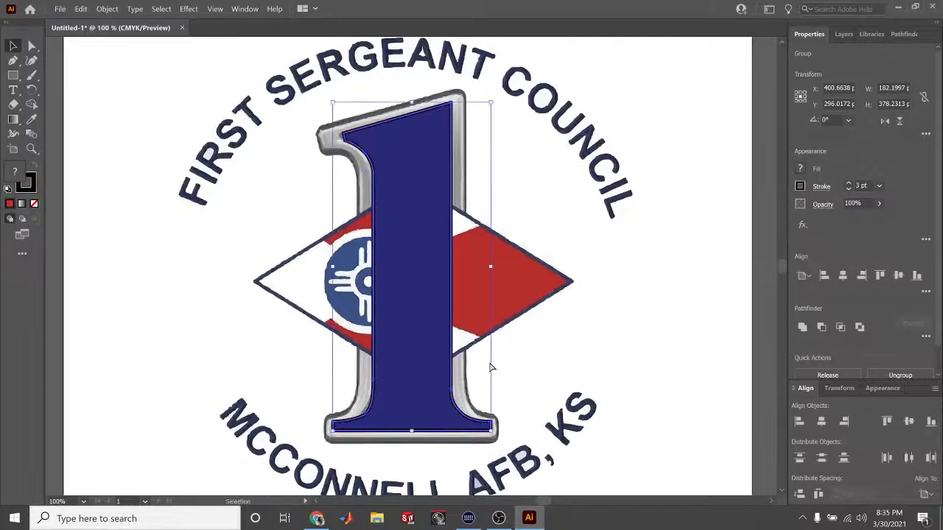
Undo the numeral's last stroke-weight change
click(582, 315)
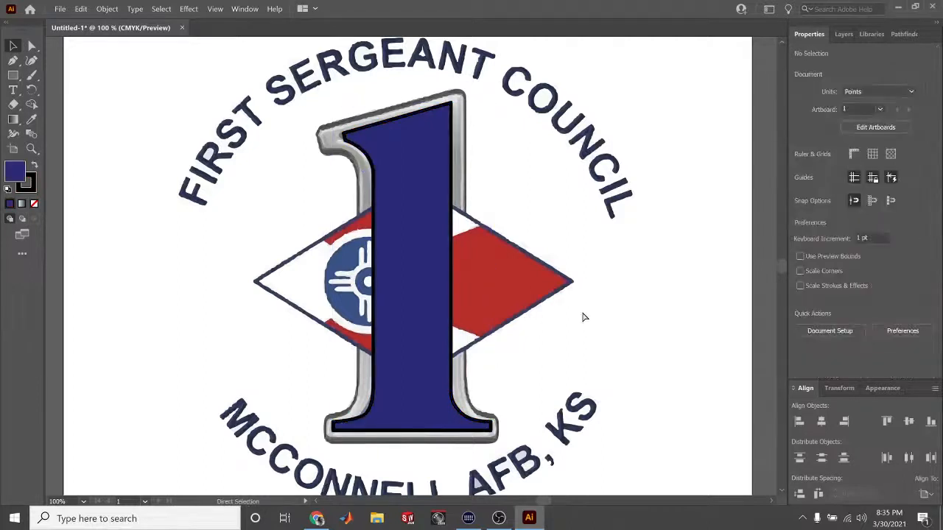
key(ctrl+z)
click(585, 318)
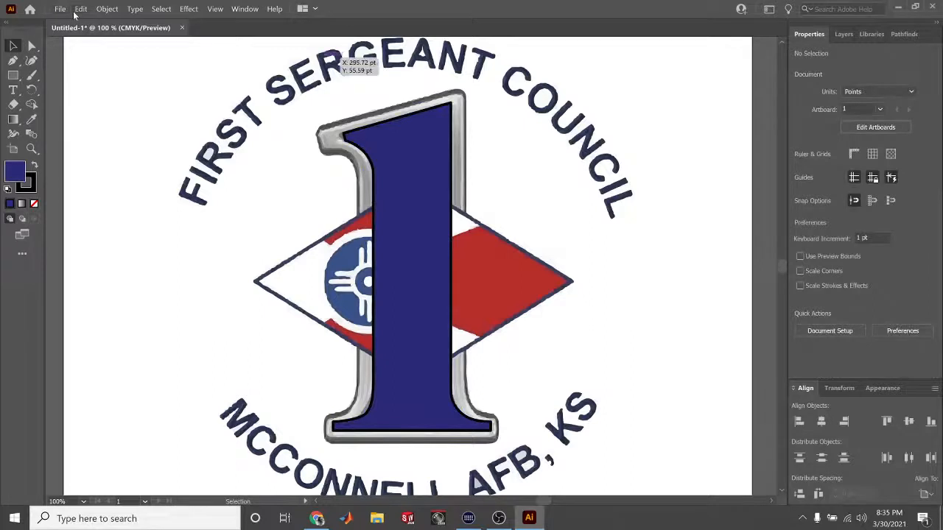
Try an Offset Path on the numeral group with a 10 pt offset and Round joins
click(108, 9)
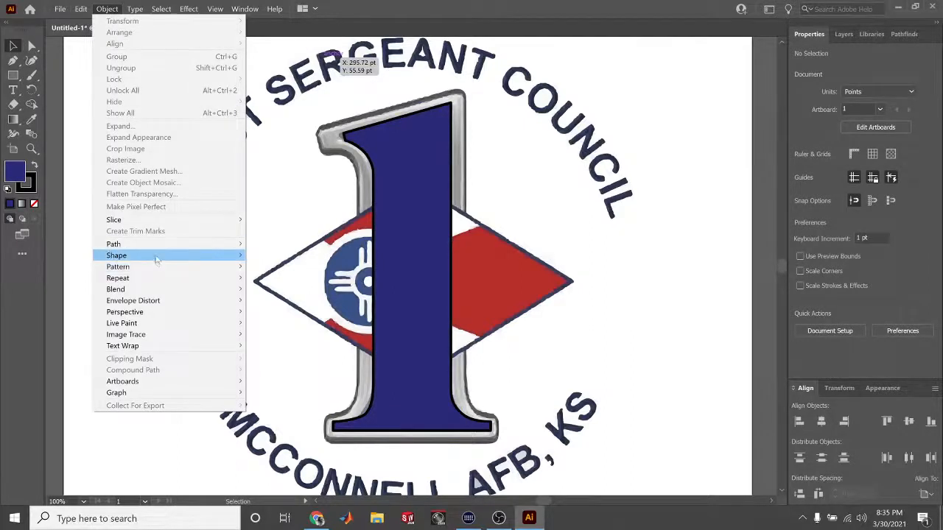
mouse_move(162, 250)
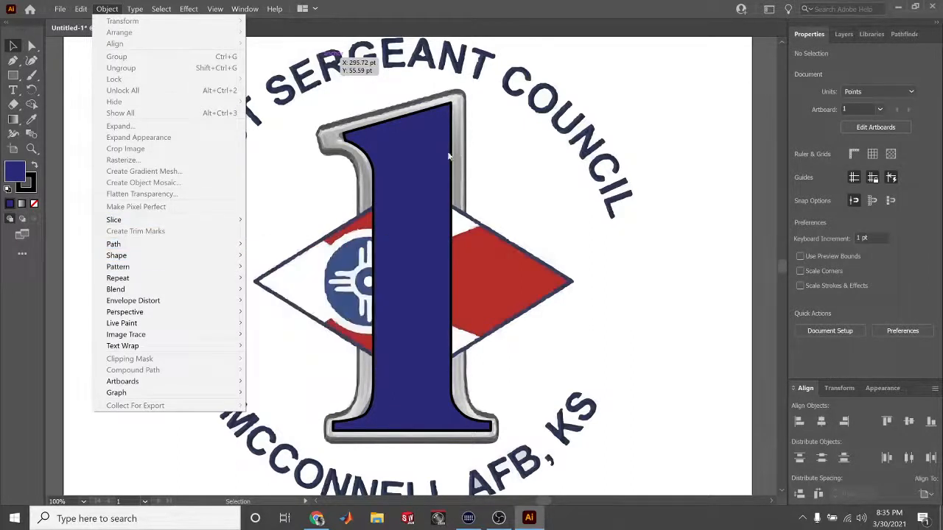
click(401, 170)
click(107, 9)
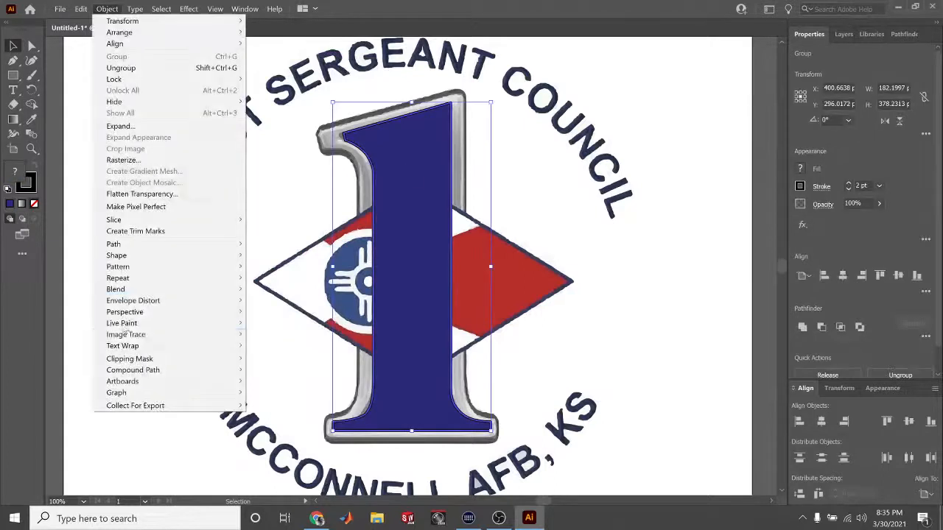
mouse_move(138, 244)
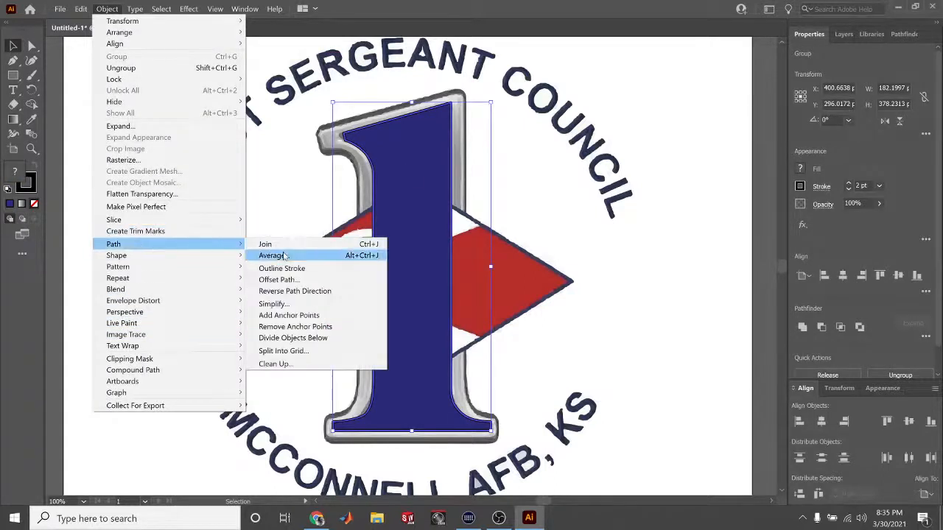
click(301, 281)
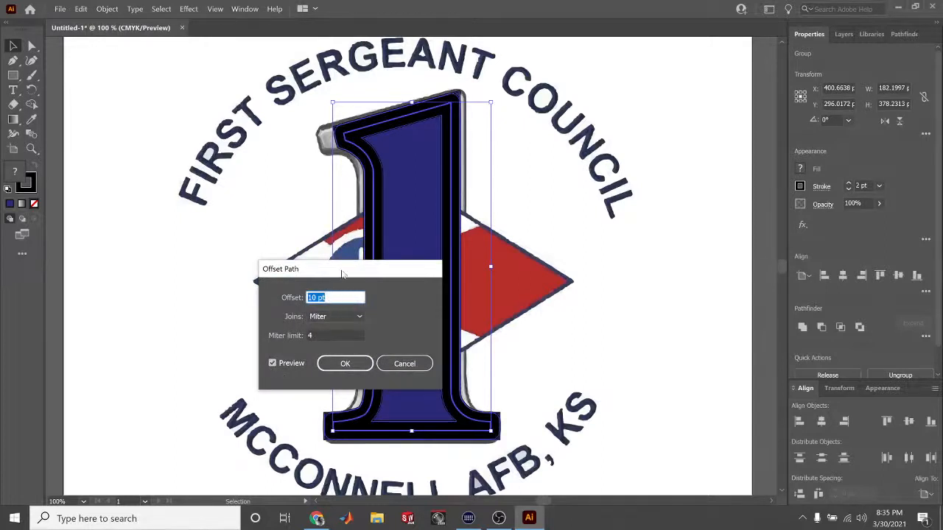
drag(341, 273, 110, 306)
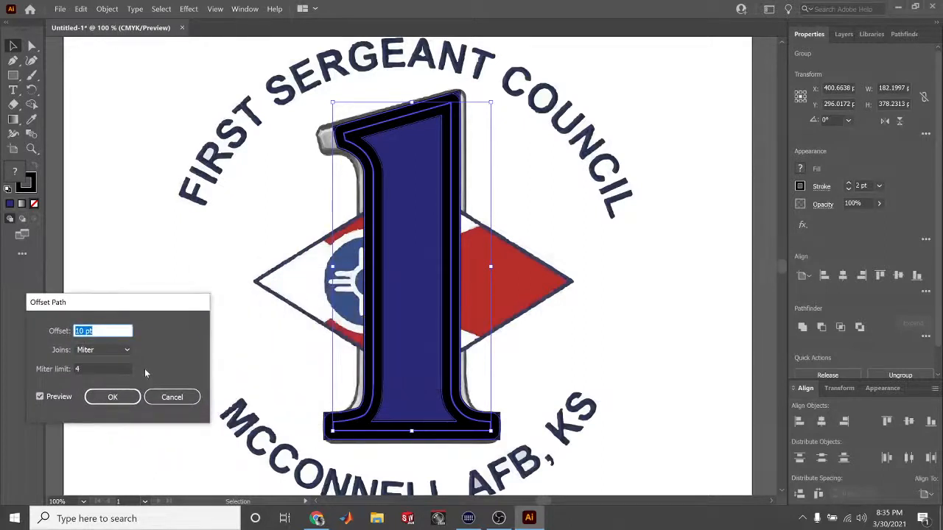
click(121, 351)
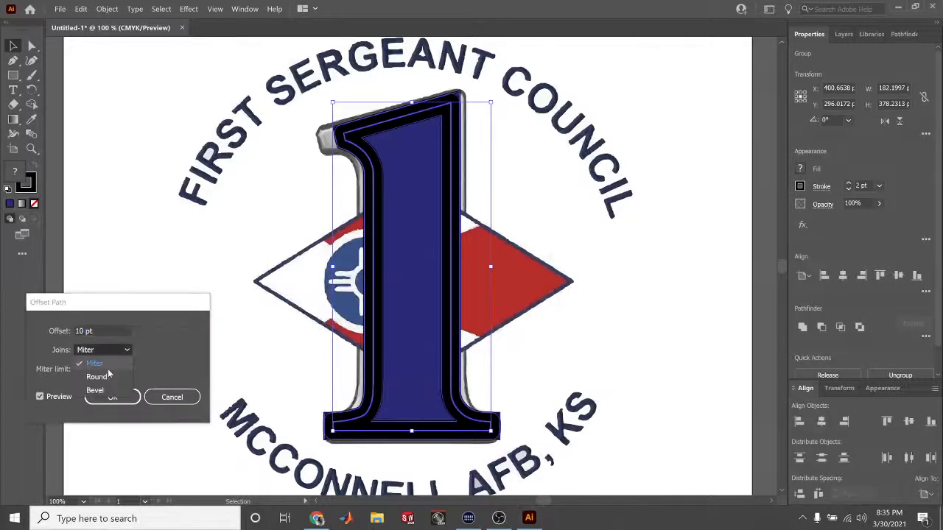
click(112, 370)
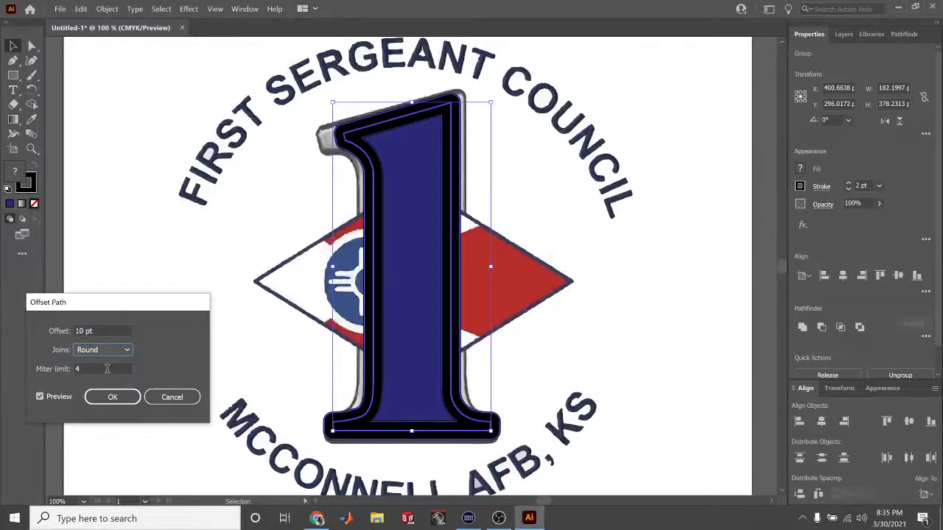
Try offset values up to 18 pt and down to -2 pt for the numeral's path, and cancel the offset
click(113, 330)
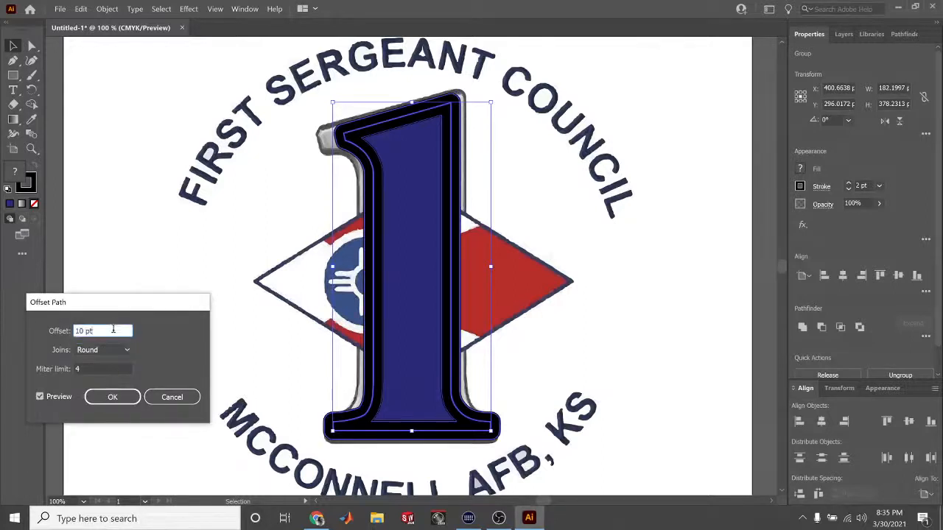
key(Up)
key(Up)
key(Up)
key(Up)
key(Up)
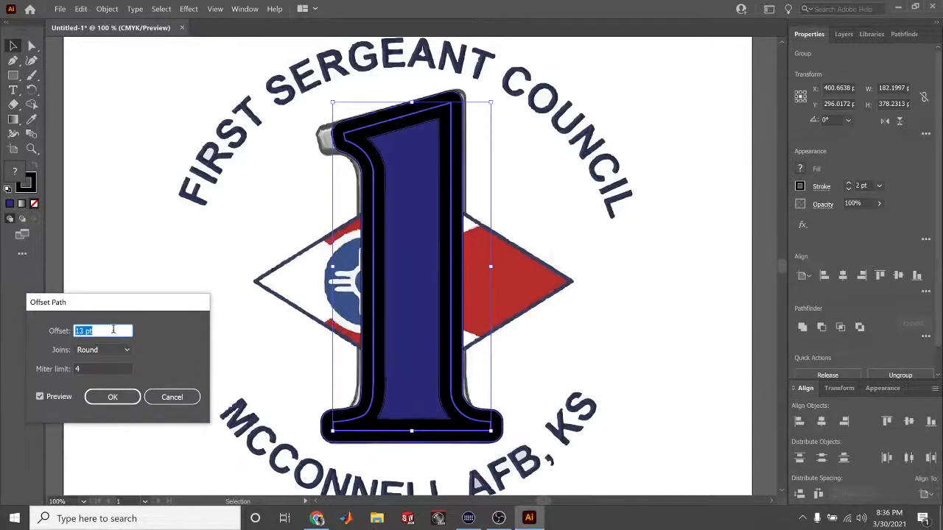
key(Up)
key(Up)
key(Up)
key(Up)
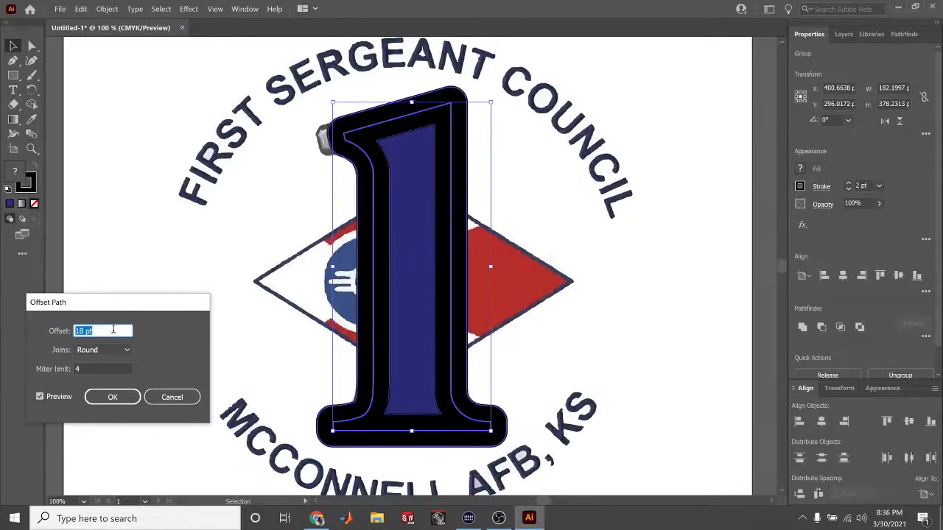
key(Up)
key(Down)
key(Down)
key(Down)
key(Down)
key(Down)
key(Down)
key(Down)
key(Down)
key(Down)
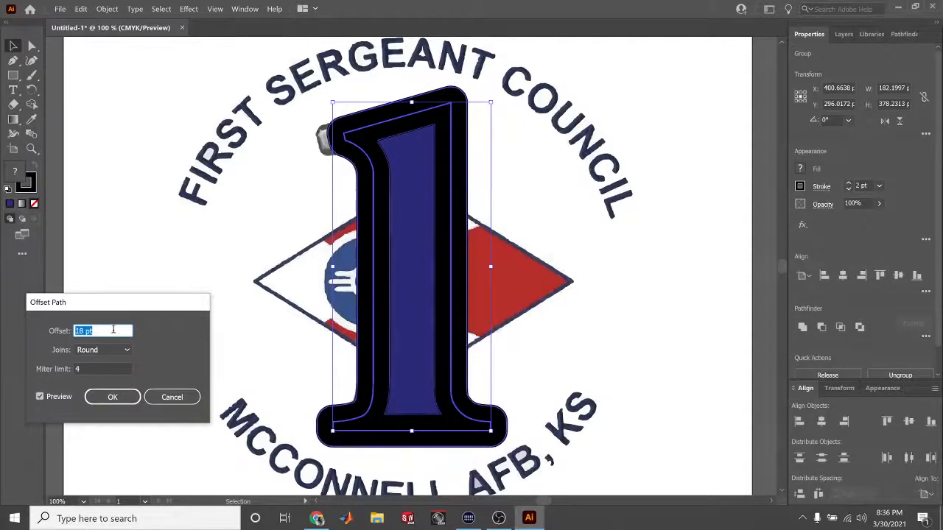
key(Down)
key(Down)
key(Down)
key(Down)
key(Down)
key(Down)
key(Down)
key(Down)
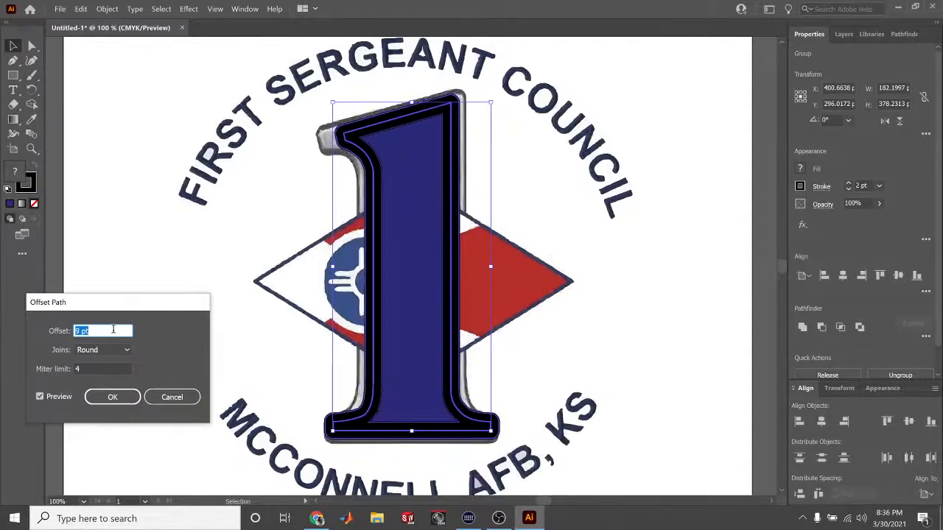
key(Down)
key(Down)
key(Down)
key(Down)
key(Down)
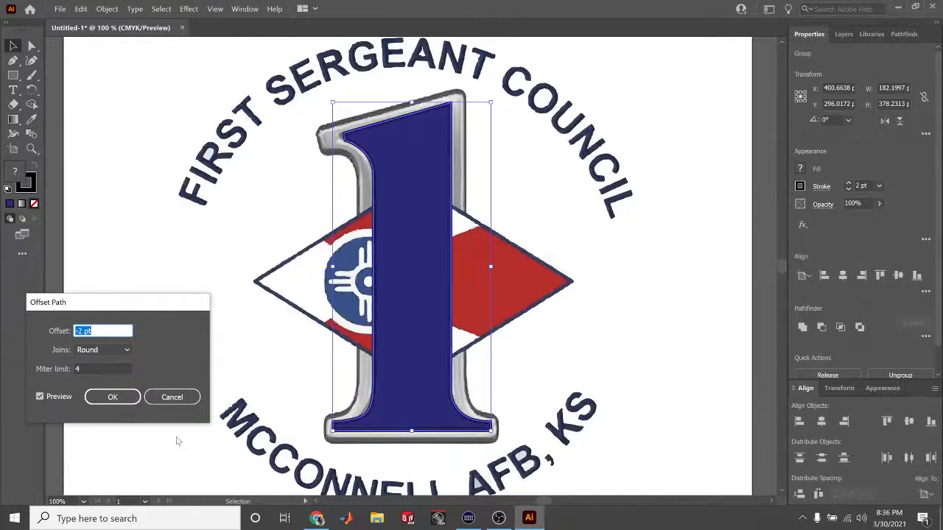
click(173, 399)
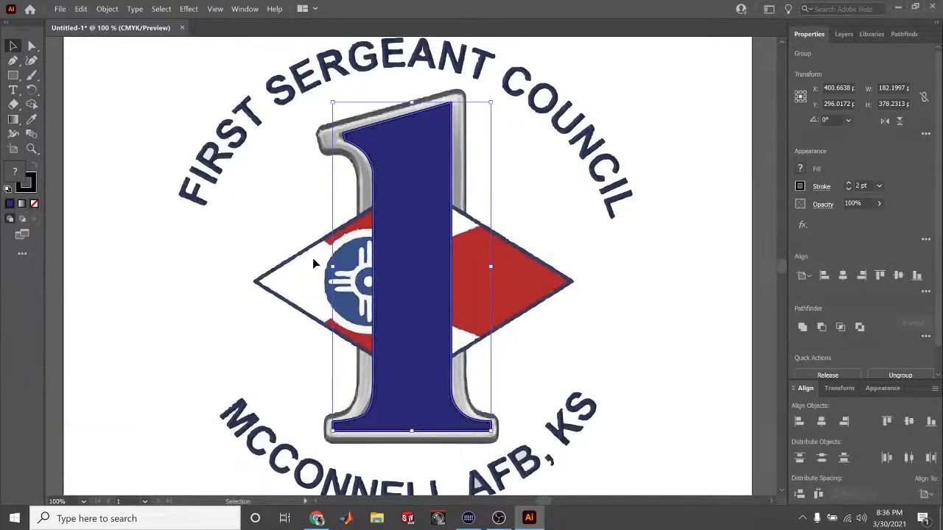
Undo the black stroke added to the numeral group
key(ctrl+z)
click(617, 233)
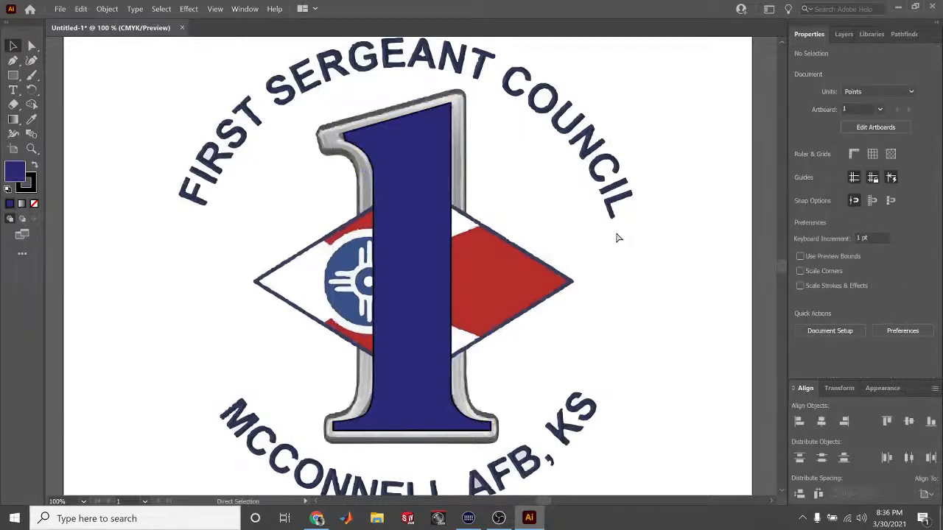
key(ctrl+z)
key(ctrl+z)
key(ctrl+z)
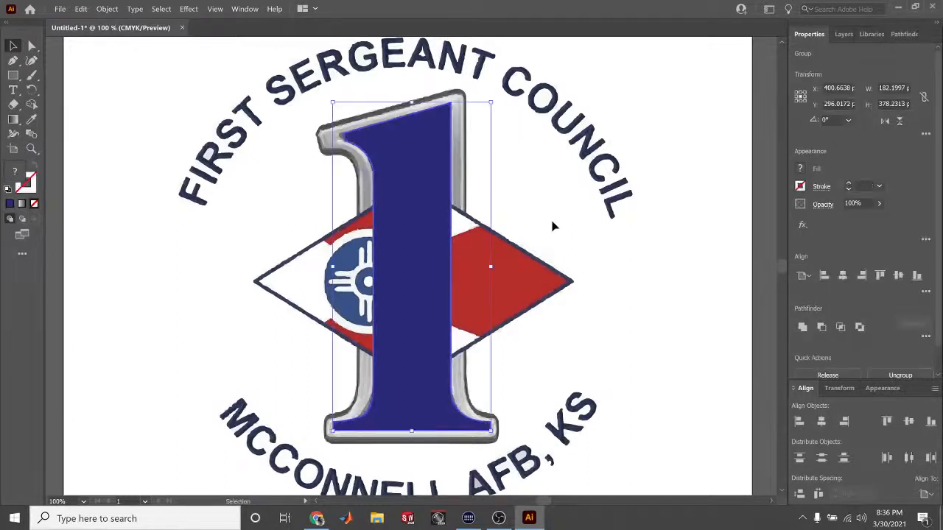
key(ctrl+z)
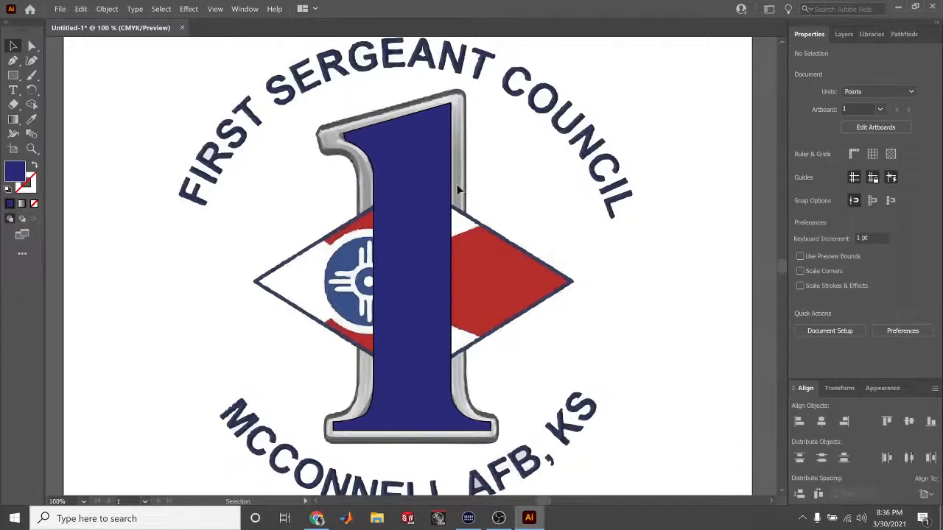
Try Offset Path again on the strokeless numeral with Miter joins, raising the offset up to 40 pt
click(418, 189)
click(107, 9)
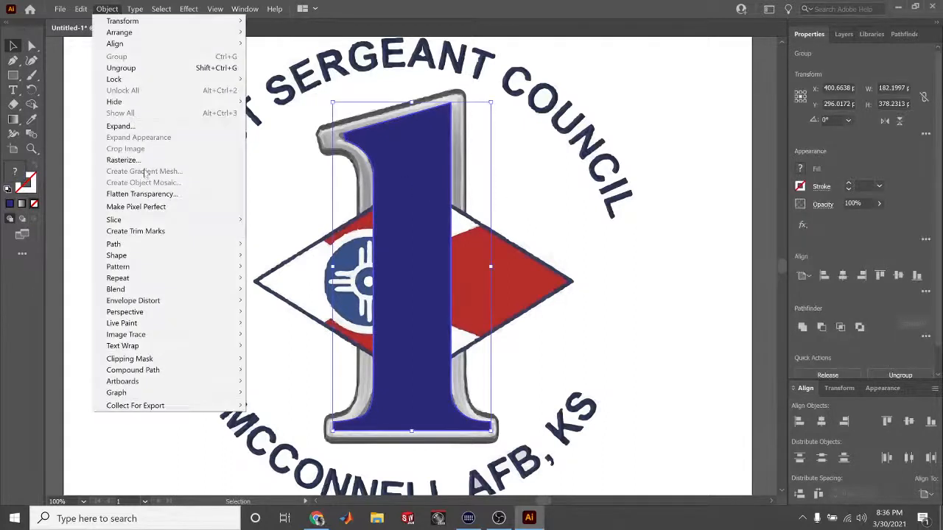
mouse_move(181, 249)
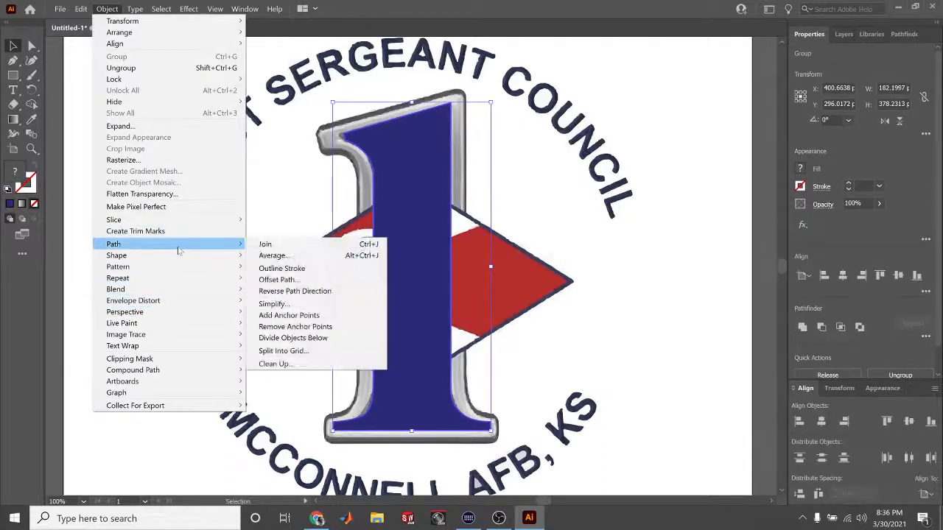
click(278, 280)
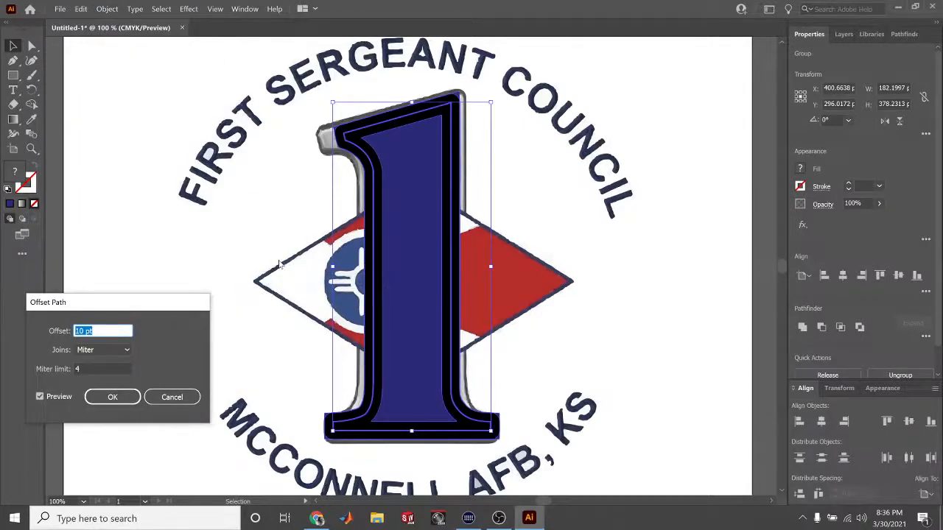
key(Up)
key(Up)
key(Up)
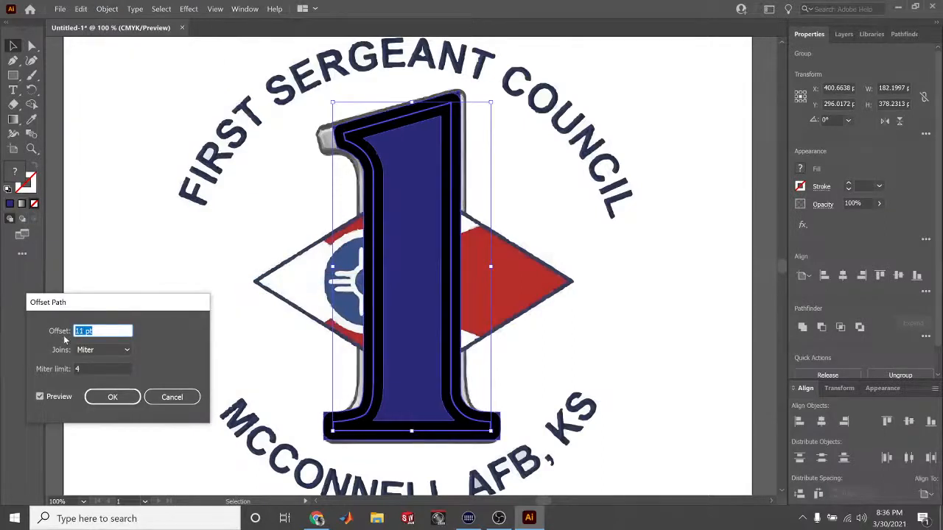
key(Up)
key(Up)
key(Up)
key(Up)
key(Up)
key(Up)
key(Up)
key(Up)
key(Up)
key(Up)
key(Up)
key(Up)
key(Up)
key(Up)
key(Up)
key(Up)
key(Up)
key(Up)
key(Up)
key(Up)
key(Up)
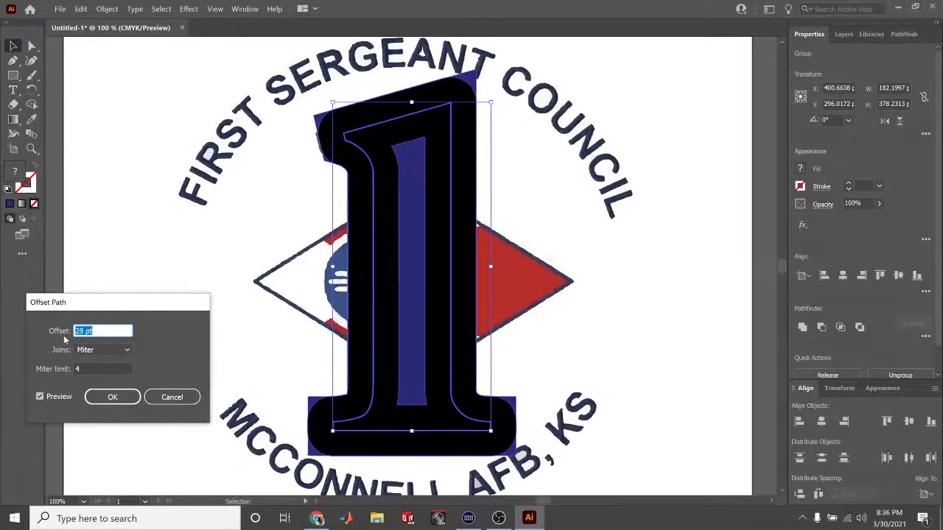
key(Up)
key(Up)
key(Up)
key(Up)
key(Up)
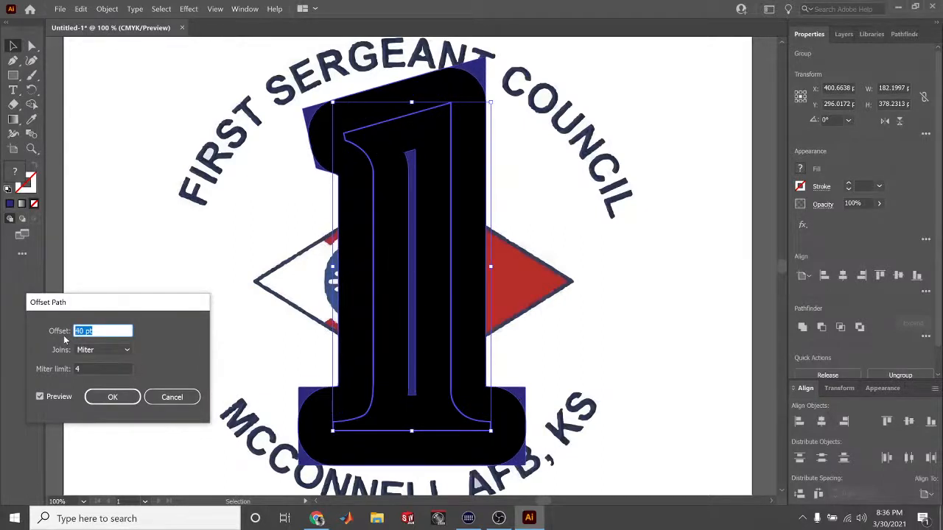
Try Round joins with the 39 pt offset, and cancel the numeral's path offset
click(103, 350)
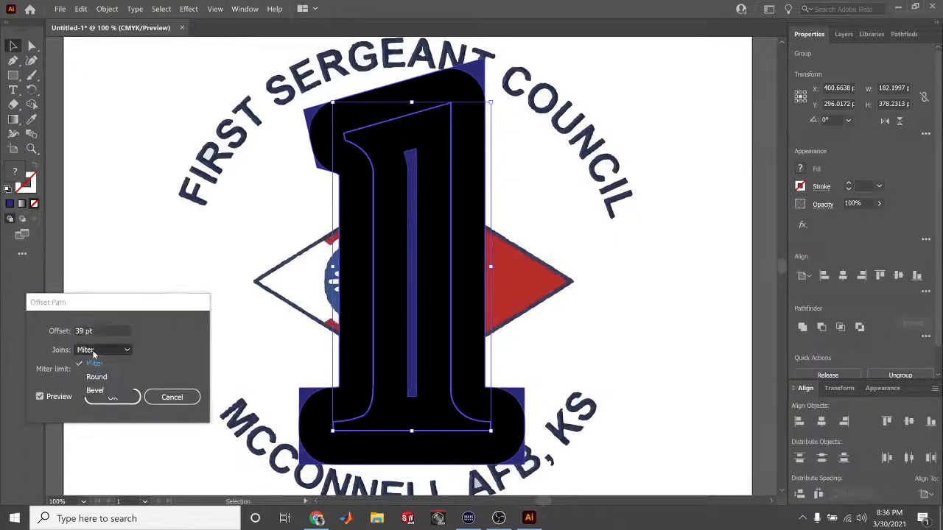
click(95, 377)
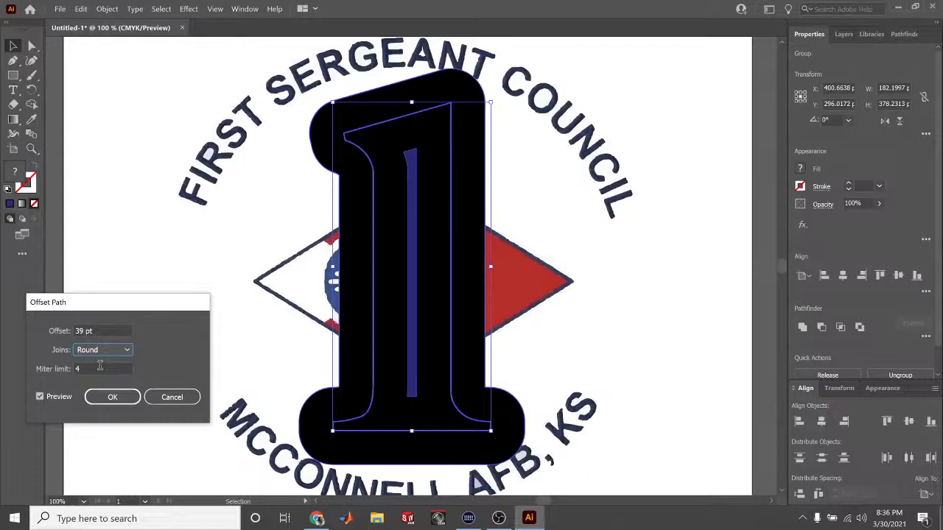
click(172, 397)
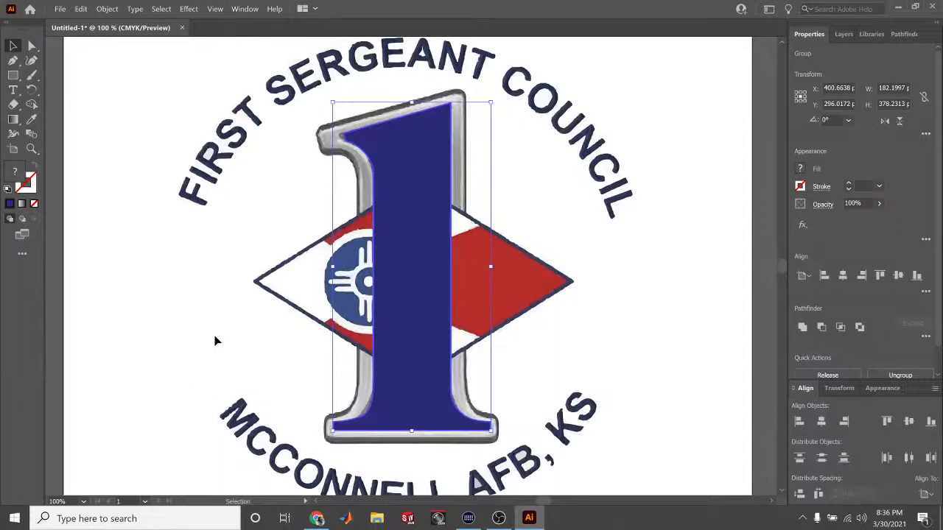
Undo the outlining of the numeral's stroke and the display of the reference layer, and select the numeral group
key(ctrl+z)
key(ctrl+z)
key(ctrl+z)
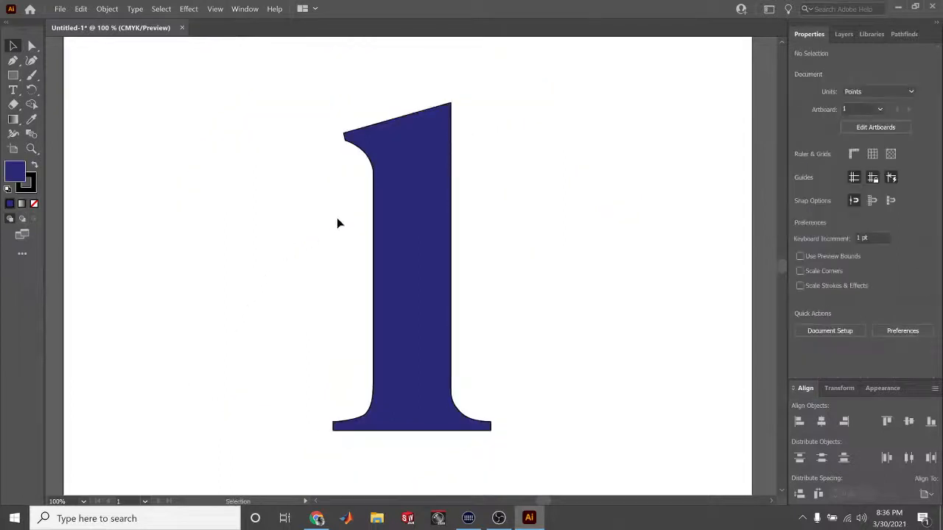
click(423, 122)
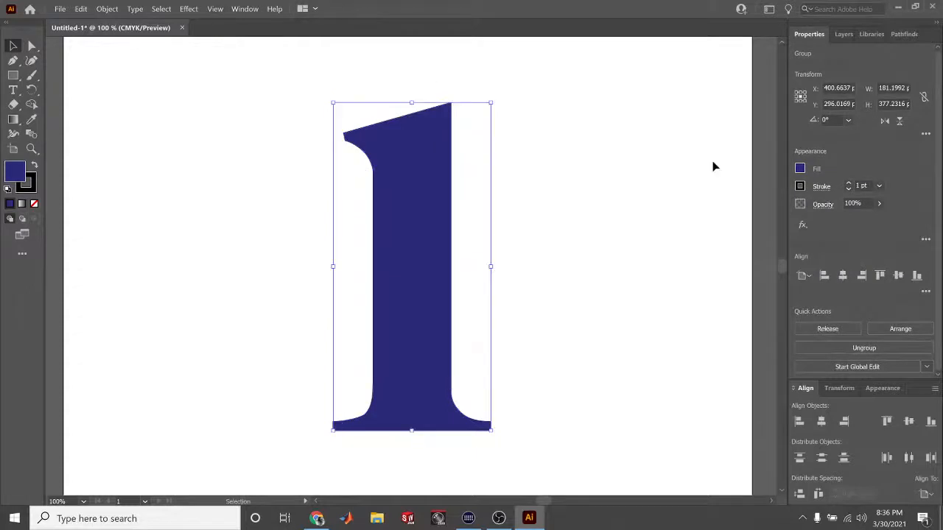
Show the locked reference artwork on Layer 2 behind the numeral, and clear the selection
click(844, 34)
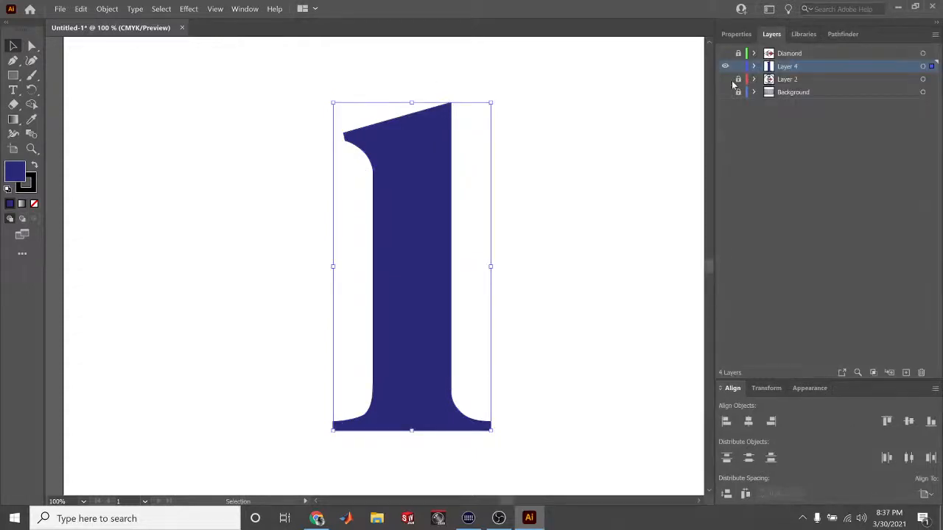
click(724, 78)
click(525, 178)
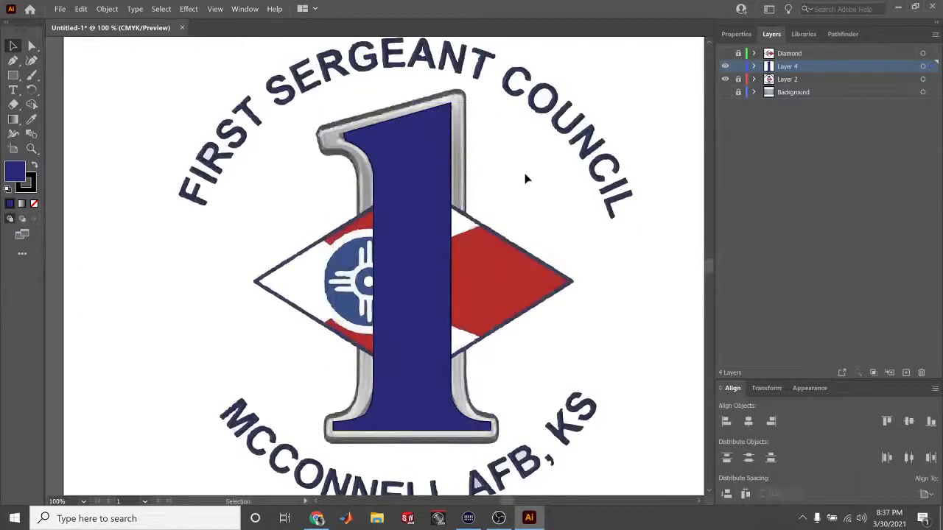
click(404, 189)
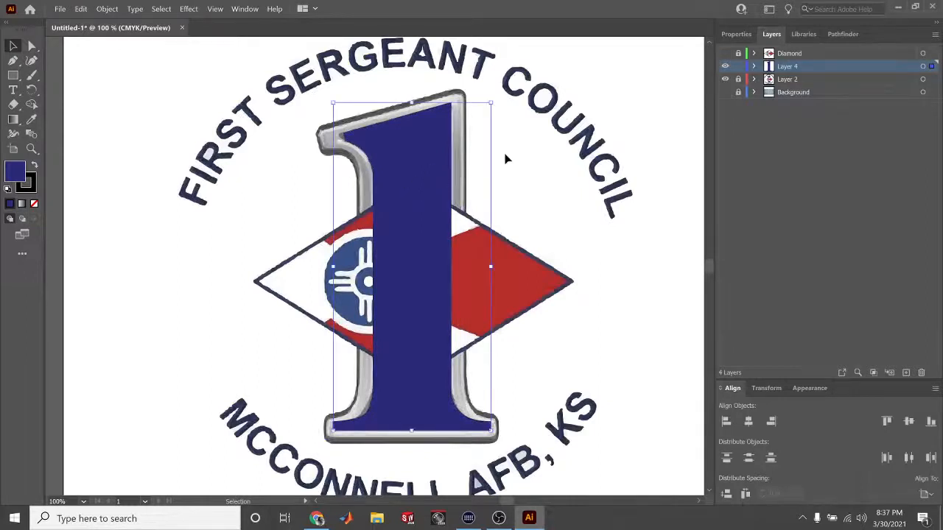
click(109, 9)
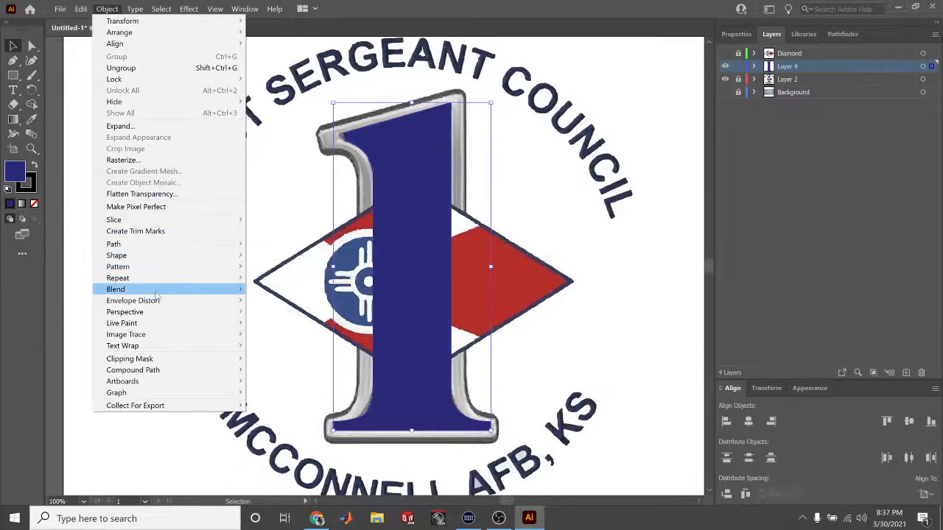
mouse_move(147, 289)
click(533, 207)
click(533, 207)
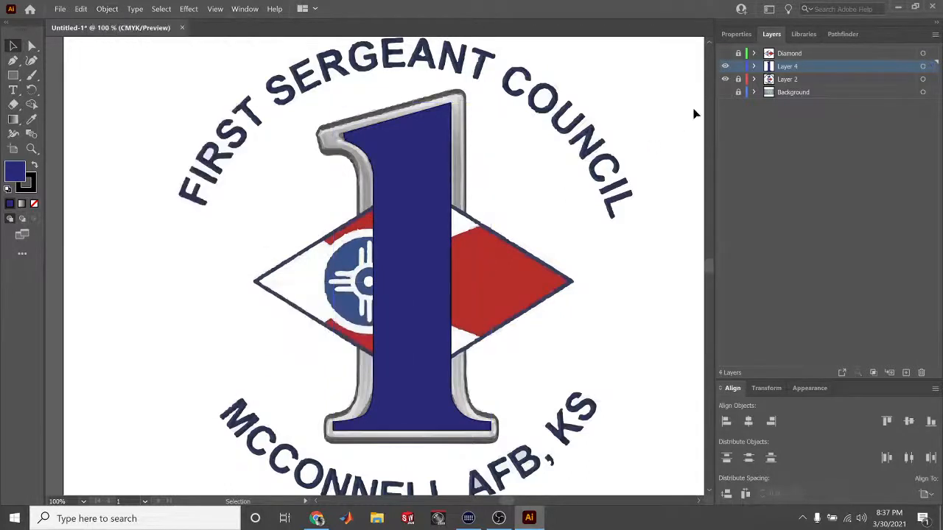
Select the dark-blue numeral 1 and raise its stroke weight to 10 pt
click(736, 34)
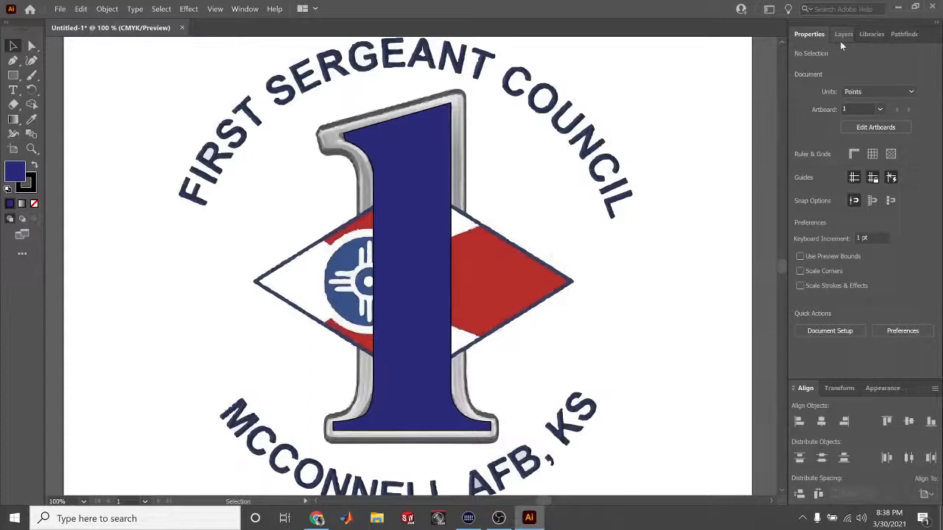
click(472, 163)
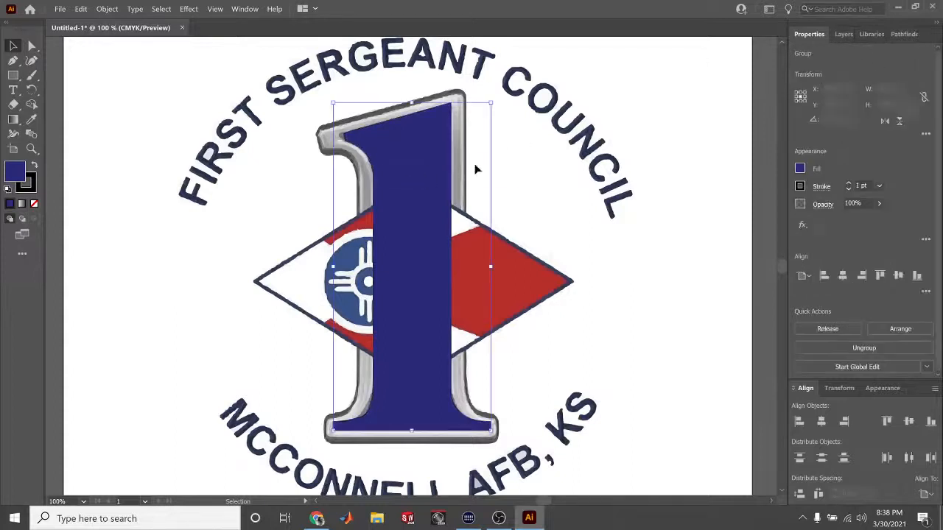
click(848, 183)
click(848, 183)
click(848, 183)
click(848, 184)
click(848, 183)
click(848, 183)
click(847, 183)
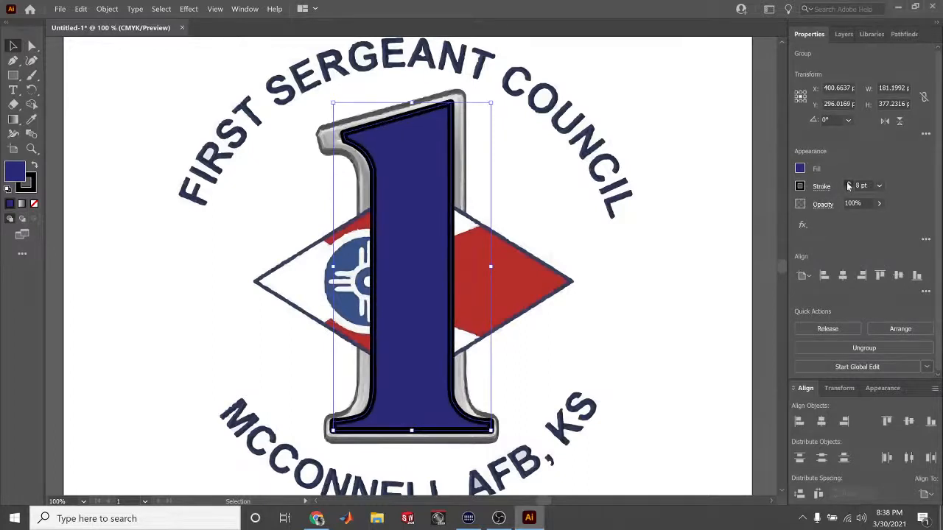
click(848, 183)
click(847, 183)
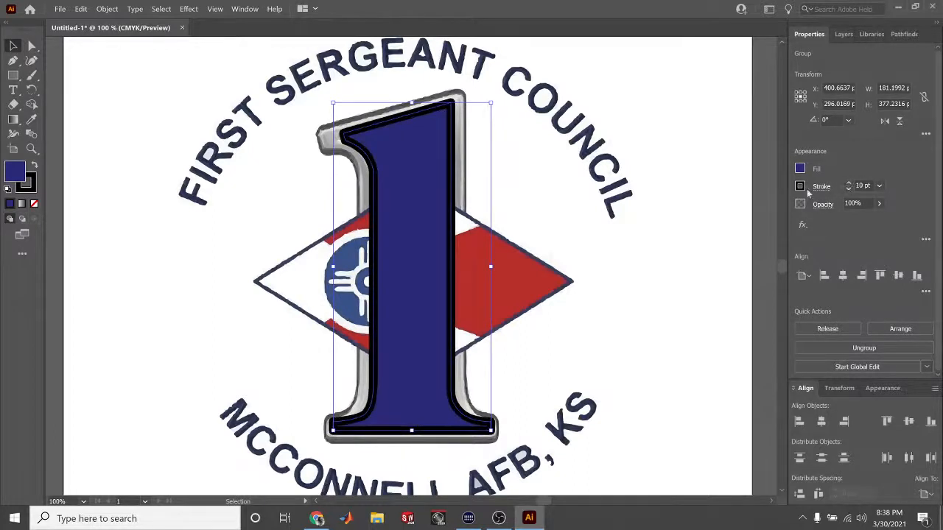
Align the numeral's stroke to the outside of its path
click(819, 187)
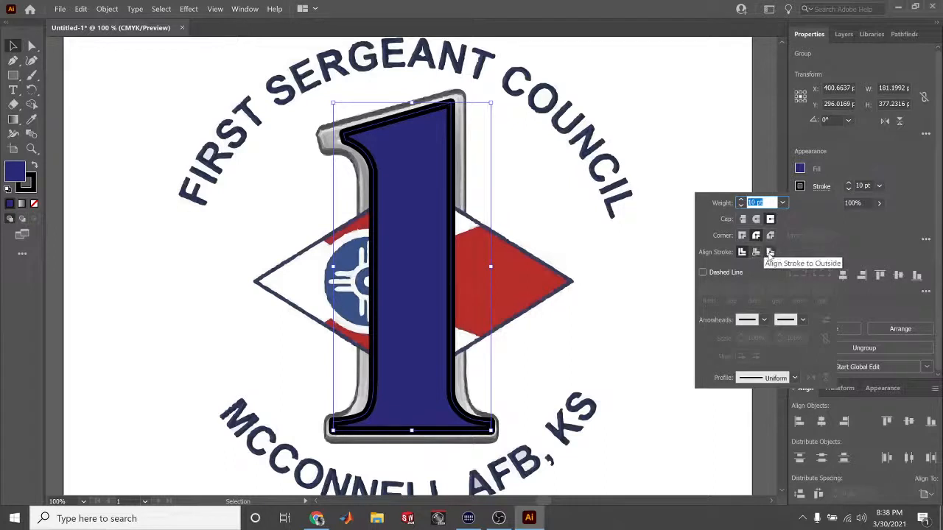
click(770, 253)
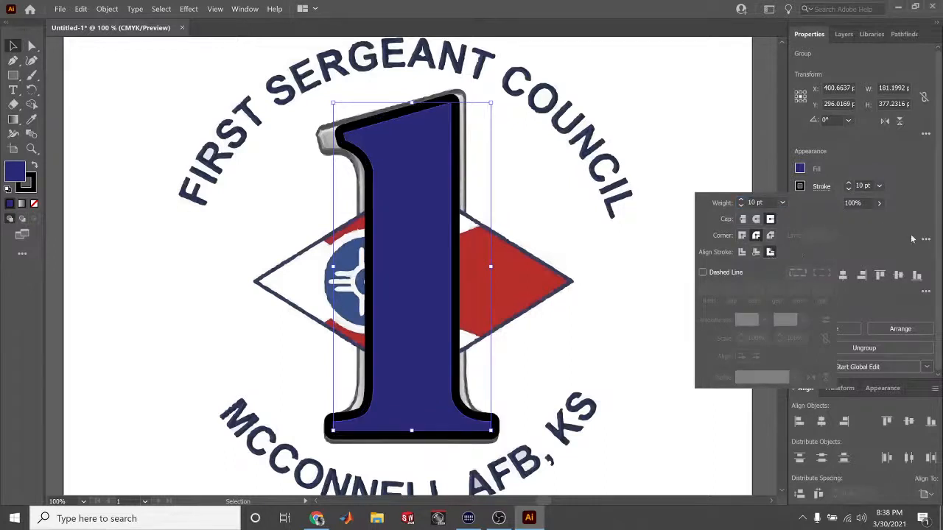
click(910, 207)
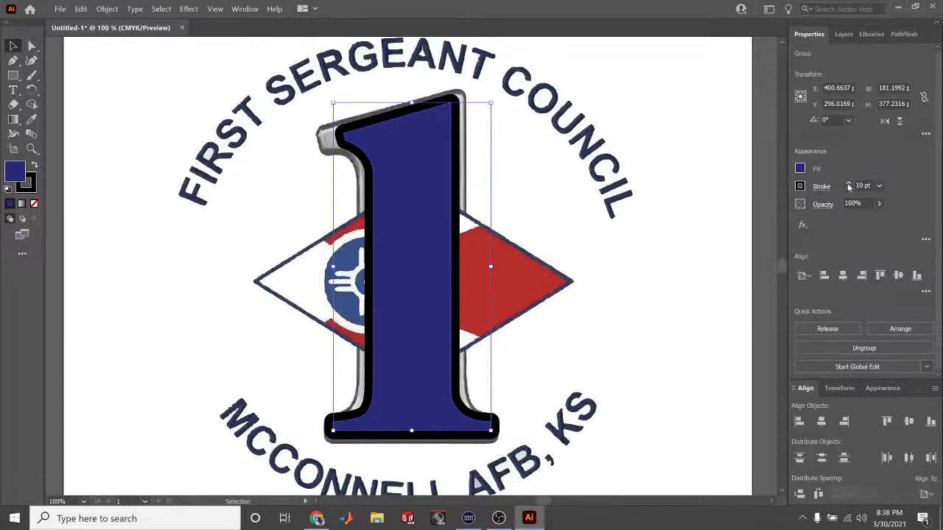
Increase the numeral's outside stroke weight to 18 pt to cover the reference's silver edge
click(847, 184)
click(848, 183)
click(848, 183)
click(848, 184)
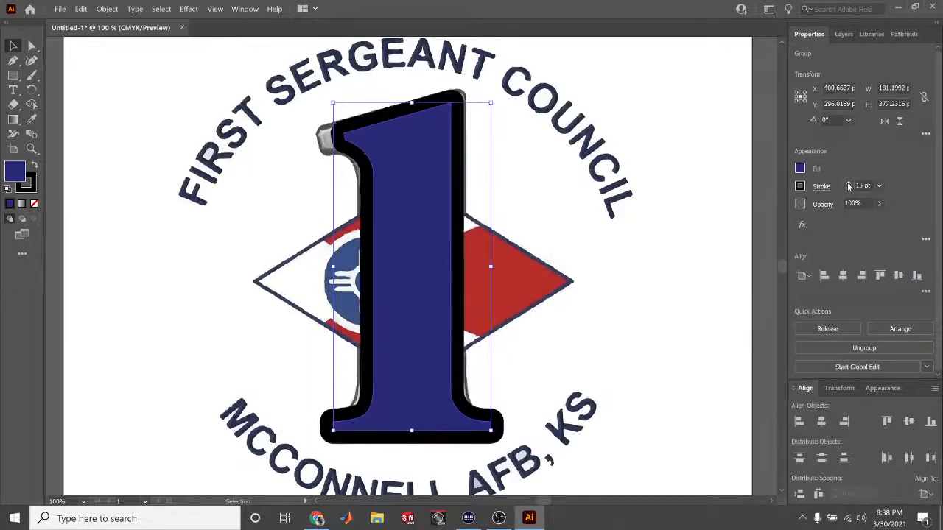
click(849, 184)
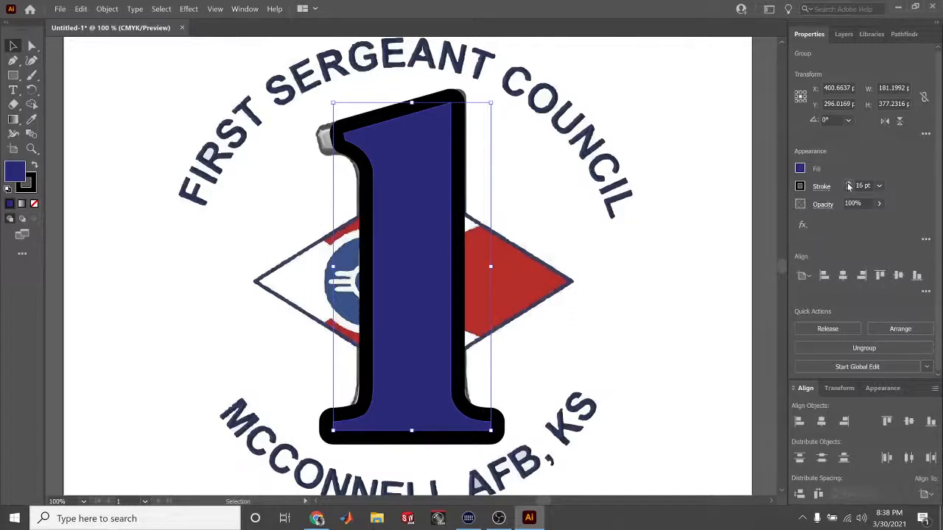
click(848, 184)
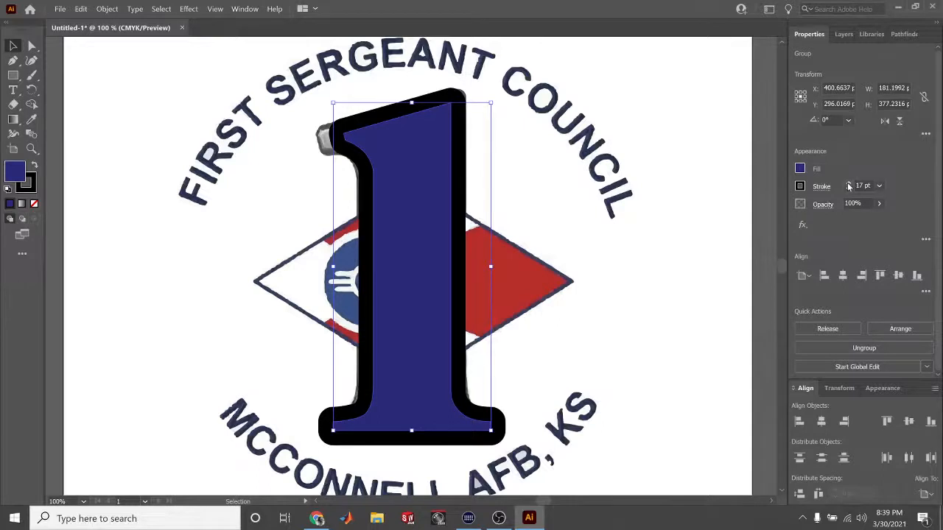
click(849, 185)
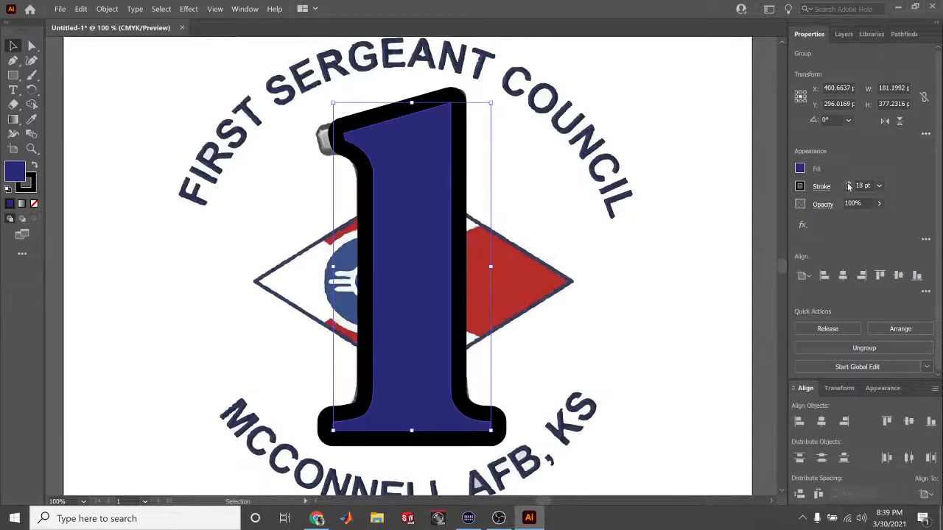
Try the bevel join on the numeral's stroke corners, and set them to miter join
click(822, 187)
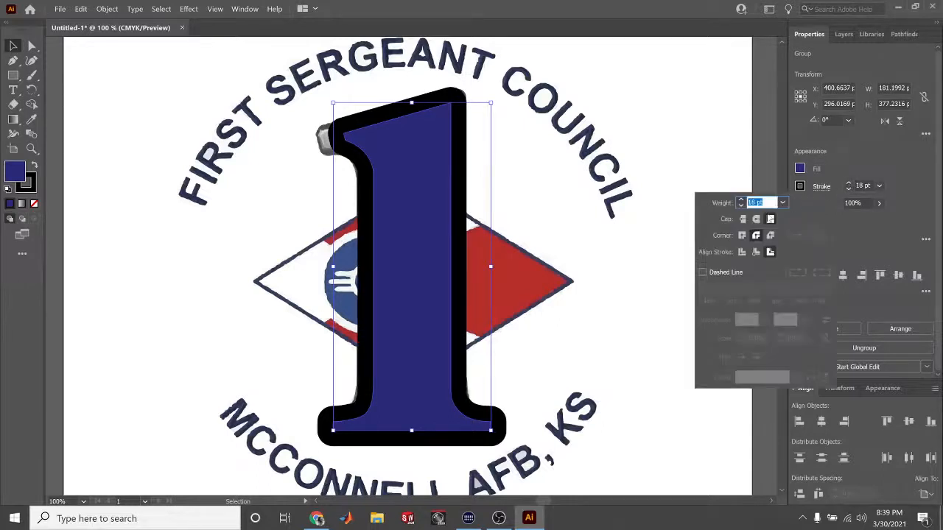
click(770, 237)
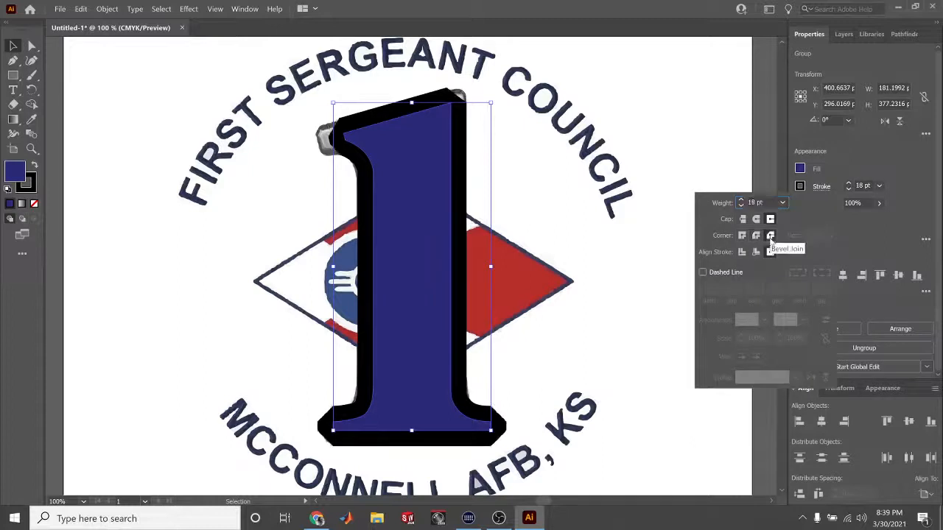
click(742, 236)
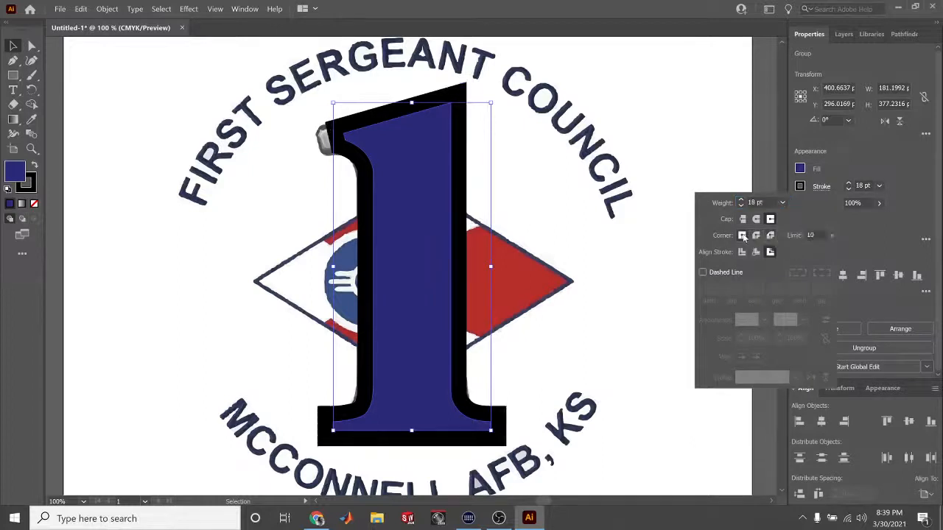
click(622, 237)
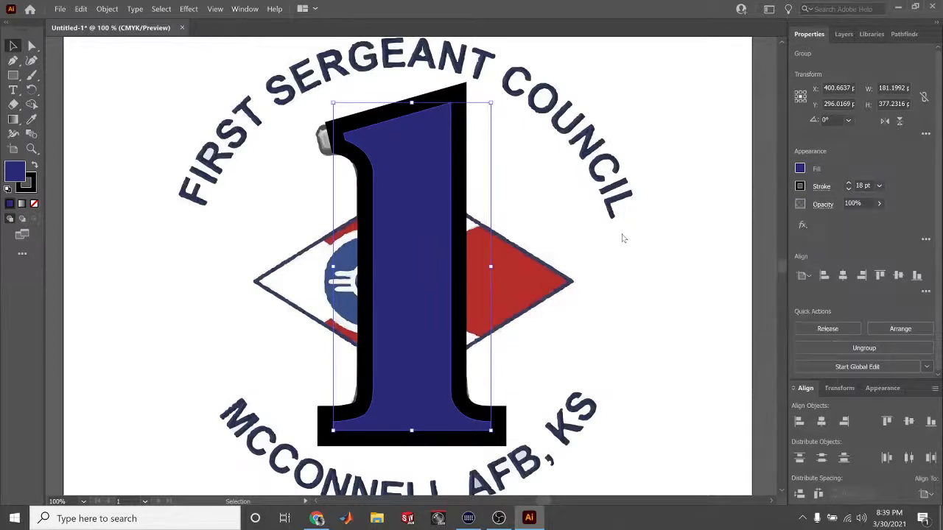
Expand the appearance of the numeral so its stroke becomes a separate shape, and reselect the expanded group
click(107, 9)
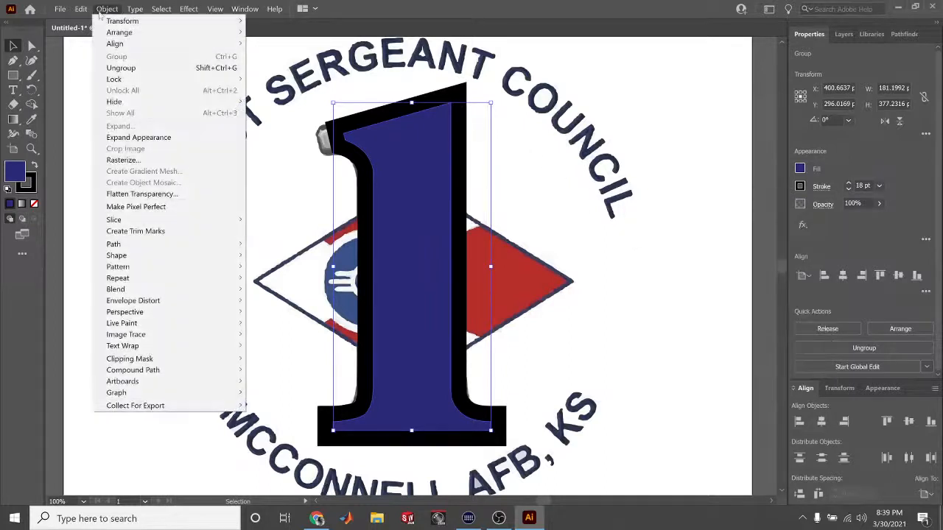
mouse_move(174, 228)
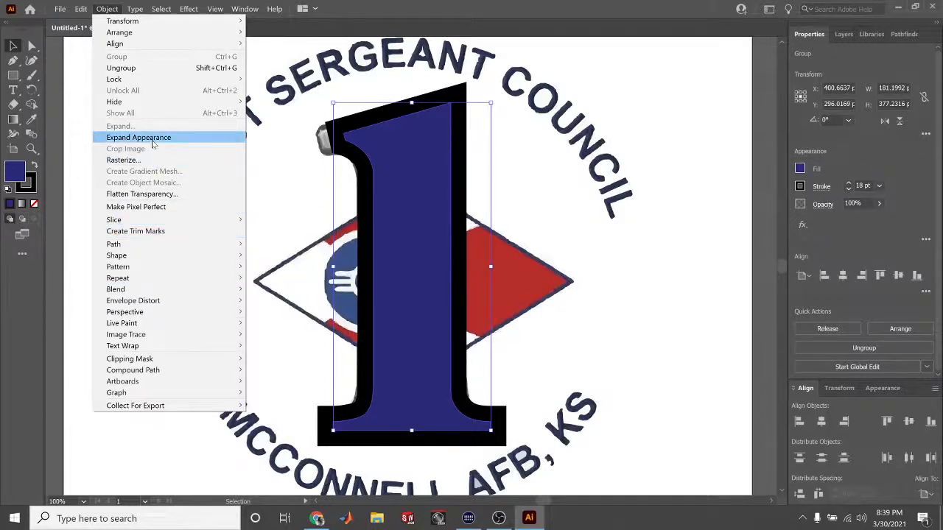
click(138, 138)
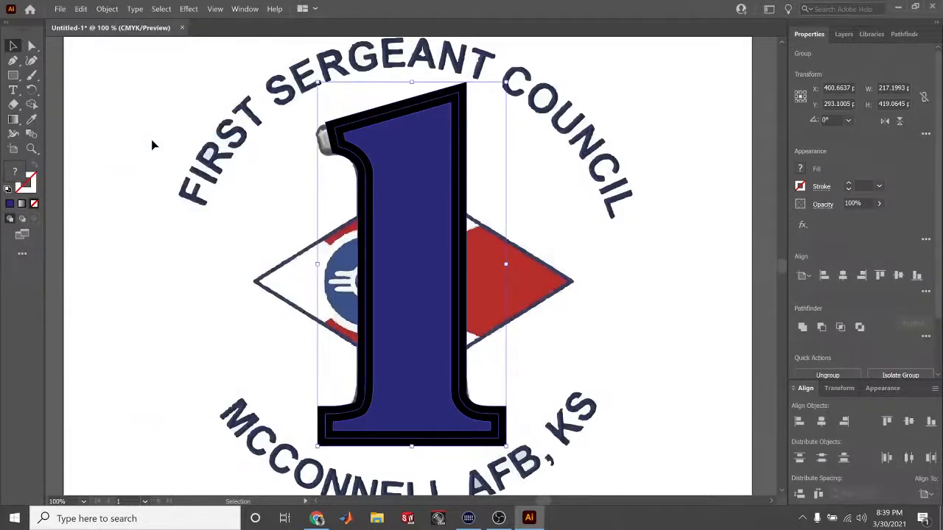
click(564, 221)
click(460, 175)
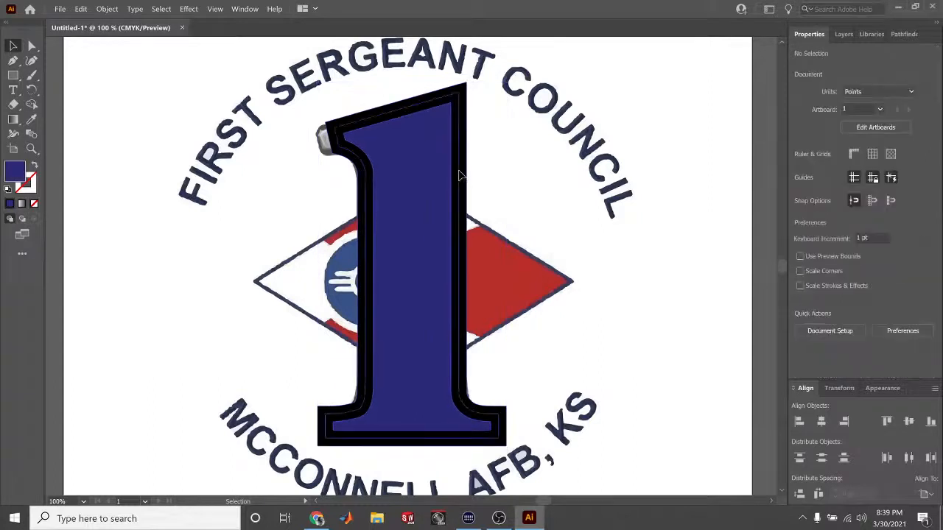
Expand Layer 4 and its nested groups in the layer list, and select only the black border's compound path
click(844, 34)
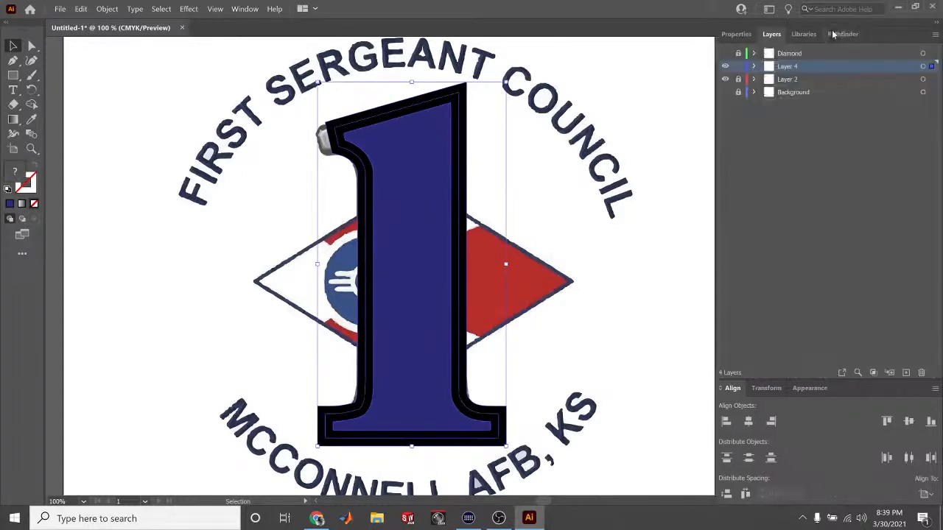
click(754, 66)
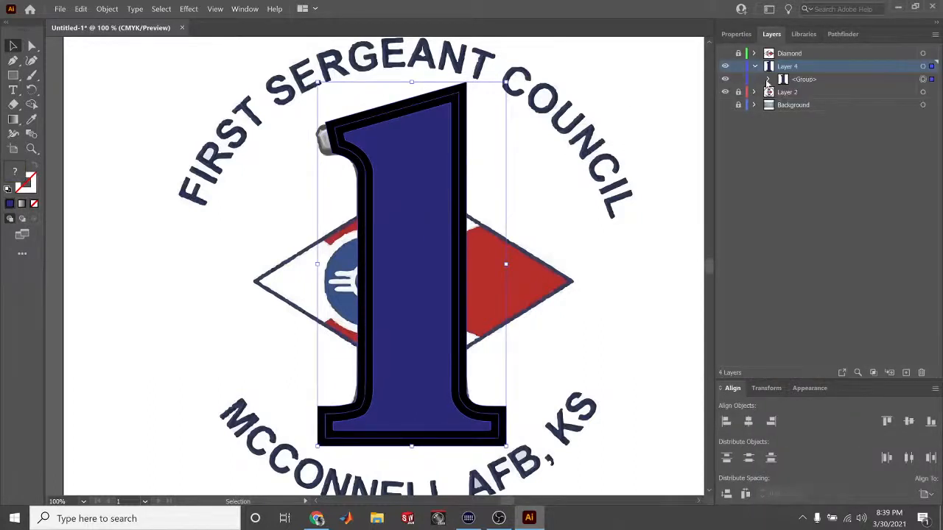
click(769, 79)
click(783, 92)
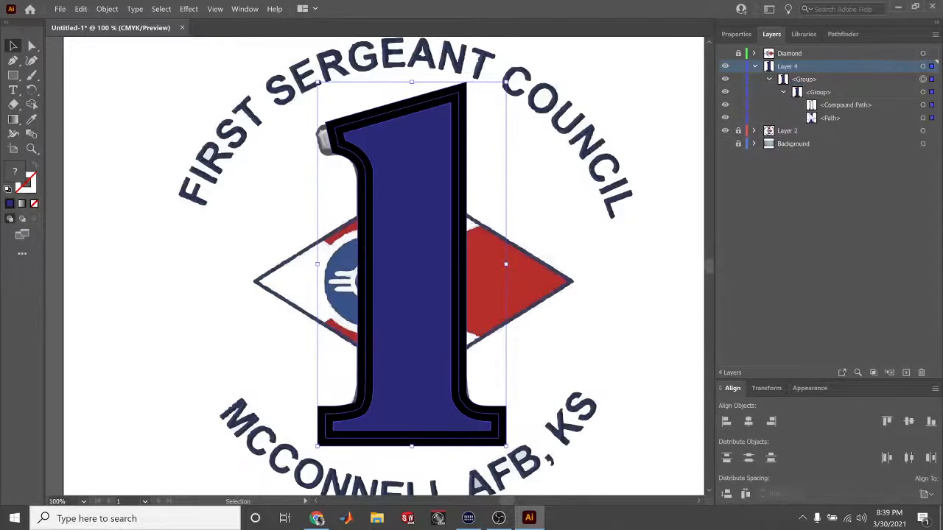
click(870, 107)
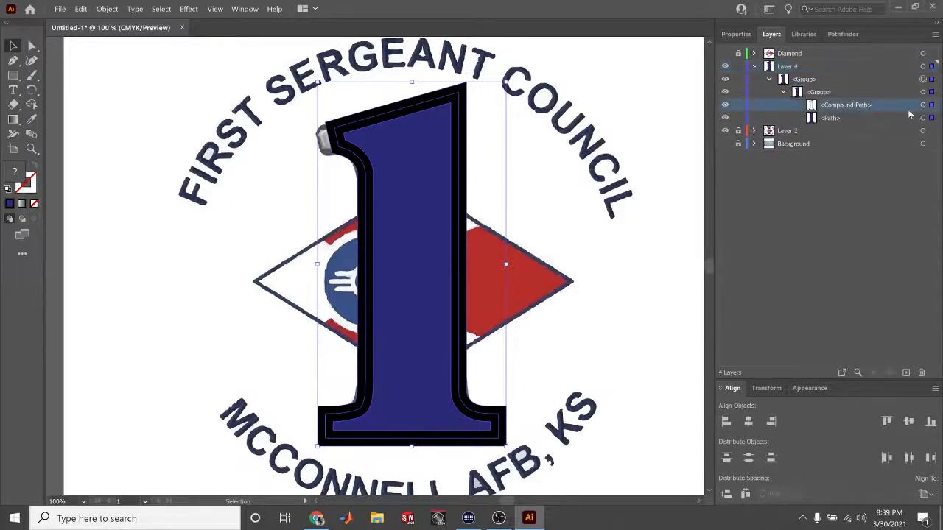
click(932, 105)
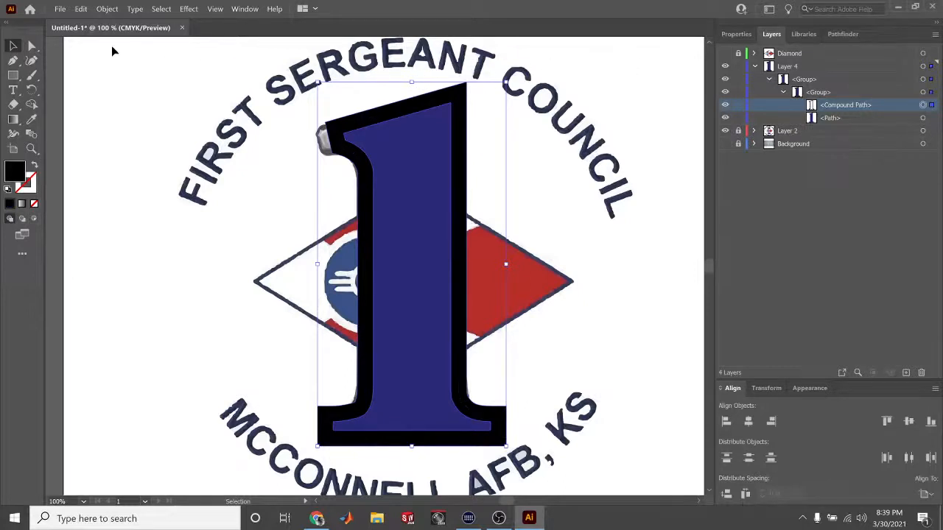
Move the upper corner anchor of the border's flag tip outward to the matching corner of the silver reference edge
key(a)
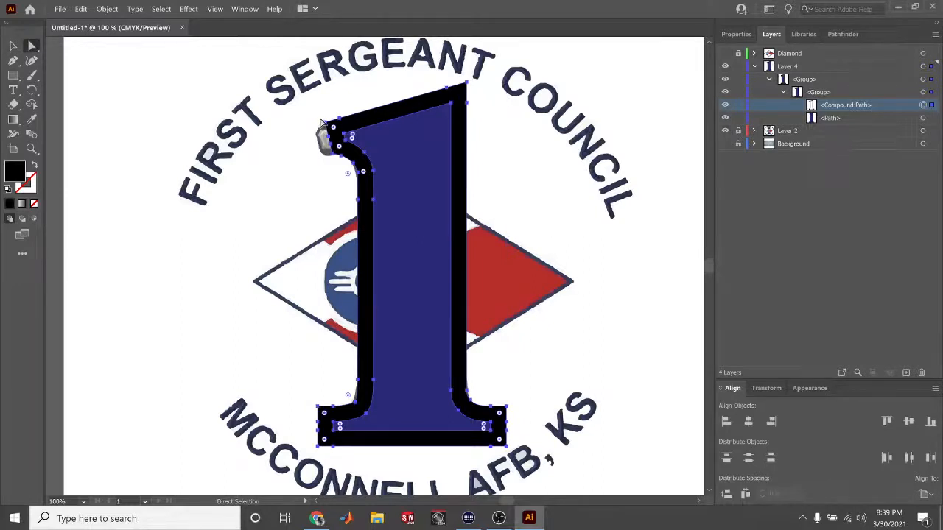
key(ctrl+equal)
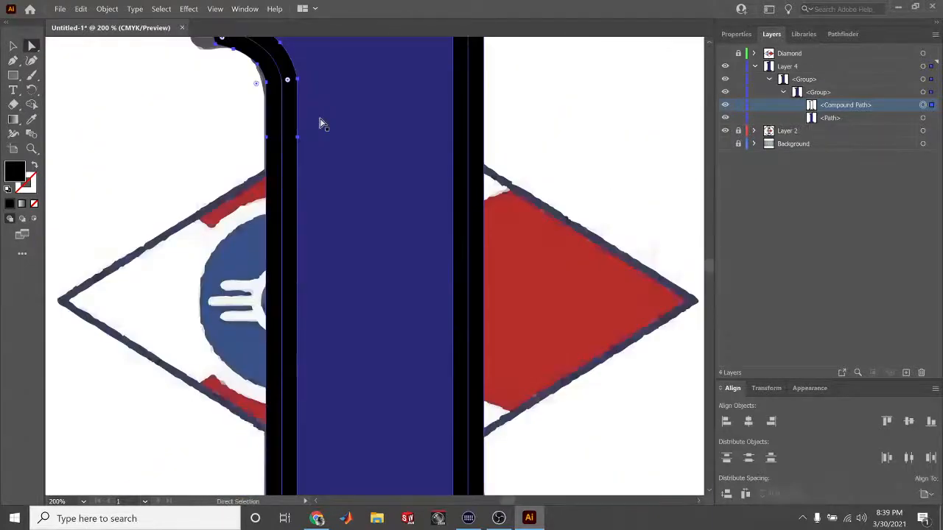
scroll(321, 123, left, 2)
scroll(321, 123, up, 5)
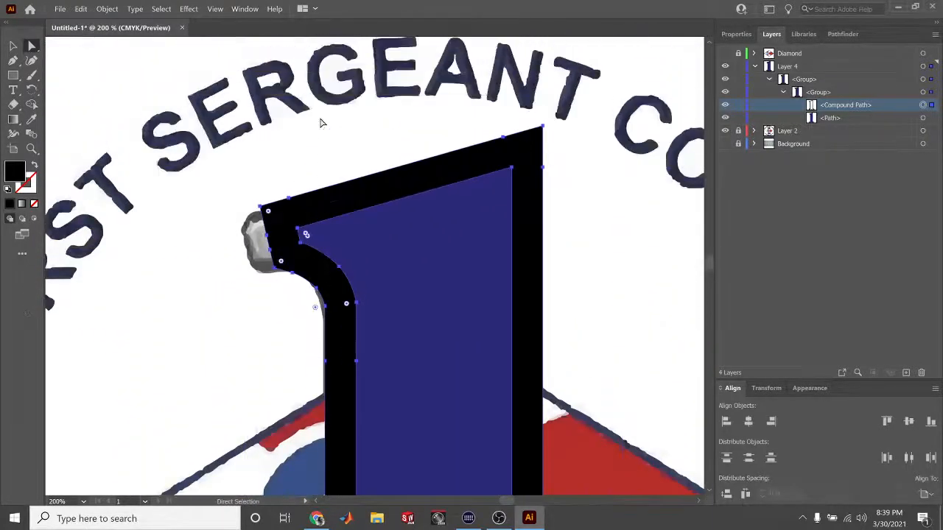
drag(264, 209, 244, 216)
key(ctrl+z)
click(261, 209)
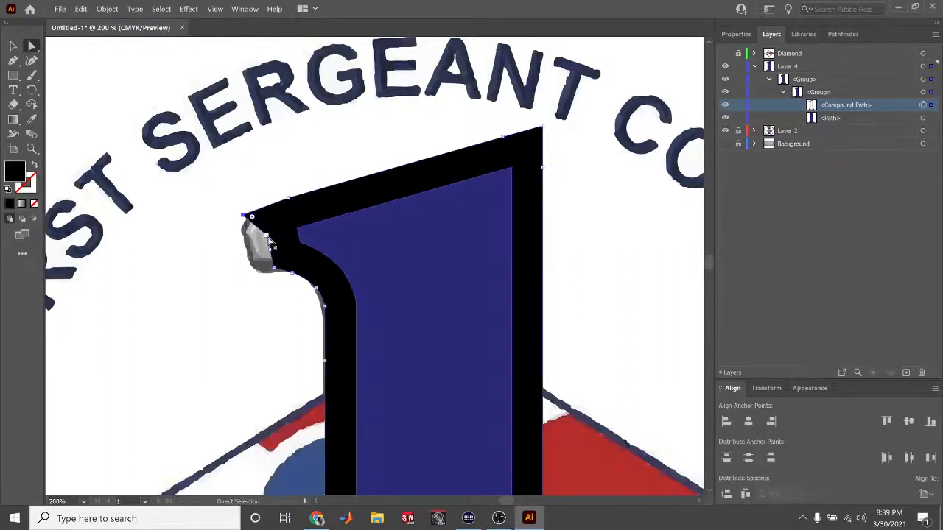
Delete the surplus anchors around the border's flag tip and on its slanted edge, and move the tip's lower corner out to the reference edge
key(p)
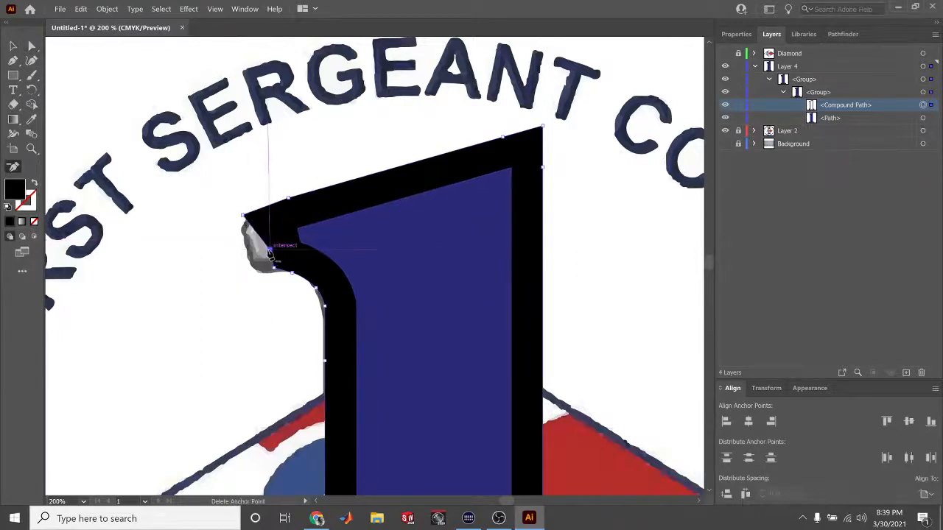
key(a)
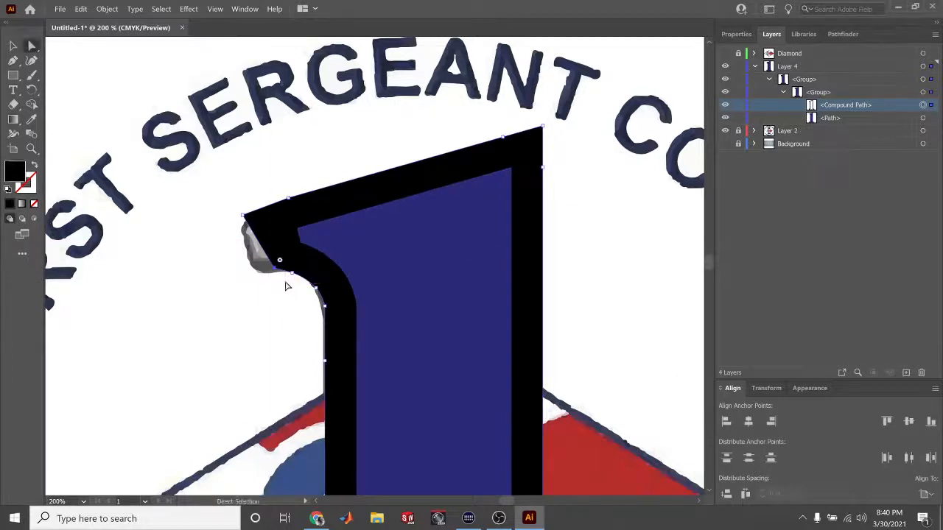
drag(272, 269, 254, 275)
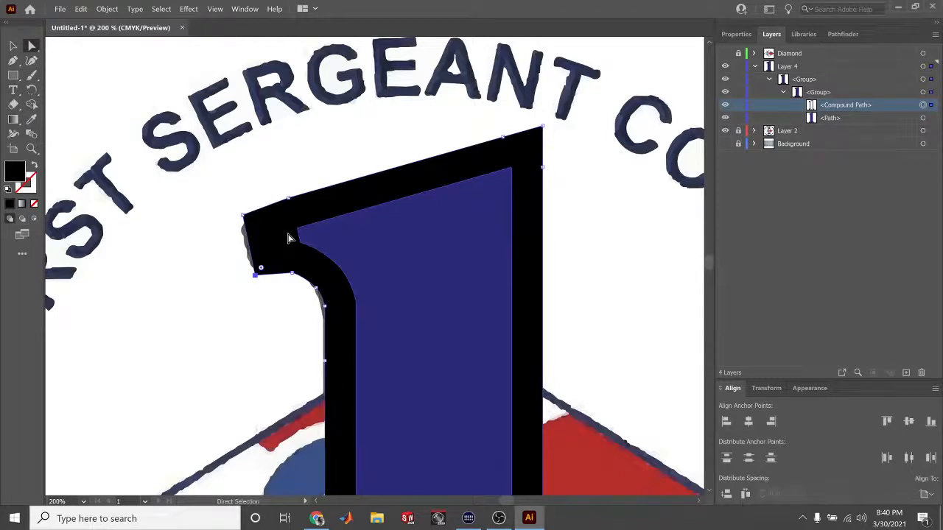
key(minus)
click(288, 198)
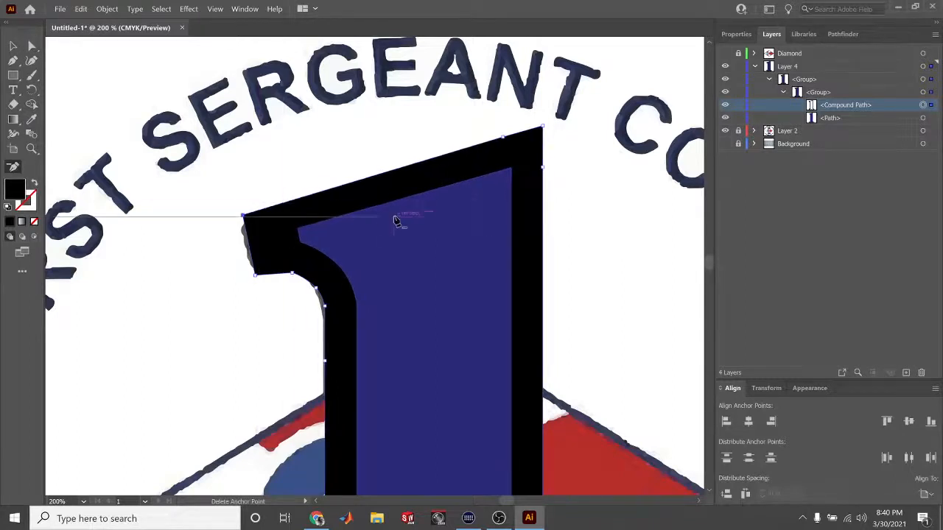
Delete the surplus anchor near the apex on the border's slanted edge, and move the flag tip's upper corner out to the reference edge
click(503, 138)
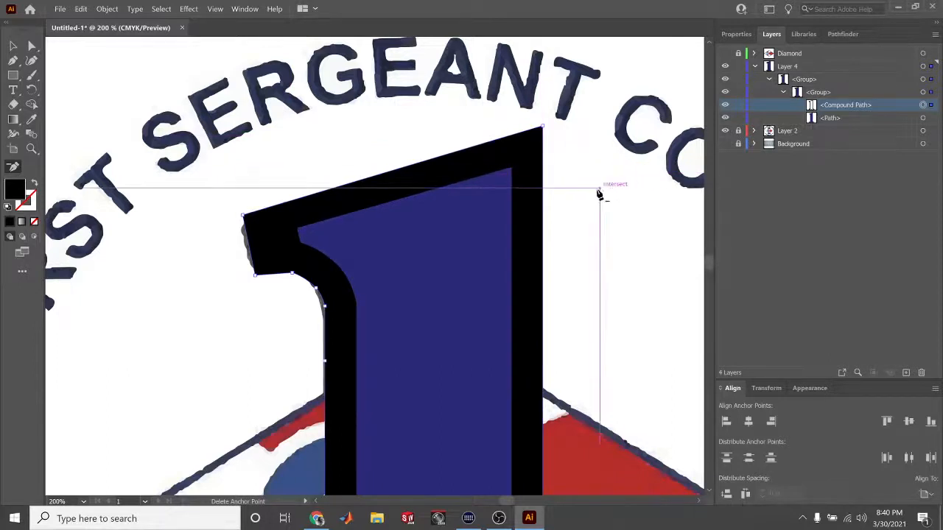
key(a)
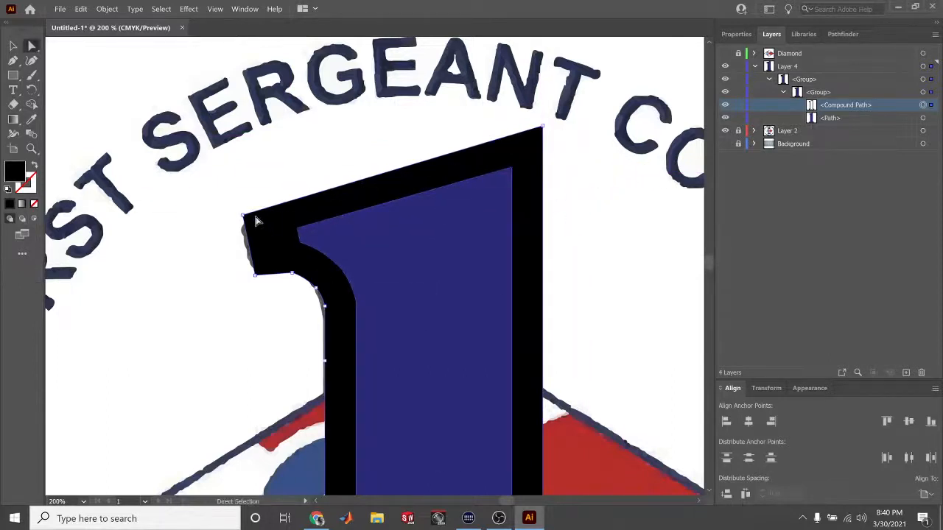
drag(246, 220, 241, 224)
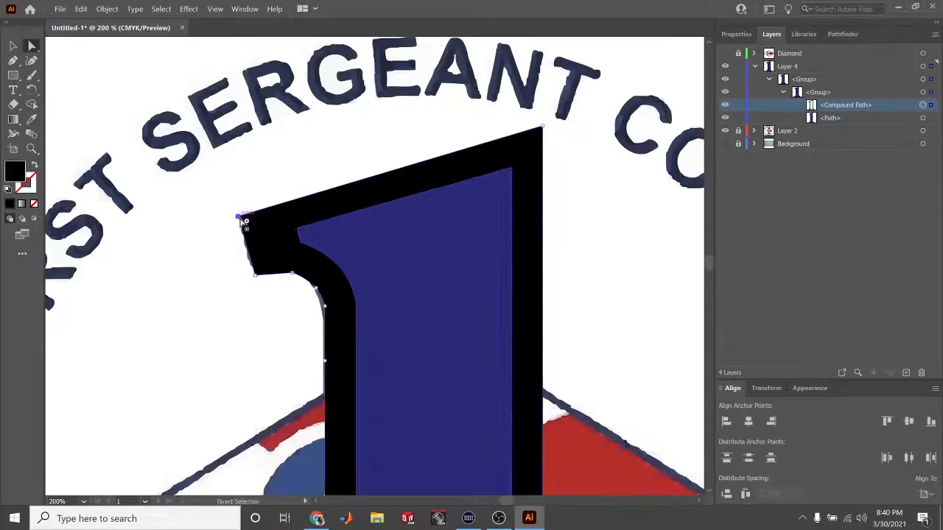
Delete the lower surplus anchor on the curve under the flag, then move the anchor above it down the reference curve and make it smooth
click(321, 308)
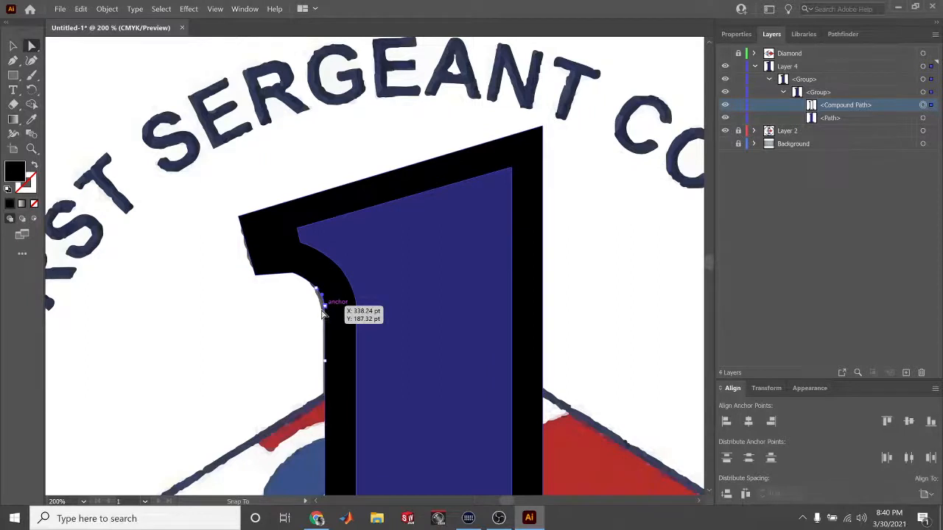
key(minus)
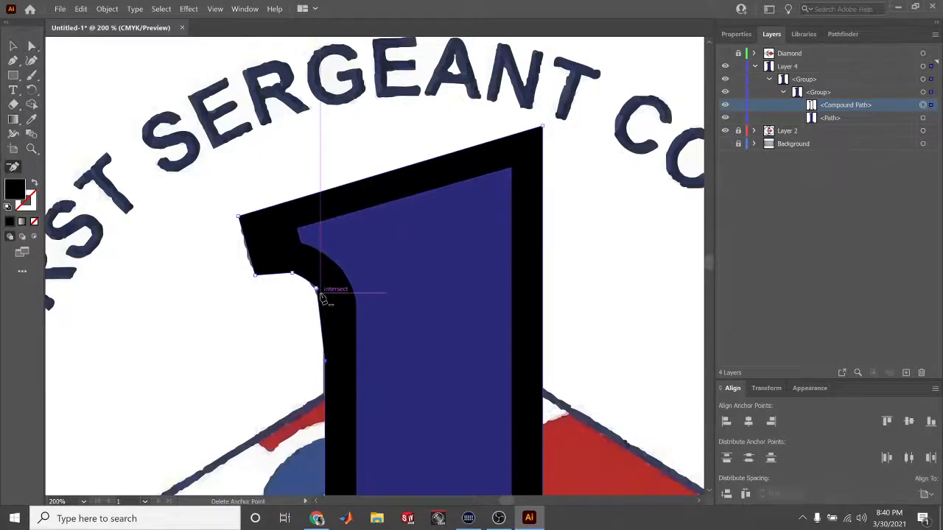
key(a)
click(316, 288)
drag(316, 288, 322, 312)
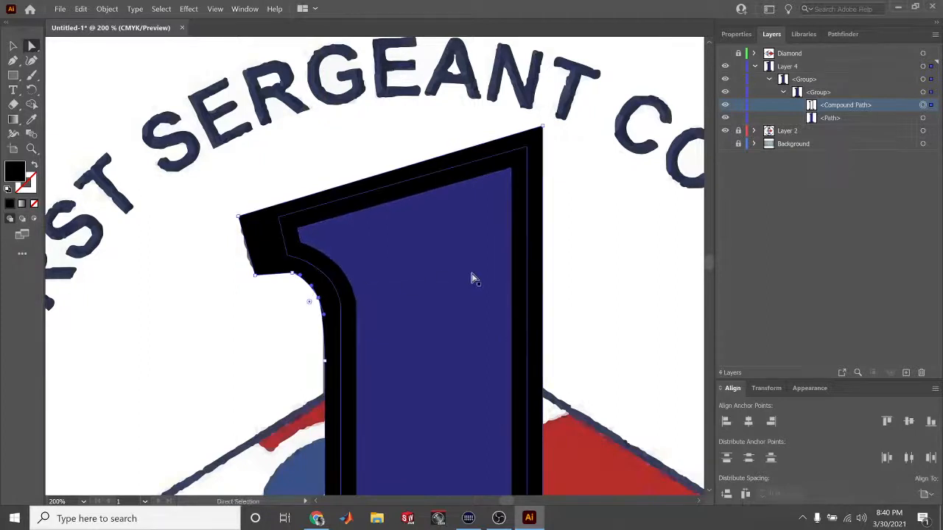
click(737, 35)
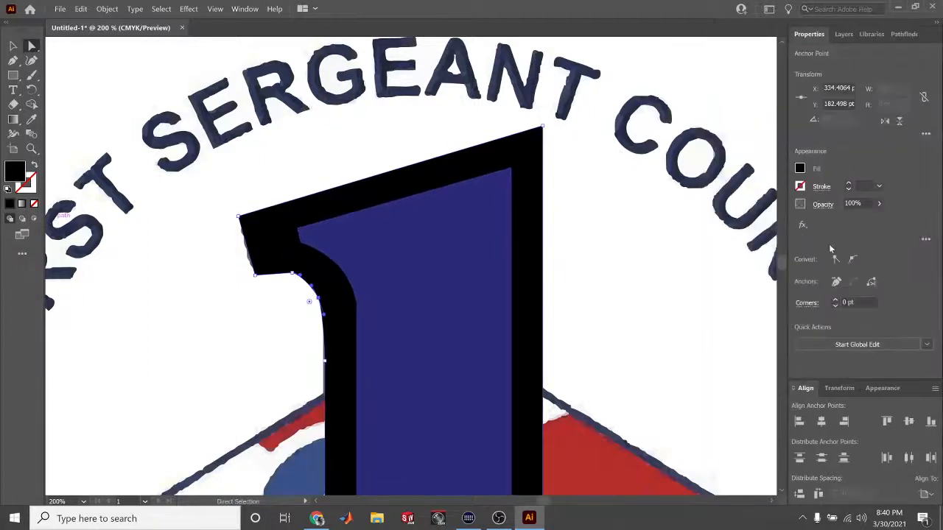
click(851, 261)
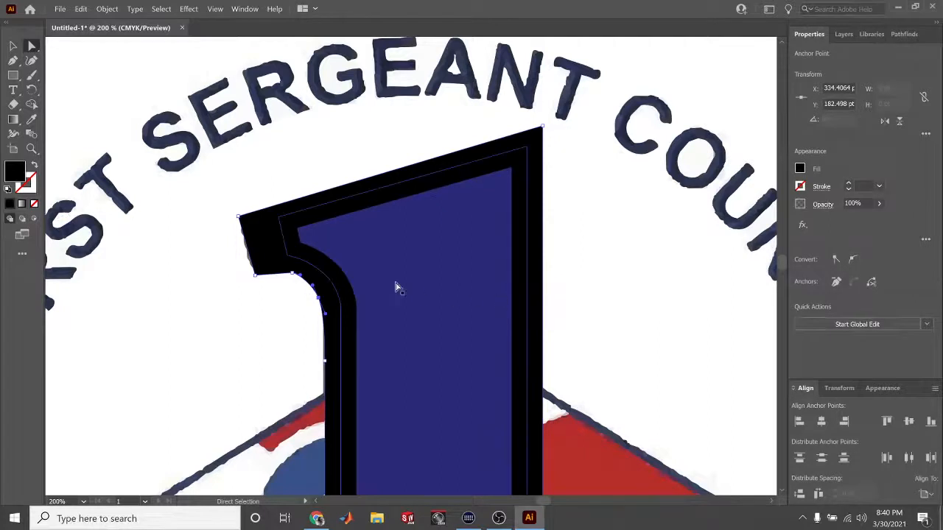
Delete the anchor where the flag's underside meets the curve, and adjust the remaining curve anchor and its handles to follow the reference
click(293, 275)
key(minus)
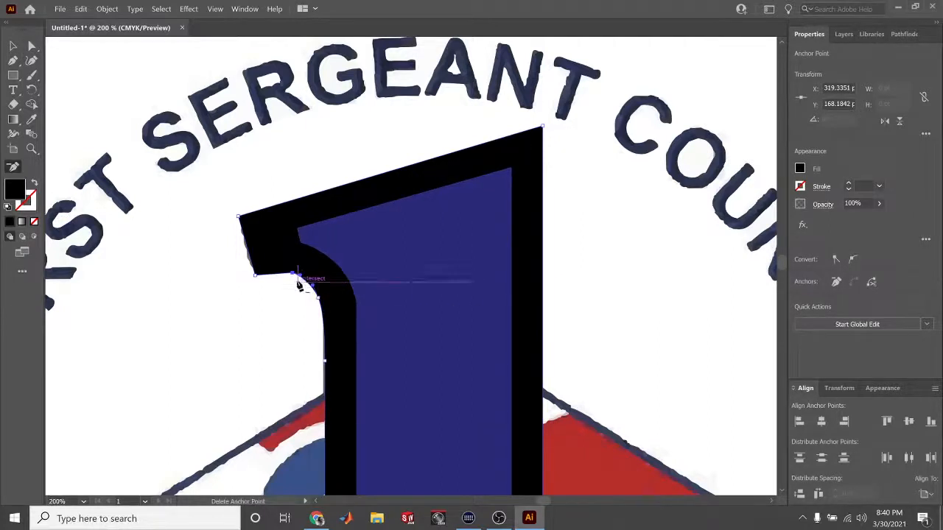
click(293, 275)
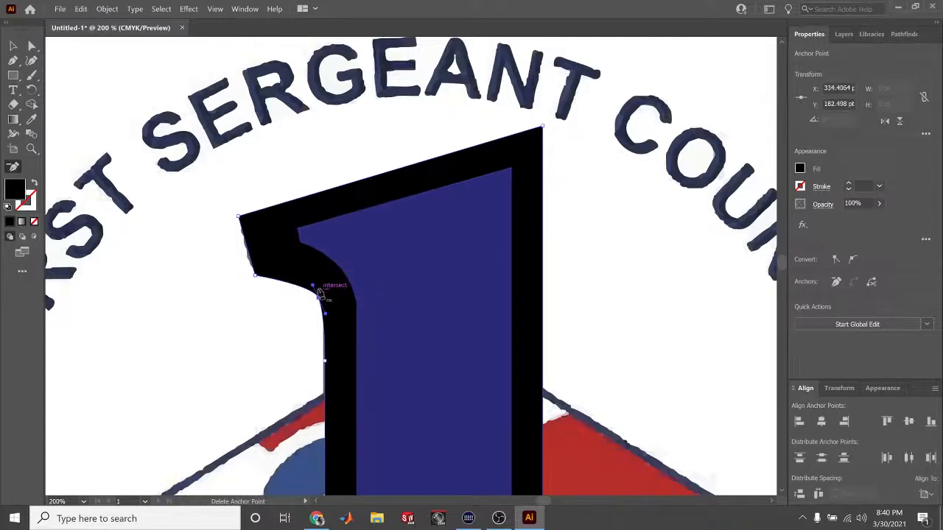
key(a)
drag(317, 289, 286, 264)
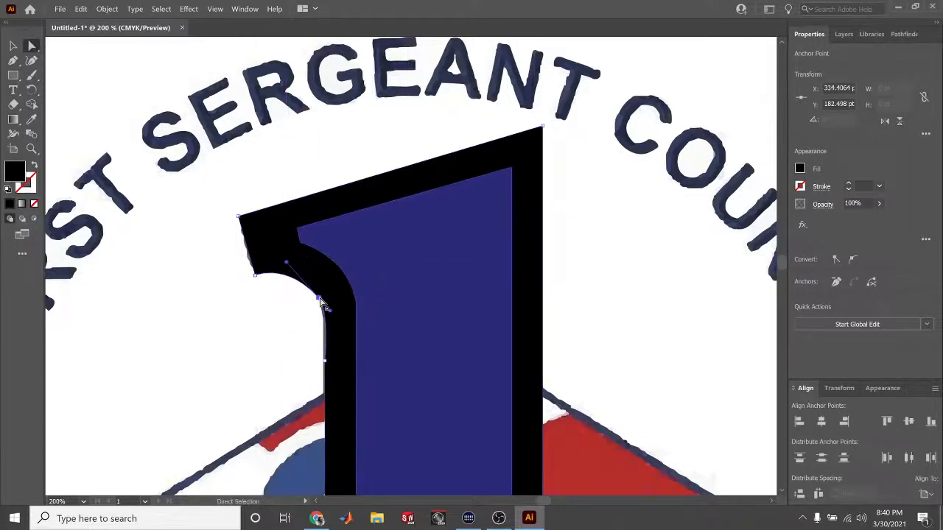
mouse_move(318, 299)
mouse_down()
mouse_move(305, 287)
mouse_move(316, 276)
mouse_move(312, 284)
mouse_up()
drag(281, 248, 296, 265)
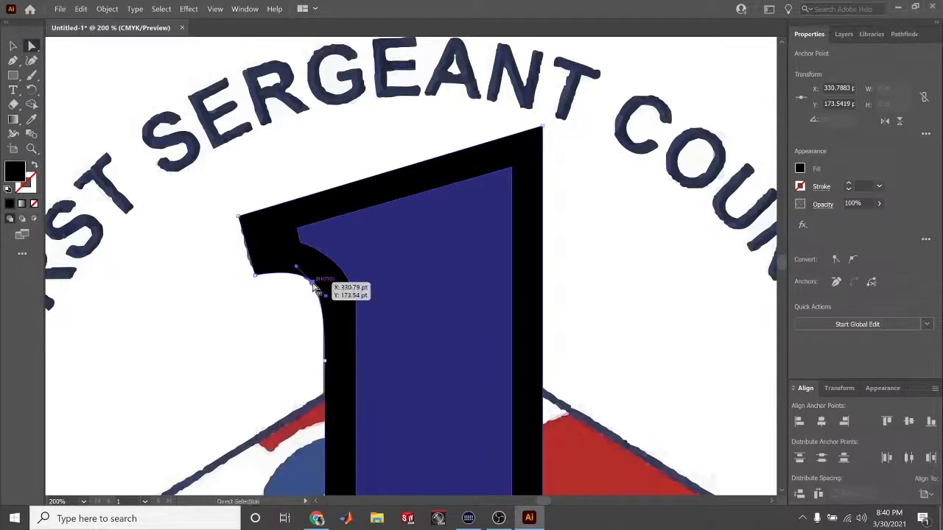
drag(312, 283, 310, 287)
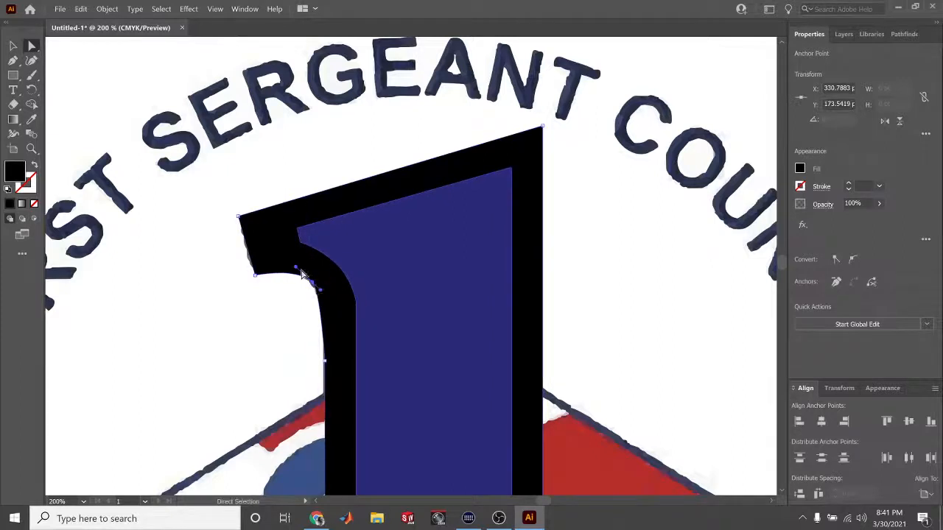
drag(296, 272, 302, 274)
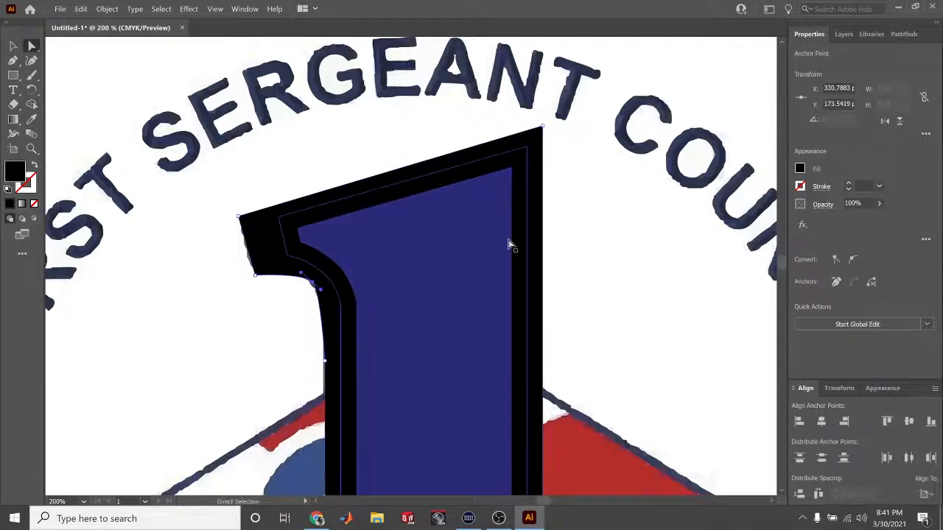
Select the whole black border and slightly round its corners using the live corner control at the base
click(595, 232)
scroll(617, 256, down, 1)
scroll(618, 256, down, 10)
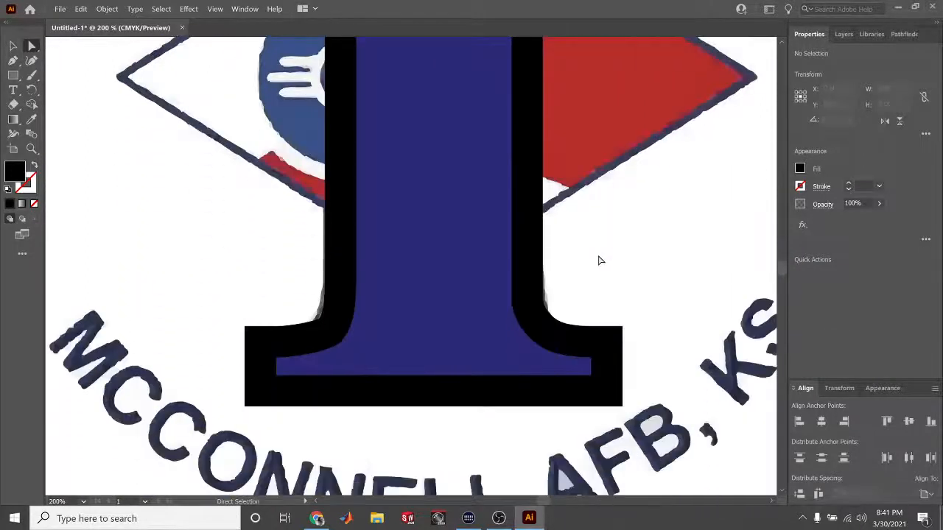
click(251, 333)
drag(251, 335, 259, 340)
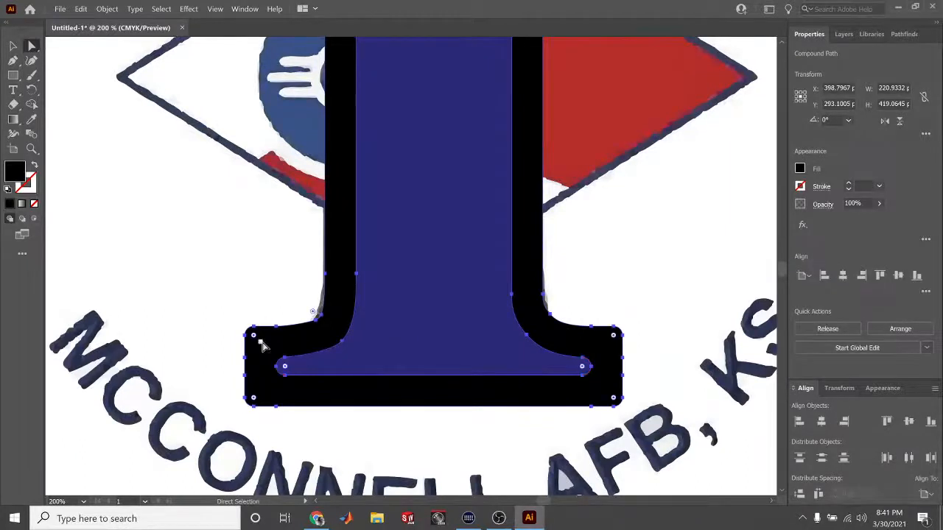
scroll(600, 336, up, 10)
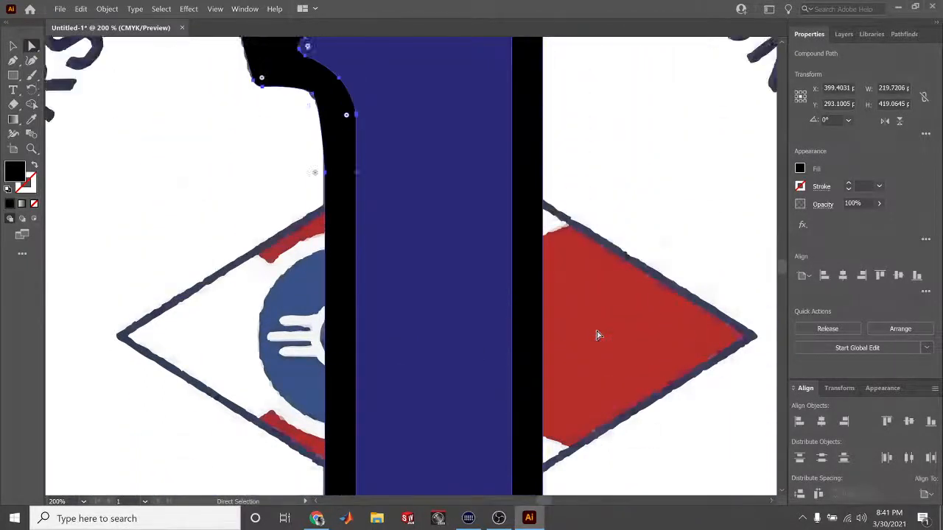
scroll(594, 334, up, 2)
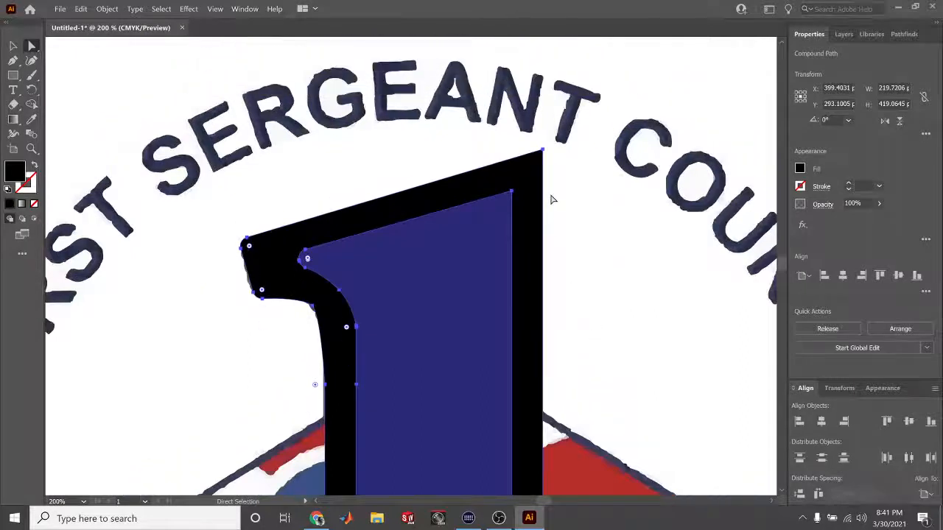
Try reshaping the border's apex by moving its anchor handle and converting the anchor to a corner and back to smooth
click(543, 151)
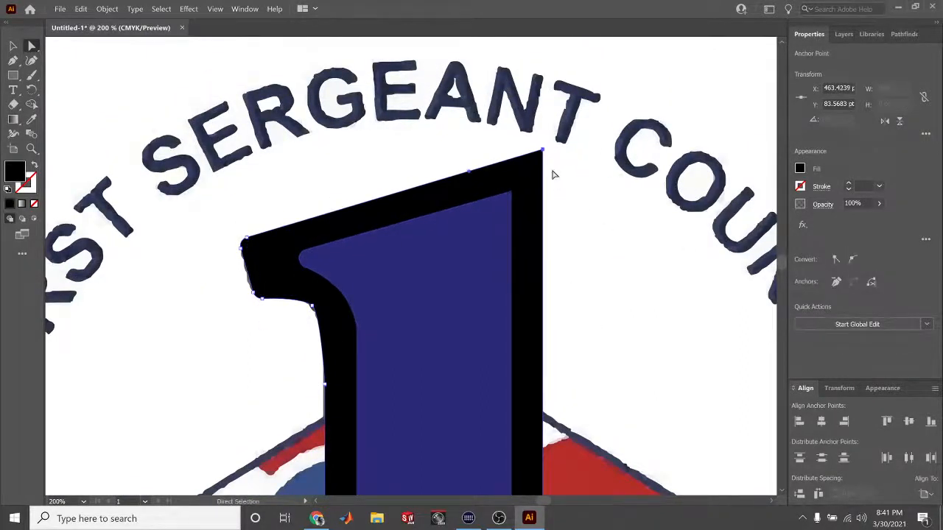
drag(469, 172, 448, 153)
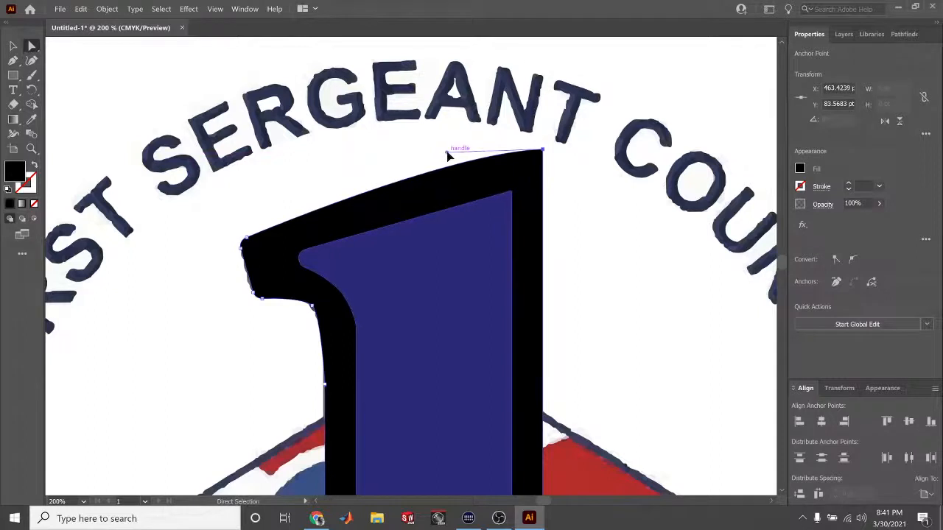
drag(448, 152, 552, 152)
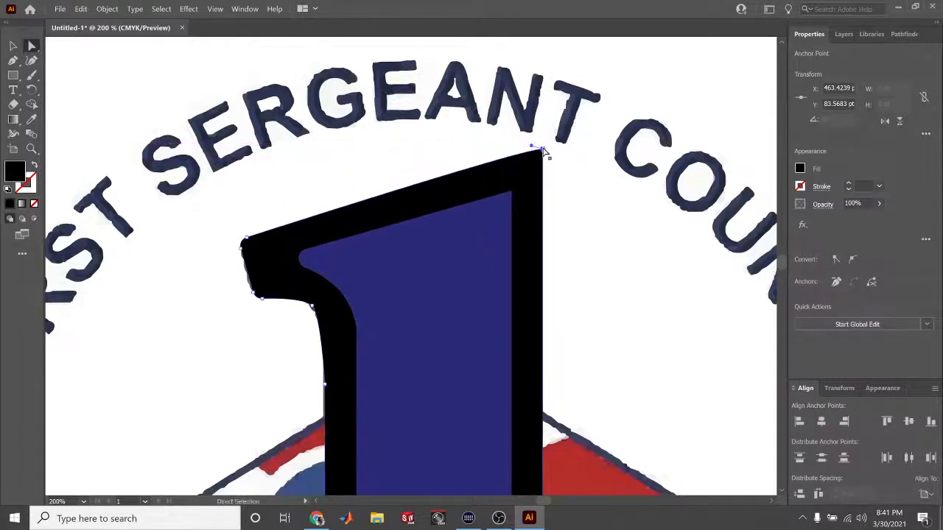
click(836, 261)
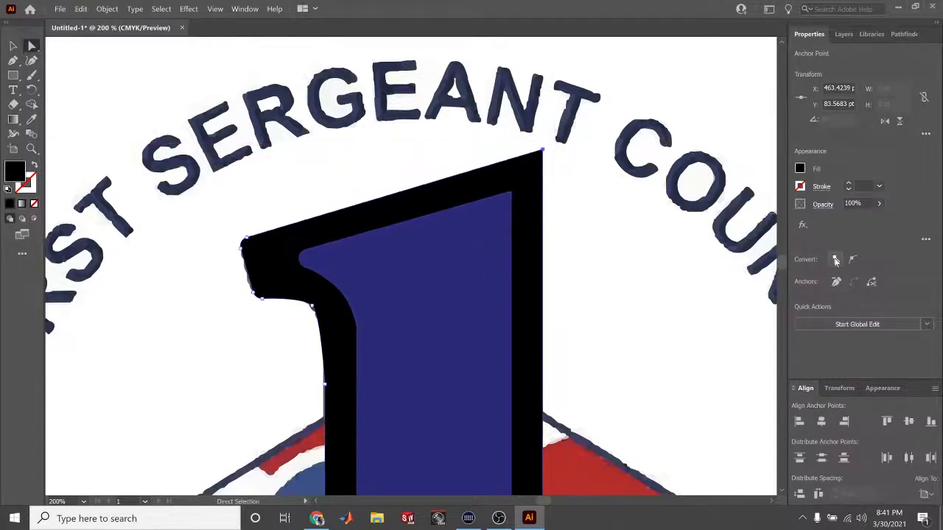
click(852, 263)
Hide Layer 2 and, in outline view, nudge the apex anchor's handle along the slanted edge before returning to preview
scroll(631, 297, down, 2)
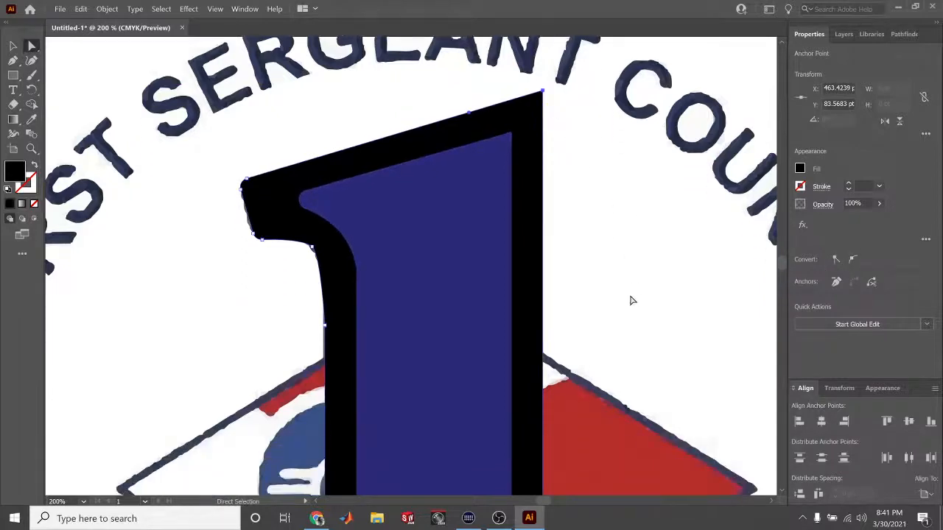
key(ctrl+y)
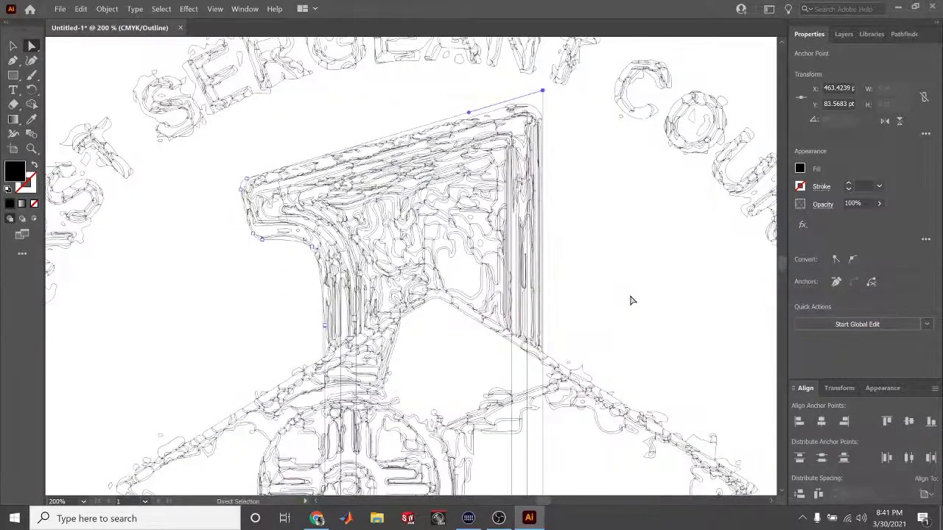
click(842, 34)
click(725, 131)
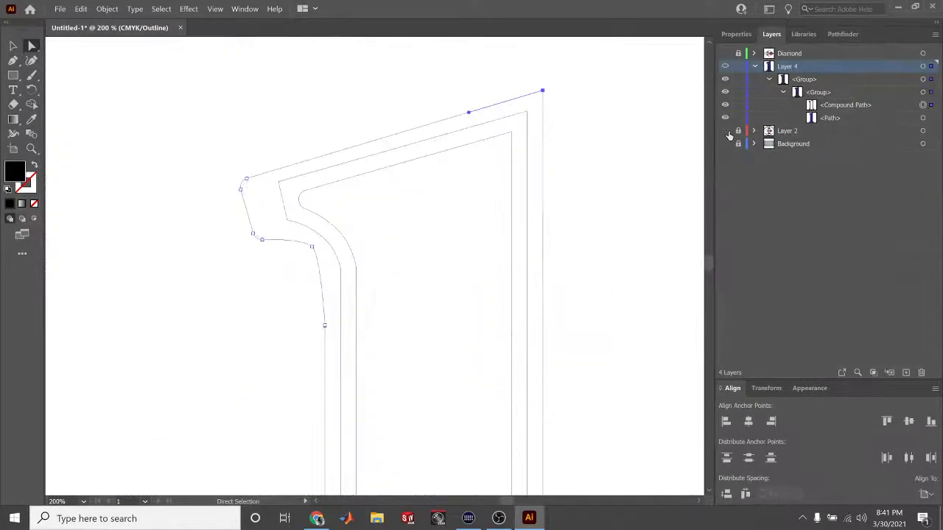
click(542, 93)
mouse_move(469, 116)
mouse_down()
mouse_move(556, 174)
mouse_move(583, 135)
mouse_move(570, 74)
mouse_move(497, 78)
mouse_move(476, 109)
mouse_move(474, 84)
mouse_move(474, 116)
mouse_up()
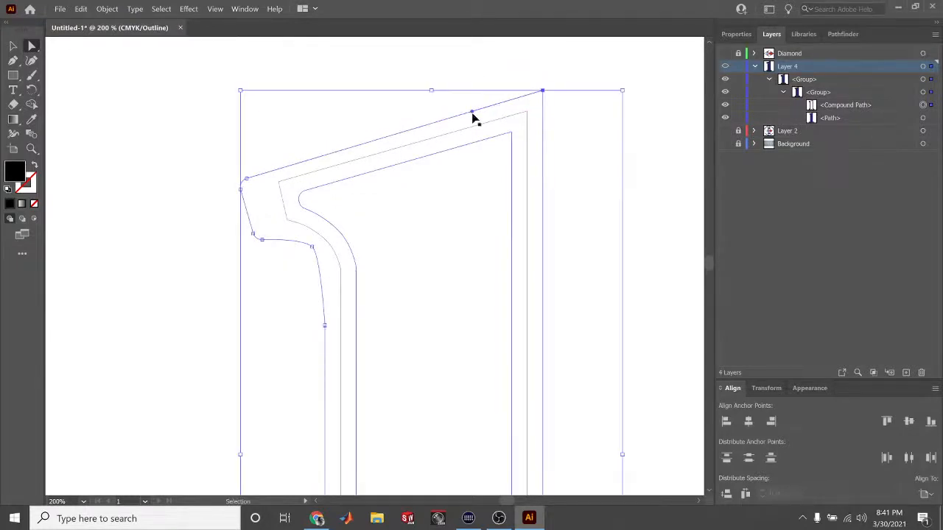
key(ctrl+y)
Fit the artboard in the window, show the Diamond layer over the numeral, and deselect the border
scroll(505, 227, down, 5)
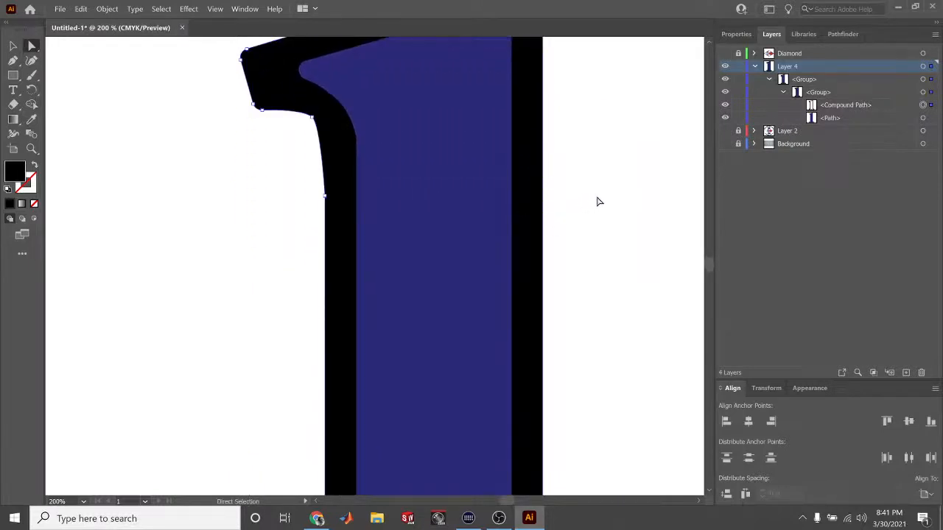
key(ctrl+0)
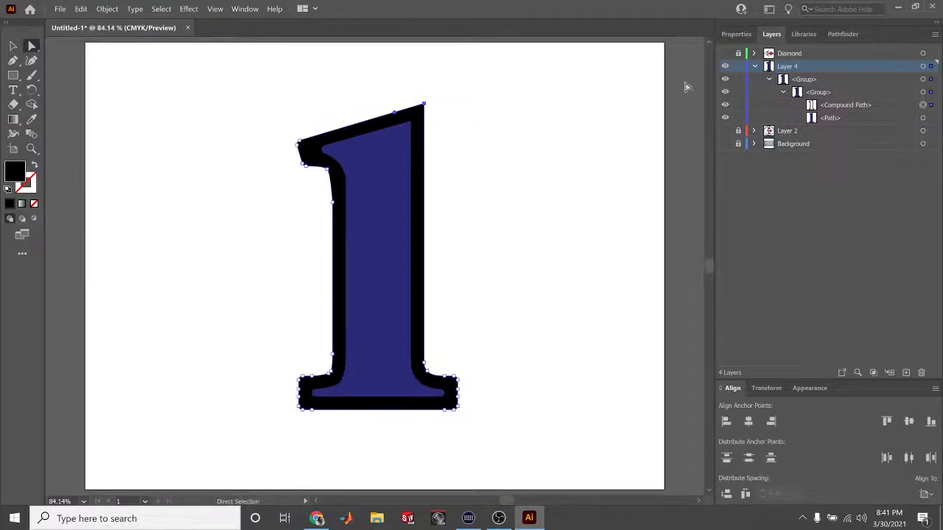
click(725, 53)
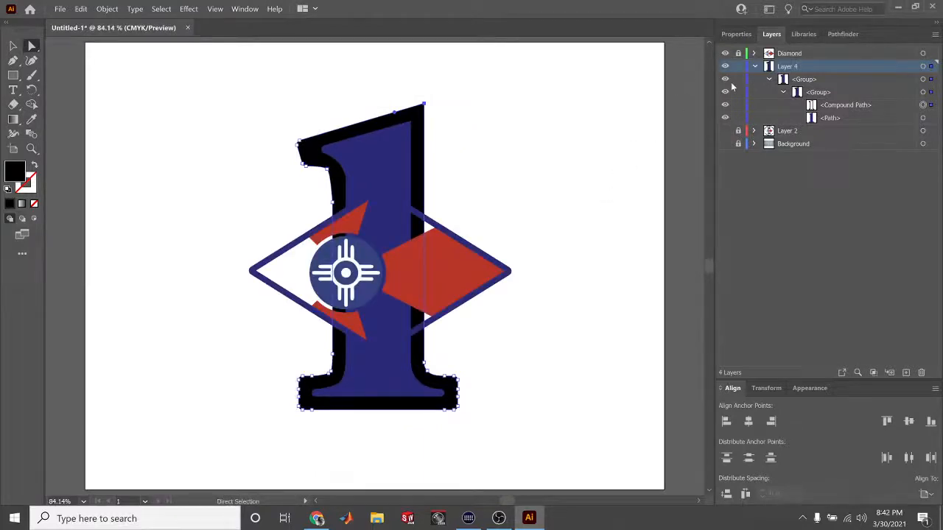
click(573, 175)
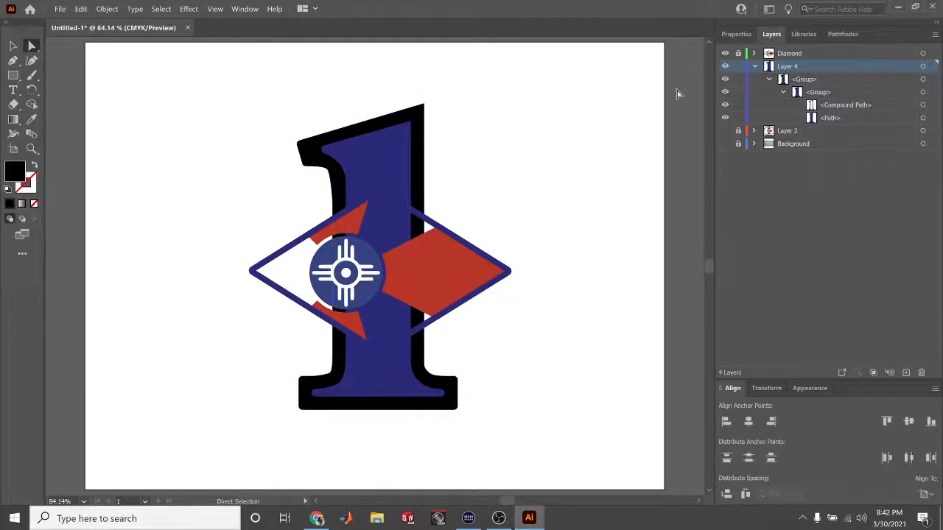
Unlock the Diamond layer, expand its clip group with the flag group collapsed, and select only the blue diamond outline path
click(754, 53)
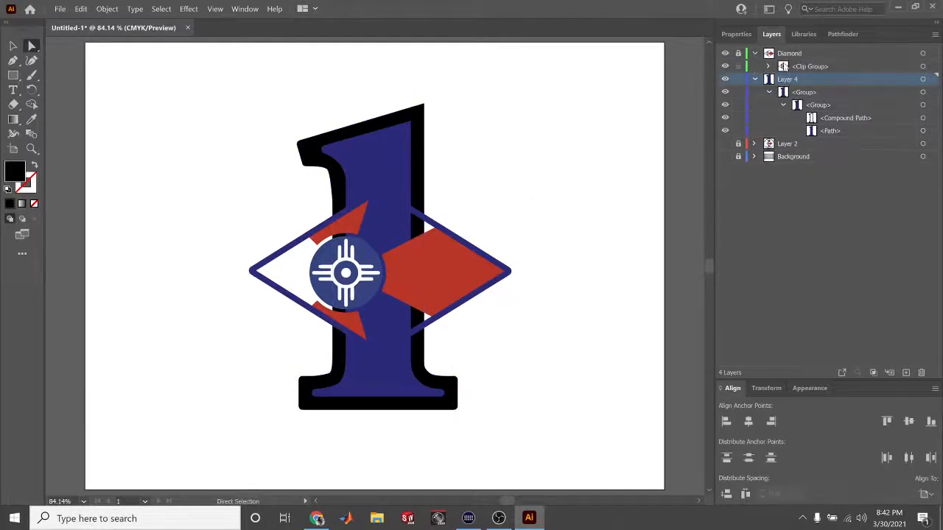
click(769, 66)
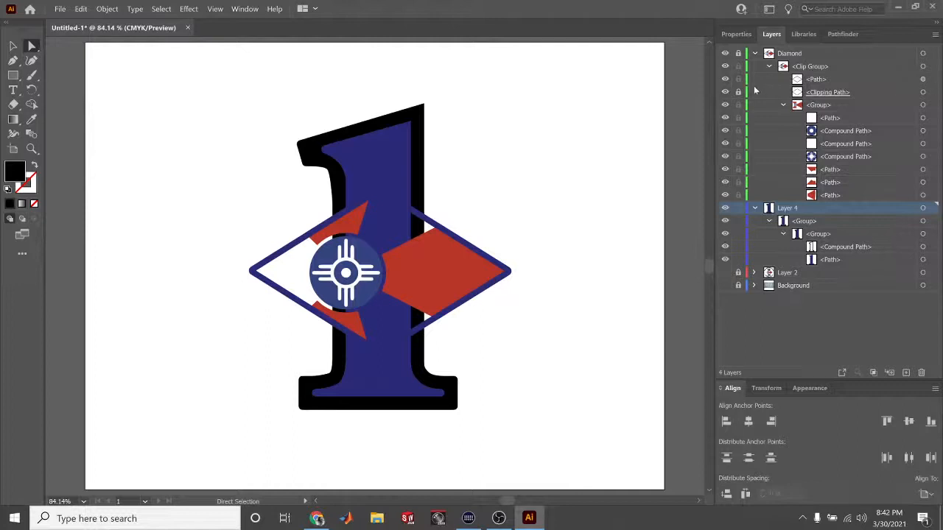
click(738, 53)
click(783, 104)
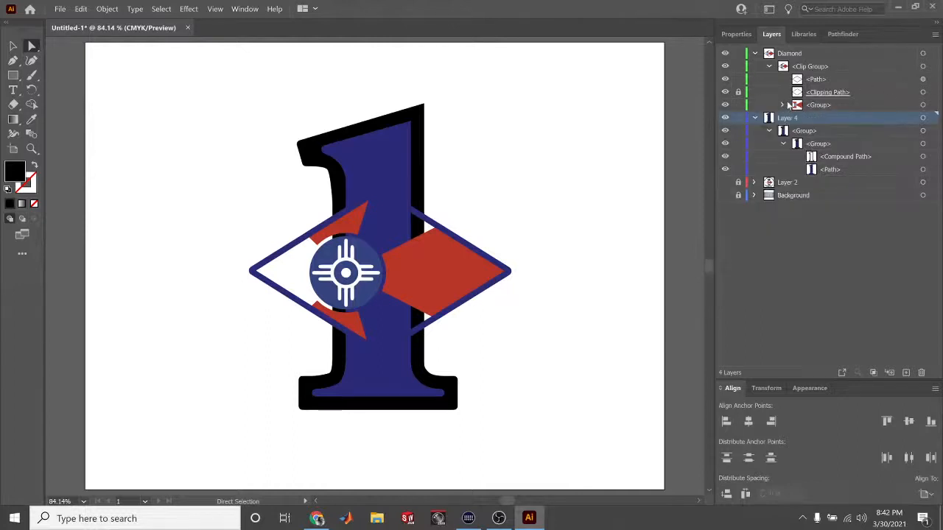
click(931, 80)
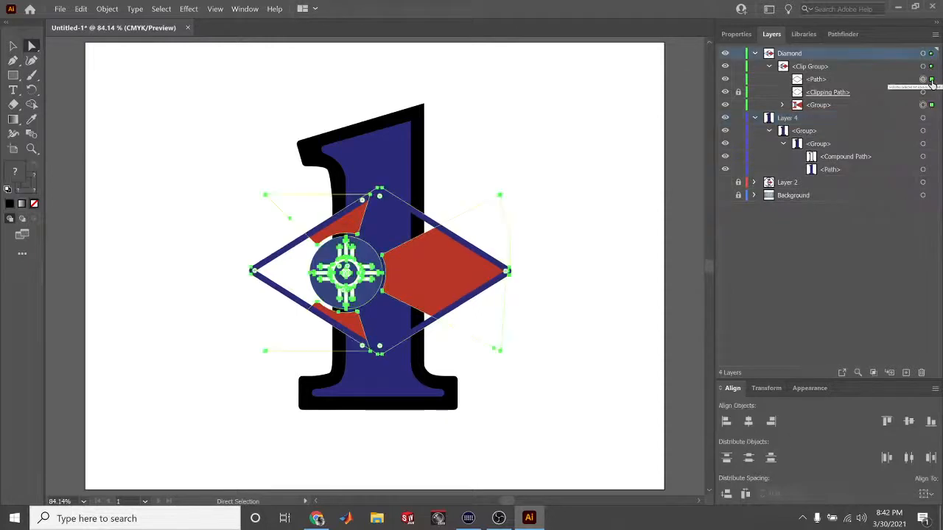
click(930, 80)
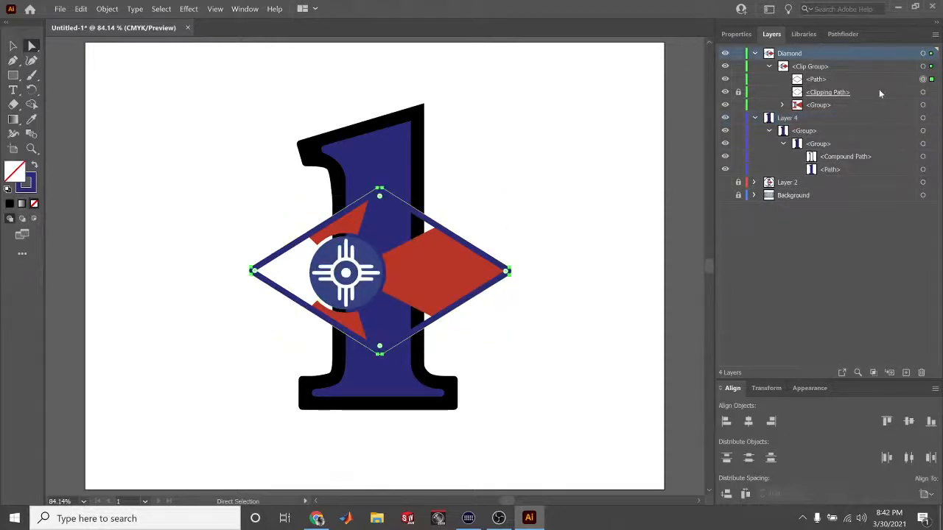
Duplicate the blue diamond outline path, placing the copy directly in the Diamond layer above the clip group
key(ctrl)
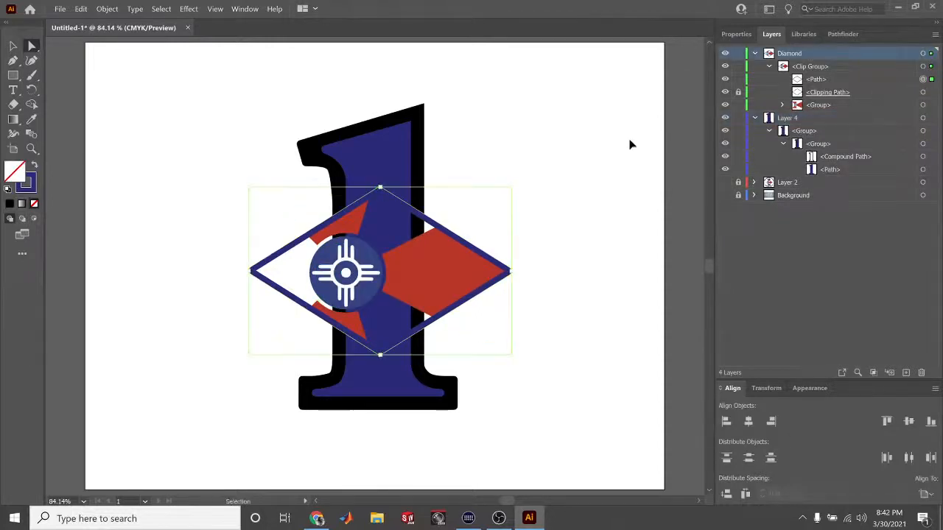
key(ctrl+v)
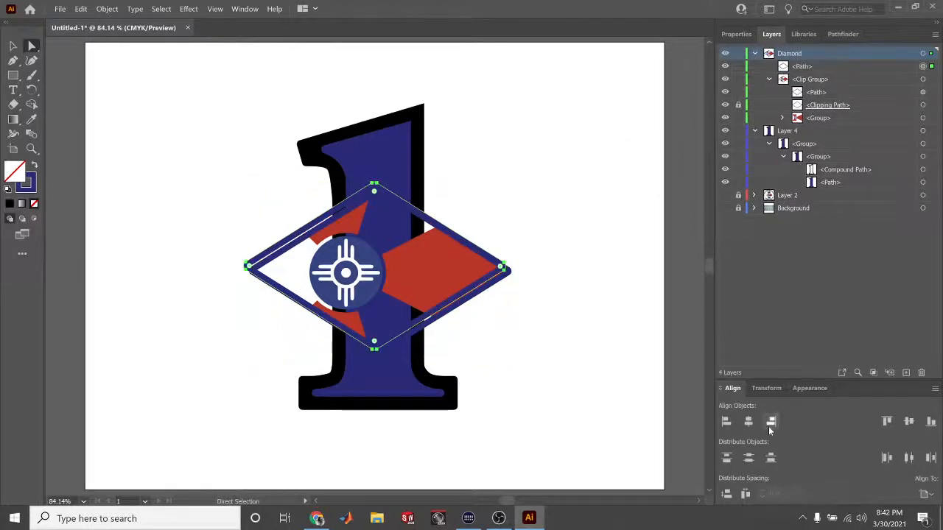
Try to center the duplicated diamond outline on the original by selecting both paths and aligning their horizontal and vertical centers
click(932, 93)
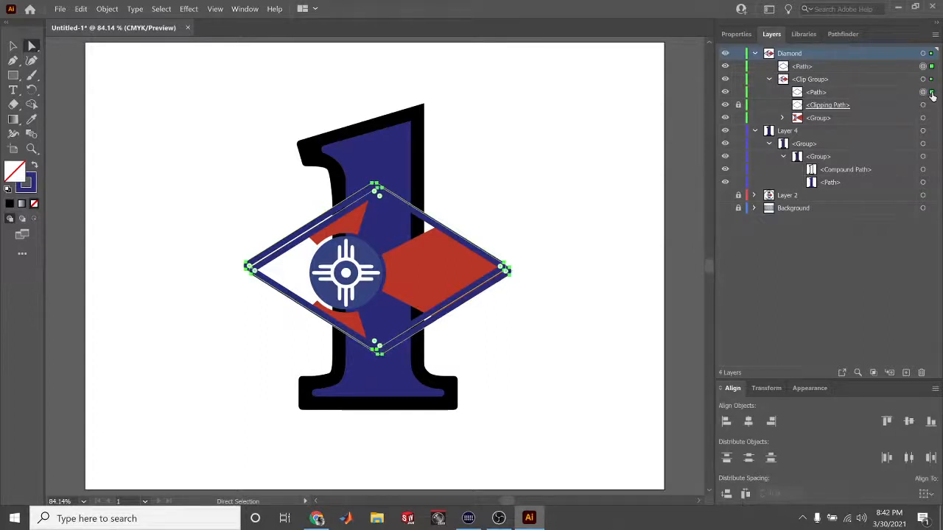
click(931, 94)
click(932, 68)
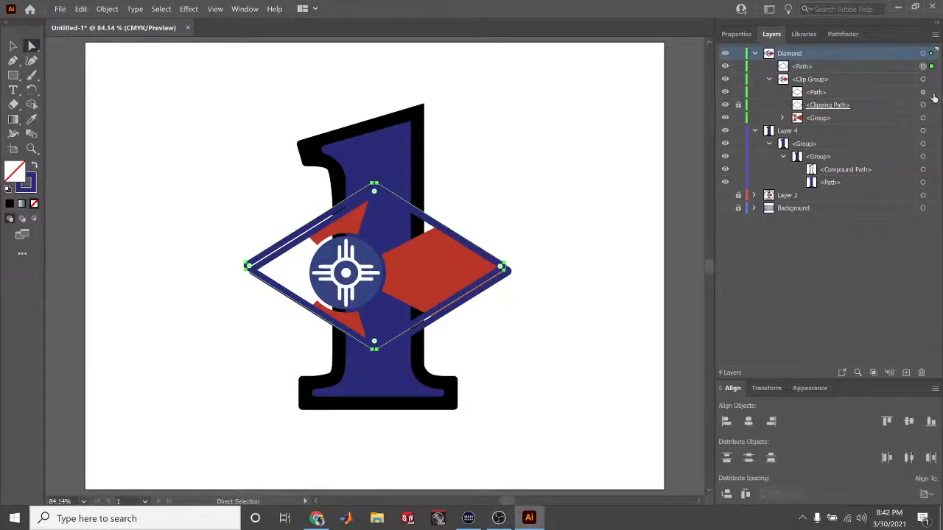
click(932, 94)
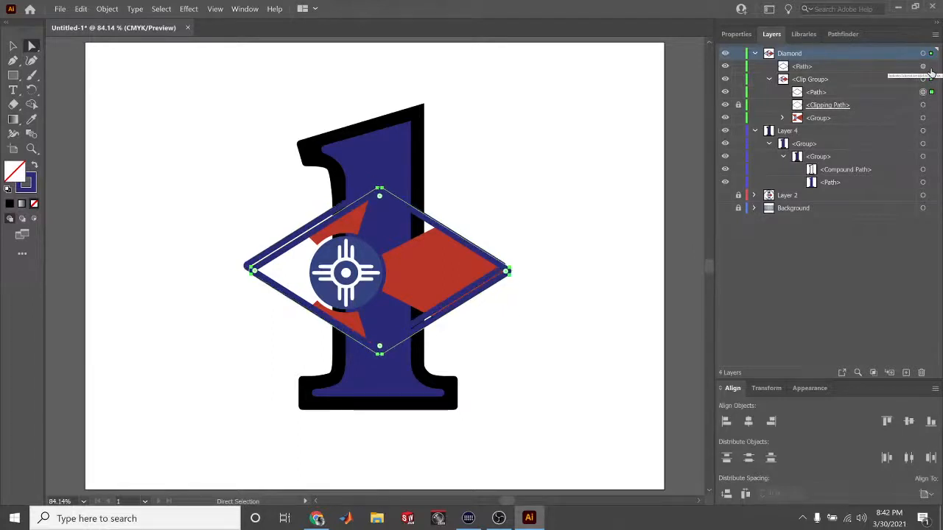
click(932, 67)
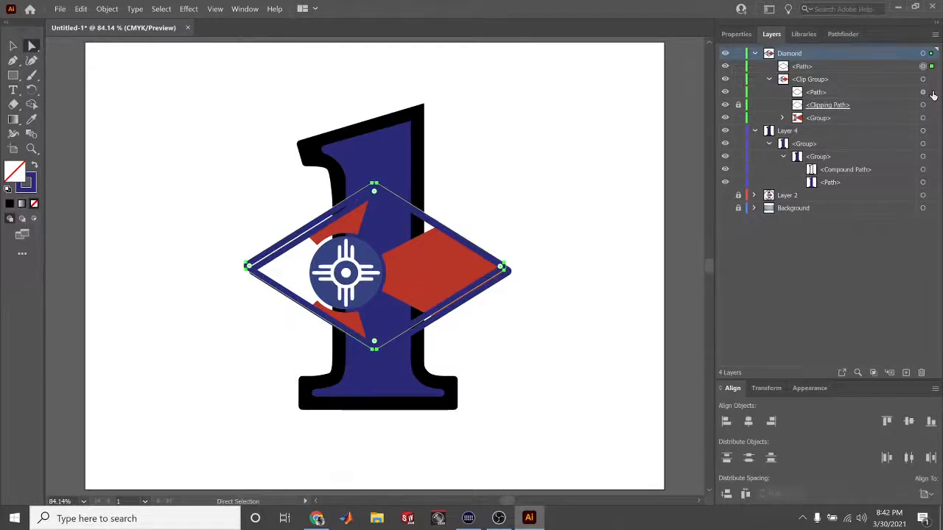
shift+click(932, 93)
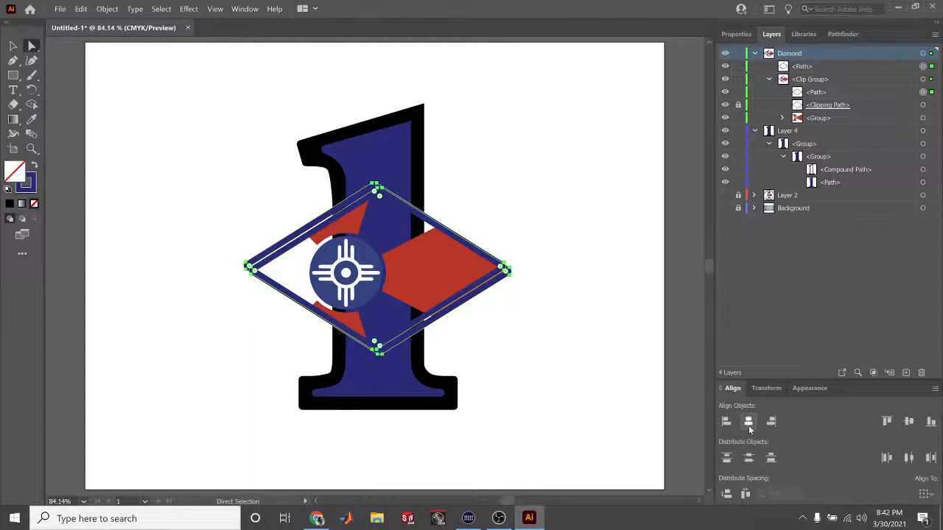
click(749, 423)
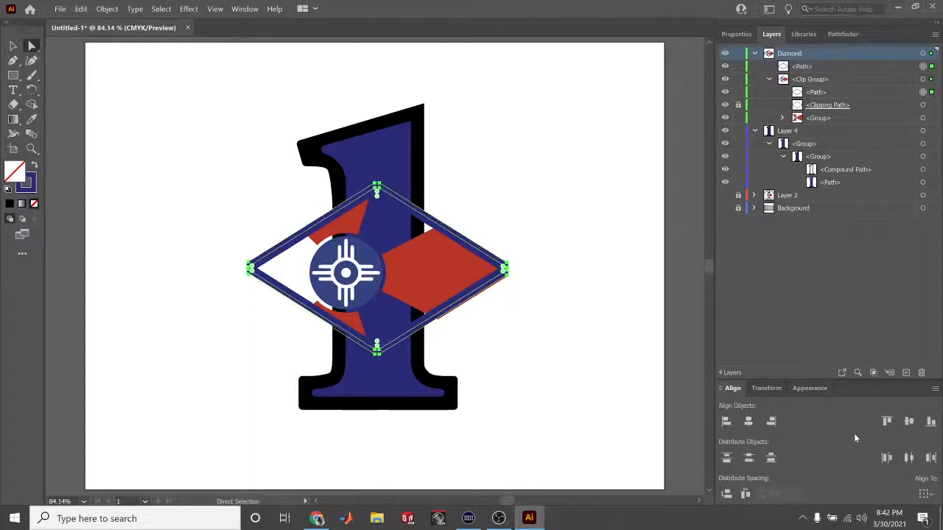
click(909, 422)
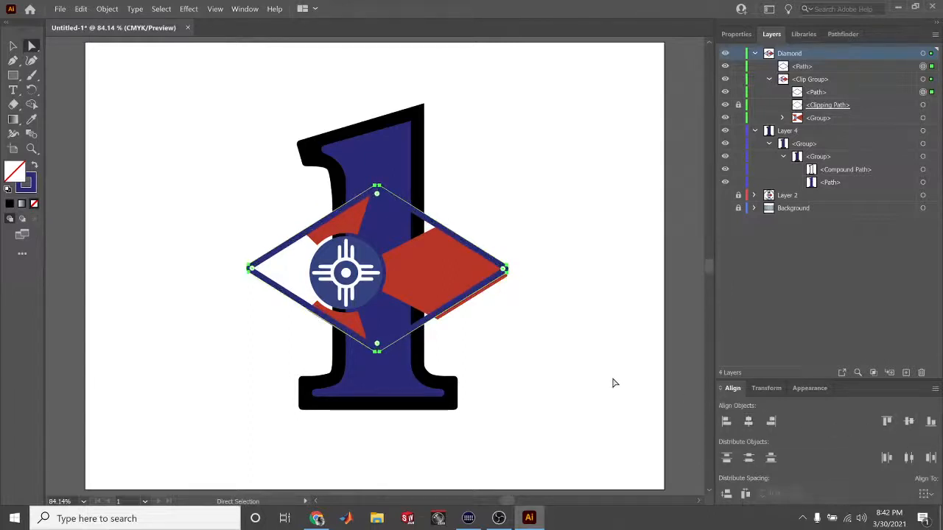
Try nudging both outlines vertically over the flag artwork, and undo the nudges and the center alignment
key(Down)
key(Down)
key(Down)
key(Down)
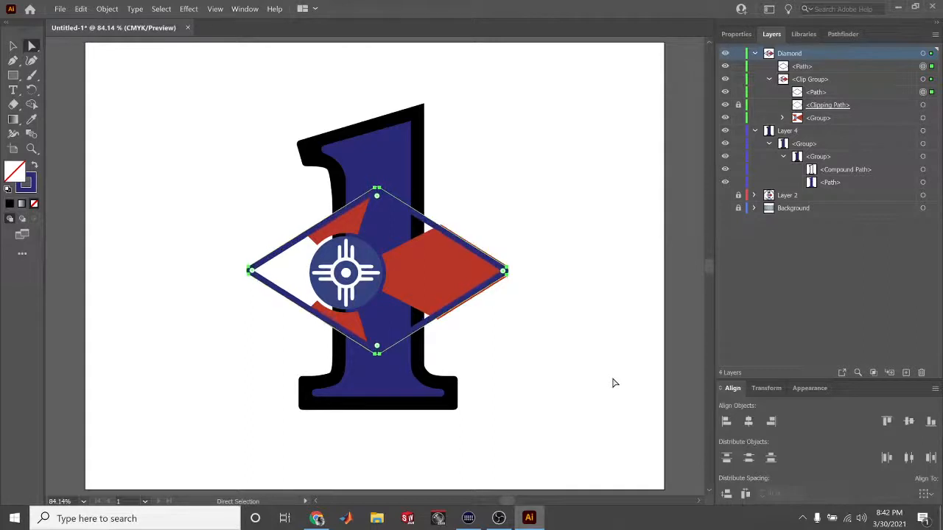
key(Up)
key(Up)
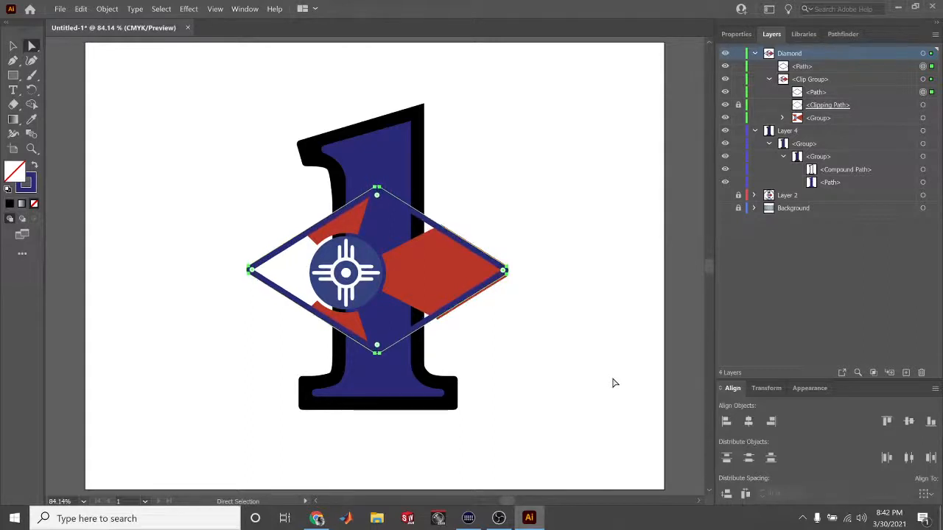
key(v)
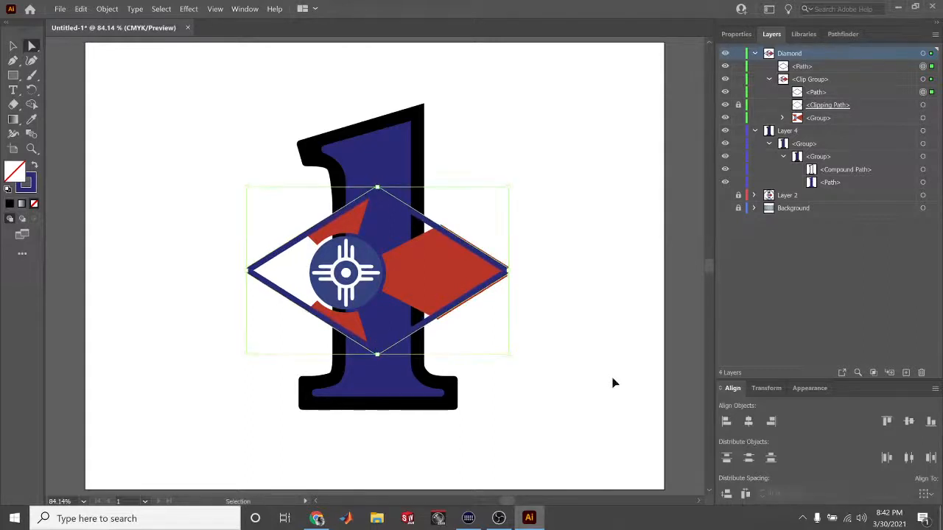
key(Up)
key(Up)
key(Up)
key(Up)
key(Up)
key(Up)
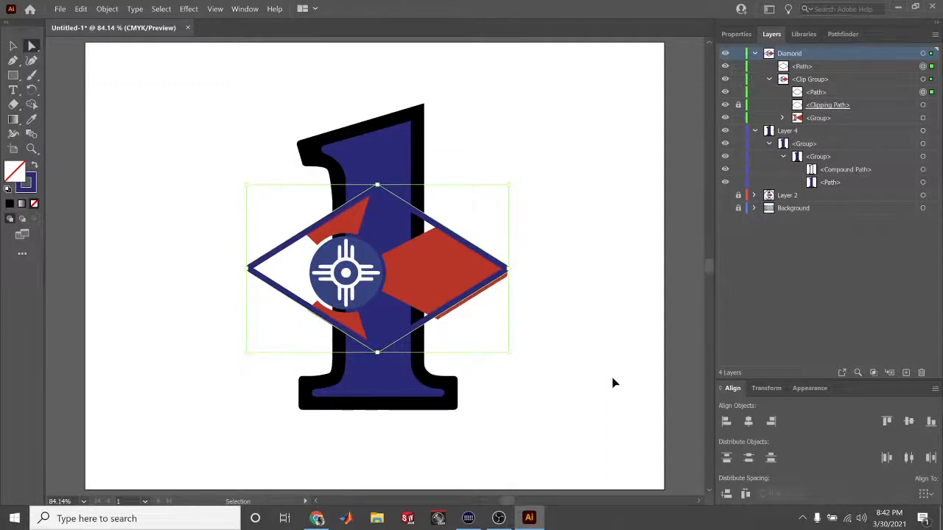
key(ctrl+z)
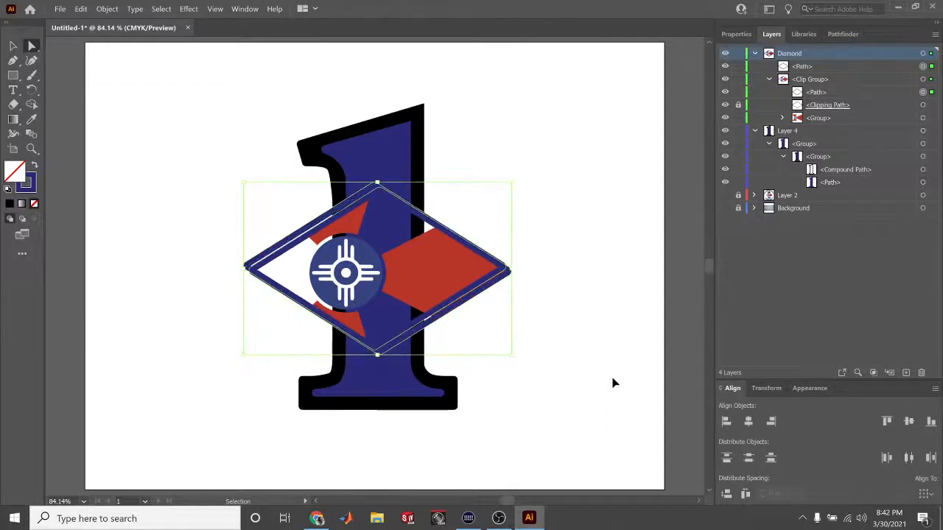
key(a)
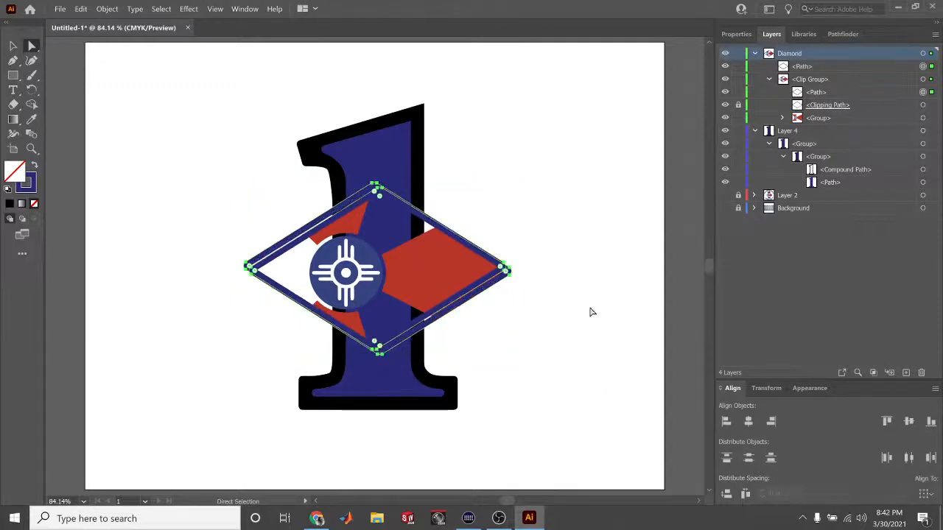
Select only the duplicated diamond outline and give it a white fill
click(932, 67)
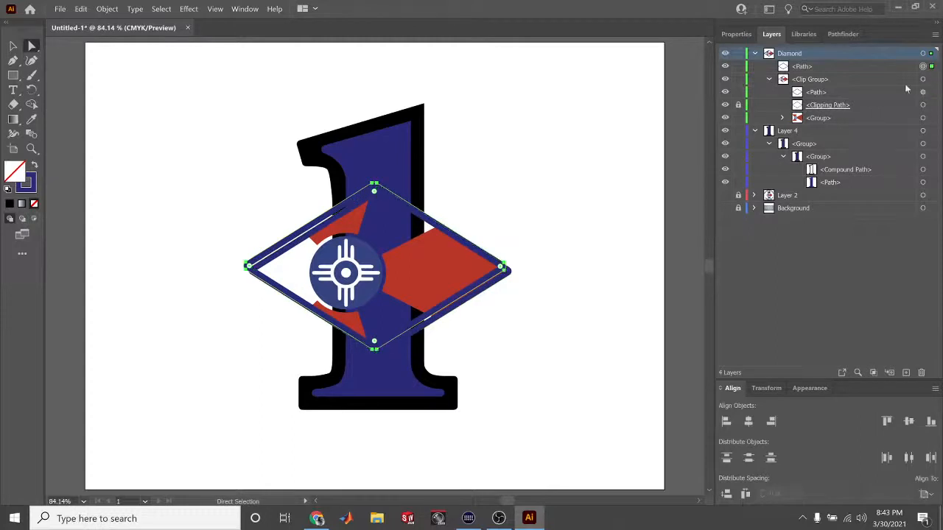
click(736, 34)
click(801, 170)
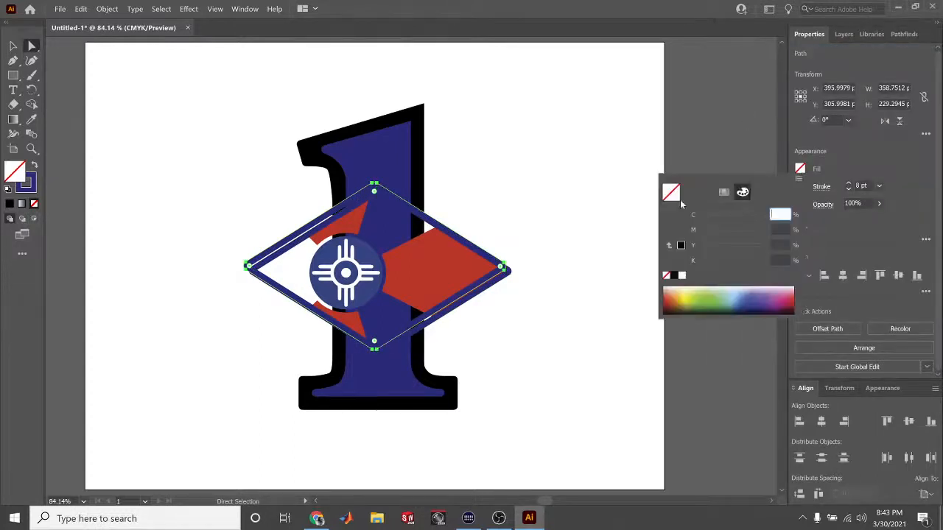
click(682, 276)
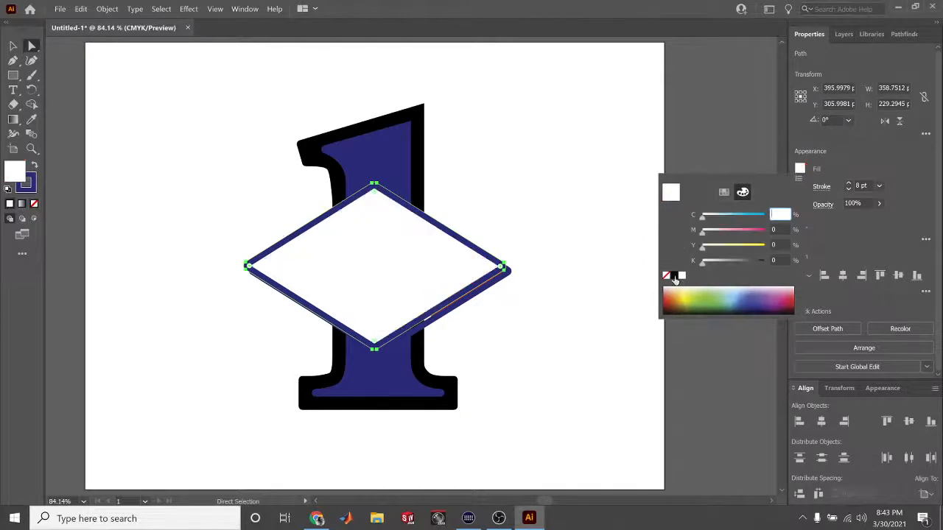
Move the white-filled diamond path into the clip group, beneath the flag group, and deselect it
click(840, 36)
click(840, 35)
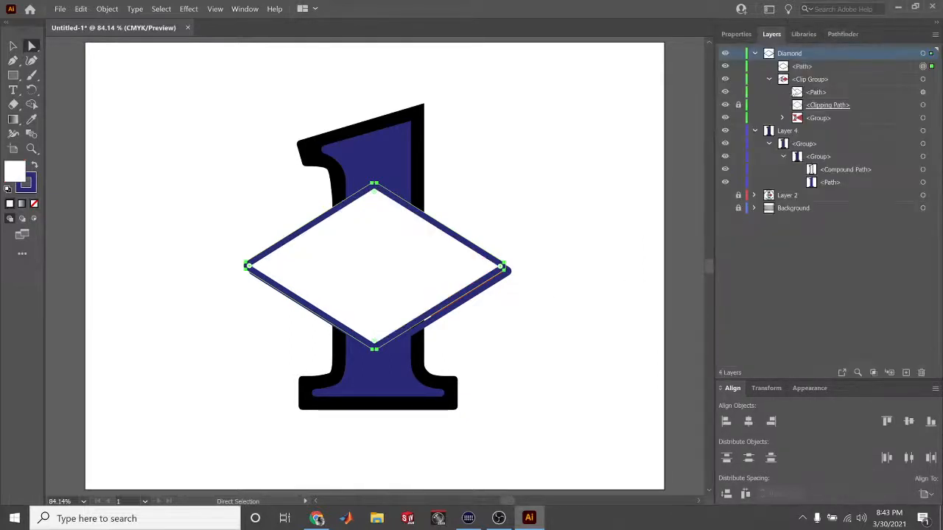
drag(818, 68, 829, 122)
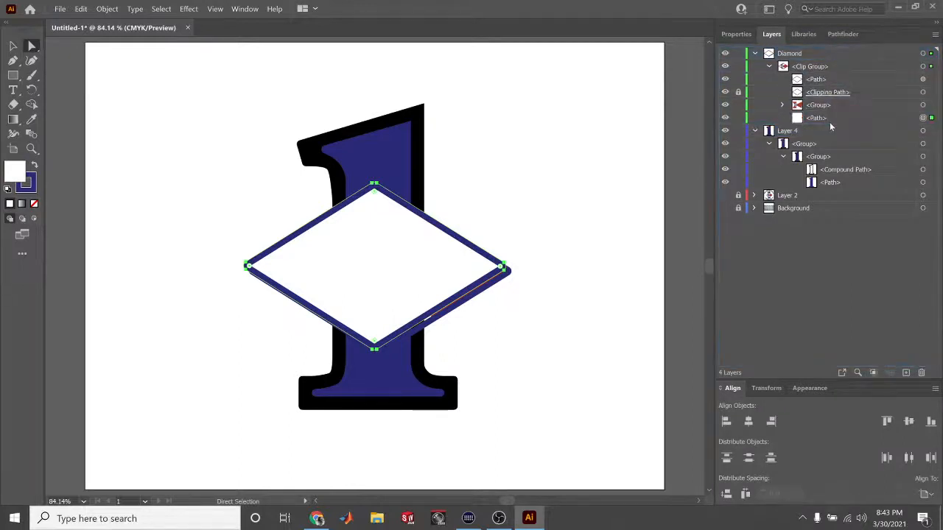
click(588, 227)
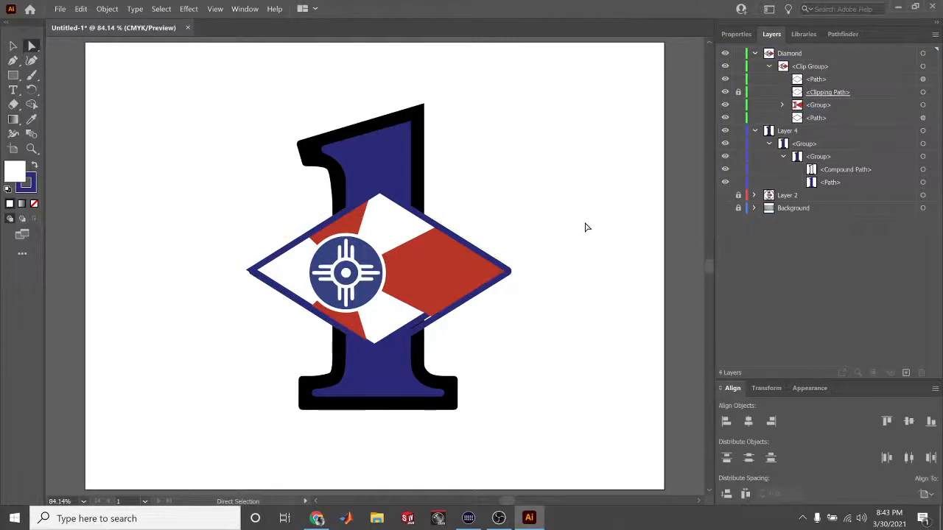
Select the white-filled diamond at the bottom of the clip group and nudge it about 6 pt down and 5 pt right
click(839, 116)
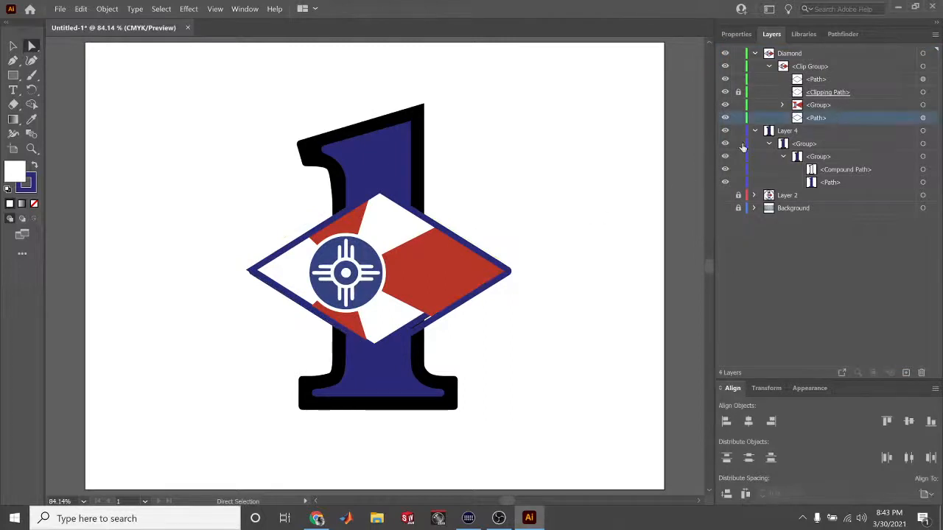
click(922, 118)
key(Down)
key(Down)
key(Down)
key(Down)
key(Down)
key(Down)
key(Down)
key(Down)
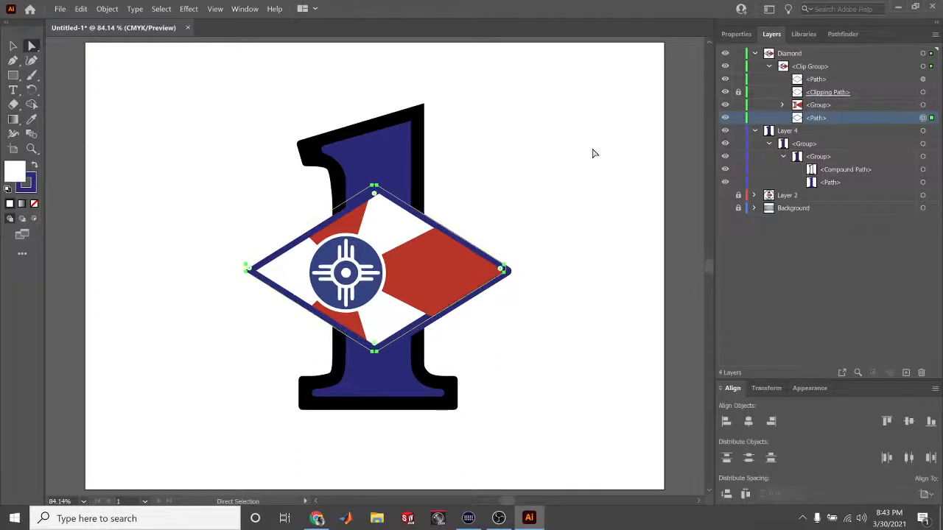
key(Right)
key(Right)
key(Right)
key(Right)
key(Right)
key(Right)
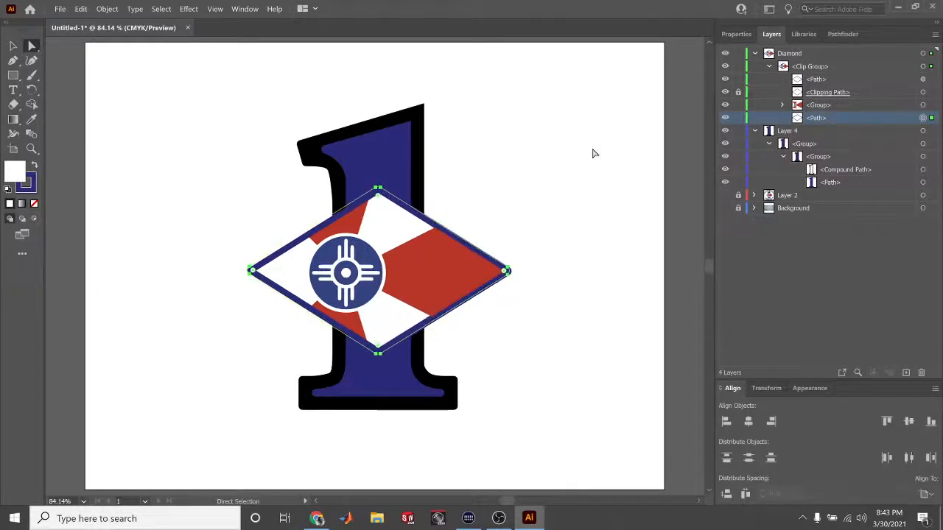
Remove the blue stroke from the white-filled diamond path and return to the layer list
click(738, 34)
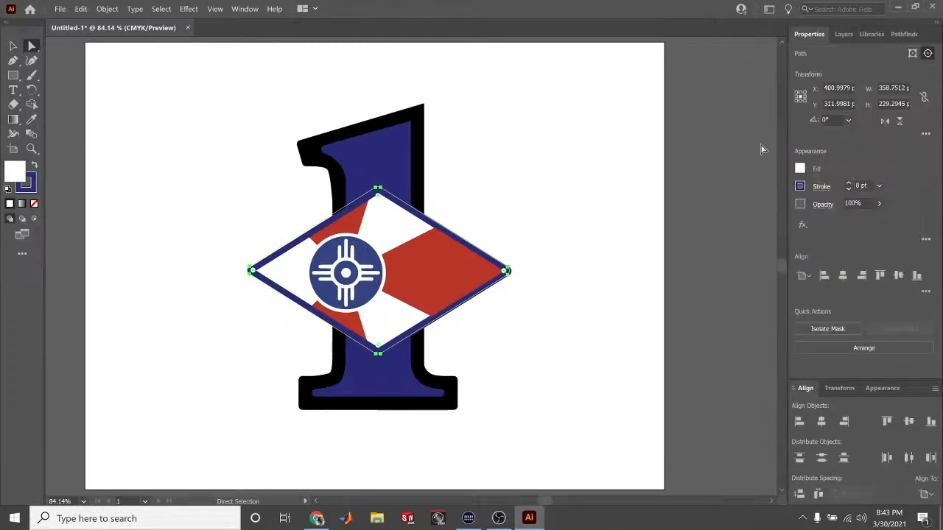
click(801, 185)
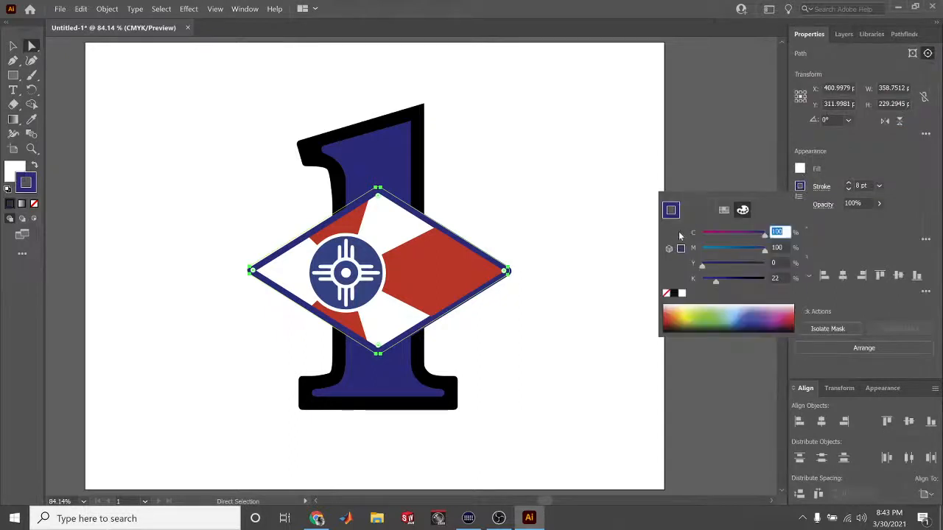
click(666, 293)
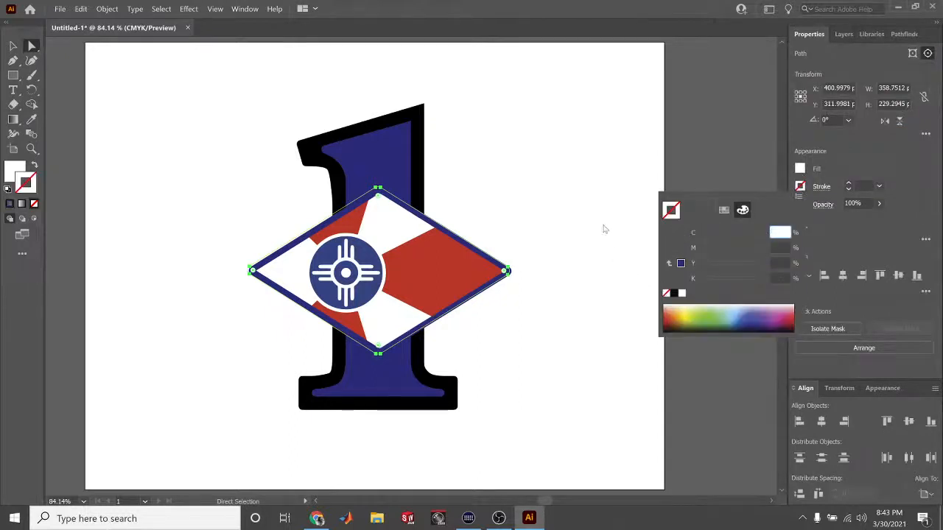
click(843, 35)
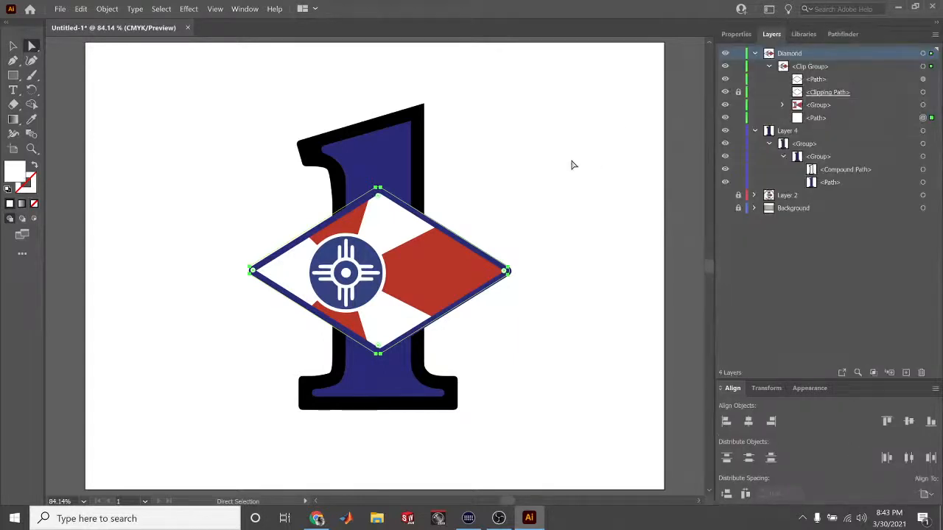
Fine-tune the white backing diamond with small nudges right, left and up to match the blue outline, and deselect it
key(Right)
key(Right)
key(Right)
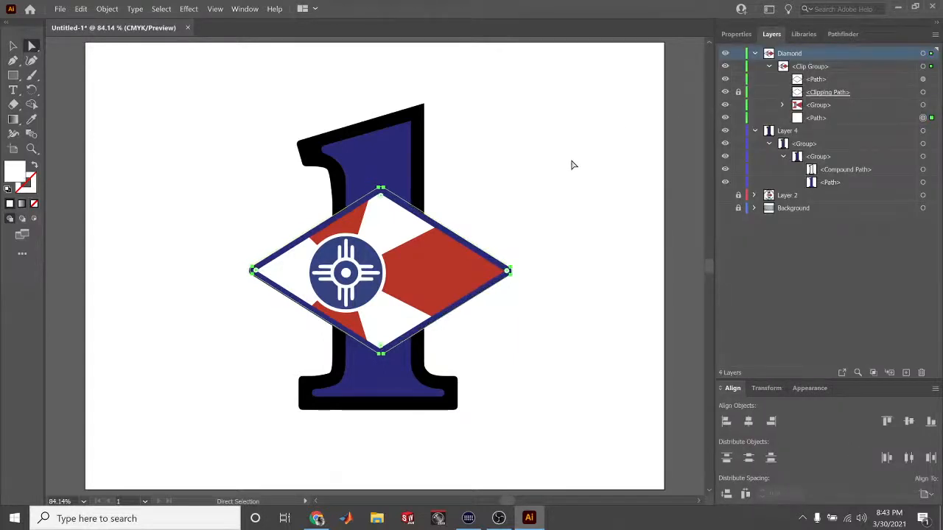
key(Left)
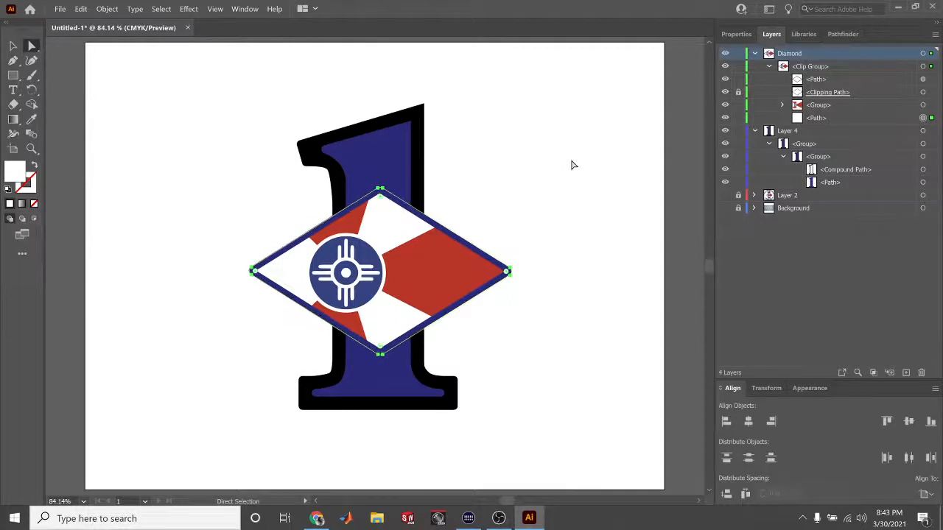
key(Up)
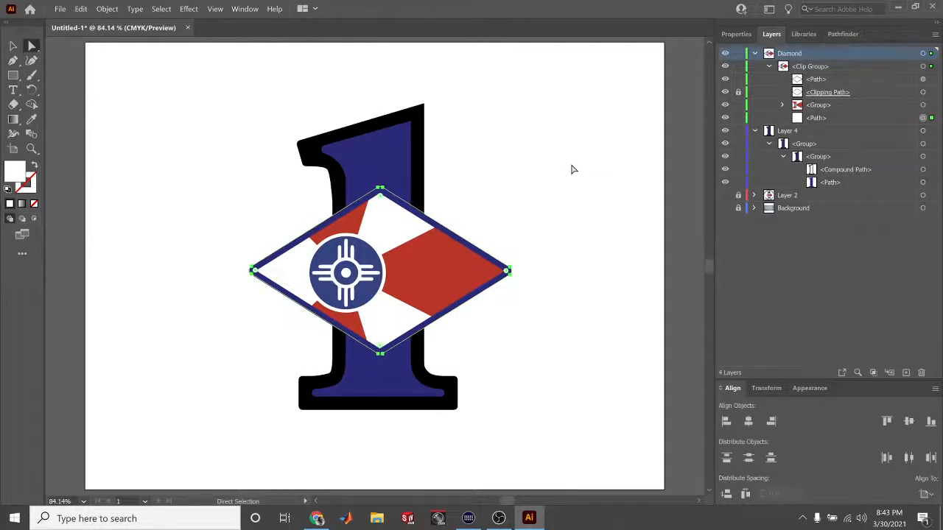
click(573, 170)
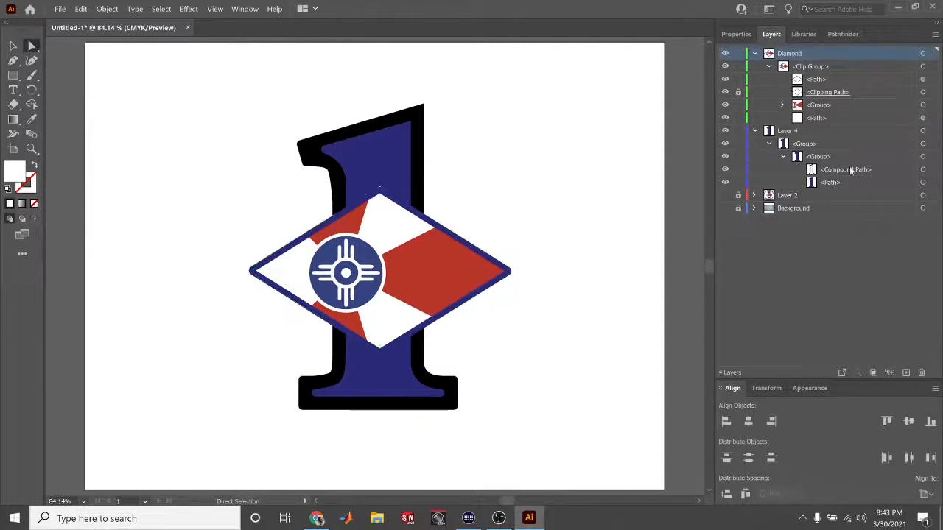
Reselect the white backing diamond, nudge it slightly downward beneath the blue outline, and deselect it
click(931, 118)
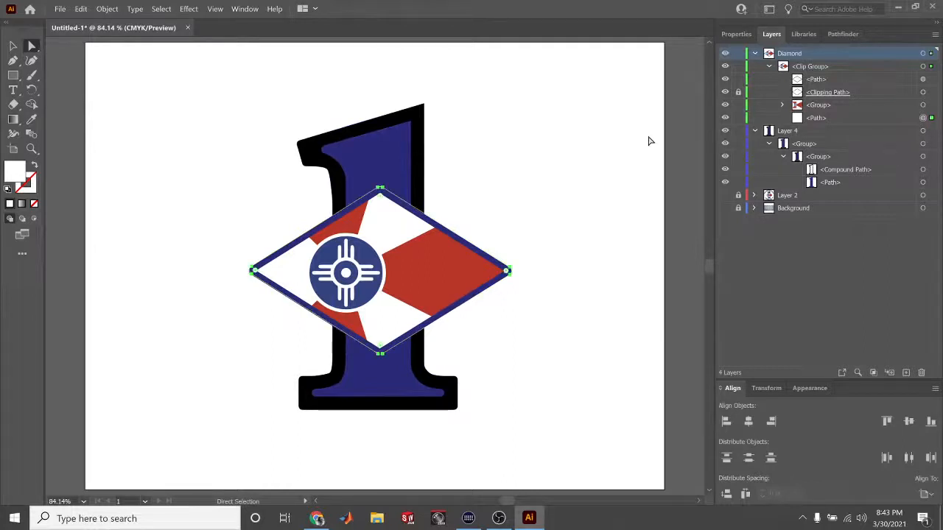
key(Up)
key(Down)
key(Down)
key(Down)
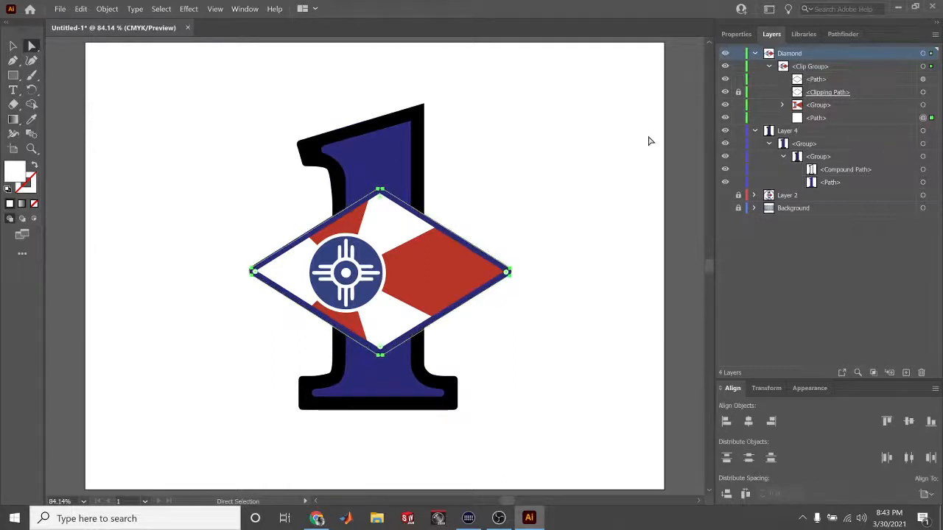
click(611, 173)
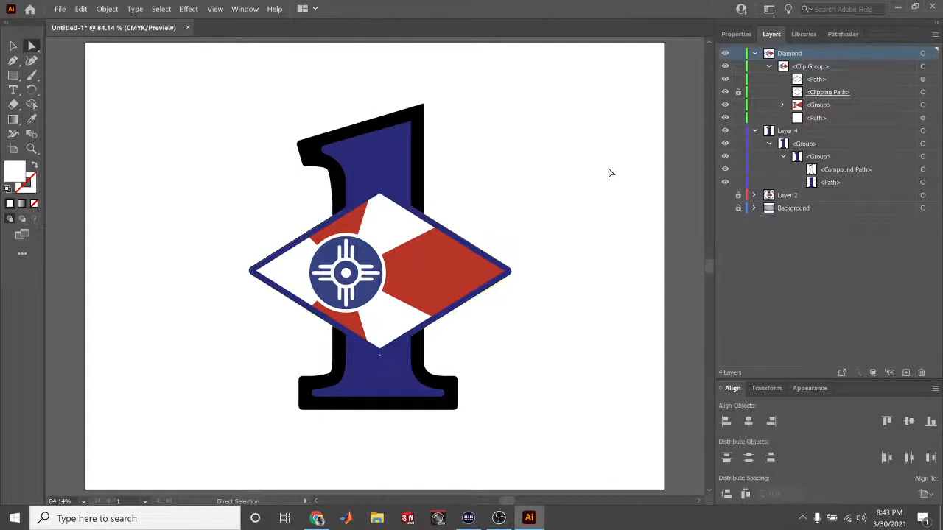
Select the white backing diamond to check its fit against the blue outline, and deselect it
click(926, 119)
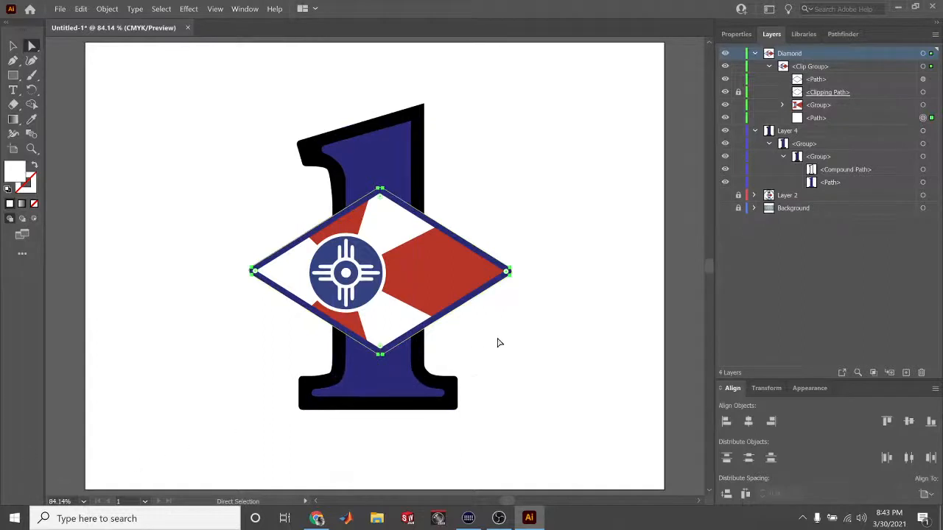
click(545, 339)
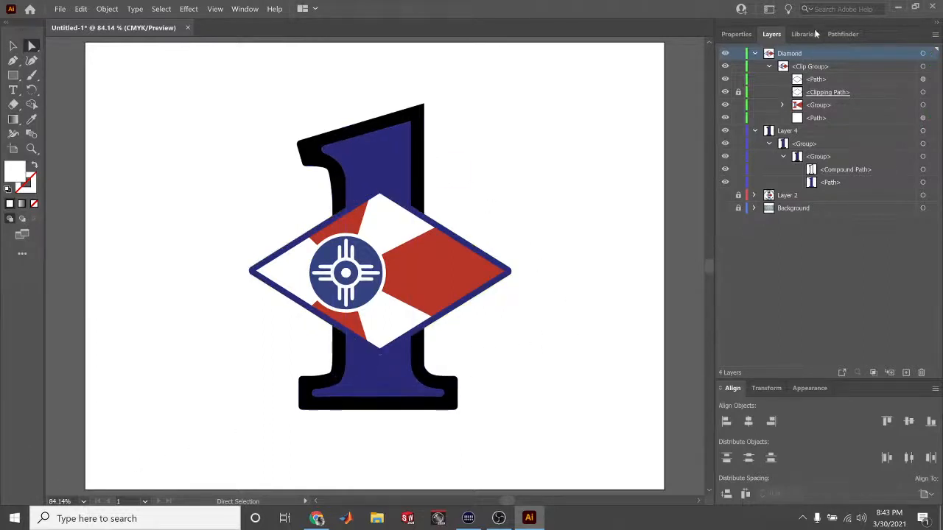
Select the compound path that forms the numeral's black border and select its fill in the appearance settings
click(932, 170)
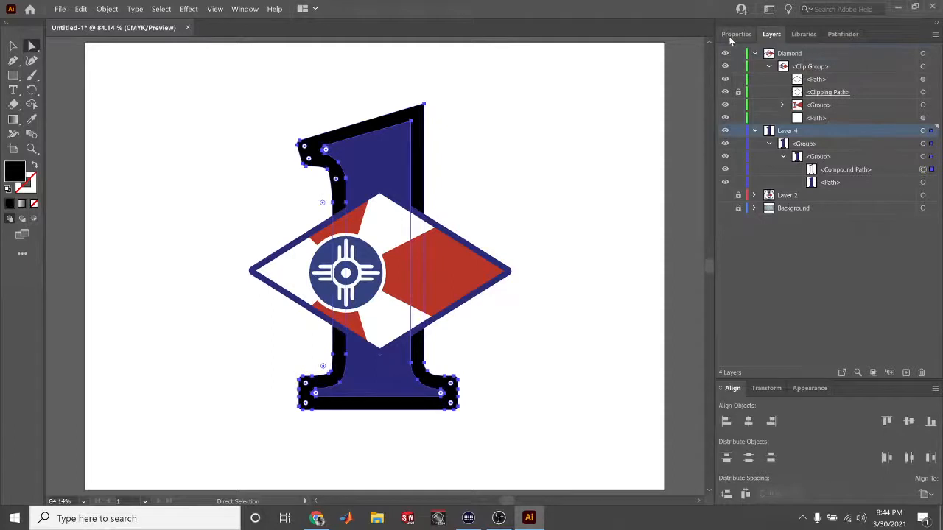
click(810, 389)
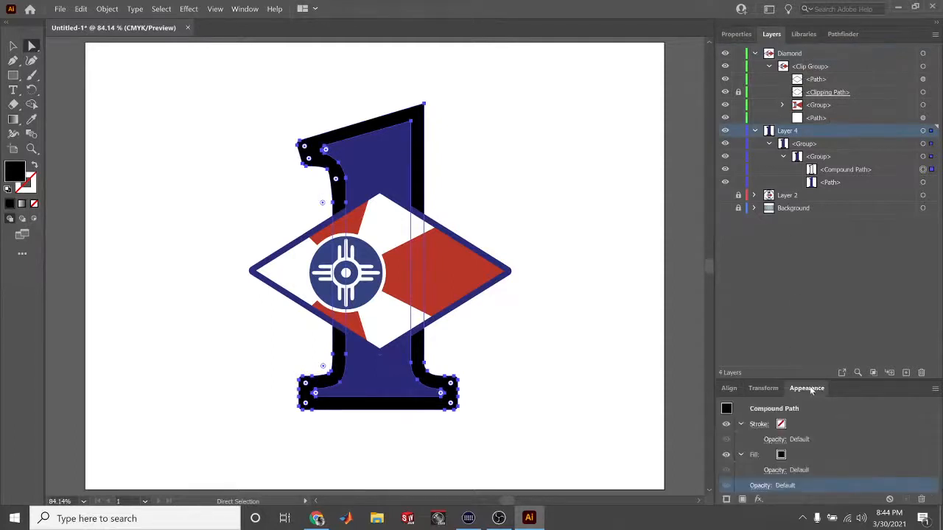
click(781, 455)
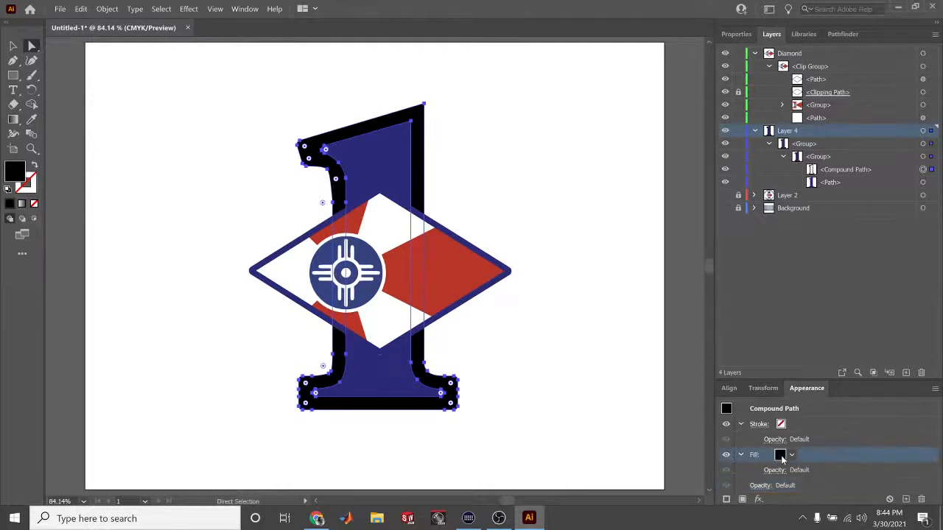
click(789, 456)
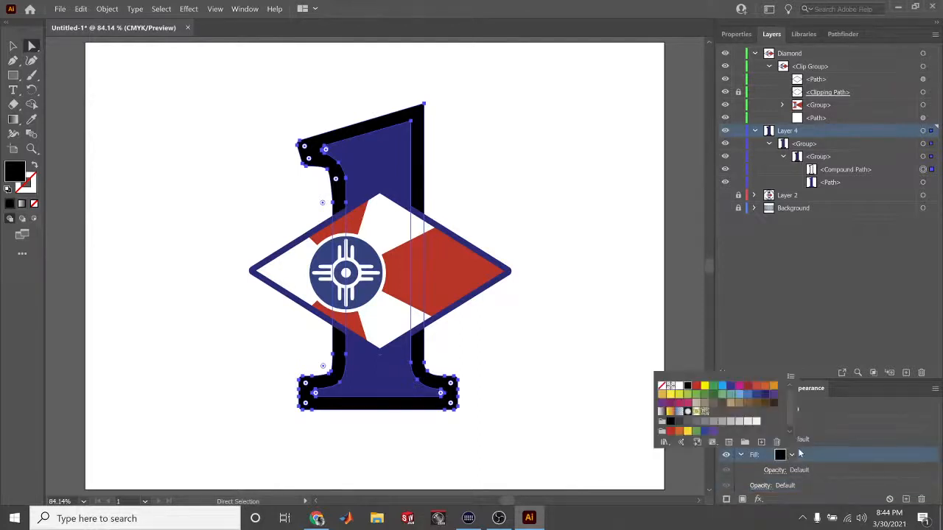
click(837, 451)
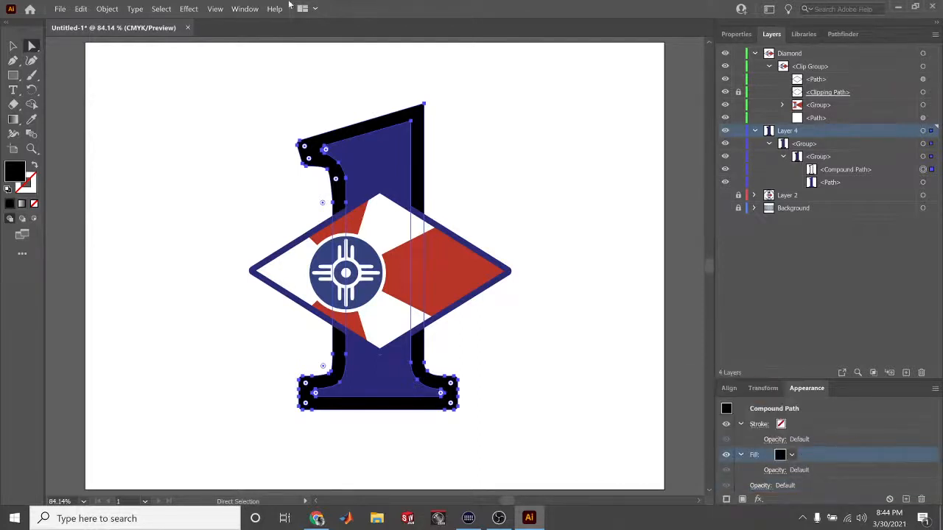
Try the Bas Relief and Note Paper sketch filters from the Effect Gallery on the numeral's black border
click(191, 11)
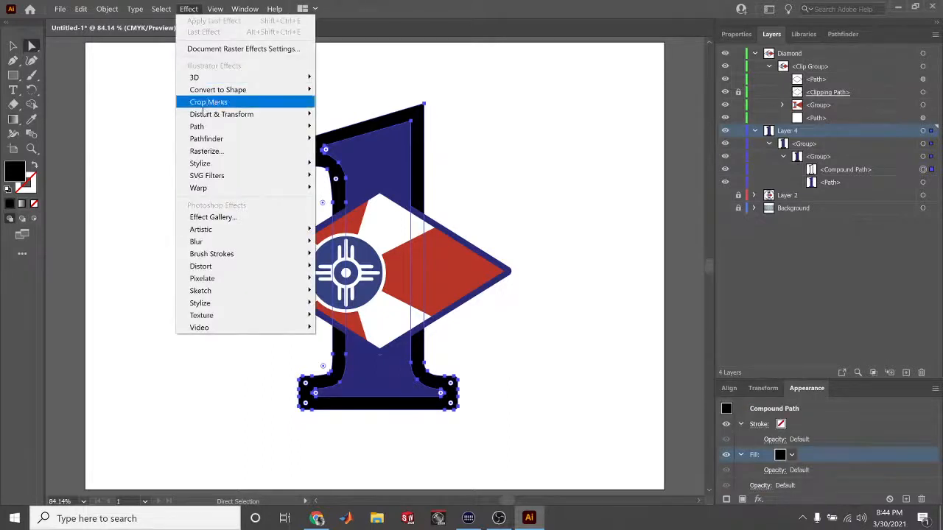
mouse_move(223, 169)
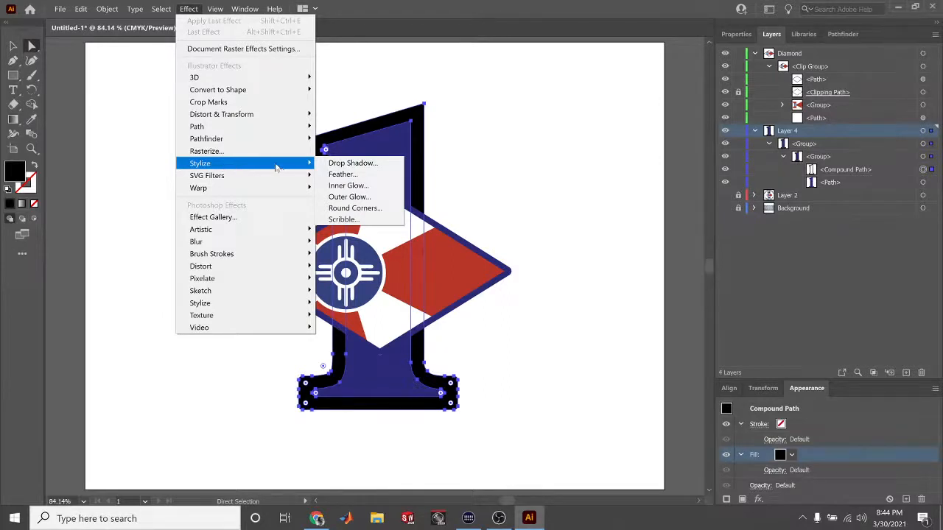
mouse_move(281, 177)
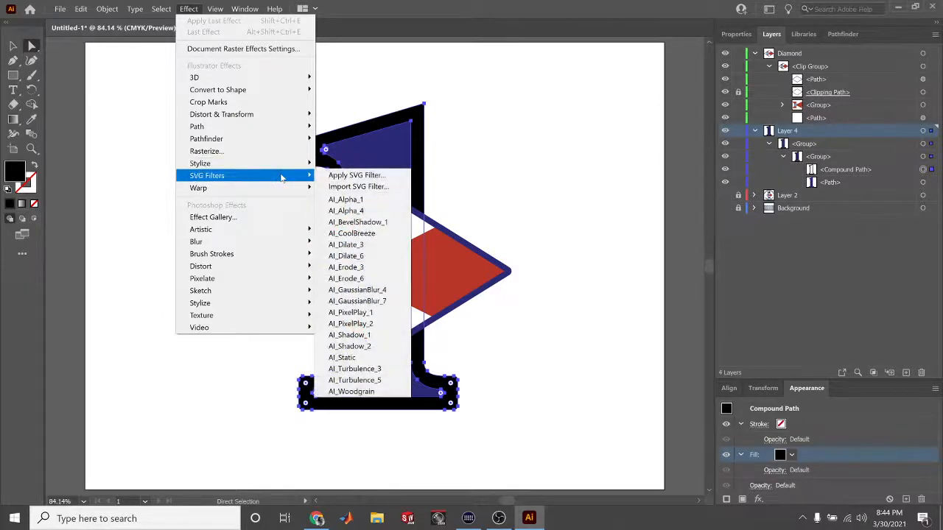
click(277, 218)
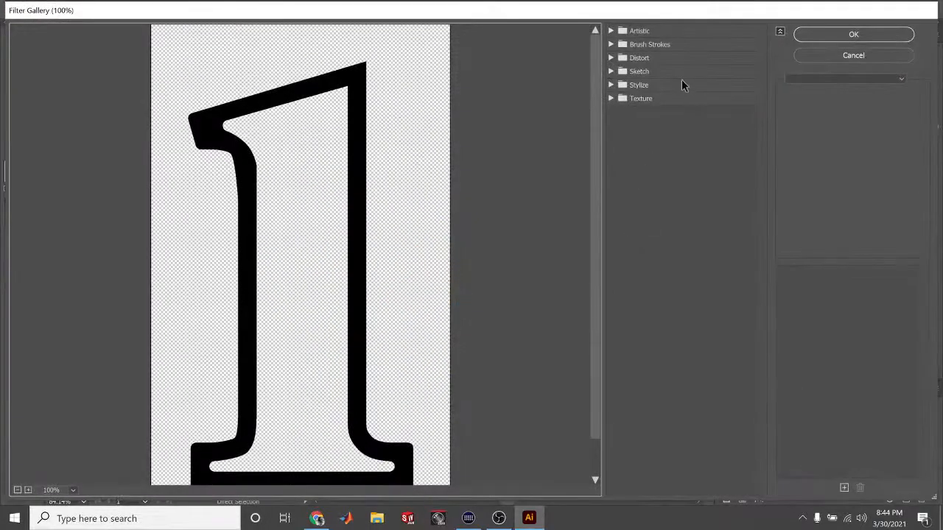
click(615, 31)
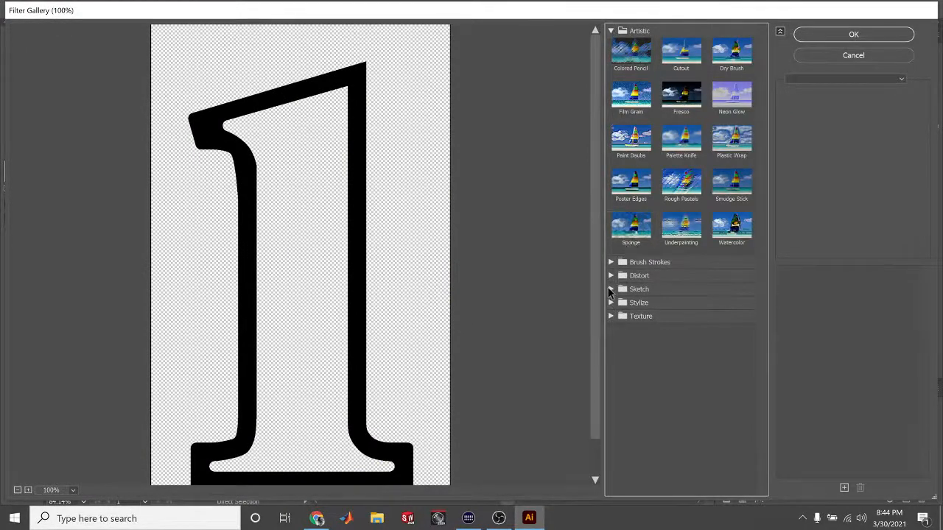
click(610, 289)
click(634, 313)
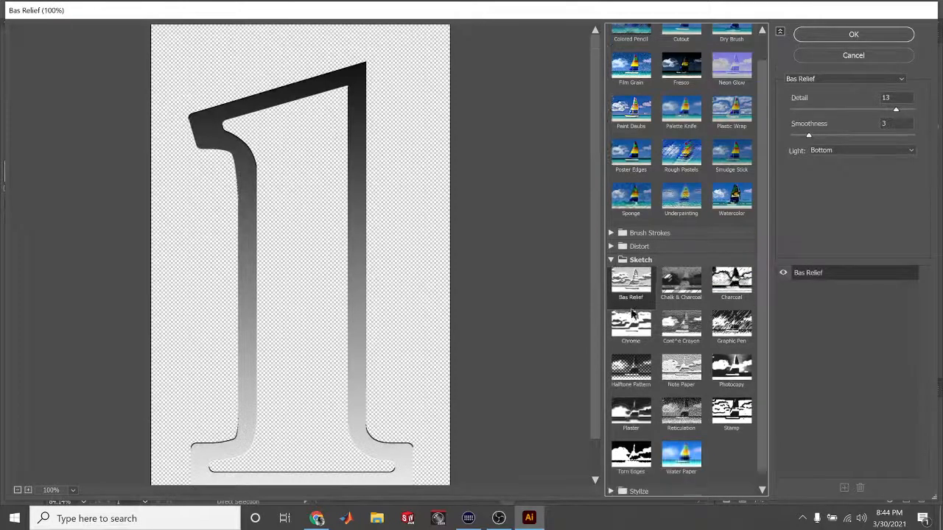
click(677, 375)
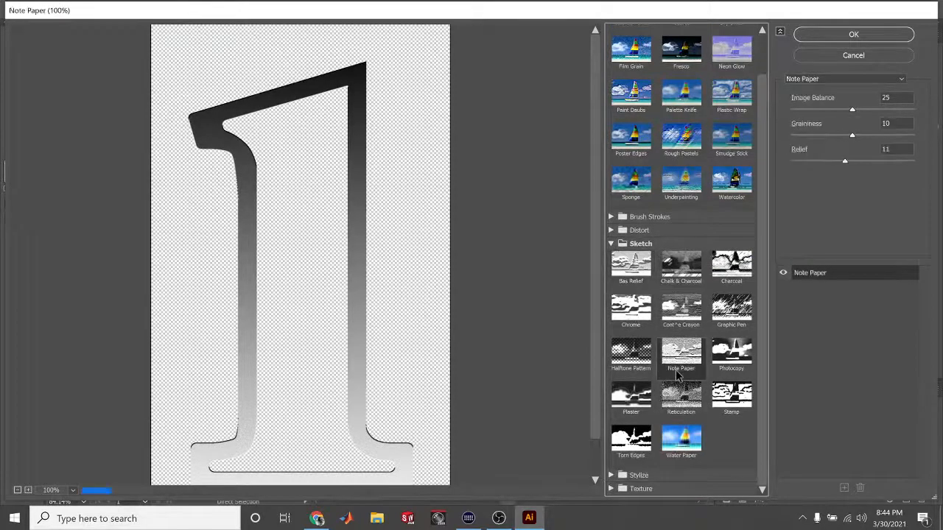
Look through the Effect Gallery's Texture filters and close the gallery without applying a filter
scroll(661, 357, up, 1)
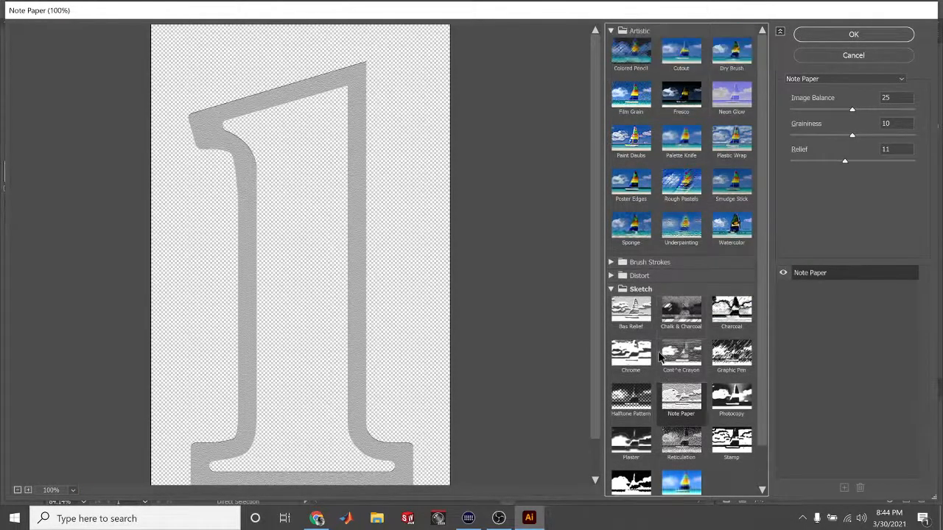
scroll(661, 357, down, 1)
click(612, 242)
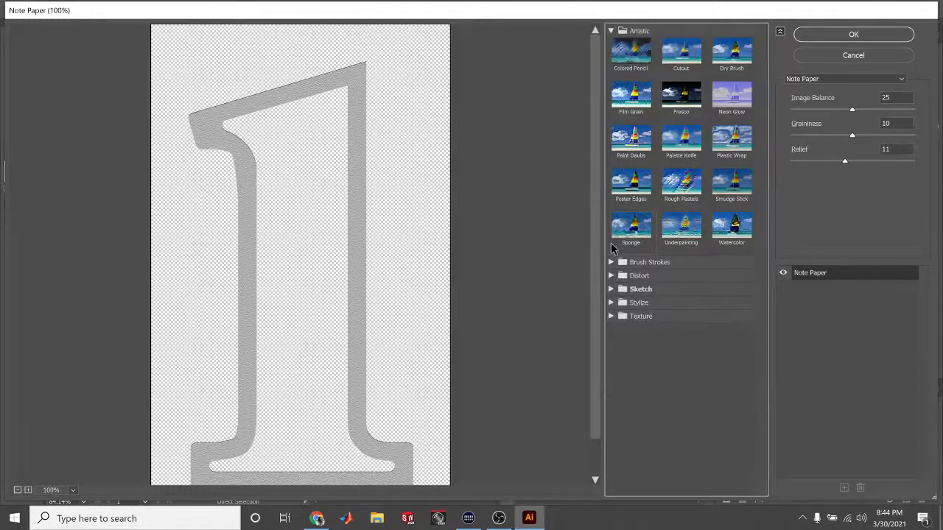
click(612, 317)
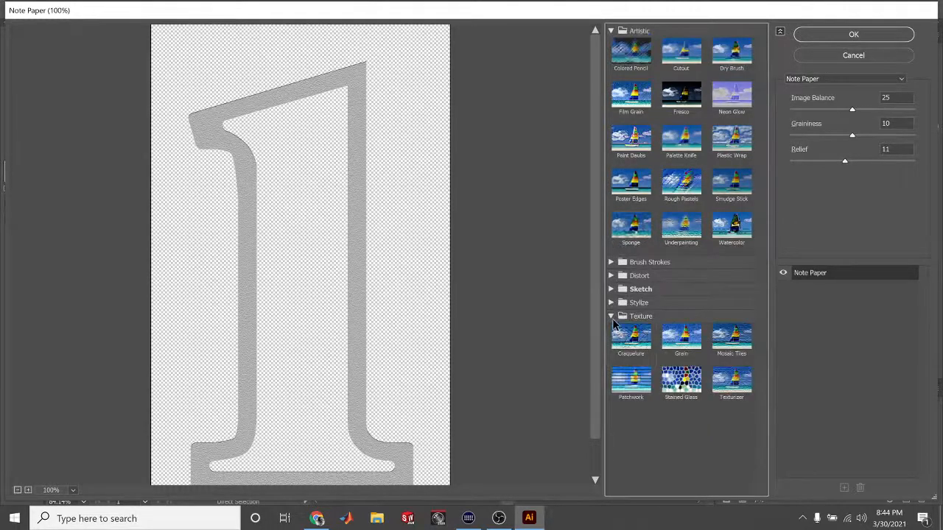
click(612, 316)
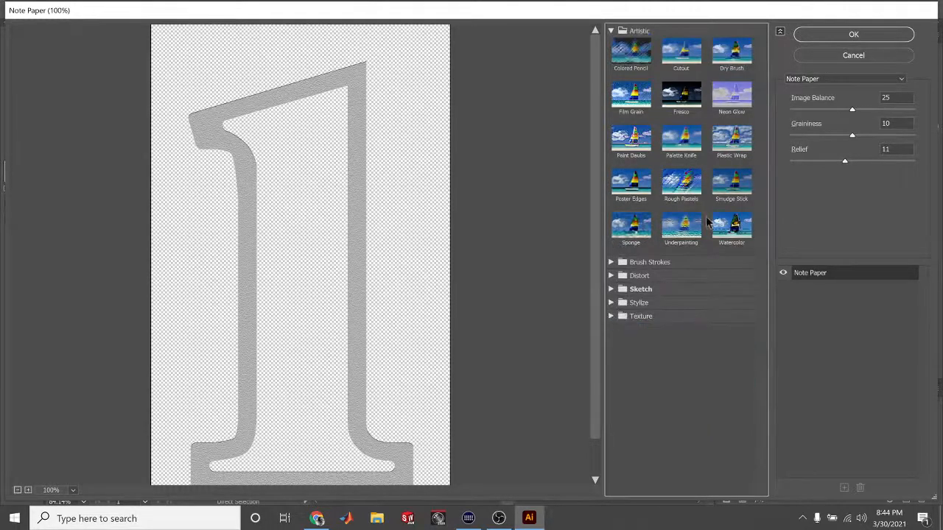
click(836, 57)
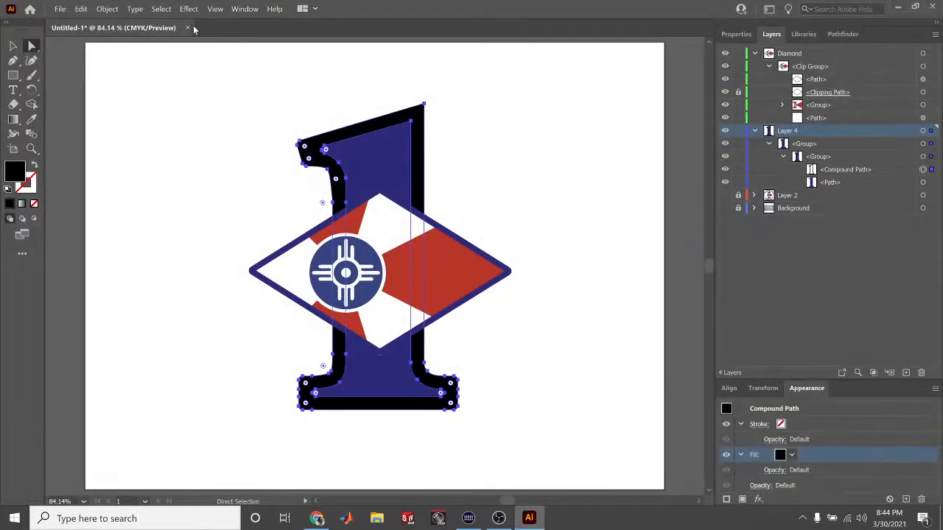
click(215, 9)
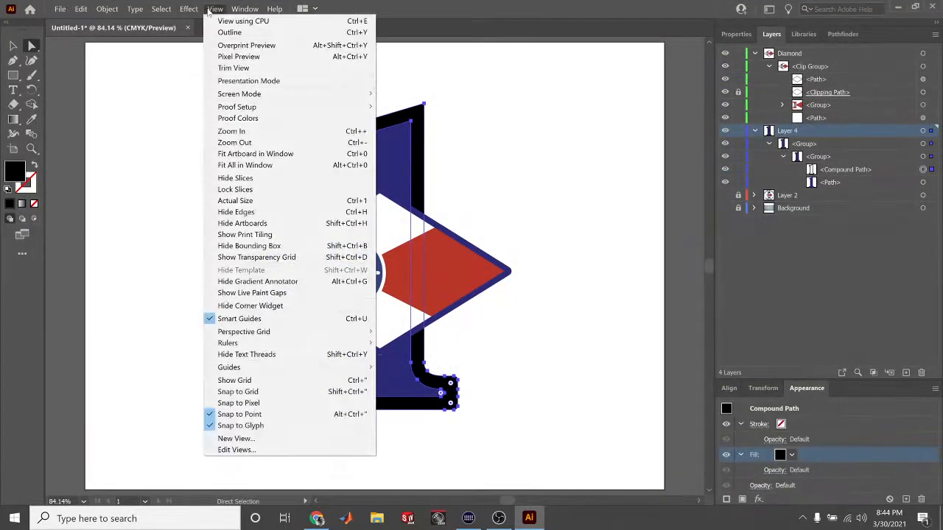
click(211, 11)
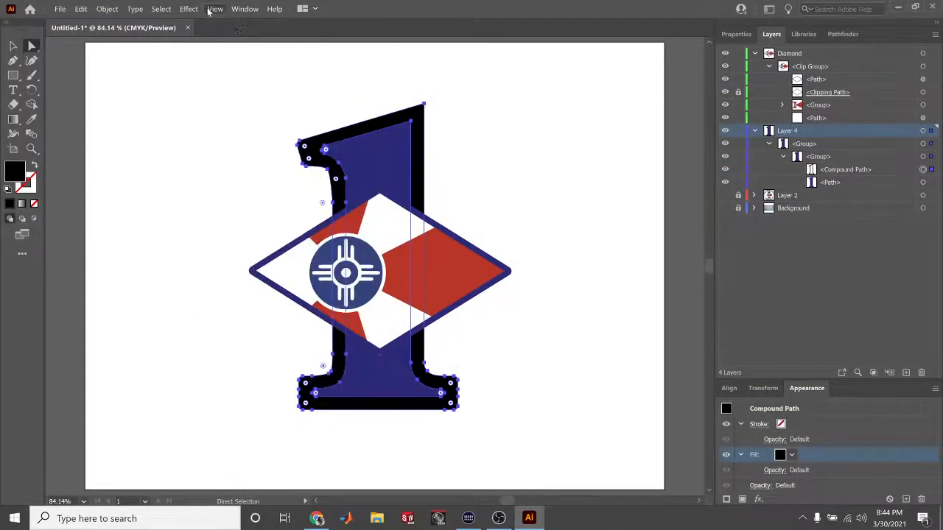
Try a 3D Extrude & Bevel effect on the numeral border's fill and cancel it
click(756, 501)
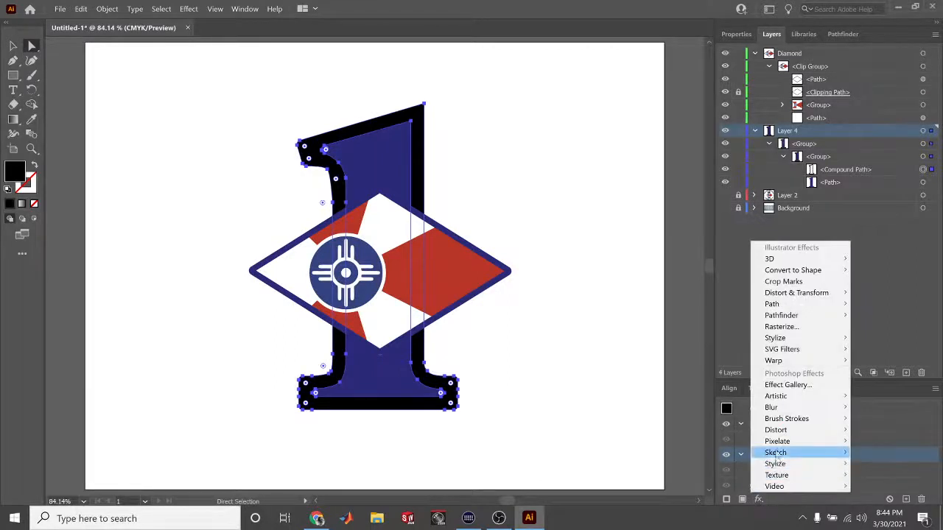
mouse_move(786, 400)
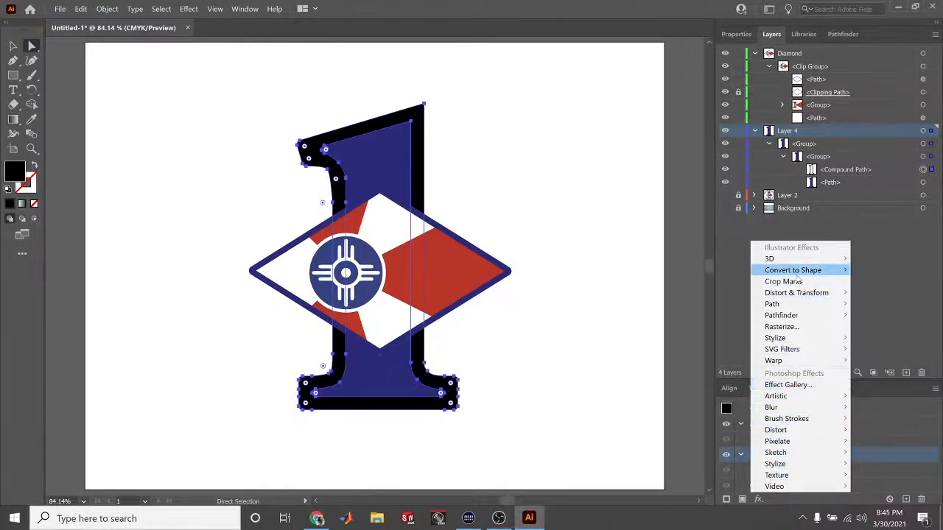
mouse_move(790, 260)
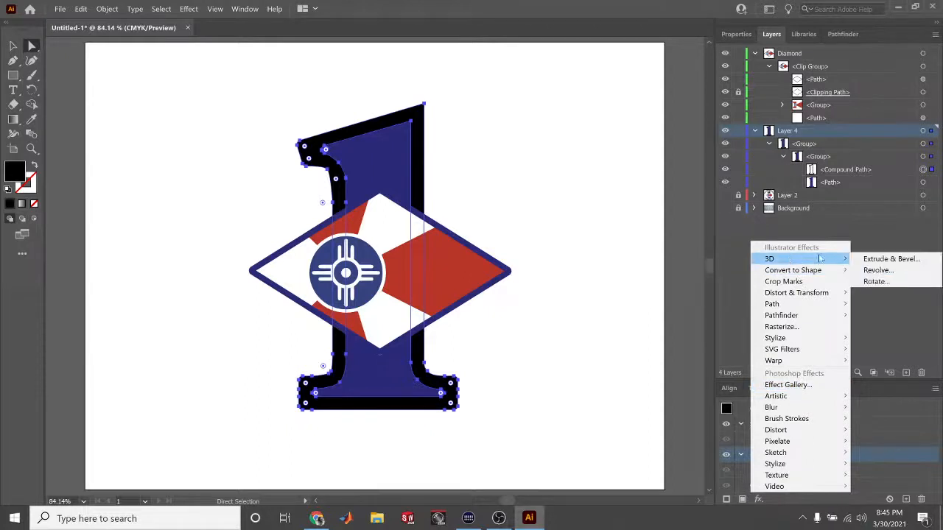
click(877, 259)
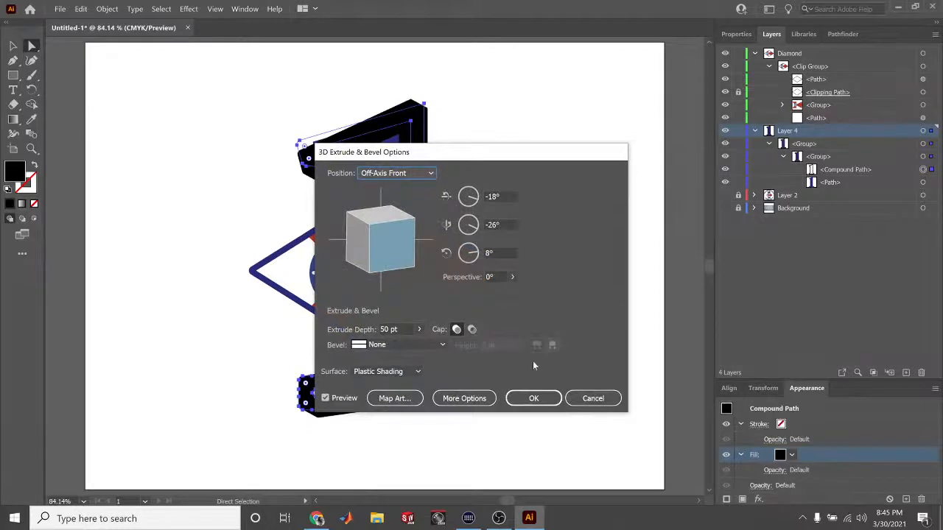
click(590, 399)
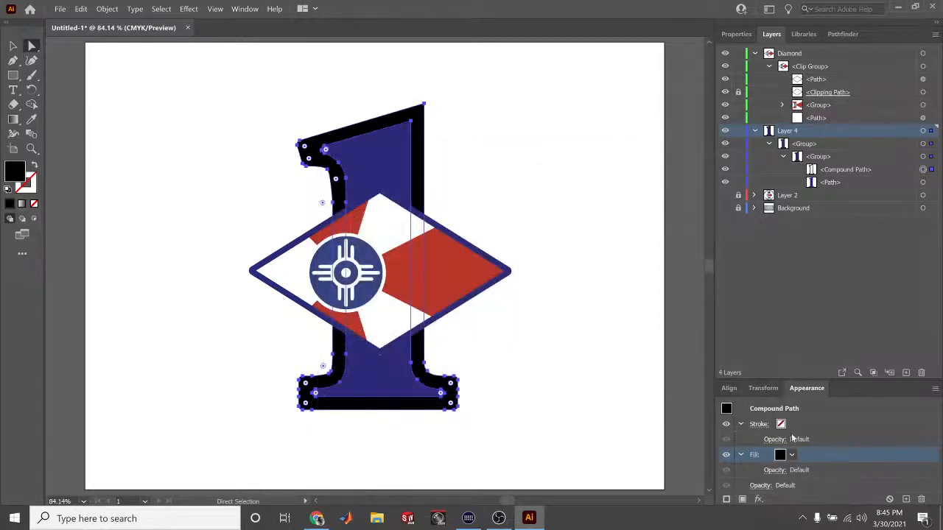
Add a second fill to the numeral's border path and delete the lower of the two fills
click(742, 500)
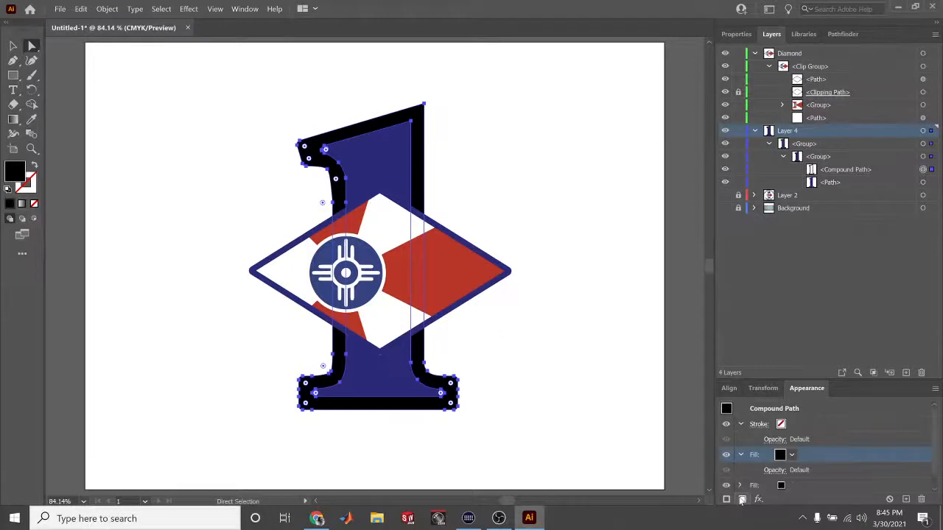
click(792, 456)
click(753, 486)
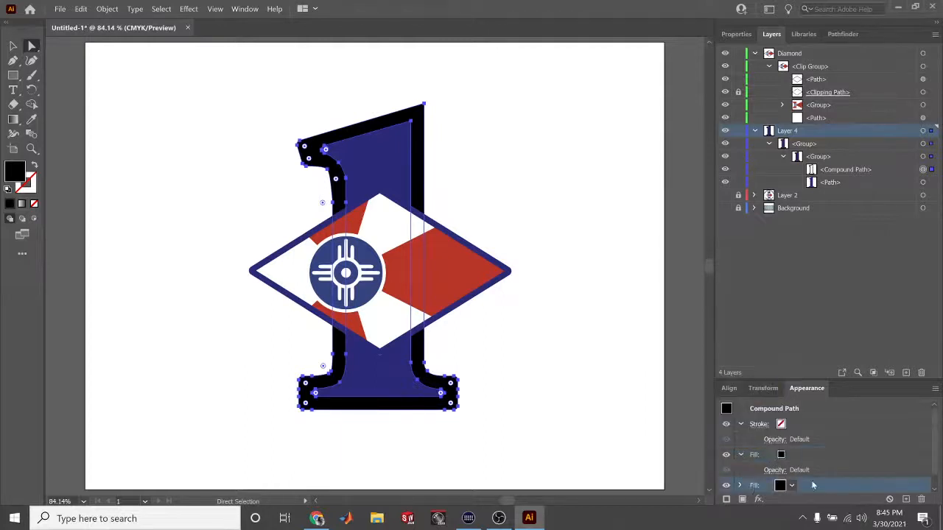
click(921, 499)
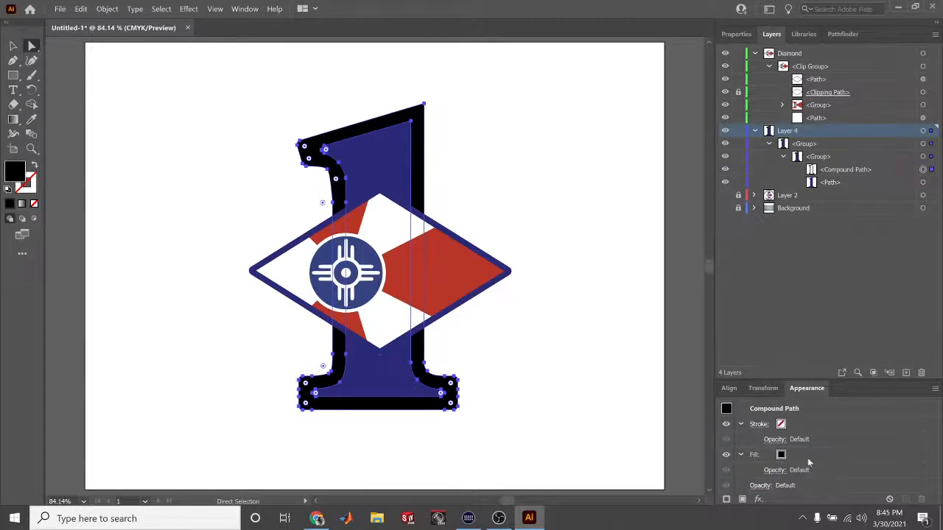
Apply a white Inner Glow to the numeral border's fill with Screen mode, 75% opacity, 5 pt blur and the Center option
click(741, 456)
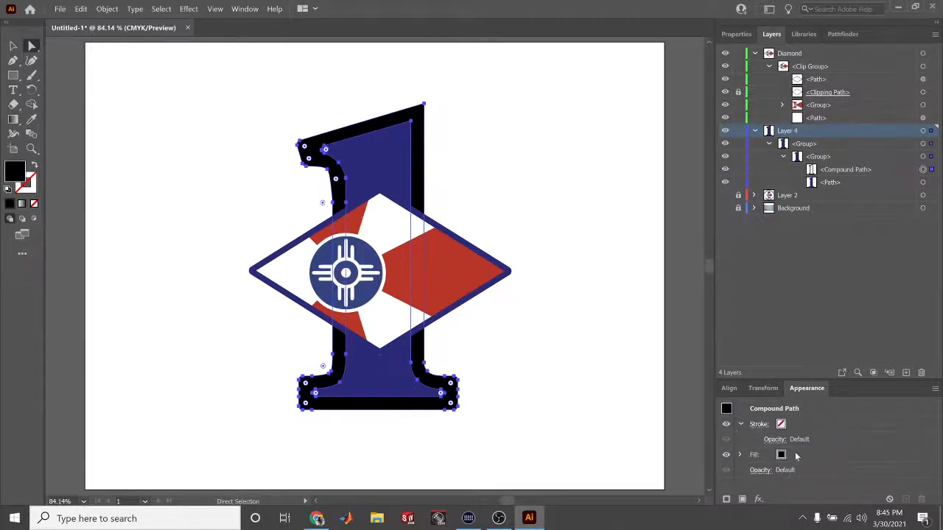
click(783, 456)
click(792, 456)
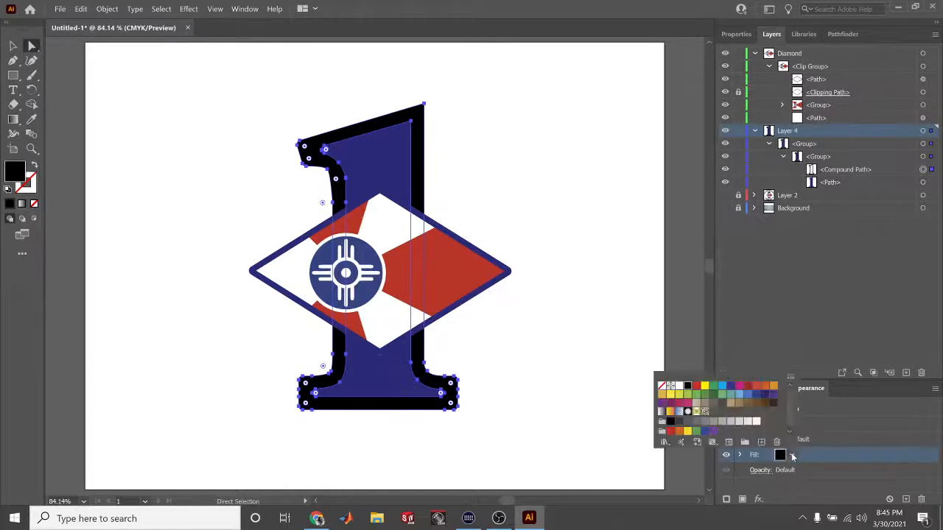
click(792, 456)
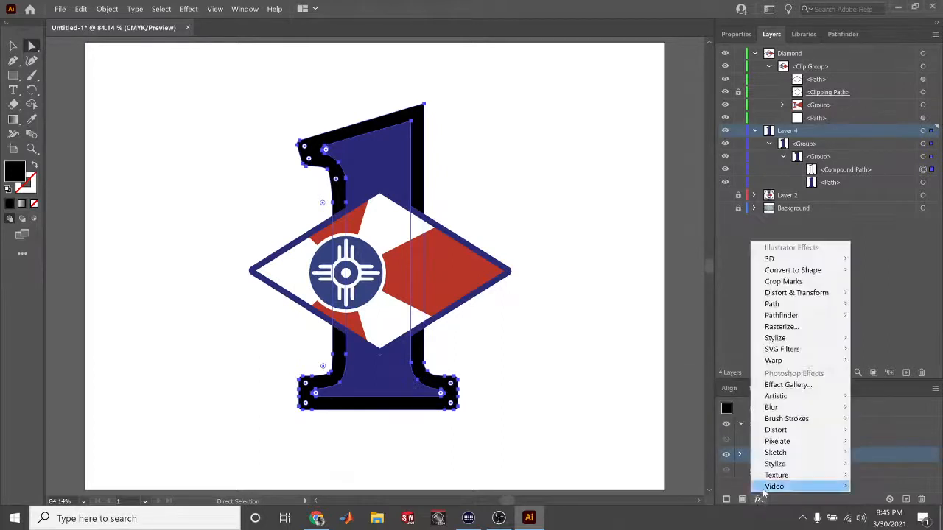
mouse_move(785, 276)
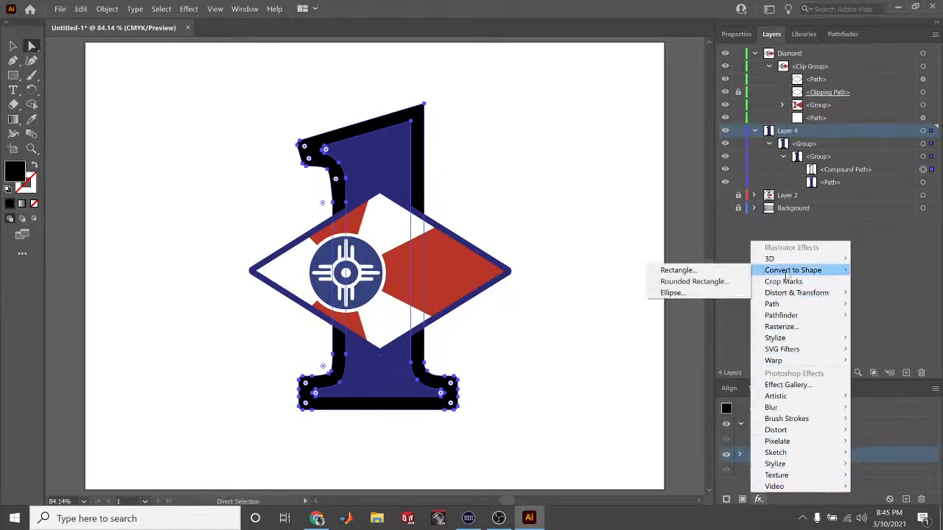
mouse_move(790, 295)
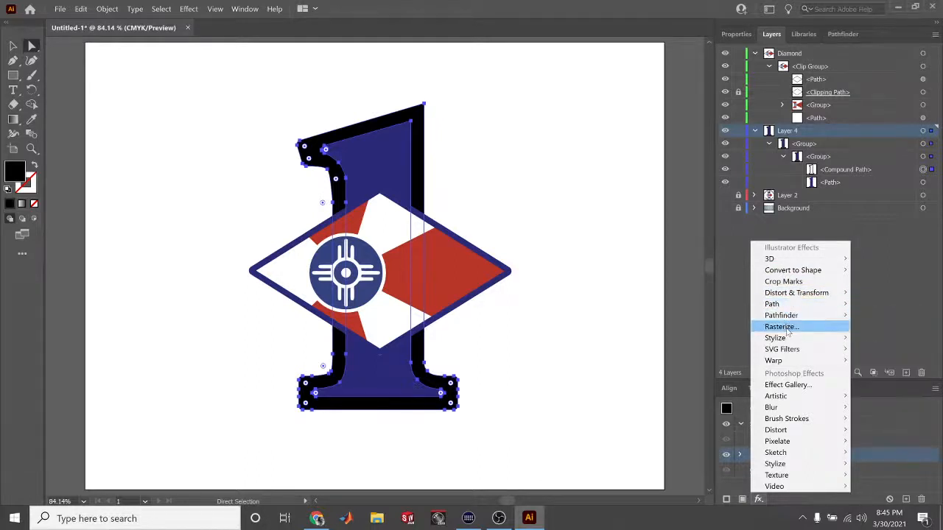
mouse_move(786, 341)
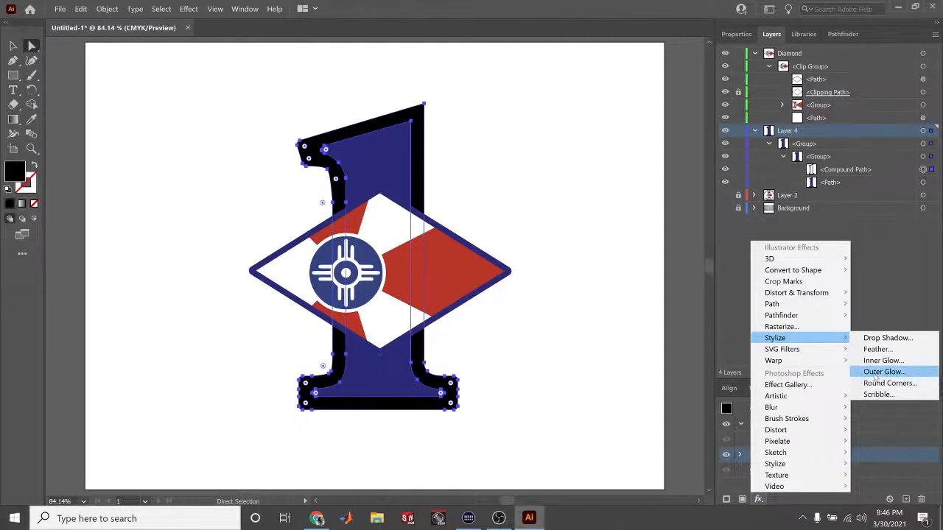
click(882, 360)
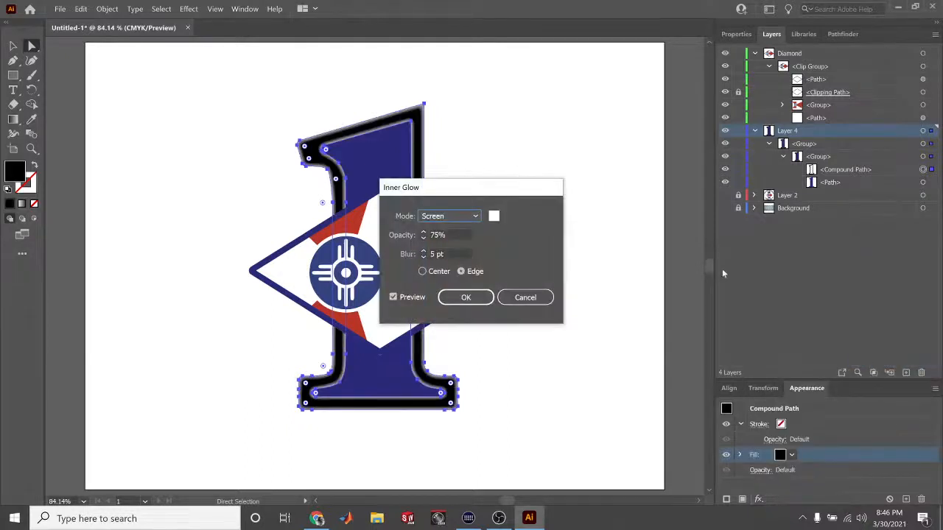
drag(470, 190, 580, 187)
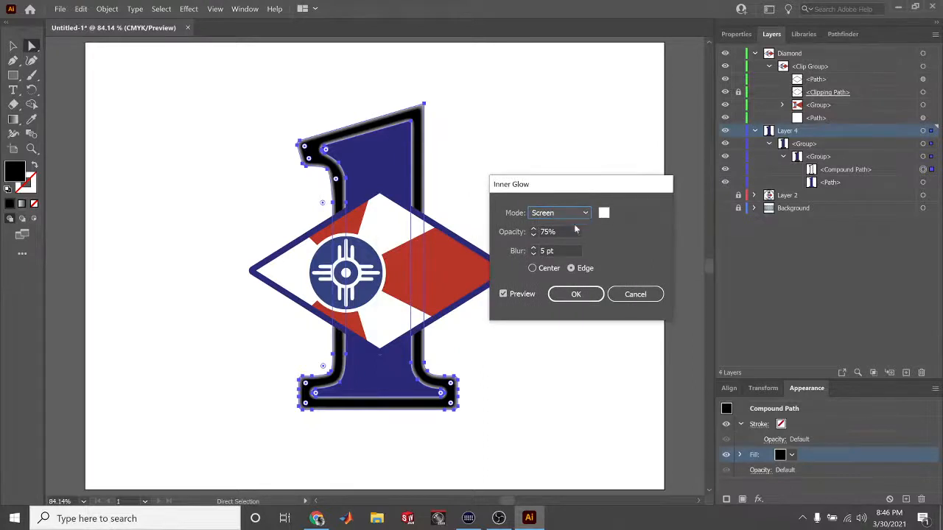
click(535, 269)
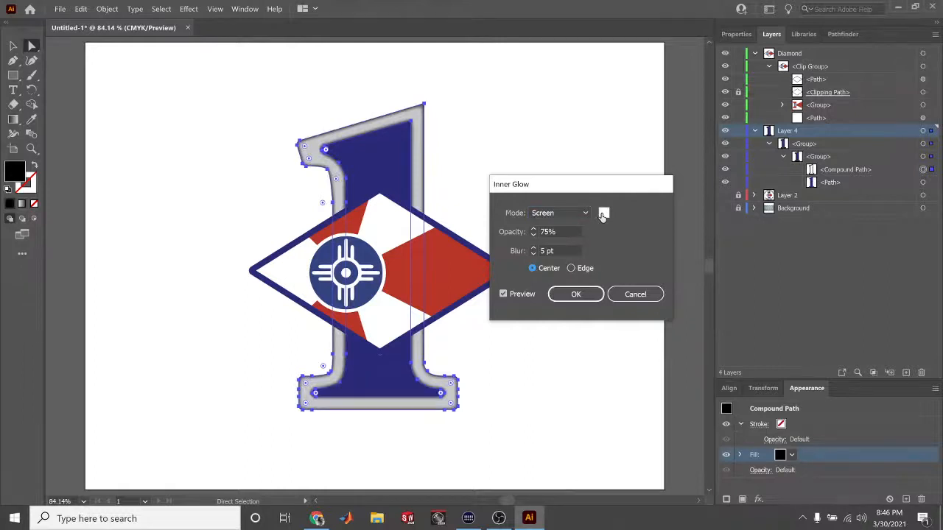
click(576, 295)
click(564, 297)
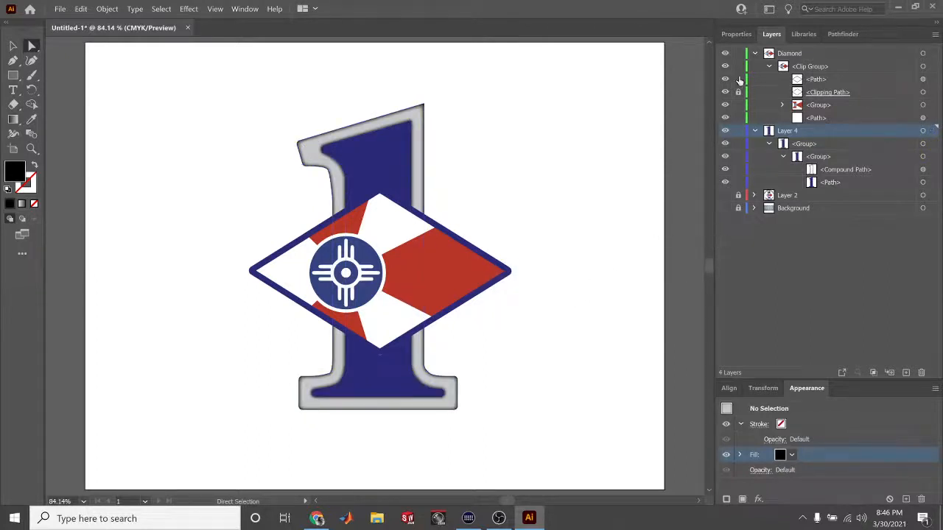
Show Layer 2 with the original logo artwork and lettering behind the redrawn numeral and diamond
click(731, 35)
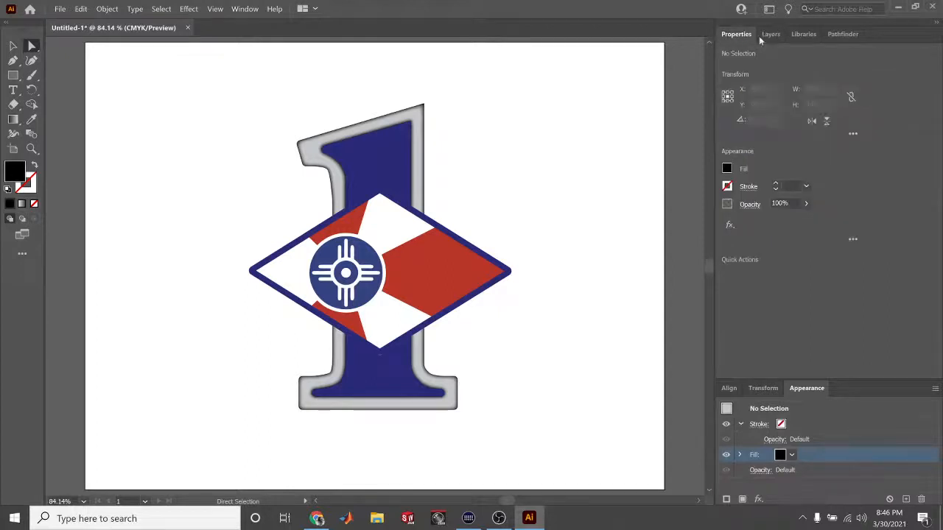
click(769, 35)
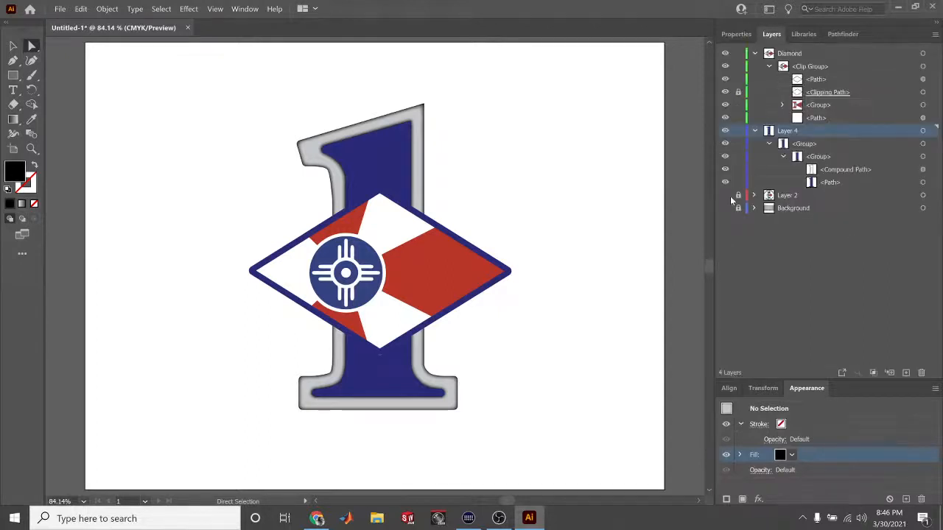
click(730, 196)
click(727, 197)
click(726, 196)
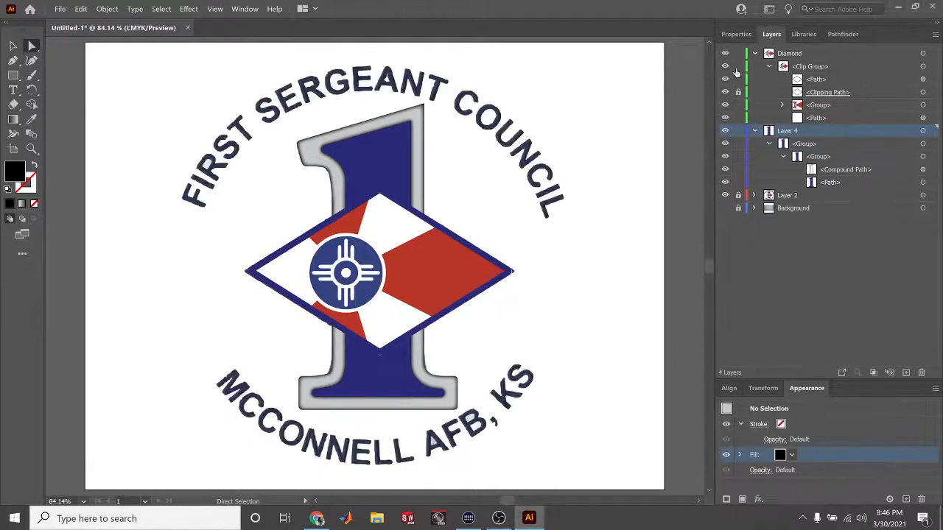
click(730, 35)
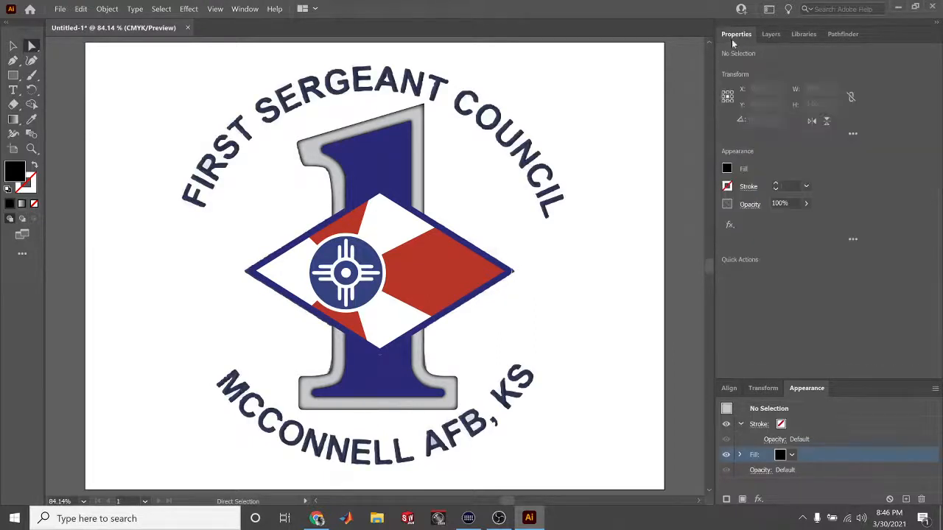
click(763, 37)
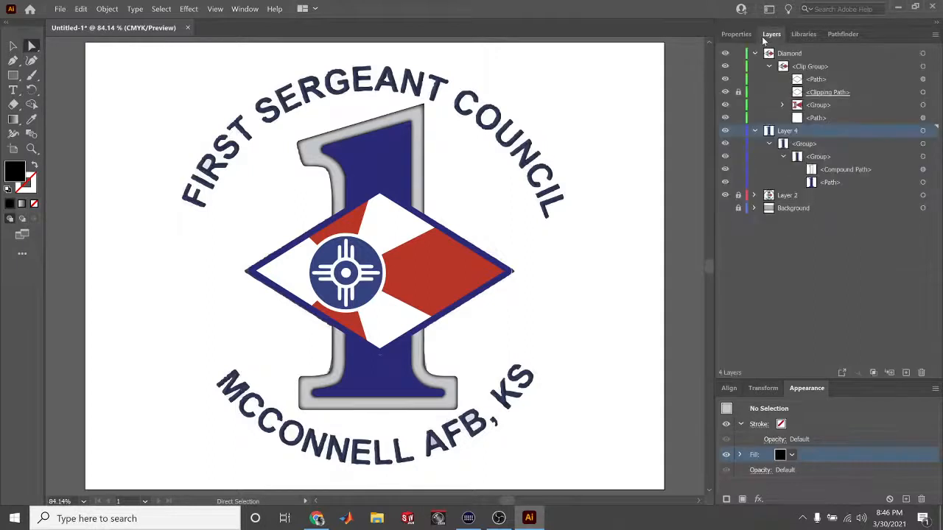
Collapse the Diamond layer and Layer 4 in the layer list and lock both of them
click(754, 131)
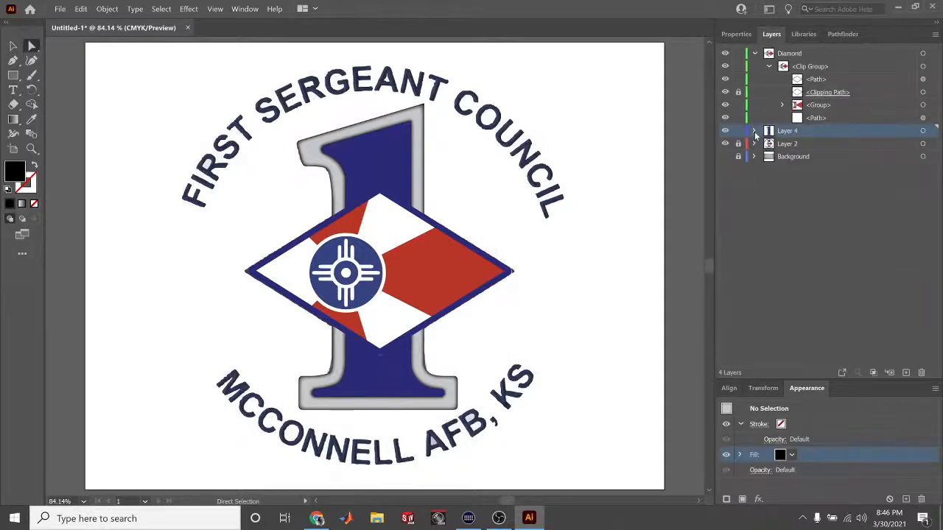
click(753, 54)
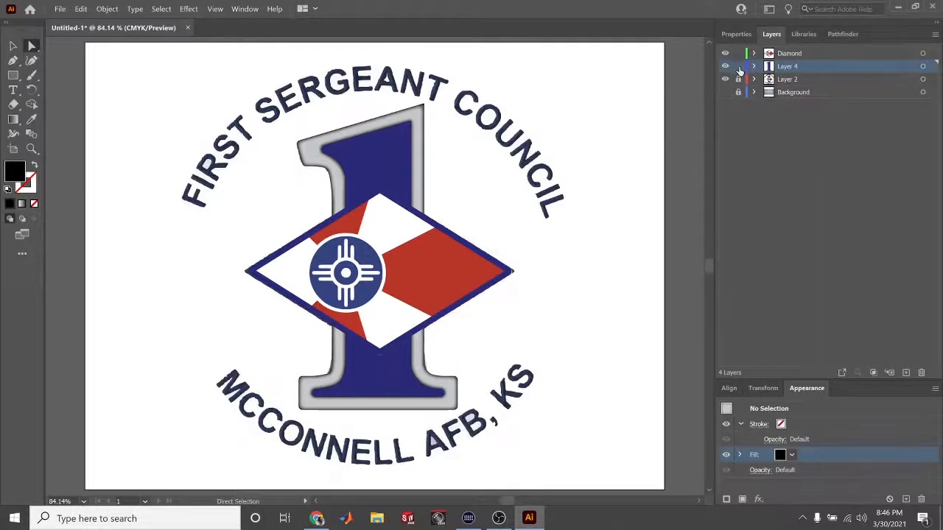
click(738, 67)
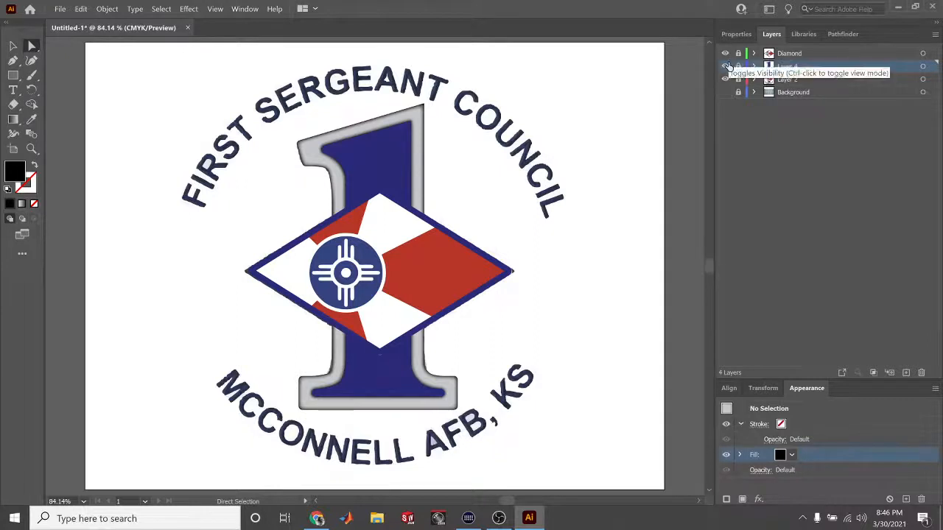
Toggle Layer 4's visibility to compare the redrawn numeral with the original one on Layer 2
click(726, 66)
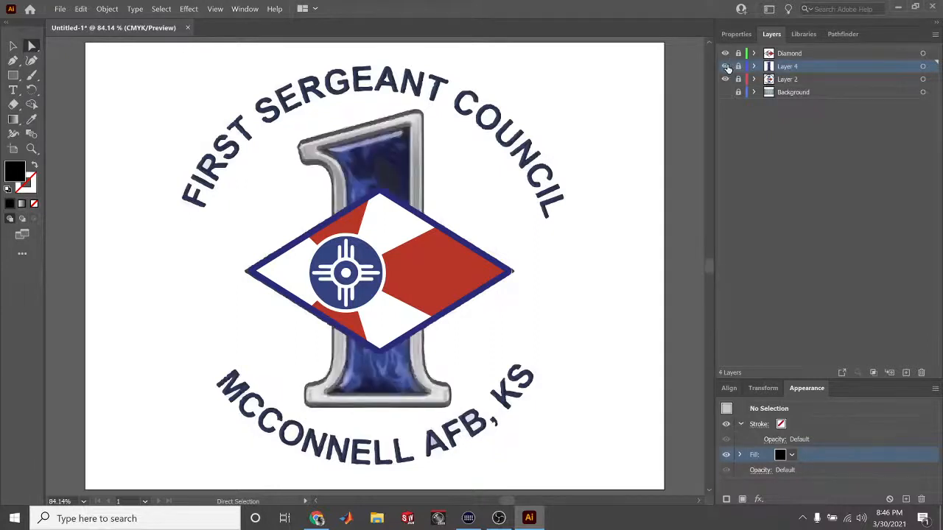
click(726, 67)
click(726, 66)
click(726, 67)
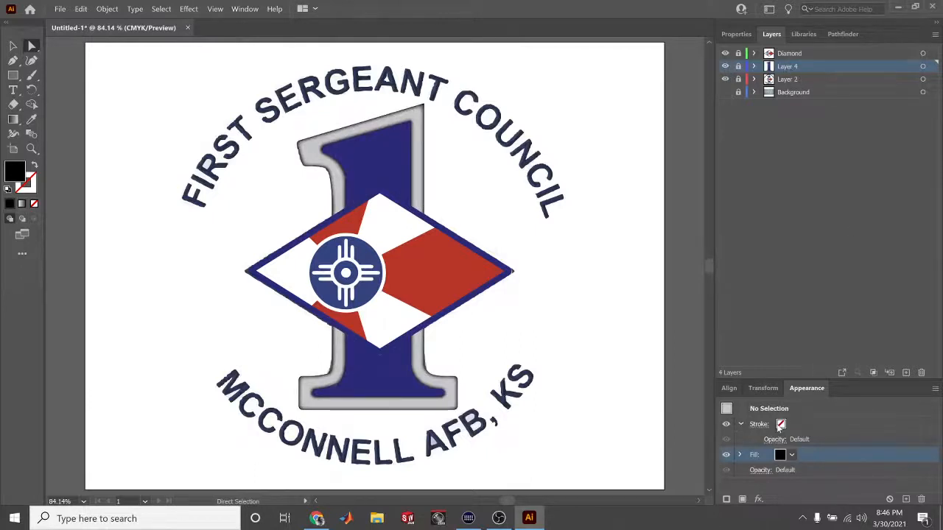
Unlock Layer 4 and add a 4 pt stroke to the numeral's border compound path
click(753, 67)
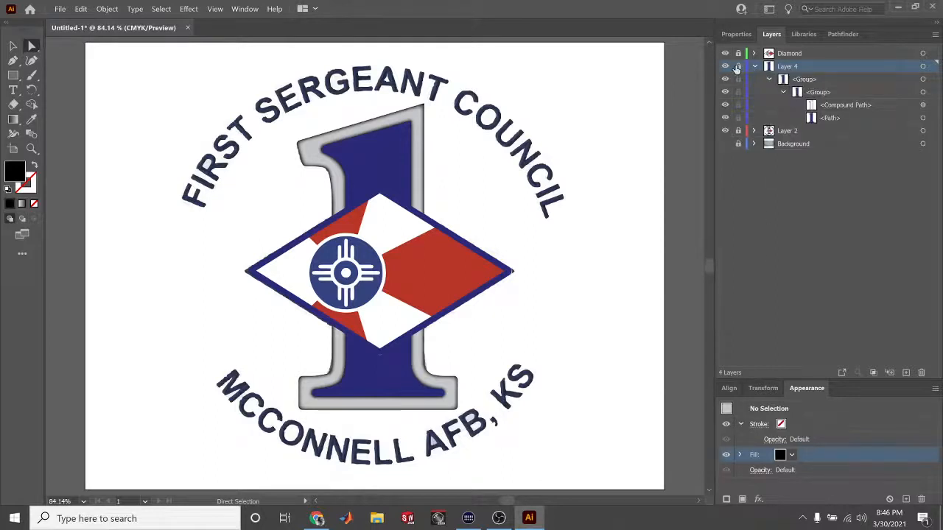
click(739, 66)
click(924, 104)
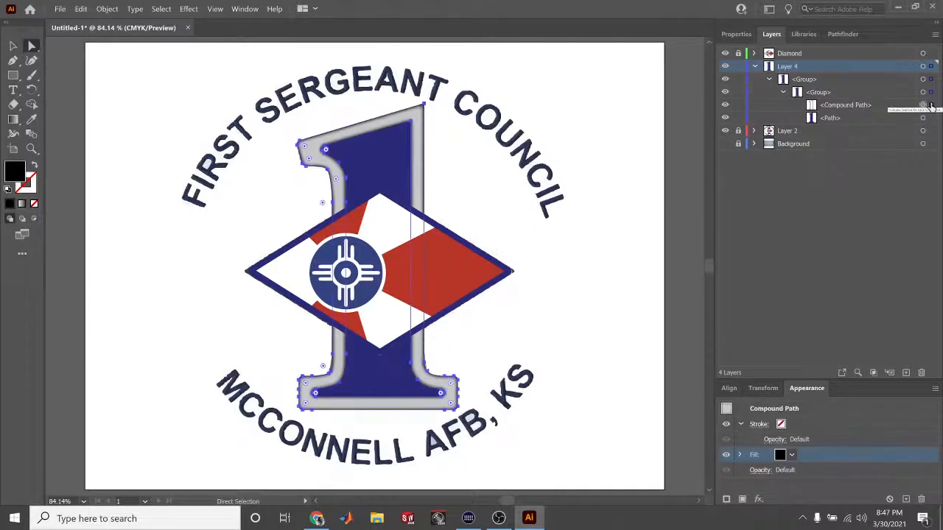
click(759, 426)
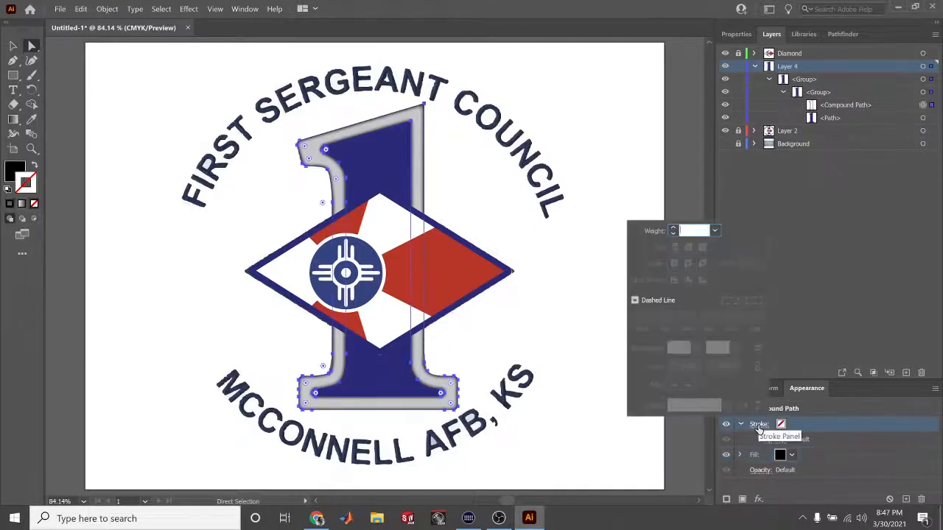
click(674, 229)
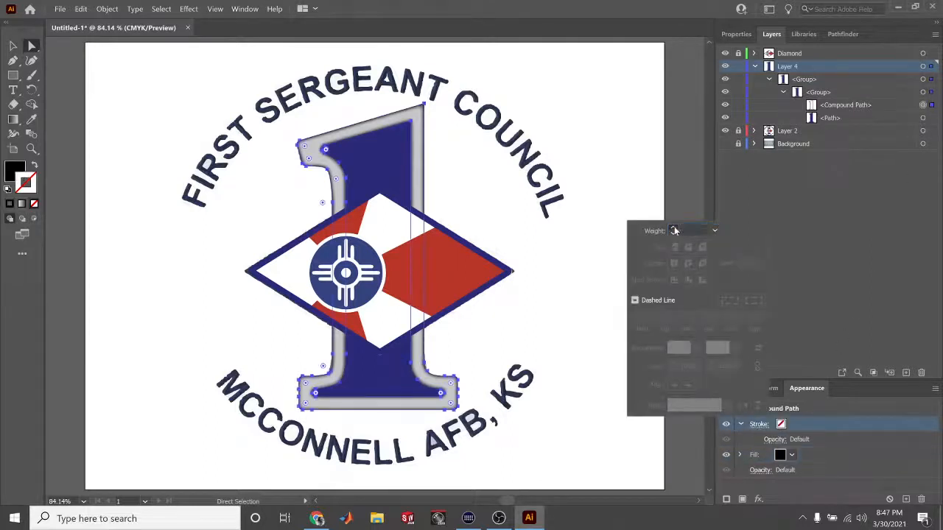
click(673, 230)
click(673, 230)
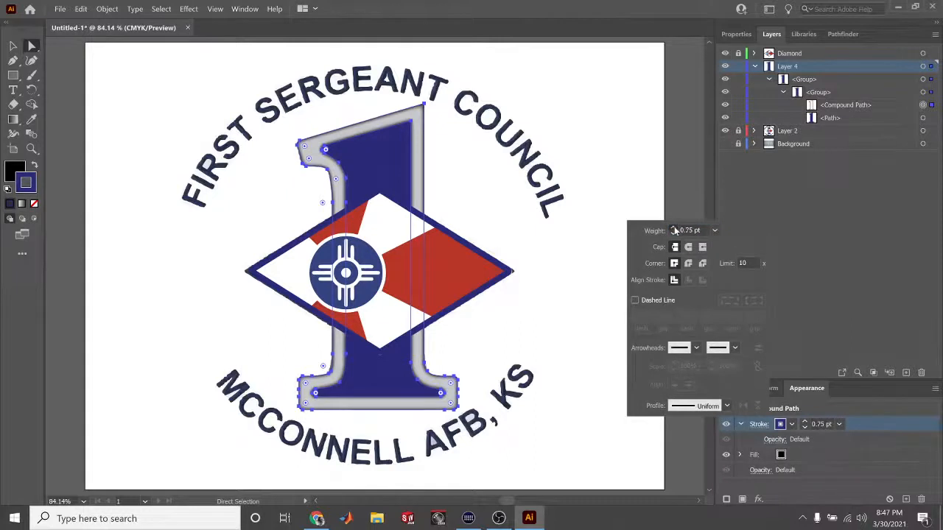
click(673, 230)
click(674, 230)
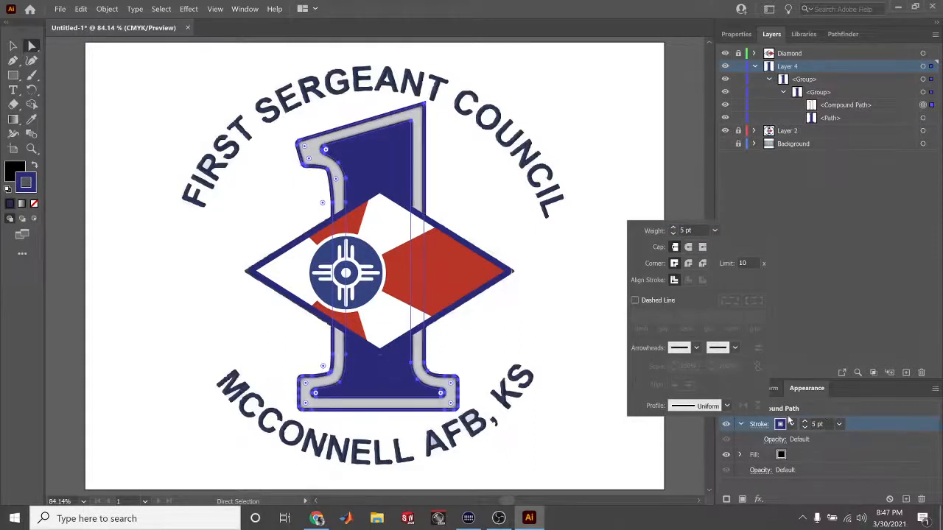
click(672, 234)
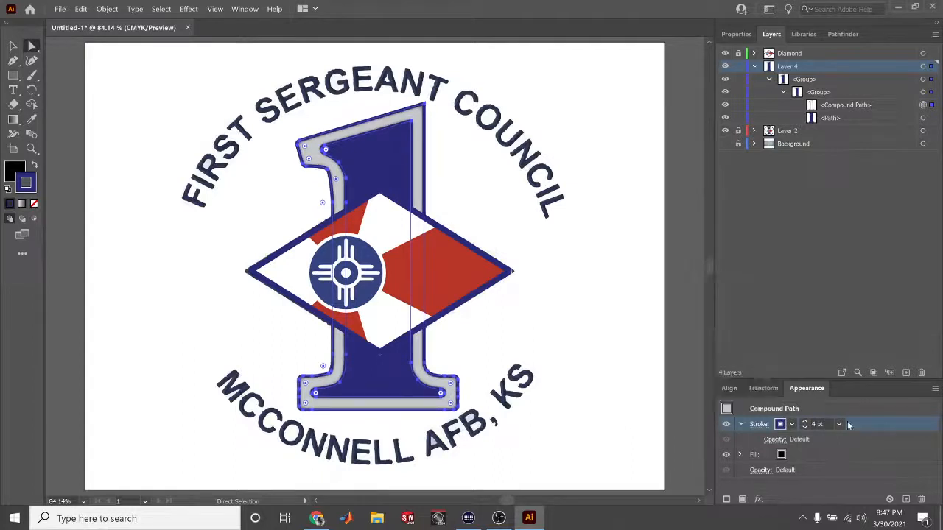
Try black for the numeral border's stroke, settle on the dark-grey swatch, and deselect the path
click(782, 426)
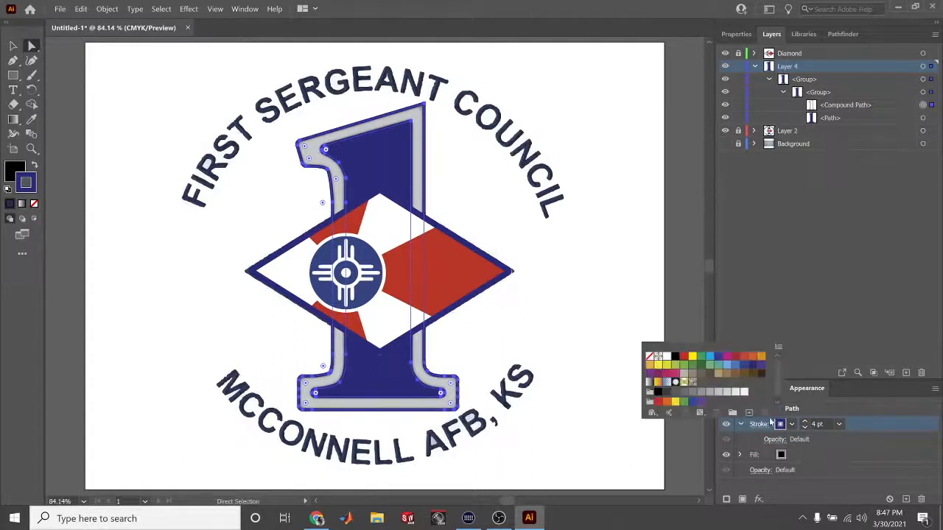
click(676, 357)
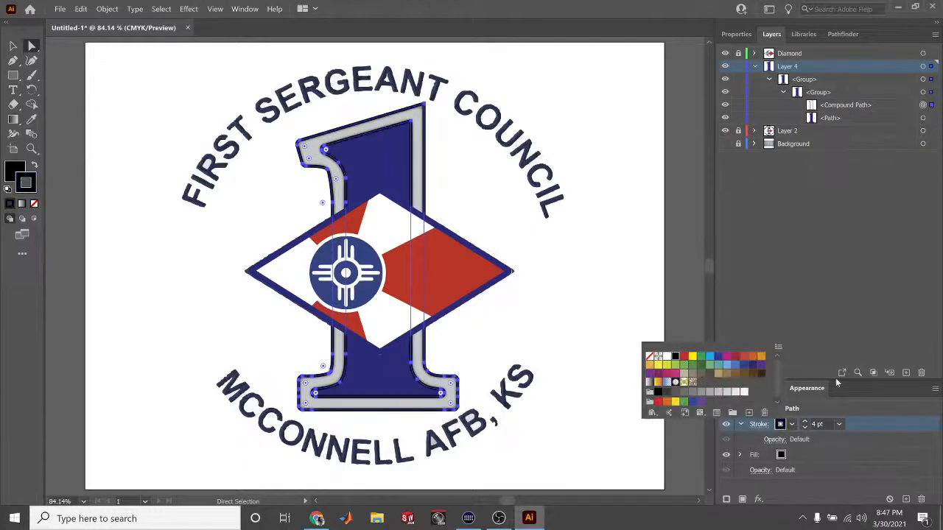
click(863, 411)
click(783, 425)
click(716, 390)
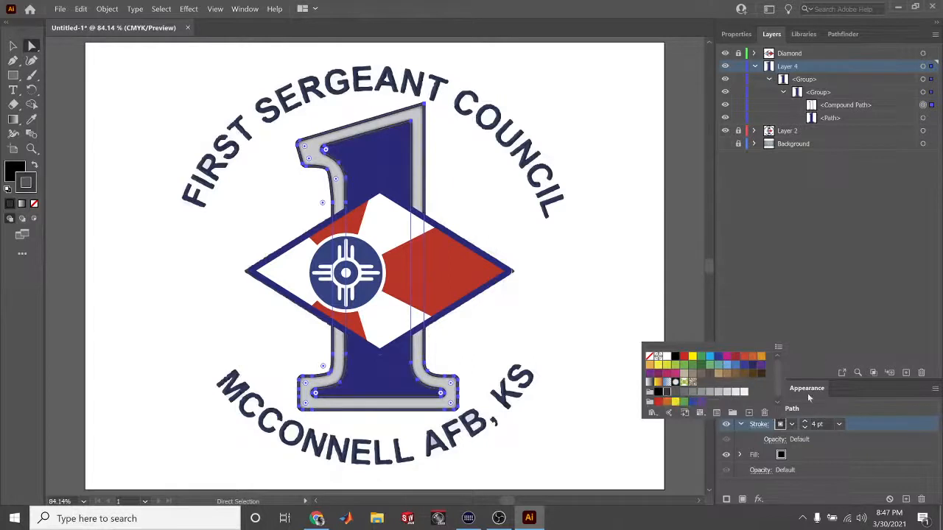
click(815, 335)
click(816, 335)
click(599, 331)
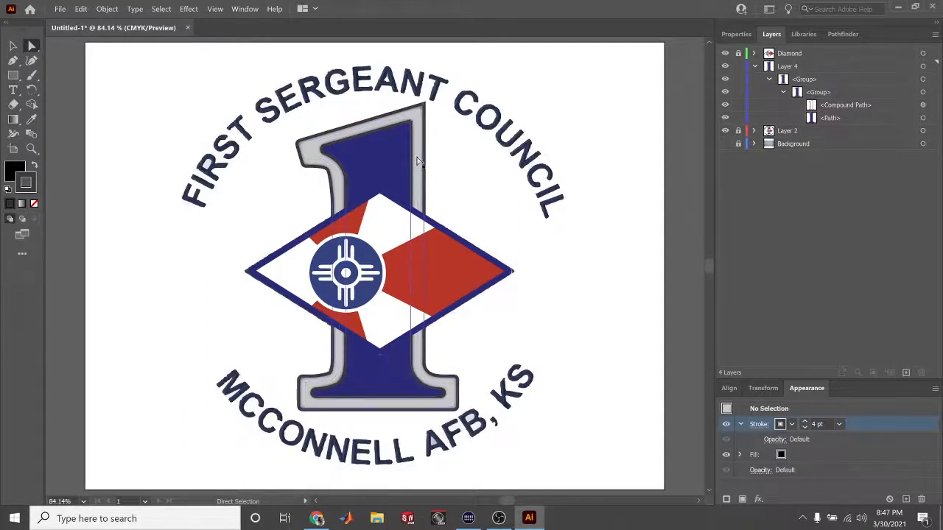
Try an Inner Glow starting from the edge, with a different glow colour, on the numeral's blue inner path
click(325, 149)
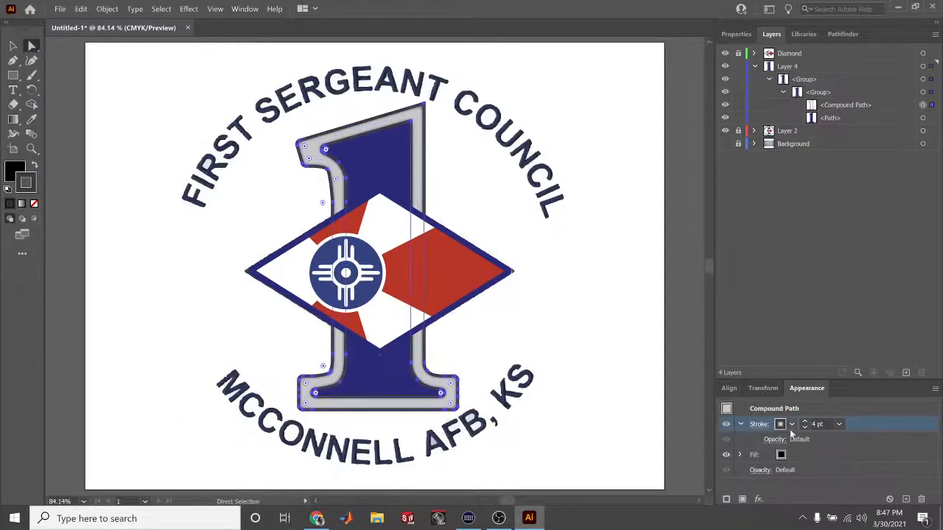
click(924, 118)
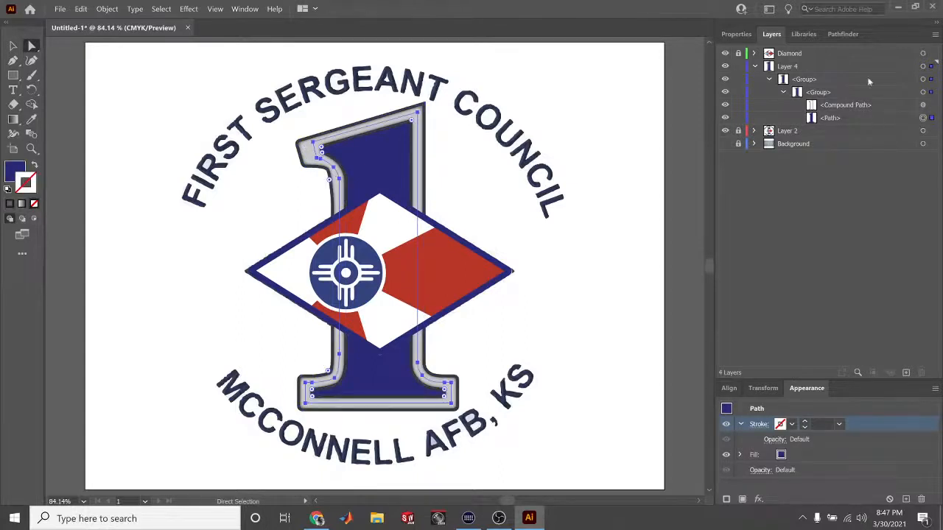
click(803, 35)
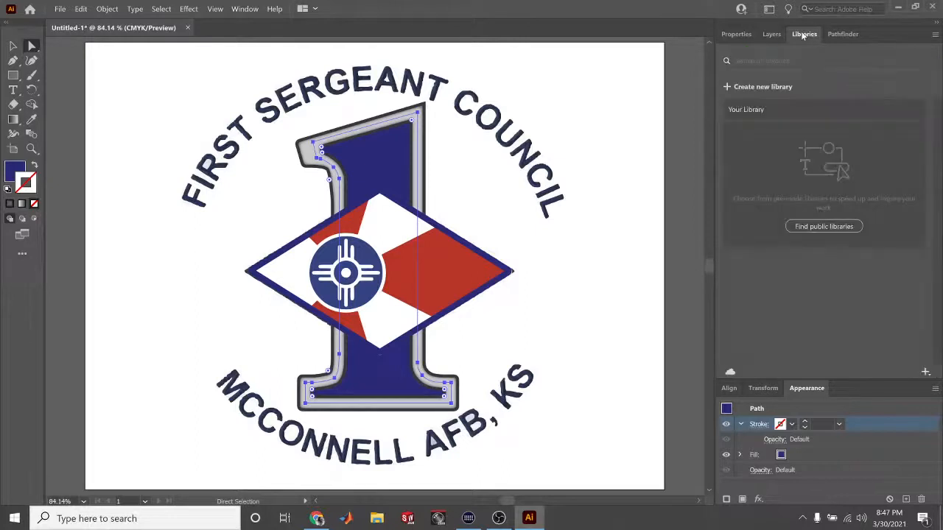
click(771, 34)
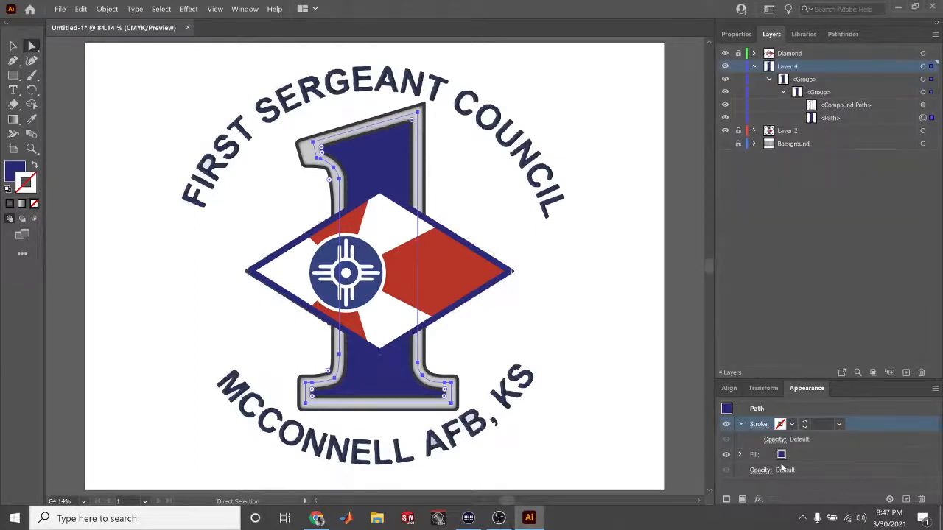
click(759, 499)
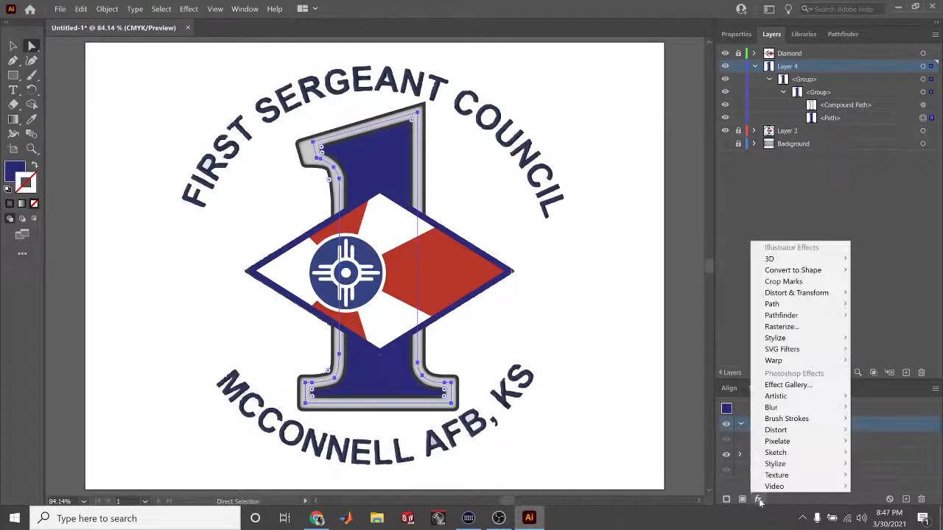
mouse_move(803, 338)
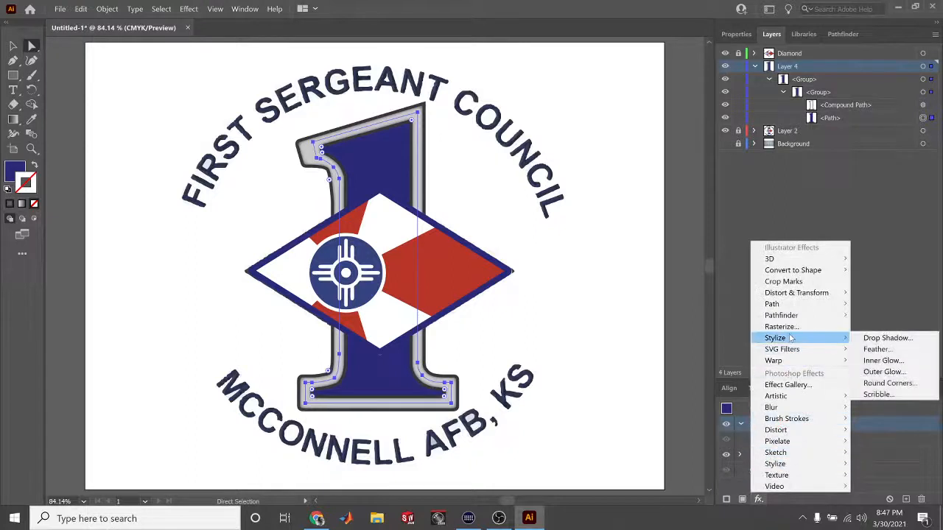
click(882, 360)
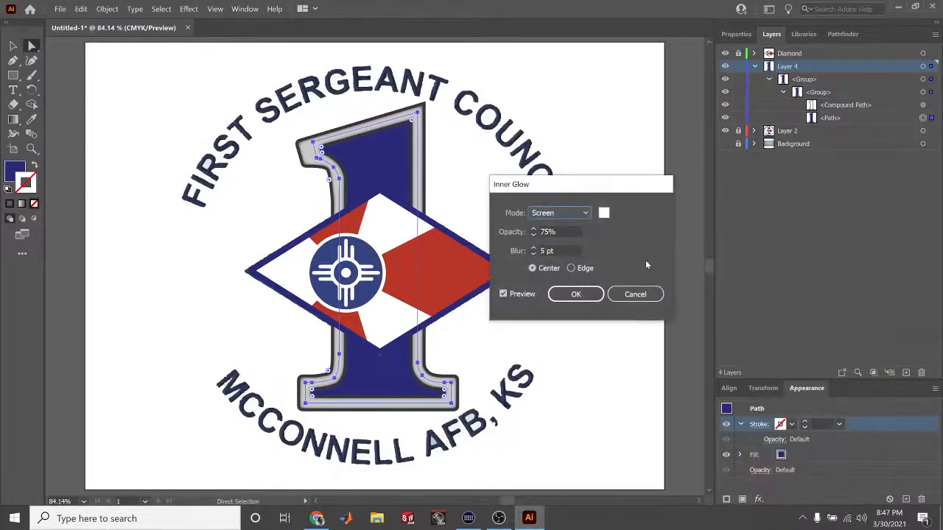
click(573, 268)
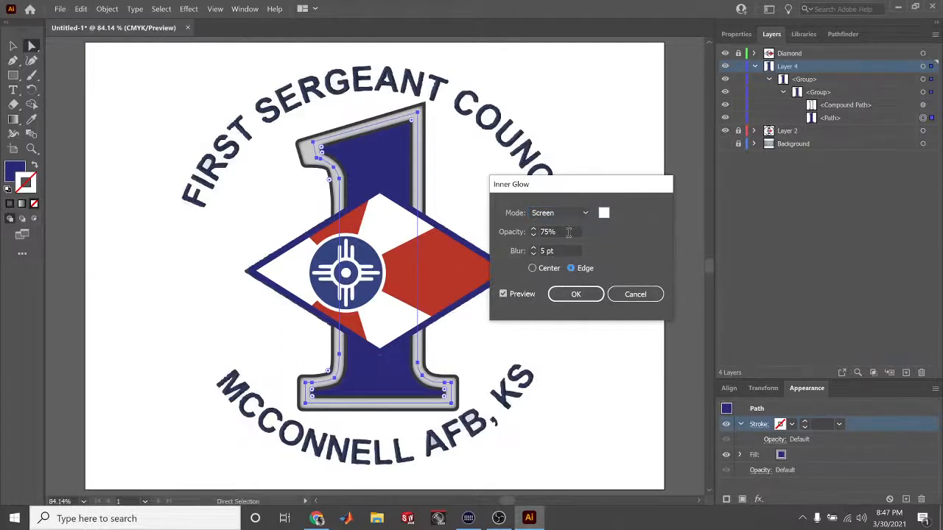
click(602, 214)
mouse_move(452, 246)
mouse_down()
mouse_move(352, 264)
mouse_move(307, 309)
mouse_move(313, 254)
mouse_move(288, 214)
mouse_move(302, 157)
mouse_up()
click(604, 181)
click(620, 299)
click(630, 328)
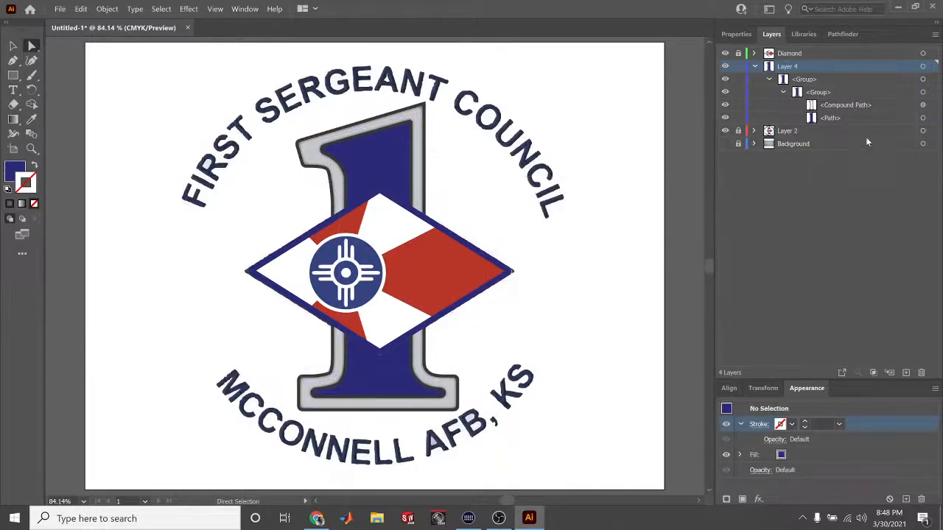
Try an Outer Glow effect on the numeral's blue inner path
click(930, 118)
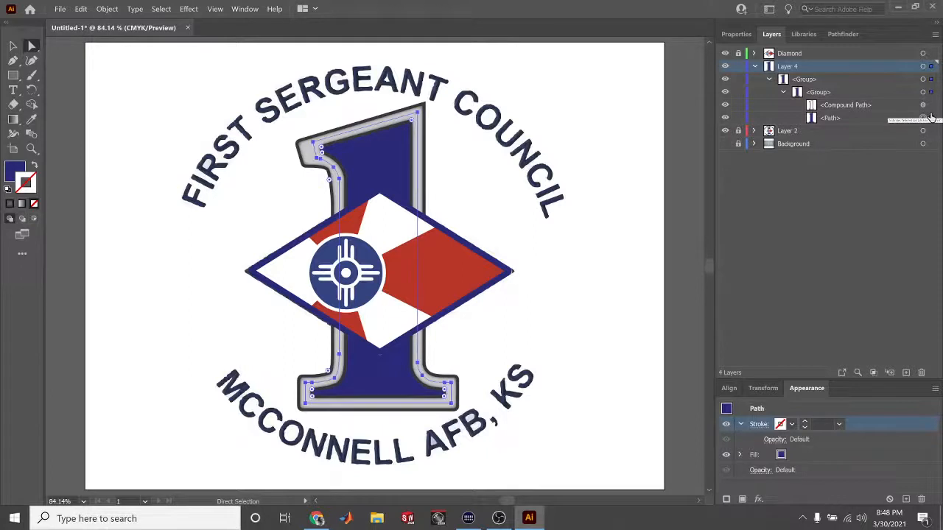
click(760, 502)
mouse_move(834, 341)
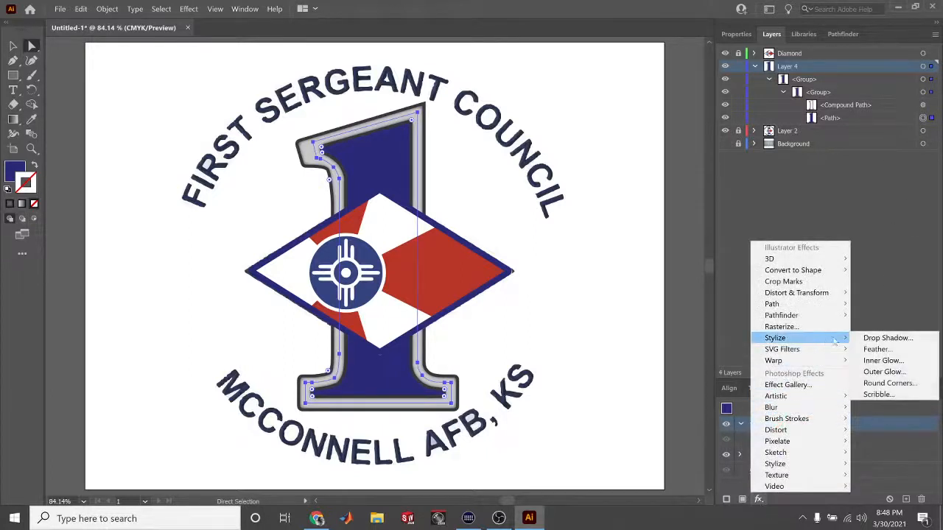
click(884, 372)
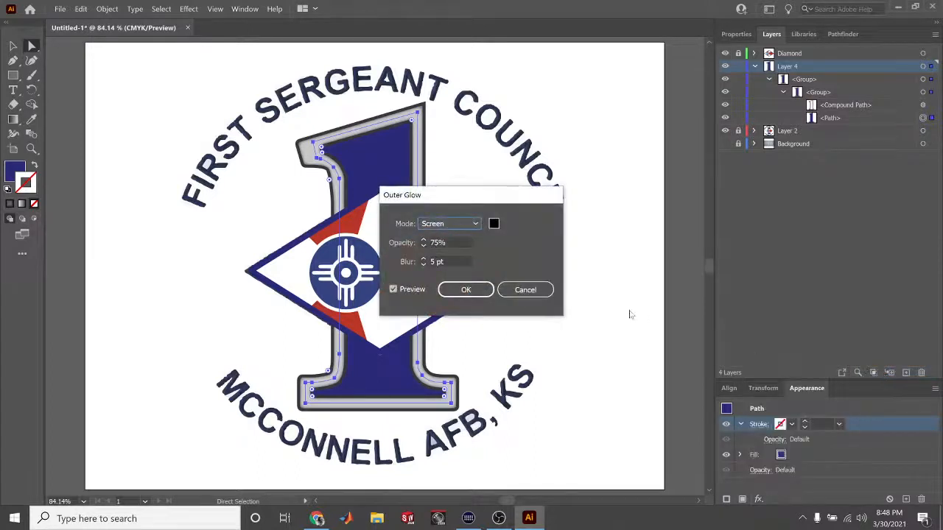
click(523, 289)
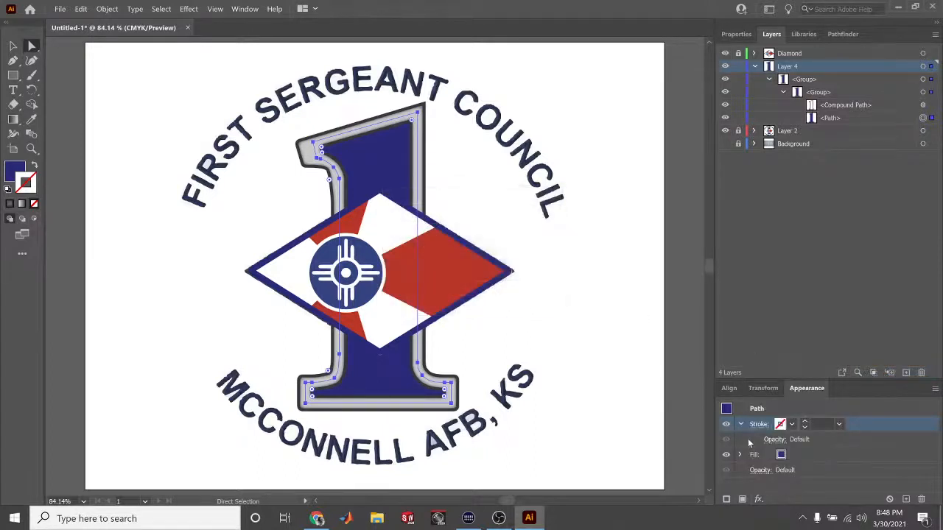
Try a white edge-based Inner Glow in Screen mode on the numeral's blue path, and deselect the path
click(758, 499)
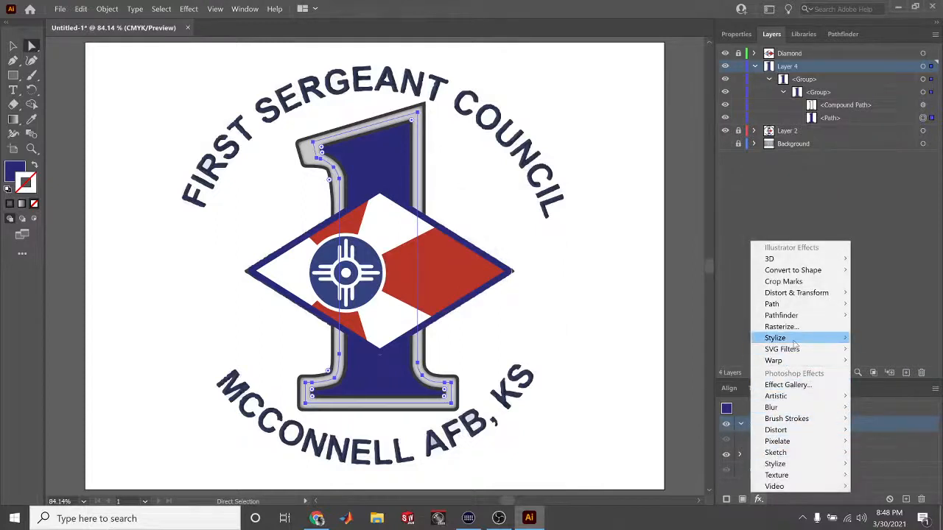
mouse_move(797, 343)
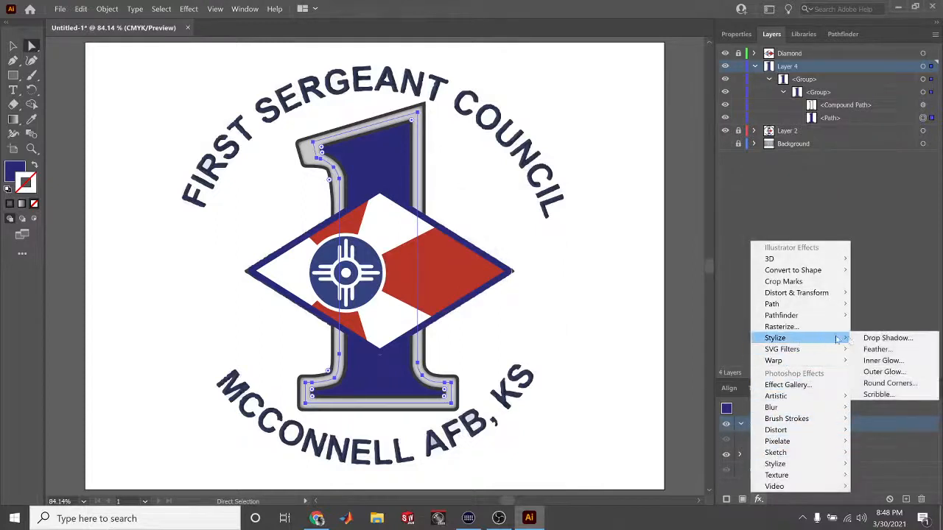
click(873, 364)
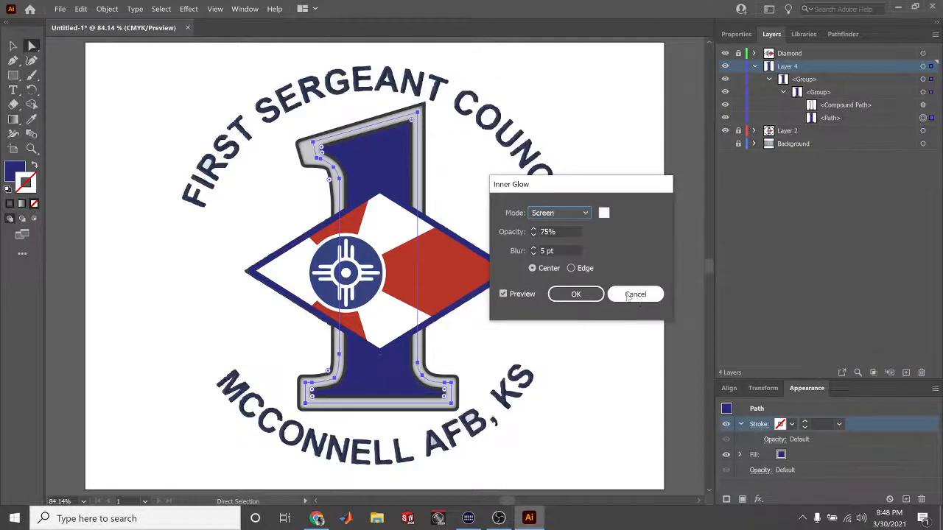
click(572, 269)
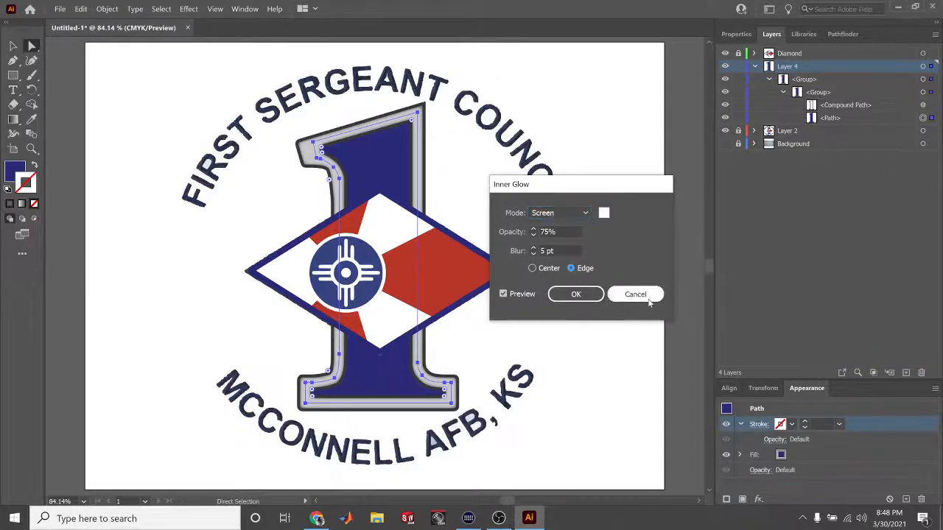
click(635, 295)
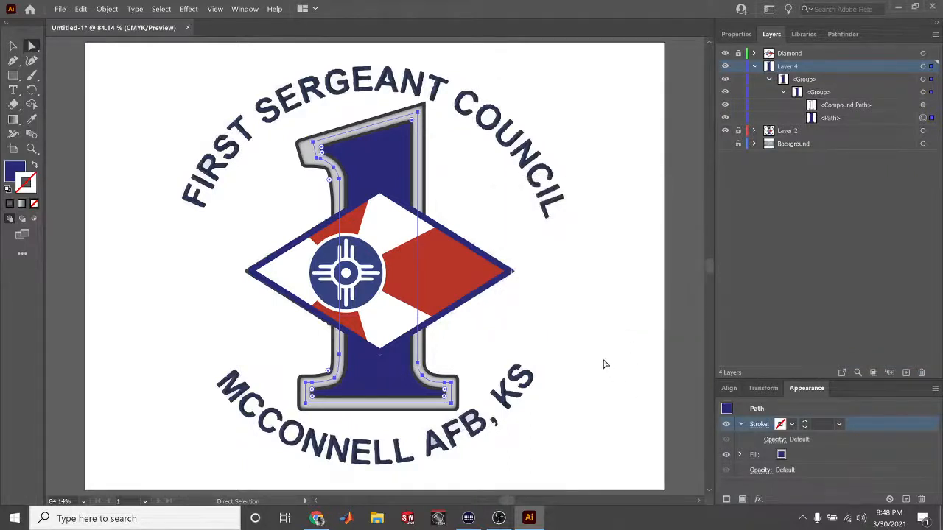
click(604, 363)
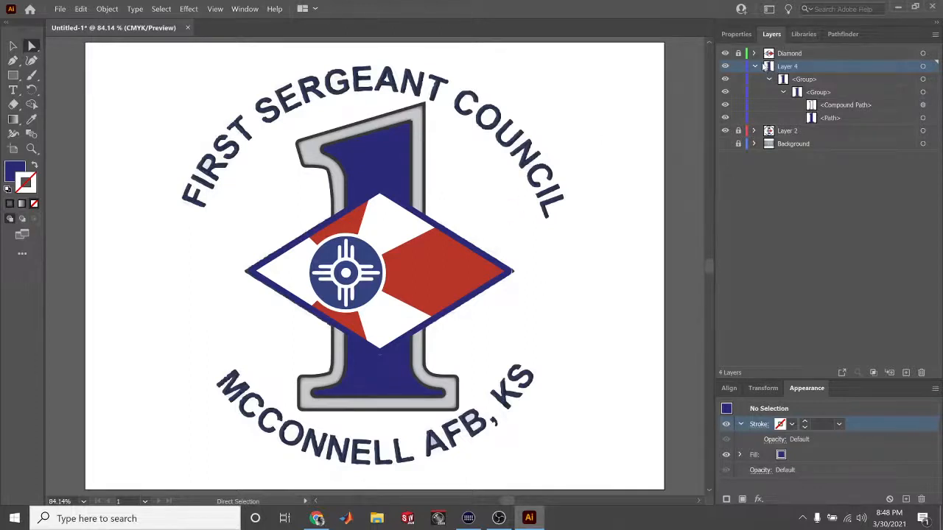
Collapse and lock Layer 4, and add a new layer above the Diamond layer
click(755, 67)
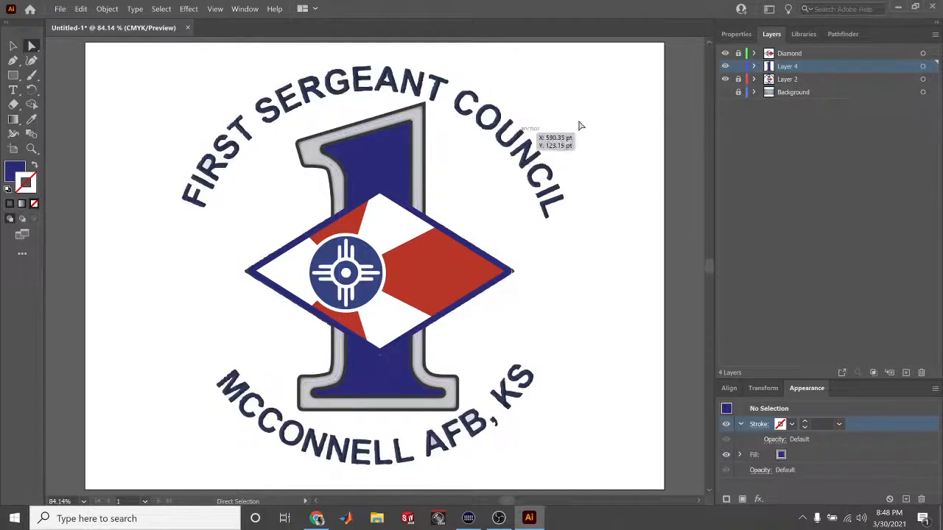
click(739, 66)
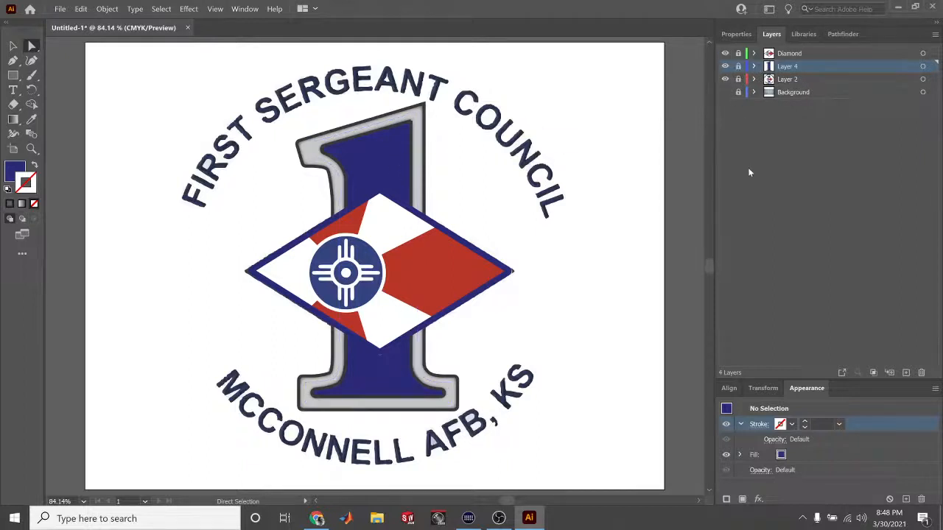
click(906, 372)
drag(799, 65, 801, 49)
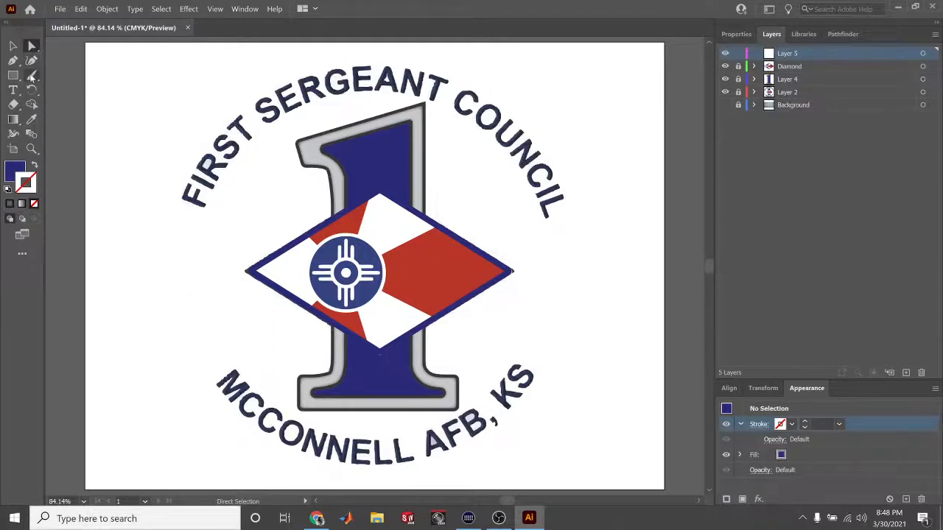
Draw a large circle over the logo on the new layer and centre it horizontally and vertically on the artboard
drag(14, 74, 57, 93)
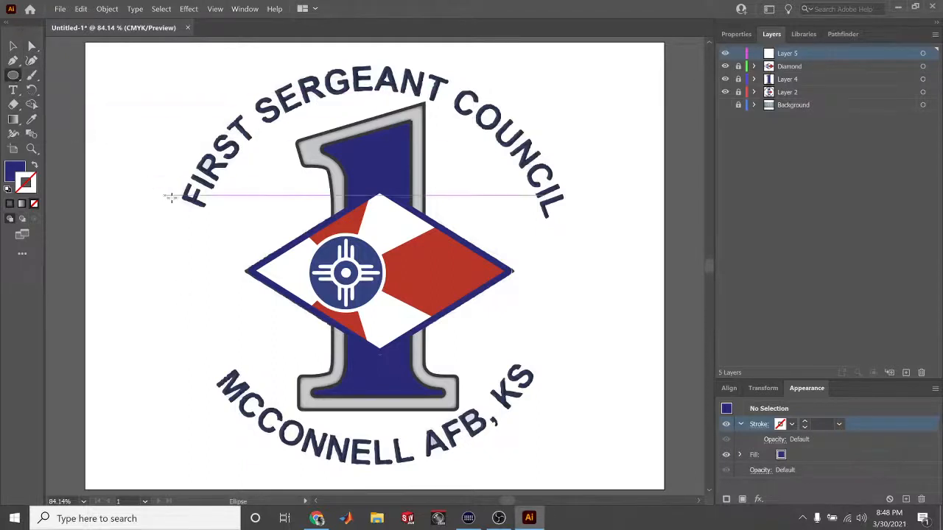
drag(358, 299, 564, 482)
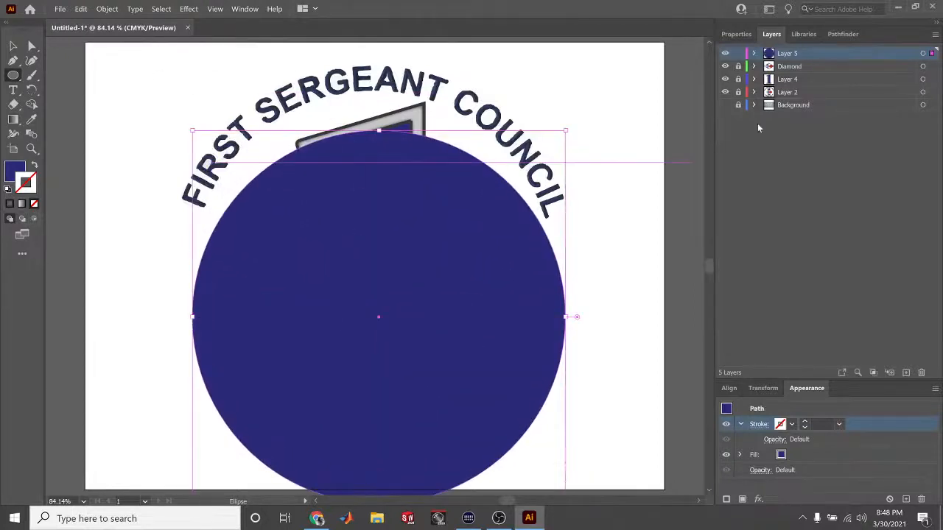
click(729, 388)
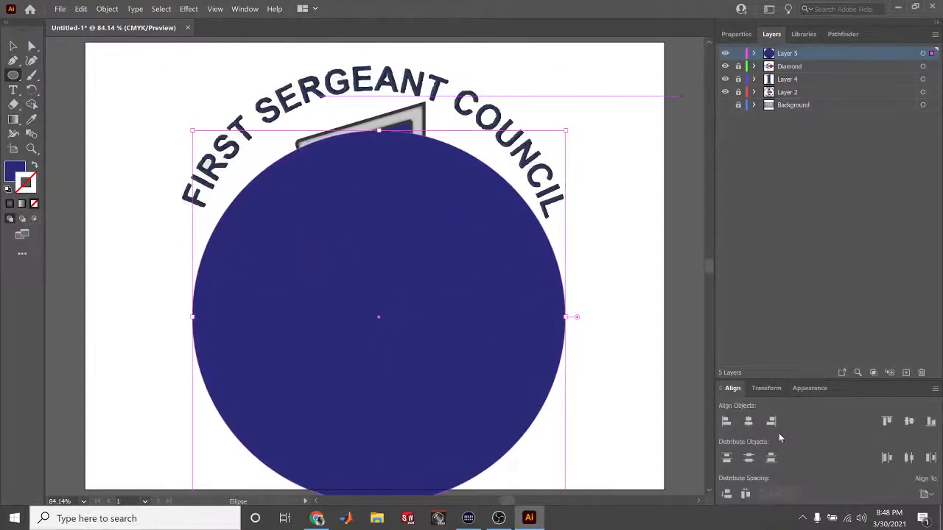
click(749, 421)
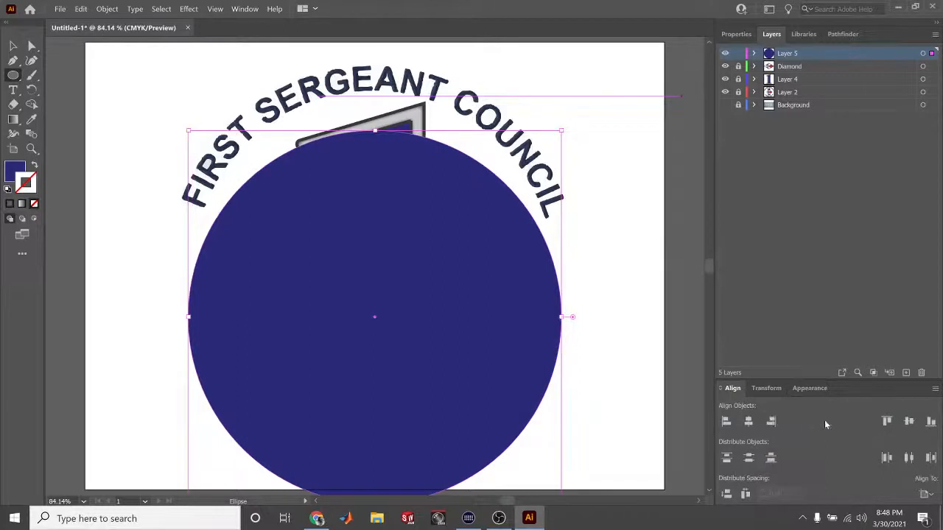
click(909, 421)
Enlarge the circle to about 519 pt in diameter so it reaches the curved lettering, and re-centre it on the artboard
drag(372, 262, 567, 458)
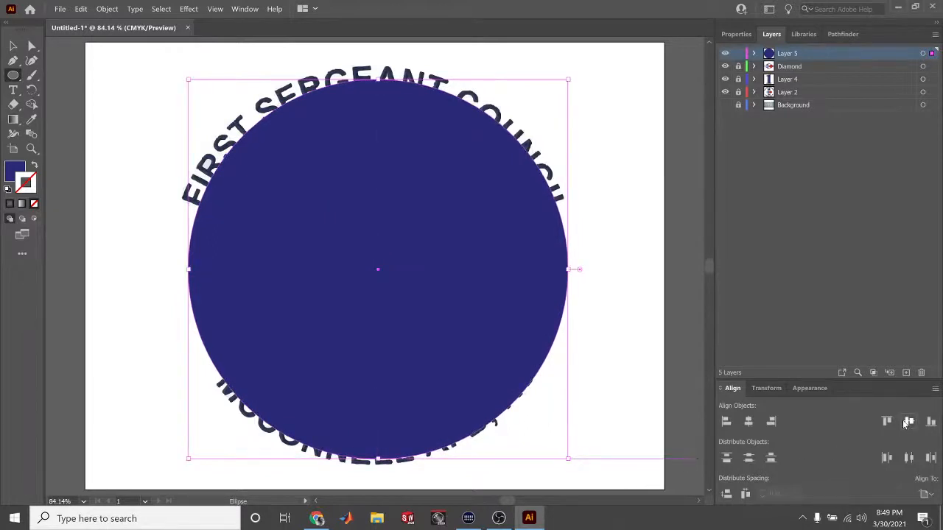
click(909, 421)
click(748, 423)
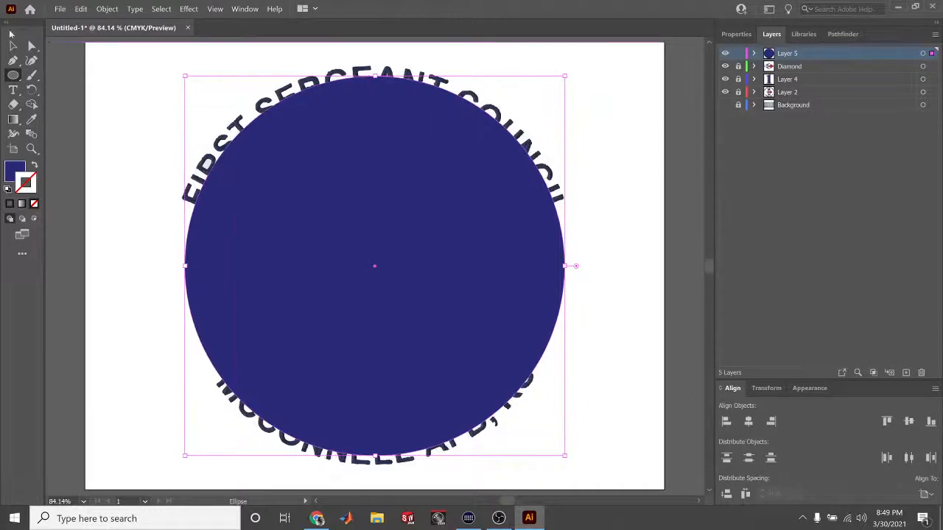
Set the circle's fill to None and centre it horizontally on the artboard again
click(731, 34)
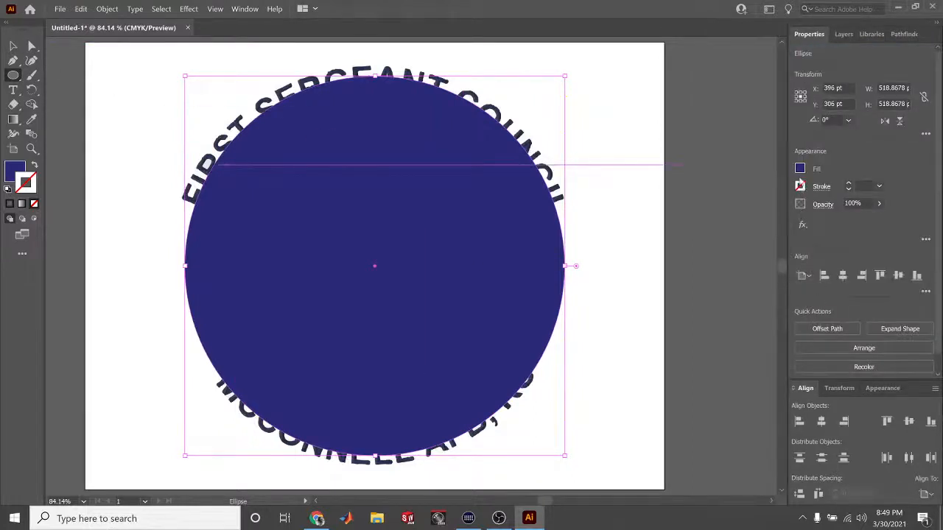
click(800, 169)
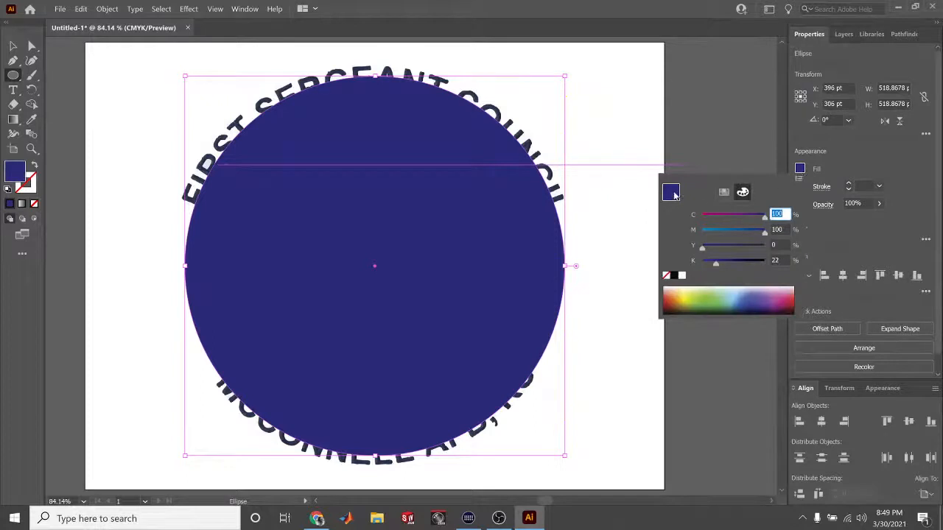
click(666, 276)
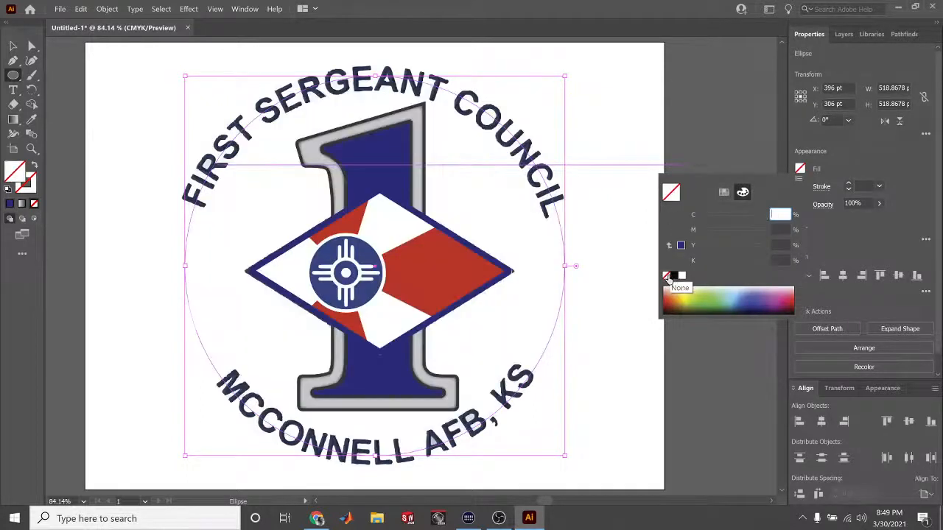
click(886, 254)
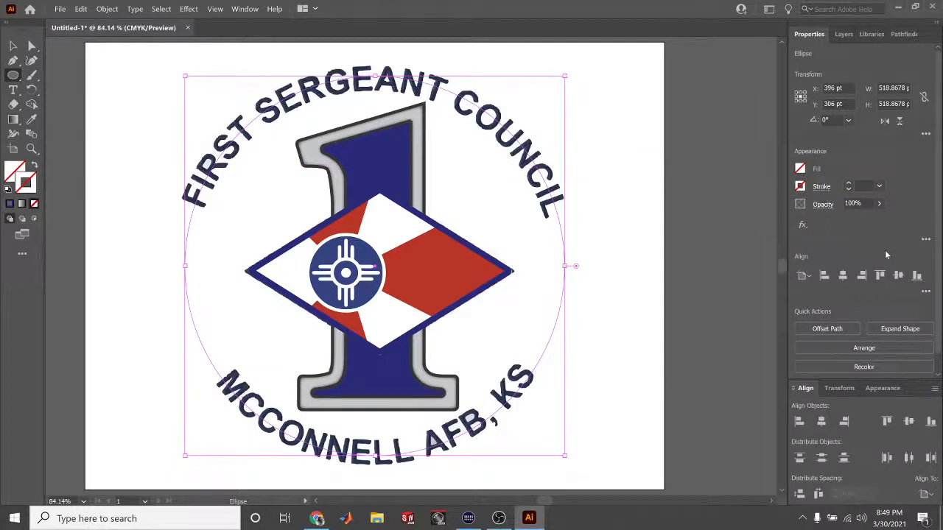
key(ctrl+z)
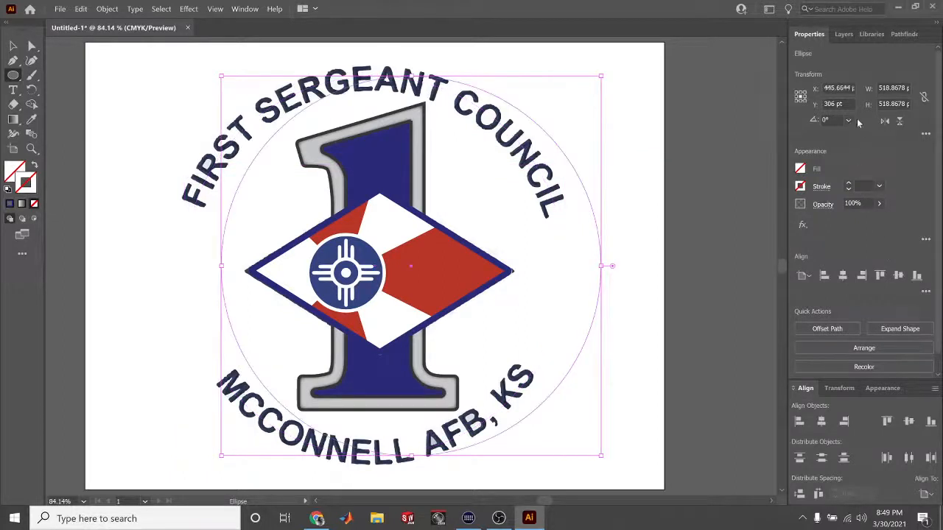
click(821, 422)
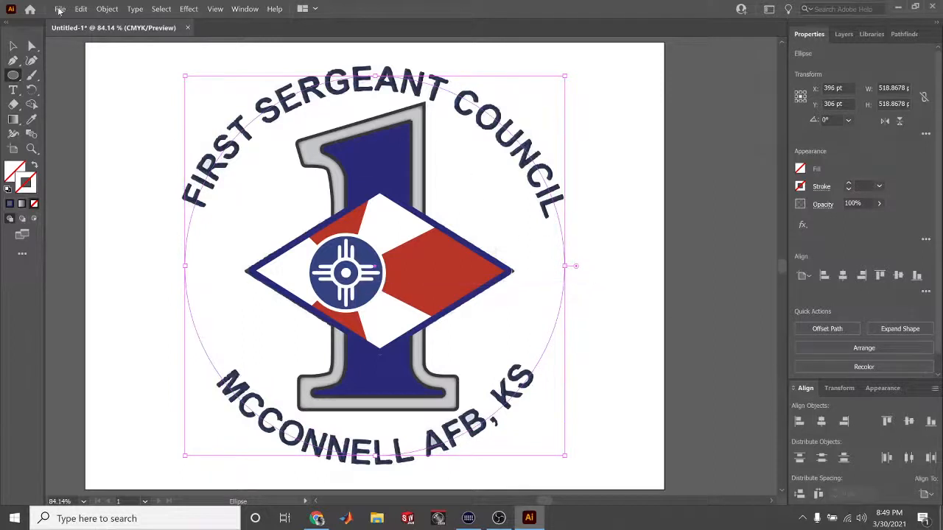
Add path text reading "FIRST SERGEANT COUNCIL" along the large circle with the Type on a Path tool
click(13, 90)
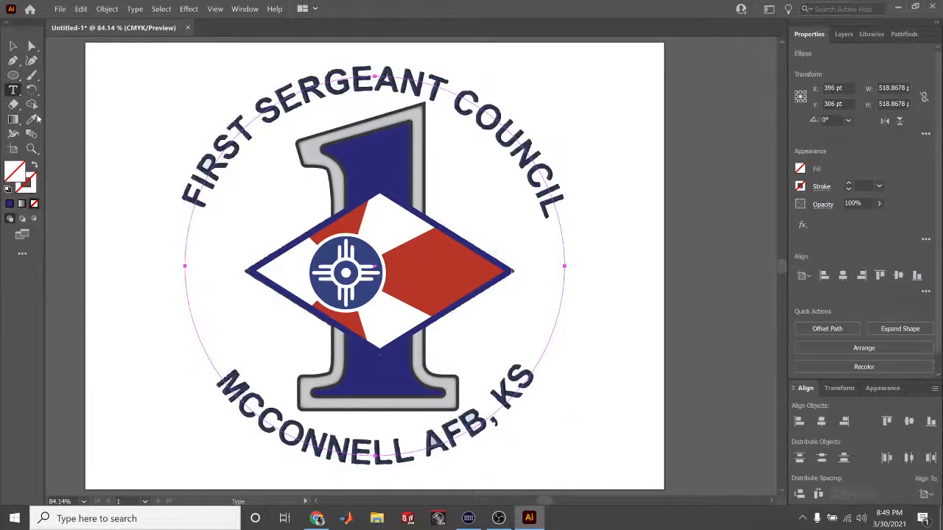
drag(7, 92, 45, 97)
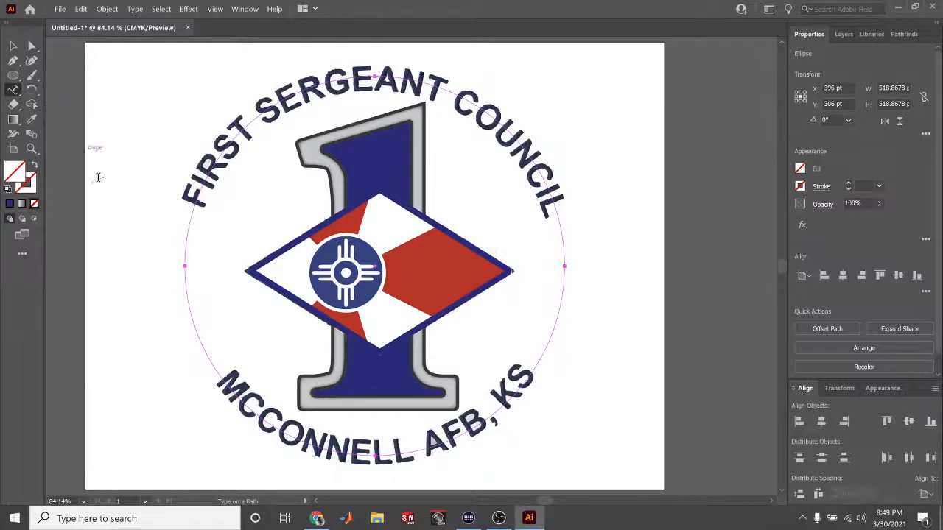
click(186, 236)
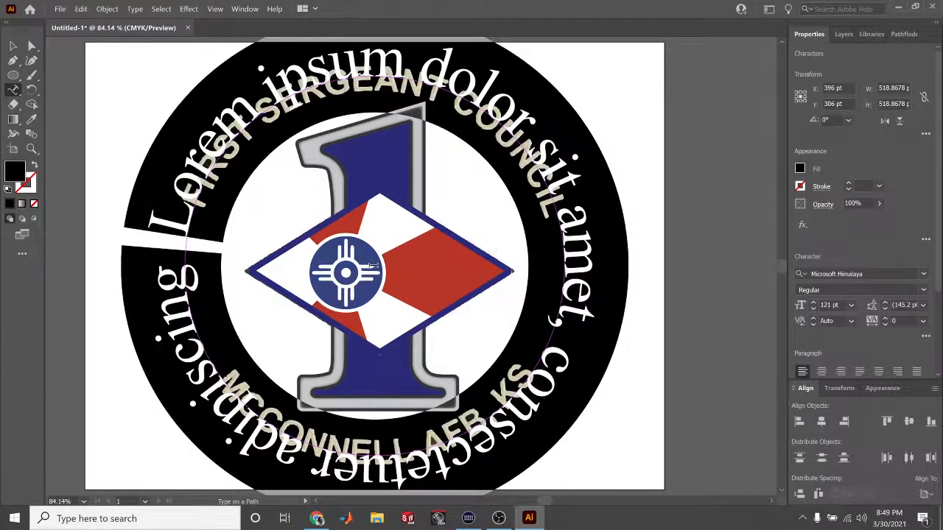
text(Fir)
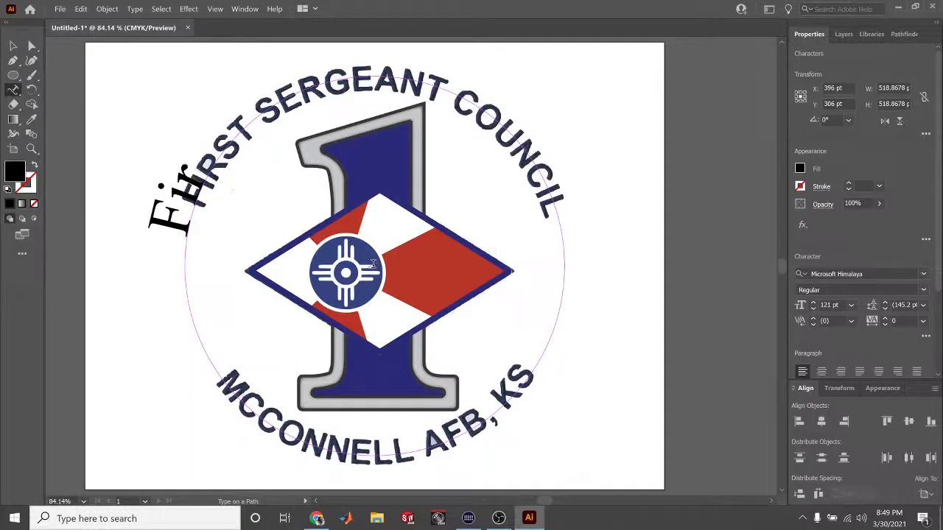
key(BackSpace)
key(BackSpace)
text(i)
key(BackSpace)
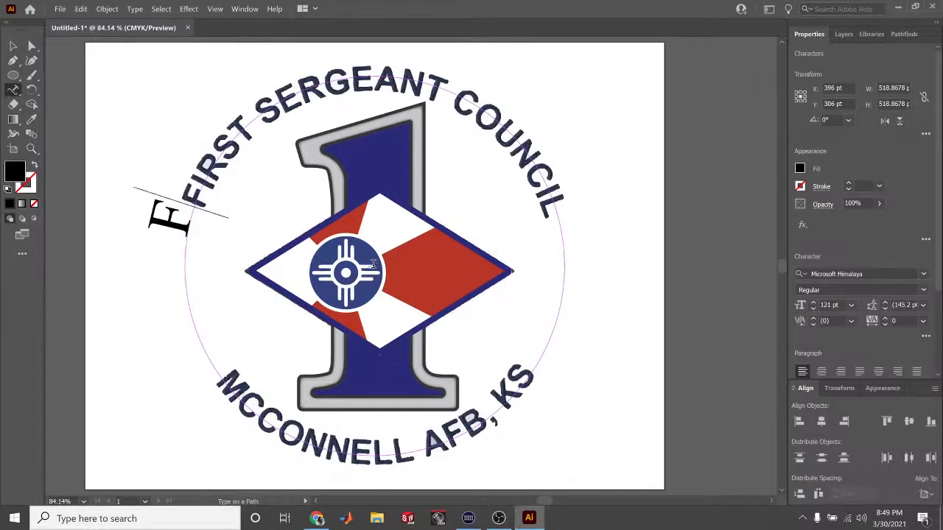
text(IRST)
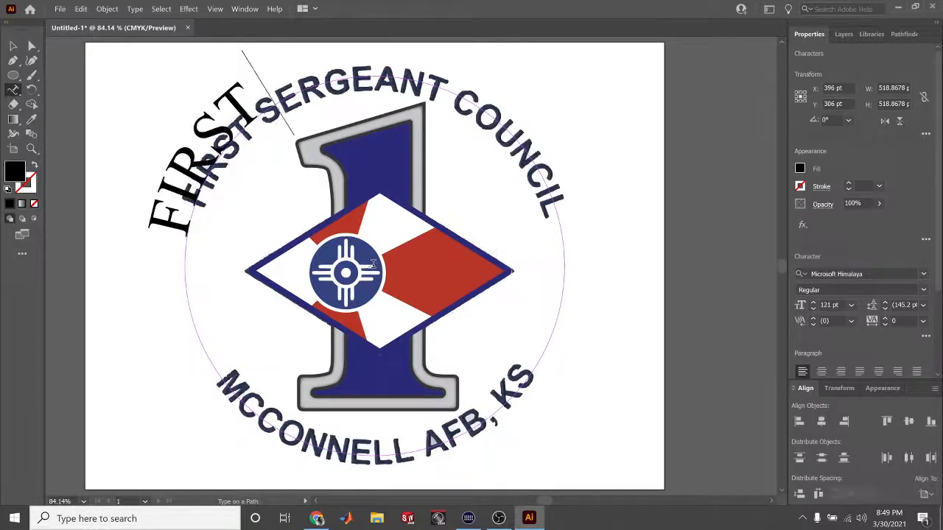
text( SERG)
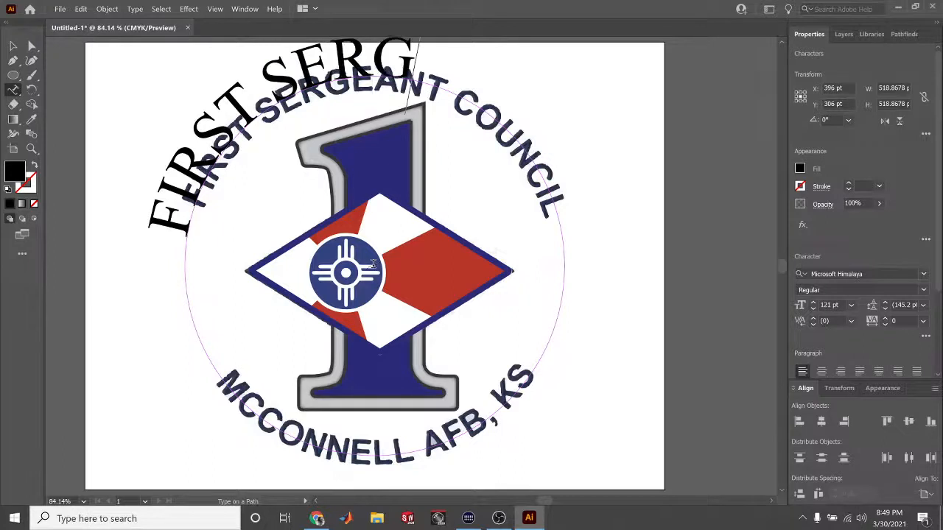
text(EANT)
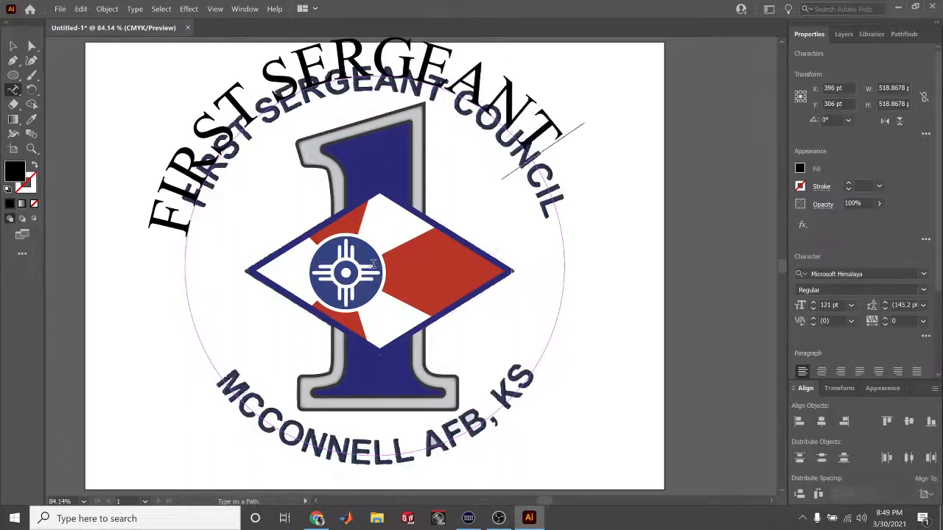
text( CON)
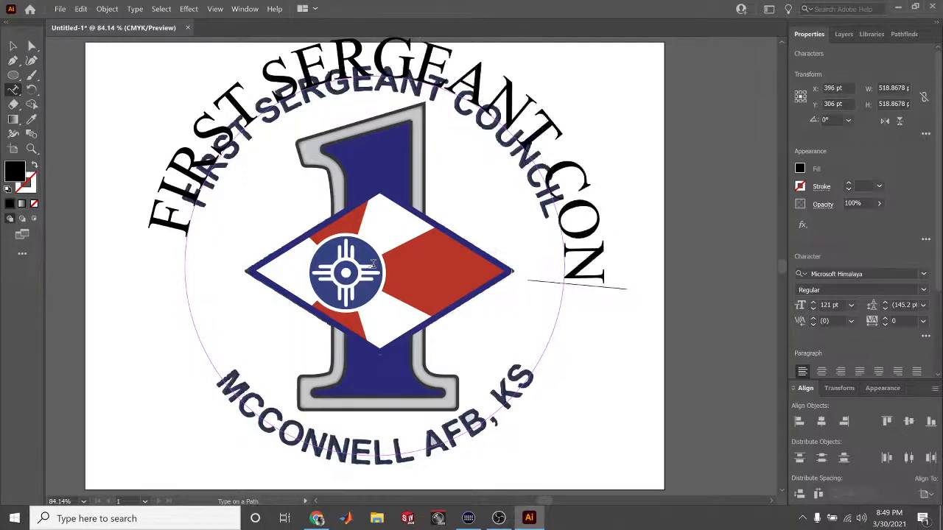
key(BackSpace)
text(UNCIL)
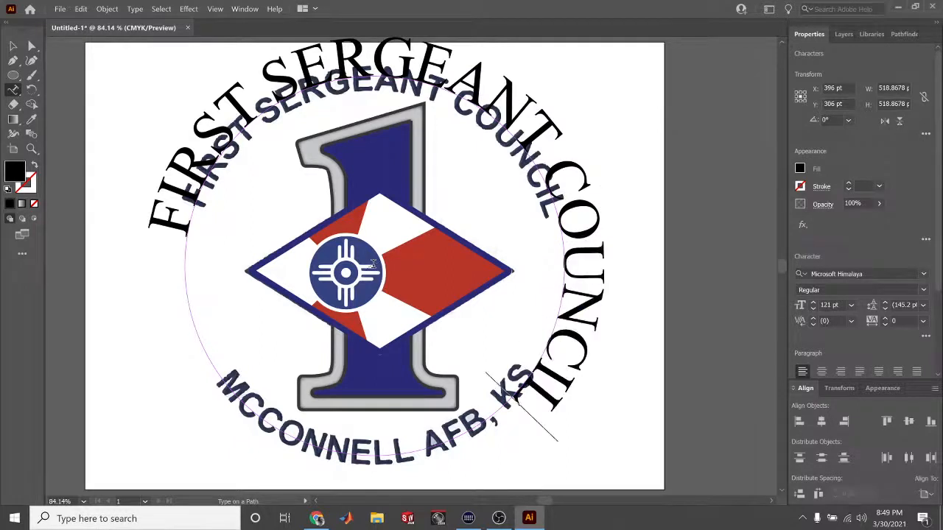
Select all of the new path text and reduce its font size to 92 pt
key(ctrl+a)
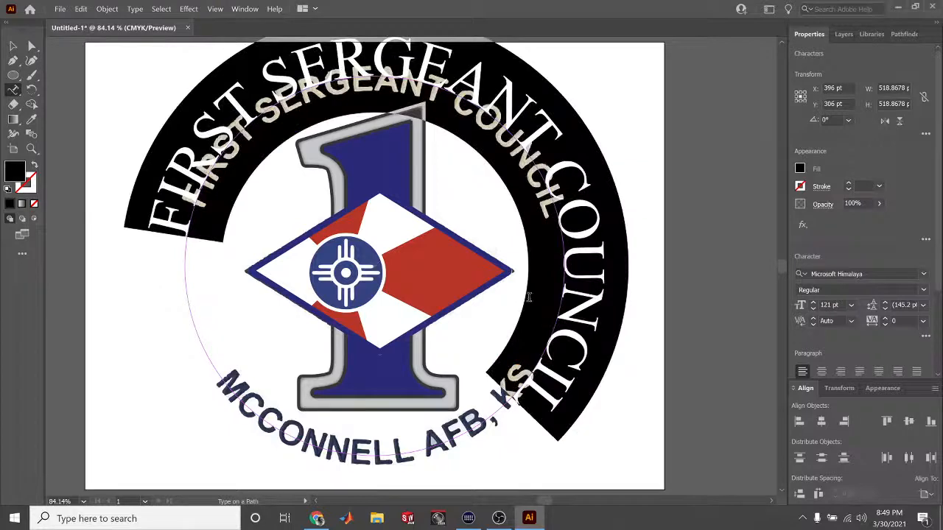
click(813, 308)
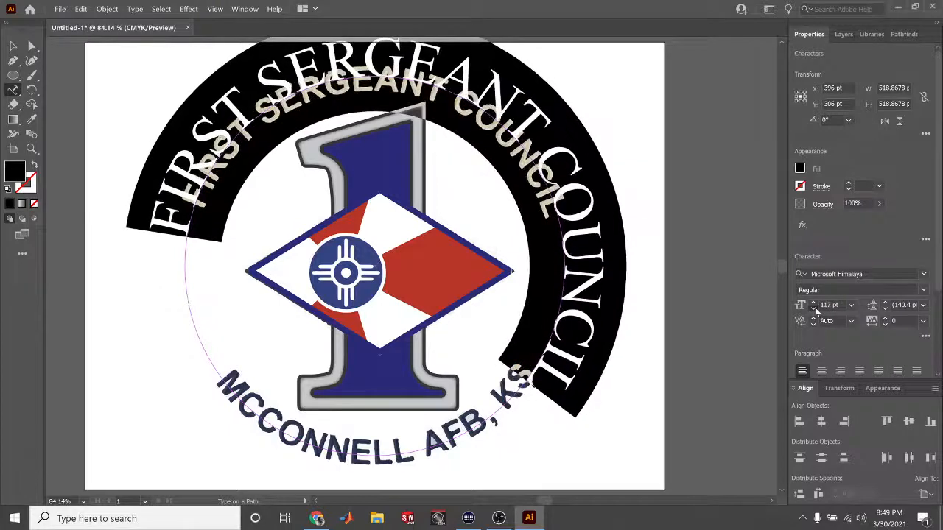
click(814, 308)
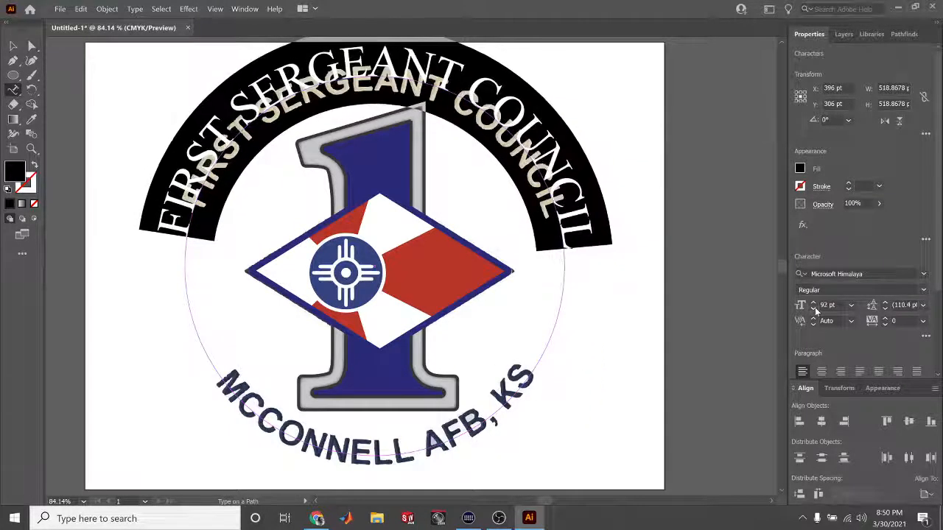
Filter the fonts to sans serif, apply Franklin Gothic Book to the path text and set its size to 72 pt
click(923, 274)
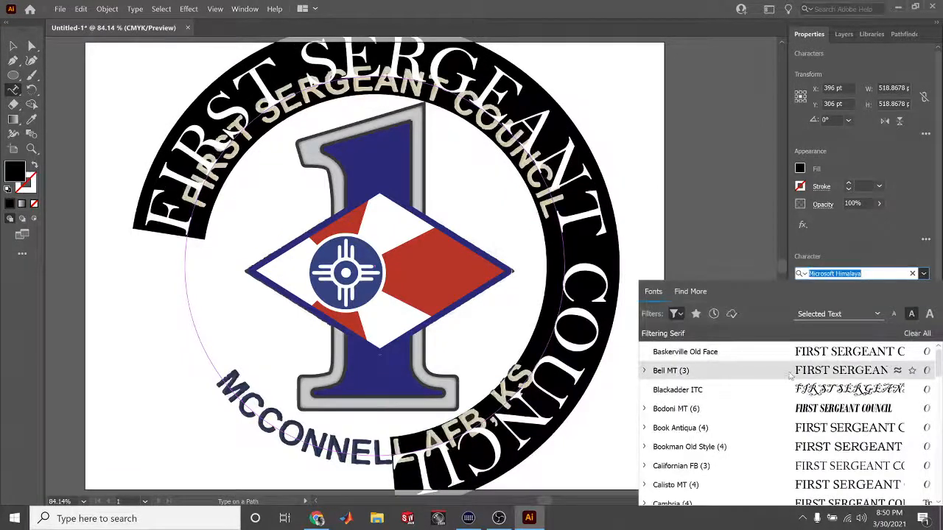
click(681, 313)
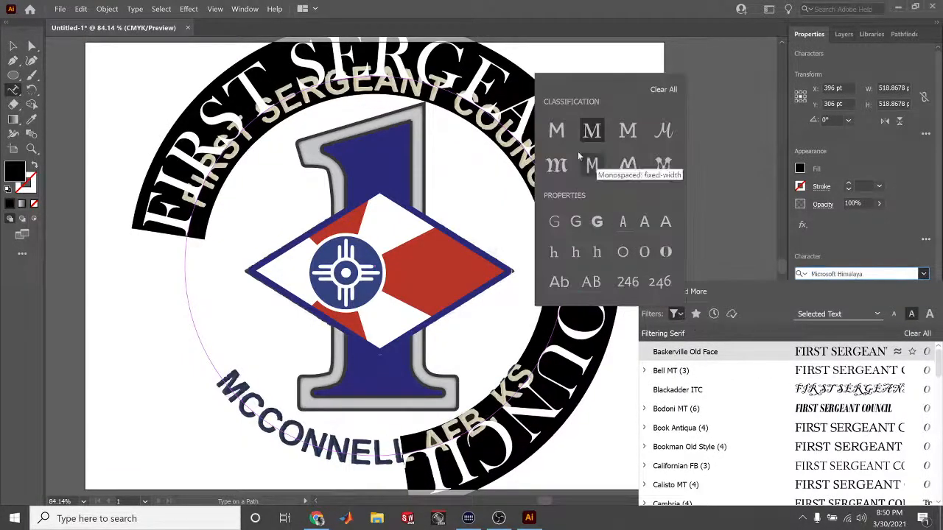
click(592, 130)
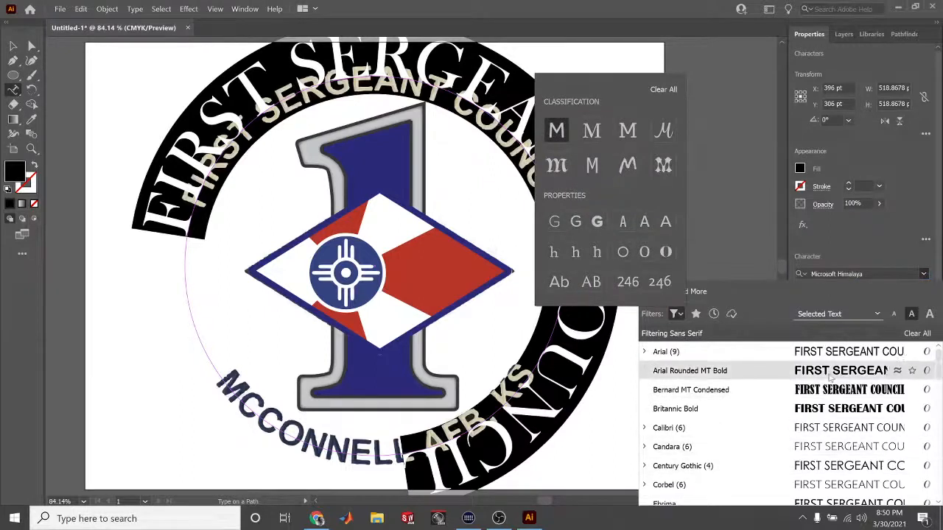
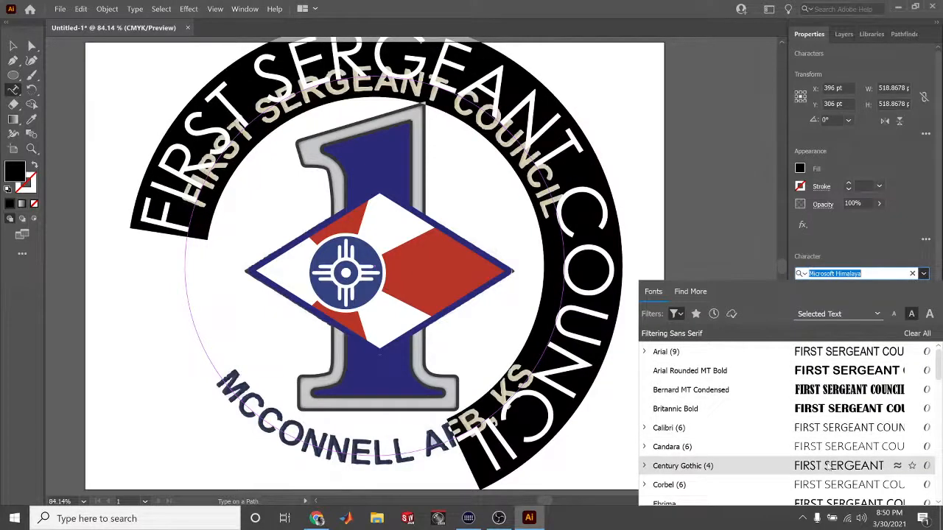
scroll(828, 466, down, 3)
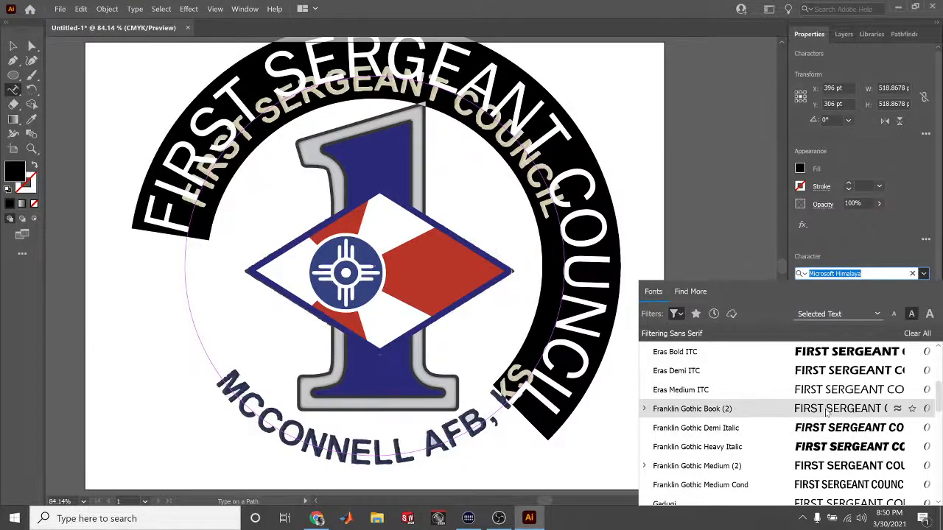
click(826, 414)
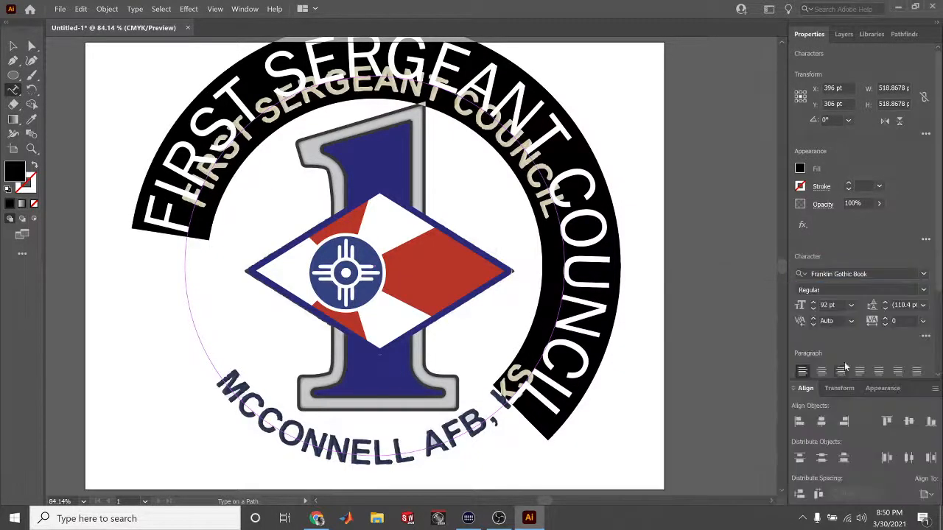
drag(814, 312, 813, 312)
click(814, 310)
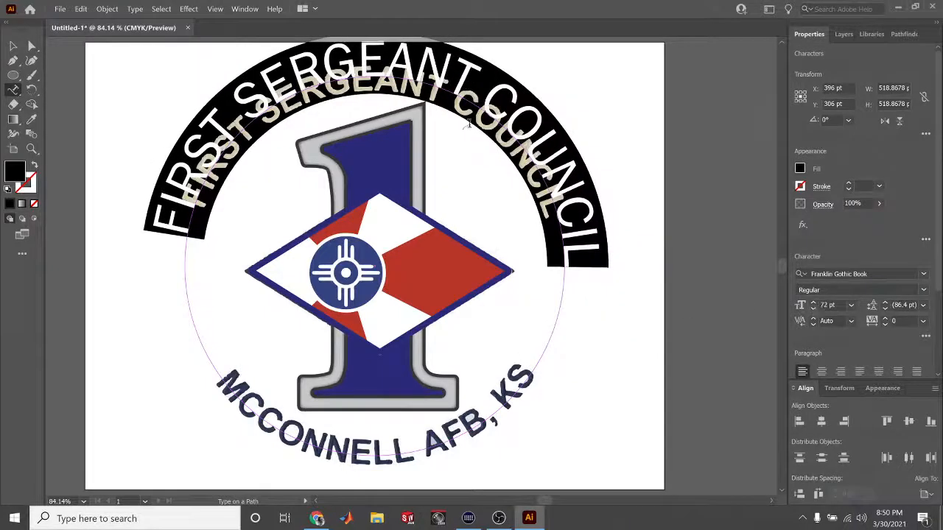
Set the path text's Align to Path option to Center, with preview enabled and the Rainbow effect kept
click(134, 9)
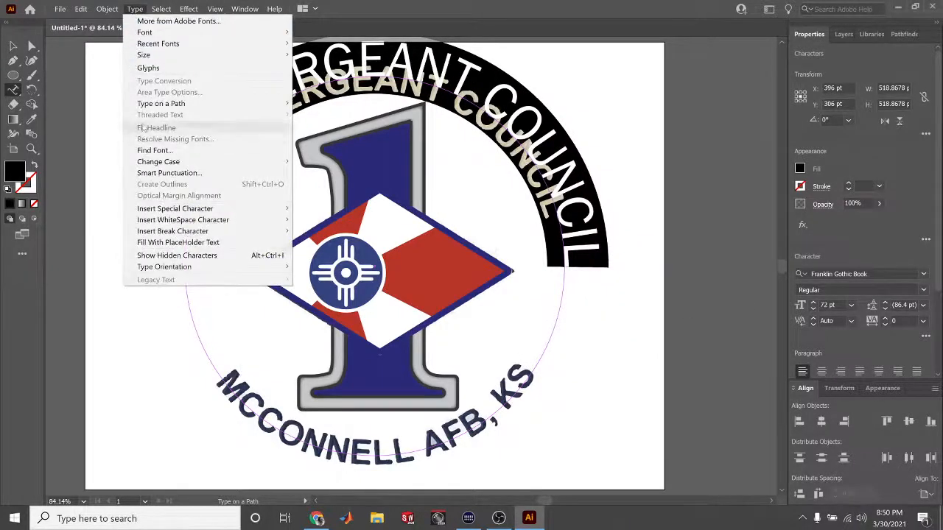
mouse_move(156, 105)
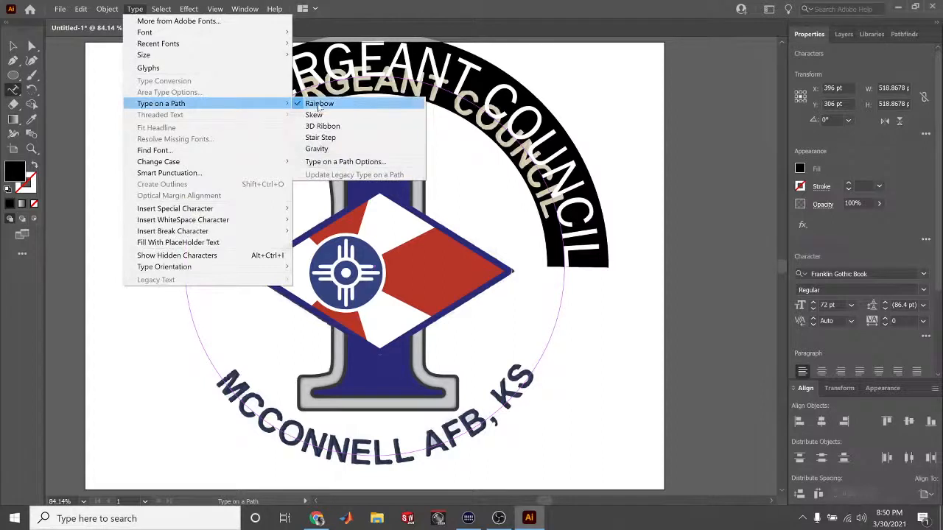
click(325, 164)
drag(205, 162, 689, 331)
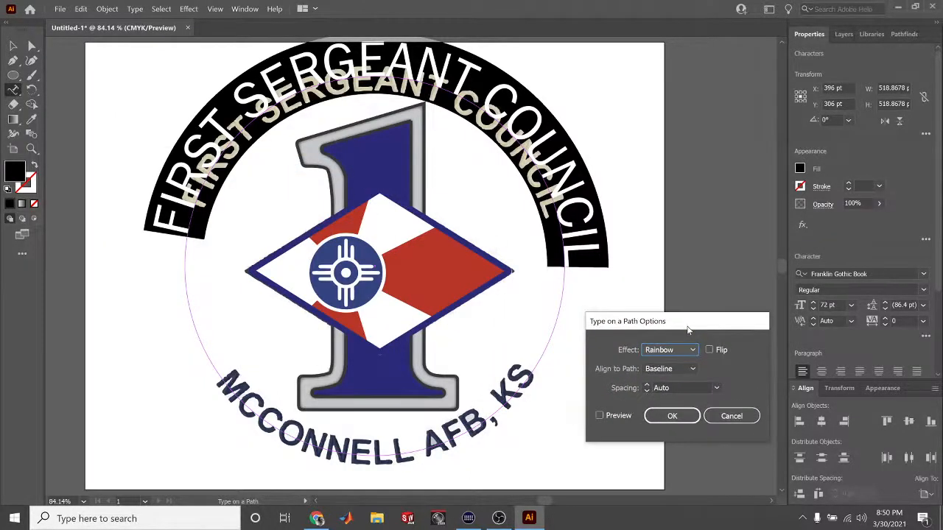
click(691, 369)
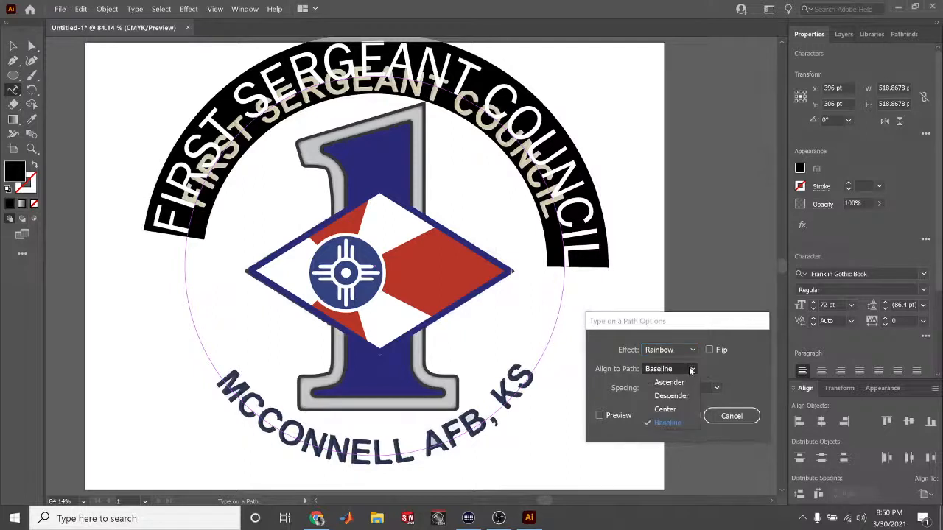
click(673, 411)
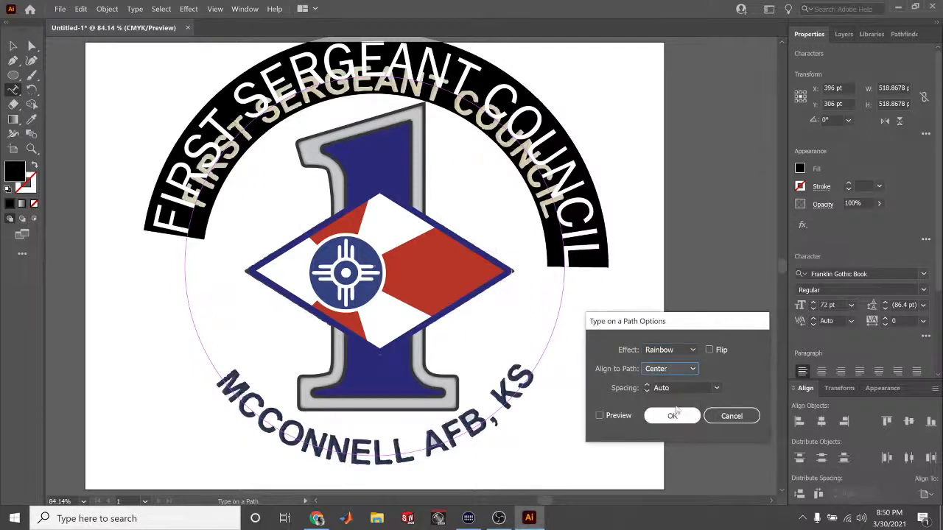
click(600, 416)
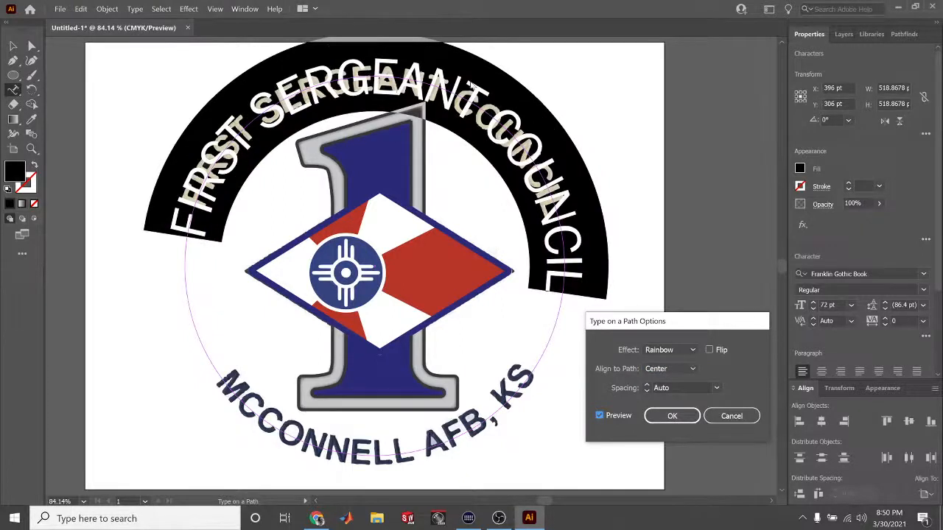
click(670, 417)
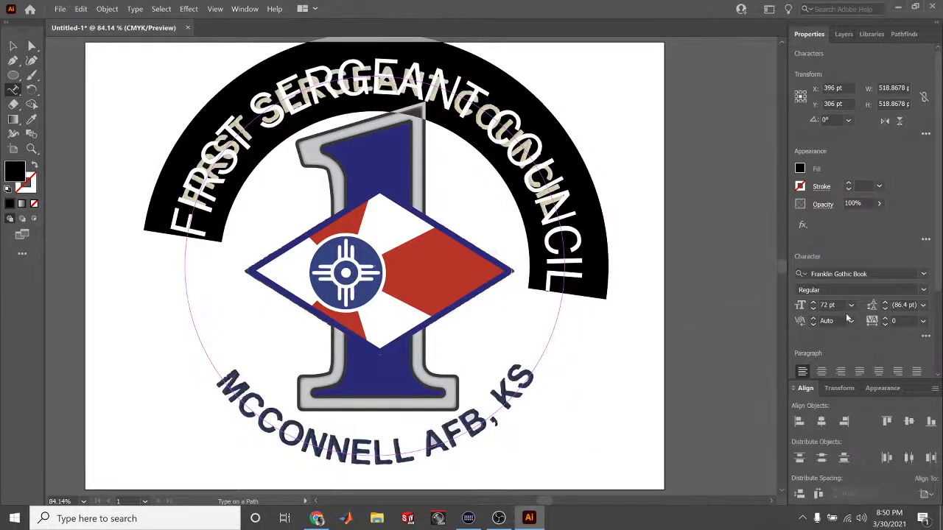
Reduce the path text's font size to 55 pt to approach the size of the reference lettering
click(814, 309)
click(814, 309)
click(814, 309)
click(814, 309)
click(814, 310)
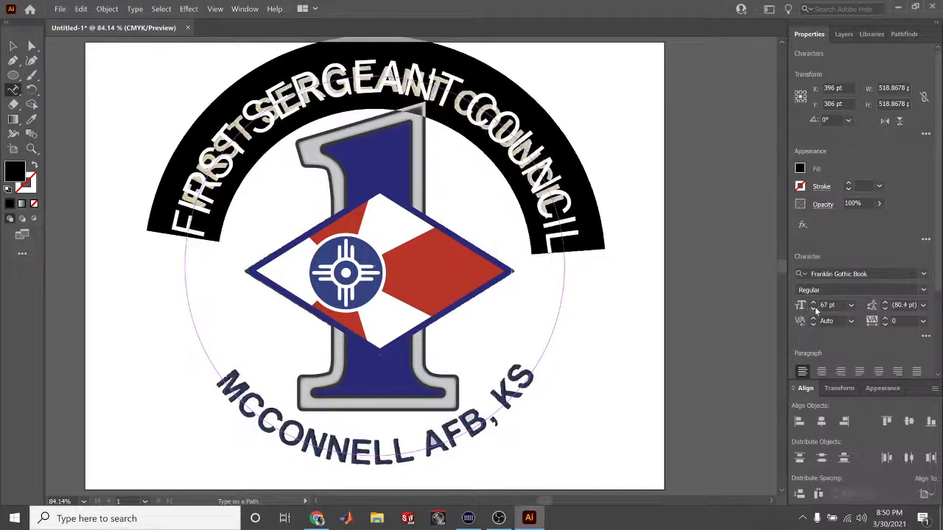
click(814, 310)
click(814, 309)
click(814, 309)
click(814, 309)
click(814, 309)
click(814, 309)
click(814, 309)
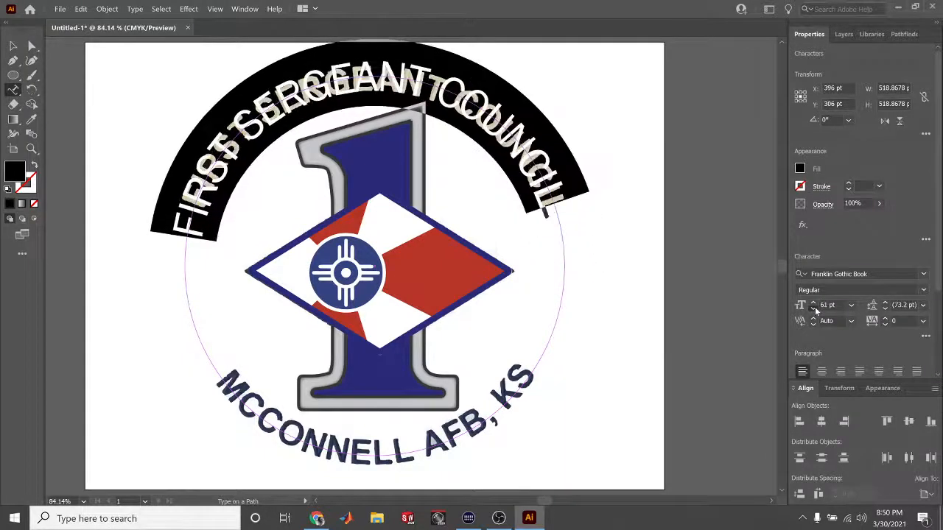
click(814, 309)
click(814, 310)
click(814, 309)
click(814, 310)
click(814, 309)
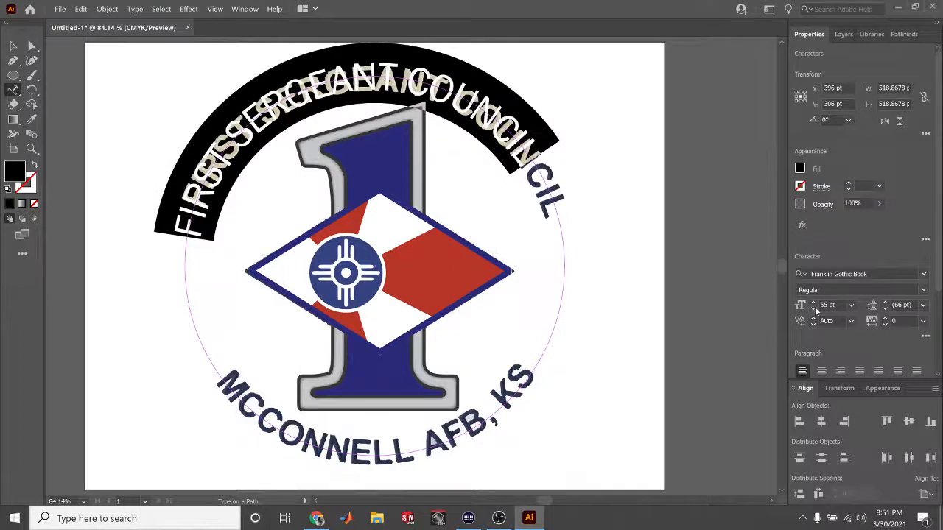
Move the path text's start and end brackets to the circle's left and right midpoints so the text spans the upper half
click(13, 46)
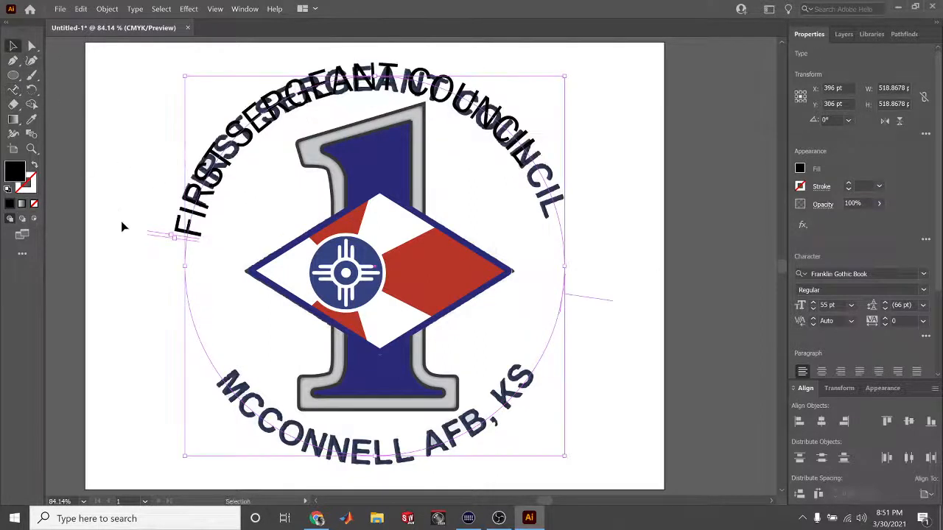
drag(153, 235, 151, 272)
drag(179, 240, 180, 199)
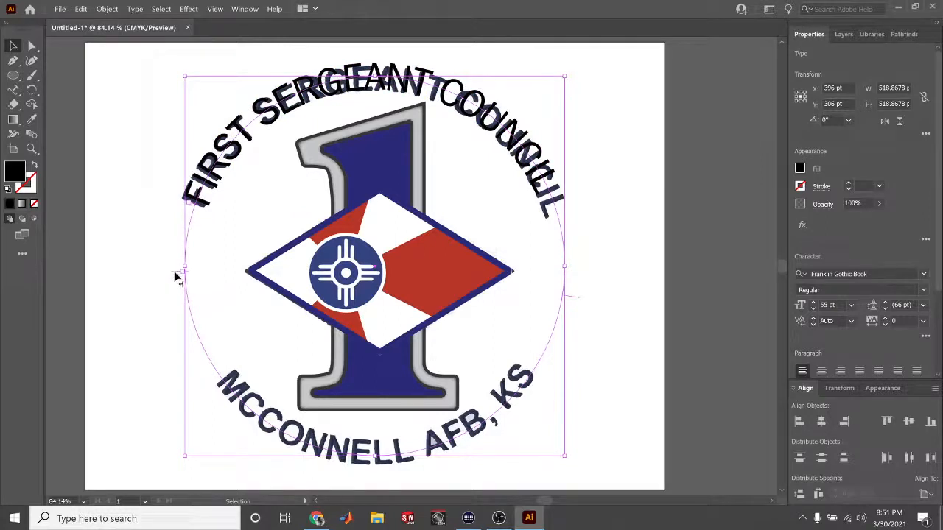
drag(177, 277, 575, 267)
drag(199, 212, 179, 264)
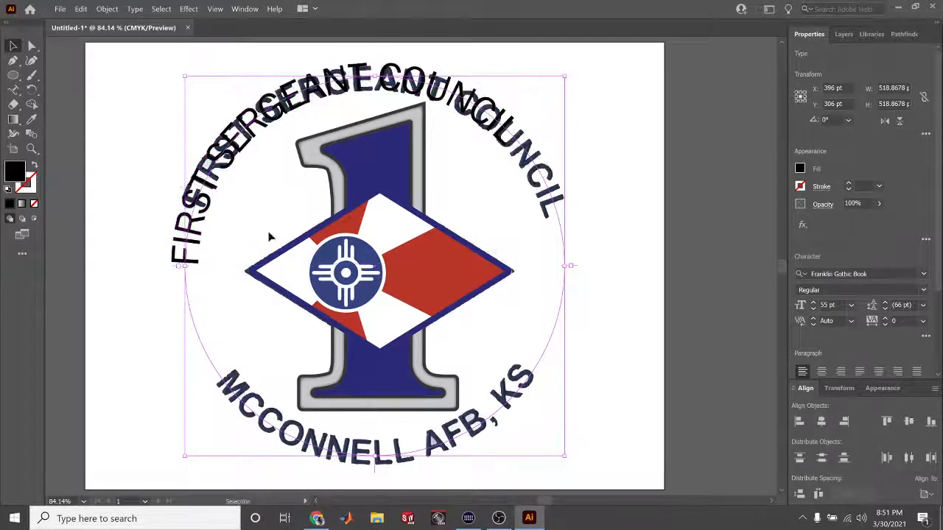
Centre-align the text between its path brackets and set its font size to 57 pt
click(823, 373)
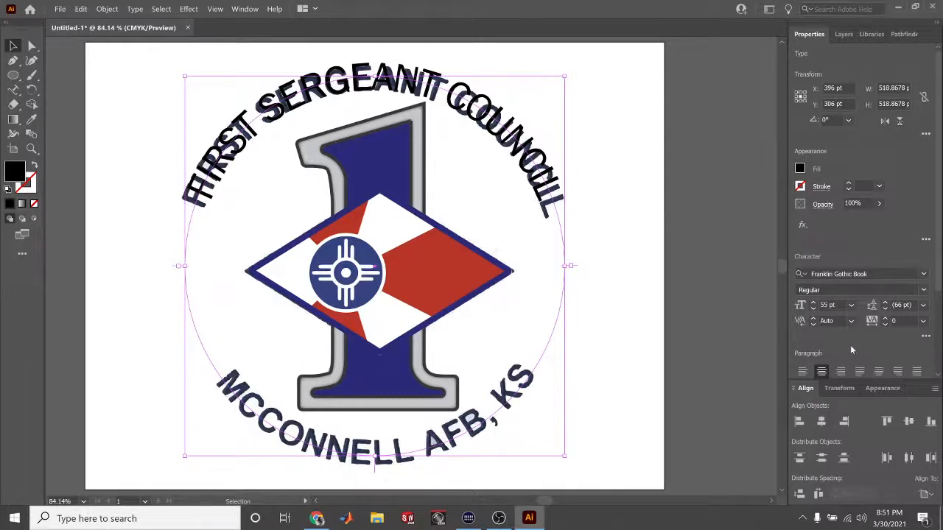
click(814, 304)
click(814, 304)
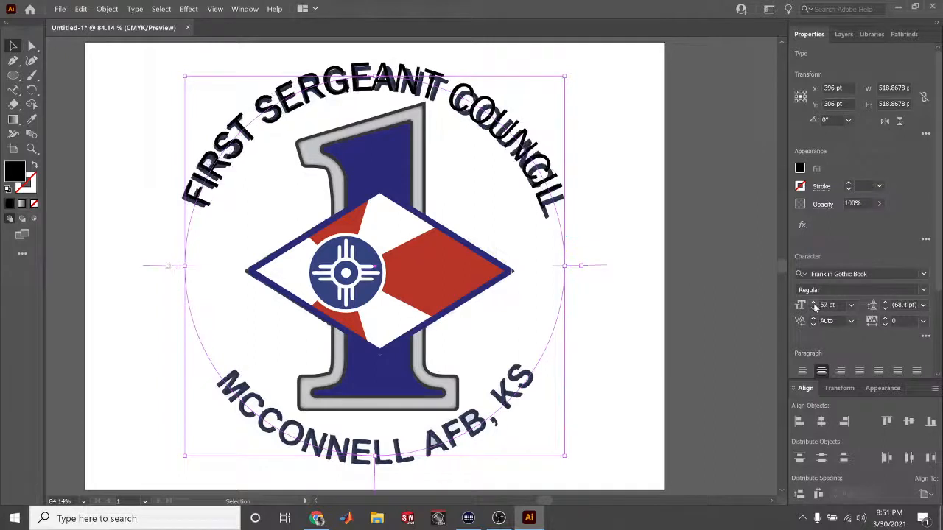
Increase the FIRST SERGEANT COUNCIL path text's font size to 59 pt, keeping the Regular style
click(814, 304)
click(814, 304)
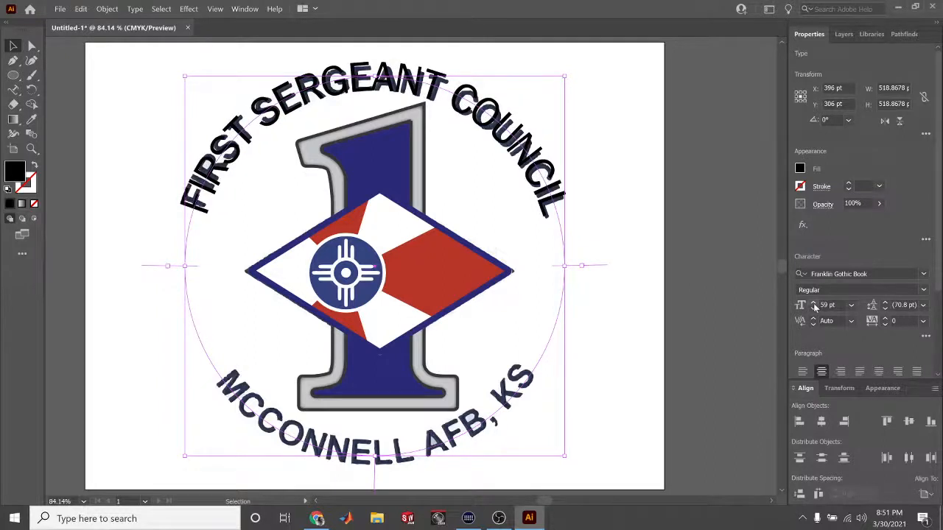
click(921, 292)
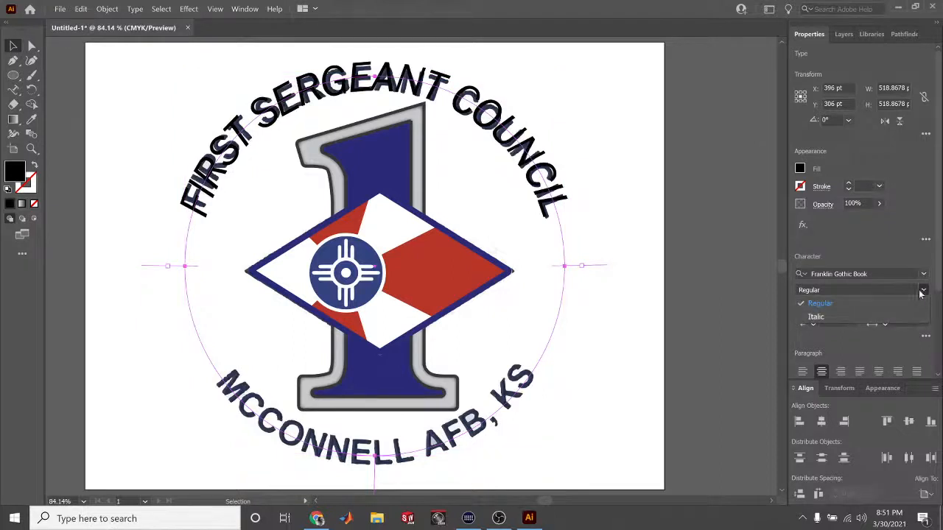
click(922, 293)
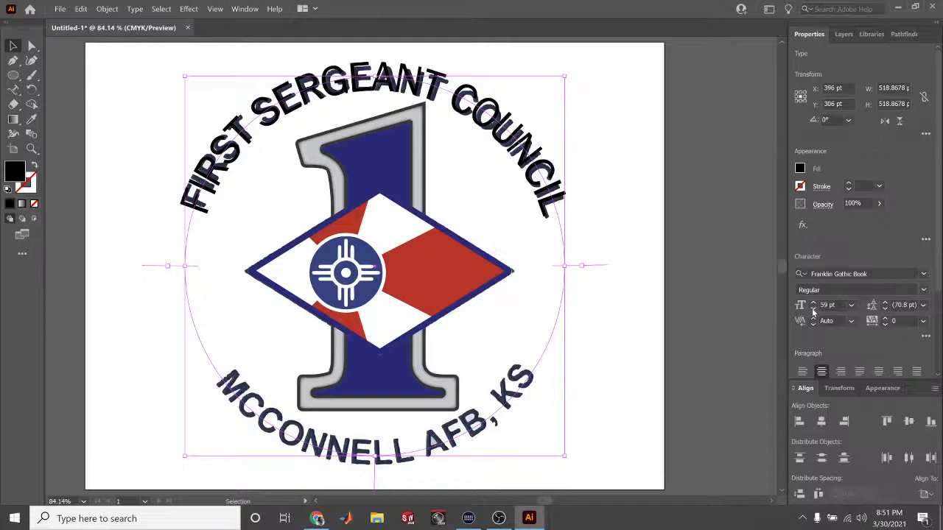
Set the FIRST SERGEANT COUNCIL text's leading to 67 pt and its tracking to 9, and deselect it
click(885, 312)
click(887, 313)
click(886, 321)
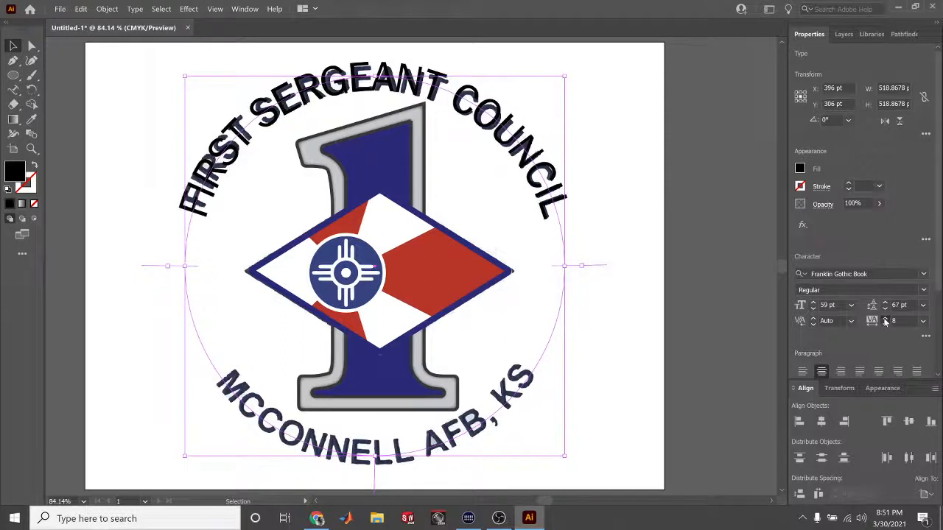
click(698, 277)
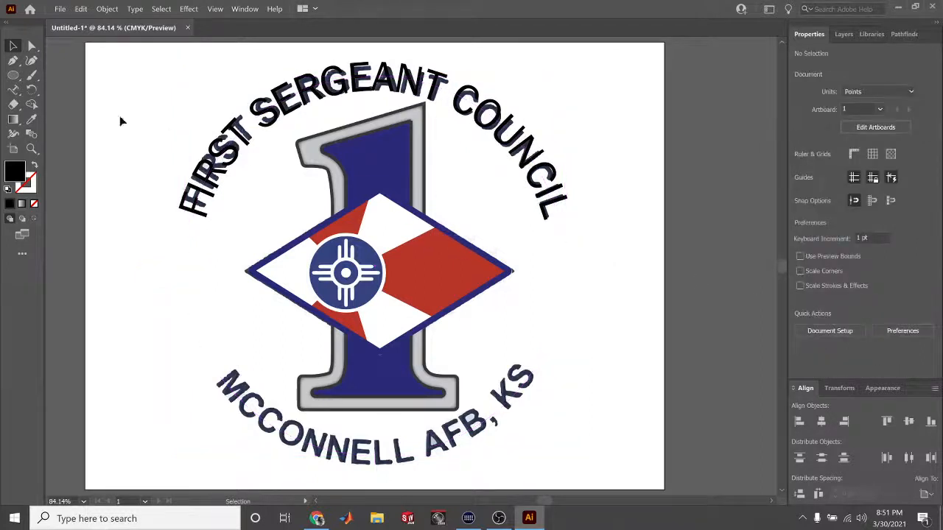
Lock the FIRST SERGEANT COUNCIL text object inside Layer 5
click(842, 34)
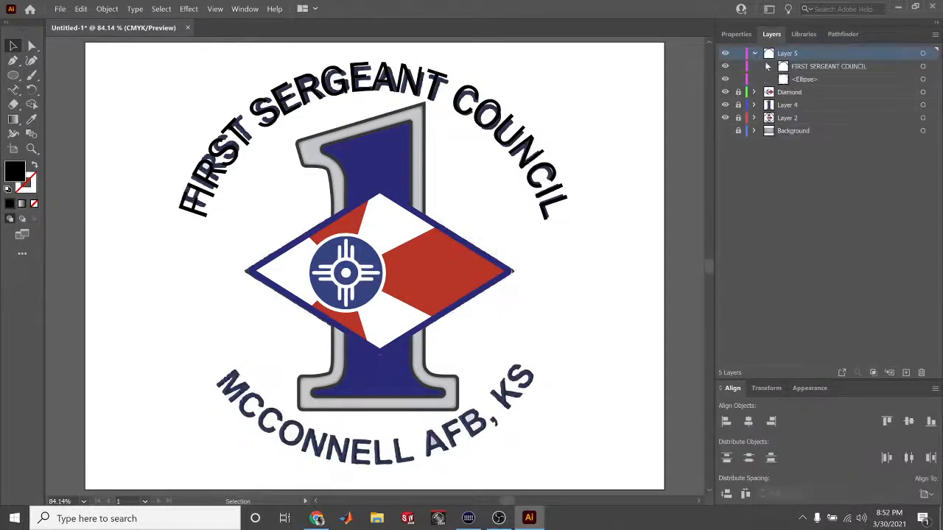
click(934, 69)
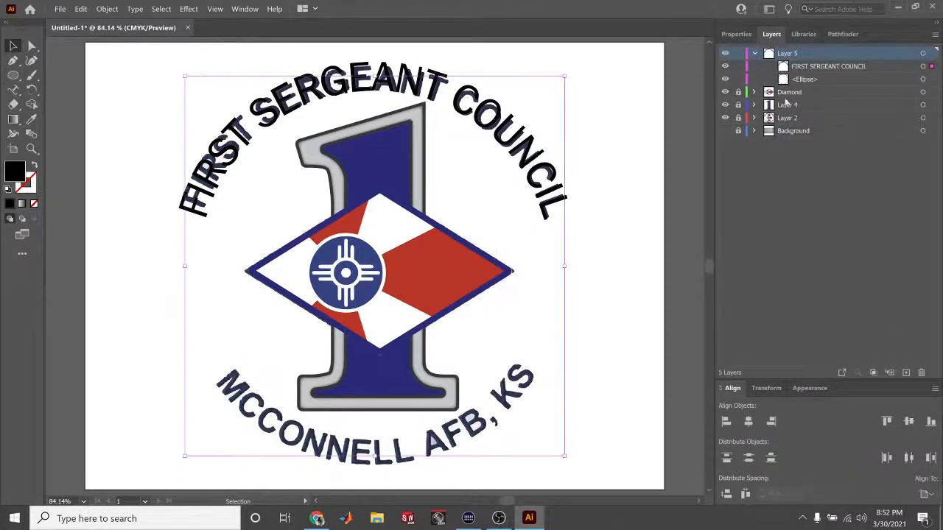
click(739, 67)
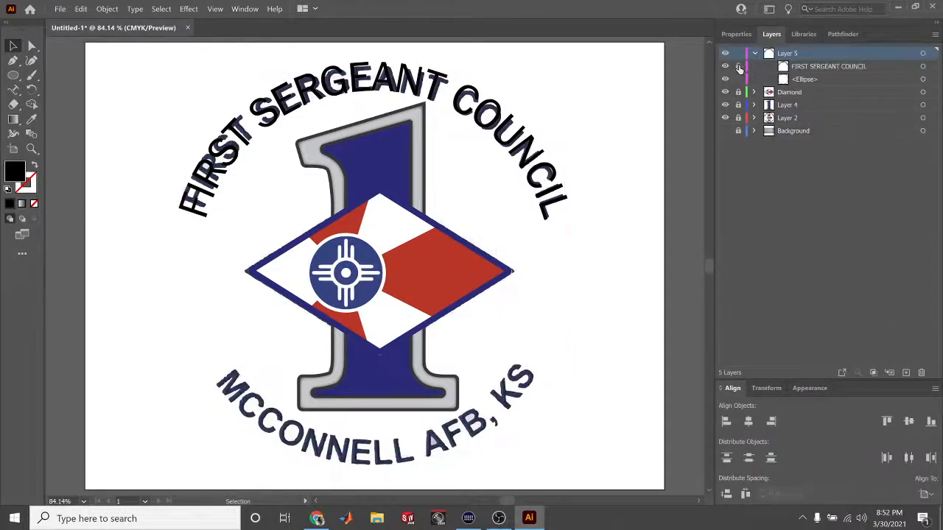
Add the path text "MCCONNELL AFB, KS" along the remaining ellipse in Layer 5
click(924, 78)
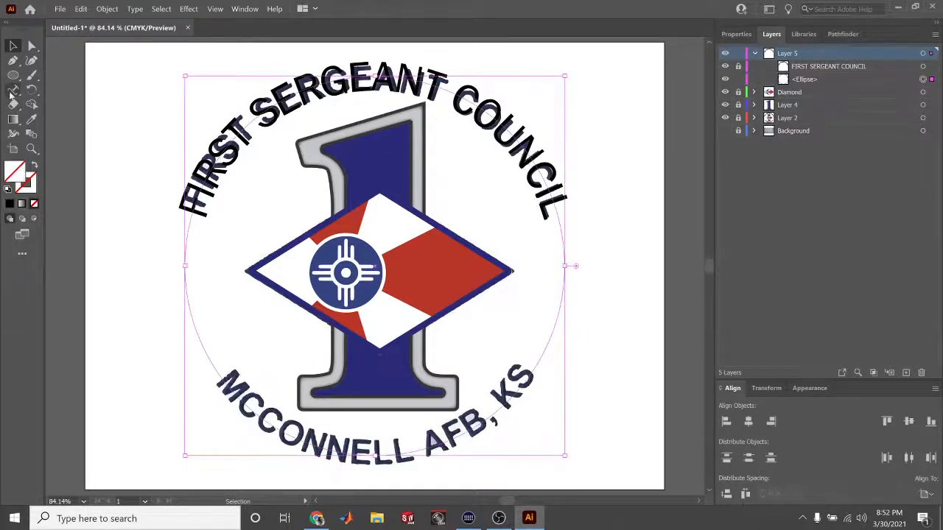
click(12, 89)
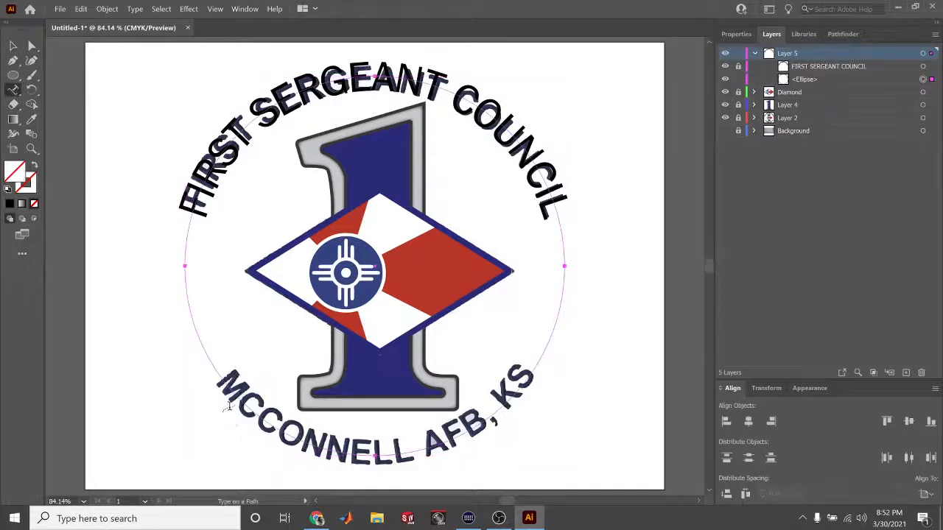
click(233, 395)
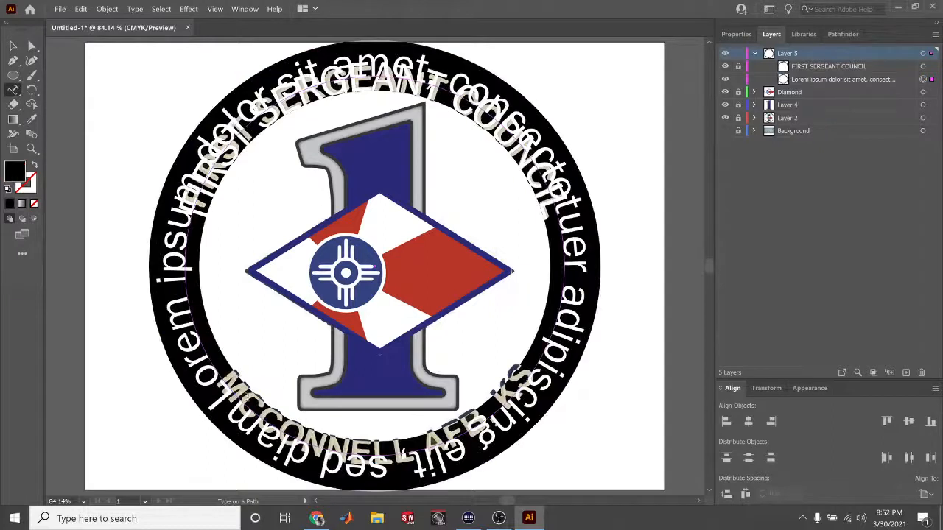
text(m)
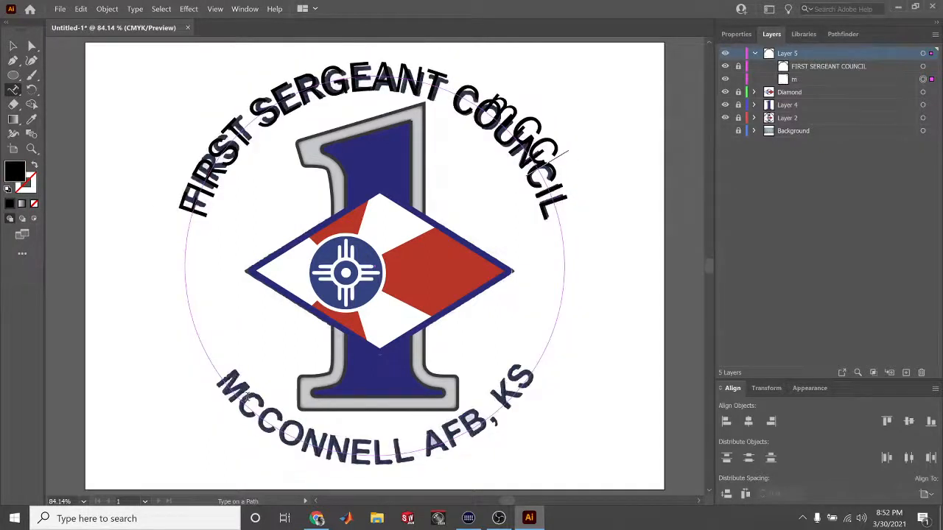
key(BackSpace)
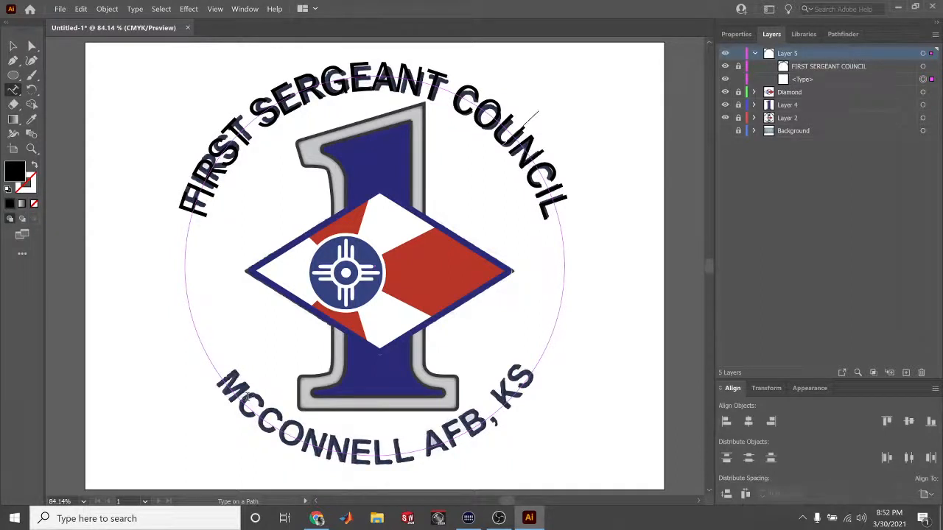
text(MCCONNELL)
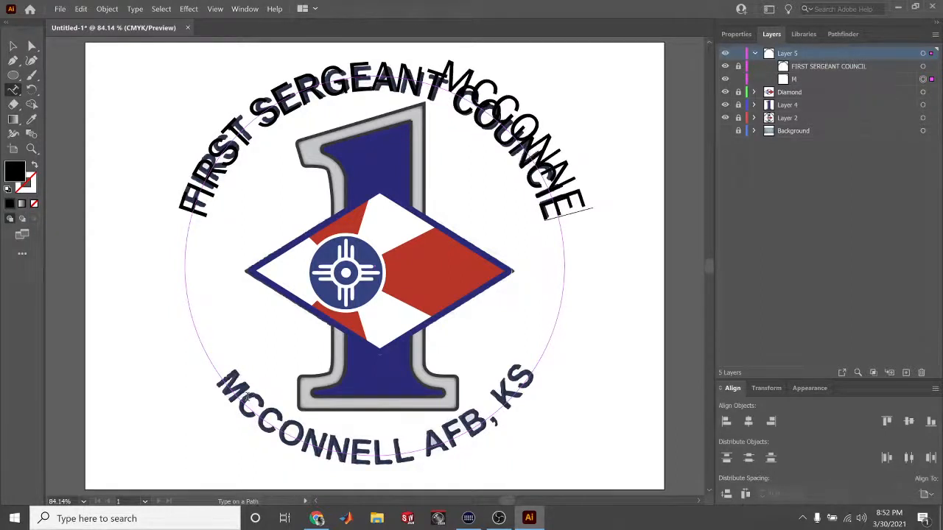
text(,)
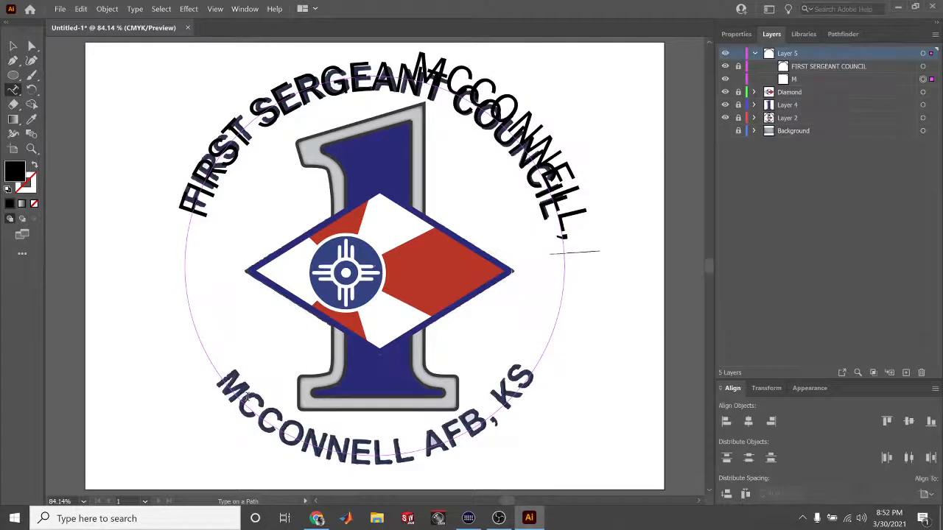
key(BackSpace)
text(AF)
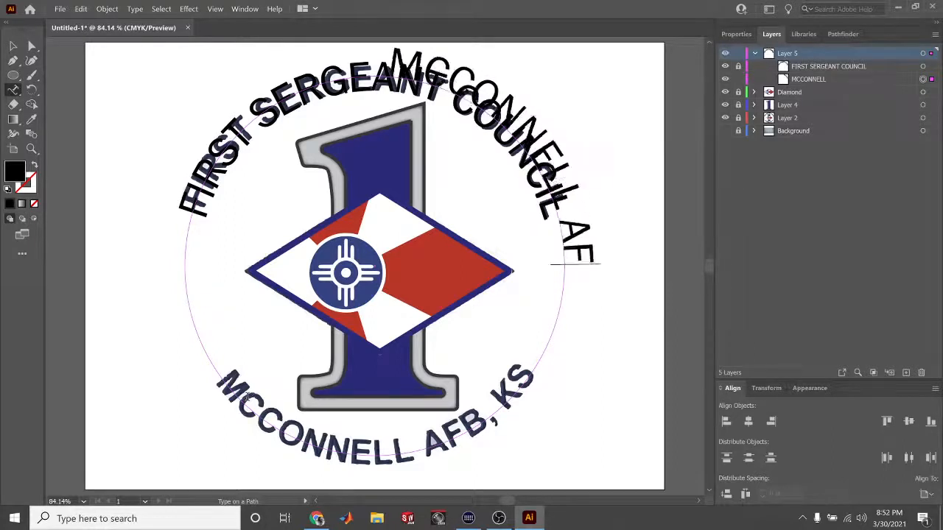
text(B, KS)
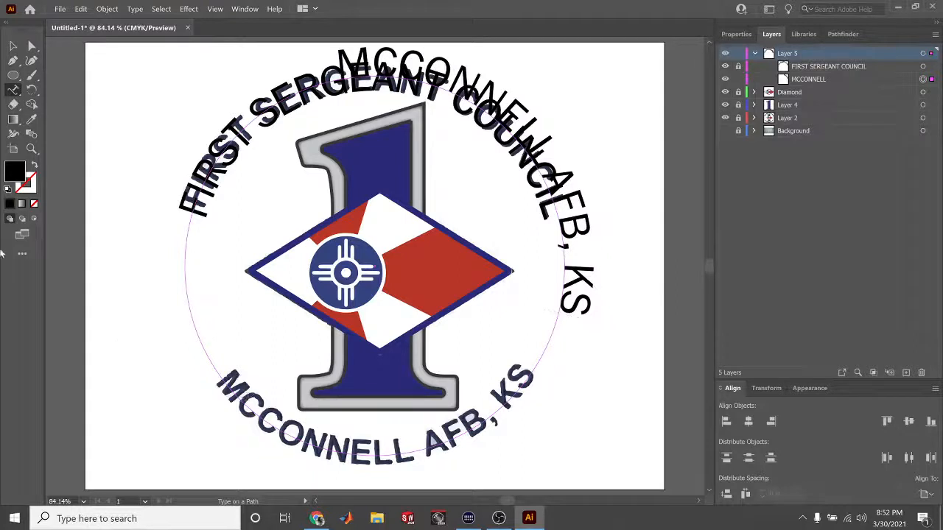
Try to move the MCCONNELL AFB, KS text around the circle to its lower half by its path bracket
click(12, 46)
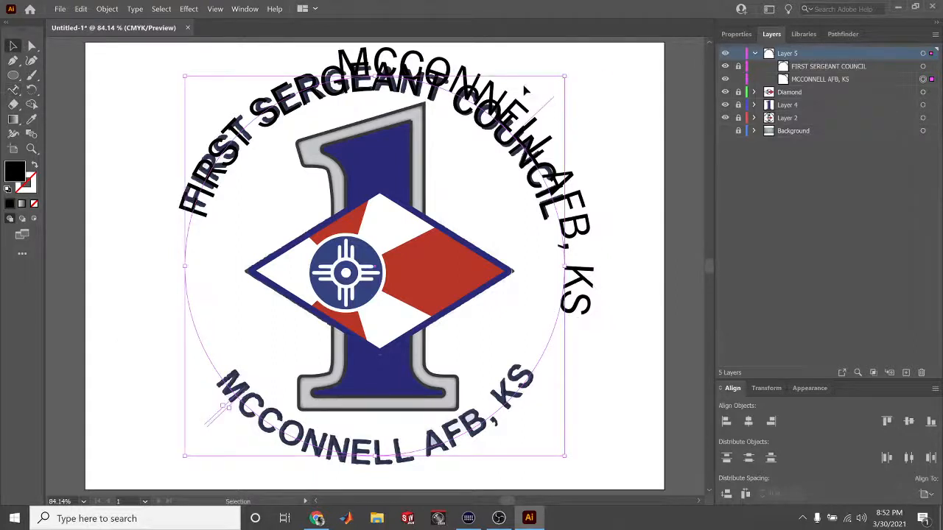
drag(552, 102, 156, 477)
click(146, 423)
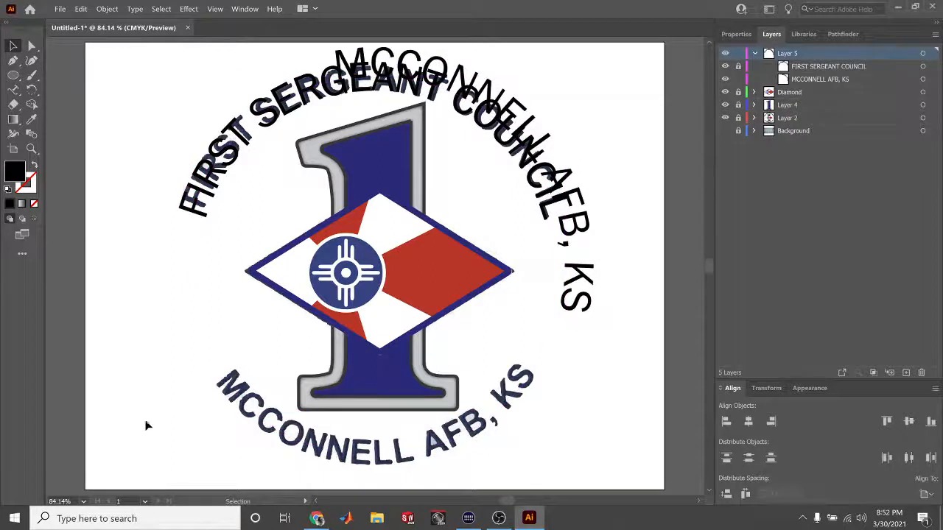
double_click(504, 131)
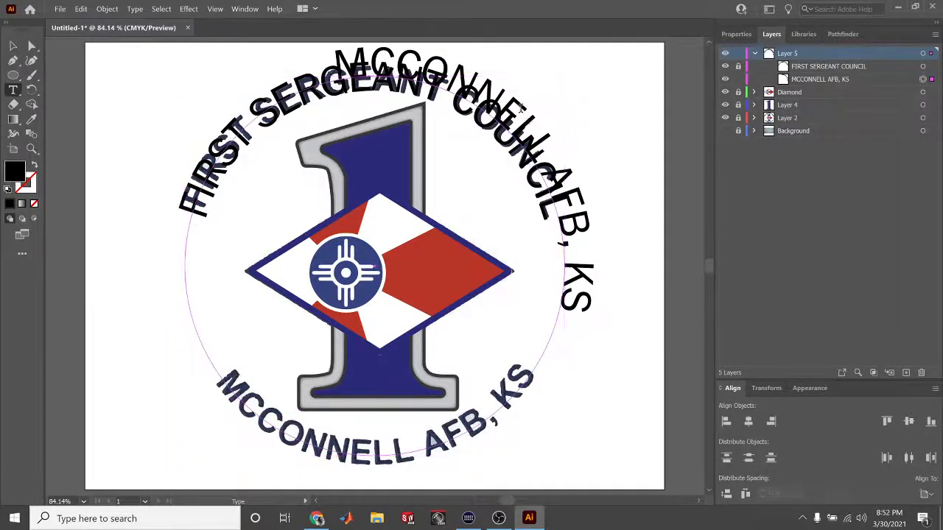
triple_click(521, 109)
click(588, 107)
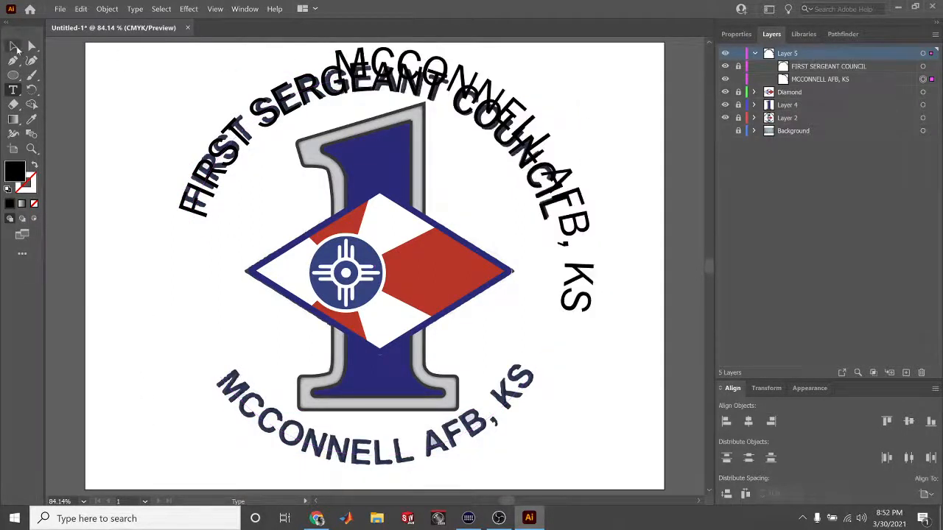
Move the MCCONNELL AFB, KS text's start and end brackets to the circle's left and right midpoints
click(15, 47)
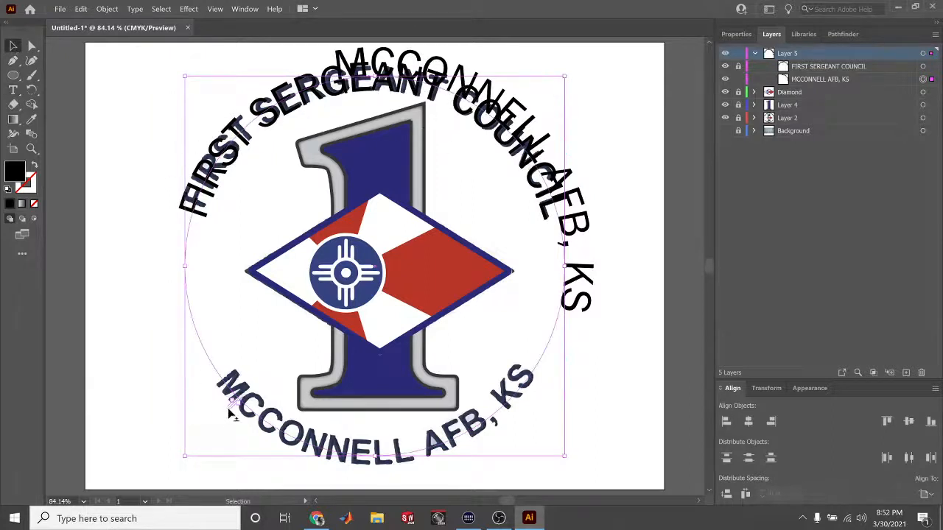
drag(232, 410, 546, 472)
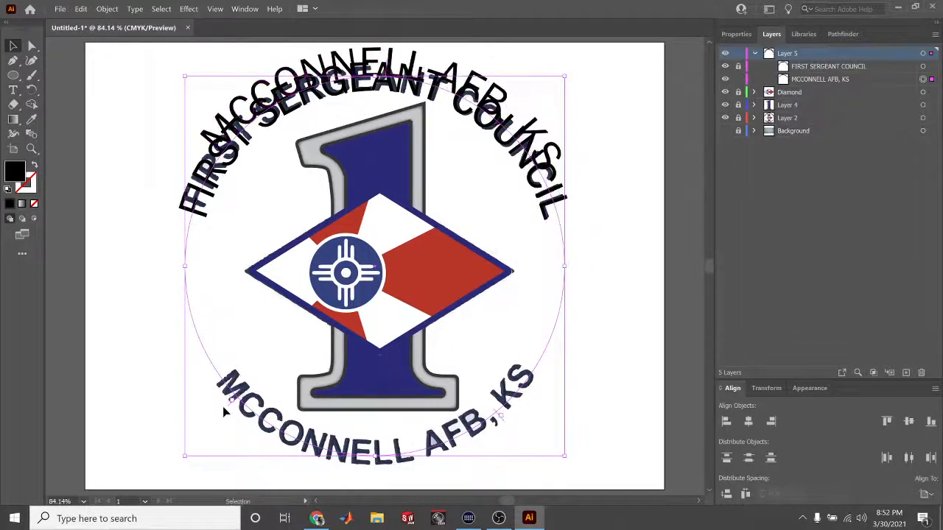
drag(226, 407, 169, 264)
drag(501, 415, 579, 265)
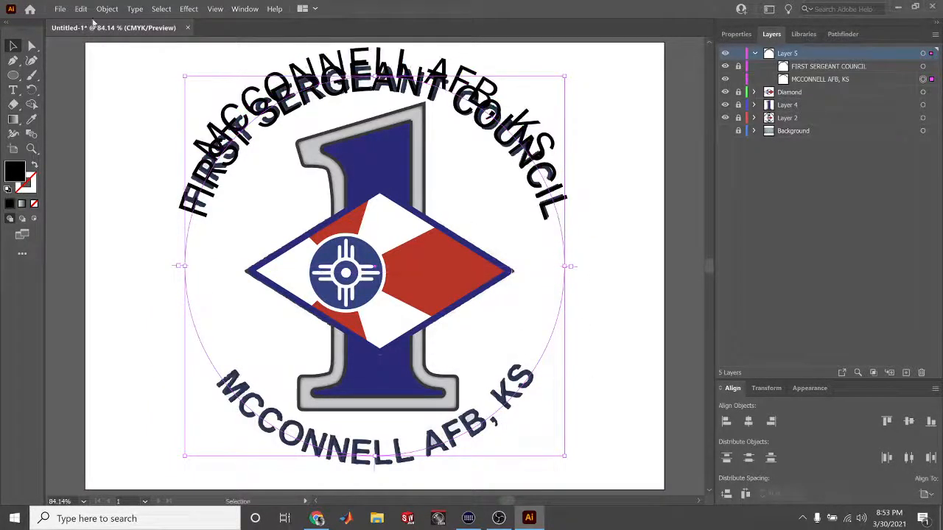
Set the MCCONNELL AFB, KS text's path options to Align to Path Center with Flip enabled, keeping the Rainbow effect
click(135, 9)
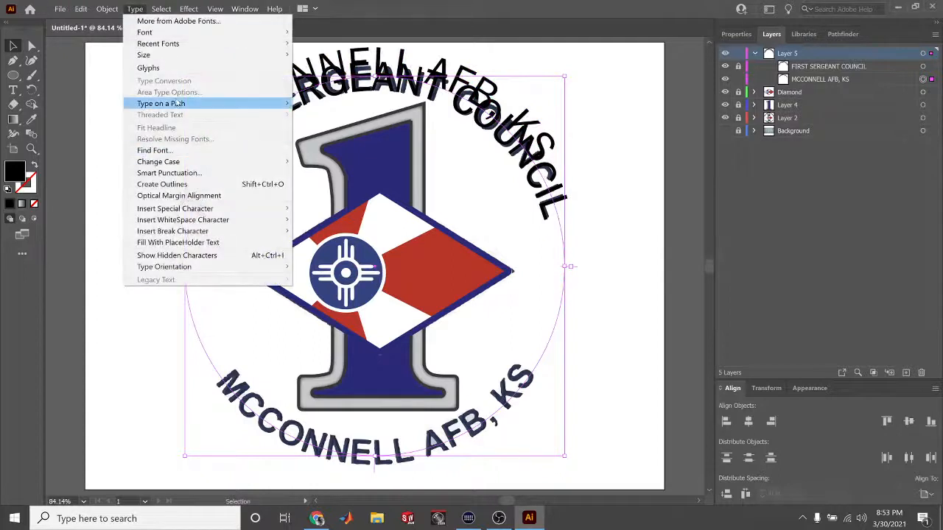
mouse_move(244, 105)
click(340, 161)
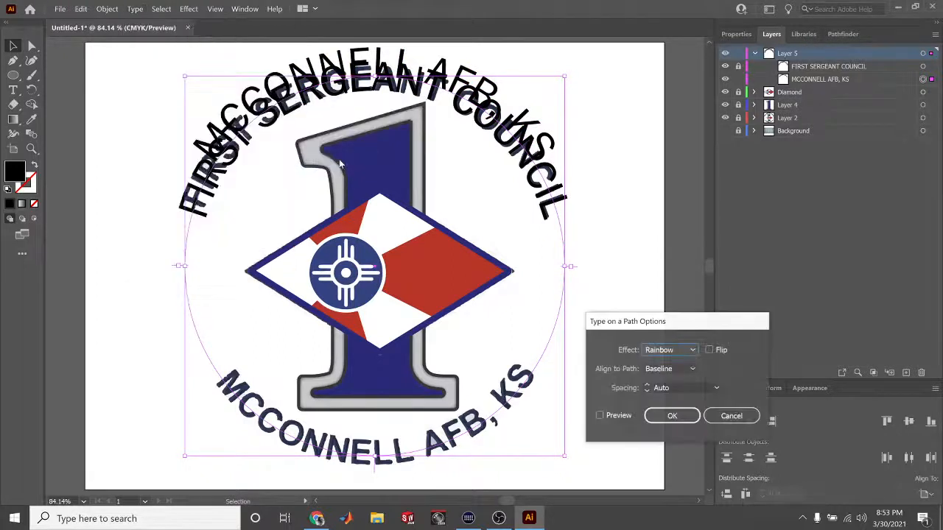
click(684, 369)
click(666, 407)
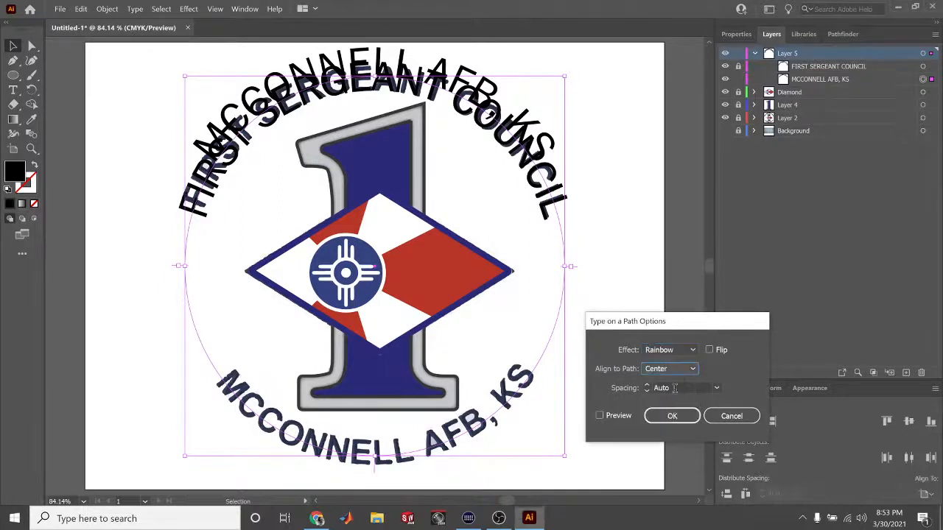
click(710, 350)
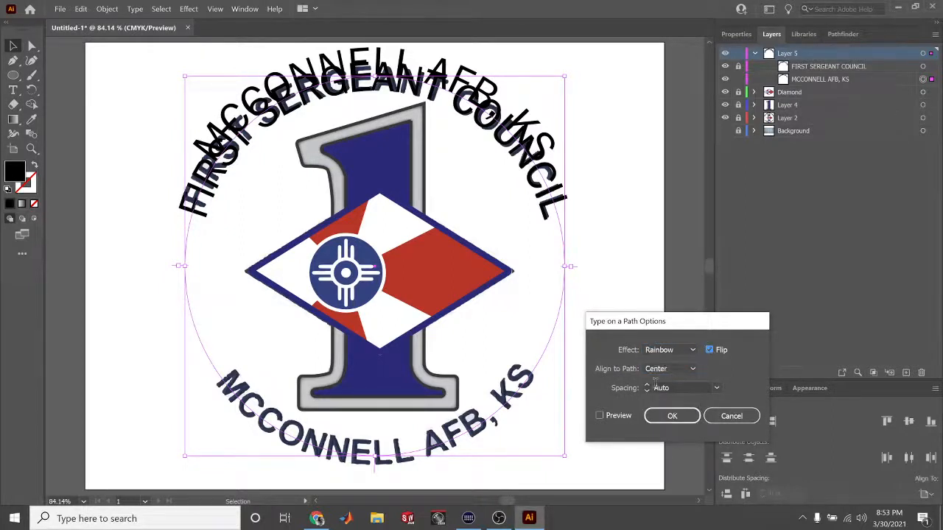
click(601, 416)
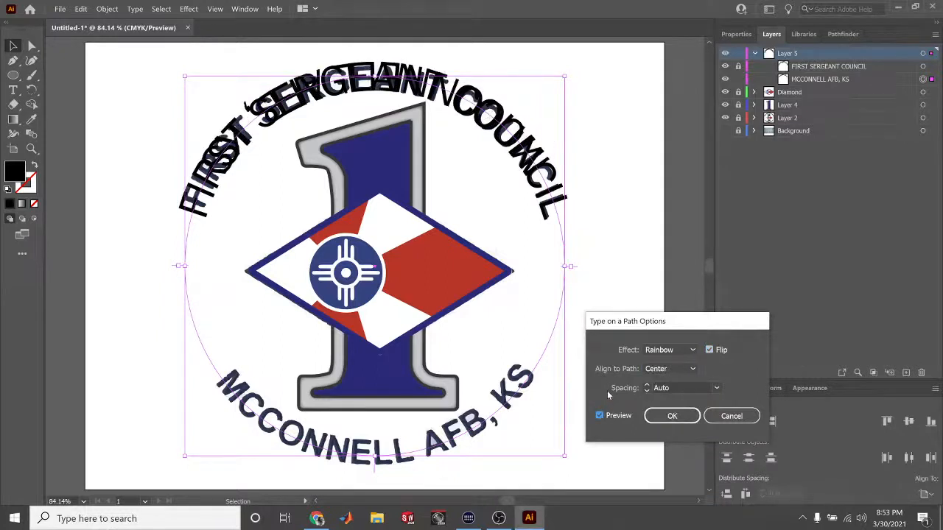
click(672, 416)
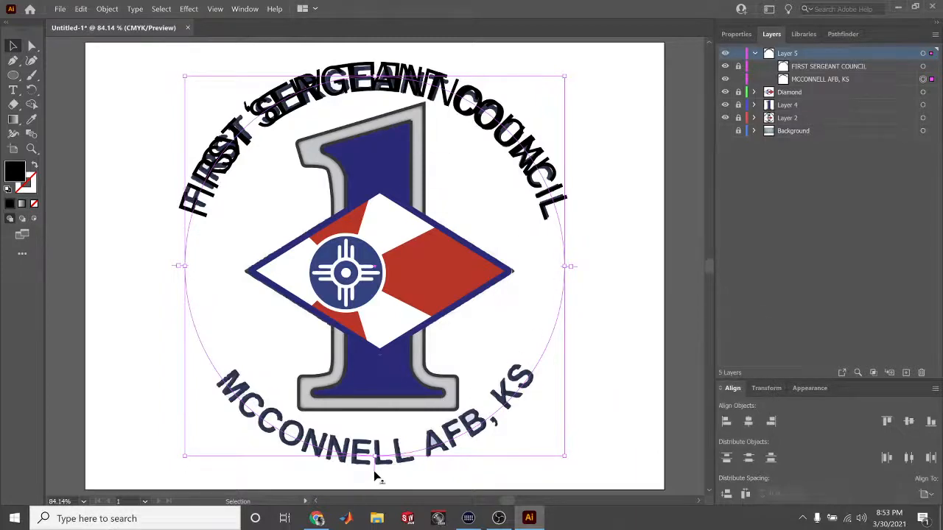
Move the MCCONNELL AFB, KS text to the circle's lower half and reduce its font size to 53 pt
drag(374, 471, 379, 60)
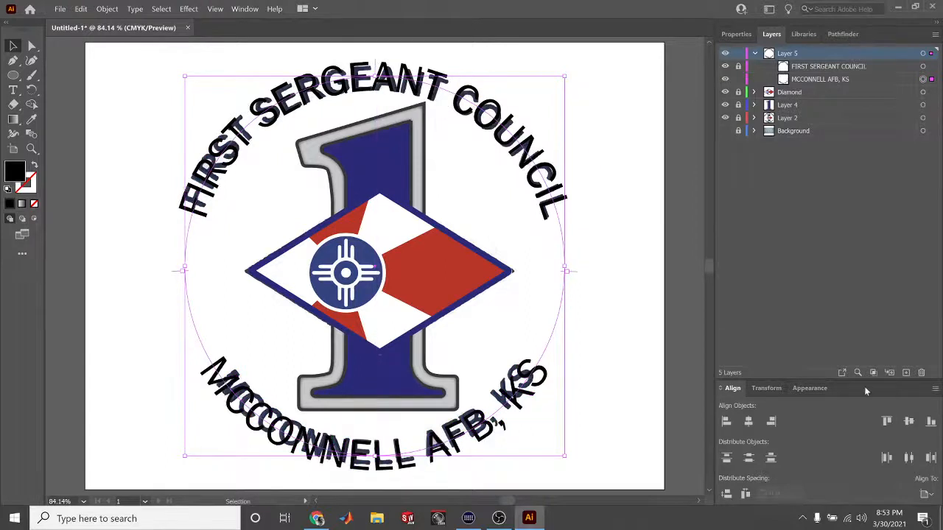
click(736, 34)
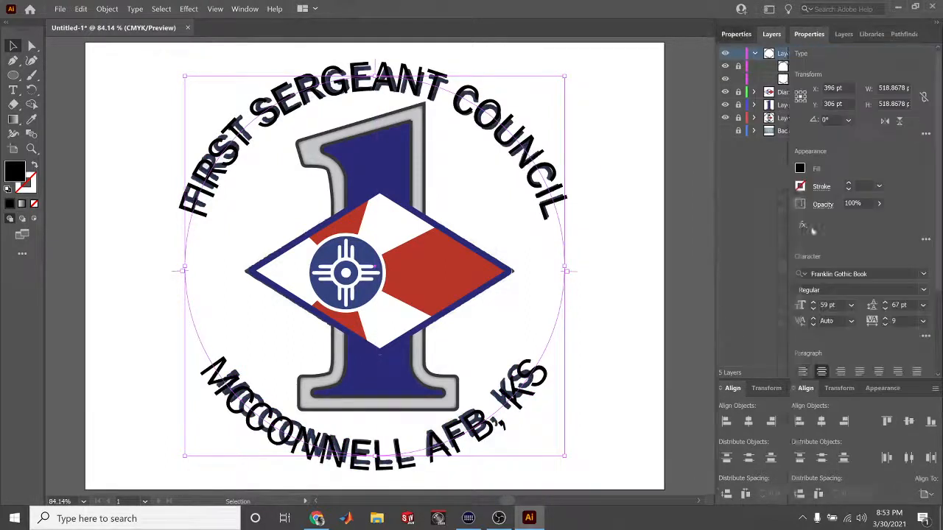
click(812, 308)
click(812, 308)
click(812, 309)
click(812, 309)
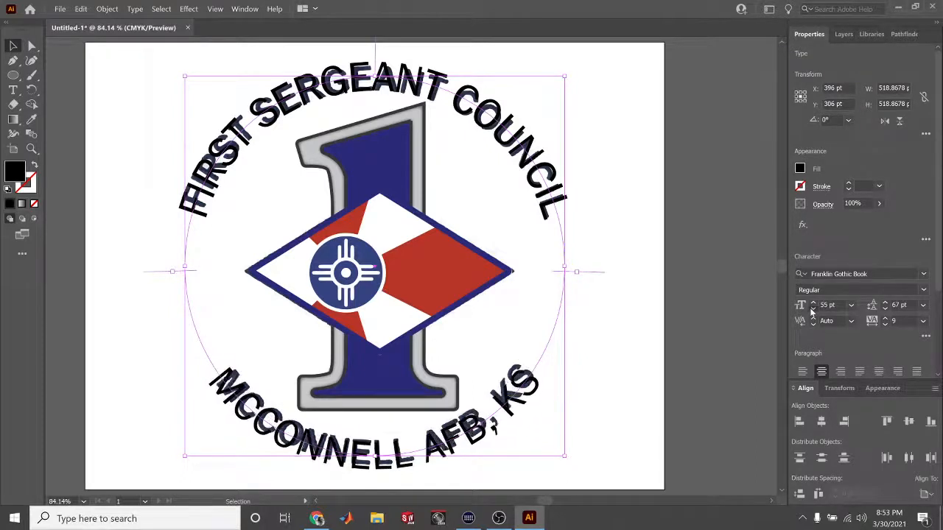
click(813, 308)
click(813, 309)
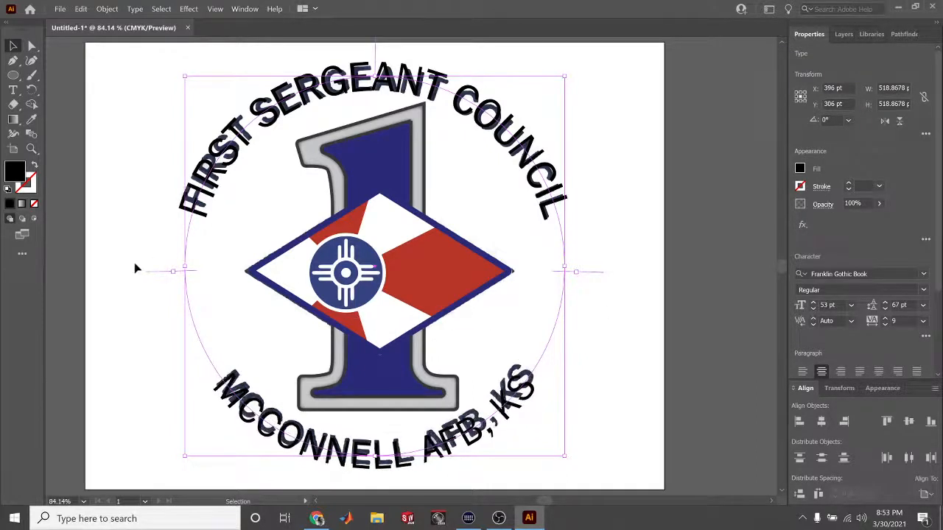
Fine-tune the MCCONNELL AFB, KS text's end brackets to the circle's left and right midpoints, and deselect it
drag(151, 266, 151, 270)
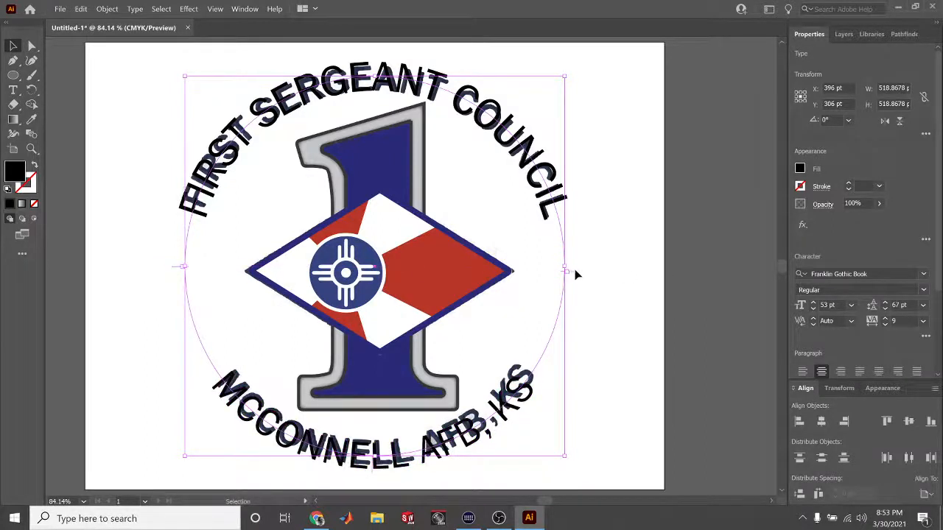
drag(572, 273, 575, 269)
click(589, 308)
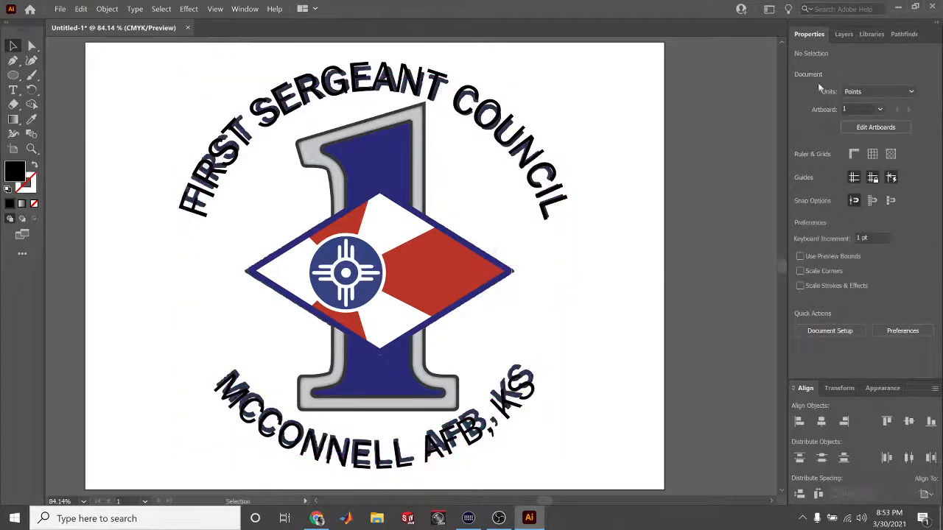
Collapse and lock Layer 5, and hide the reference artwork on Layer 2
click(838, 34)
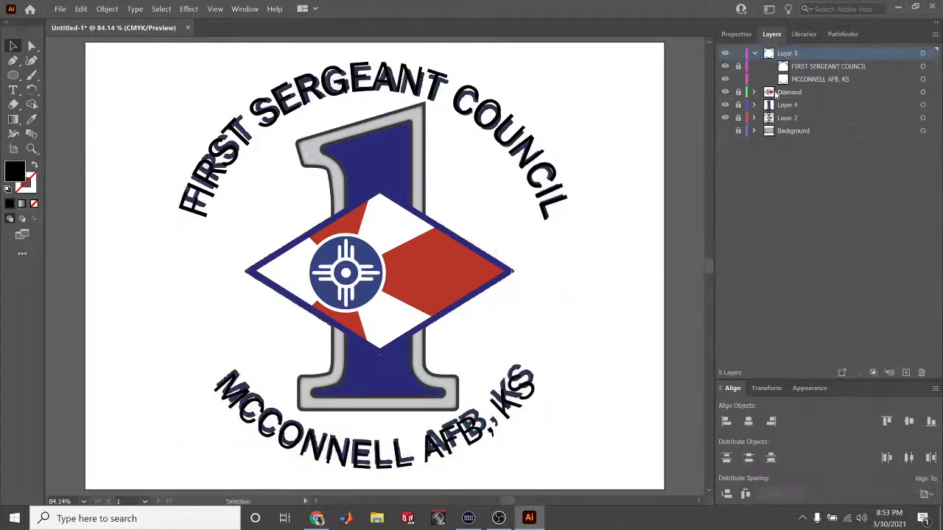
click(754, 54)
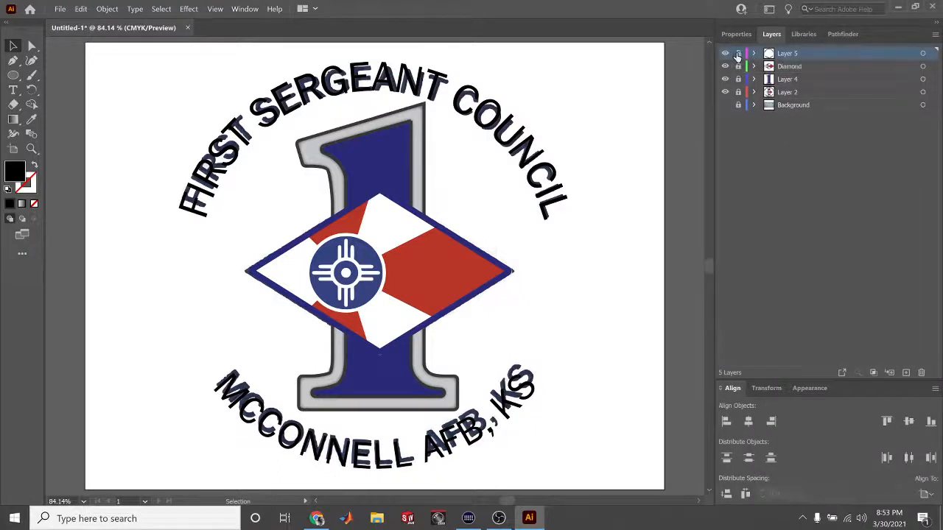
click(725, 92)
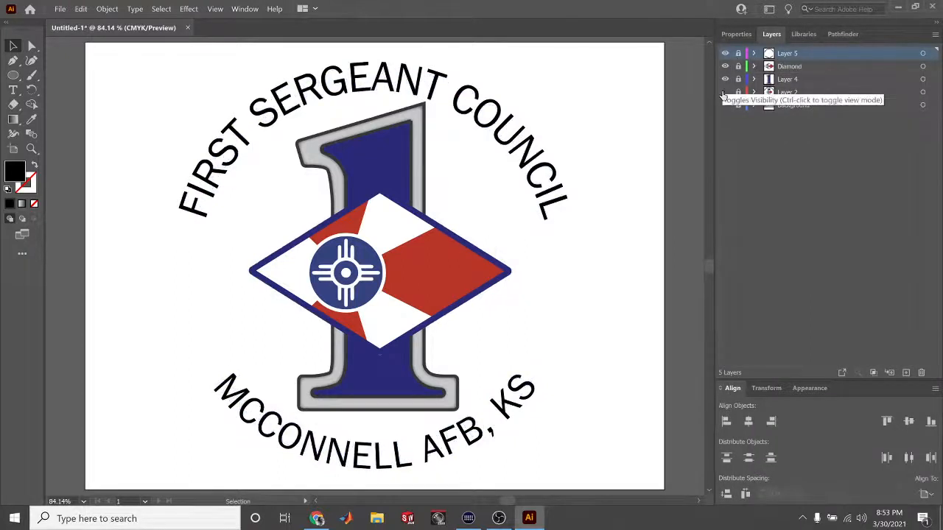